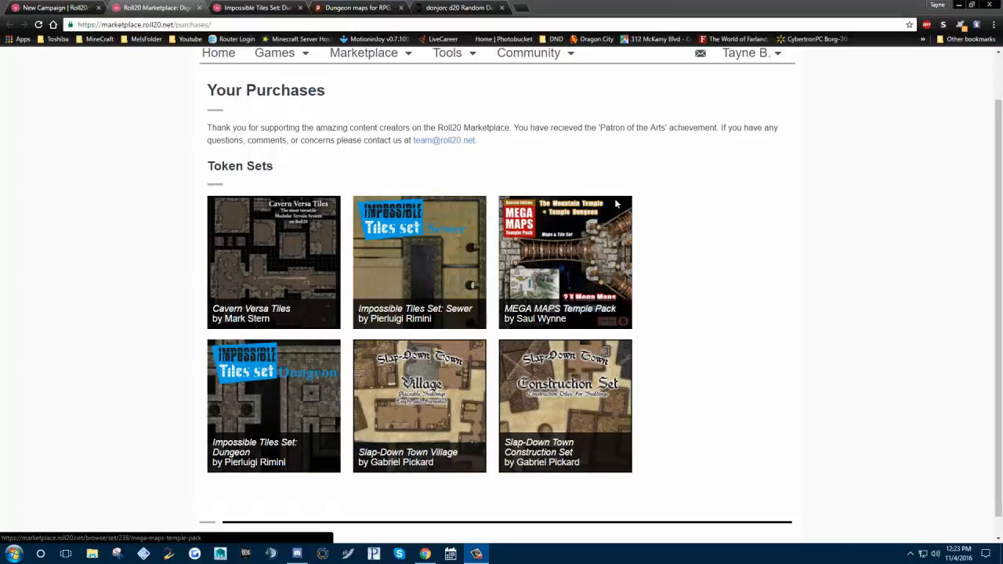
scroll(616, 203, up, 1)
scroll(616, 203, down, 1)
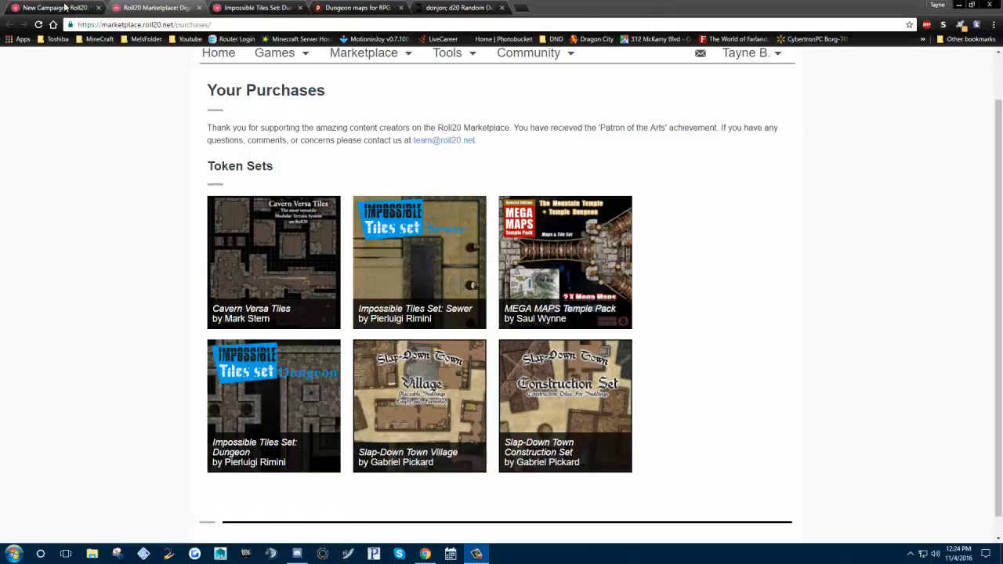
Review the new game form for NovaGamingDemonstration with the 3.5 Edition character sheet, and create the game
key(ctrl+1)
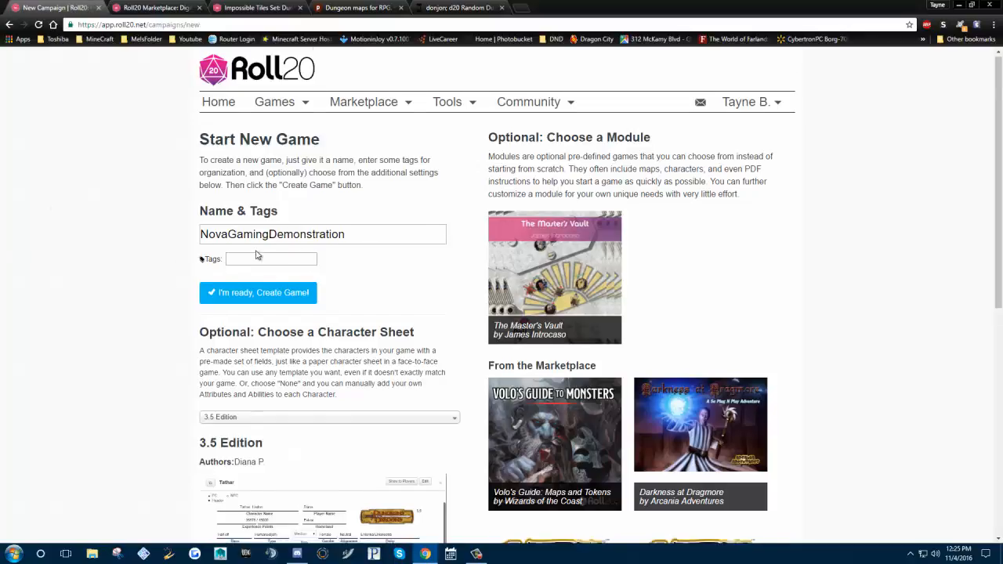
scroll(629, 97, down, 2)
scroll(706, 308, up, 2)
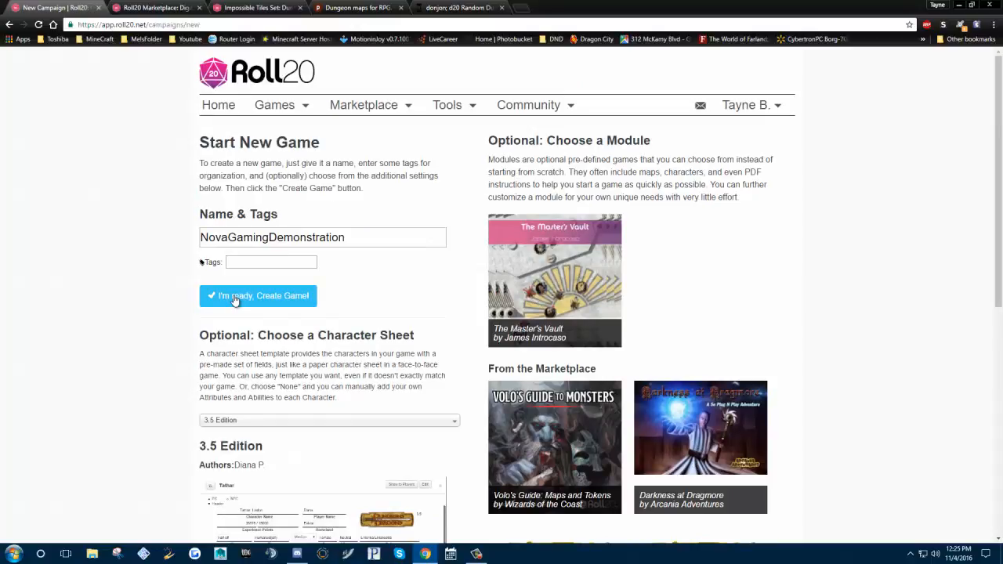
scroll(462, 345, down, 2)
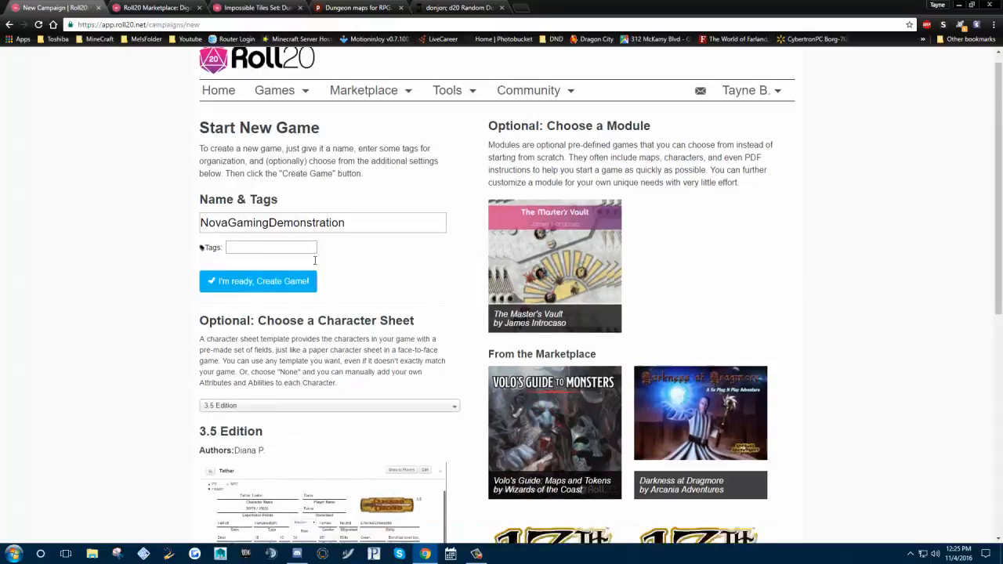
scroll(277, 317, down, 2)
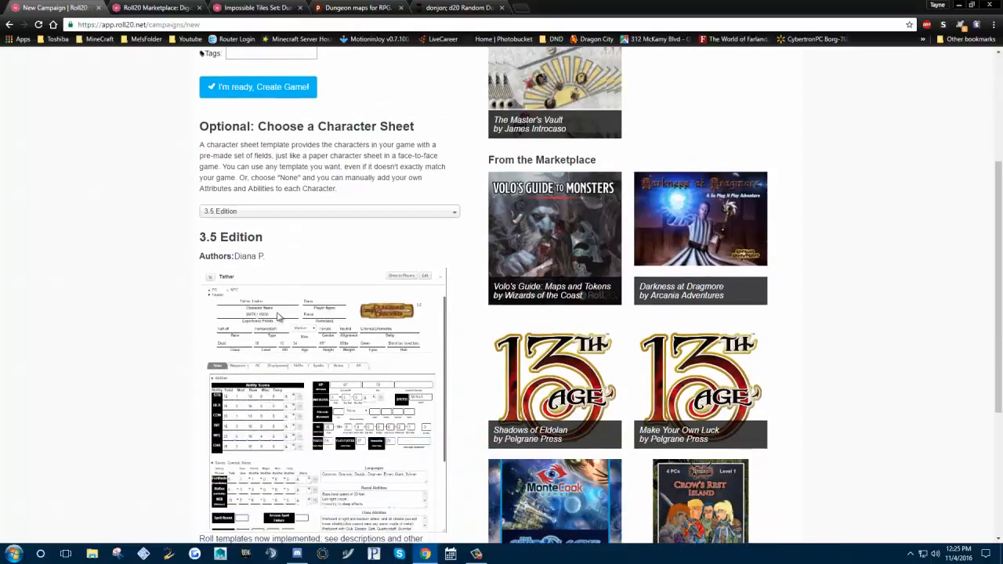
scroll(372, 154, down, 3)
scroll(78, 340, up, 4)
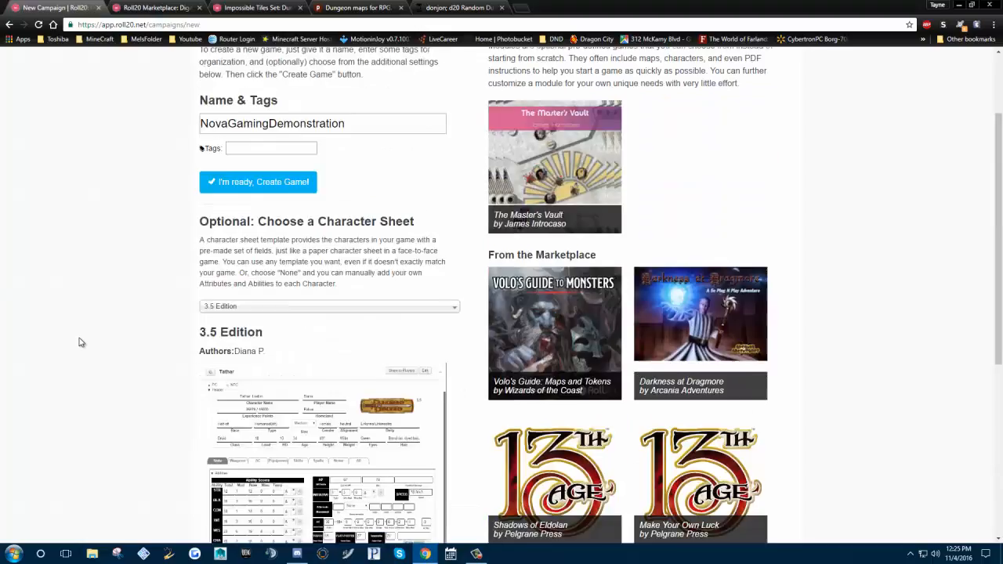
scroll(108, 337, down, 4)
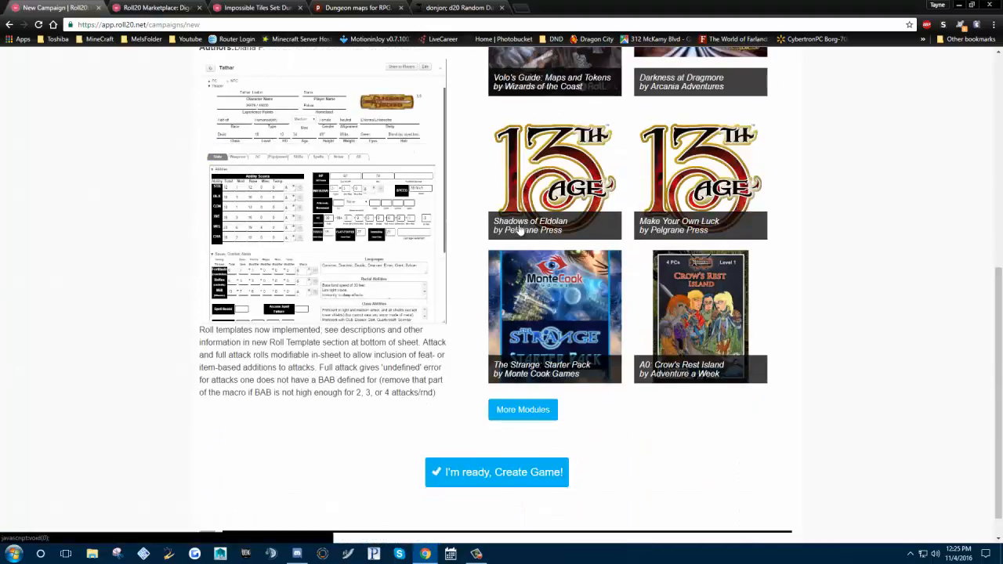
scroll(521, 231, up, 4)
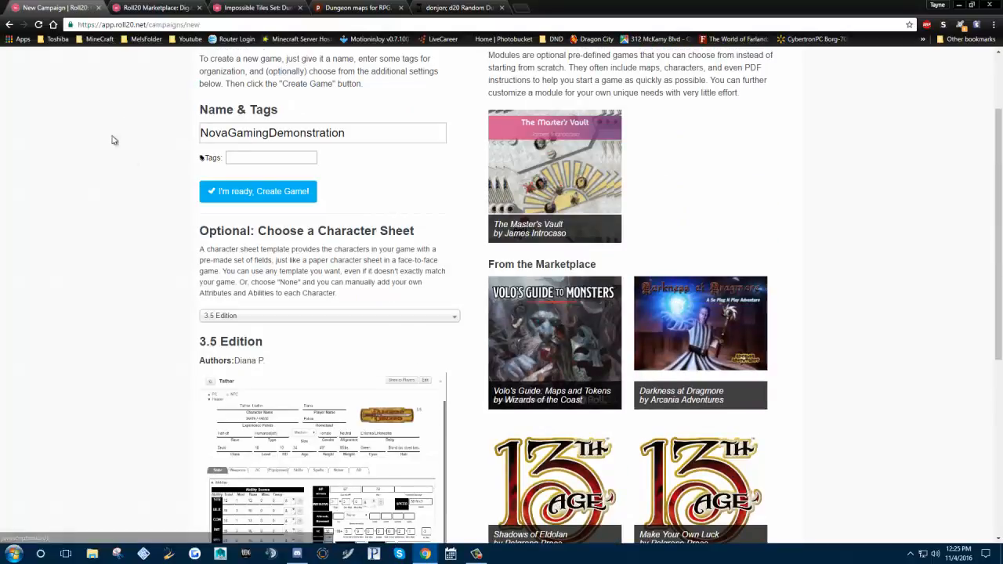
scroll(116, 196, down, 4)
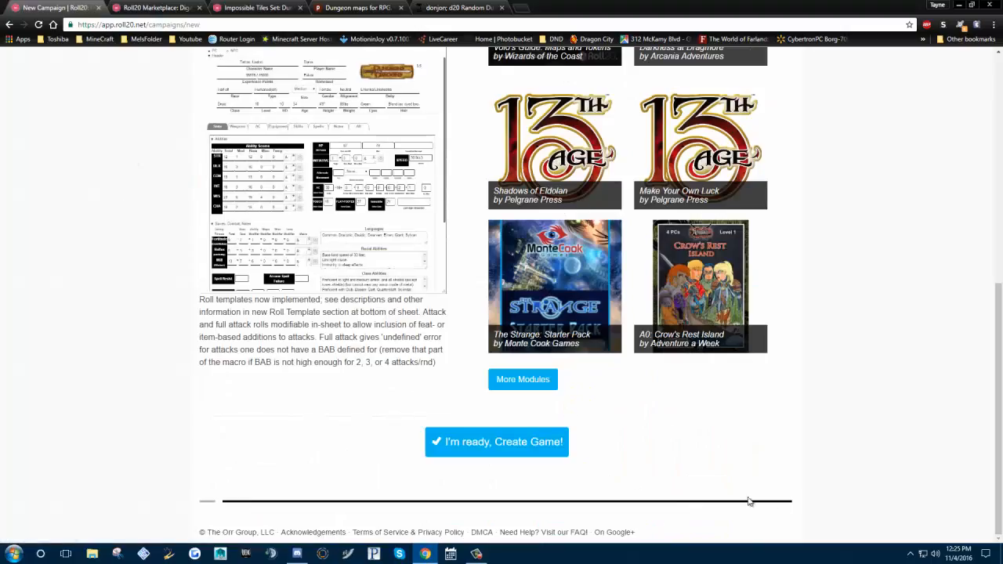
click(466, 444)
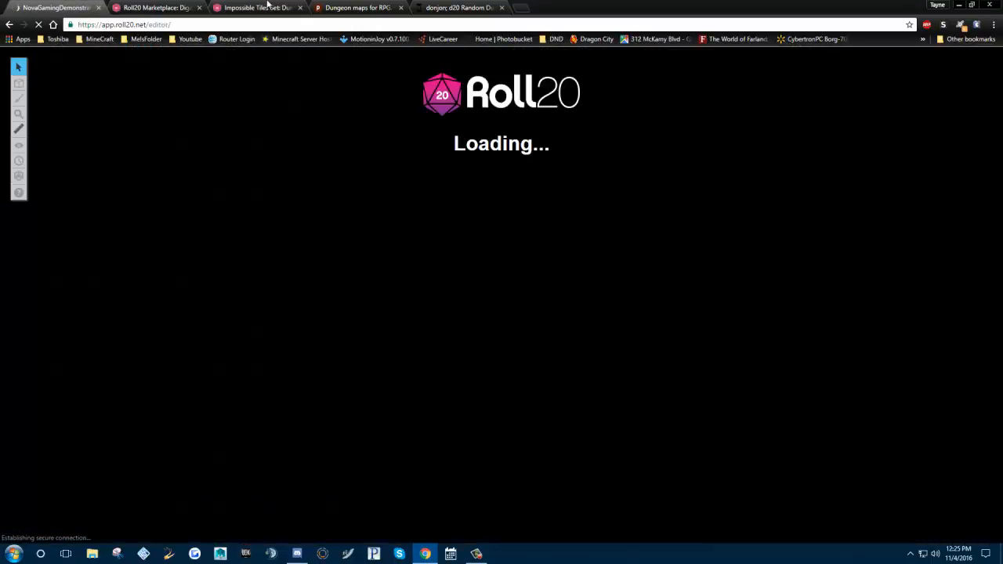
Open the purchased Impossible Tiles Set: Dungeon and look over its included items
click(152, 7)
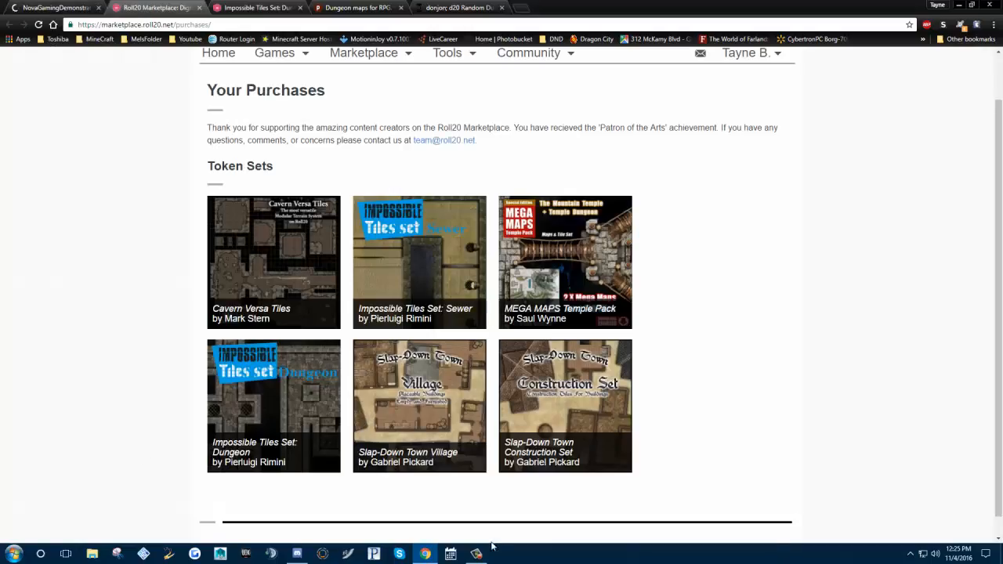
click(289, 381)
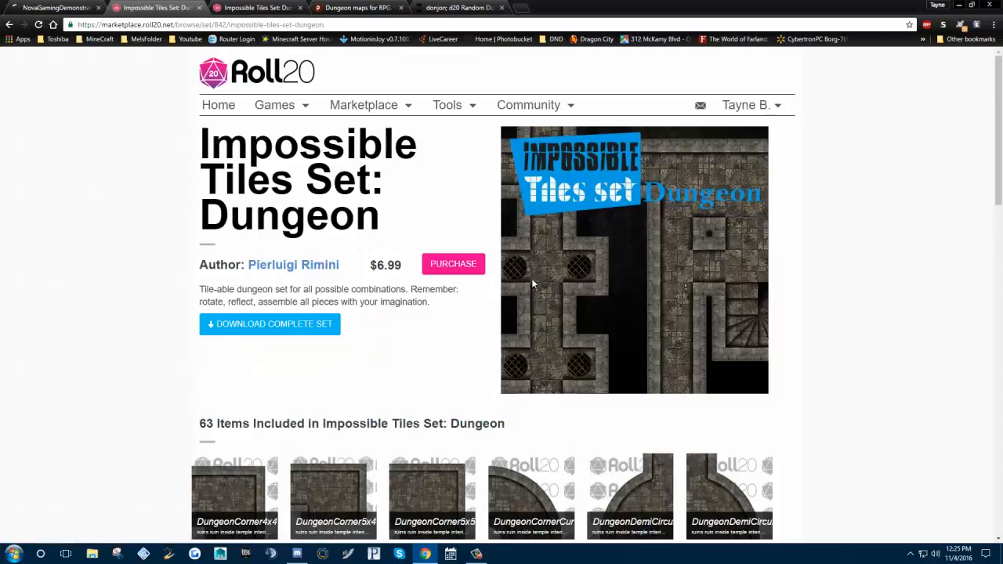
scroll(630, 271, down, 3)
scroll(632, 274, up, 3)
scroll(307, 243, down, 5)
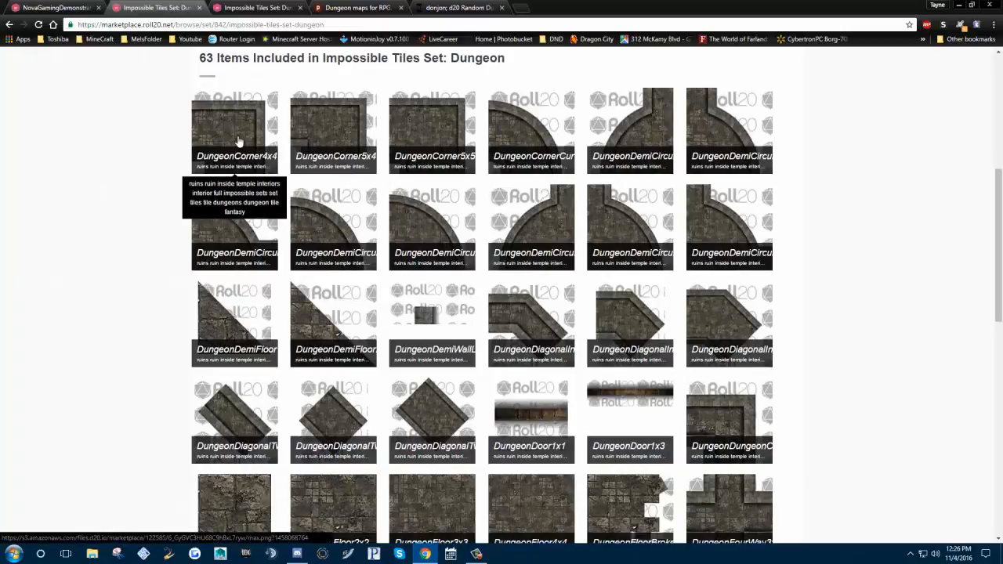
Preview several corner and demi-circle tiles of the dungeon set at full size, including DungeonCorner4x4
click(249, 141)
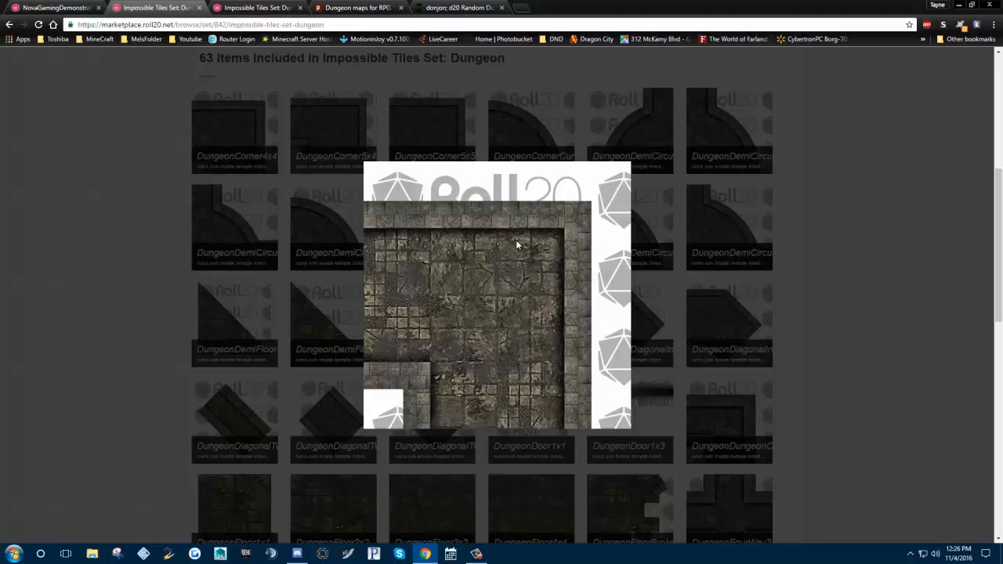
click(929, 170)
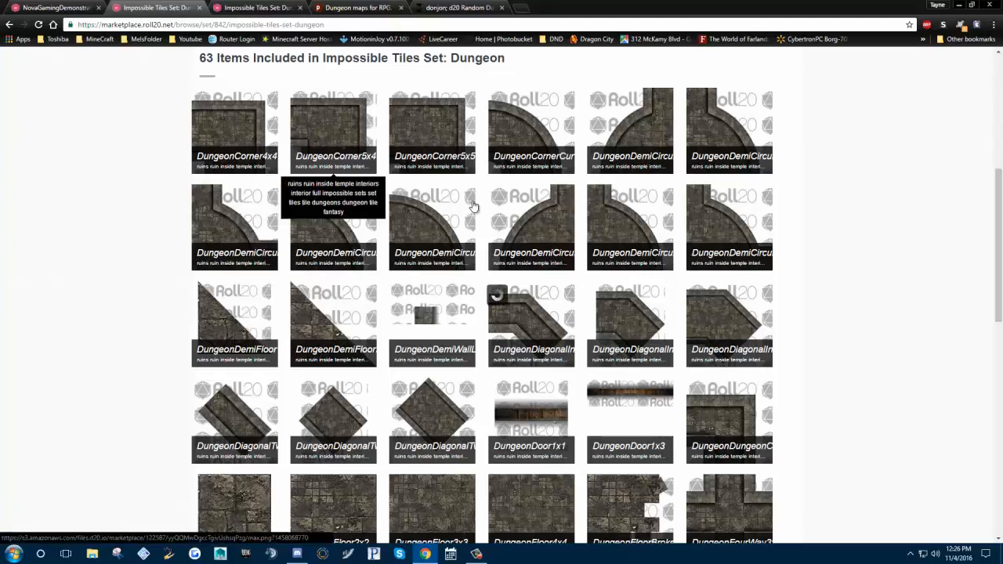
click(473, 206)
click(859, 236)
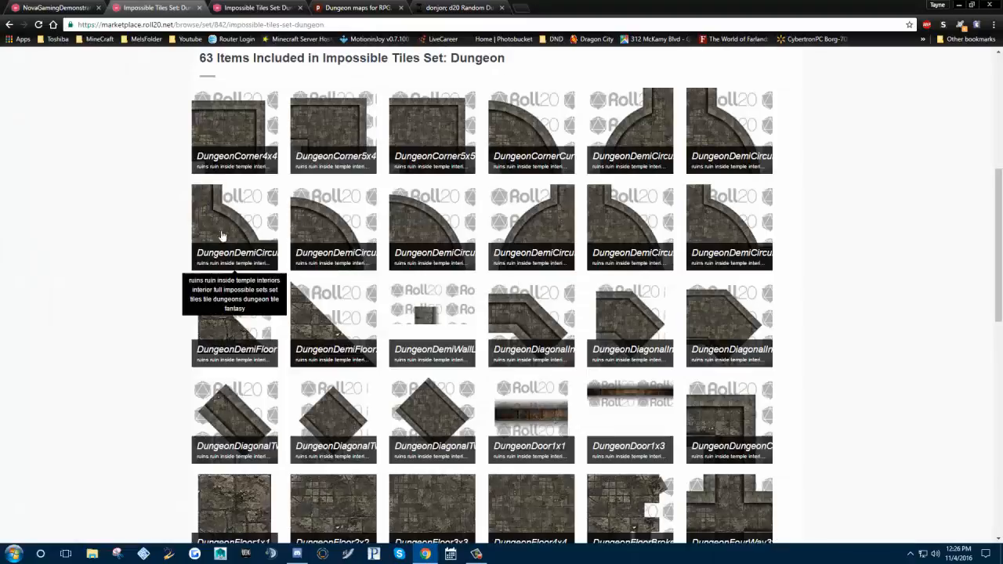
click(336, 214)
click(898, 252)
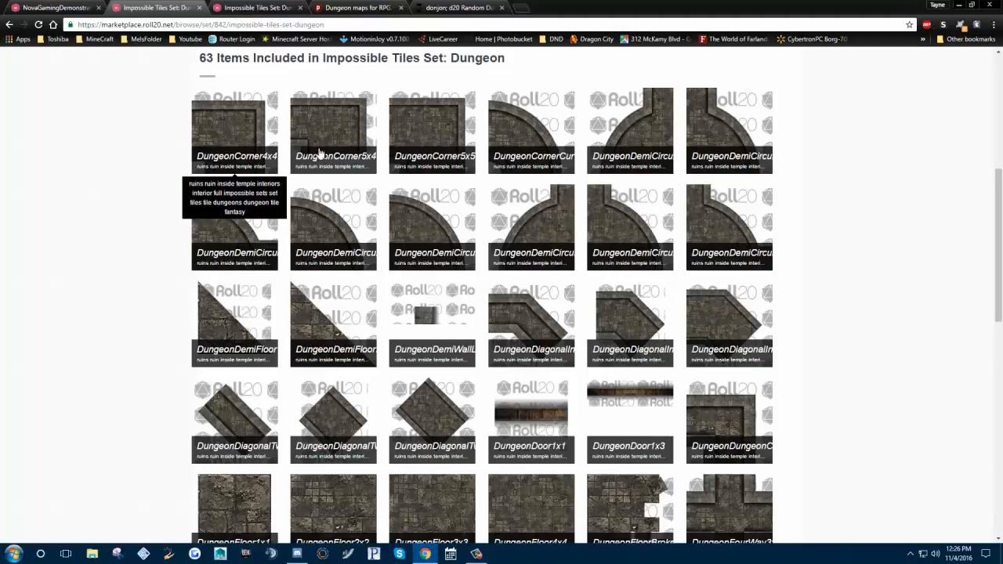
click(469, 200)
click(847, 275)
click(231, 136)
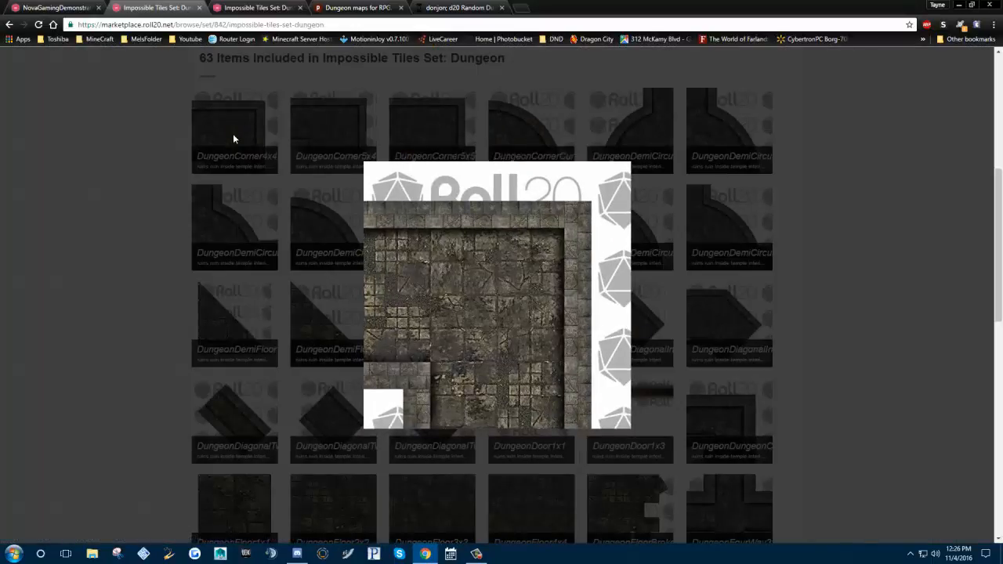
click(129, 288)
Preview the DungeonFloor3x3 and DungeonDoor1x1 tiles at full size
scroll(553, 389, down, 2)
scroll(552, 390, down, 3)
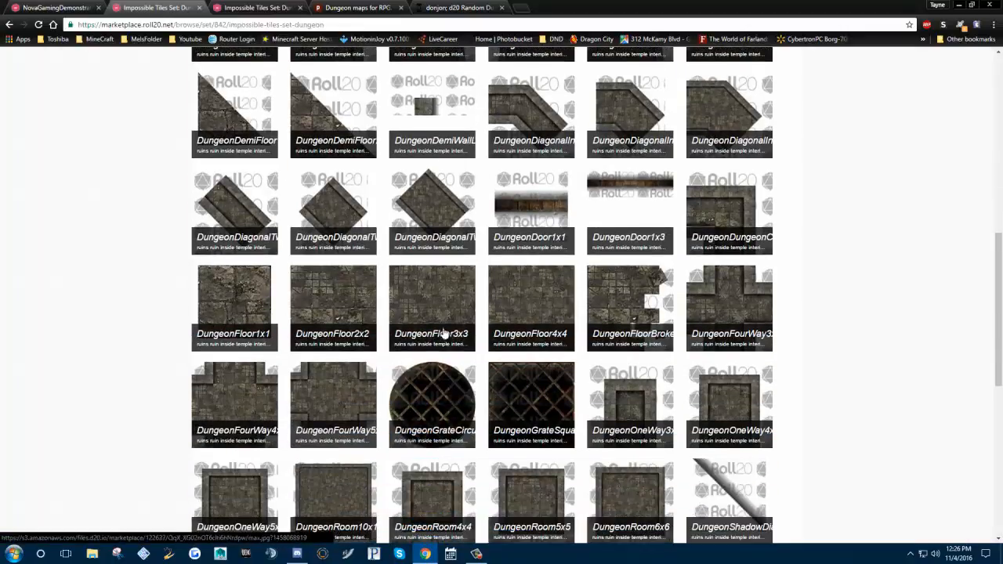
click(447, 312)
click(927, 280)
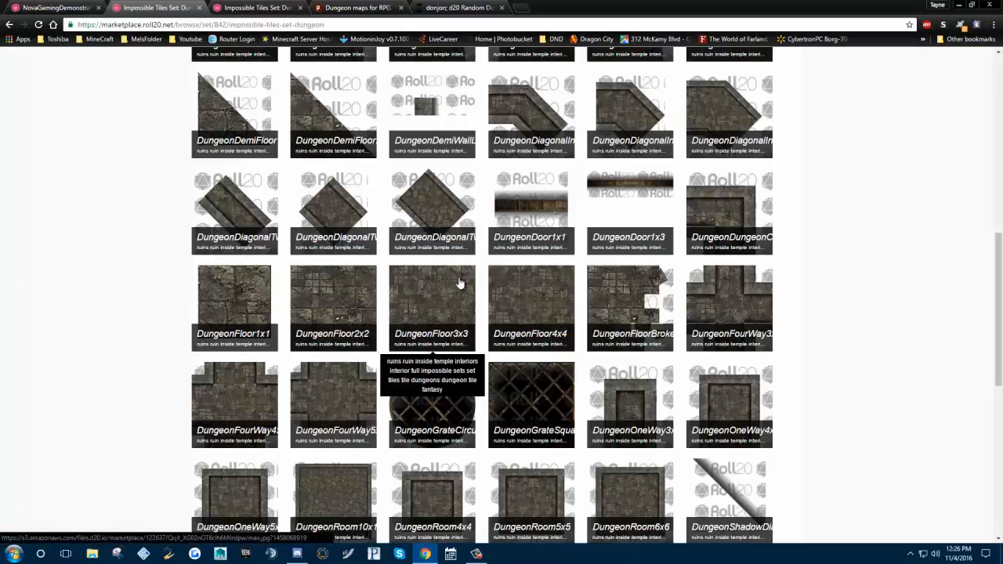
click(535, 189)
click(784, 215)
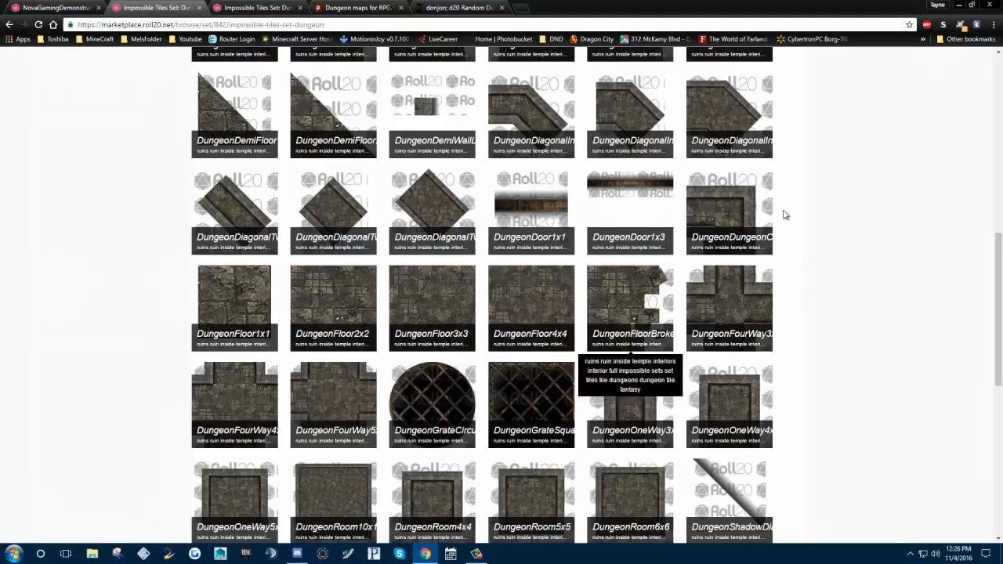
Look through the remaining tiles of the dungeon set, including the rooms, stairs, hallways and water pieces
scroll(831, 212, down, 1)
scroll(831, 213, down, 6)
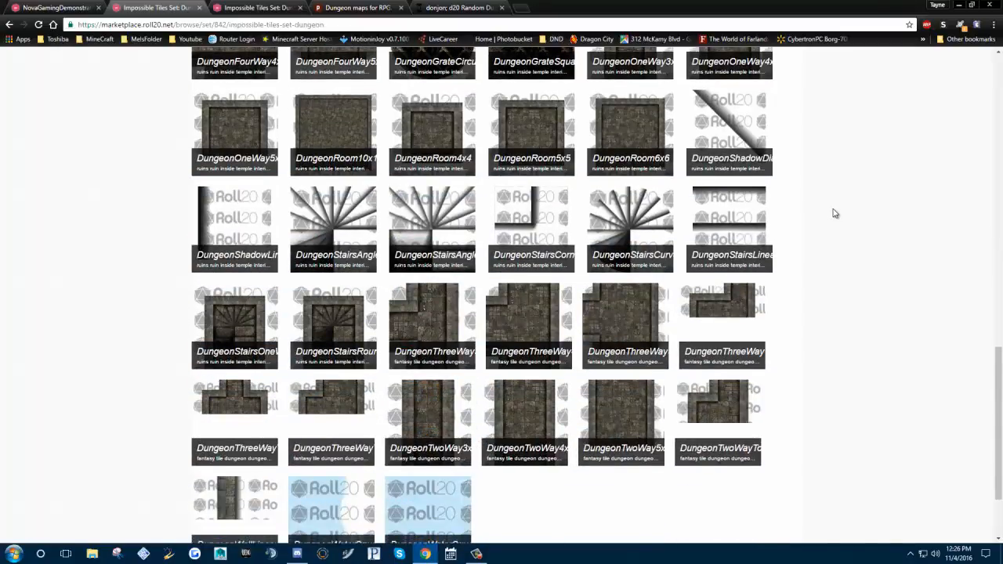
scroll(504, 315, up, 18)
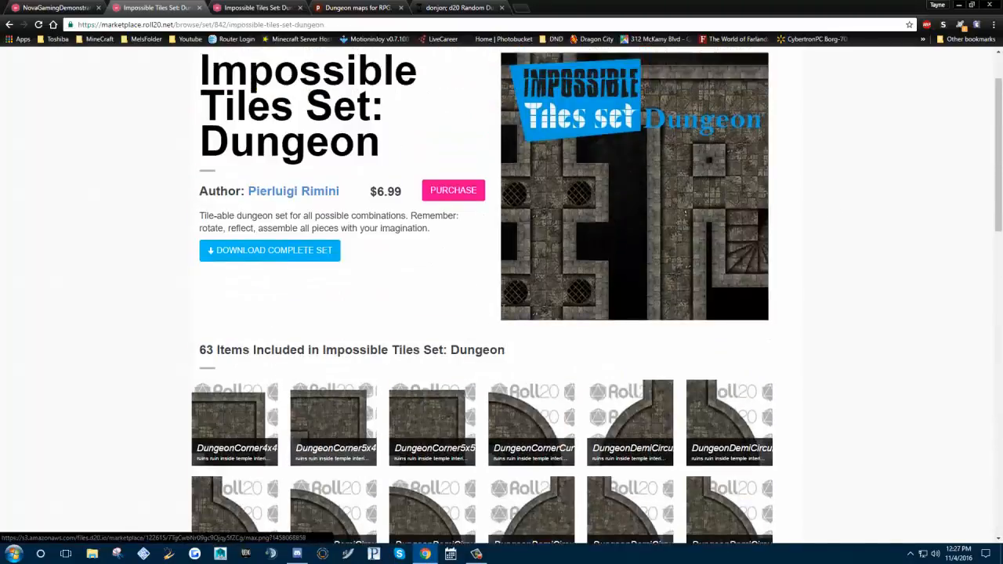
scroll(504, 315, down, 16)
scroll(504, 314, up, 18)
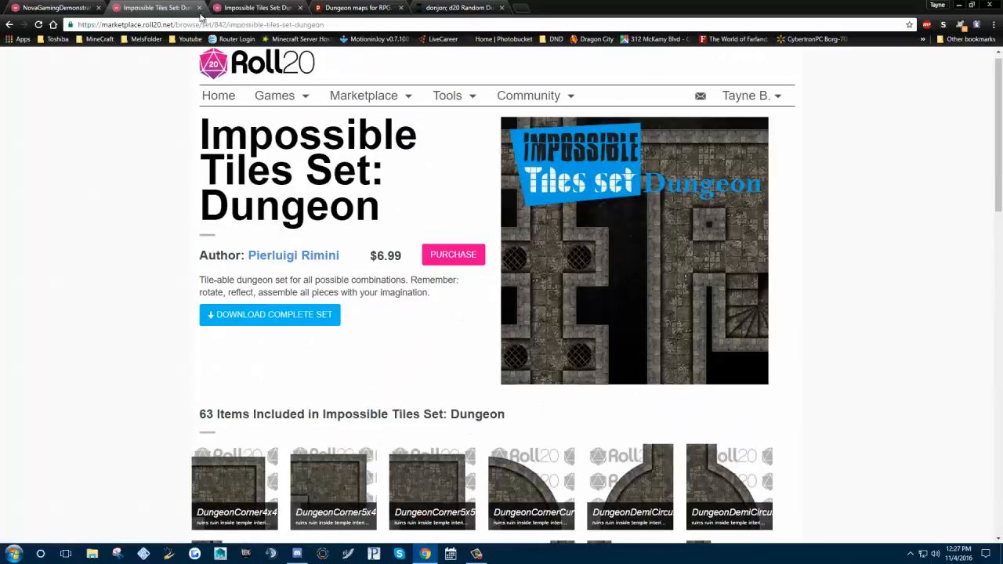
Return to the NovaGamingDemonstration game, zoom the map out slightly and show the game's pages
click(55, 7)
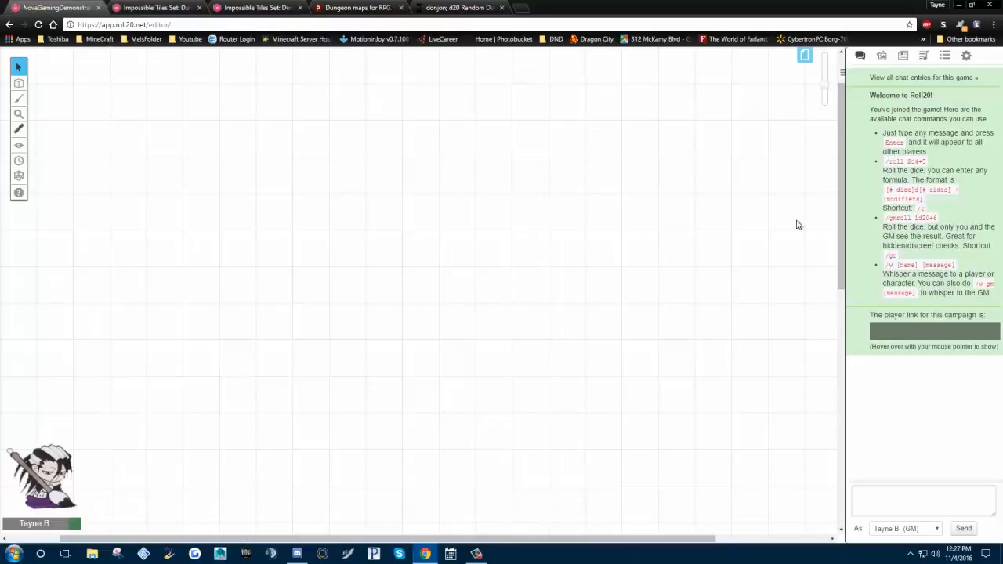
drag(825, 85, 826, 90)
click(805, 54)
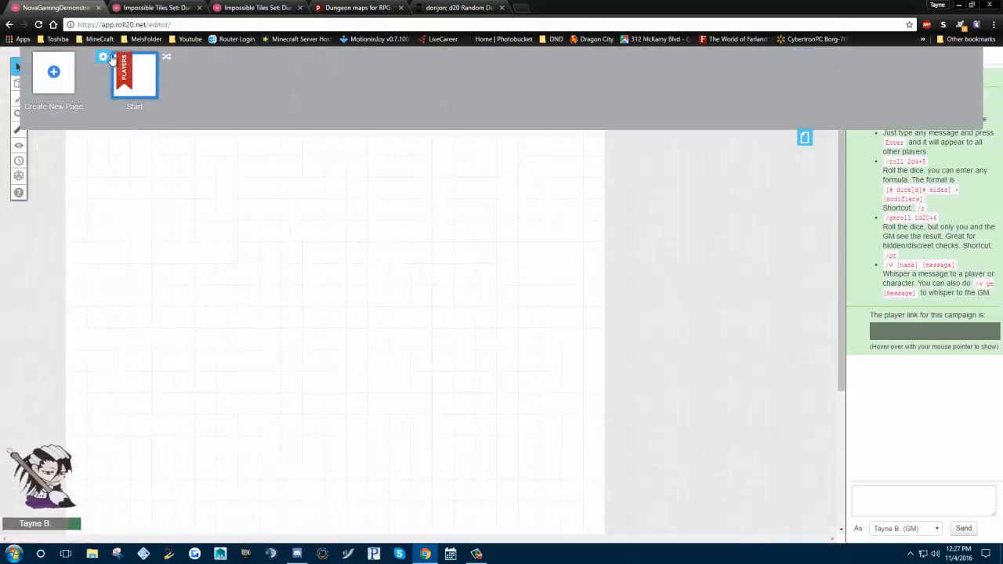
click(112, 59)
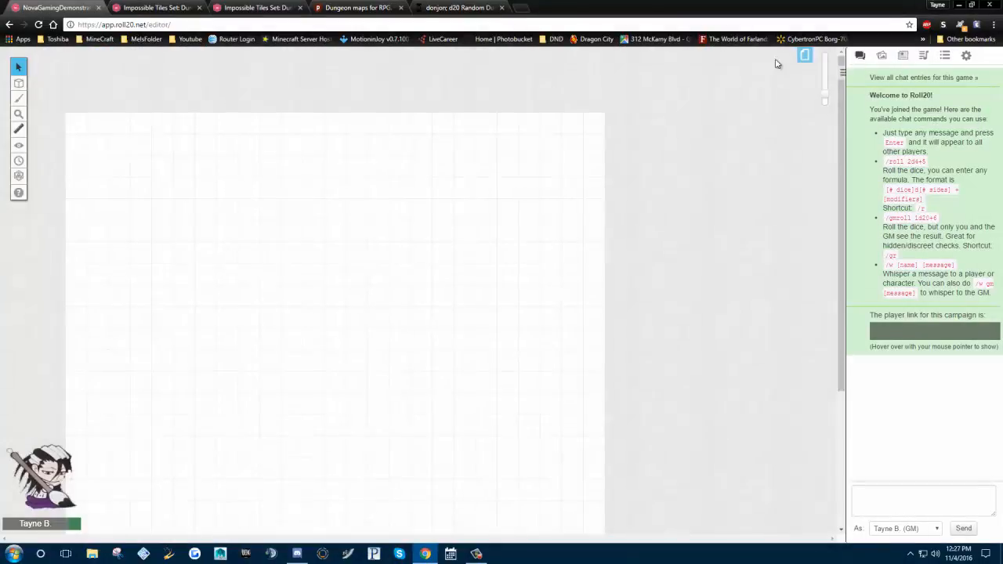
click(808, 63)
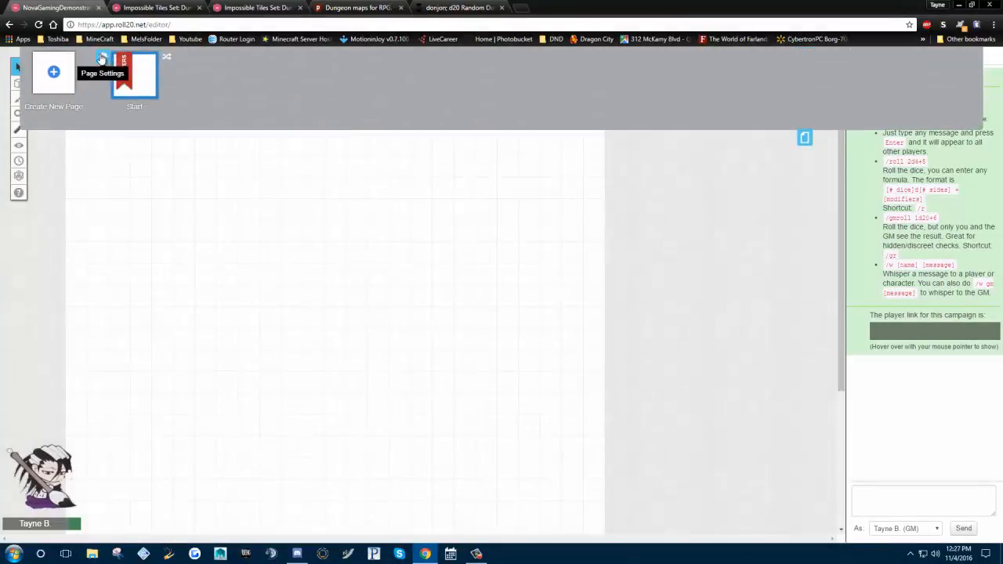
Set the Start page's background to black and its grid color to white
click(102, 59)
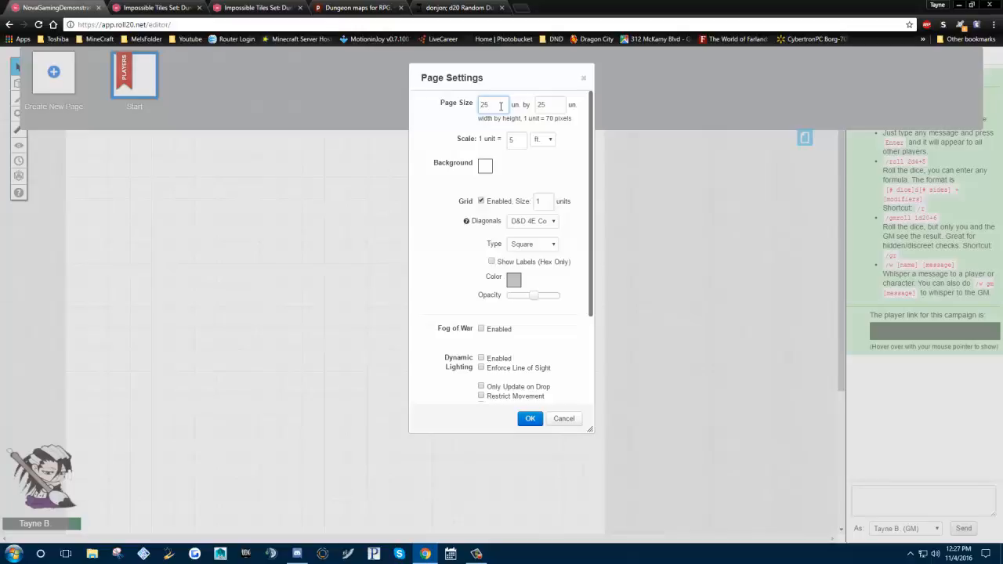
click(485, 166)
click(442, 182)
click(516, 284)
click(518, 294)
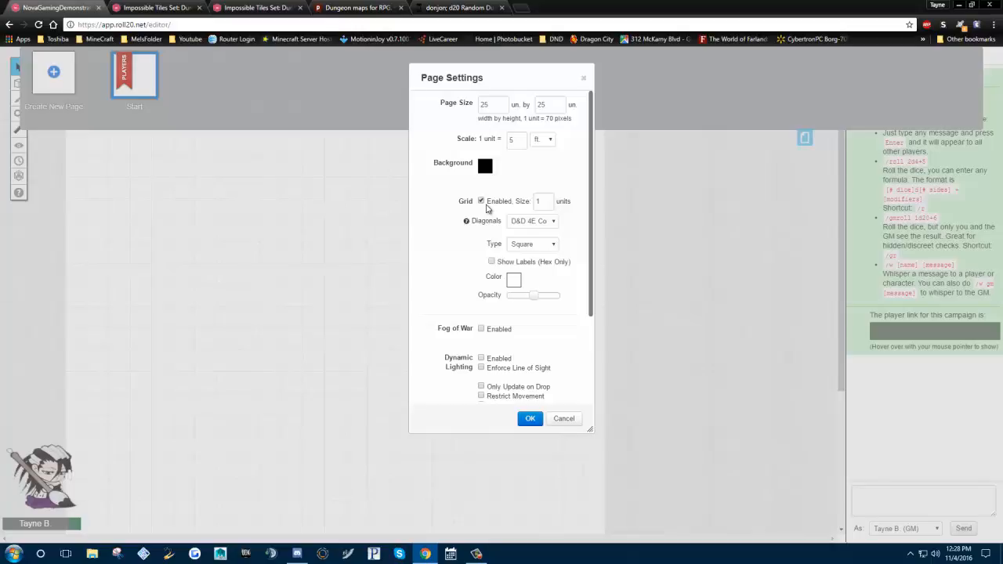
click(530, 418)
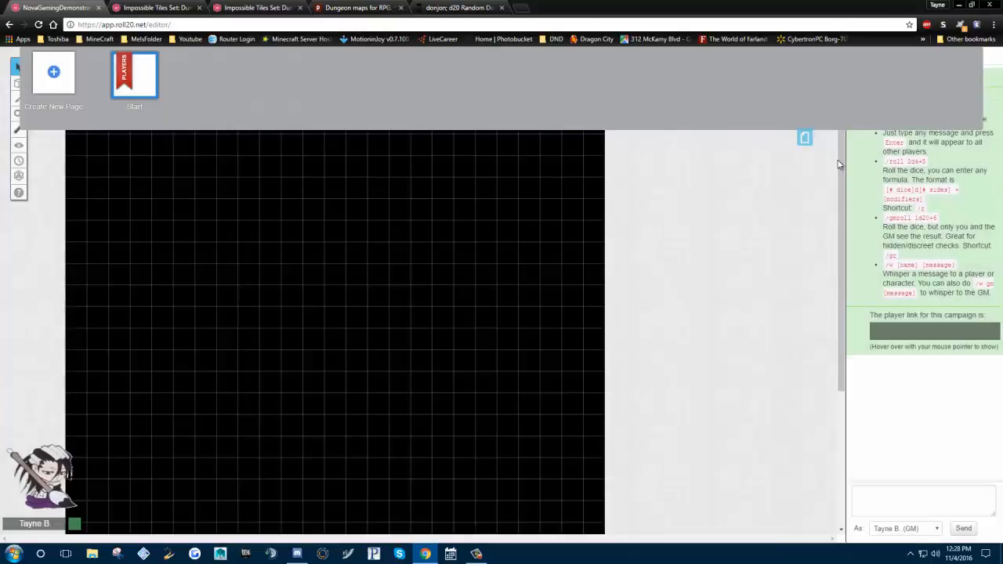
click(811, 146)
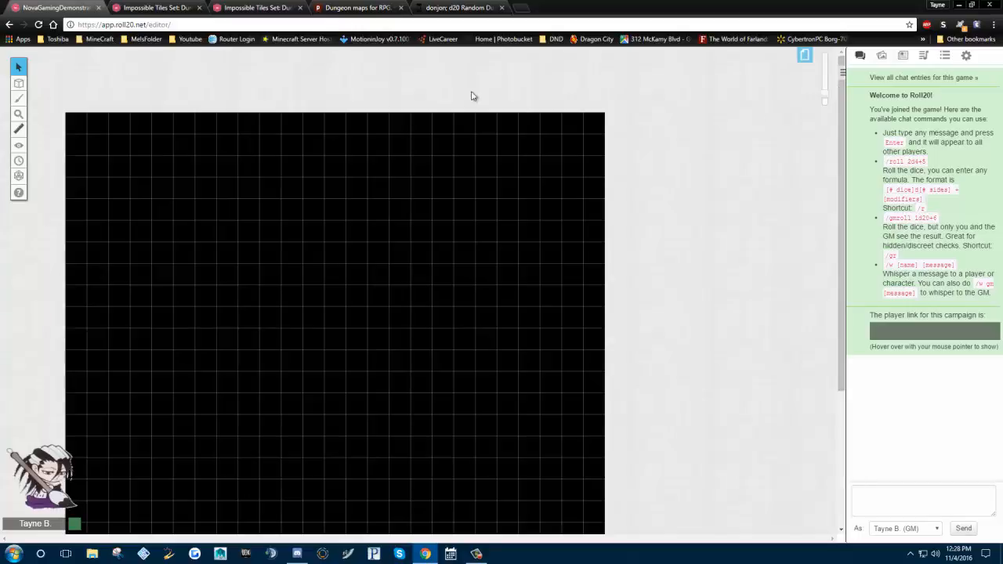
scroll(570, 230, down, 1)
scroll(570, 229, up, 1)
scroll(571, 229, down, 2)
scroll(571, 229, up, 2)
scroll(571, 229, down, 1)
scroll(571, 230, up, 1)
scroll(571, 230, down, 1)
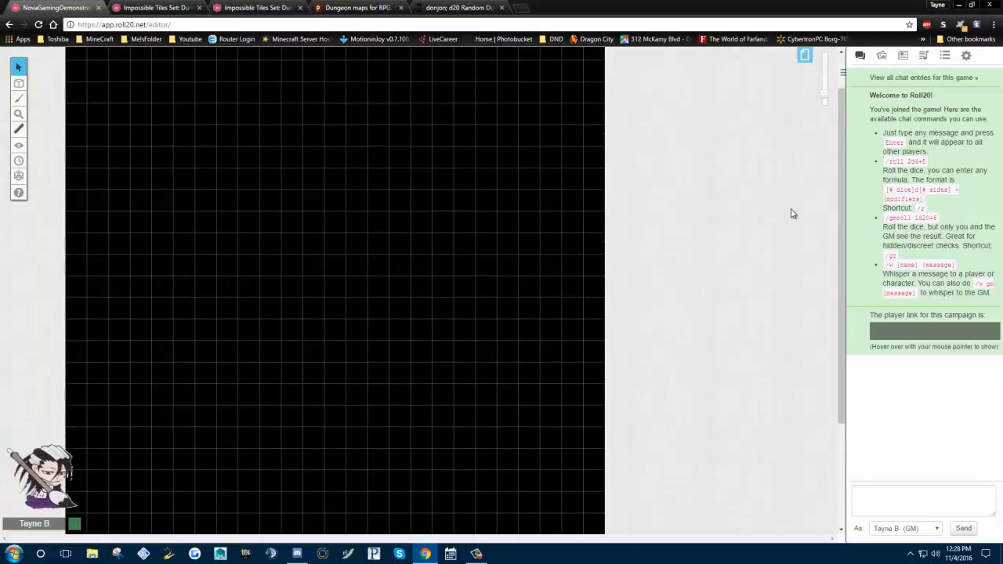
scroll(719, 196, up, 1)
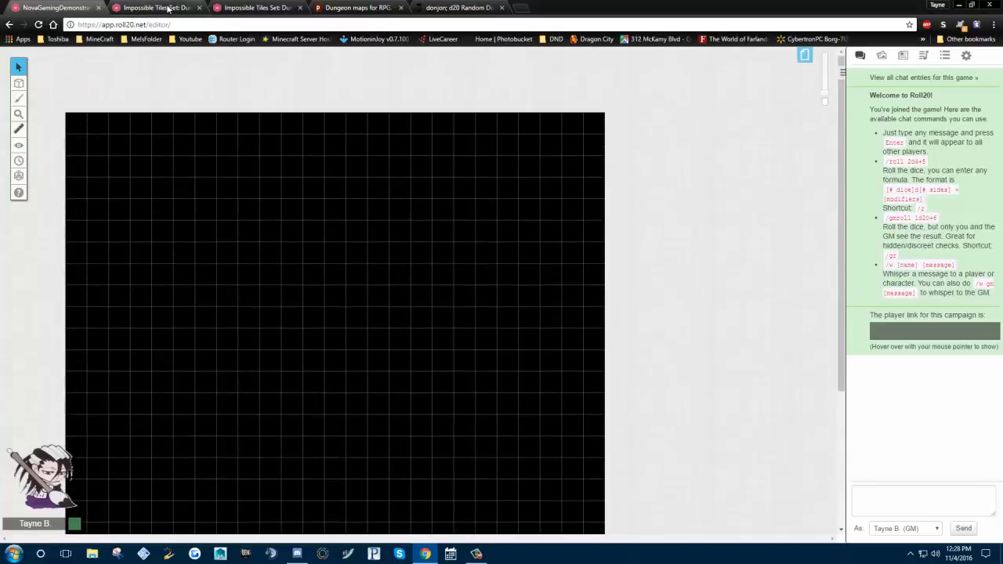
Look over the Impossible Tiles dungeon set and the Pyromancers site, and close the duplicate tile set page
click(237, 14)
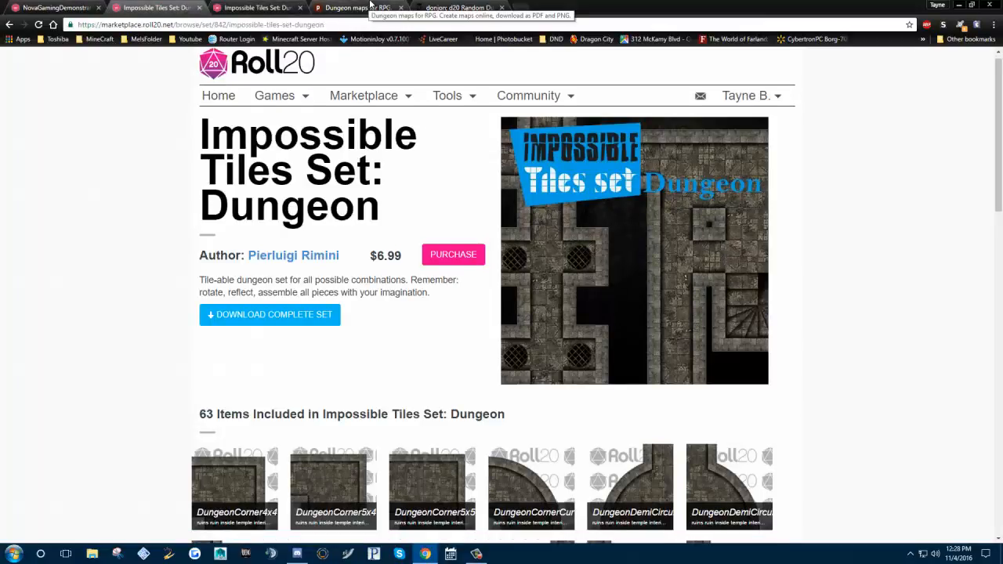
click(371, 6)
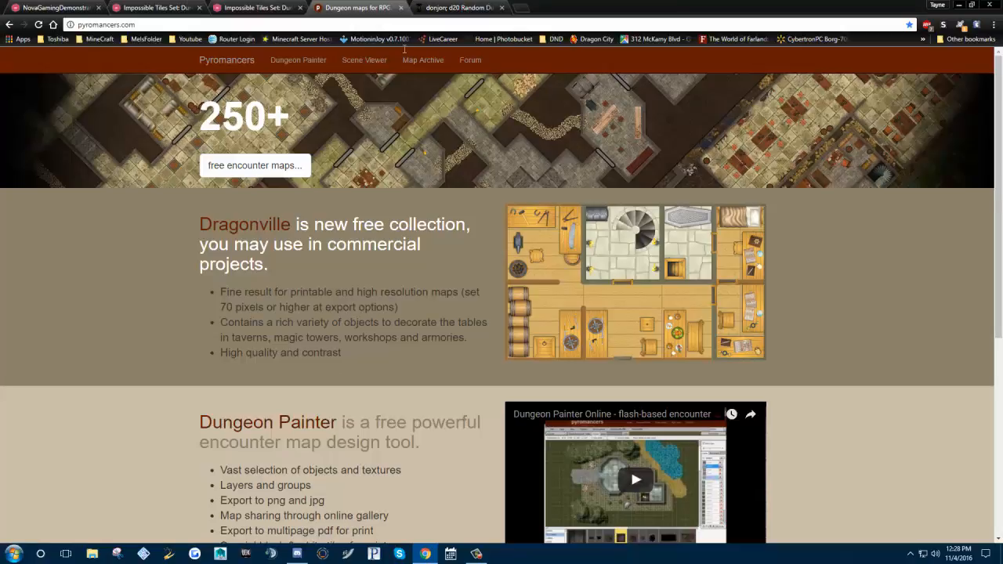
click(190, 9)
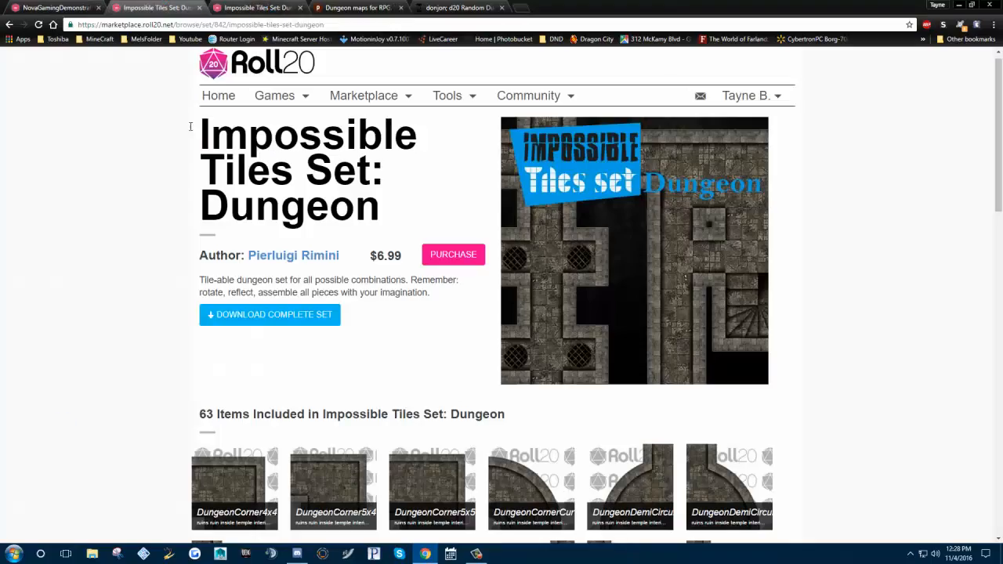
click(258, 8)
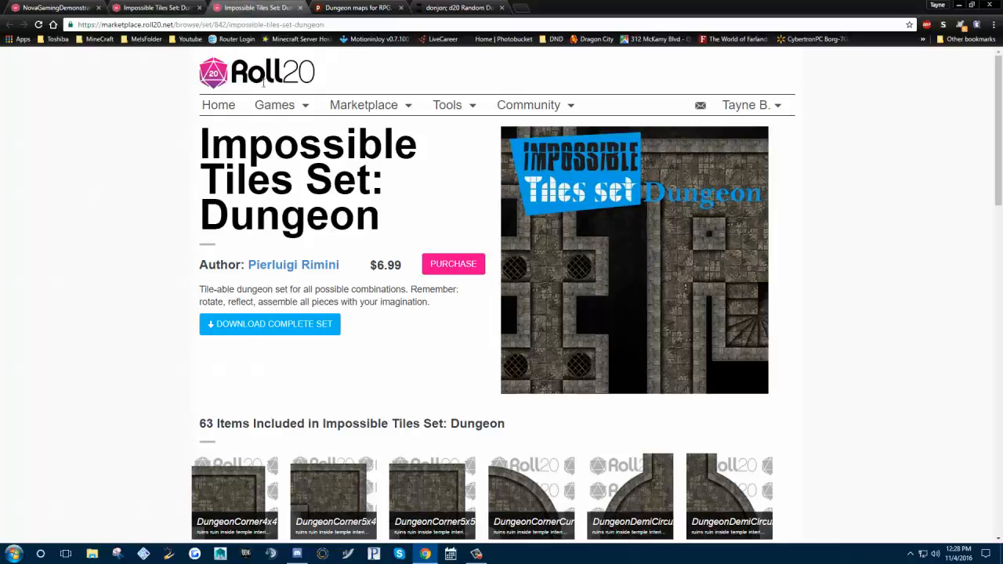
click(300, 7)
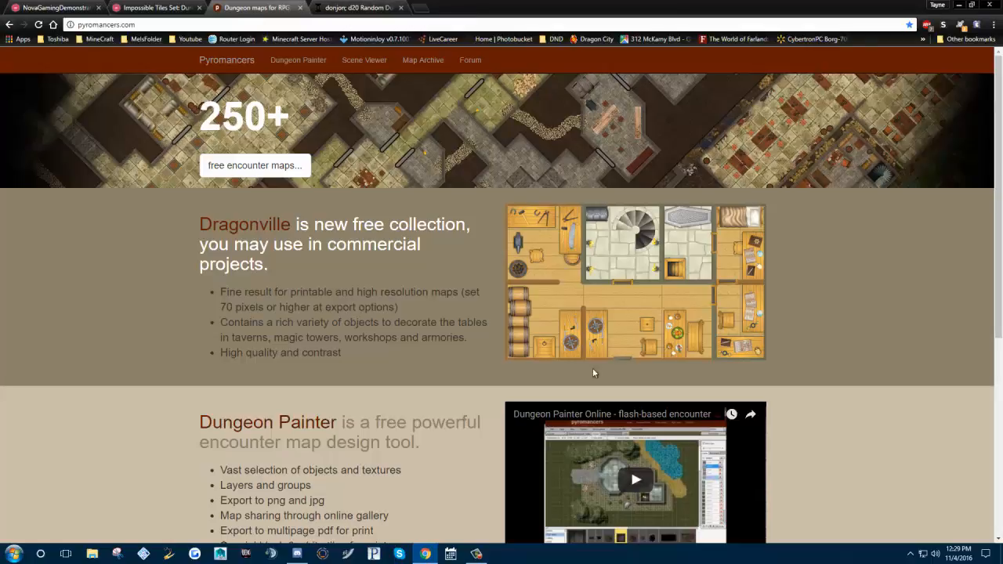
Open Dungeon Painter on the Pyromancers site and switch to donjon's d20 Random Dungeon Generator
click(290, 61)
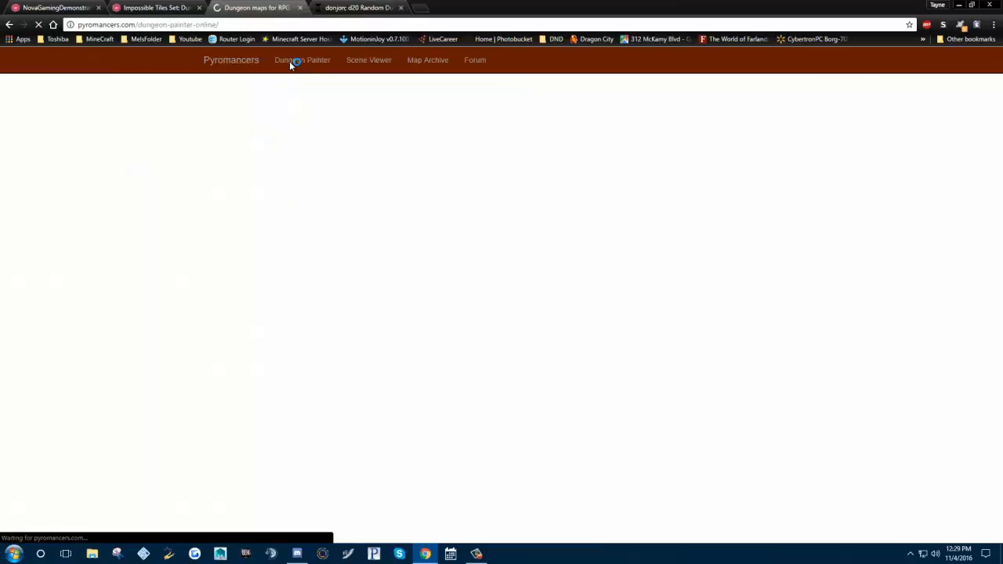
click(344, 7)
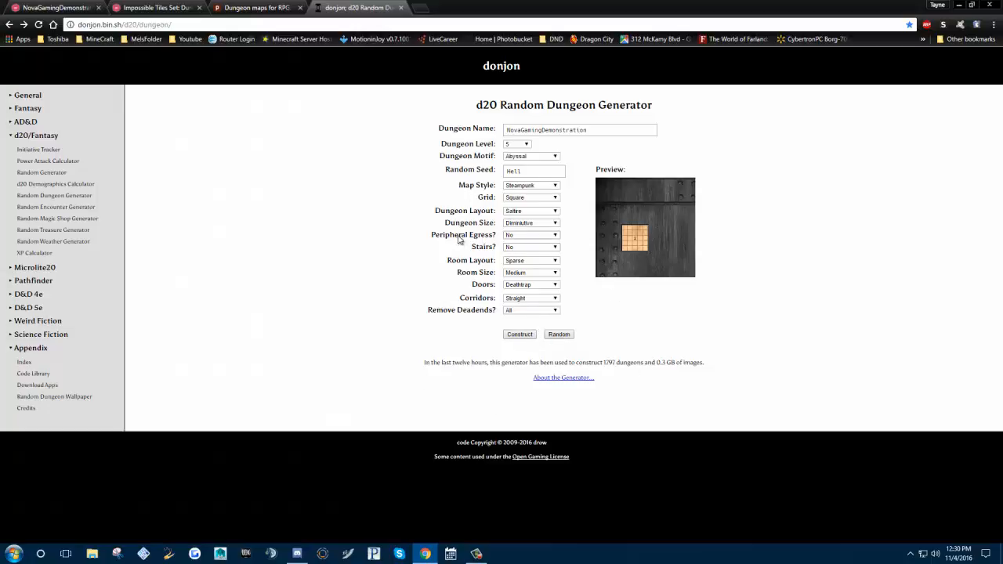
Preview the dungeon with Peripheral Egress set to Yes, and restore the option to No
click(551, 241)
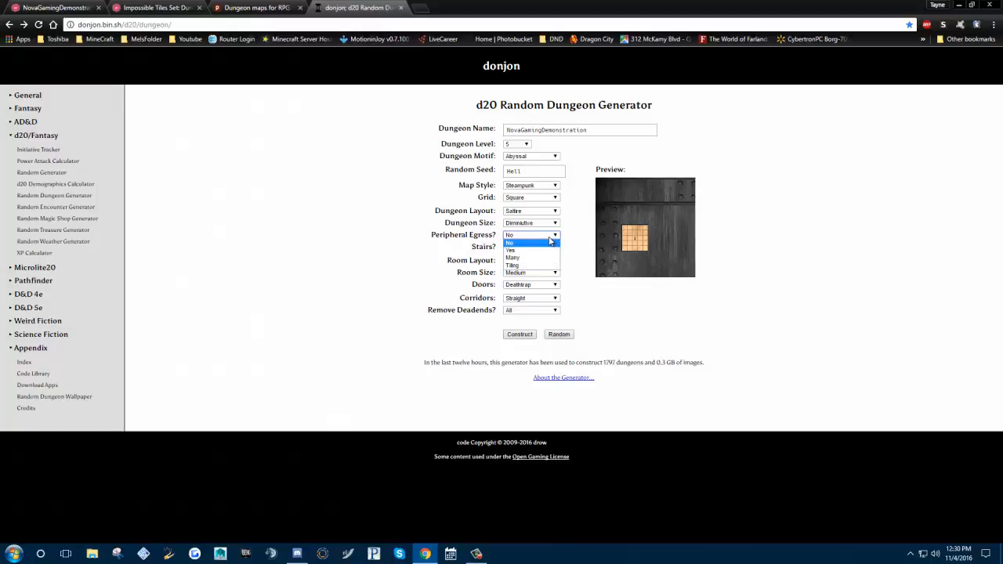
click(516, 254)
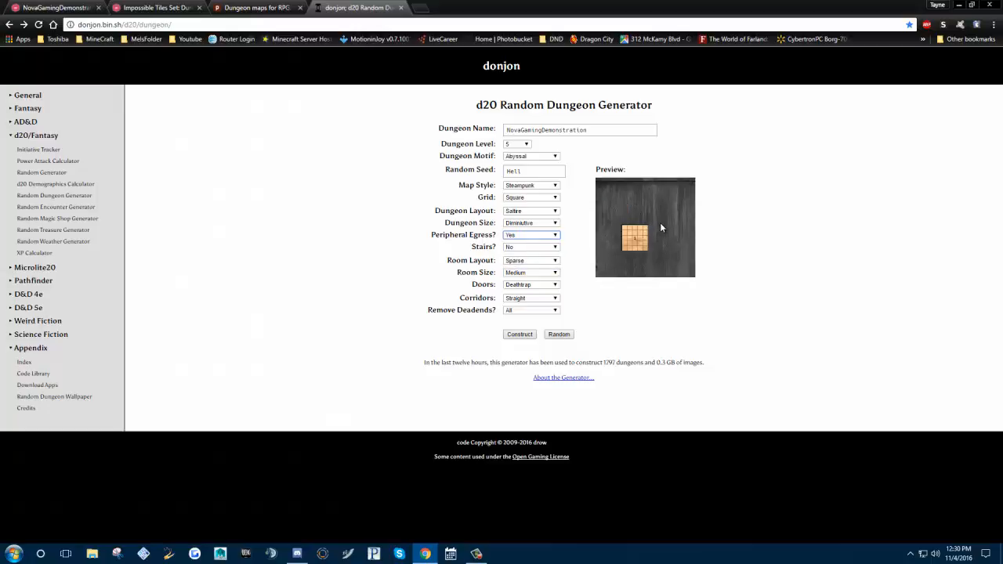
click(548, 235)
click(519, 249)
key(Up)
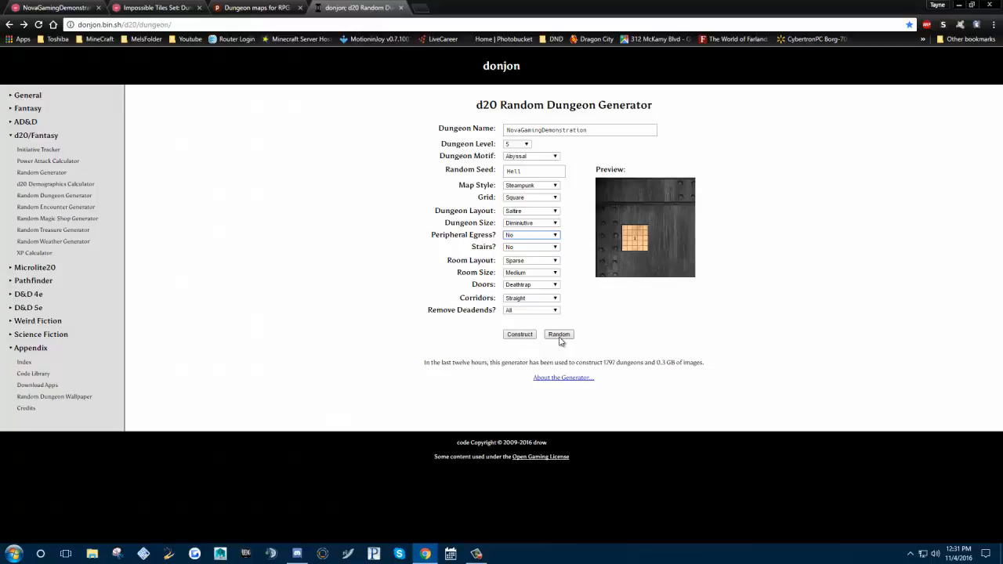
Construct the NovaGamingDemonstration dungeon and review its map, general features, wandering monsters and room details
click(519, 335)
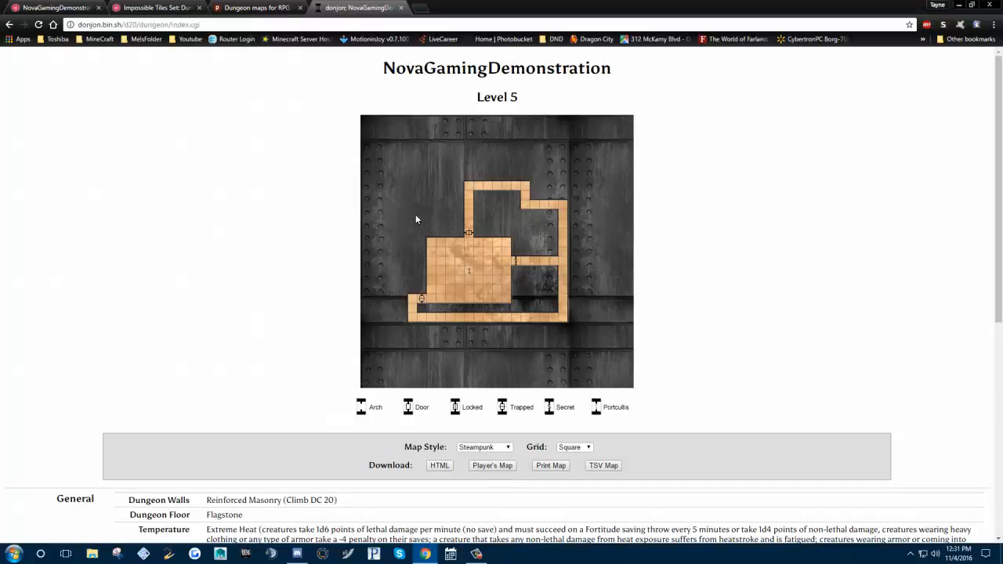
scroll(585, 150, down, 4)
scroll(586, 155, up, 1)
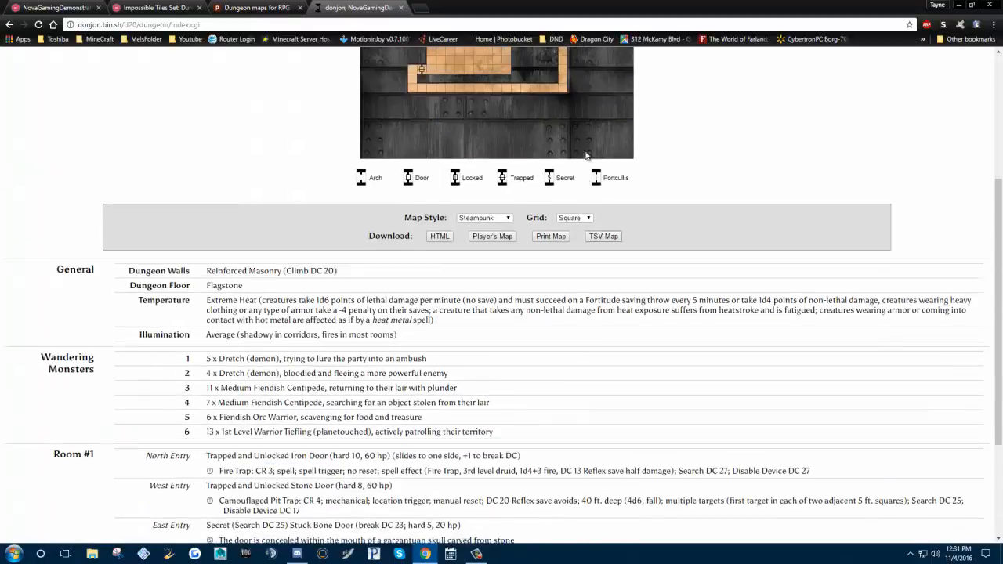
scroll(584, 155, up, 1)
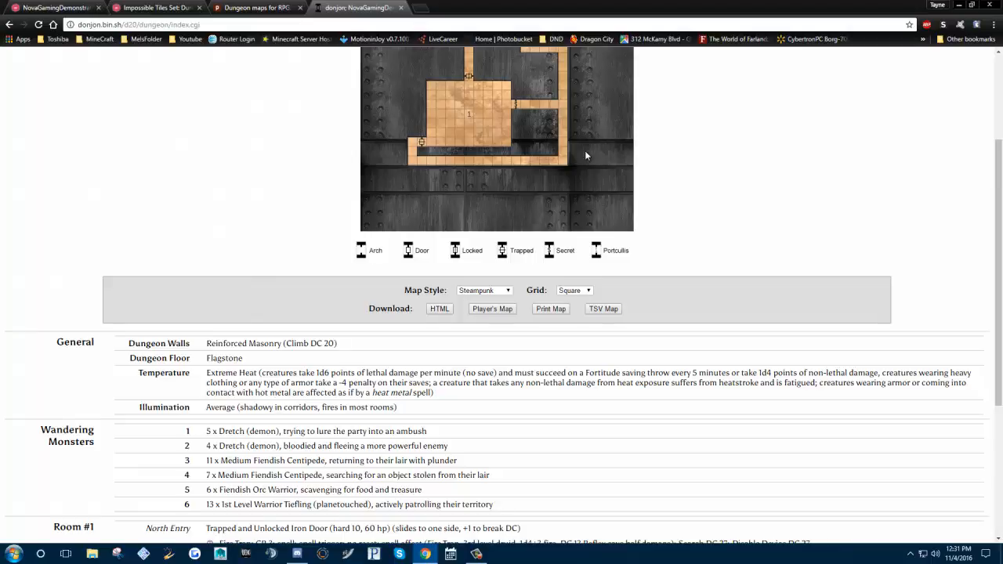
scroll(371, 319, down, 3)
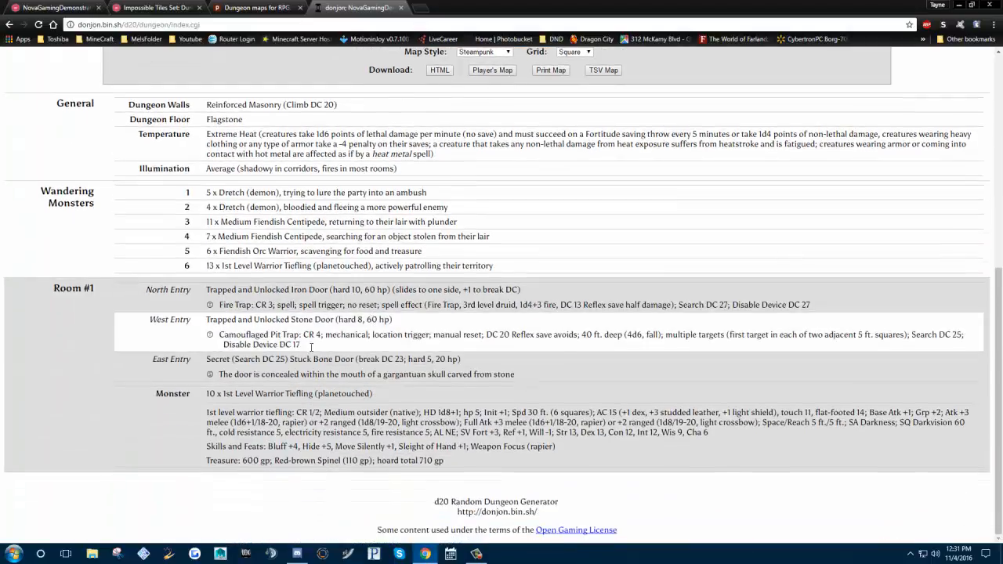
scroll(290, 373, up, 5)
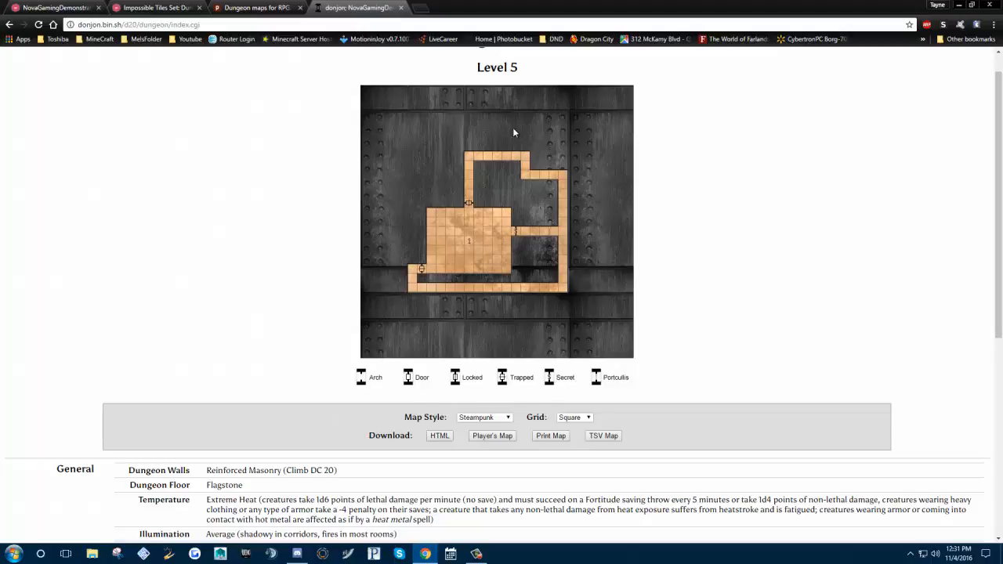
scroll(513, 131, down, 4)
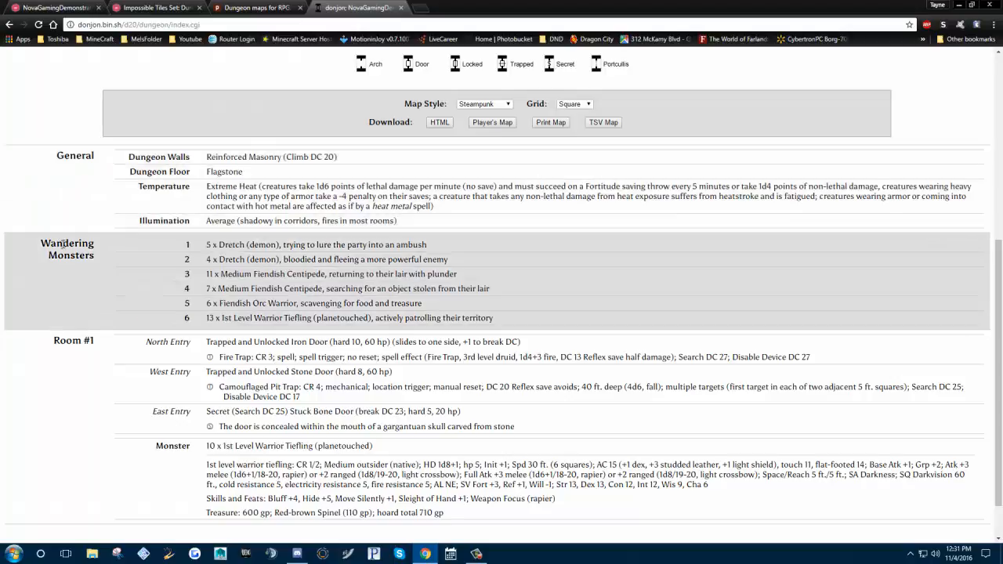
mouse_move(62, 244)
mouse_down()
mouse_move(156, 250)
mouse_move(651, 457)
mouse_move(653, 510)
mouse_move(116, 253)
mouse_move(86, 153)
mouse_move(117, 253)
mouse_move(37, 228)
mouse_move(79, 245)
mouse_up()
click(103, 250)
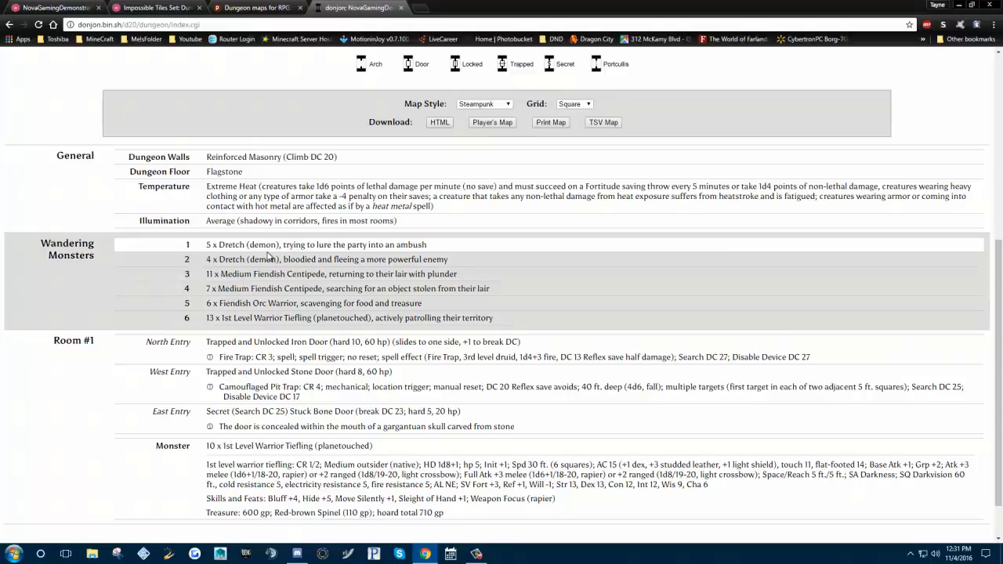
scroll(248, 220, up, 4)
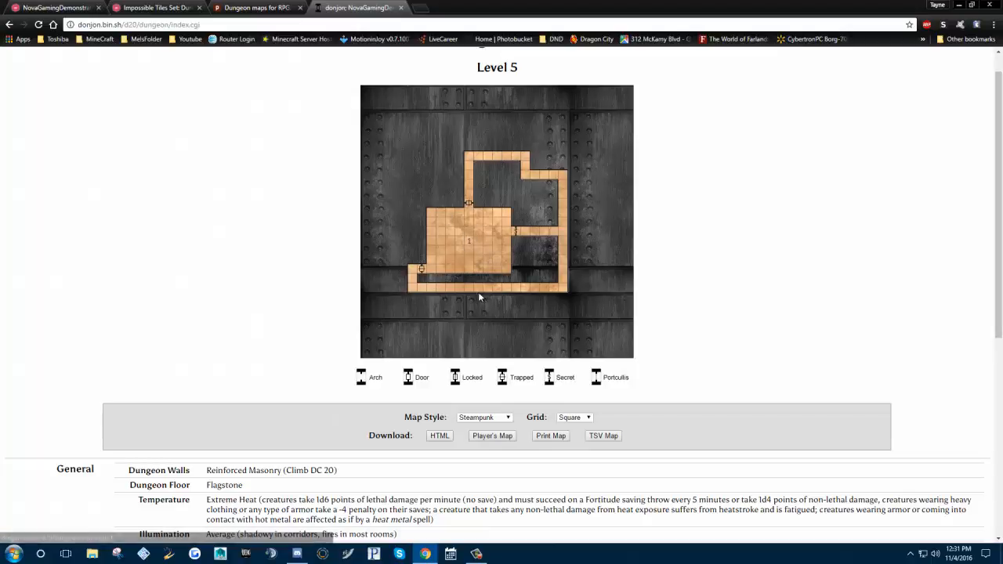
Compare the generated dungeon map with the empty Roll20 page and the Impossible Tiles dungeon set
click(55, 8)
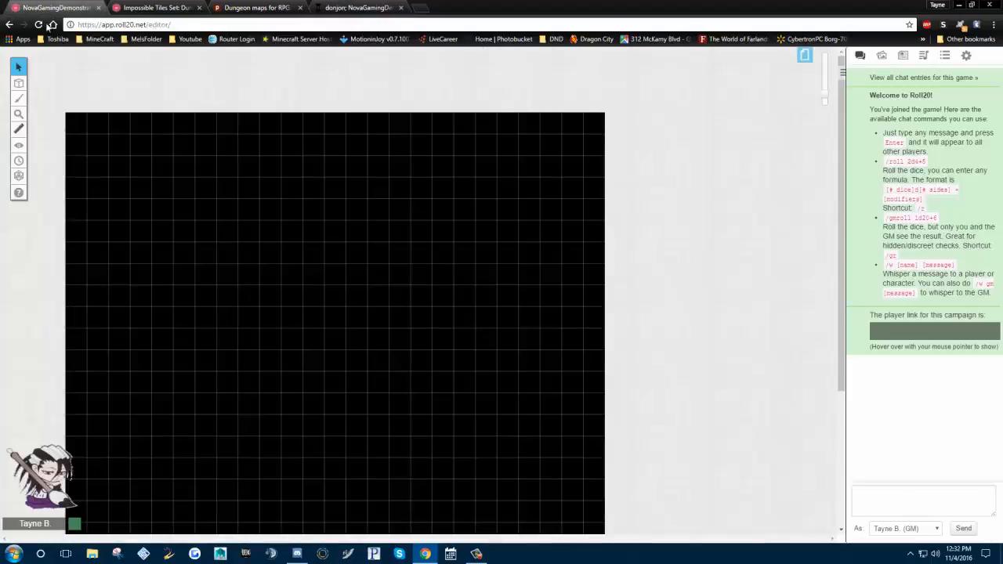
click(350, 7)
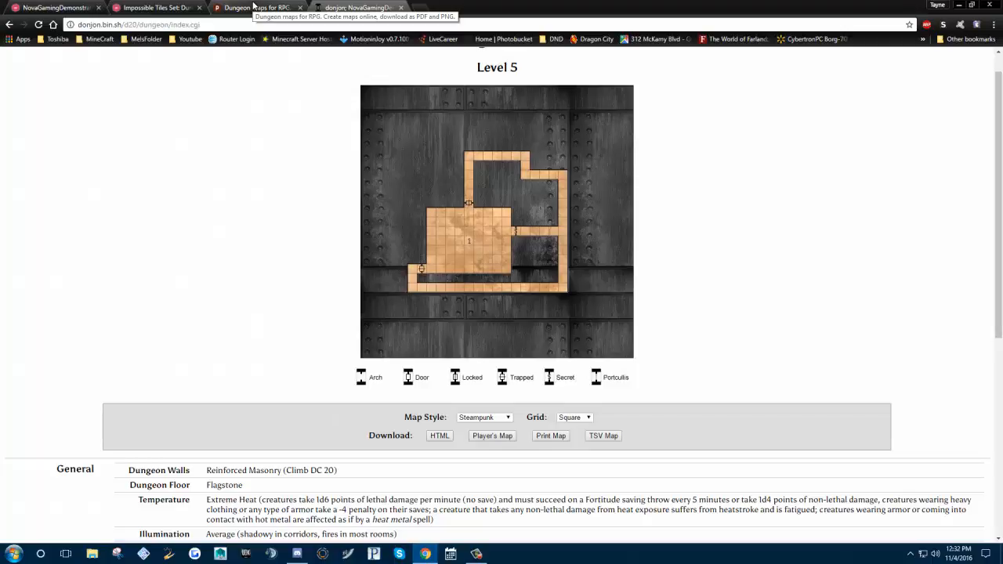
key(ctrl+Tab)
key(ctrl+Tab)
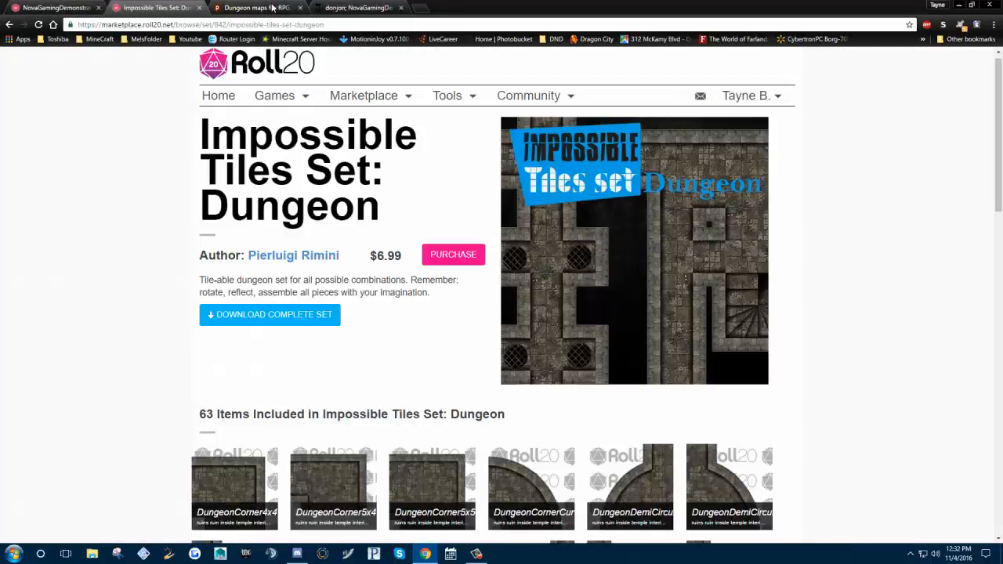
click(360, 7)
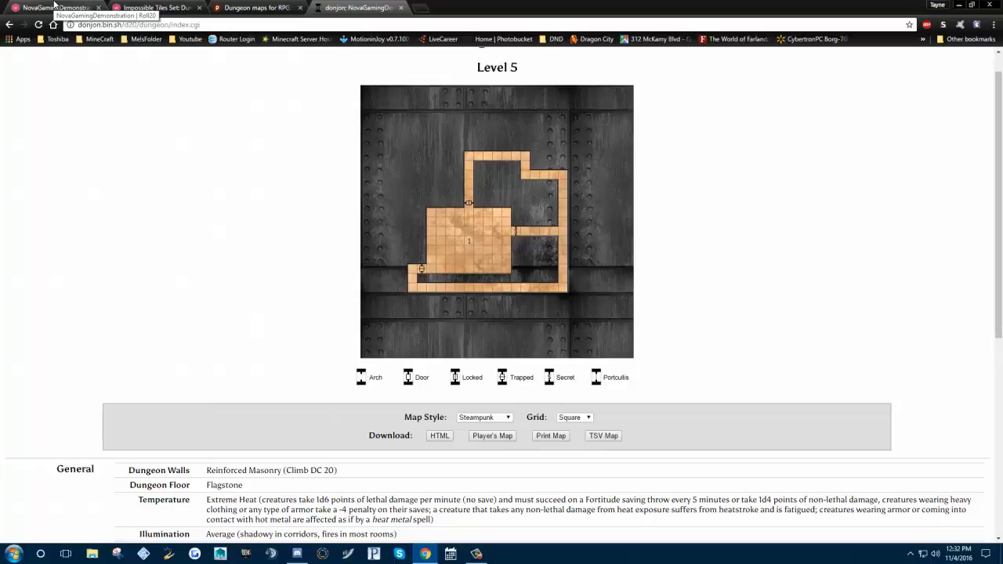
Check the Start page's size in its page settings against the generated dungeon map, and accept the settings
click(55, 7)
click(806, 62)
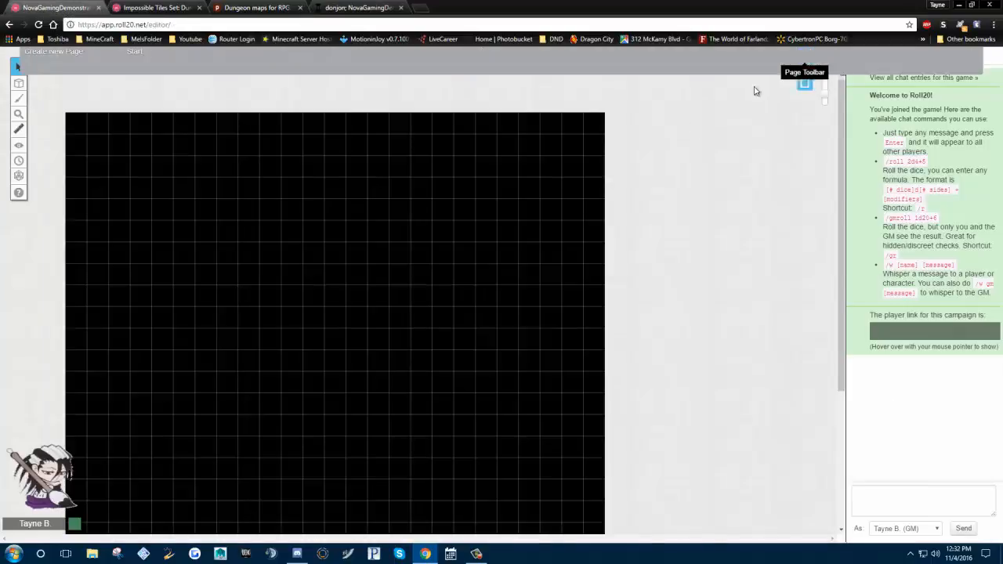
click(103, 63)
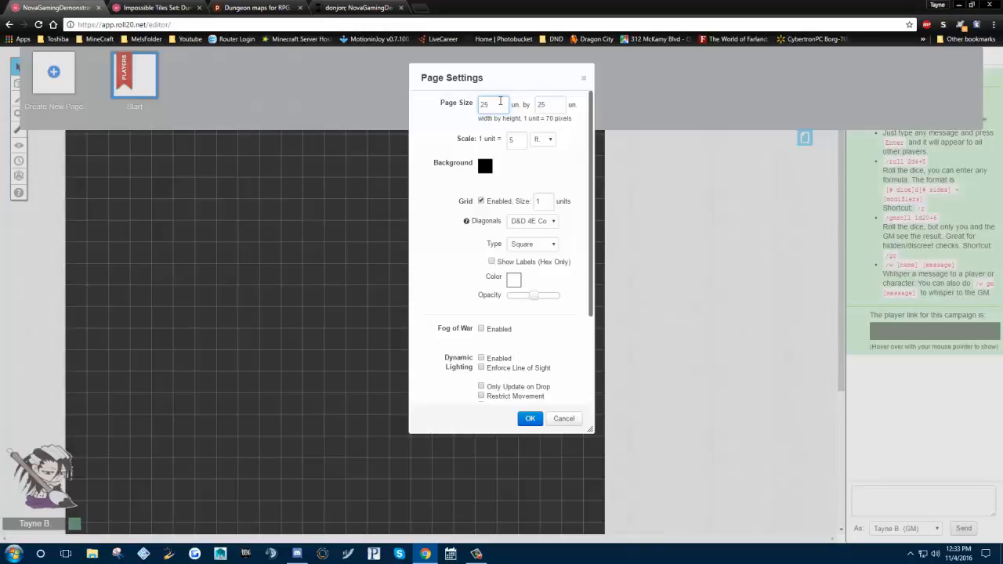
drag(497, 99, 460, 113)
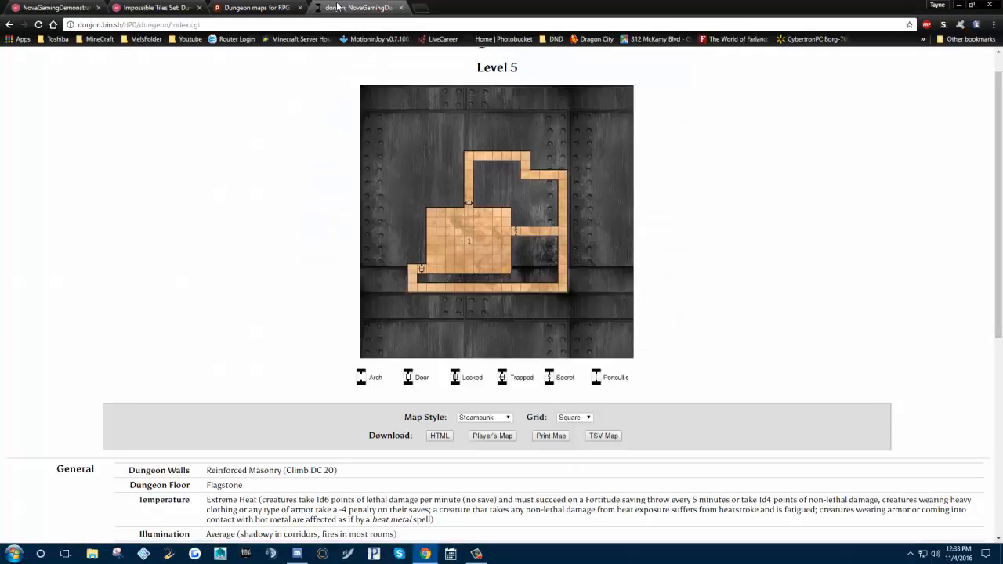
click(360, 8)
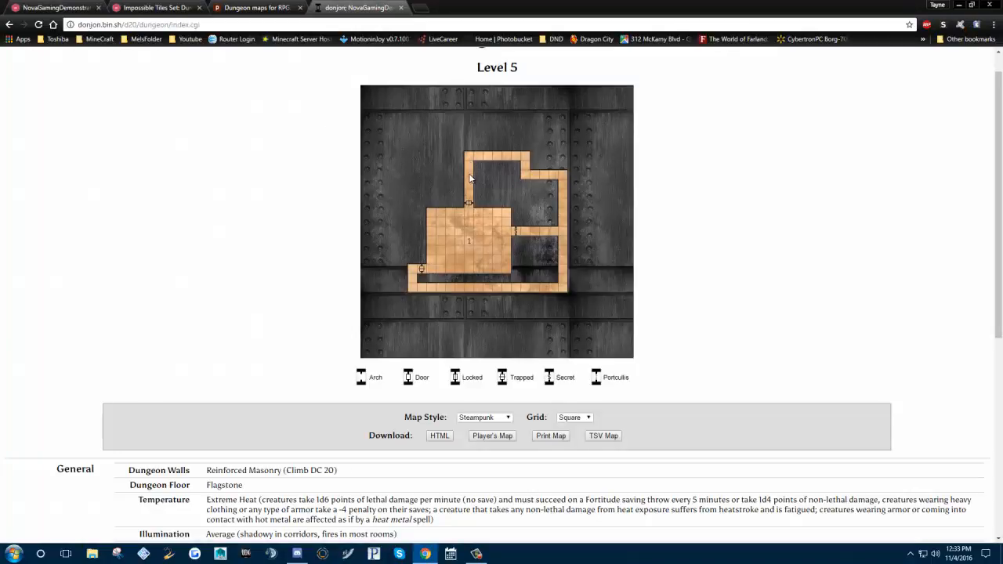
click(51, 7)
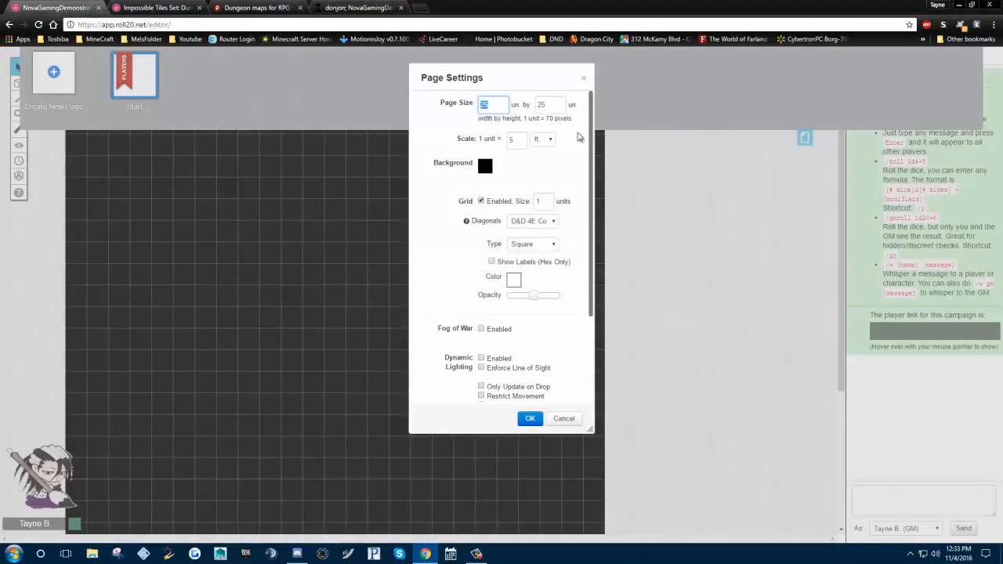
click(714, 248)
click(527, 420)
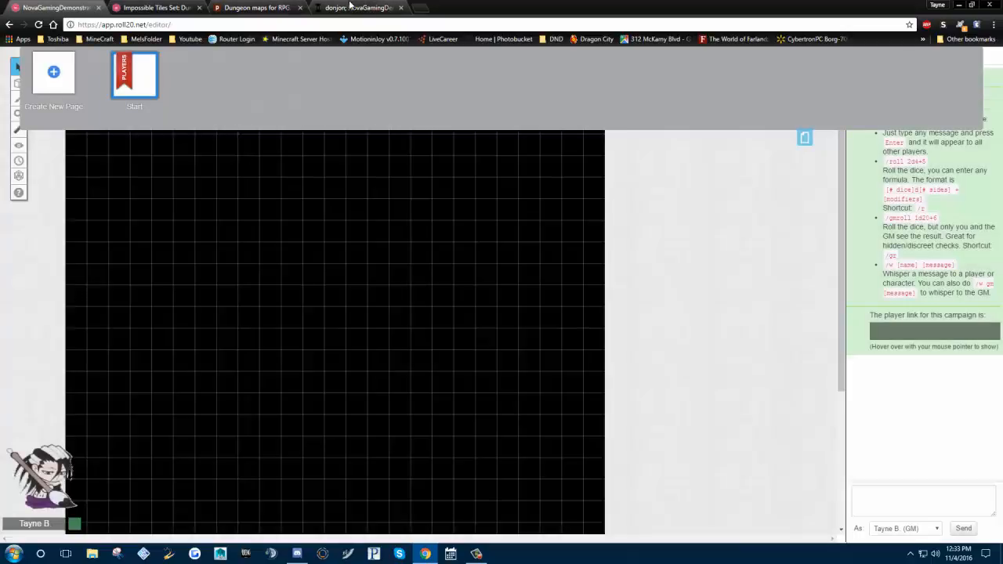
Switch to the donjon page and start saving the Level 5 dungeon map image into the Desktop's AD&D Camps folder
click(351, 7)
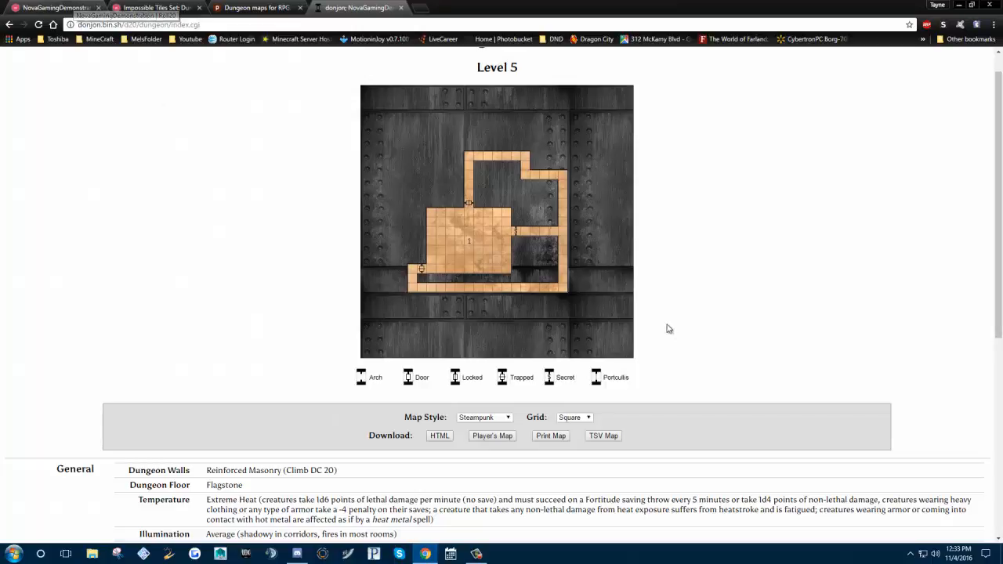
right_click(477, 219)
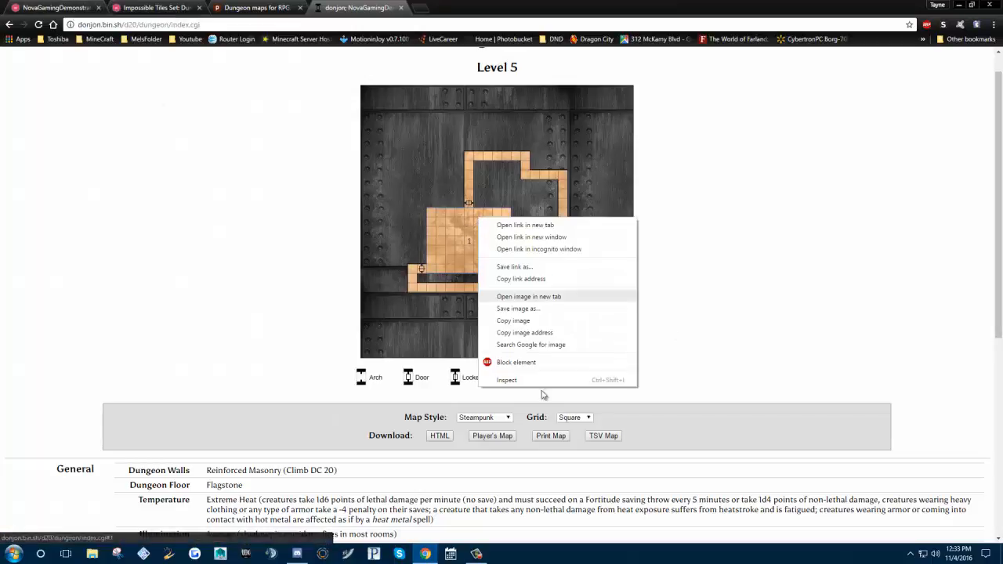
click(837, 184)
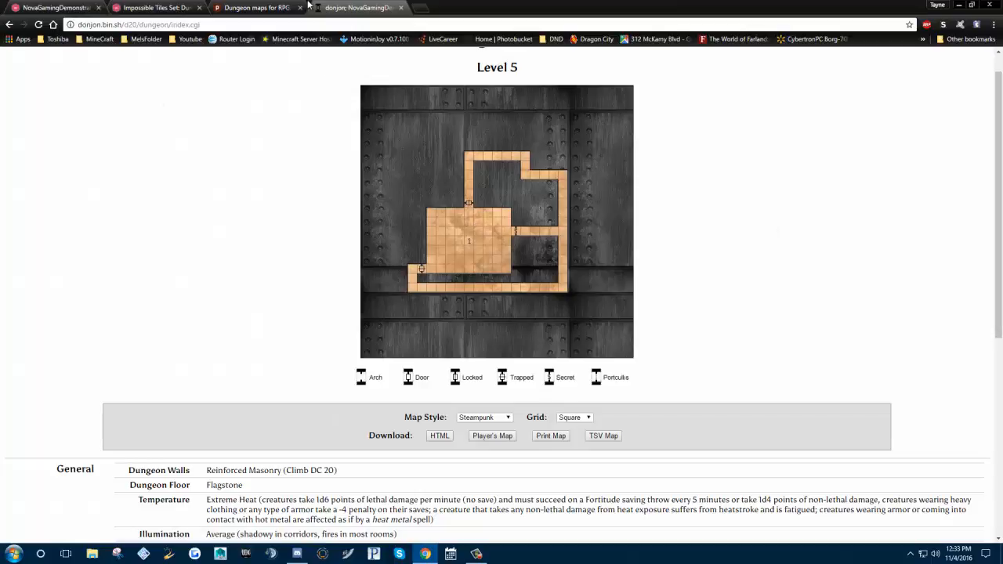
right_click(455, 205)
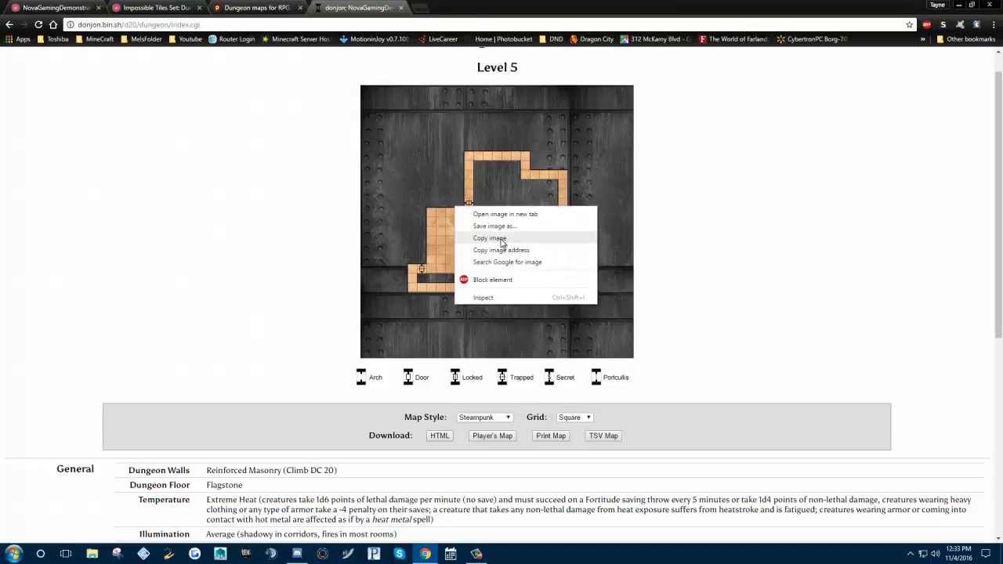
click(509, 226)
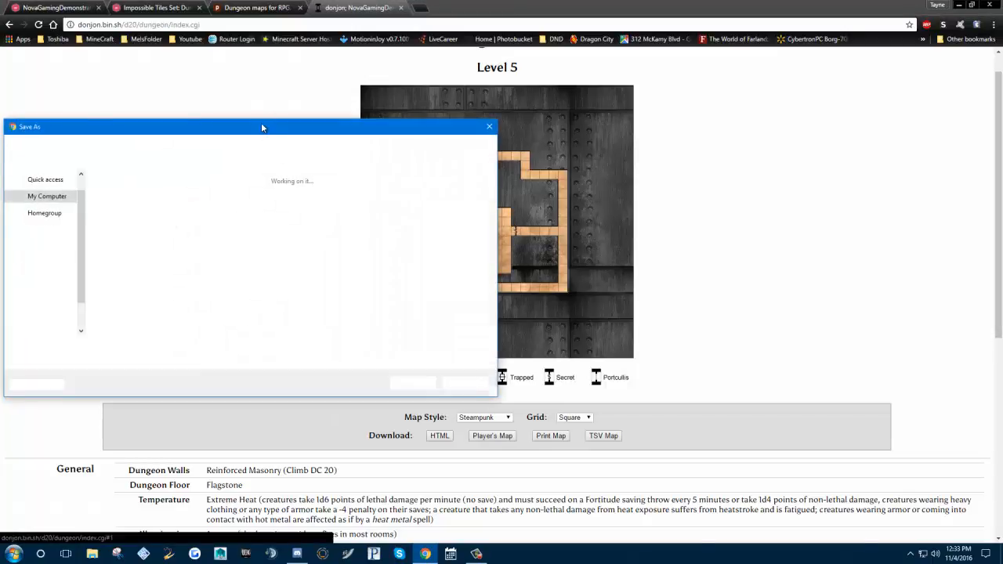
drag(271, 126, 341, 109)
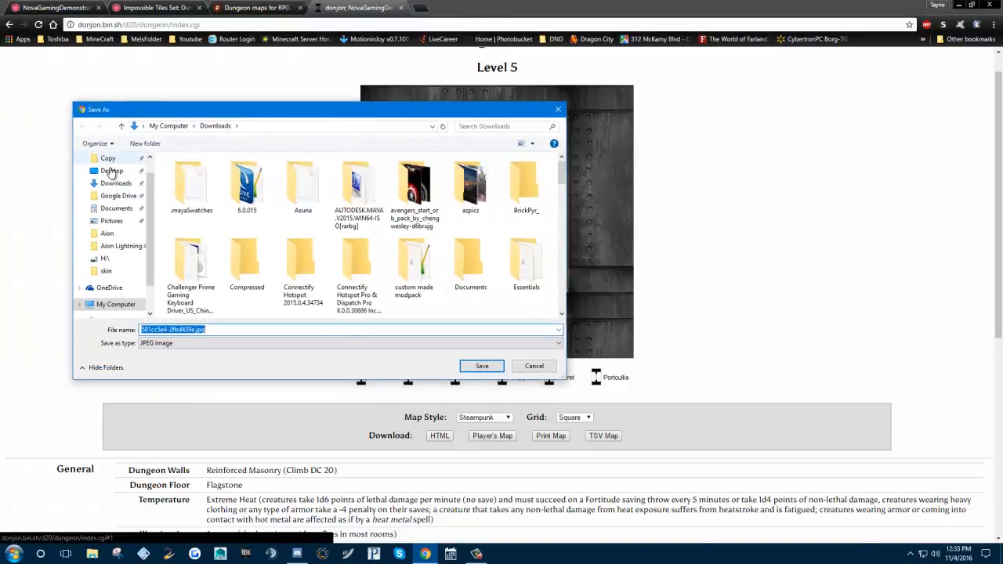
click(110, 170)
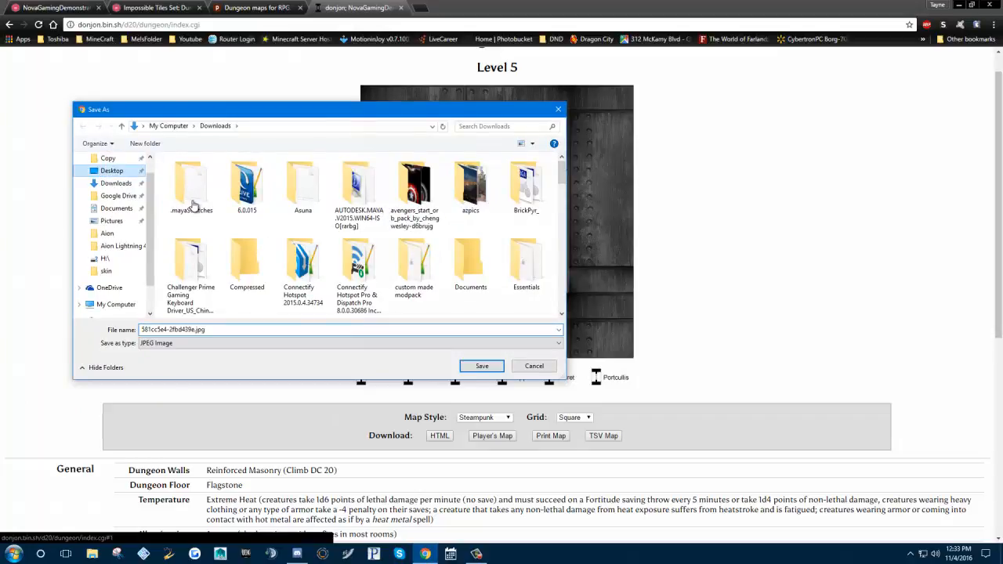
double_click(188, 189)
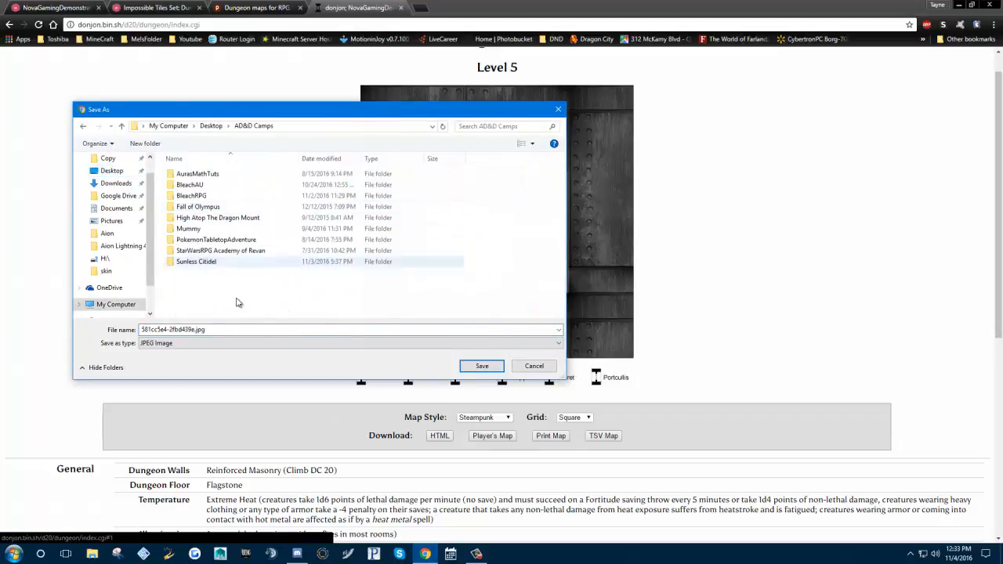
Create a folder named NovaGamingDemonstration inside AD&D Camps and open it as the save location
right_click(205, 280)
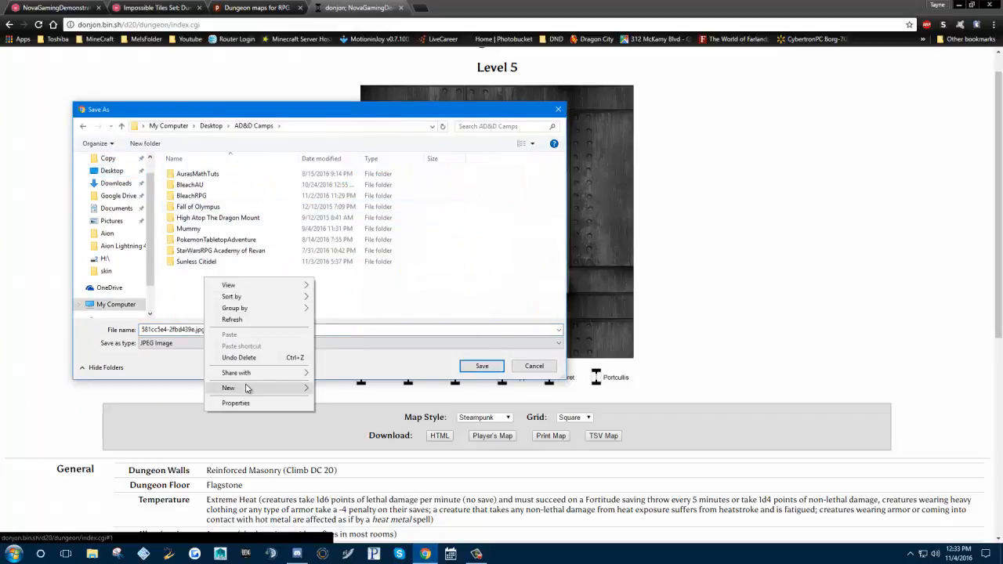
mouse_move(284, 398)
click(341, 391)
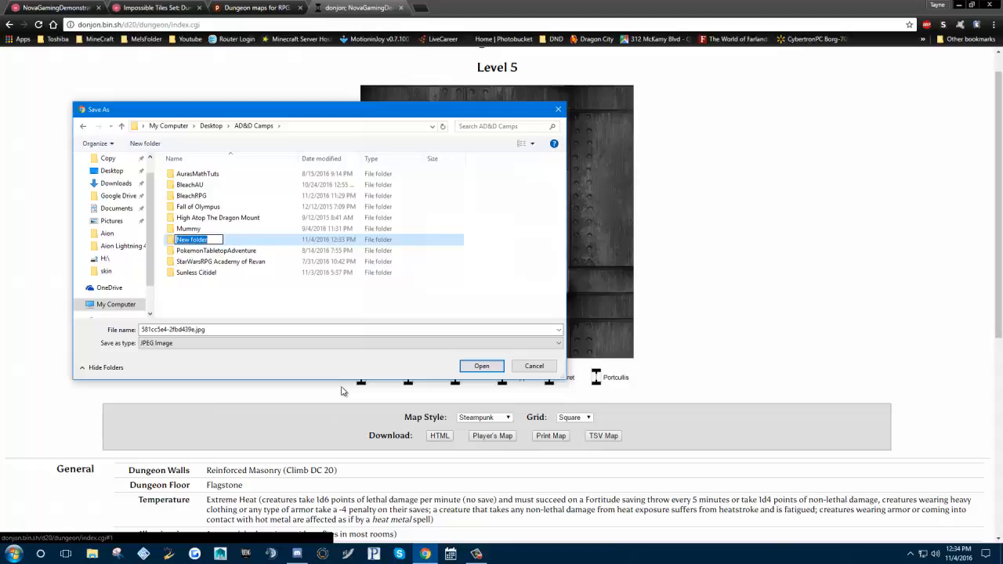
key(BackSpace)
text(NovaGamingDemonstration)
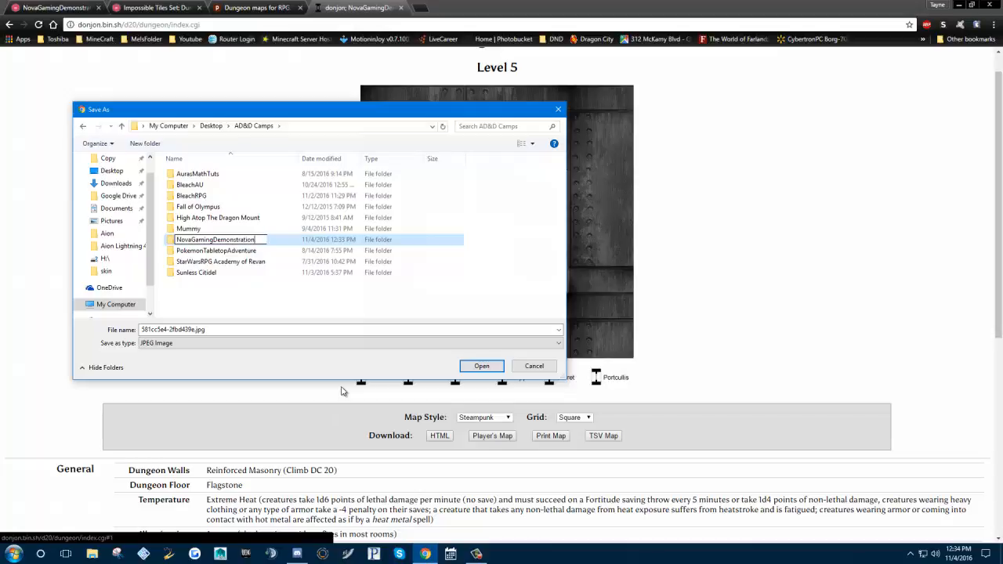
key(Return)
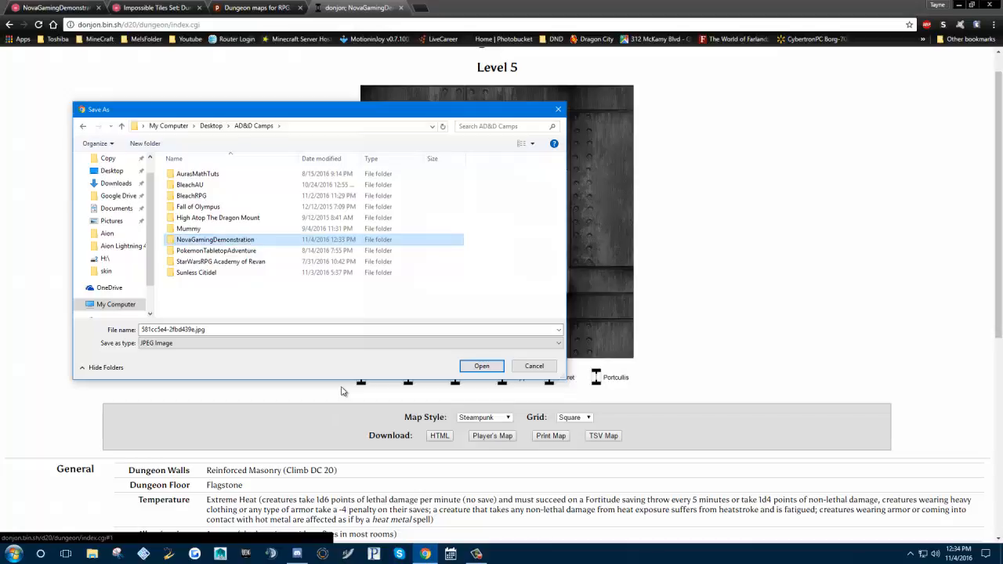
double_click(261, 240)
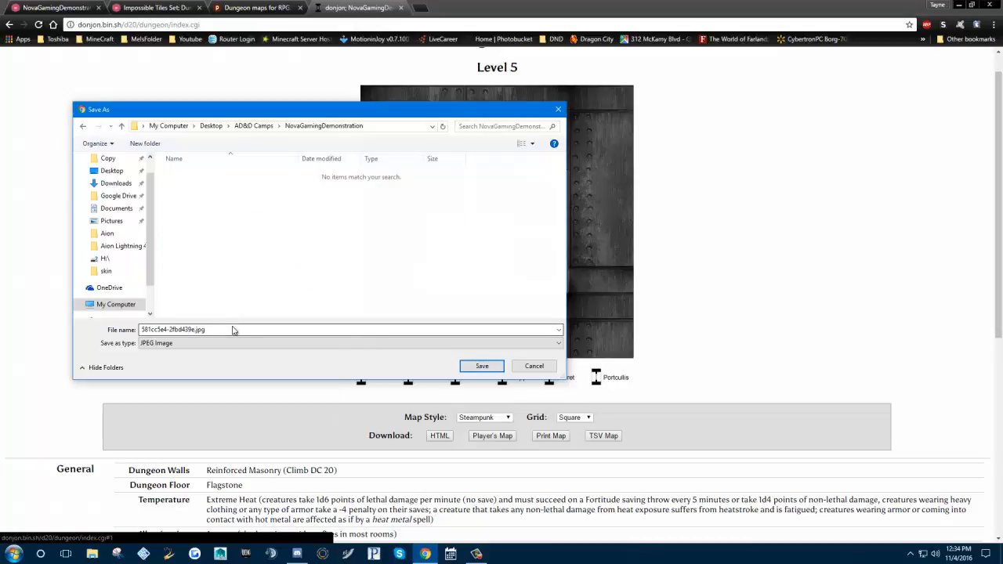
Save the dungeon map there as a JPEG image named R1
click(233, 329)
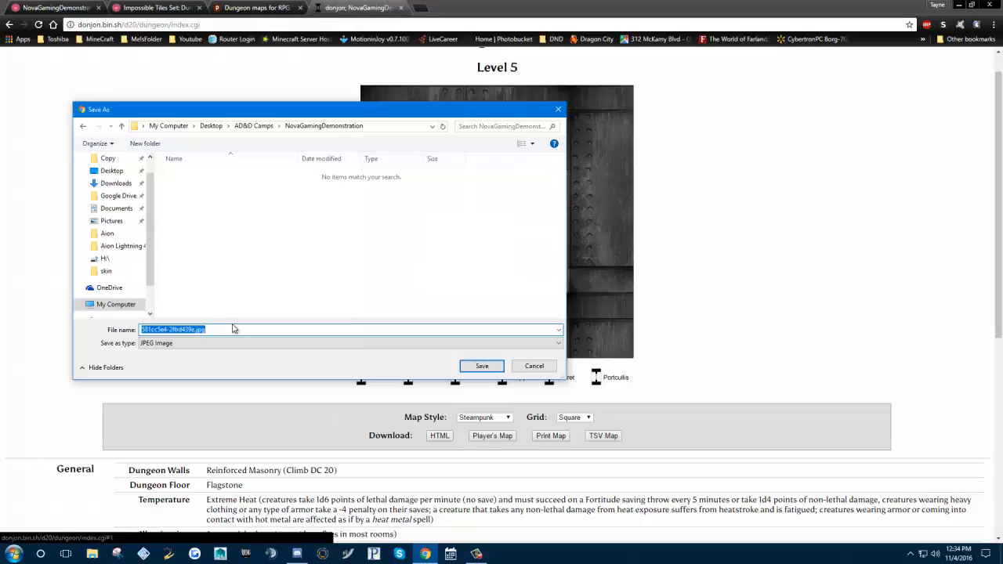
text(R1)
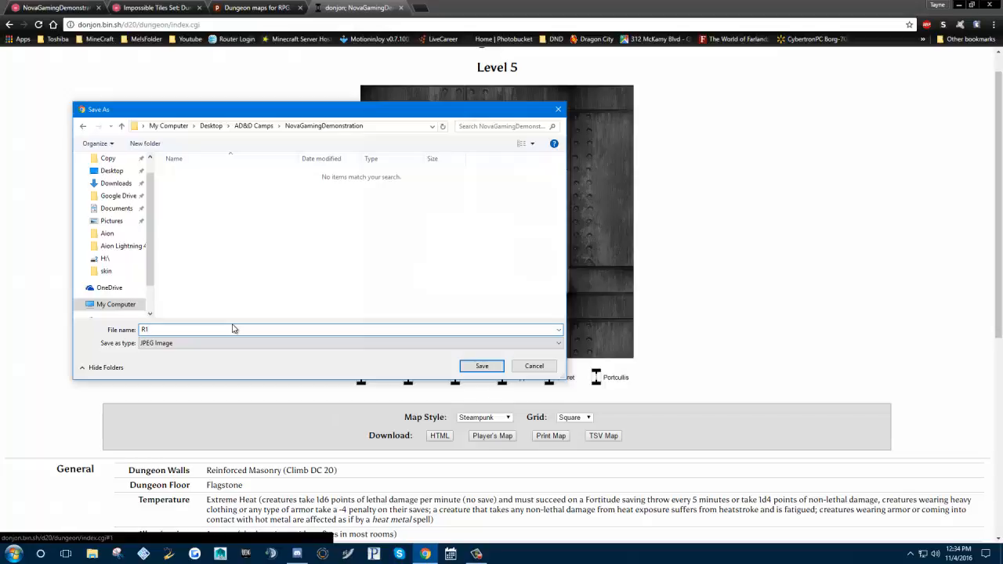
key(Return)
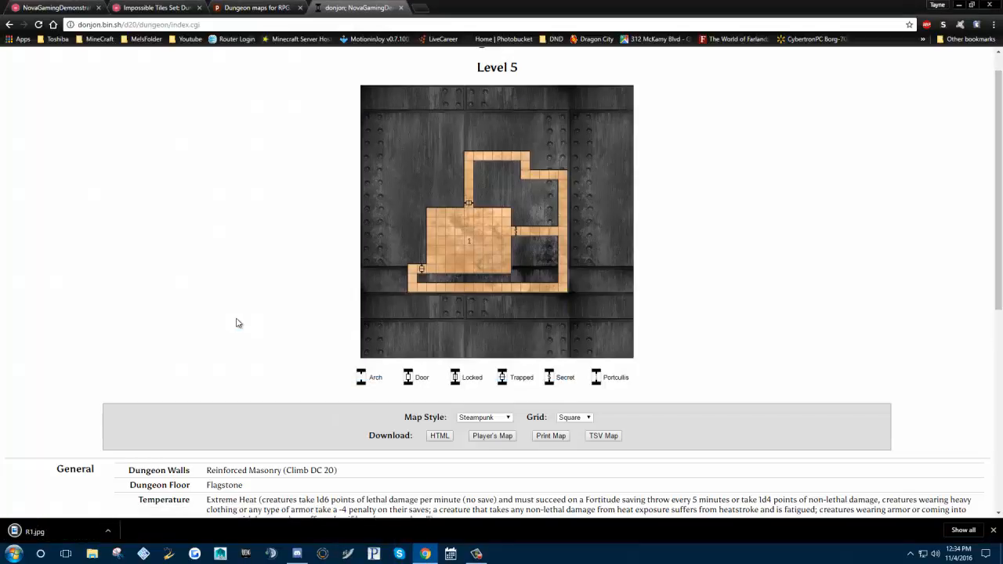
scroll(238, 324, down, 2)
scroll(295, 208, up, 3)
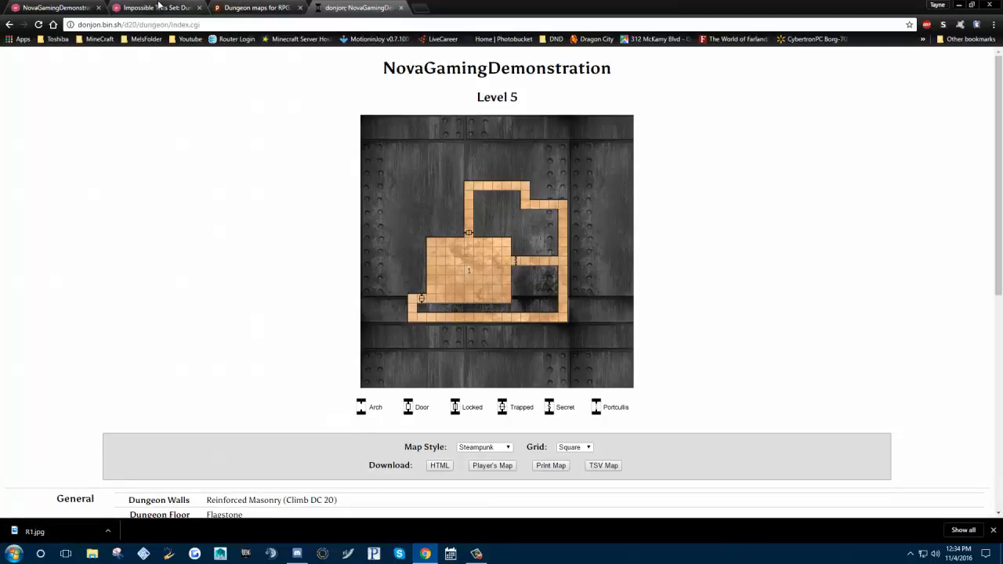
Switch to the Roll20 editor and open My Library in the art collection, without adding a new folder
click(159, 7)
click(51, 7)
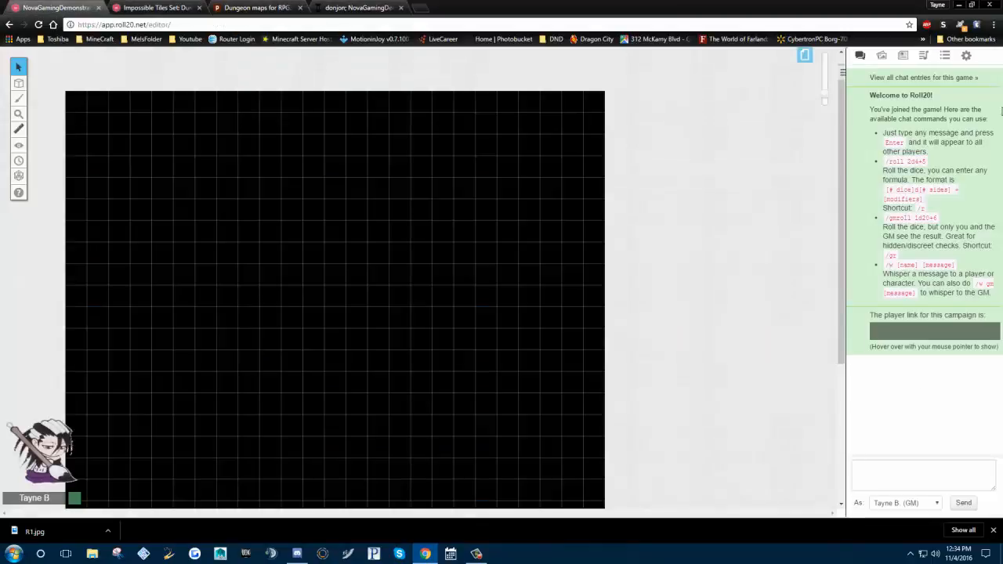
click(882, 56)
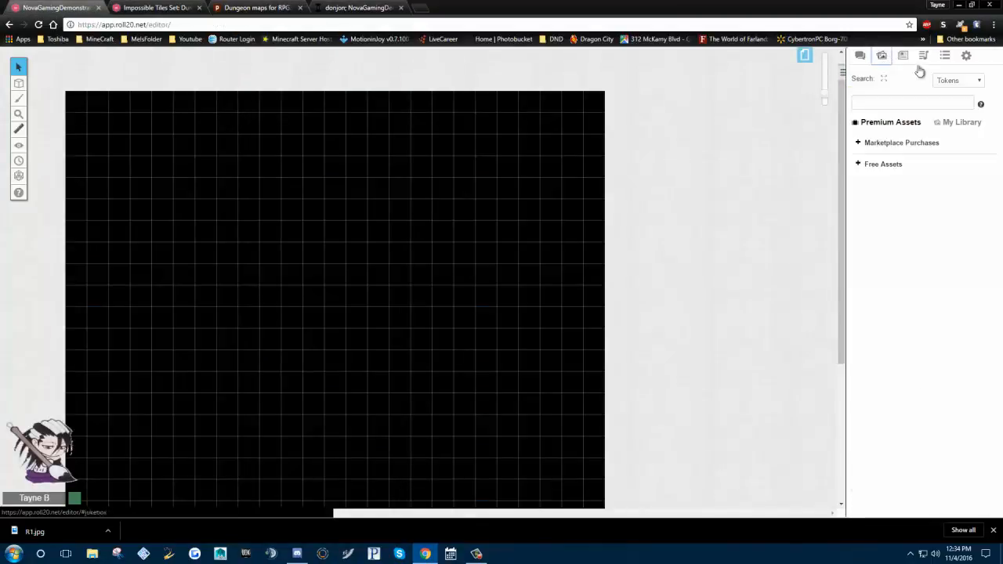
click(954, 124)
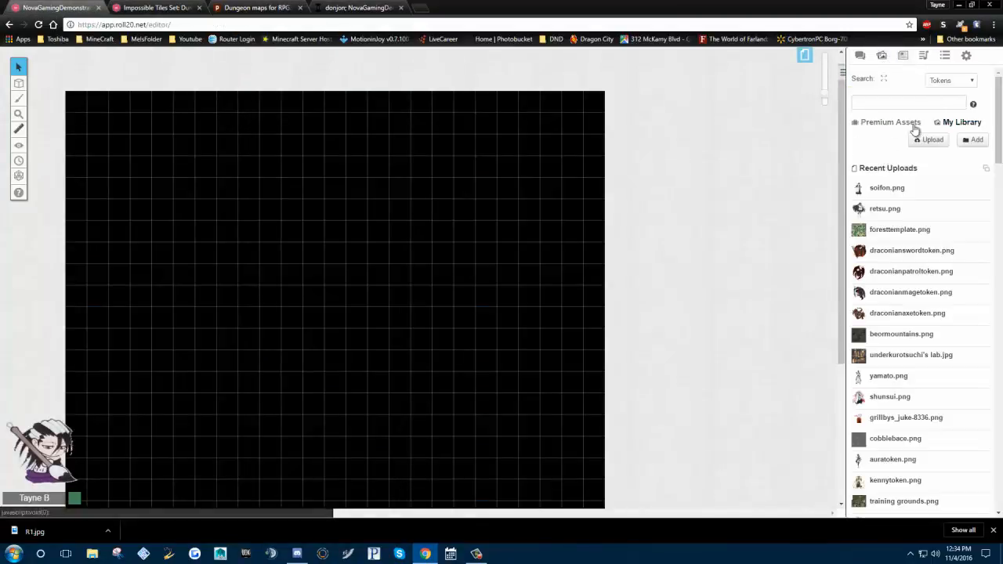
click(976, 145)
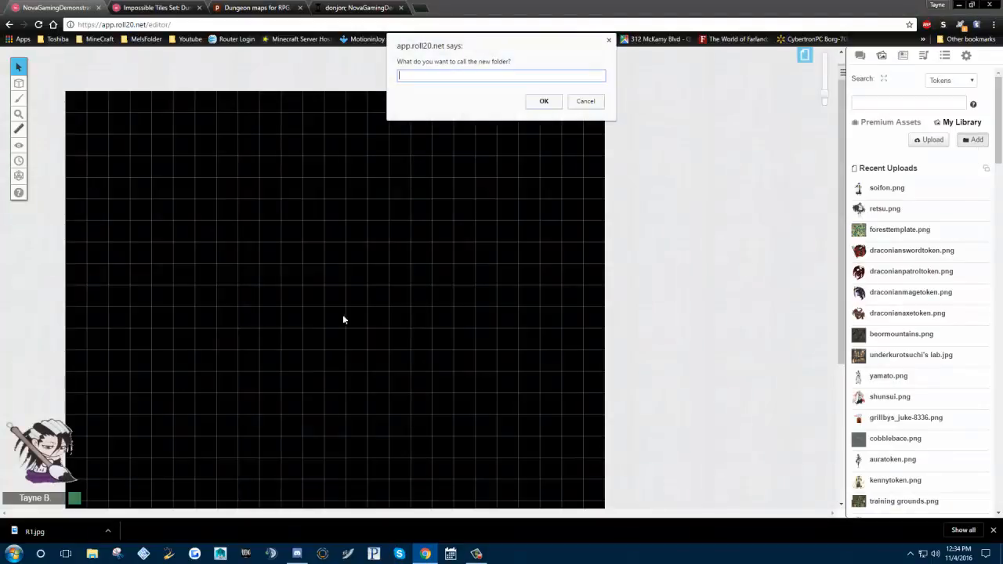
click(585, 101)
Upload the downloaded R1.jpg to the library and place the image on the Start page
click(930, 140)
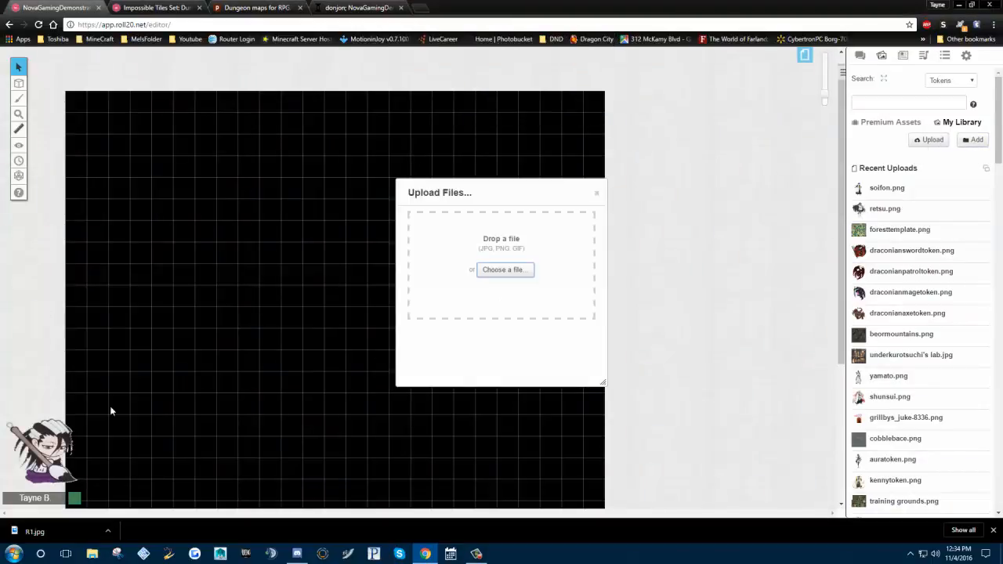
drag(55, 538, 505, 240)
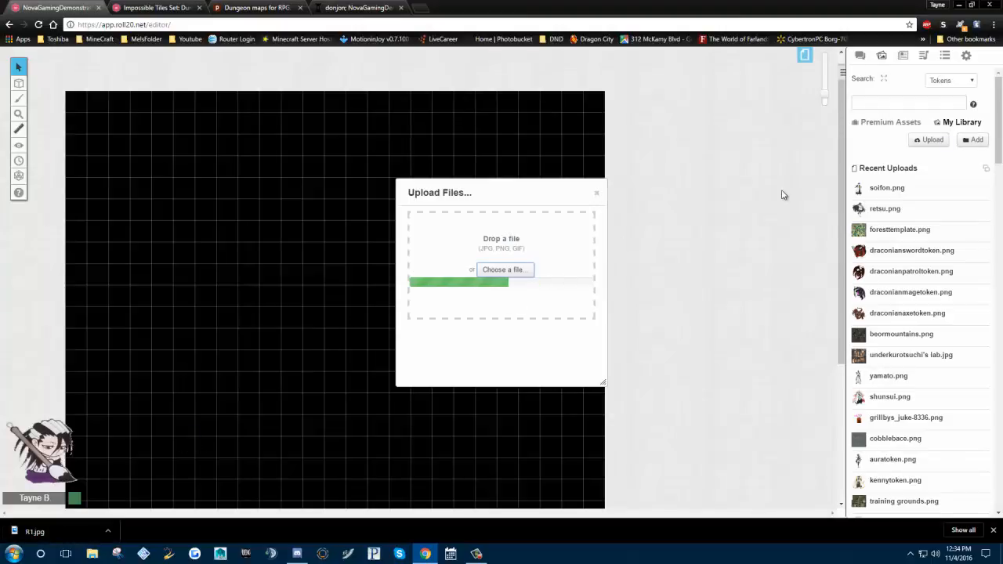
click(597, 195)
drag(878, 188, 263, 270)
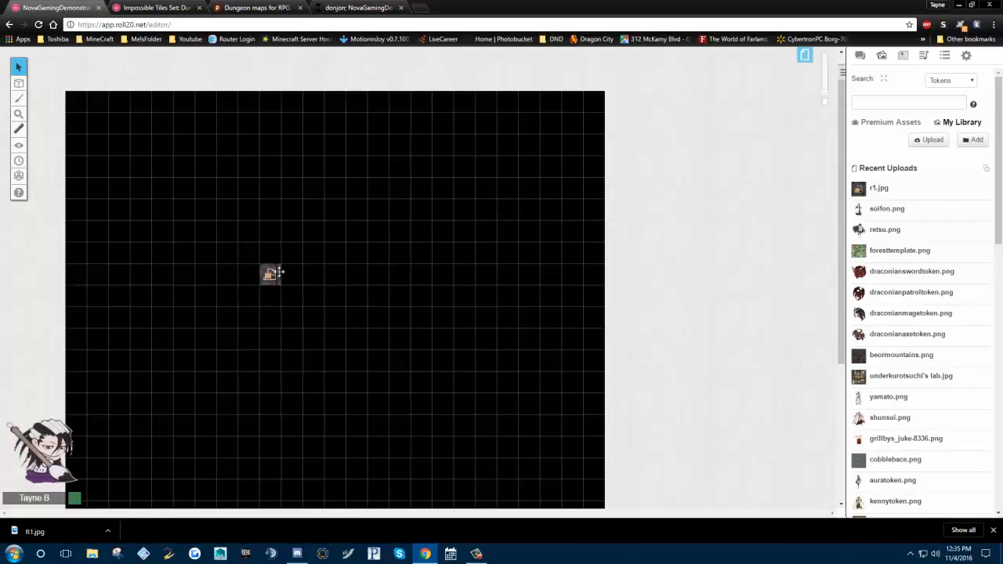
Set the placed map image's dimensions to 25 by 25 units
click(269, 276)
right_click(269, 274)
mouse_move(292, 266)
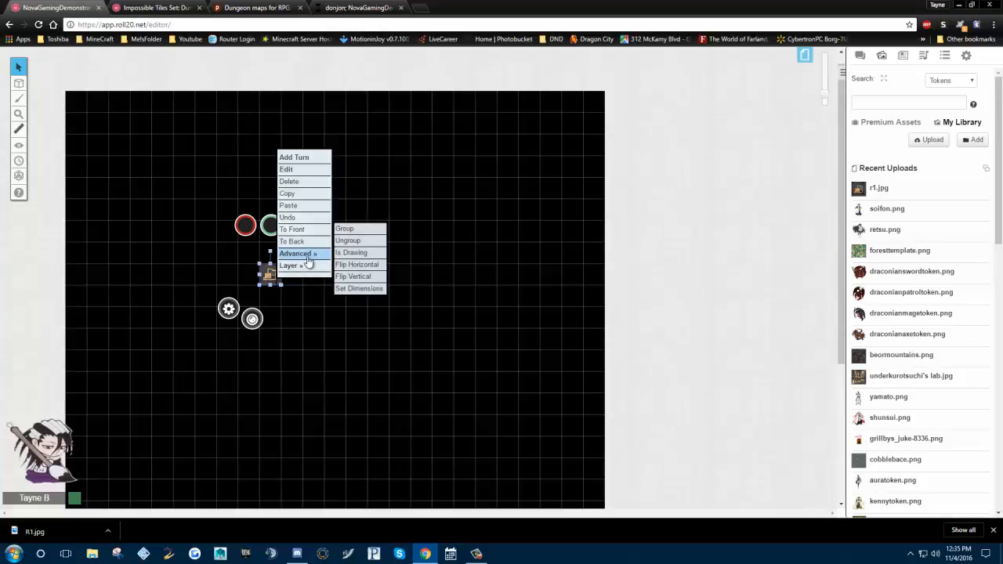
click(357, 289)
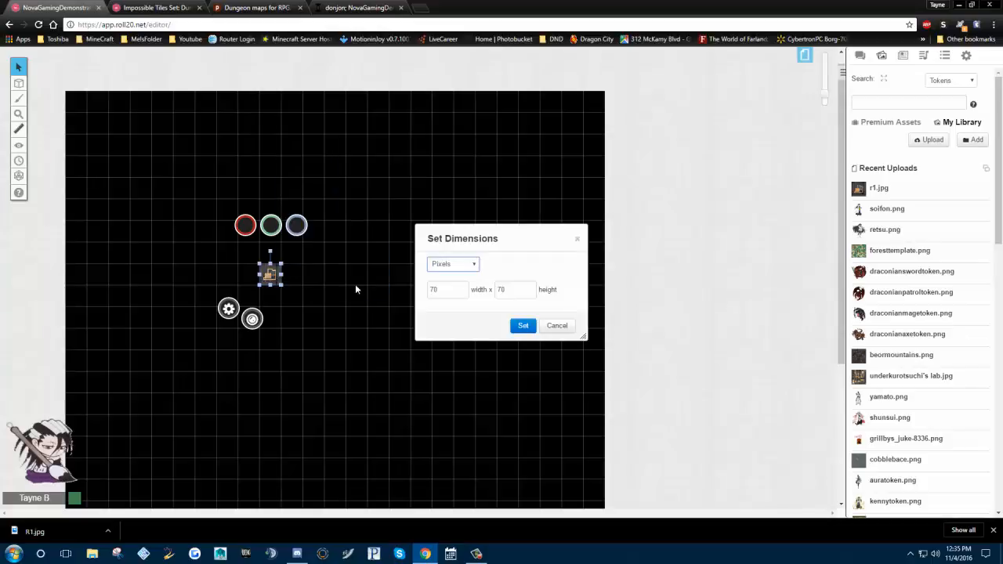
click(456, 268)
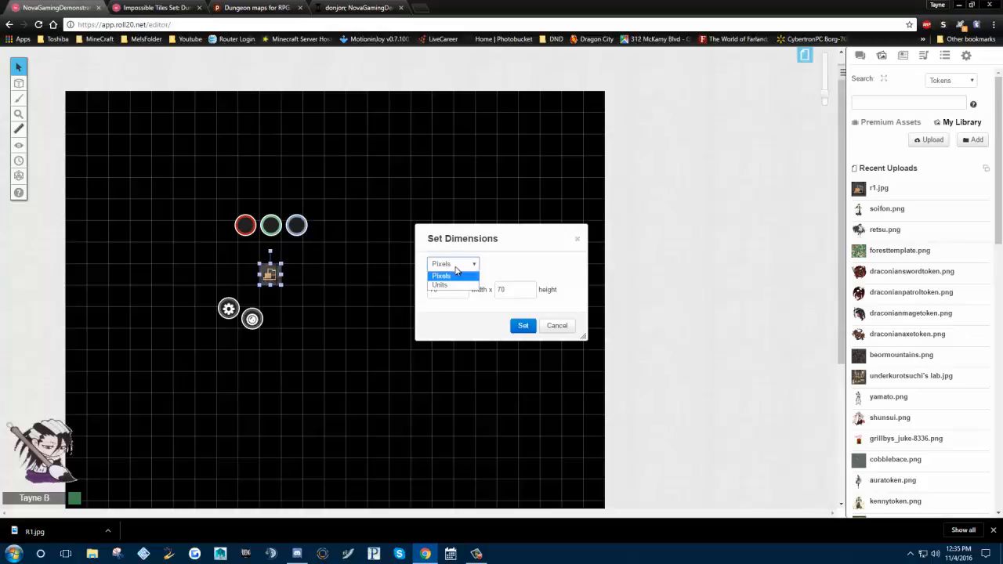
click(451, 286)
click(451, 268)
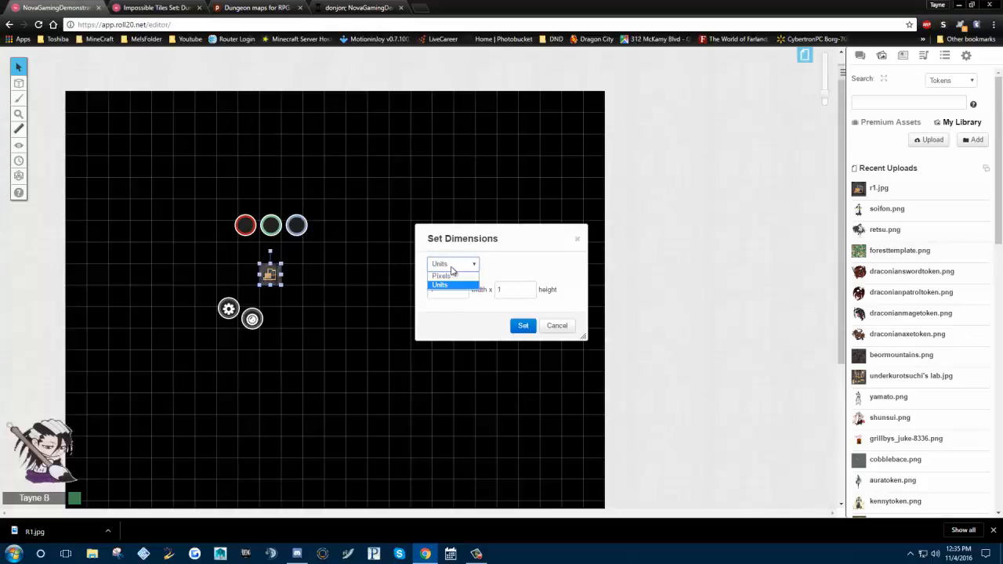
click(451, 285)
double_click(430, 290)
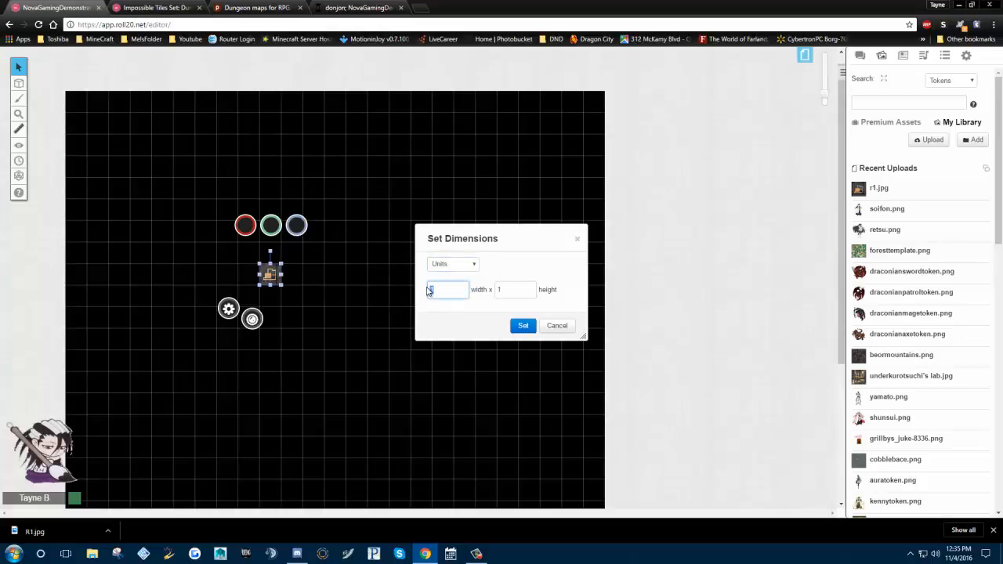
text(25)
key(Tab)
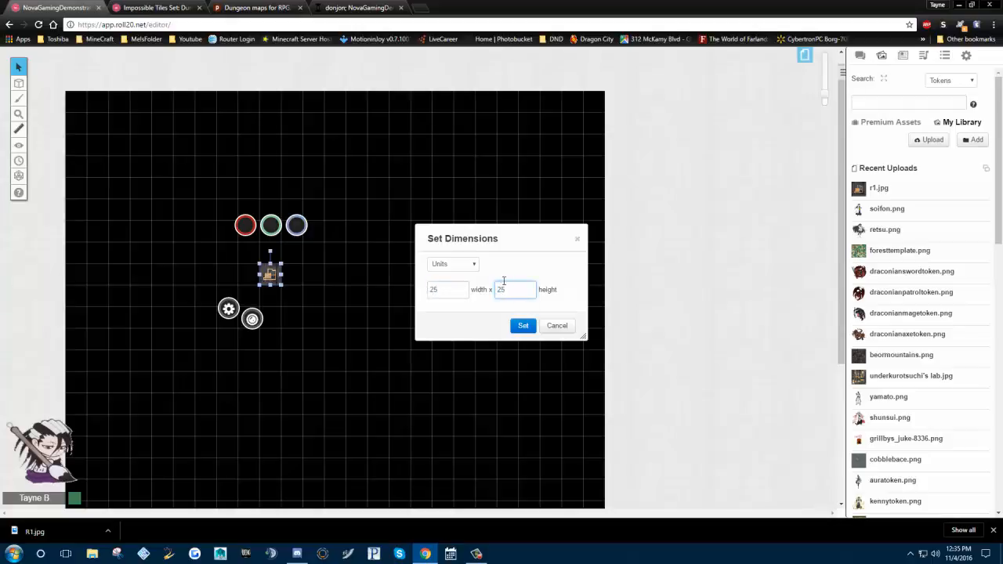
click(523, 326)
Move the enlarged map image so its edges line up with the page and it covers the whole grid
drag(478, 201, 502, 260)
mouse_move(494, 177)
mouse_down()
mouse_move(494, 195)
mouse_move(493, 181)
mouse_up()
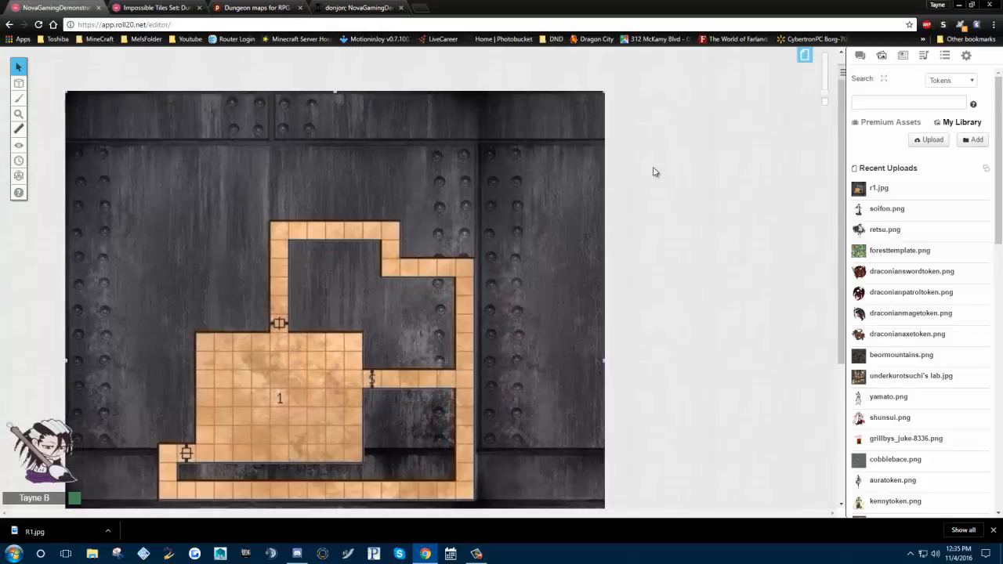
scroll(655, 172, down, 3)
scroll(655, 172, up, 1)
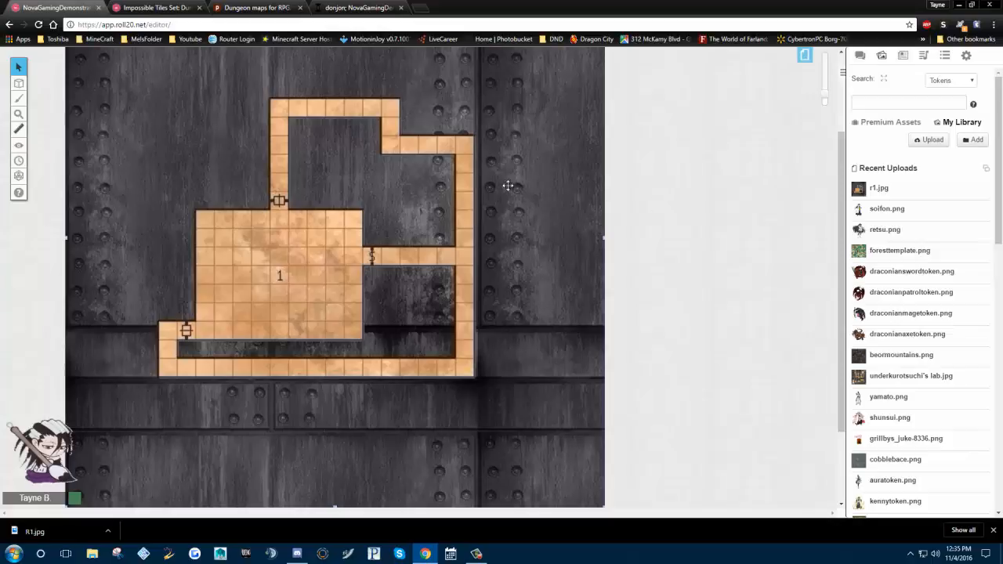
Move the dungeon map image to the GM Layer
right_click(415, 172)
mouse_move(463, 155)
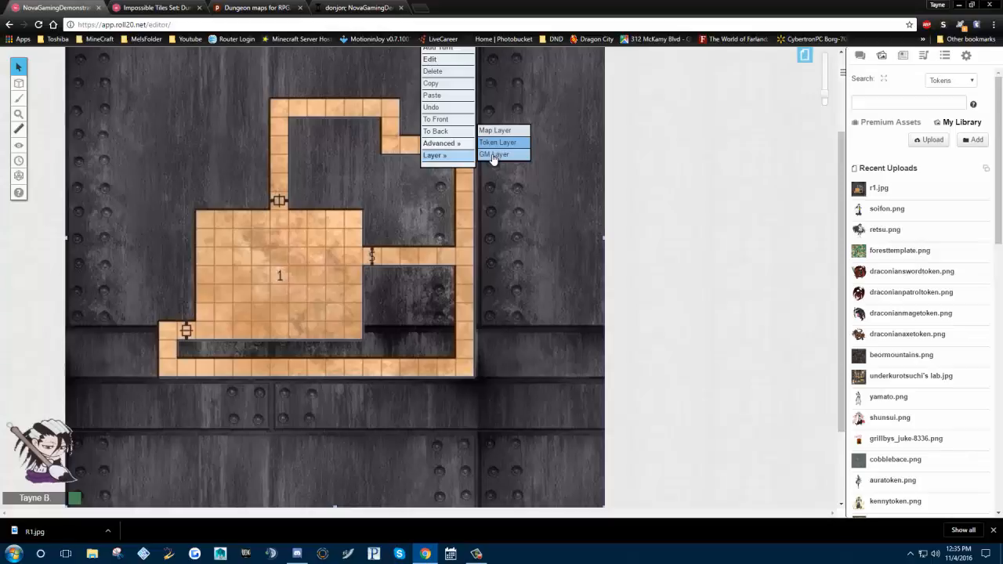
click(493, 154)
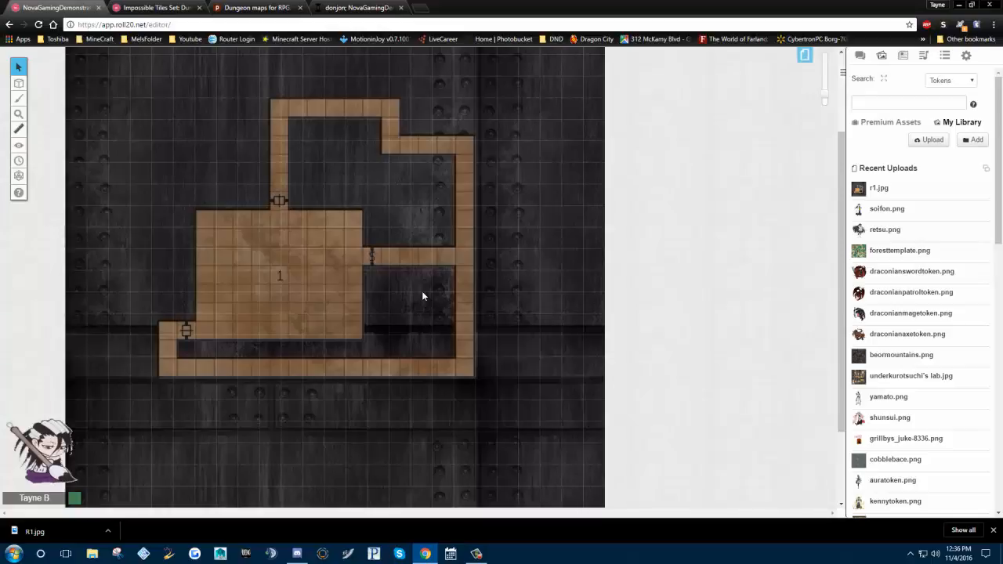
scroll(422, 295, up, 1)
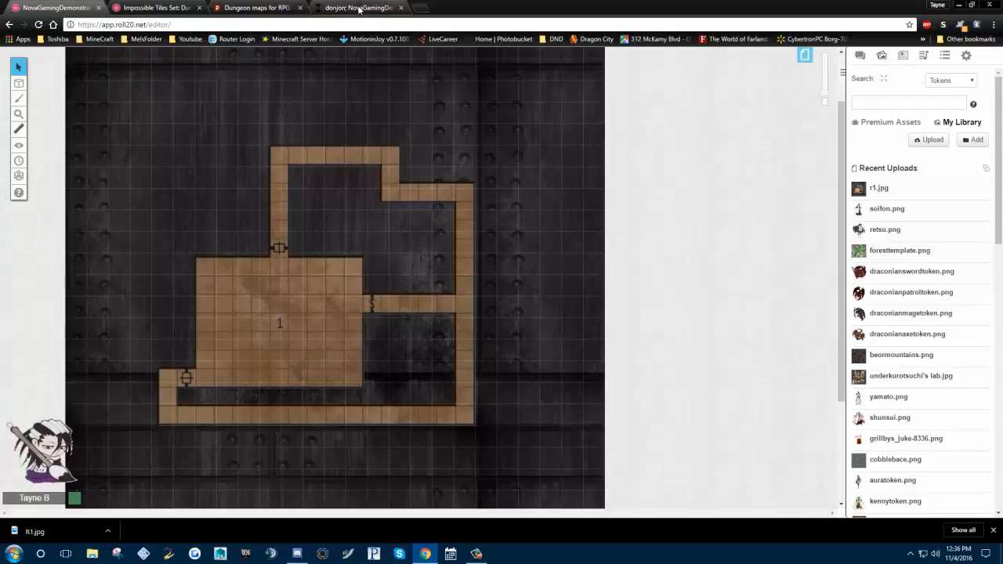
click(268, 7)
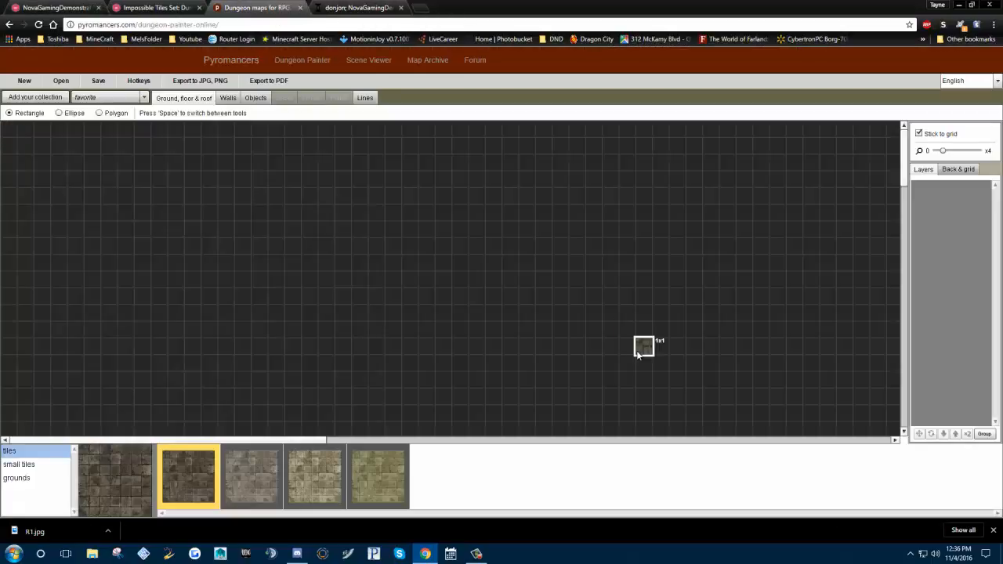
click(49, 7)
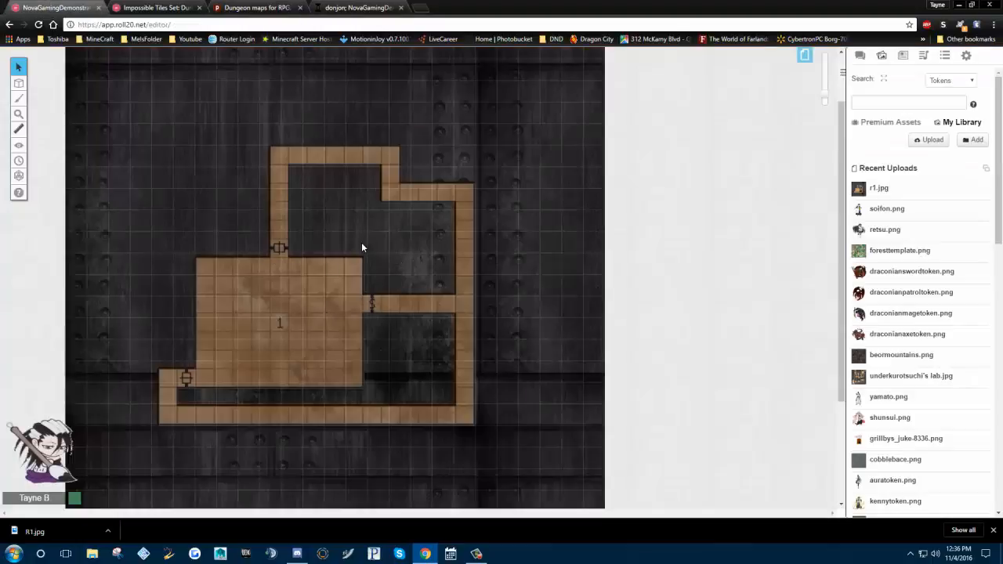
Expand the Impossible Tiles Set: Dungeon among the marketplace purchases in the premium assets
click(891, 123)
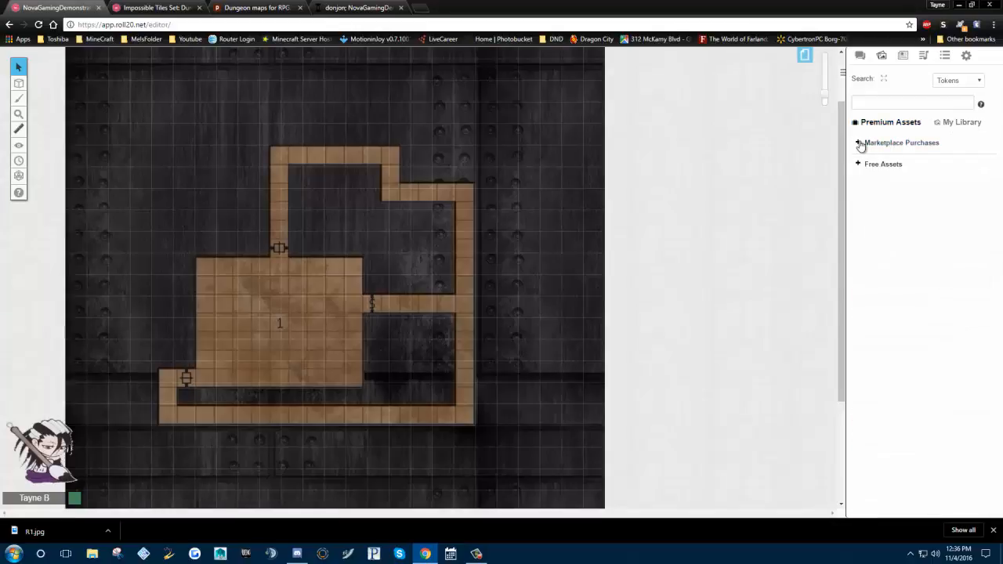
click(859, 143)
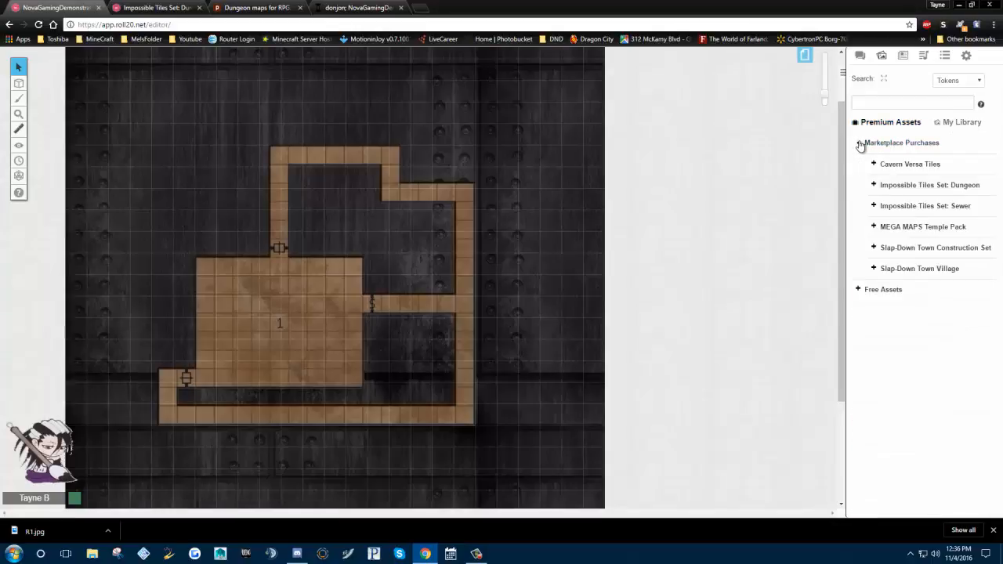
click(873, 186)
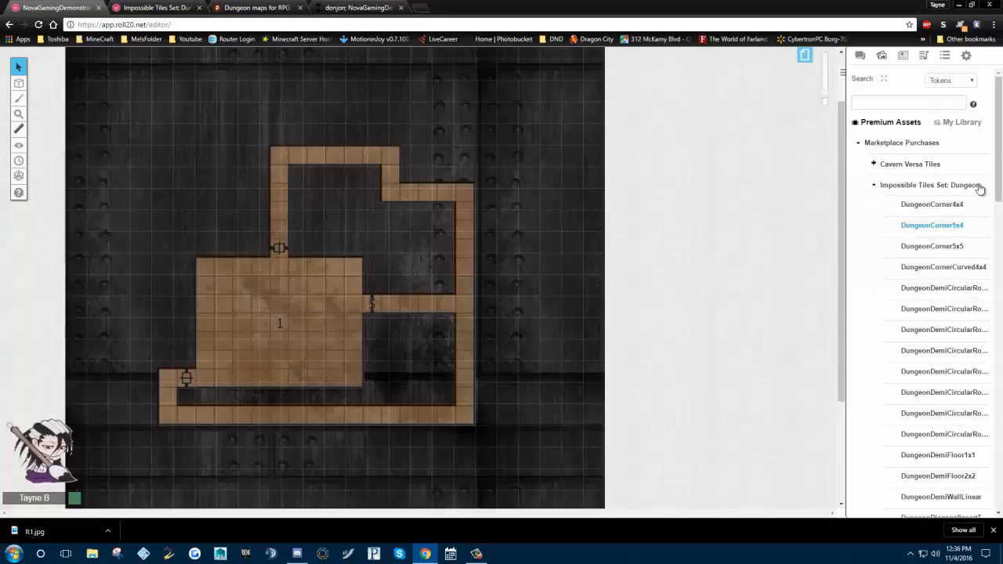
Look through the Impossible Tiles Dungeon list, examining the previews of the corner, door, floor, room, stair and wall tiles
mouse_move(956, 205)
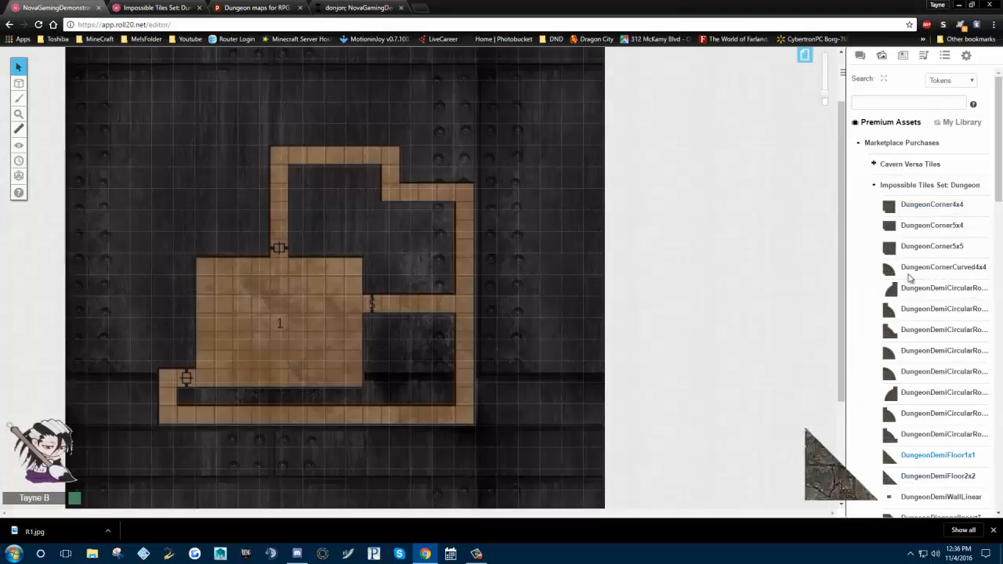
scroll(933, 305, down, 3)
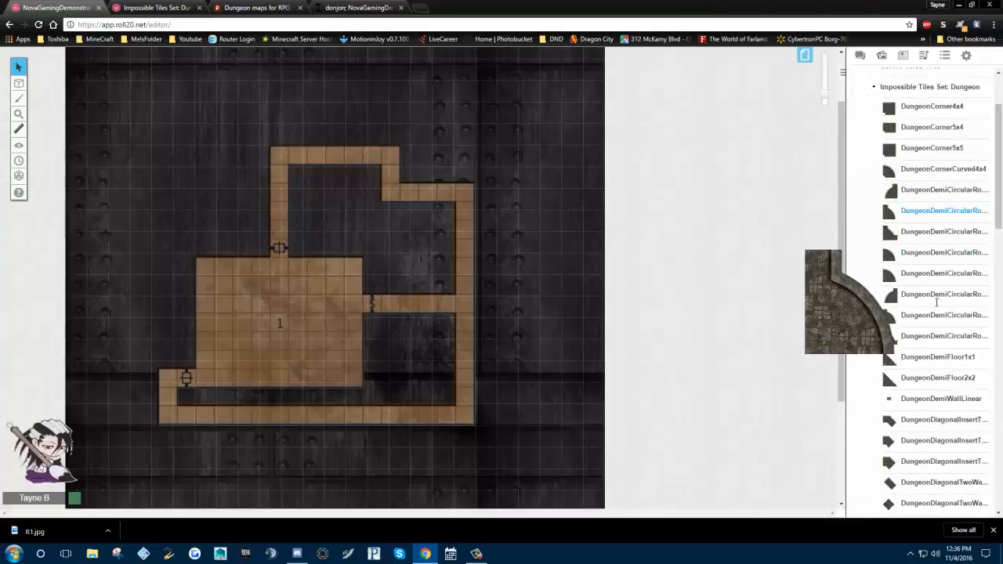
scroll(938, 308, down, 2)
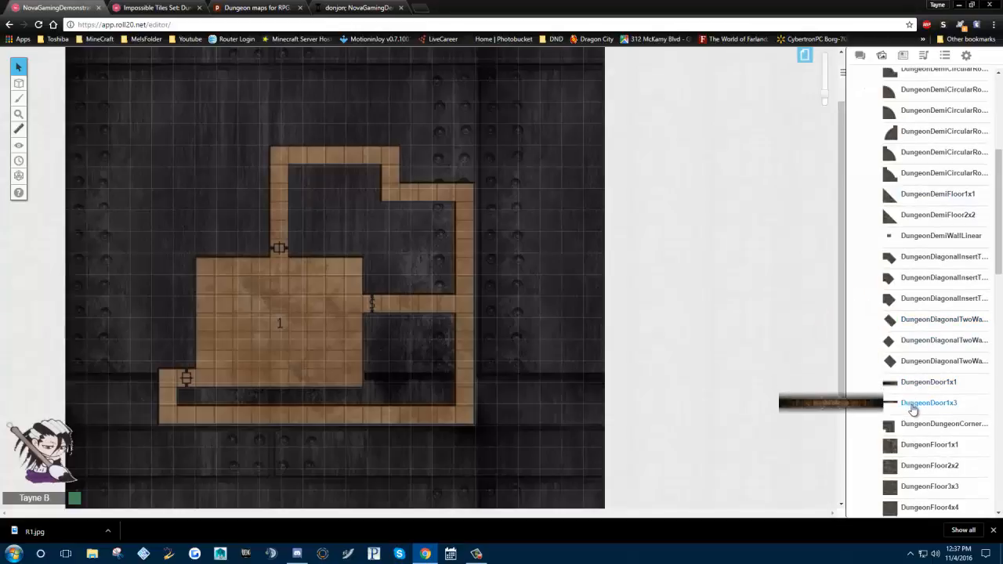
scroll(925, 353, down, 3)
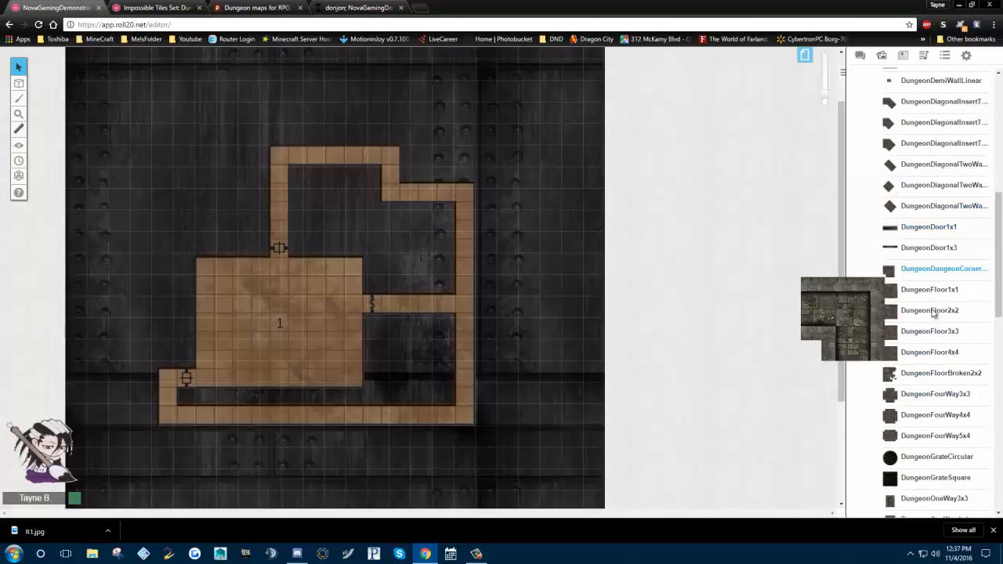
scroll(932, 343, down, 4)
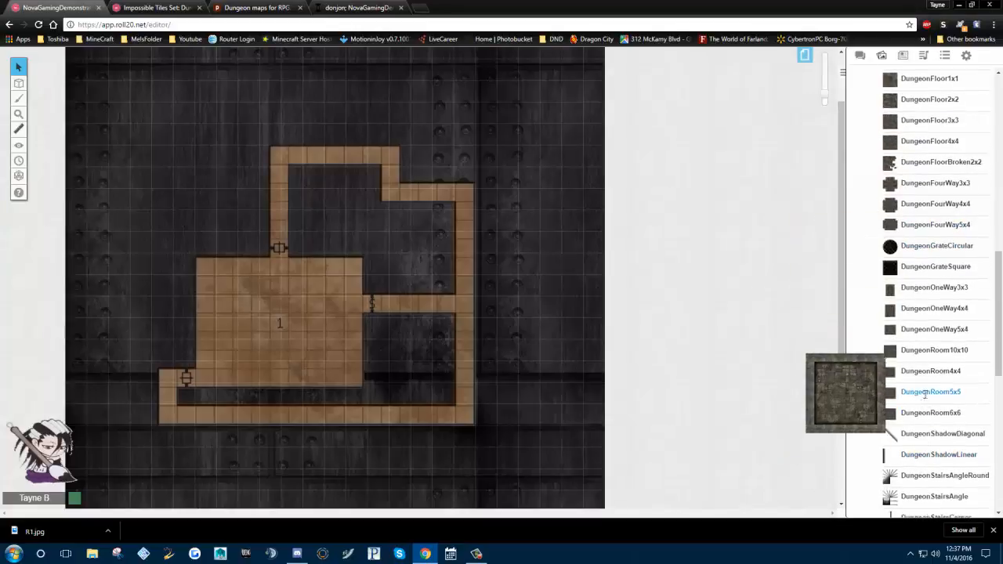
scroll(909, 388, down, 1)
scroll(909, 204, down, 6)
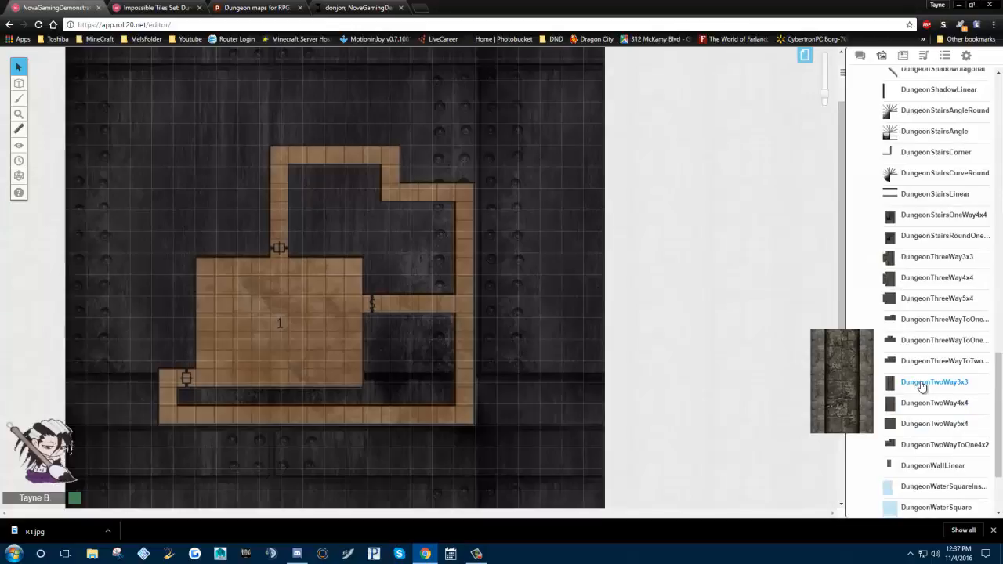
scroll(922, 386, up, 6)
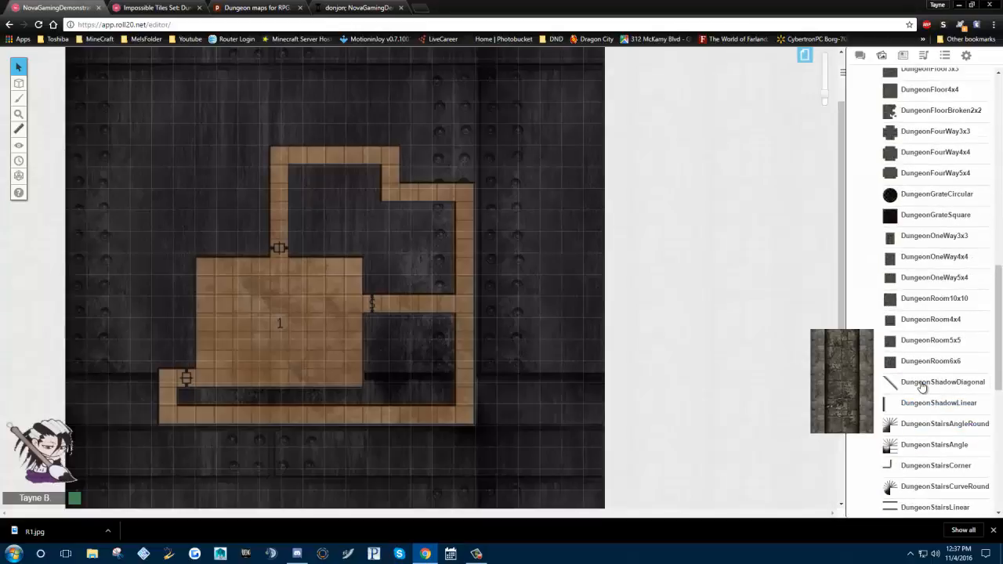
Place a DungeonFloor1x1 tile on the map beside the vertical corridor above room 1
scroll(922, 384, up, 3)
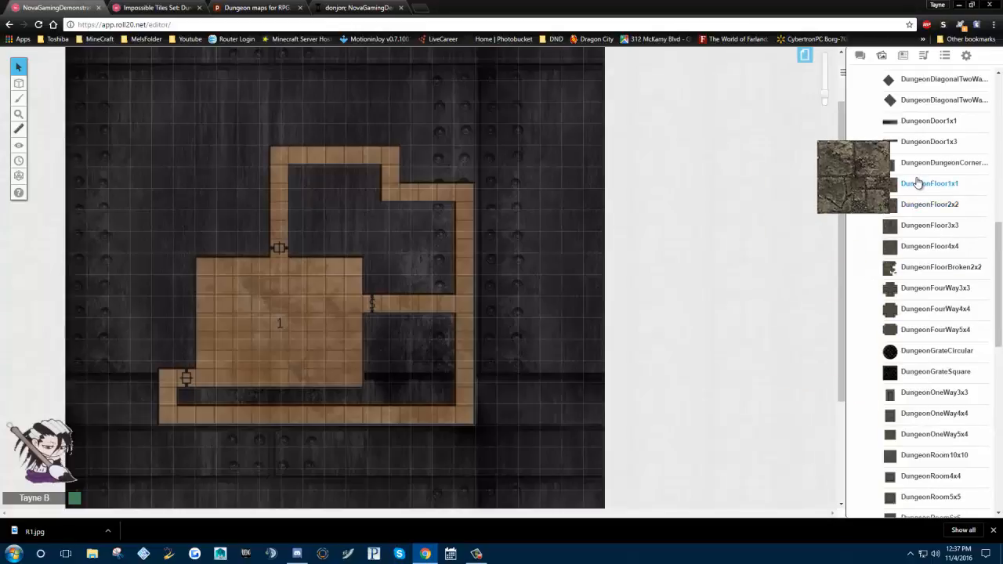
drag(918, 183, 298, 215)
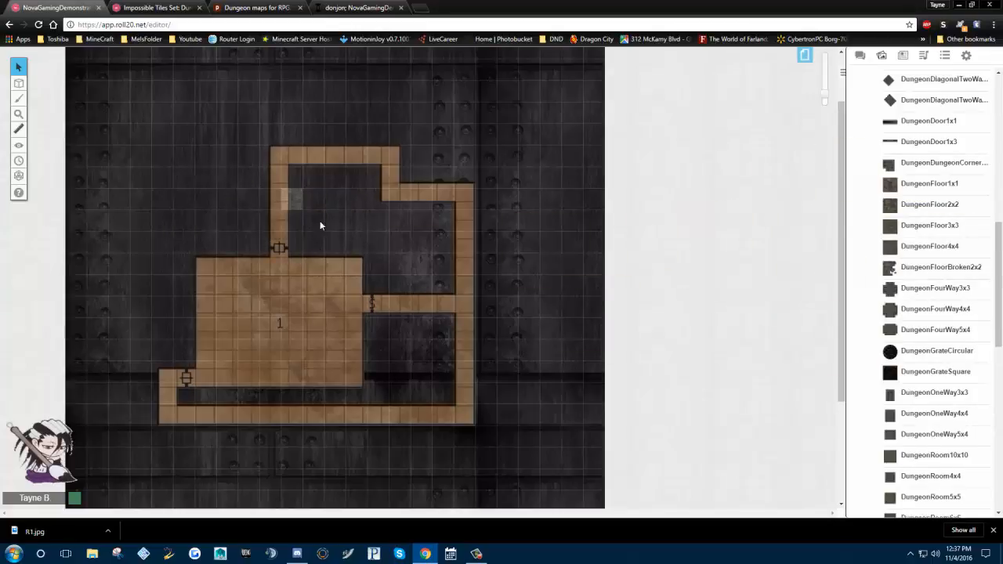
click(298, 205)
right_click(297, 204)
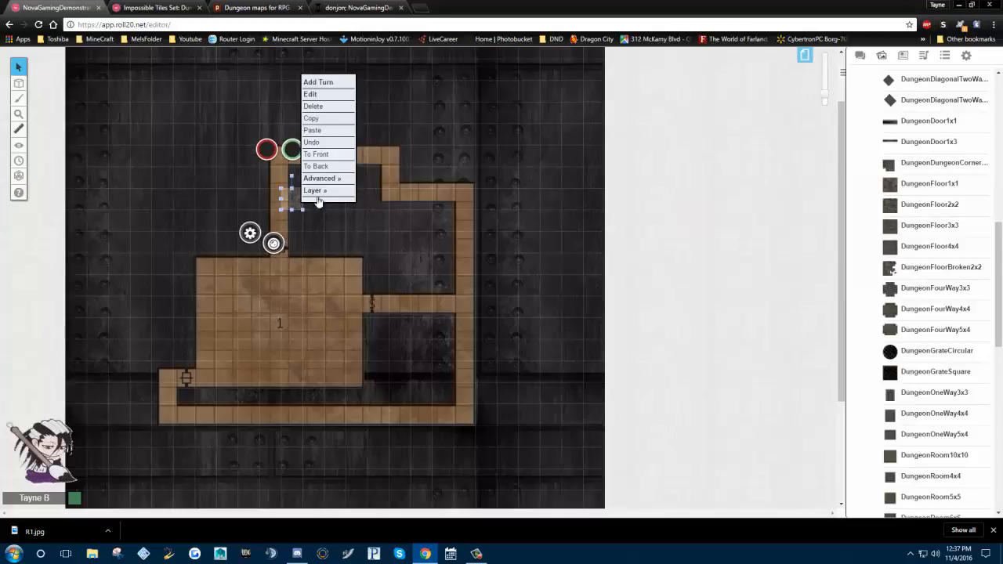
mouse_move(316, 190)
click(382, 217)
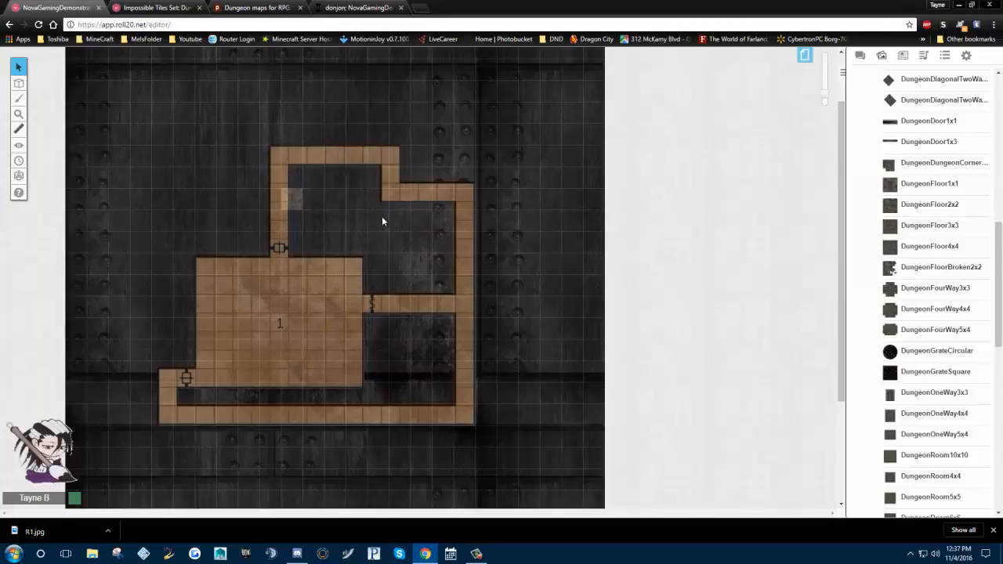
Move the floor tile onto the grid square at the upper-left corner of the reference map's top corridor
drag(824, 94, 829, 72)
drag(297, 199, 569, 378)
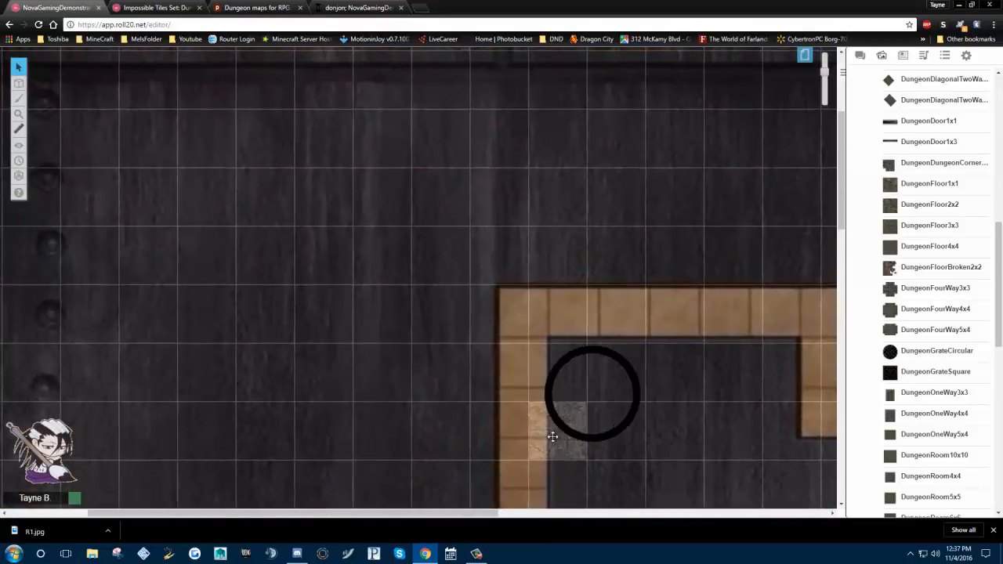
click(553, 437)
drag(554, 436, 497, 320)
click(587, 246)
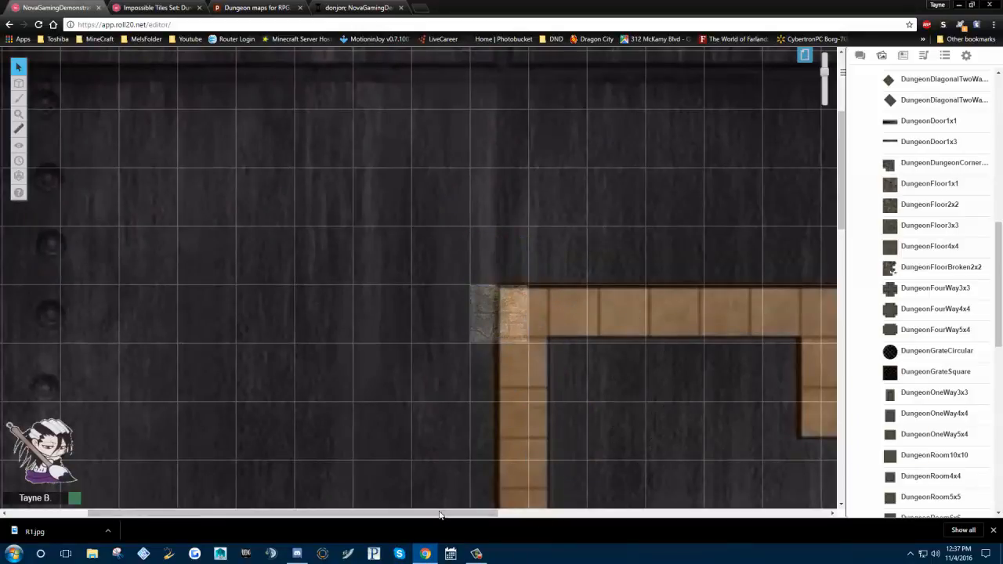
Copy the corner floor tile and paste a duplicate on the adjacent square to its right
drag(442, 513, 510, 513)
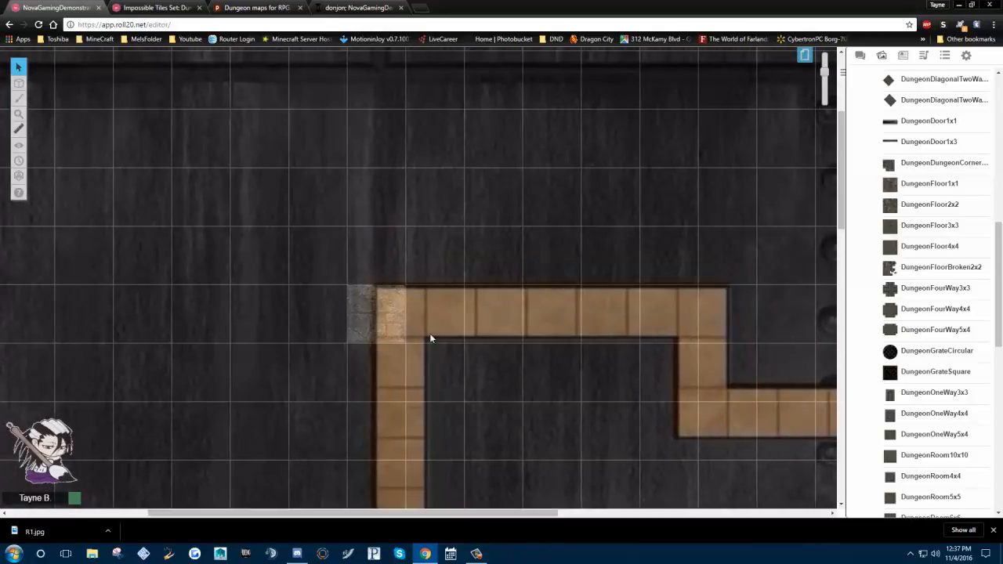
click(376, 313)
right_click(375, 307)
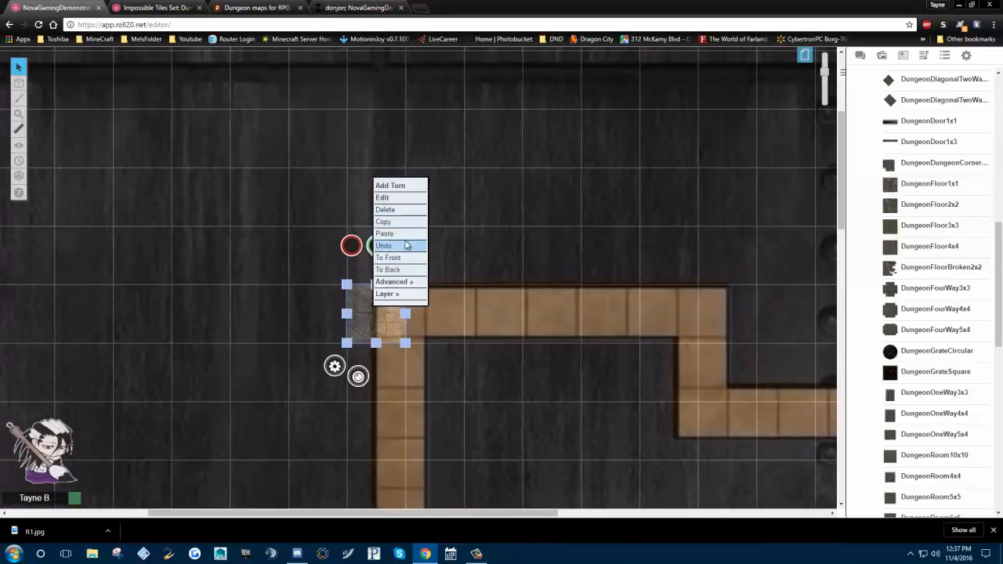
click(397, 234)
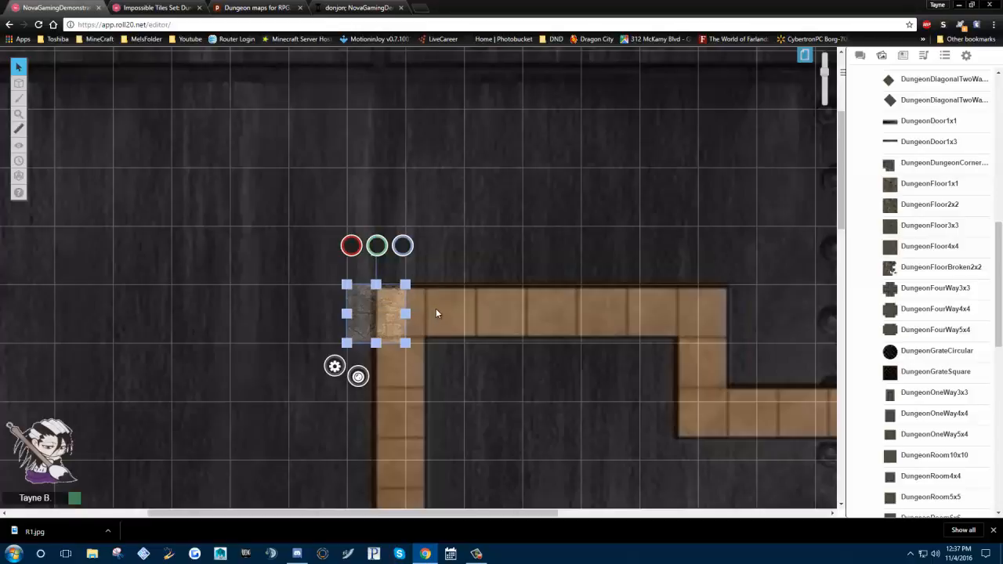
right_click(437, 308)
click(454, 286)
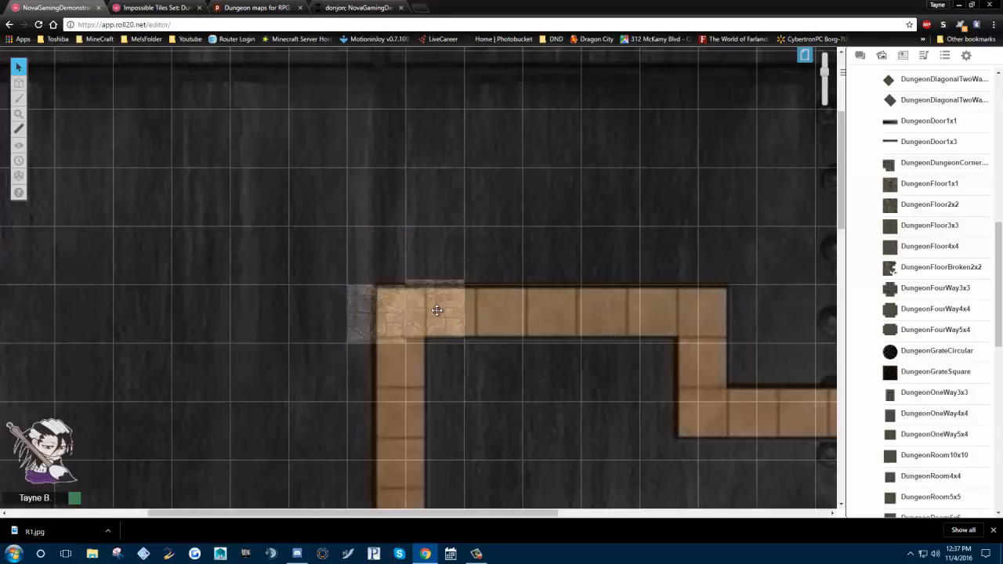
Paste four more floor tiles side by side to continue the row along the top corridor
right_click(491, 315)
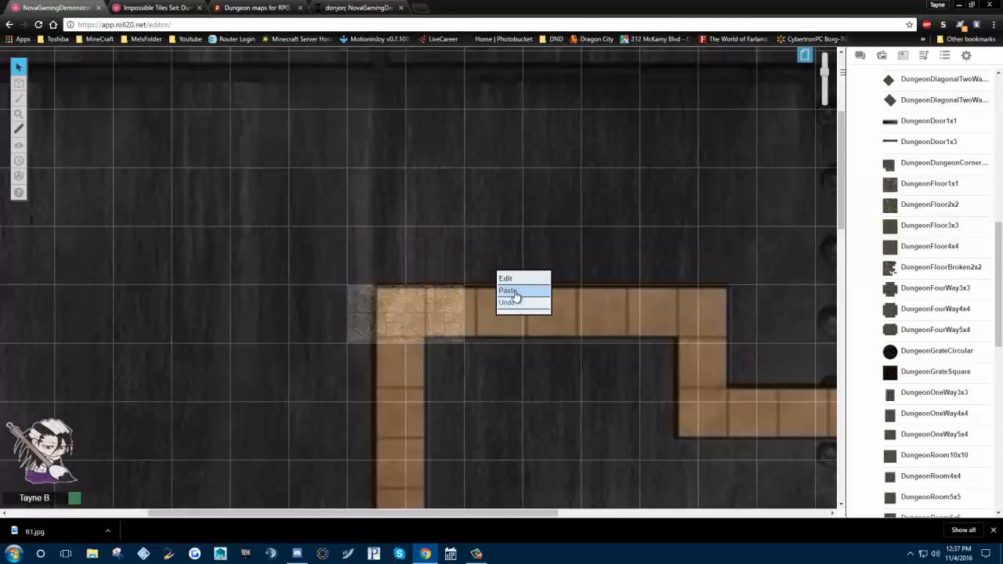
click(509, 291)
right_click(545, 313)
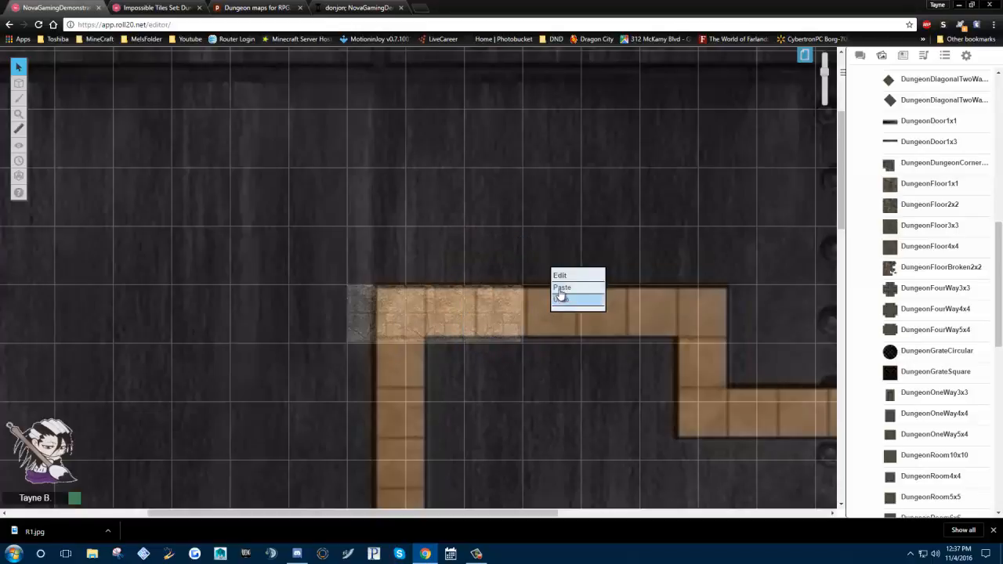
click(559, 292)
right_click(609, 318)
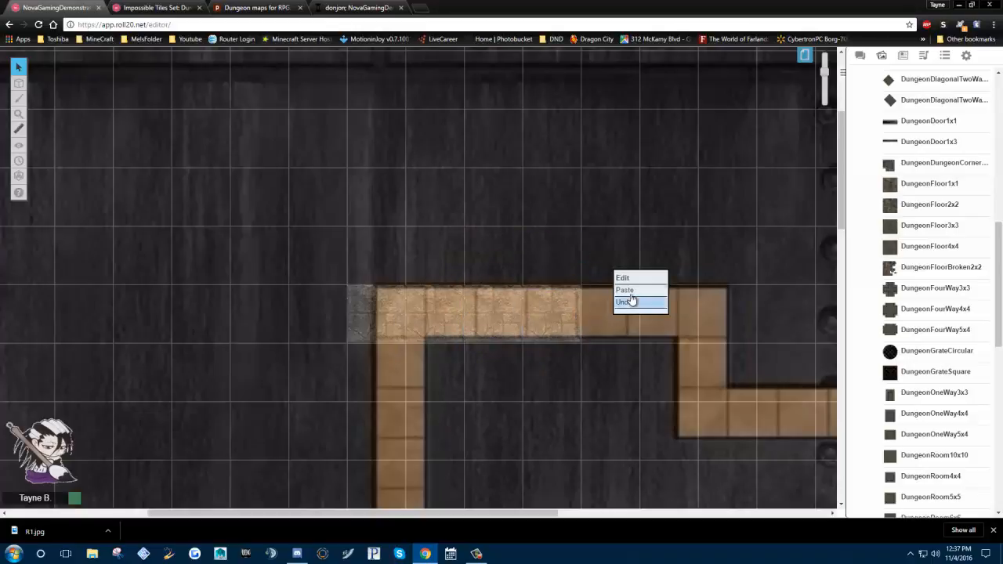
click(634, 297)
right_click(654, 311)
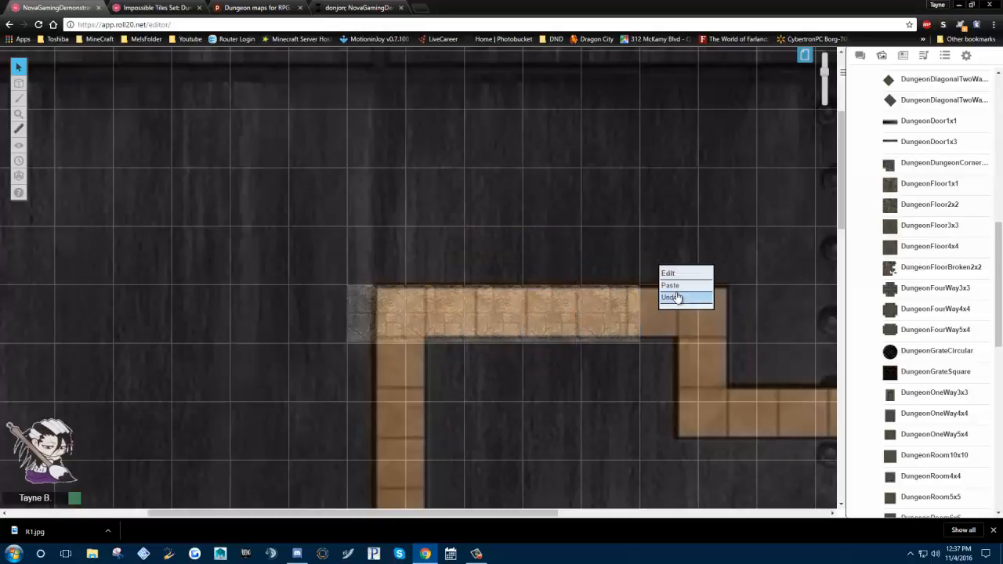
click(676, 292)
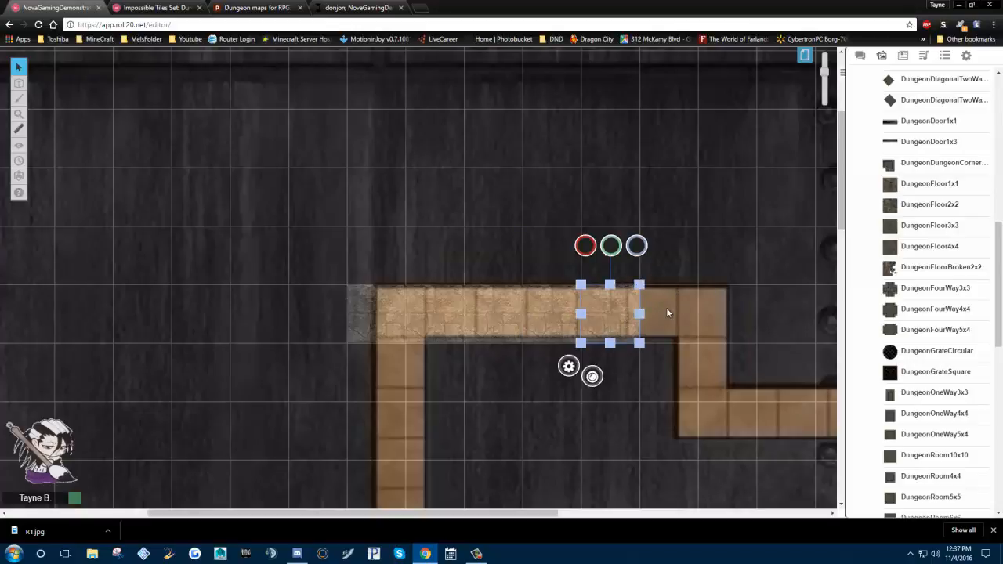
right_click(666, 307)
click(689, 285)
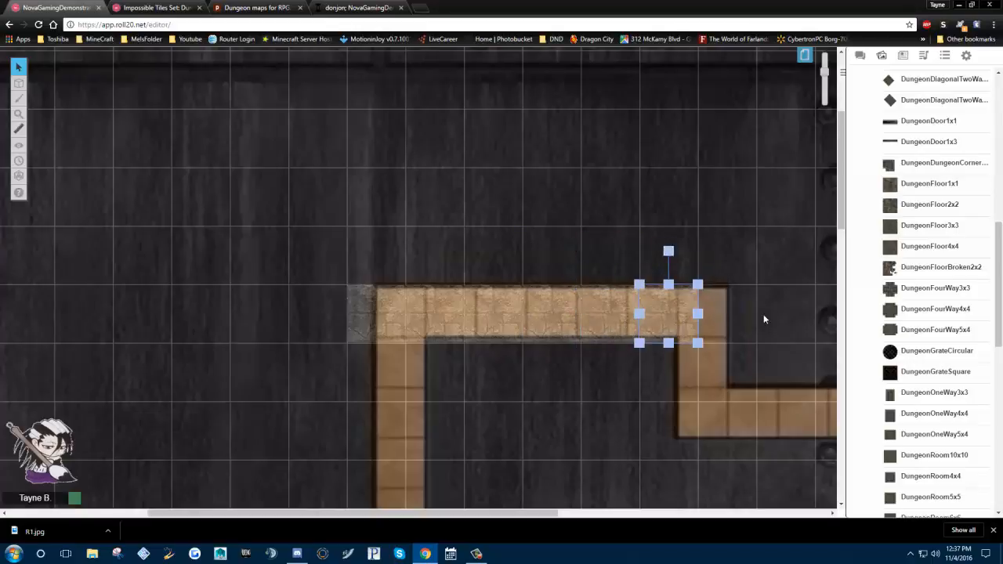
click(279, 317)
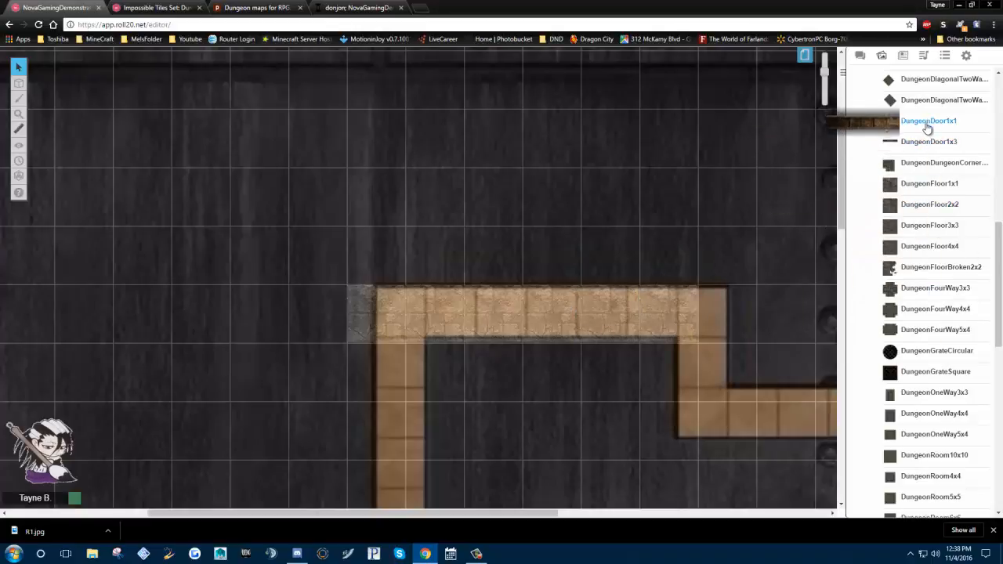
Place a DungeonWallLinear tile on the grid square just left of the corridor's first floor tile
scroll(941, 270, down, 1)
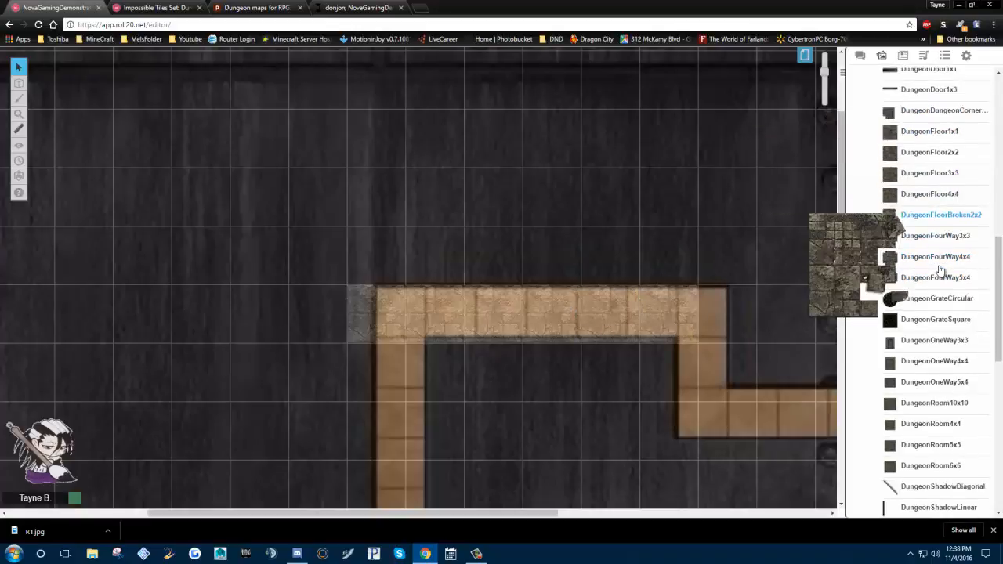
scroll(936, 282, down, 1)
scroll(917, 381, down, 1)
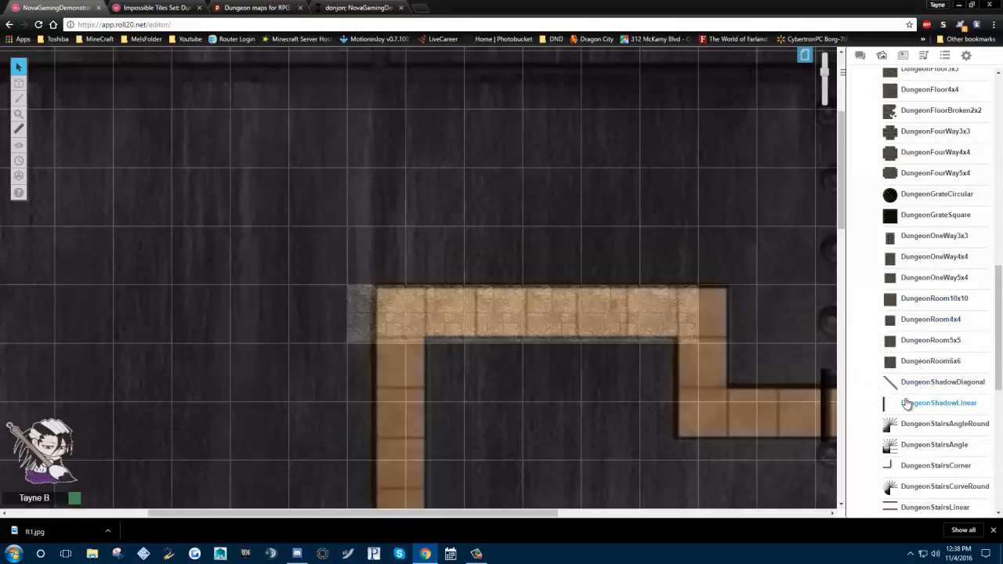
scroll(901, 377, down, 5)
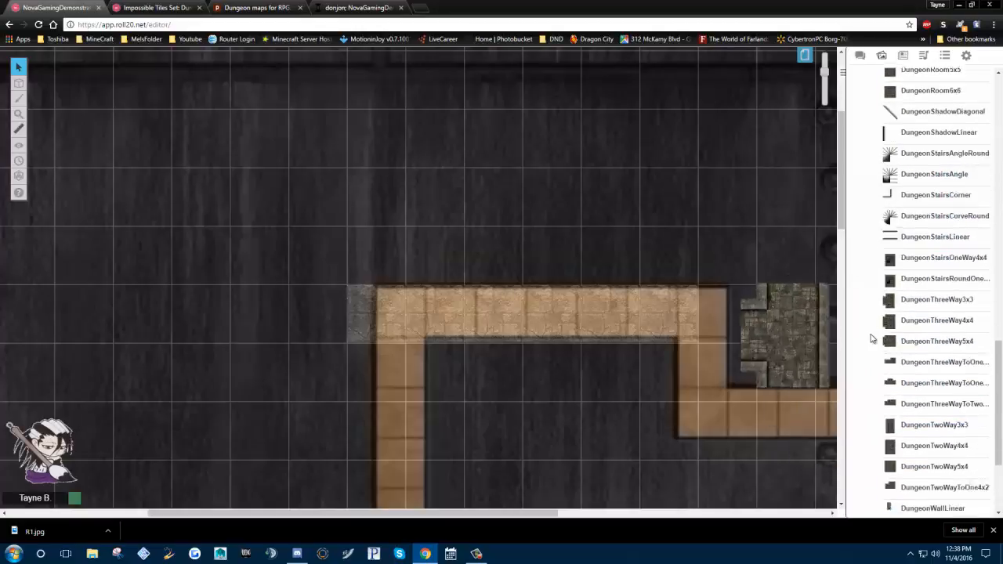
scroll(882, 368, down, 2)
drag(902, 413, 318, 315)
click(310, 312)
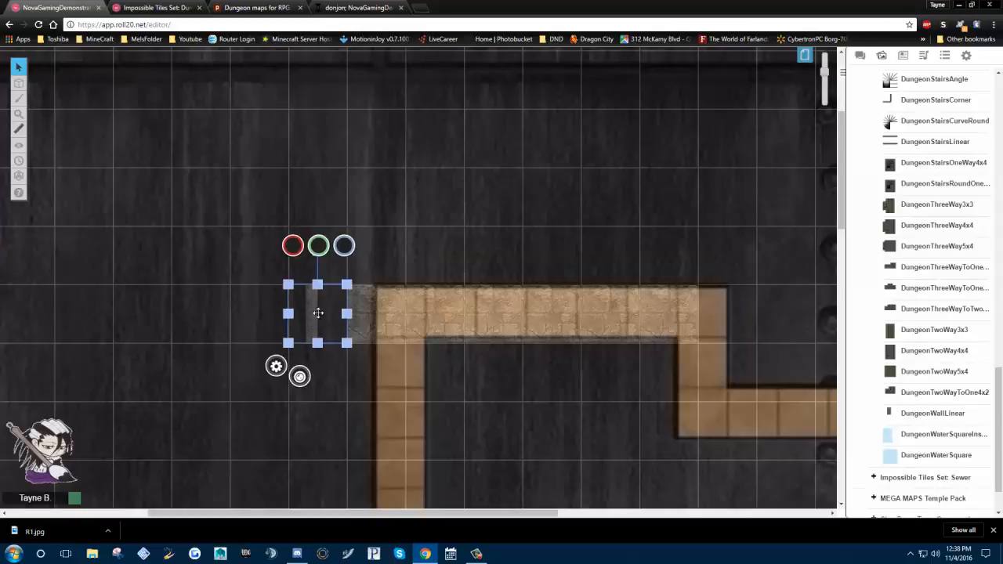
Widen the wall tile to two grid squares and position its wall strip against the left side of the first floor tile
drag(288, 313, 338, 311)
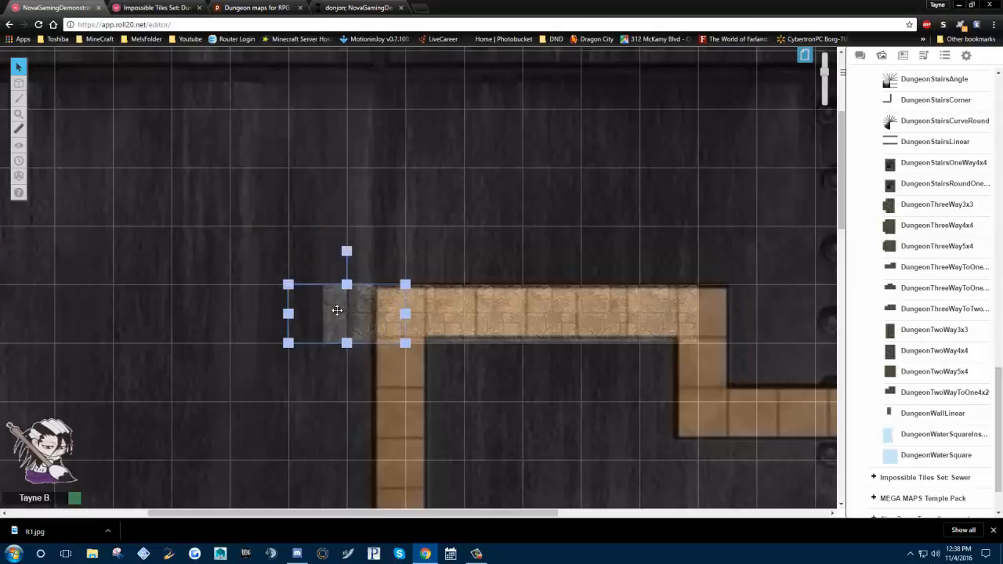
click(497, 174)
click(334, 317)
click(397, 227)
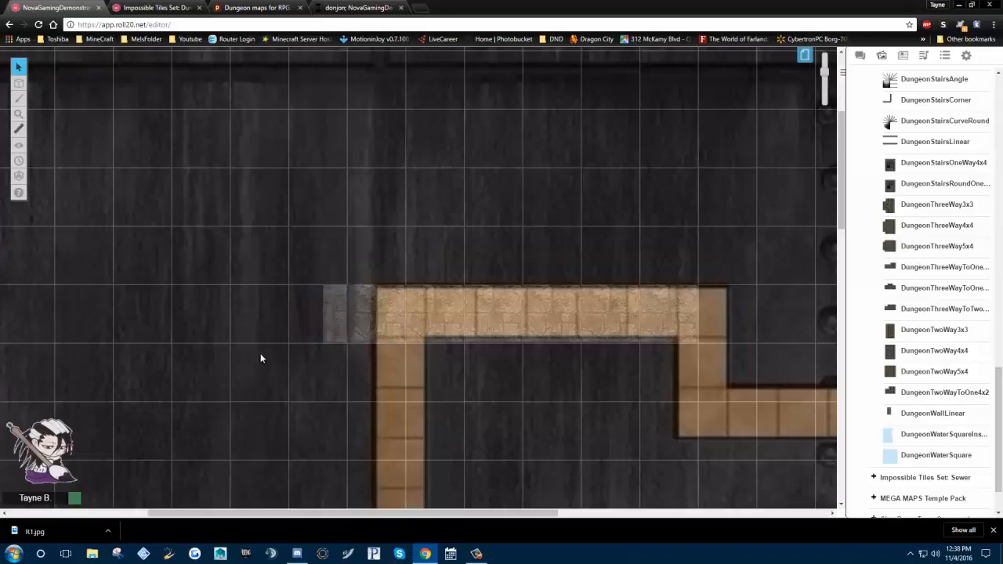
Rotate the wall tile at the corridor's left end by 180 degrees
click(338, 315)
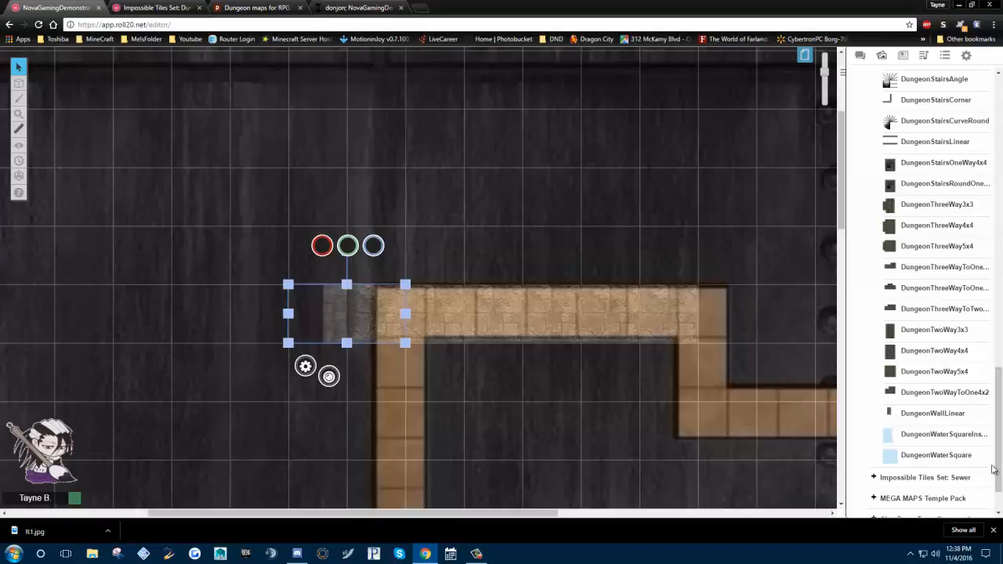
click(435, 159)
click(346, 299)
drag(346, 249, 412, 275)
click(506, 307)
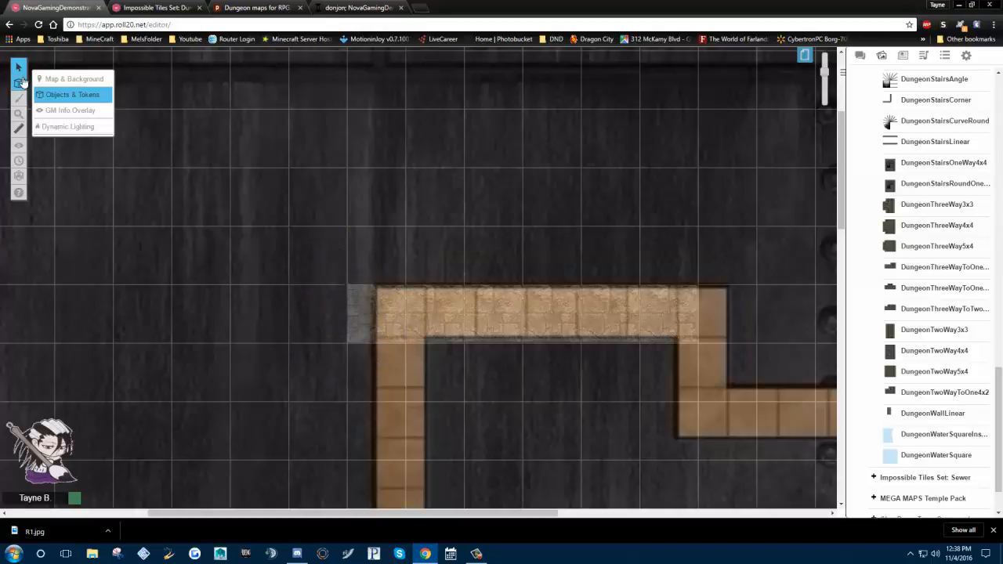
Move the donjon reference map from the GM layer to the map layer
mouse_move(19, 83)
click(87, 81)
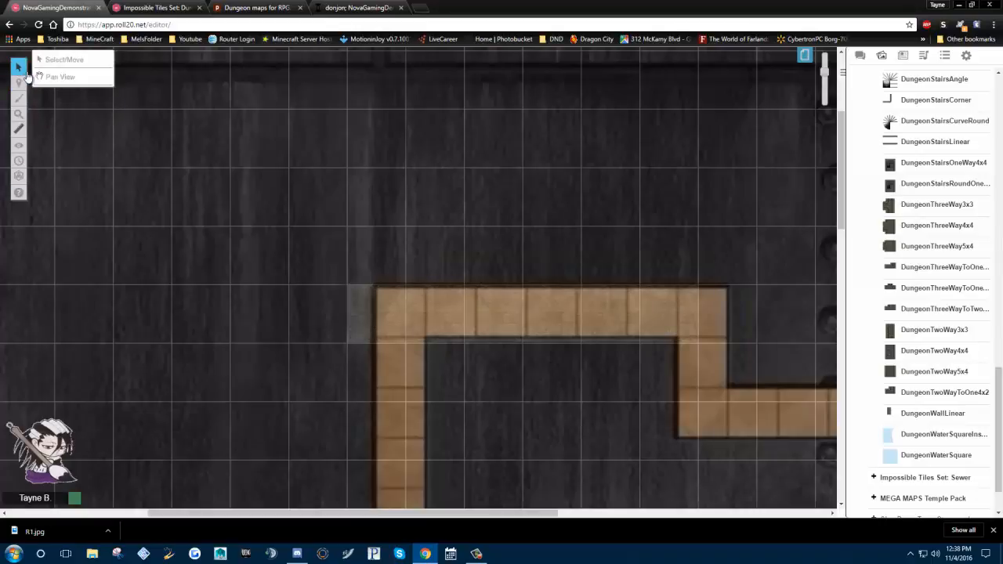
mouse_move(19, 84)
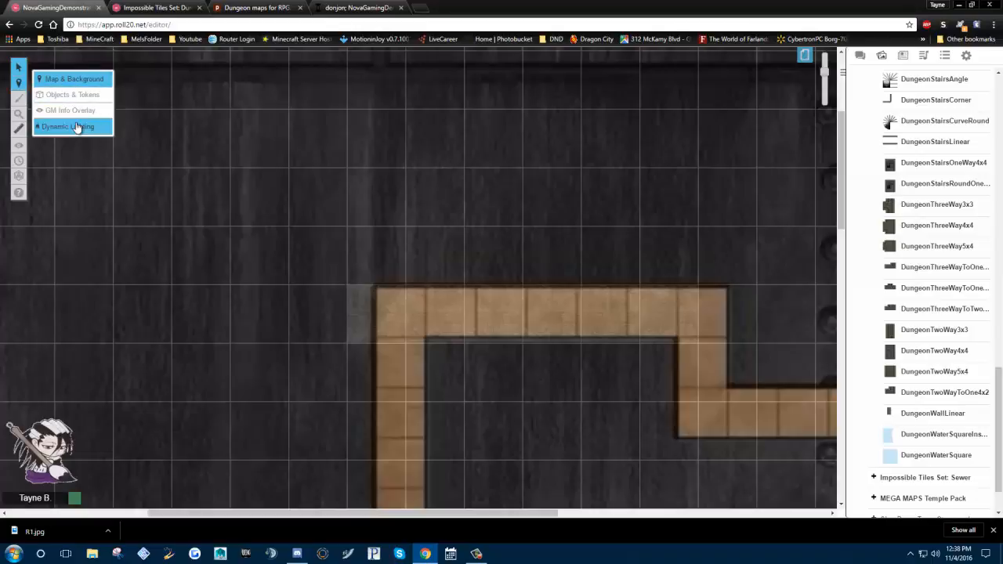
click(74, 111)
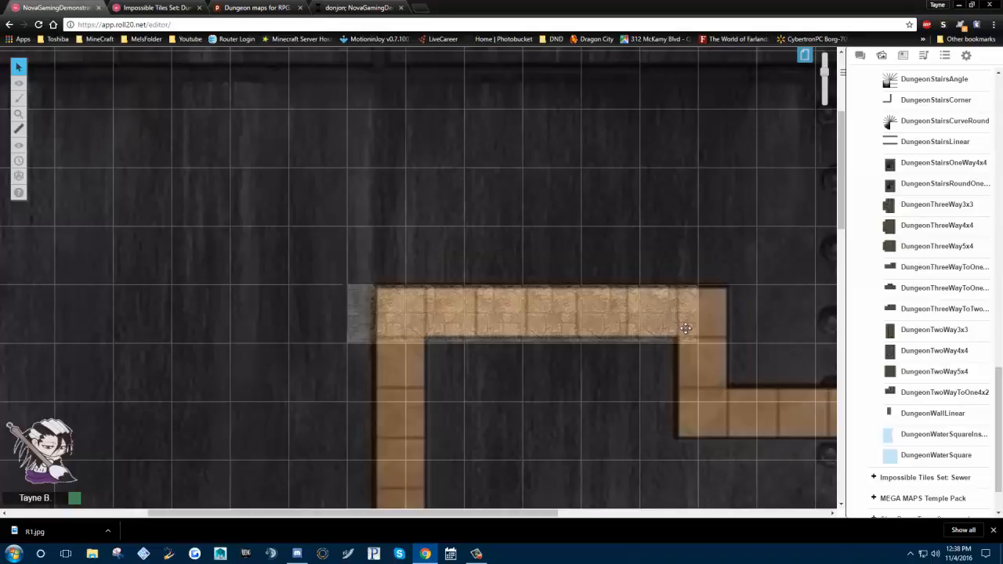
mouse_move(19, 83)
click(678, 297)
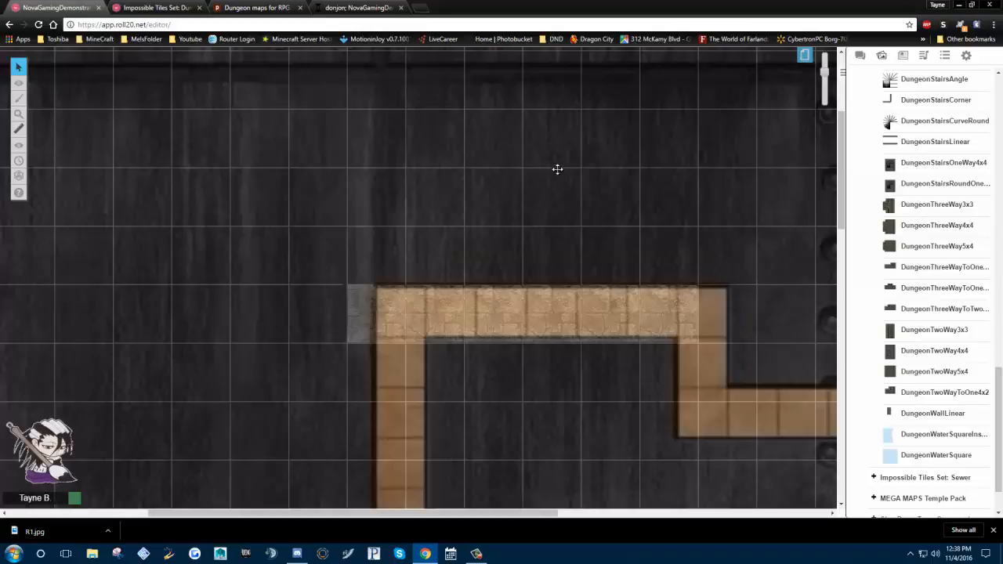
right_click(559, 174)
mouse_move(578, 161)
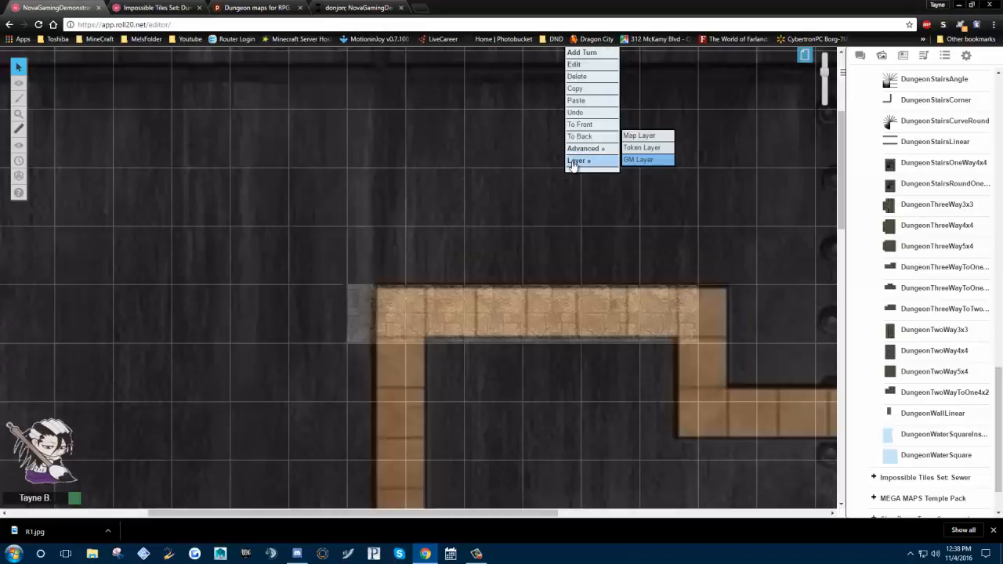
click(639, 136)
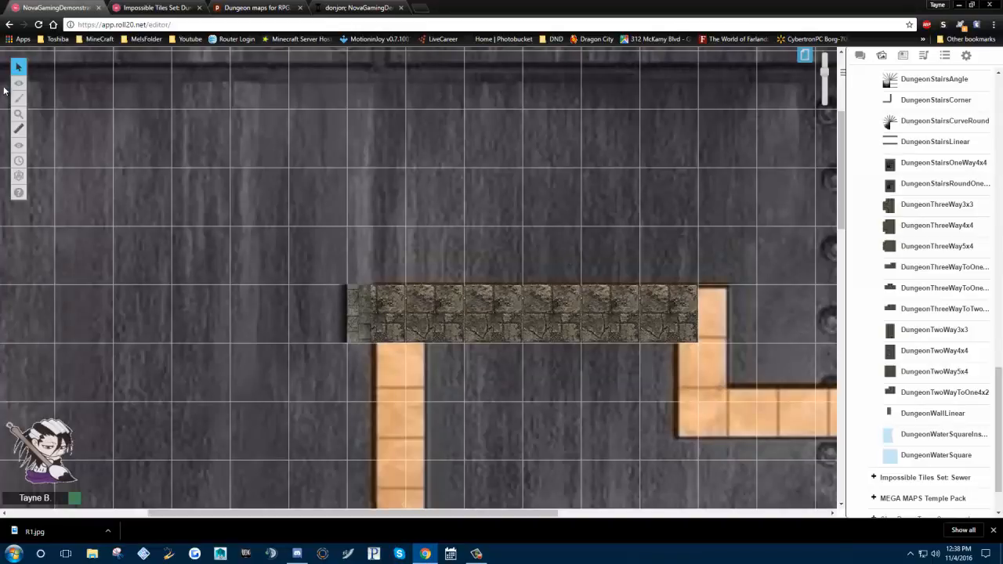
Select the whole row of corridor floor tiles with its wall tile on the token layer and move them to the map layer
mouse_move(19, 83)
click(63, 79)
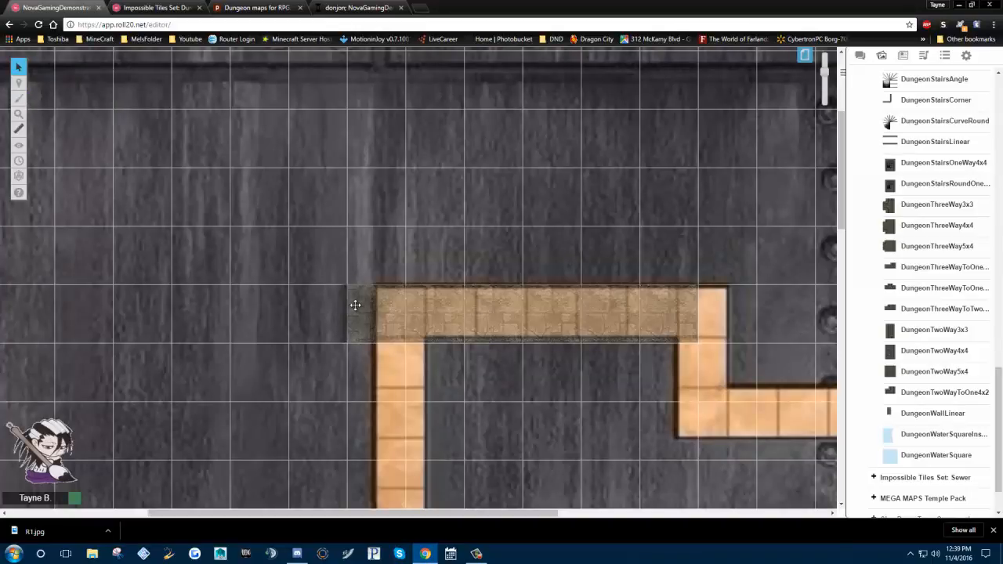
mouse_move(19, 83)
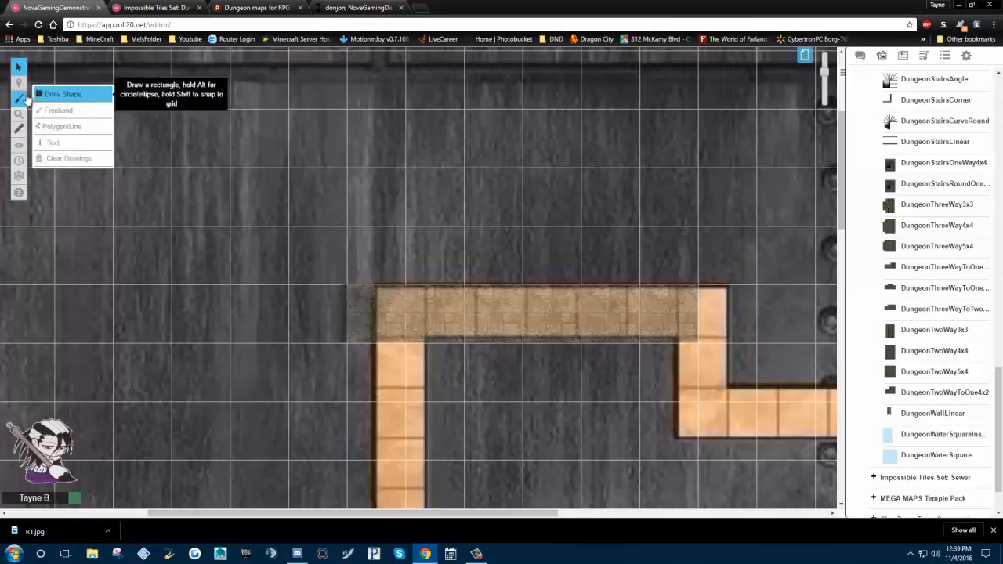
click(61, 95)
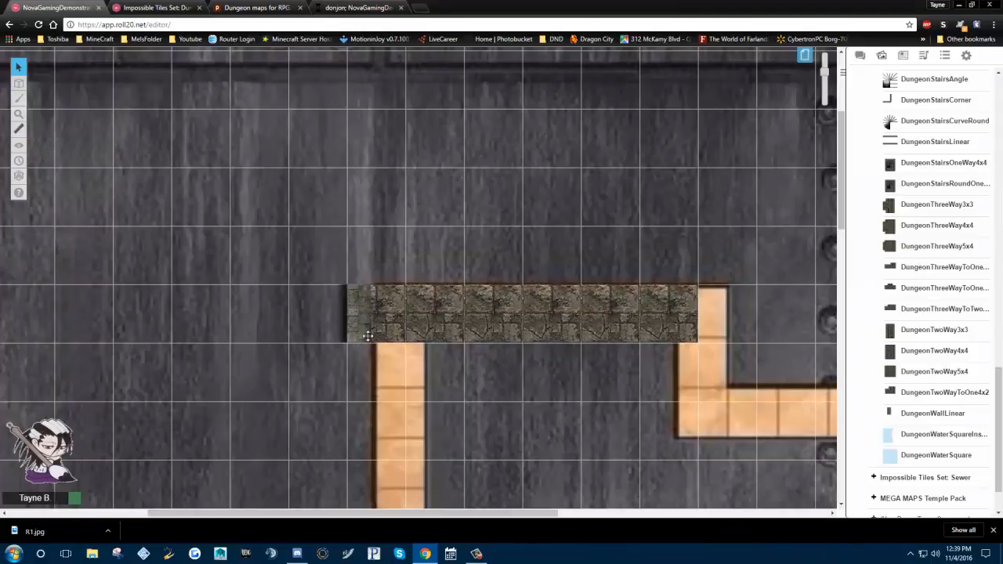
click(359, 303)
click(531, 210)
drag(713, 232, 666, 209)
click(623, 279)
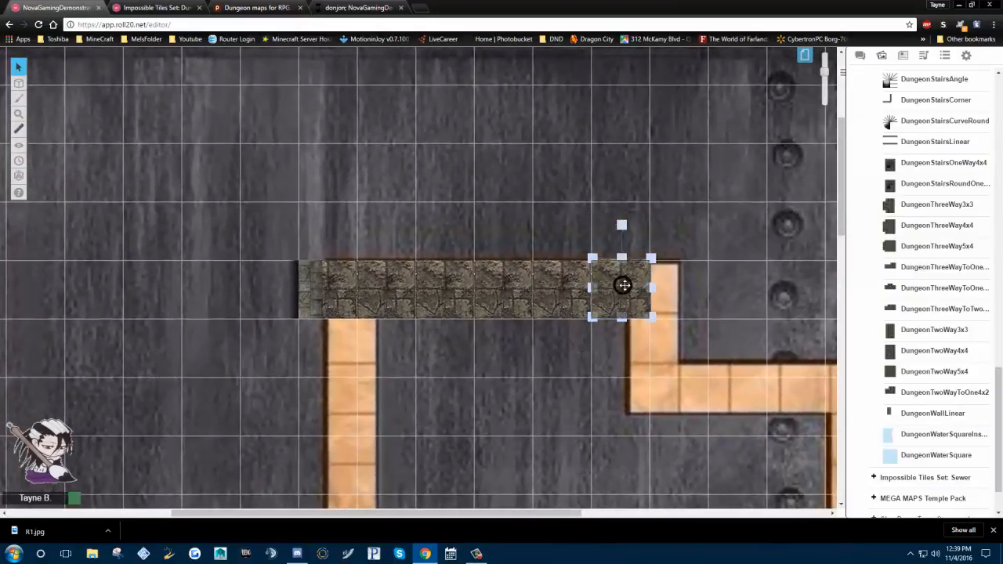
click(258, 81)
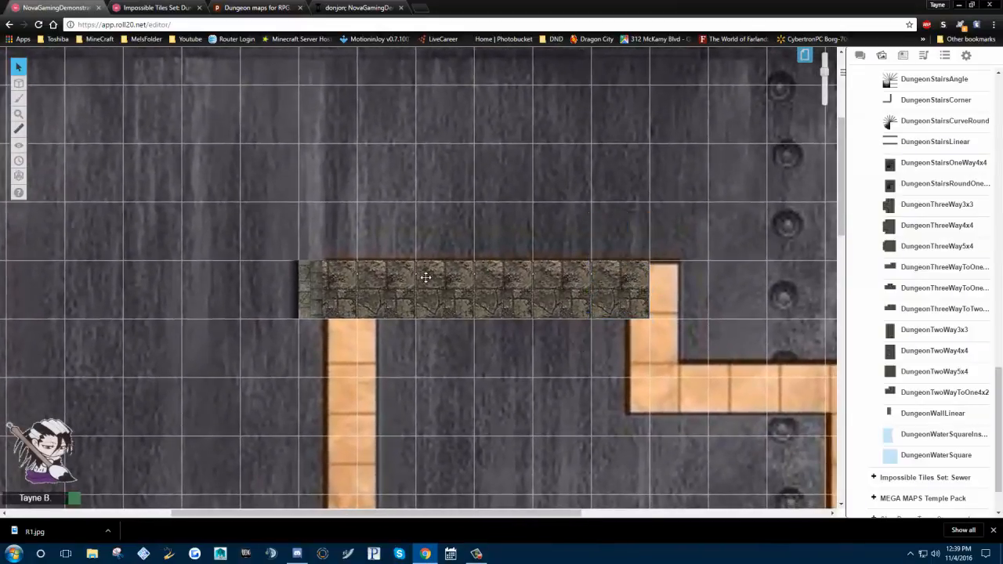
click(640, 301)
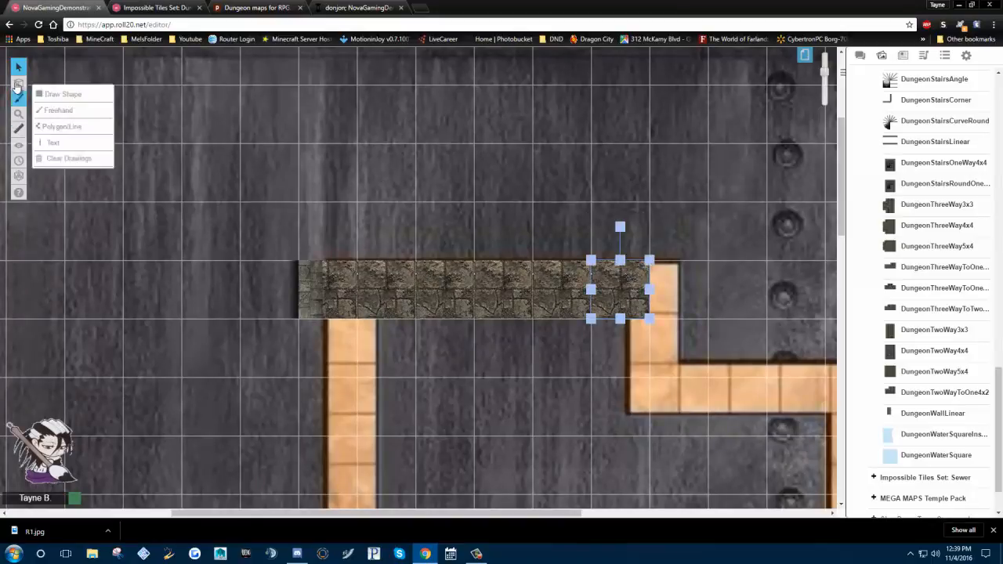
click(361, 202)
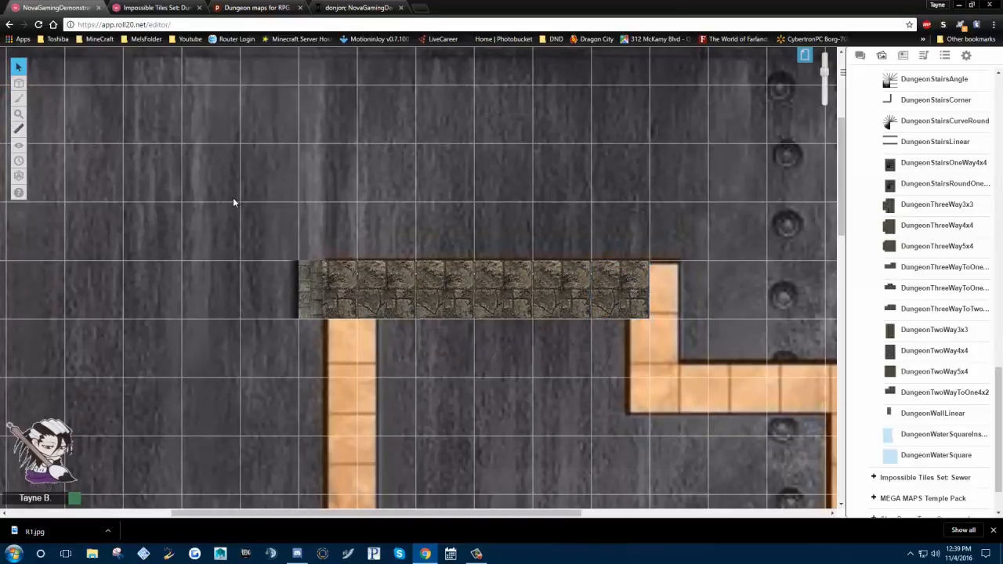
drag(233, 197, 710, 373)
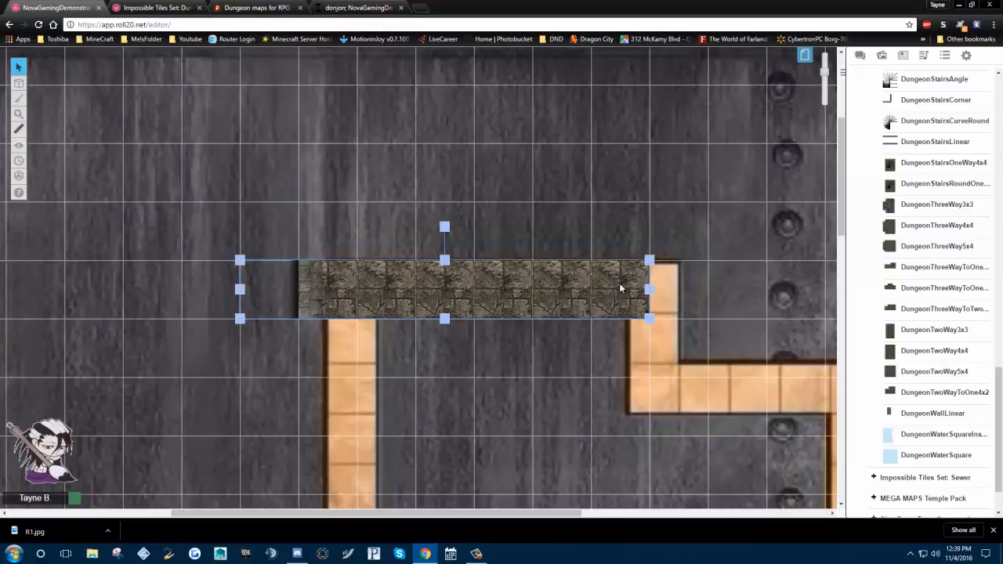
right_click(620, 288)
mouse_move(647, 271)
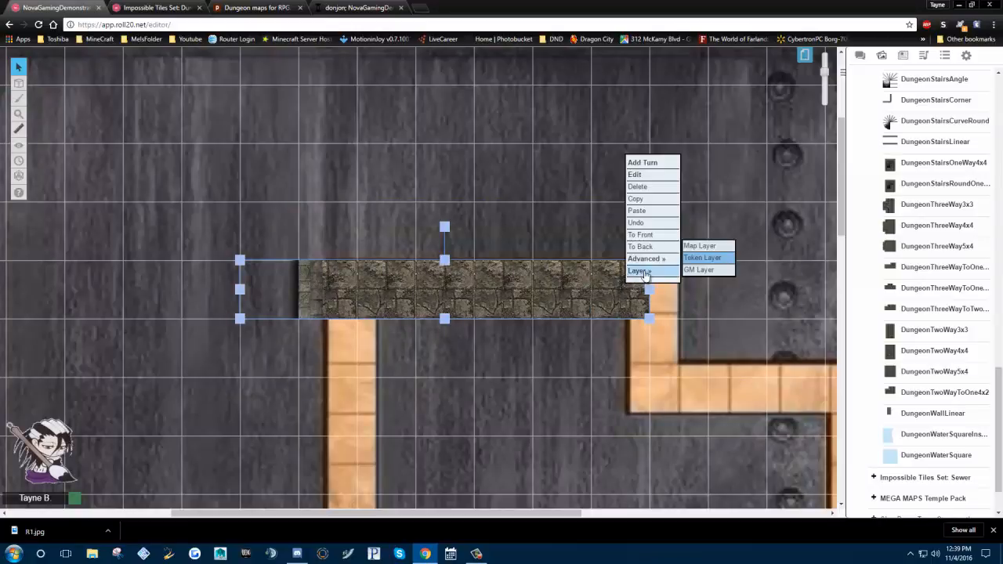
click(698, 247)
Switch to the Map & Background layer and rotate the wall tile 180 degrees so its strip sits outside the corridor's left end
mouse_move(18, 82)
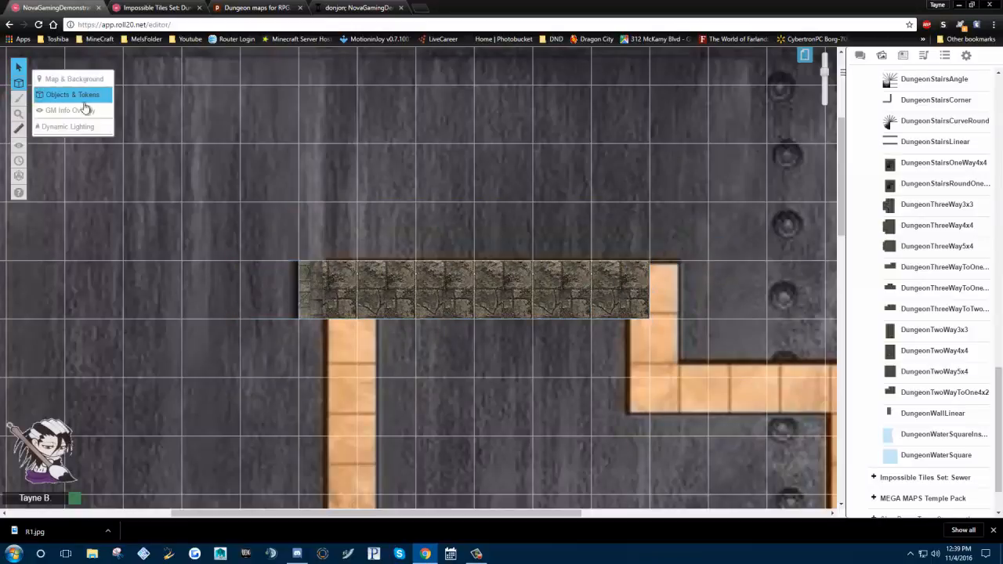
click(78, 95)
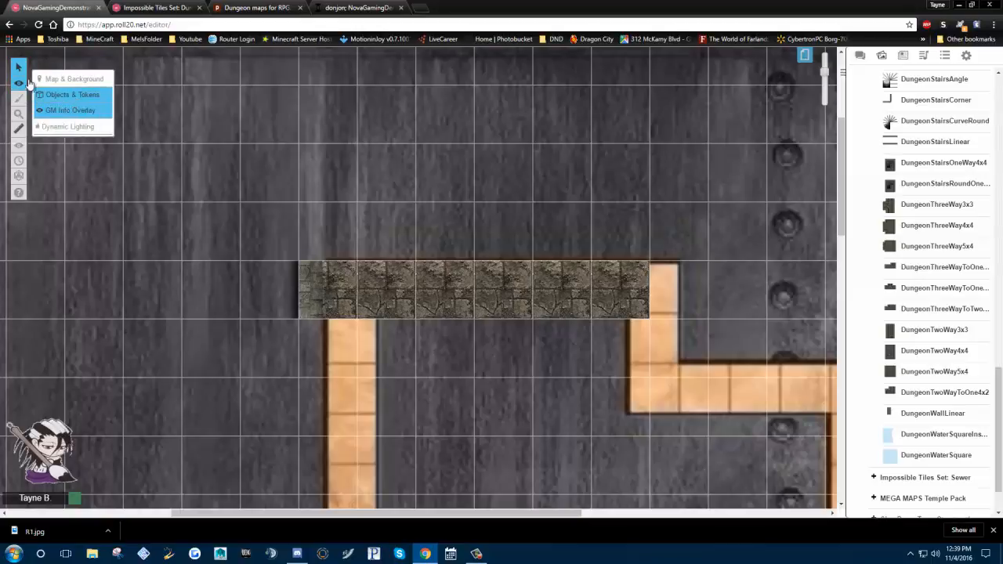
click(69, 79)
click(301, 283)
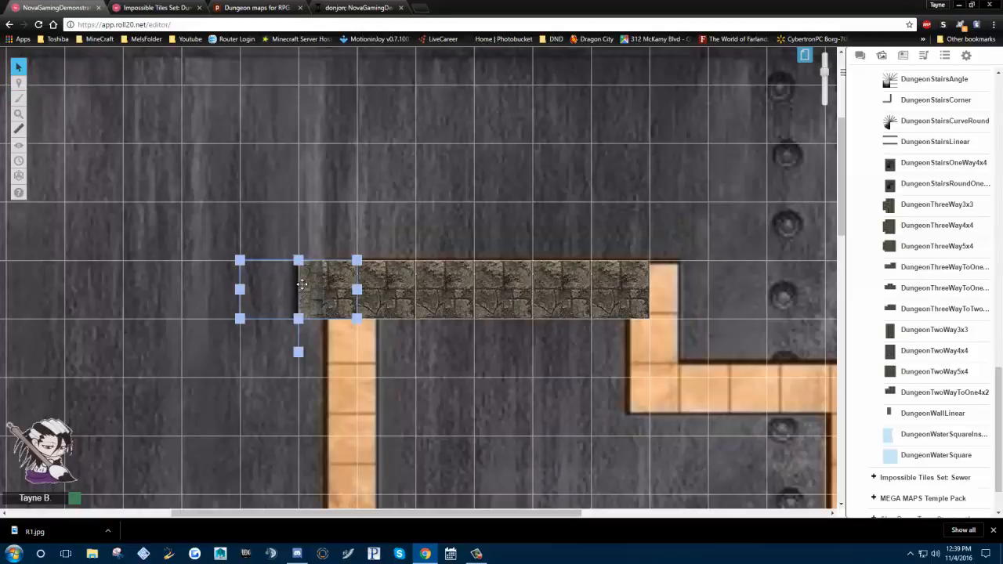
drag(298, 352, 299, 210)
click(403, 197)
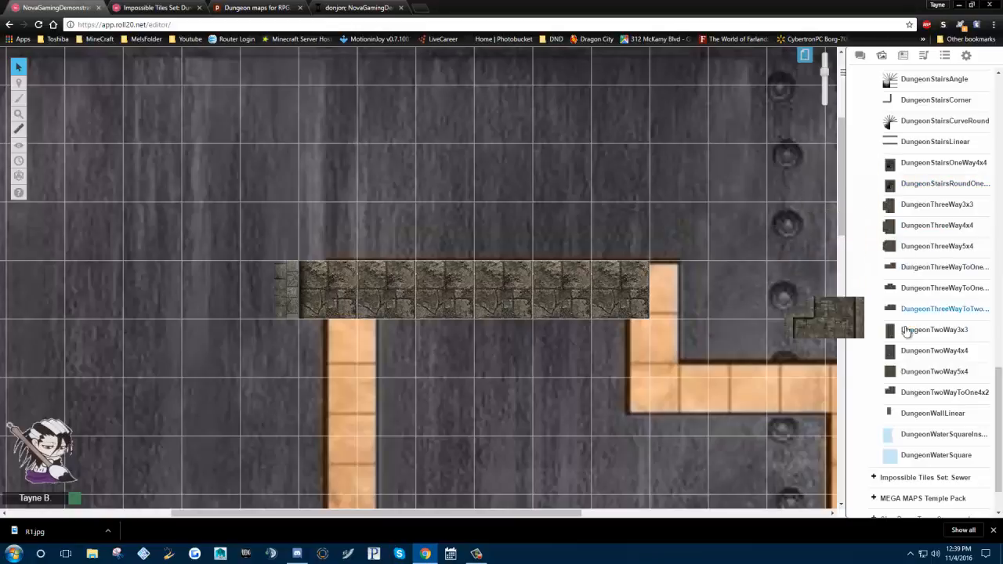
Find DungeonDemiWallLinear in the tile set and place it directly above the left wall strip to extend it past the corner
scroll(901, 369, down, 1)
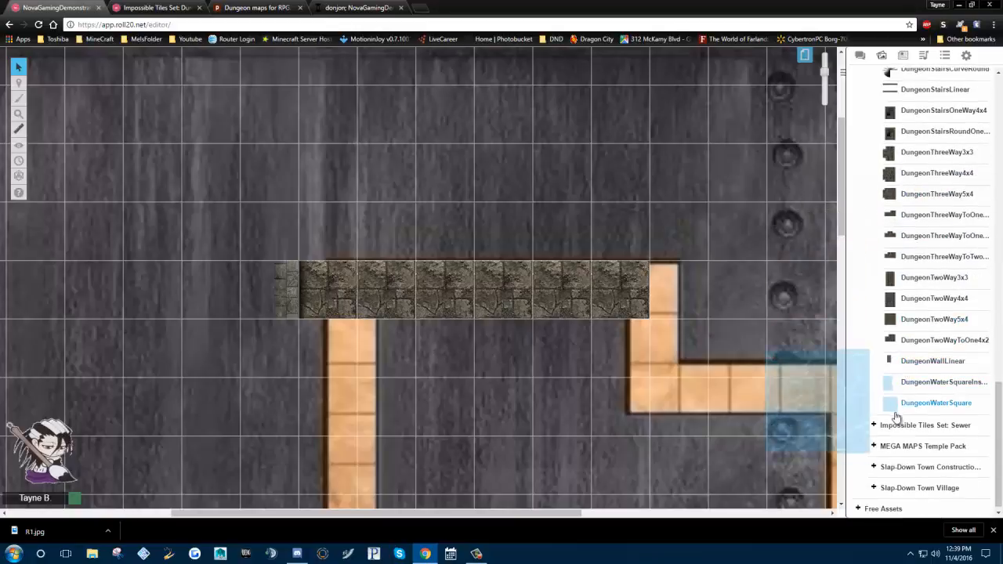
scroll(917, 353, up, 3)
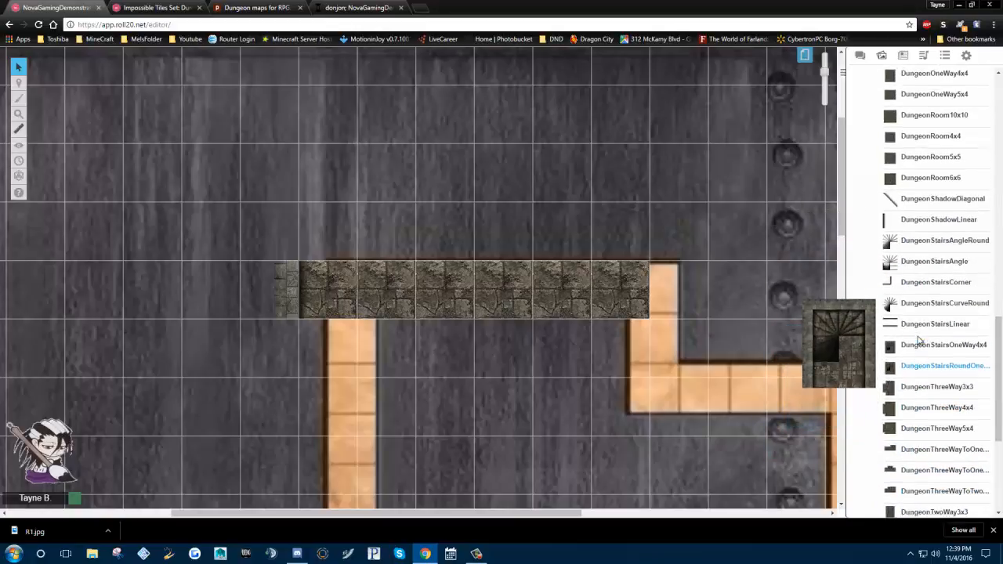
scroll(918, 339, up, 6)
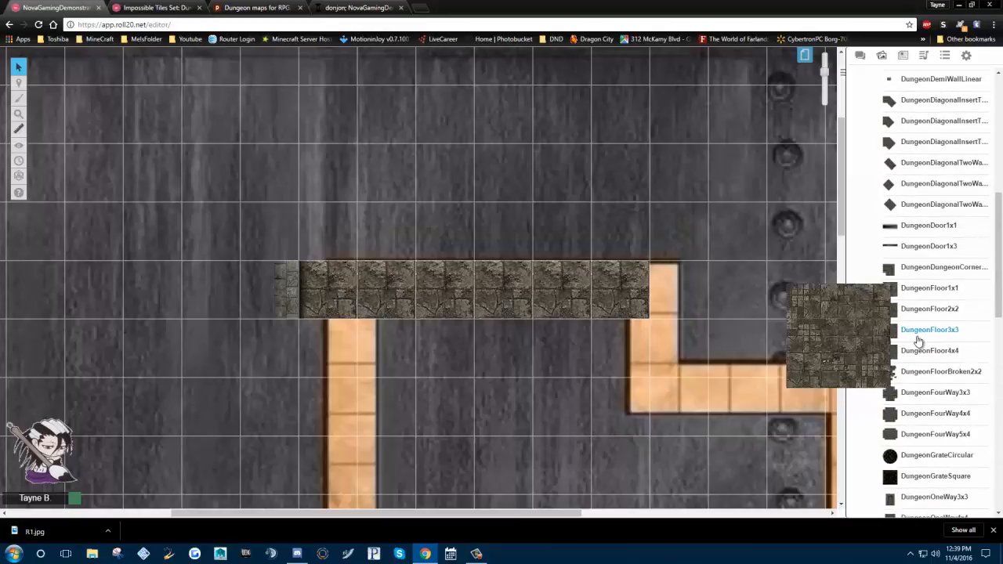
scroll(918, 264, up, 1)
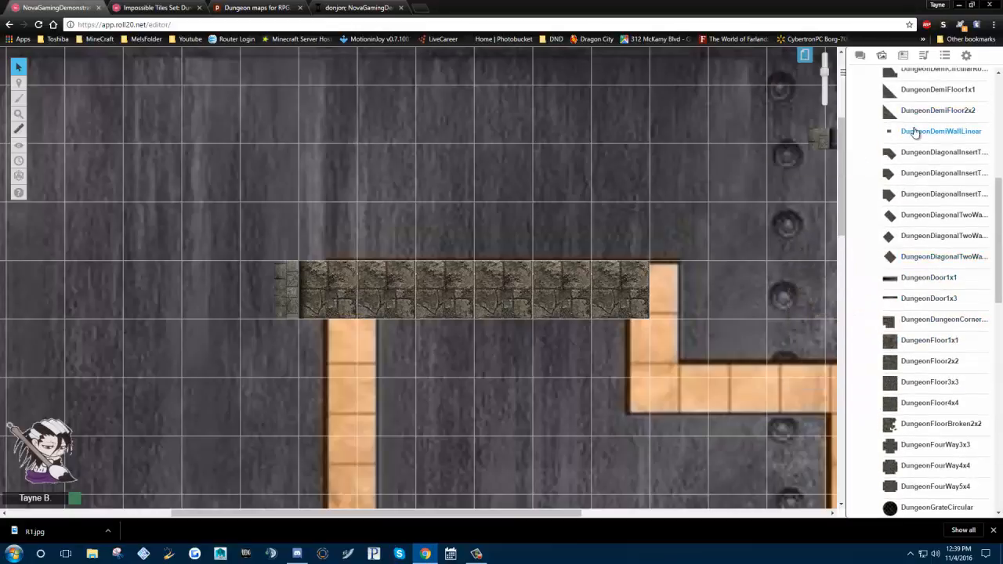
drag(914, 133, 291, 231)
click(375, 307)
click(393, 169)
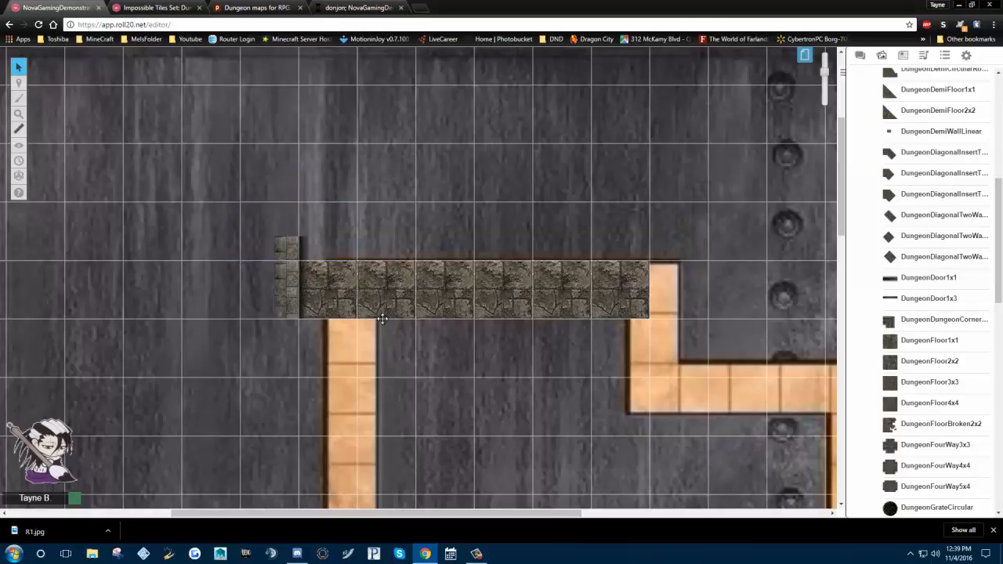
Copy the left wall tile and paste a duplicate on the grid row above the corridor, one square to the right
click(293, 276)
right_click(290, 290)
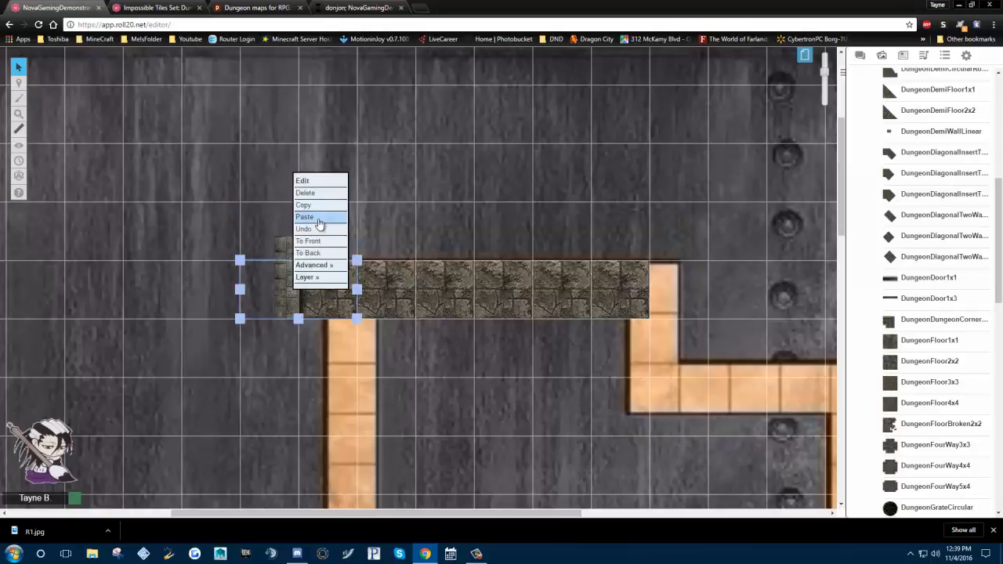
click(334, 227)
key(Up)
right_click(332, 243)
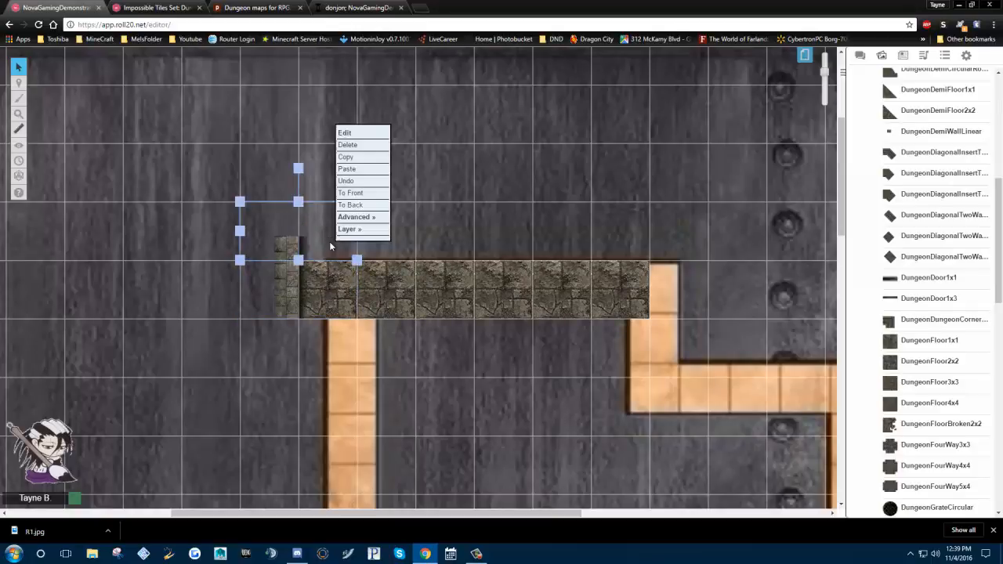
click(357, 174)
key(Right)
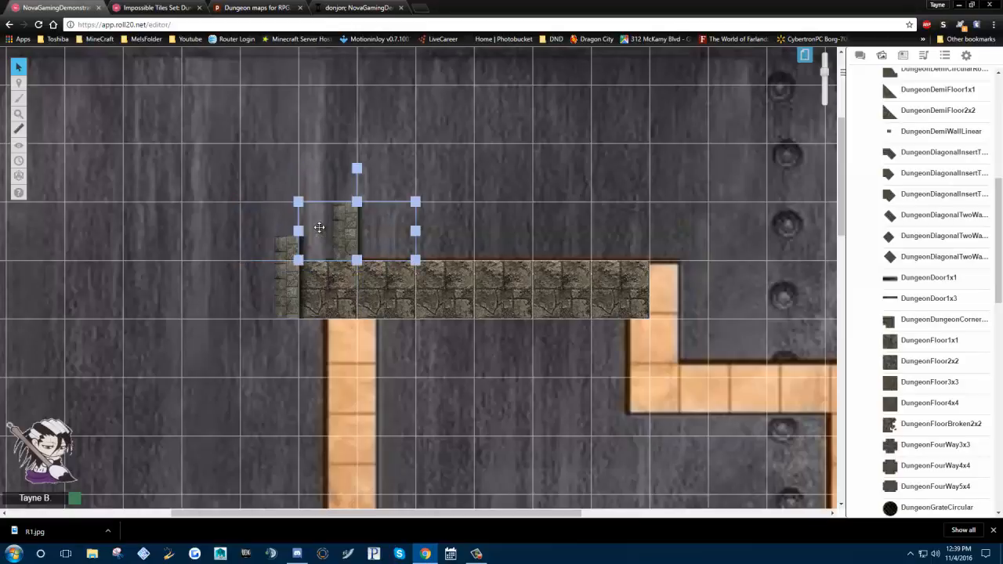
Rotate the duplicate wall 90 degrees clockwise and position it along the upper edge of the first floor tile
drag(356, 168, 418, 229)
drag(325, 253, 330, 251)
click(470, 176)
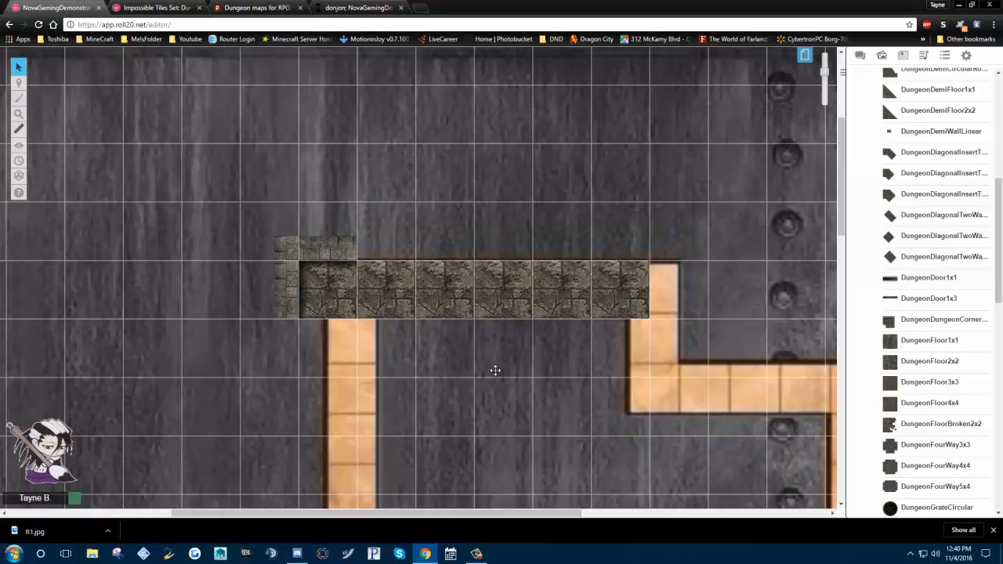
Delete the floor tiles along the top corridor one by one, working from its right end back toward the corner
drag(496, 371, 335, 159)
drag(419, 260, 472, 307)
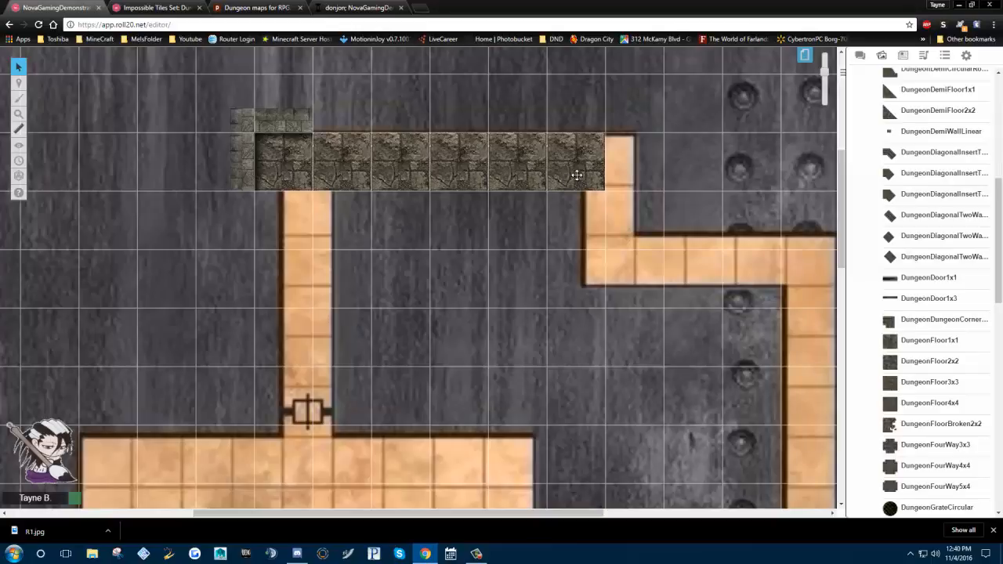
click(576, 167)
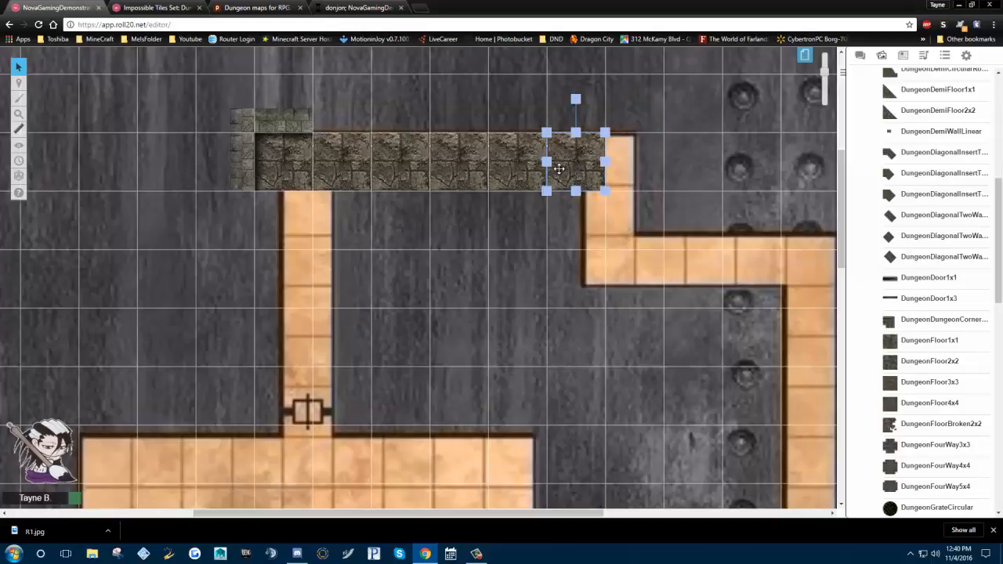
key(Delete)
click(531, 163)
key(Delete)
click(442, 160)
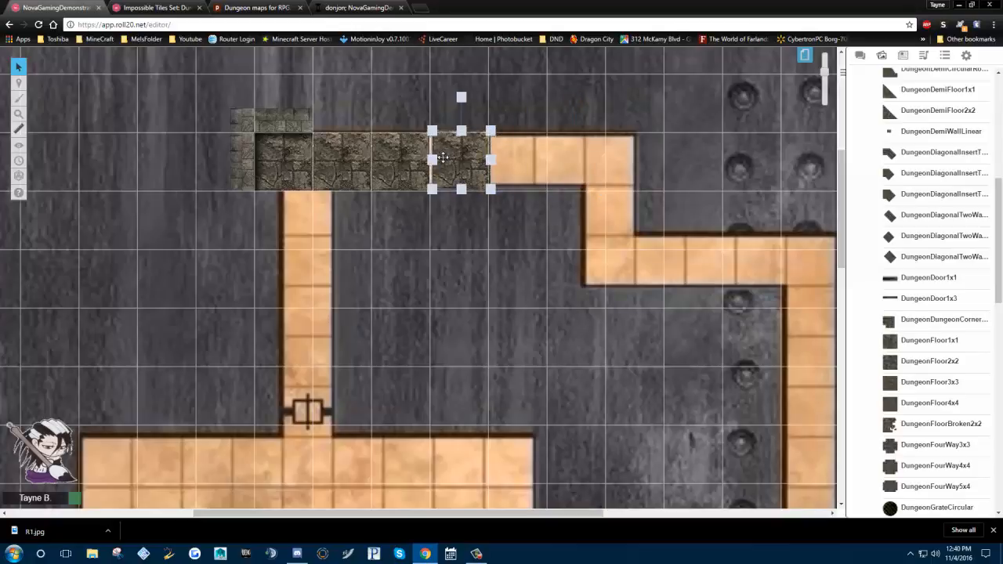
key(Delete)
click(400, 161)
key(Delete)
click(337, 166)
key(Delete)
click(282, 165)
key(Delete)
Delete the wall pieces around the corner and the remaining corner floor tile
click(287, 126)
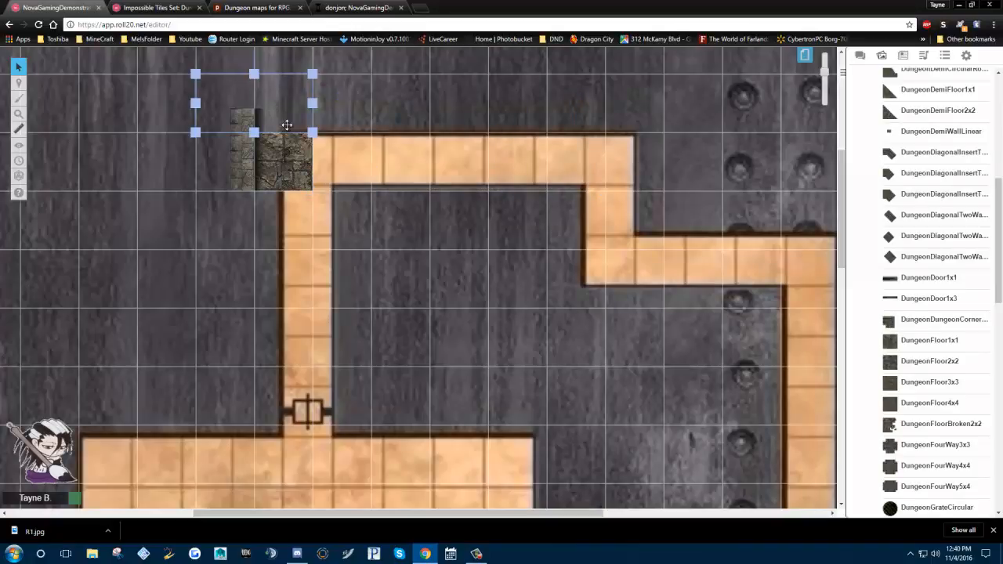
key(Delete)
click(252, 150)
key(Delete)
click(289, 159)
key(Delete)
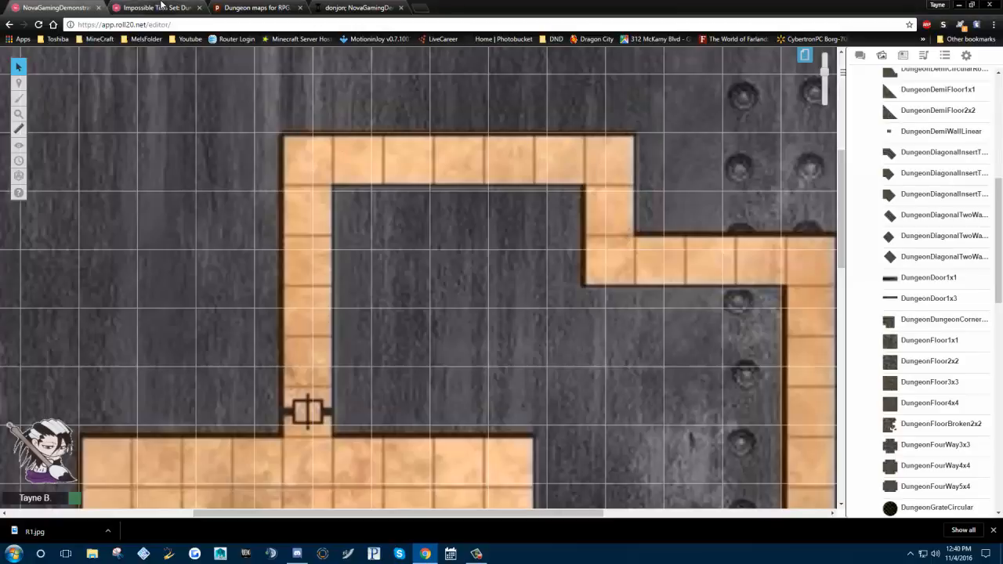
Switch to the Pyromancers Dungeon Painter and fill a 17 by 15 cell rectangle with the dark stone floor tile from the canvas's upper-left corner
drag(826, 75, 824, 93)
scroll(526, 201, down, 2)
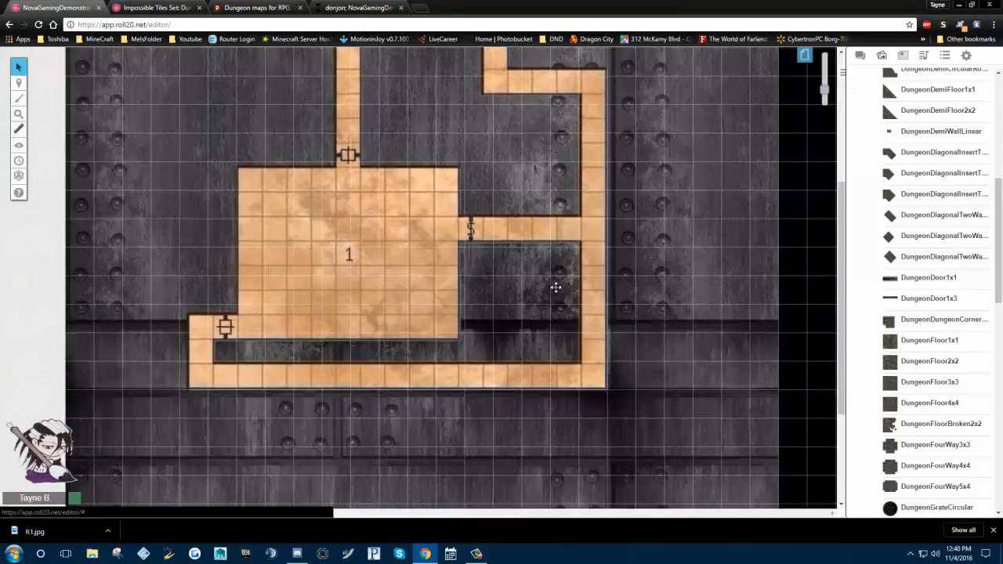
scroll(559, 288, up, 2)
scroll(544, 241, down, 1)
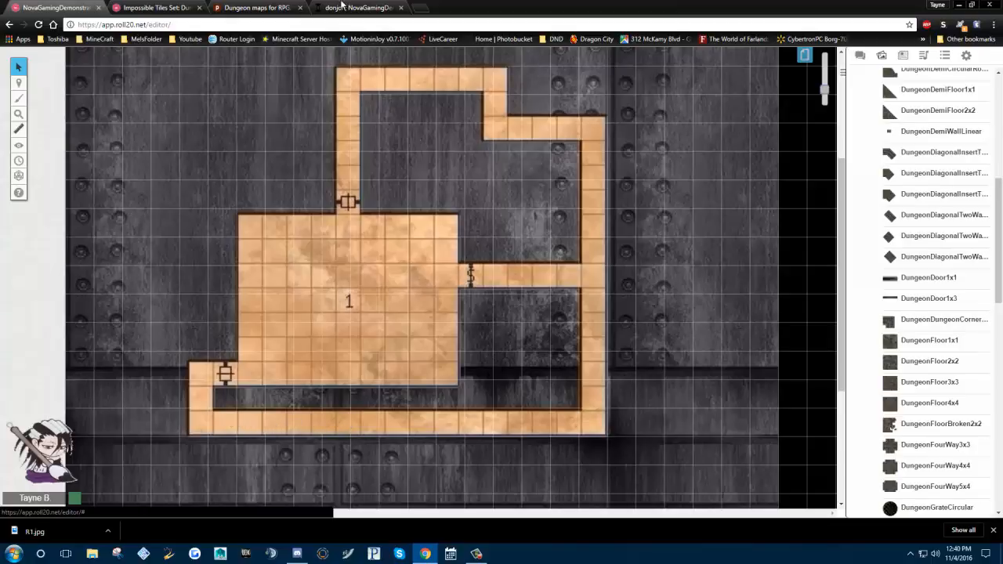
click(263, 7)
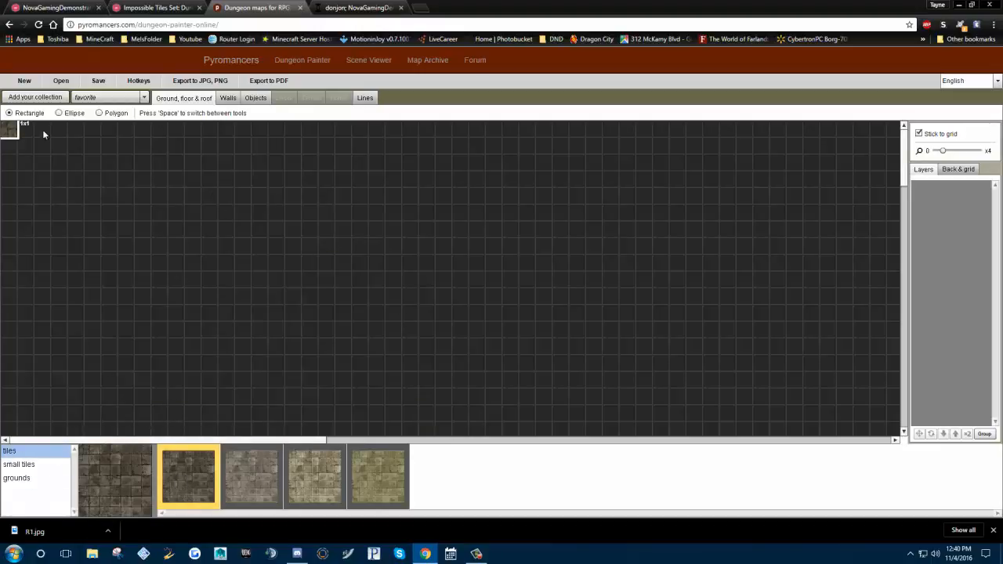
click(116, 97)
click(115, 98)
drag(10, 139, 276, 363)
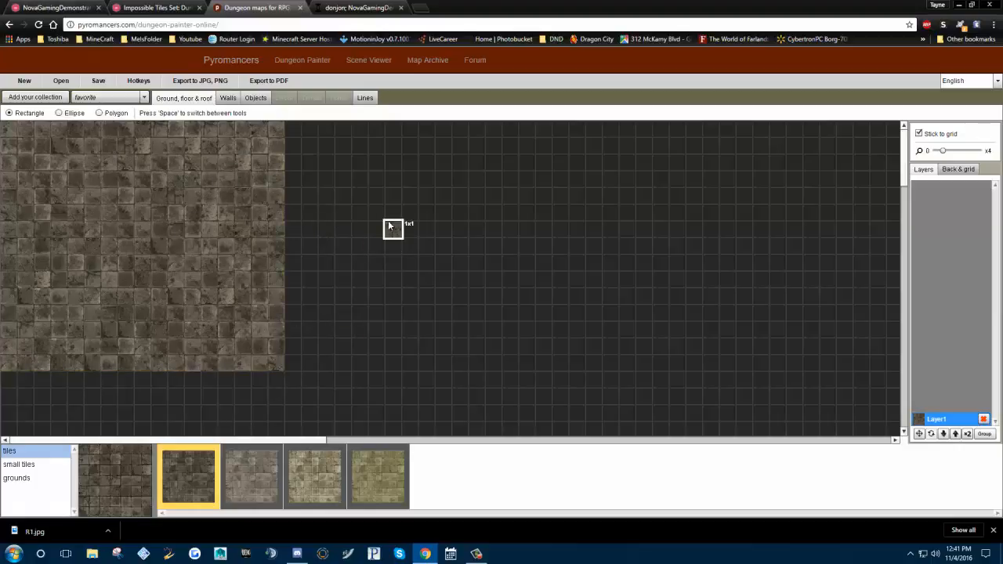
Open the JPG/PNG export for the filled floor and set the cell size to 70 pixels
click(98, 80)
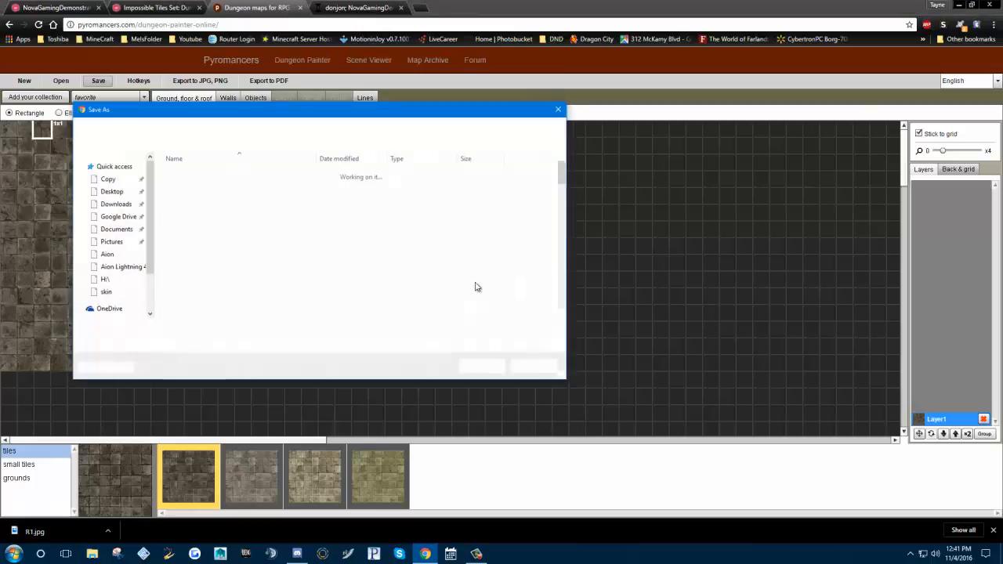
click(549, 367)
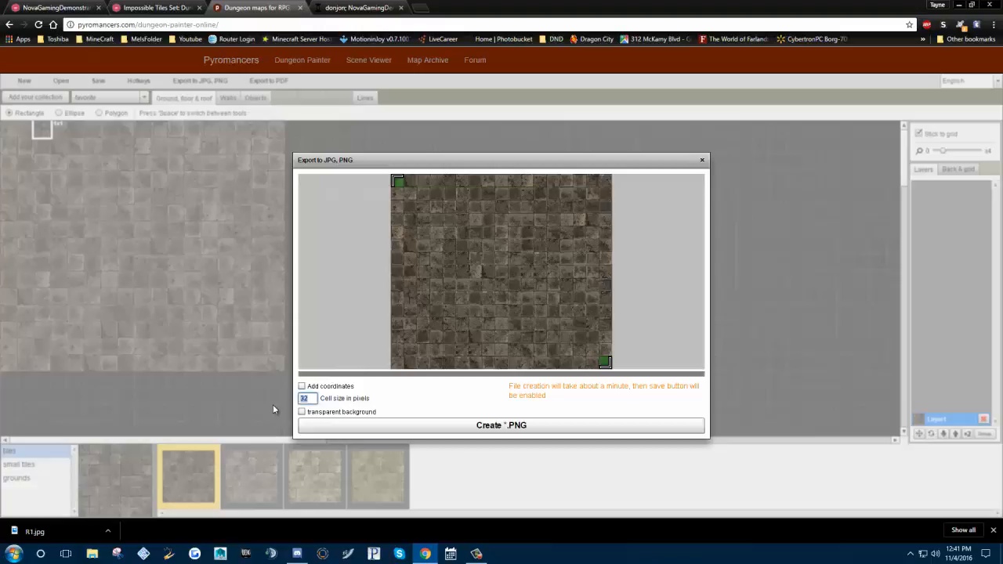
text(70)
Switch to Roll20 and check the Start page's size and pixels per unit in its page settings
click(36, 7)
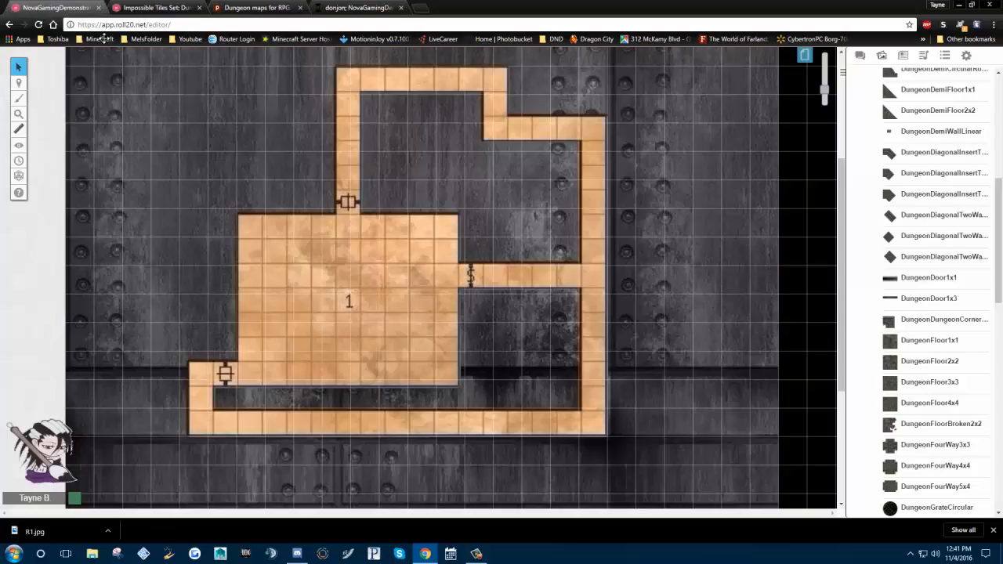
click(805, 55)
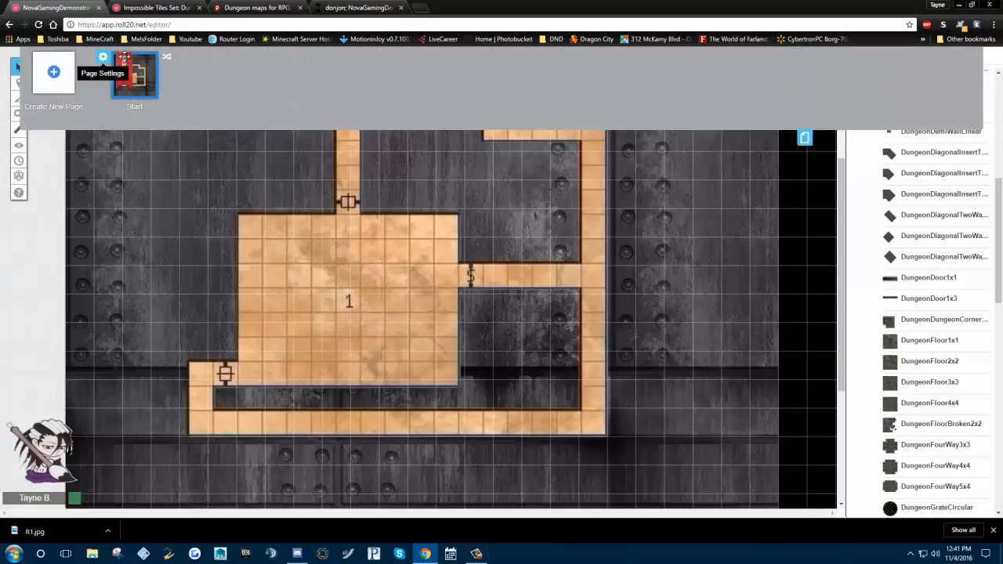
click(104, 59)
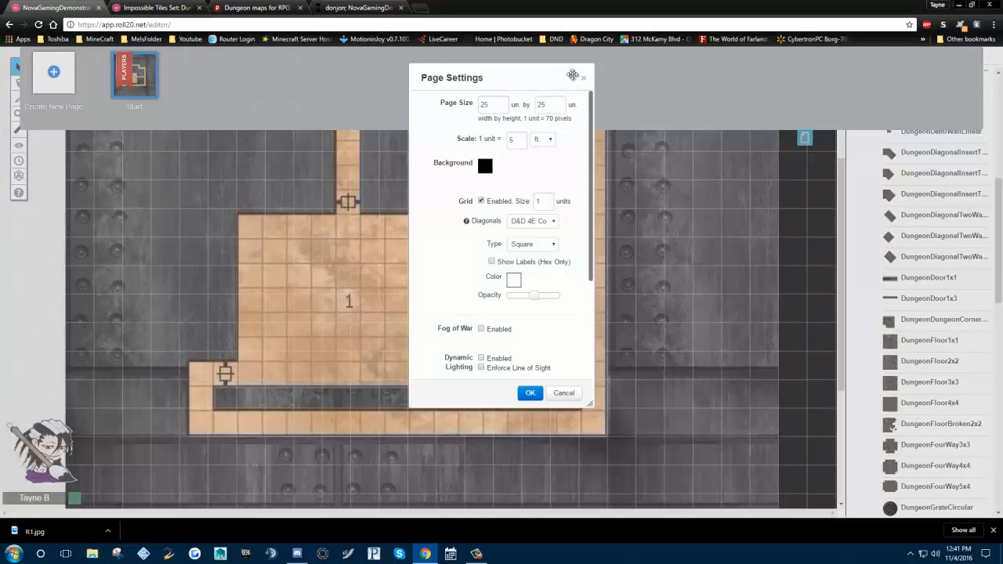
click(584, 79)
click(805, 138)
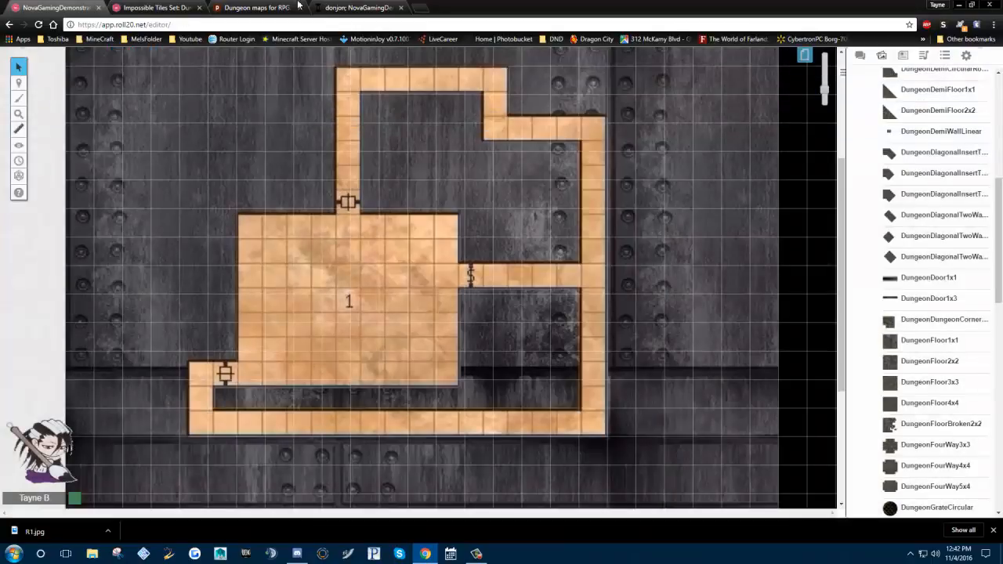
Return to Dungeon Painter, create the PNG and save it as map17x15.png in the desktop's AD&D Camps > NovaGamingDemonstration folder
click(259, 7)
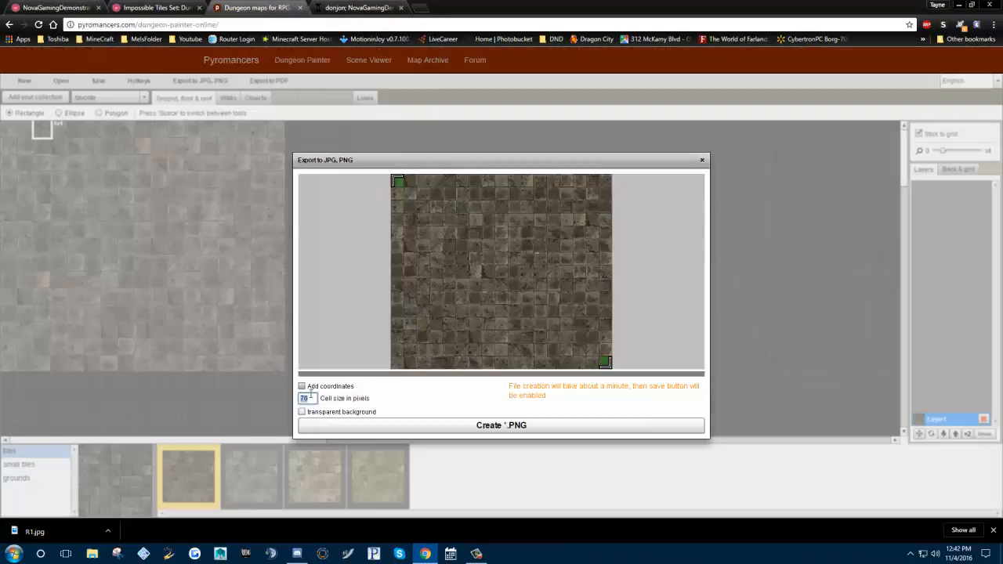
click(504, 432)
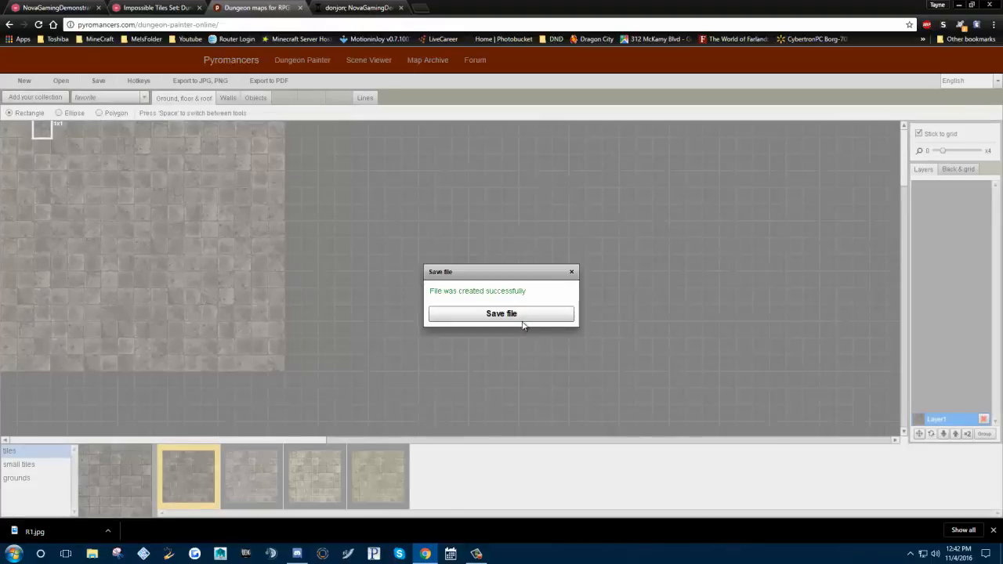
click(522, 318)
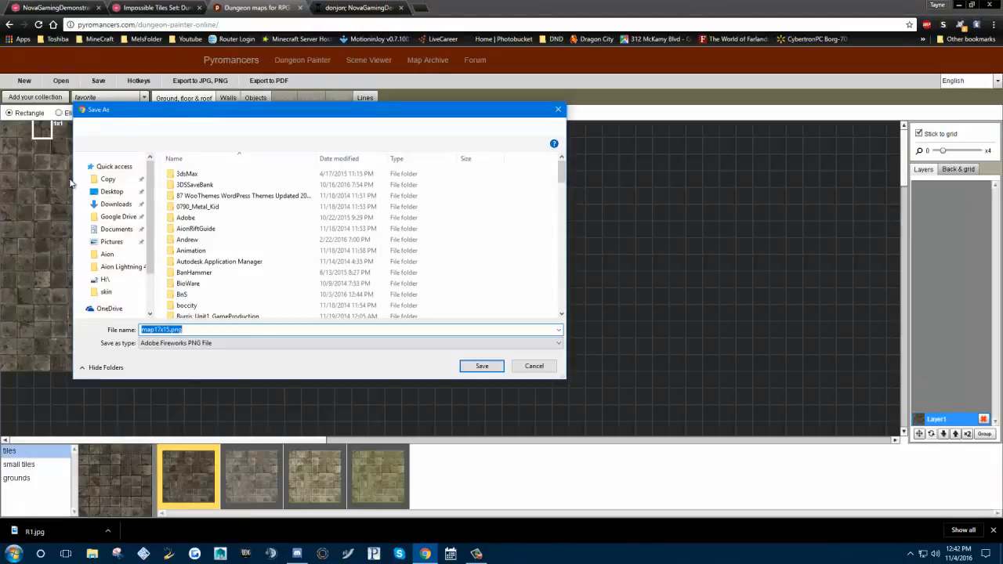
click(111, 191)
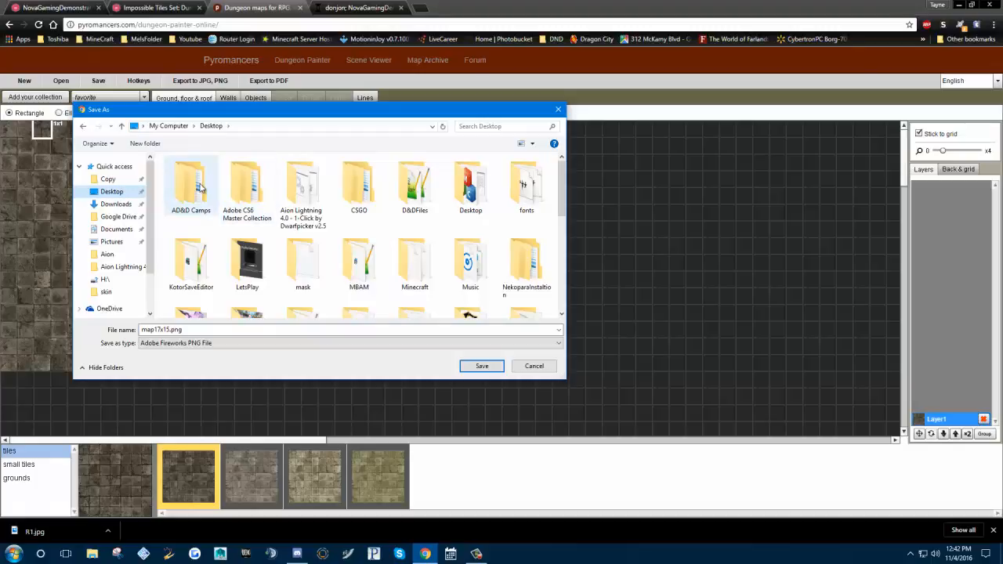
double_click(194, 188)
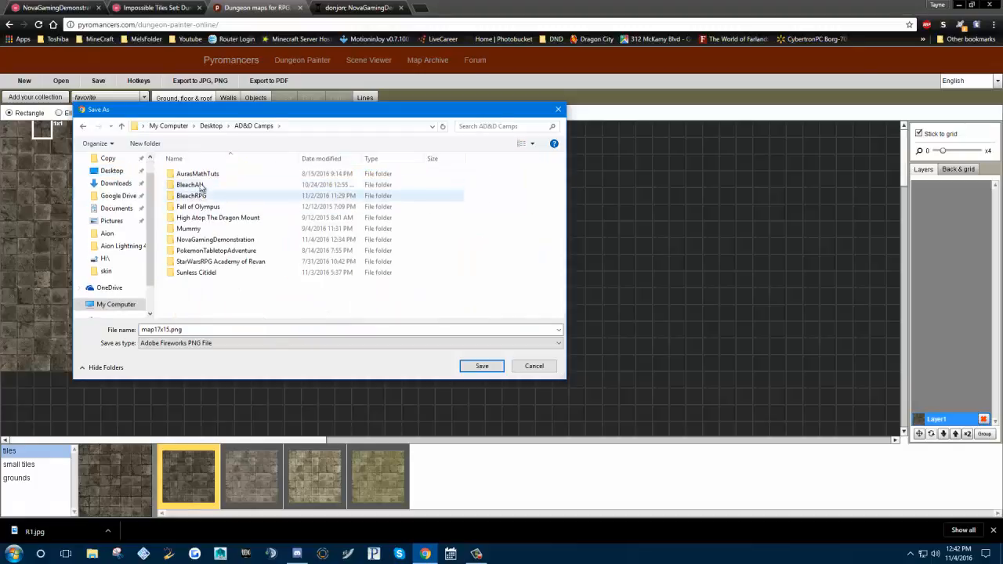
double_click(208, 242)
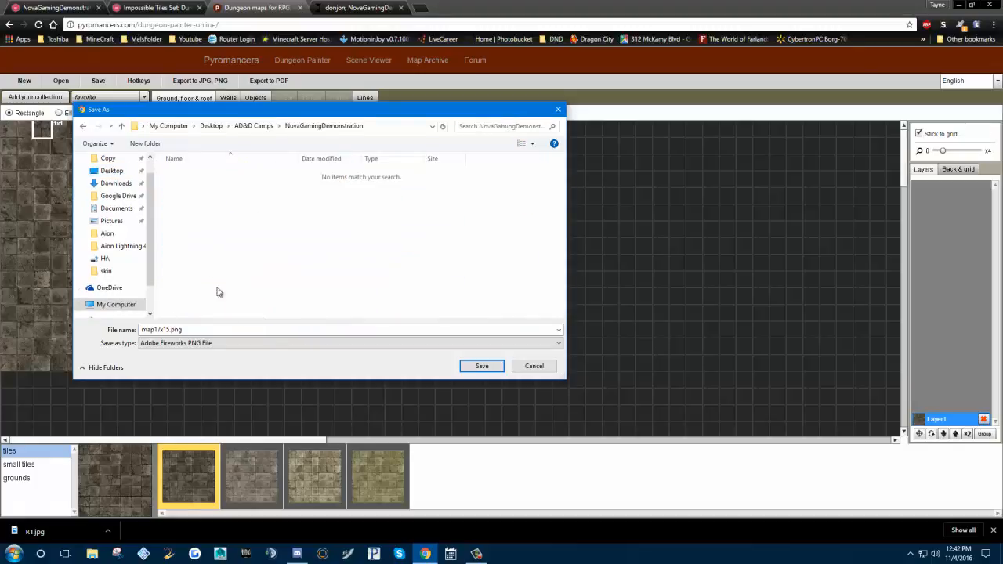
click(482, 366)
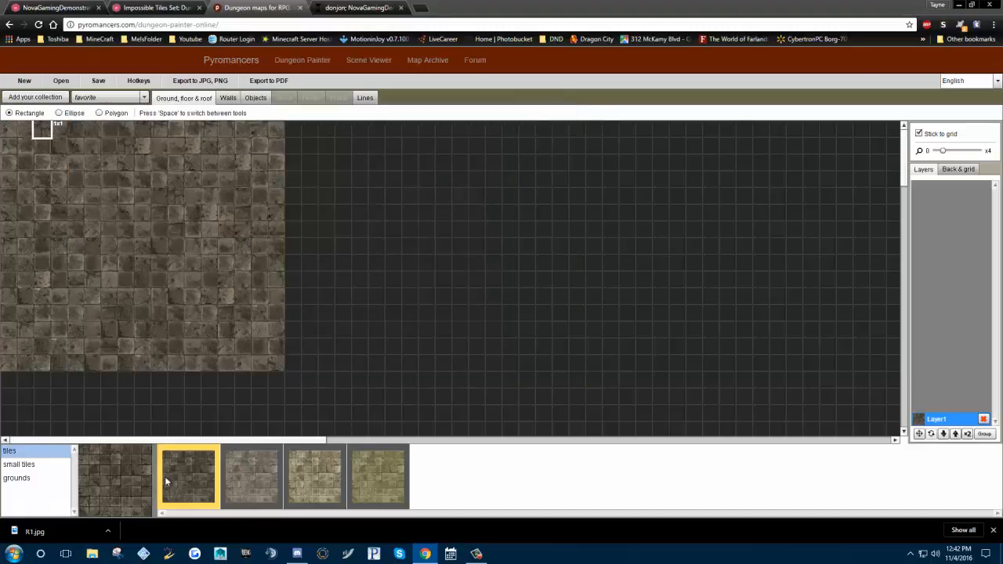
Switch to Roll20 and upload map17x15.png to the personal art library
click(59, 8)
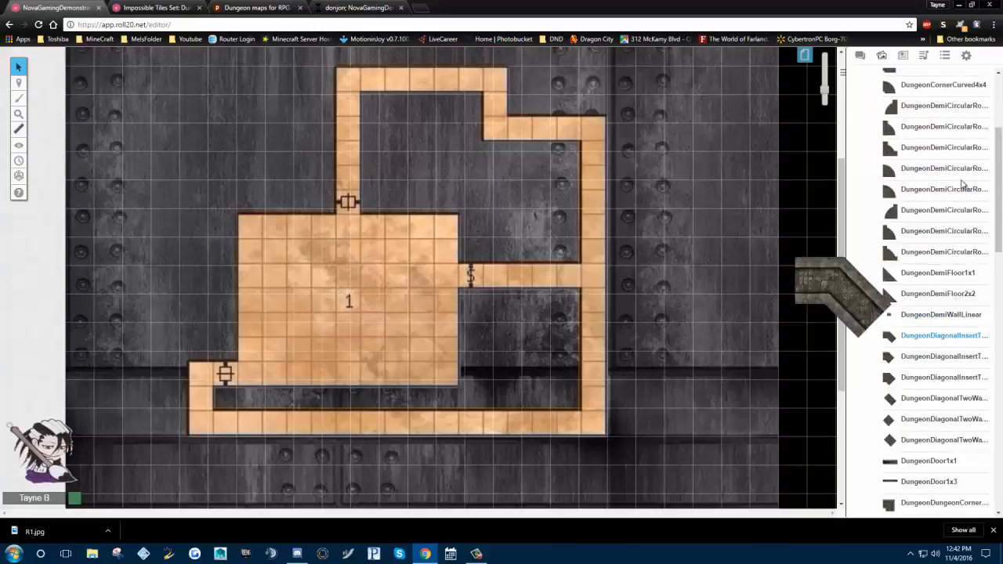
scroll(952, 196, up, 5)
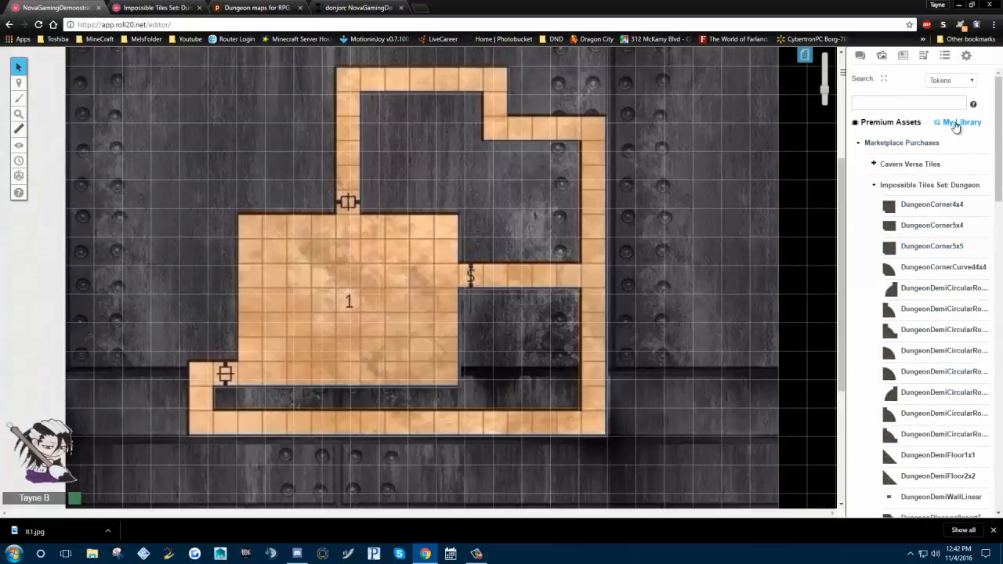
click(959, 123)
click(933, 140)
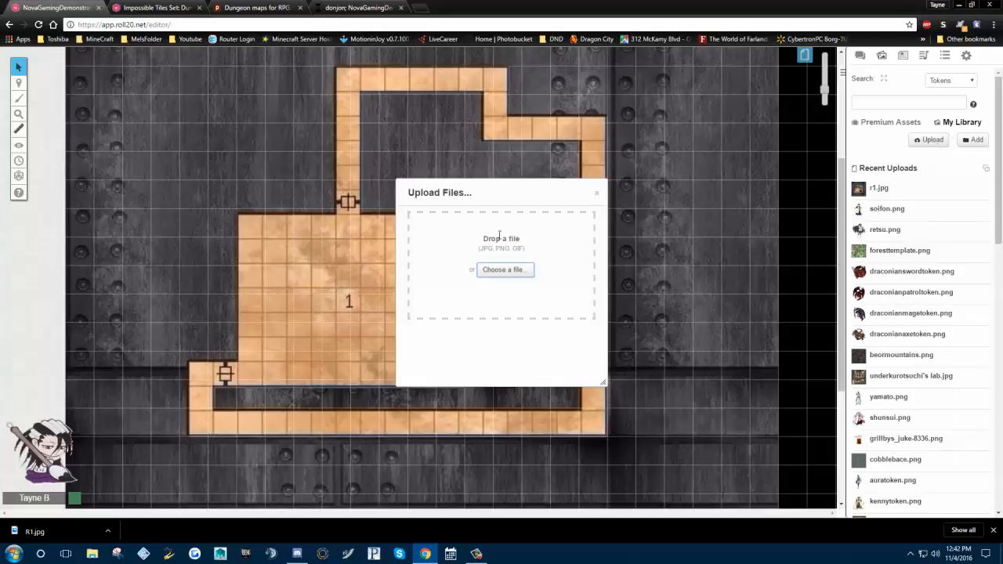
click(516, 270)
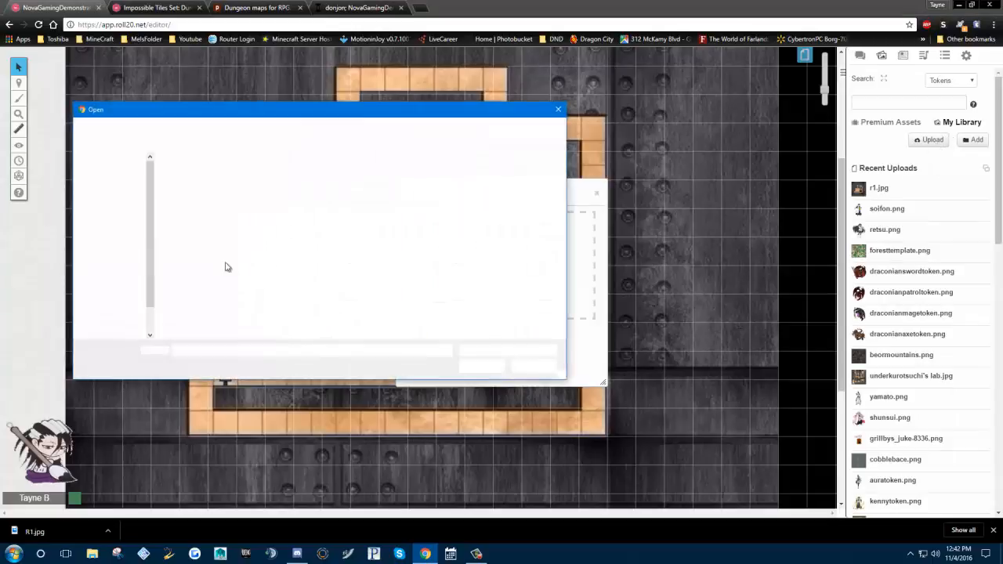
click(193, 178)
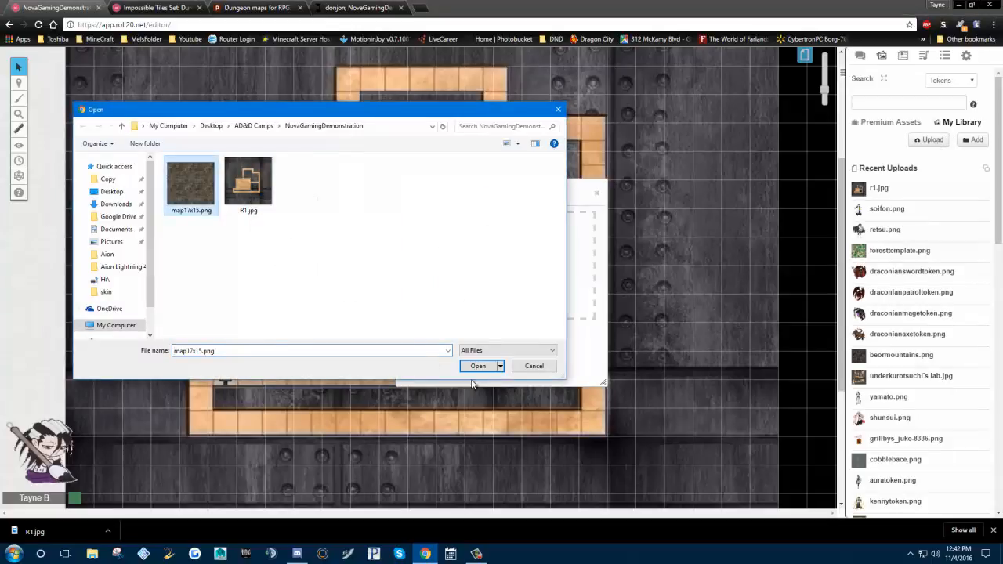
click(478, 366)
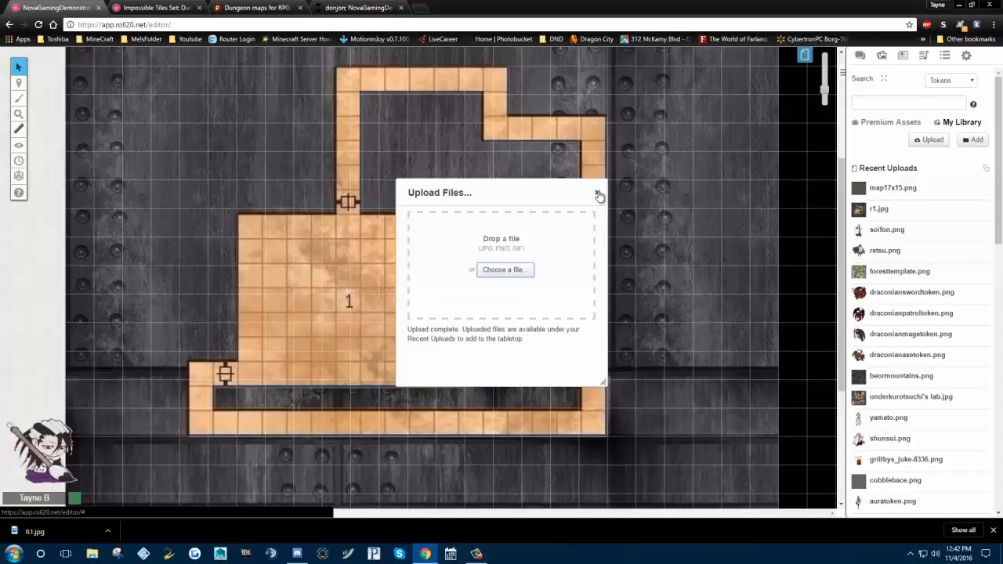
click(599, 195)
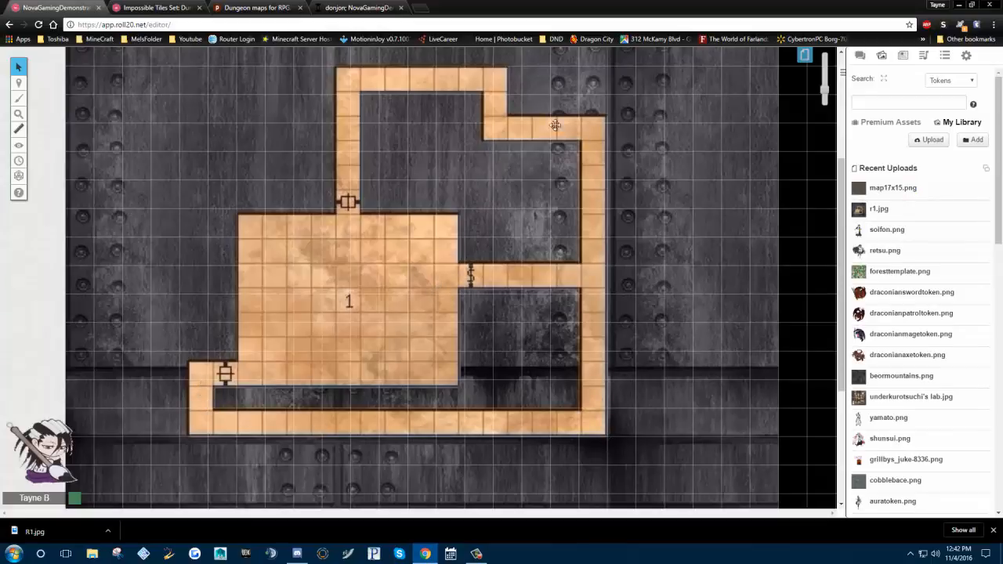
Switch to Dungeon Painter, delete the filled floor layer and paint a single bottom row of dark stone tiles 17 cells wide
click(138, 7)
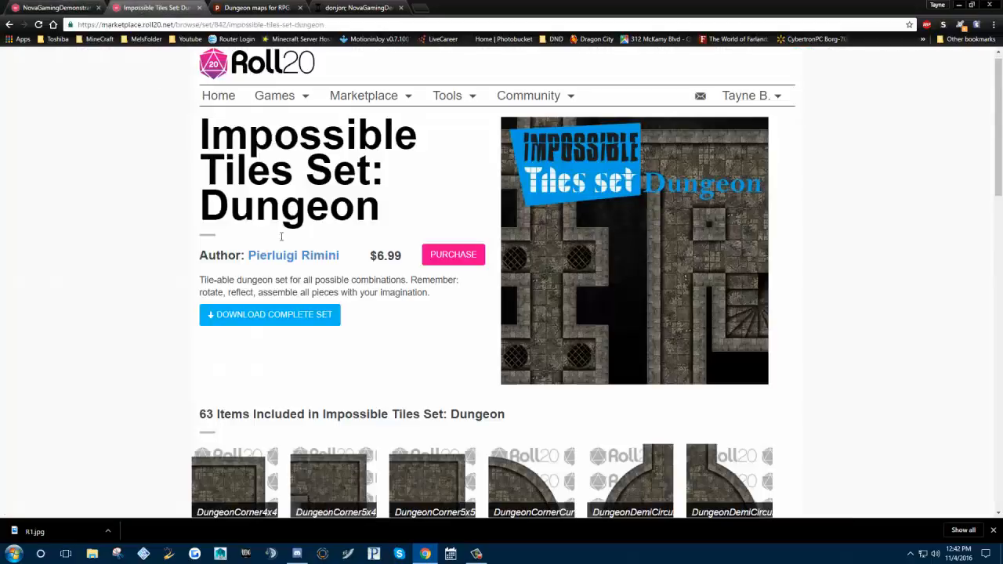
click(255, 8)
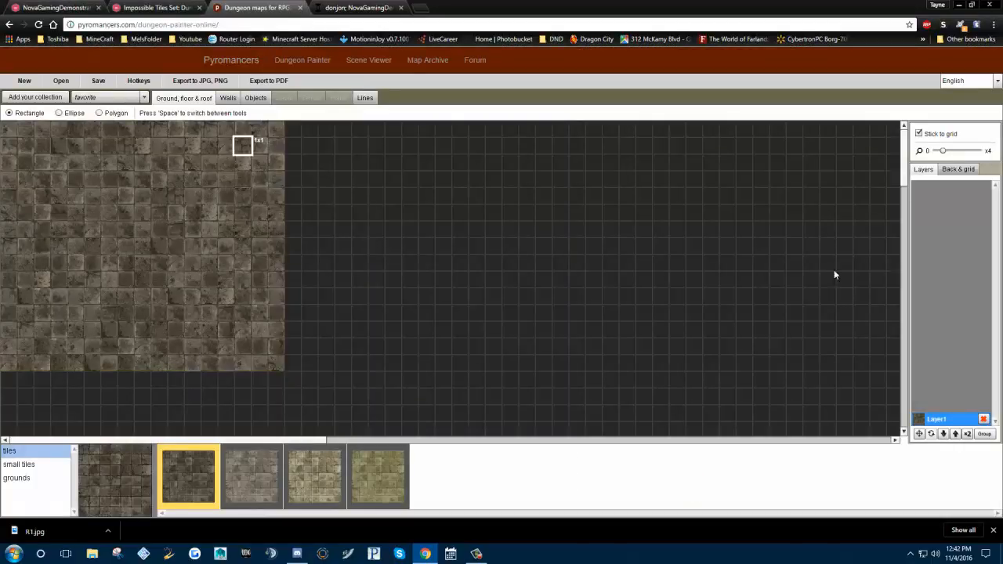
click(985, 421)
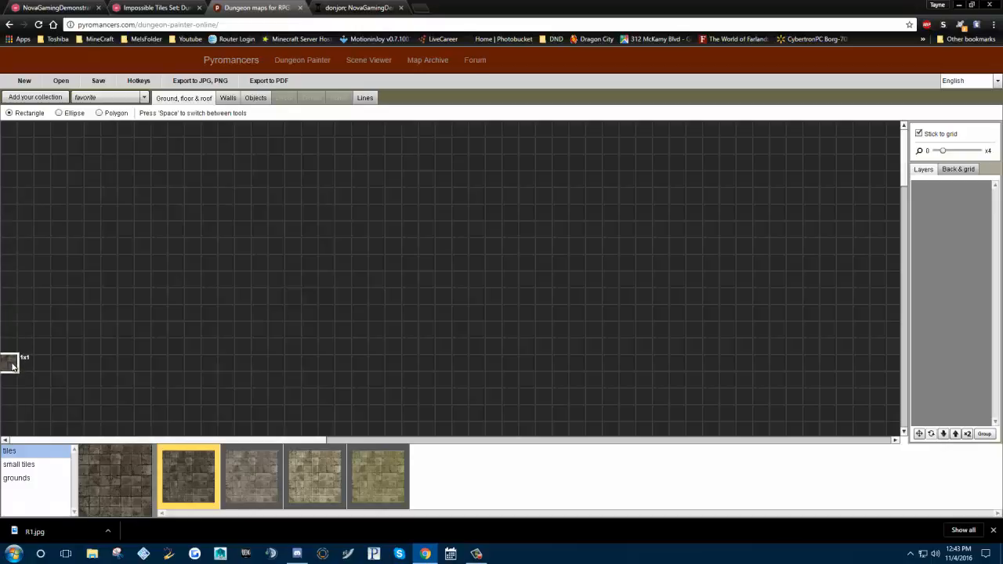
mouse_move(12, 366)
mouse_down()
mouse_move(232, 381)
mouse_move(274, 370)
mouse_up()
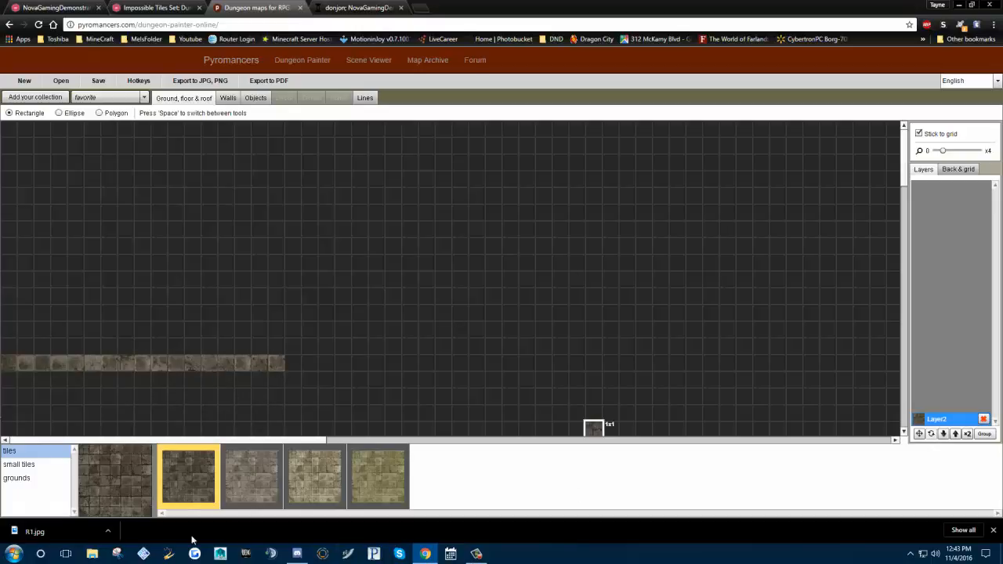
Check the lower-left corridor on the Roll20 map and paint a matching two-cell column above the tile row's left end
click(40, 6)
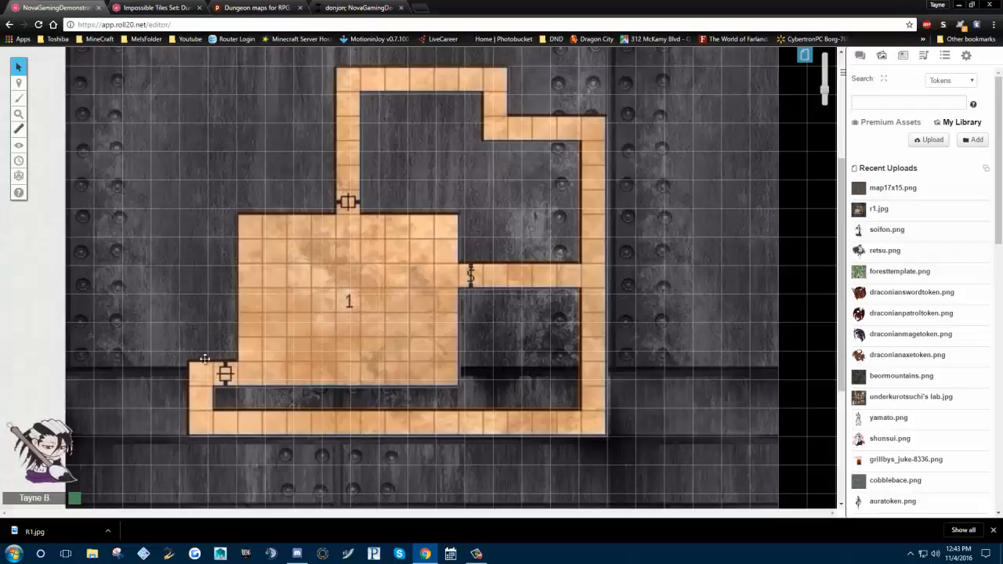
click(148, 7)
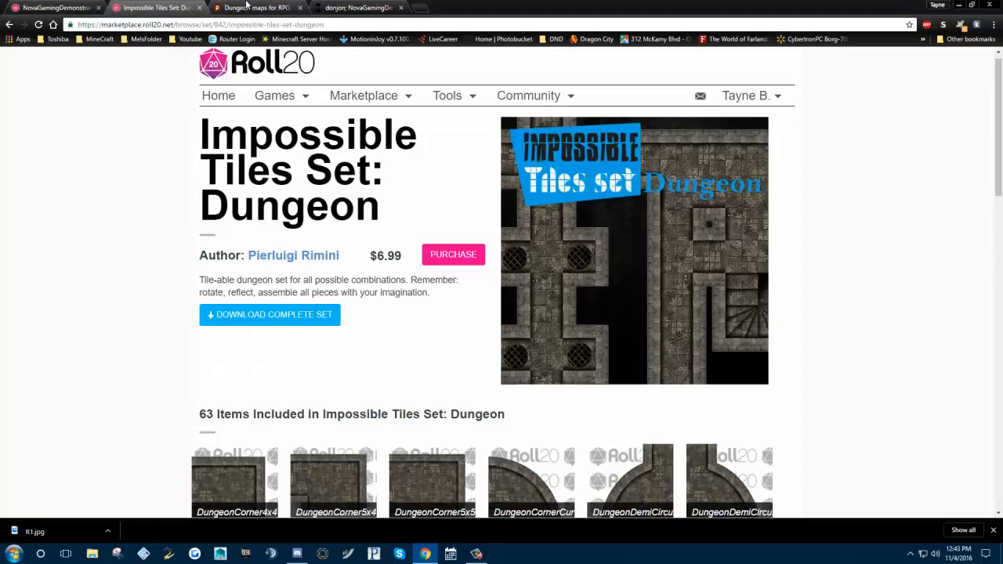
click(251, 7)
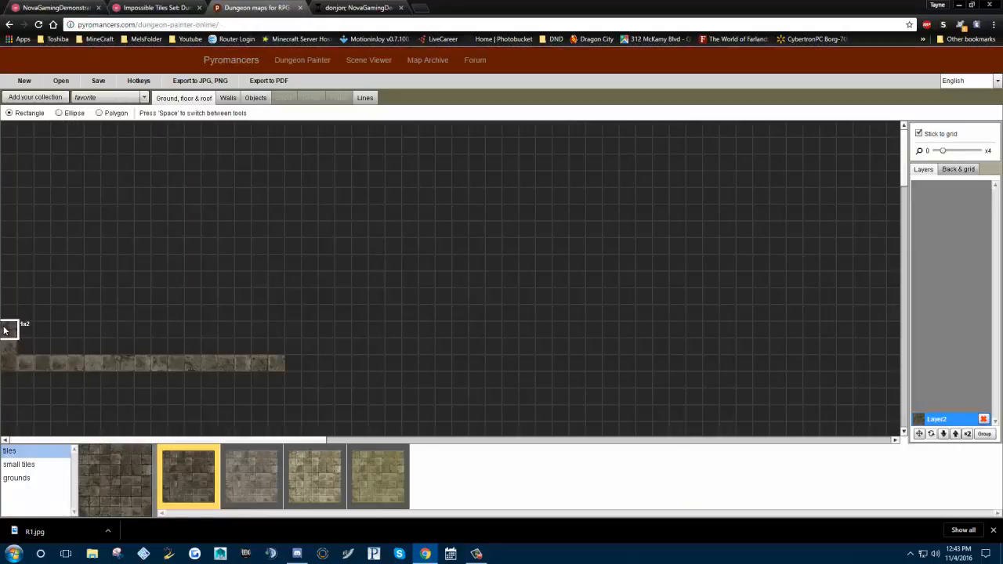
click(8, 330)
Check the right corridor on the Roll20 map and paint a matching column about 12 cells tall above the tile row's right end
click(47, 7)
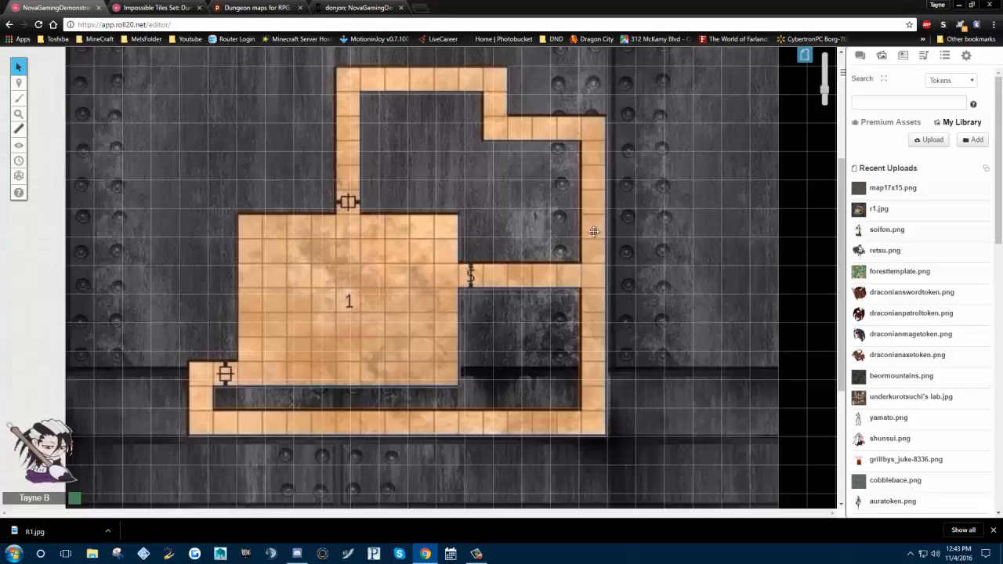
click(253, 10)
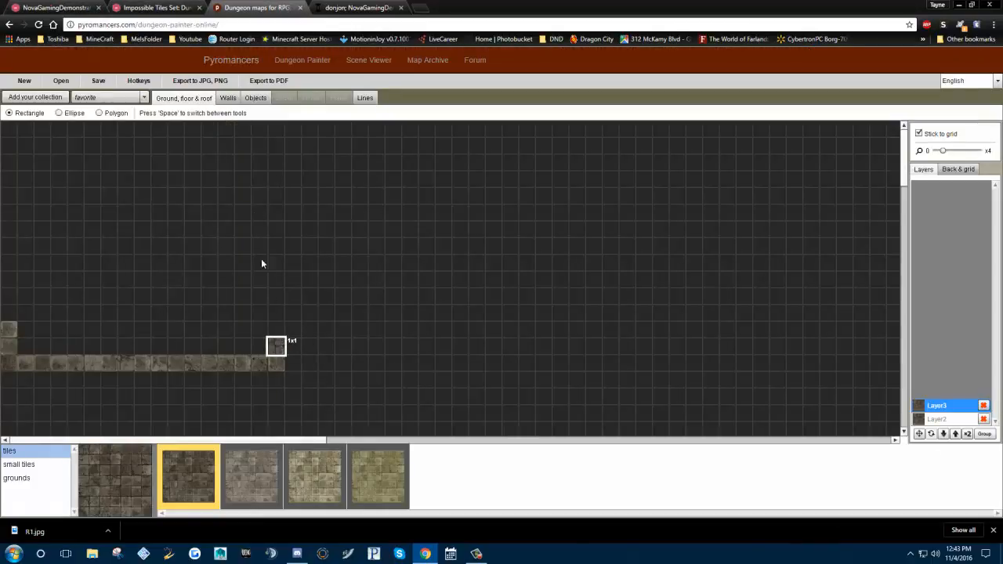
drag(275, 345, 274, 165)
click(40, 7)
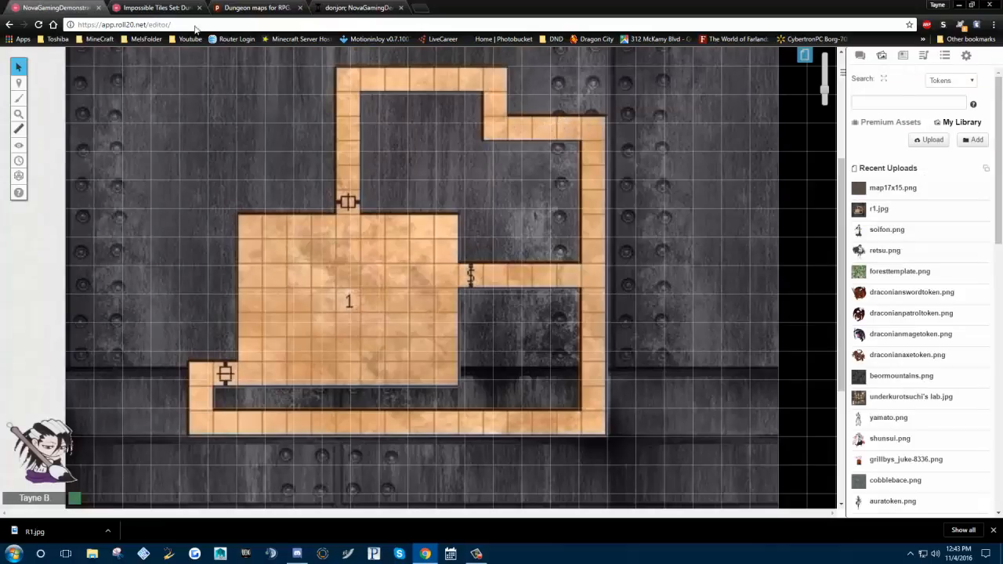
click(257, 7)
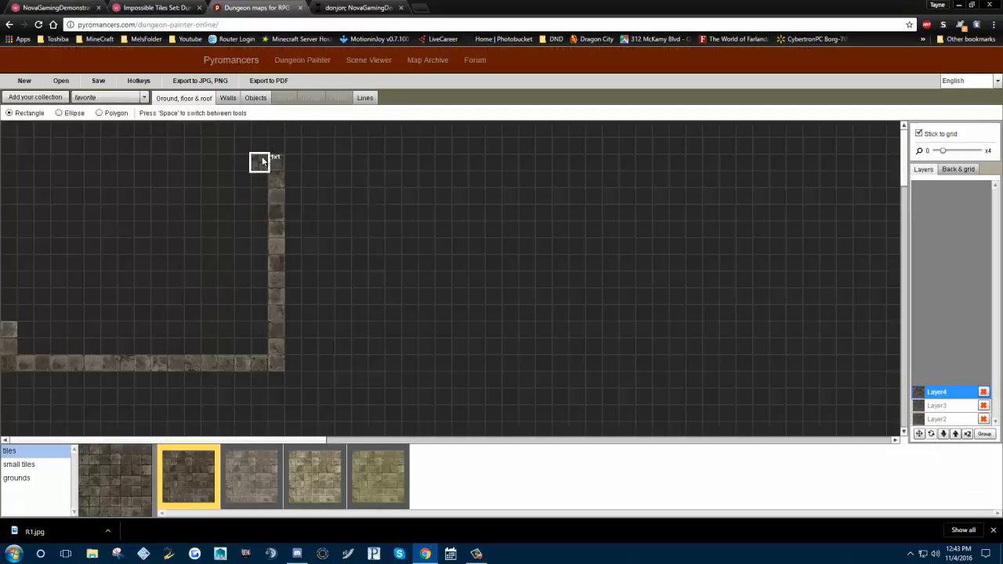
Paint four tiles leftward from the right column's top, compare with the Roll20 map, and add a two-cell column above that row's left end
drag(250, 161, 206, 161)
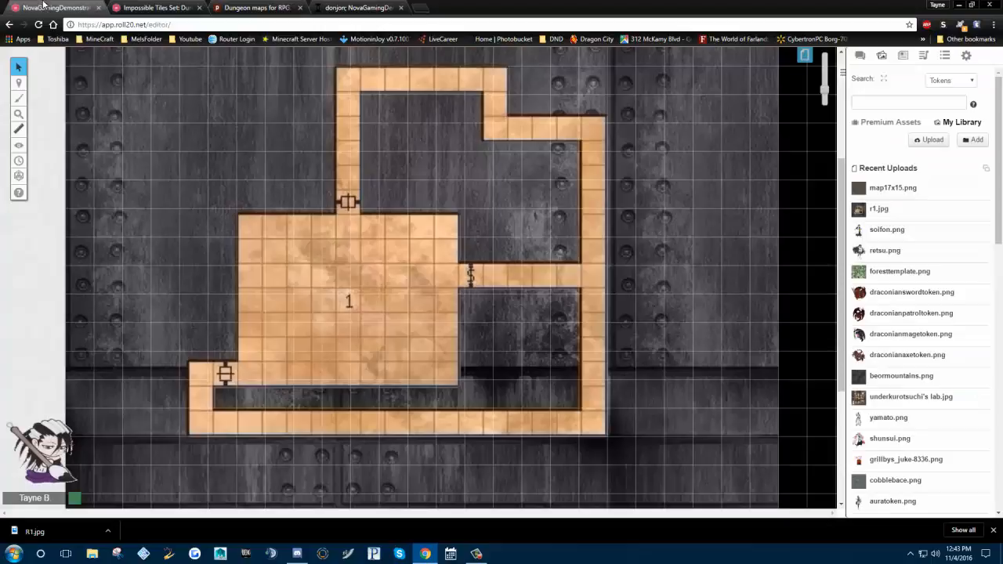
click(48, 8)
click(263, 7)
drag(209, 128, 226, 130)
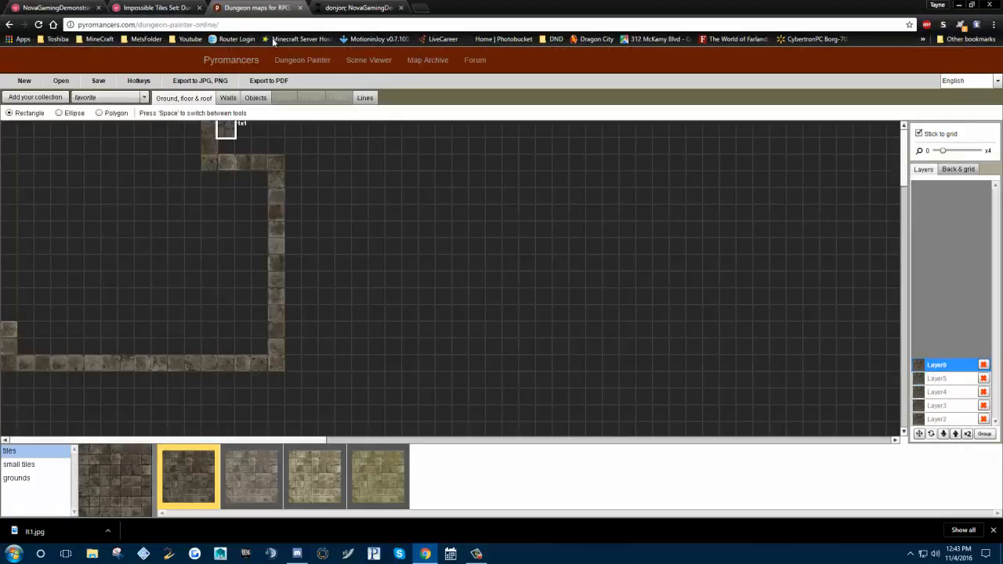
Check the top corridor on the Roll20 map and paint a matching row six cells long leftward from the short column's top
click(45, 7)
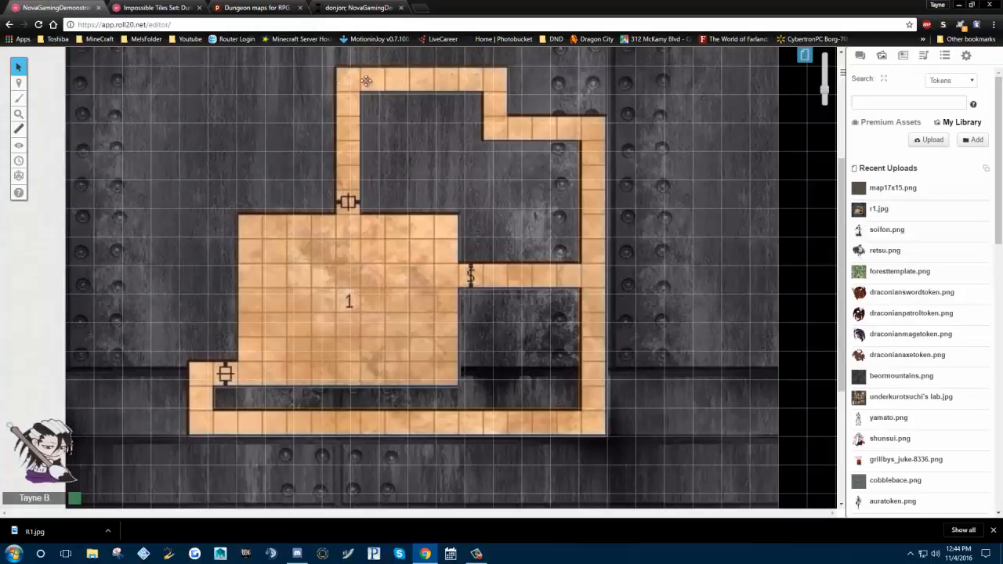
click(251, 7)
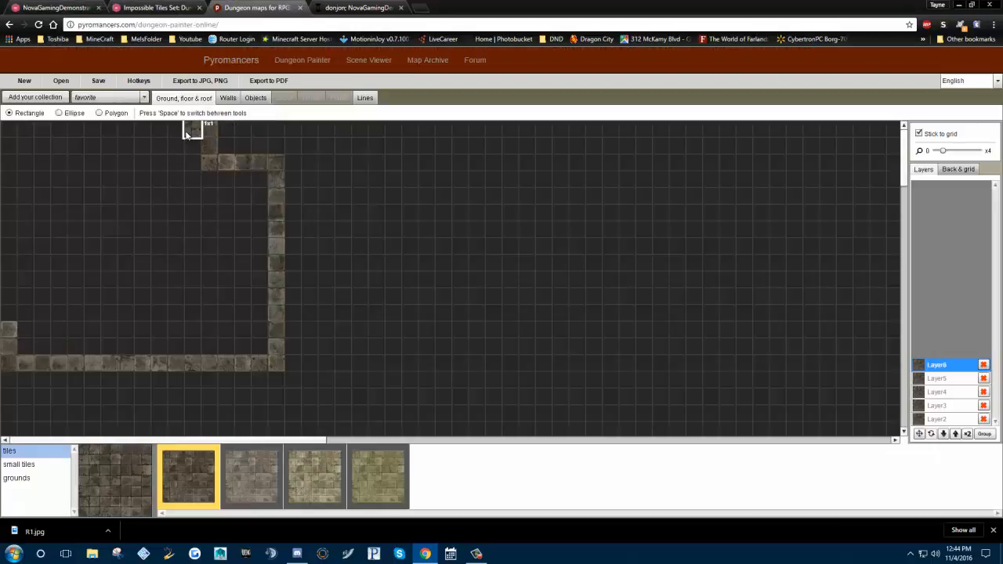
drag(171, 130, 109, 127)
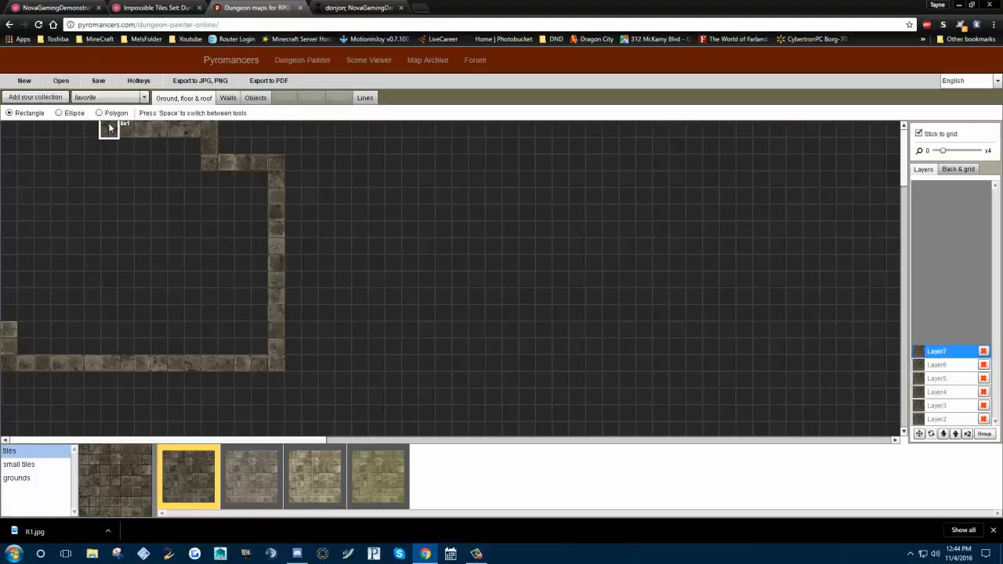
Check the secret-door corridor on the Roll20 map and paint a matching five-cell branch leftward from the right column
click(48, 5)
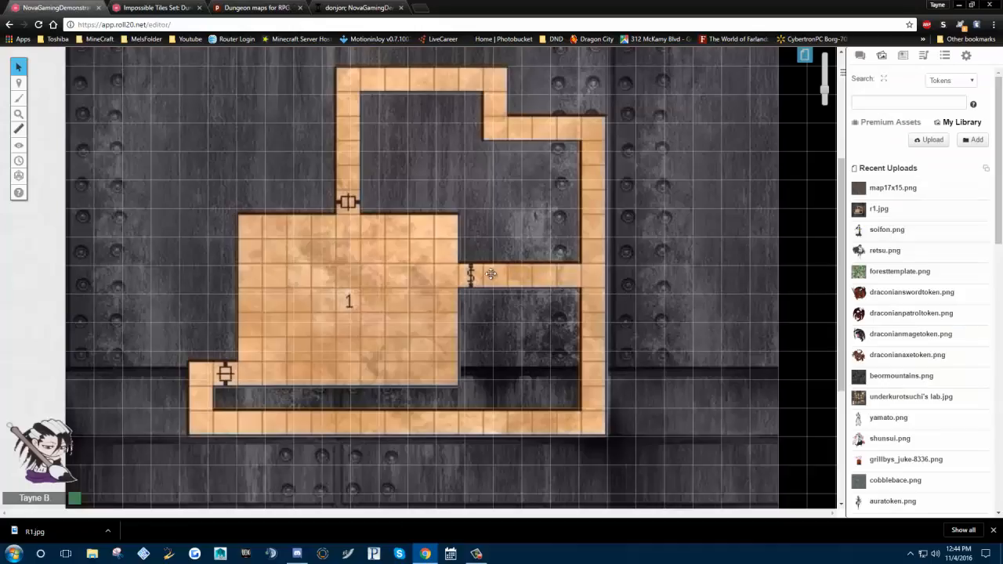
click(149, 8)
click(255, 7)
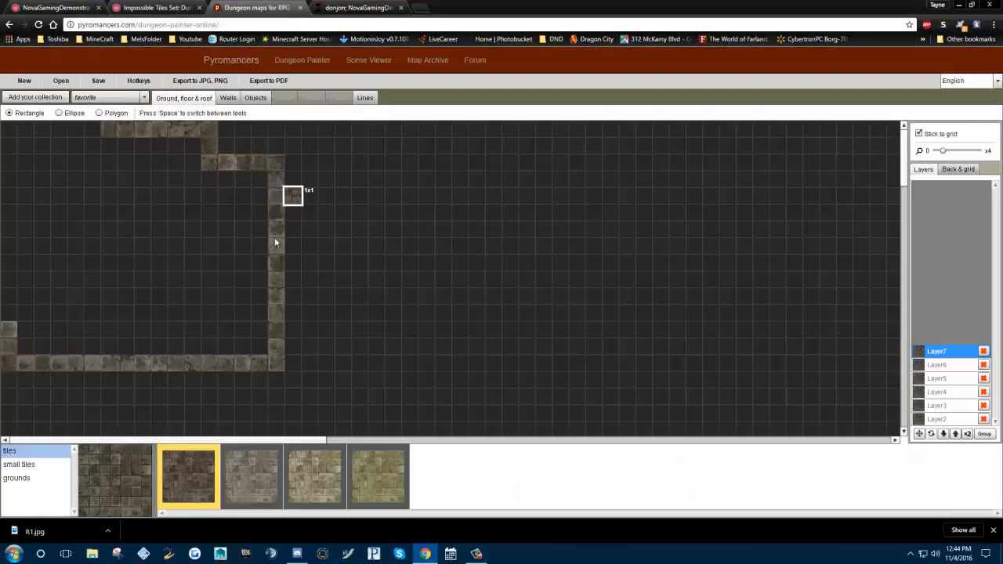
click(93, 7)
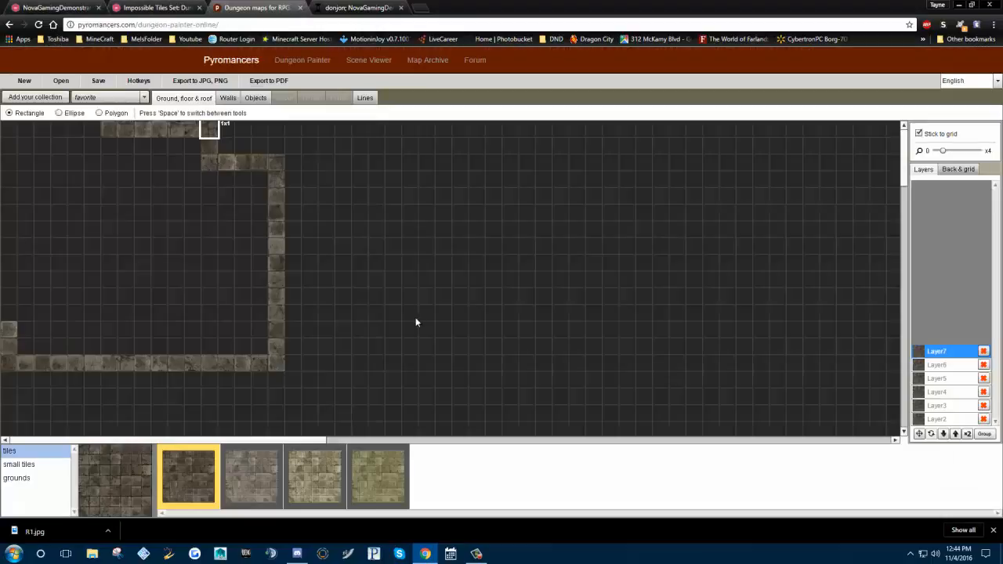
click(252, 8)
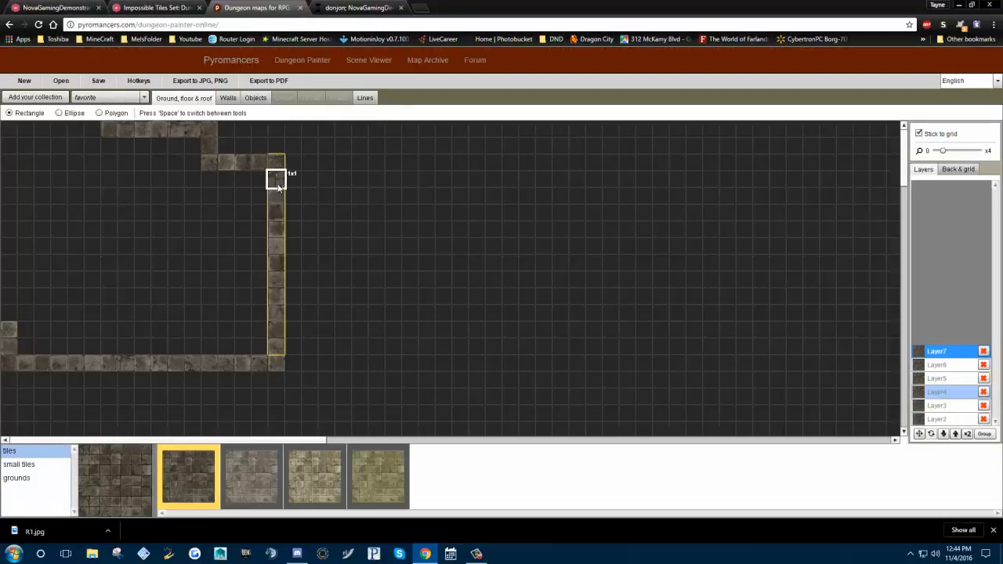
key(ctrl+1)
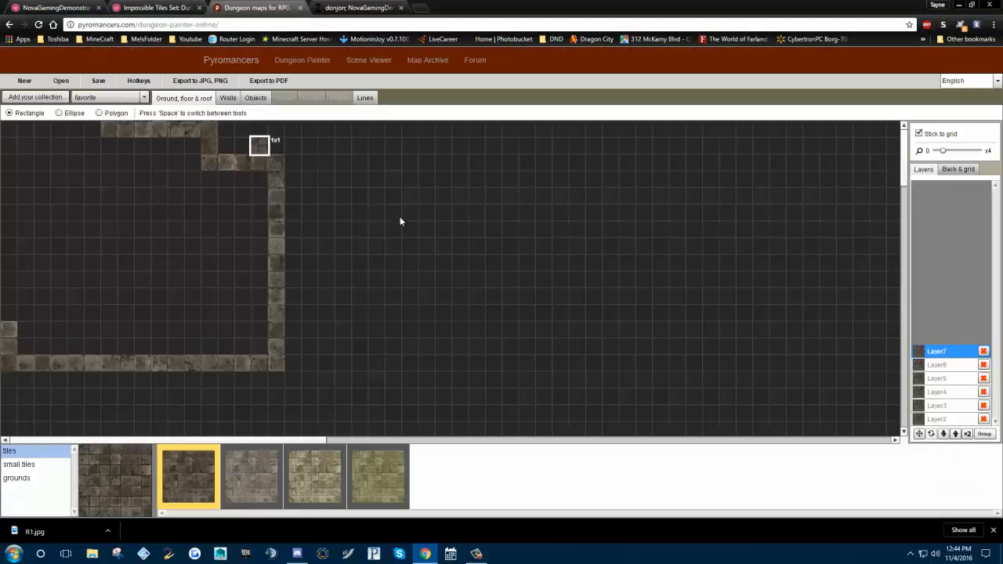
click(258, 8)
drag(264, 266, 191, 264)
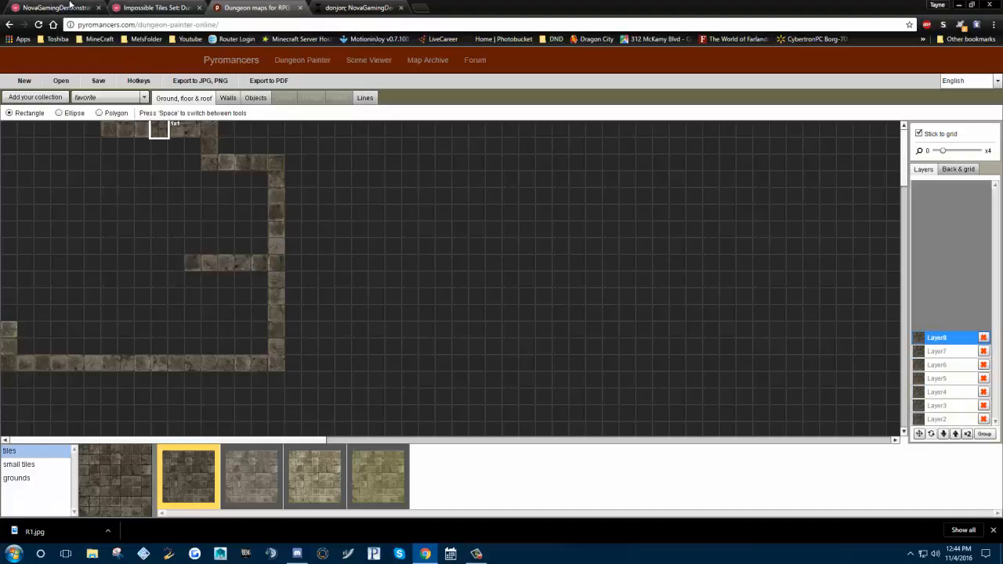
Check the upper door corridor on the Roll20 map and paint a matching five-cell column down from the top row's left end
click(69, 7)
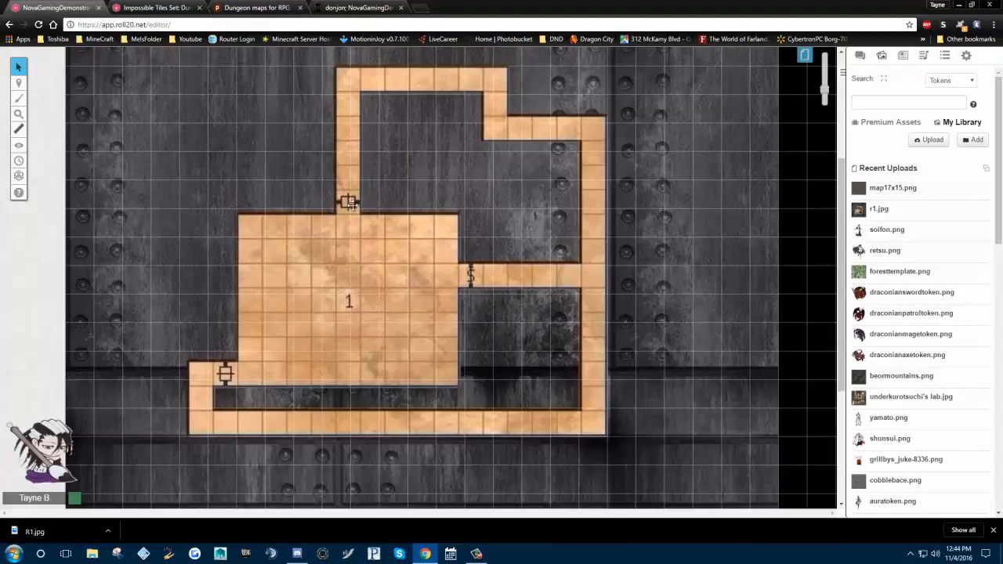
click(253, 7)
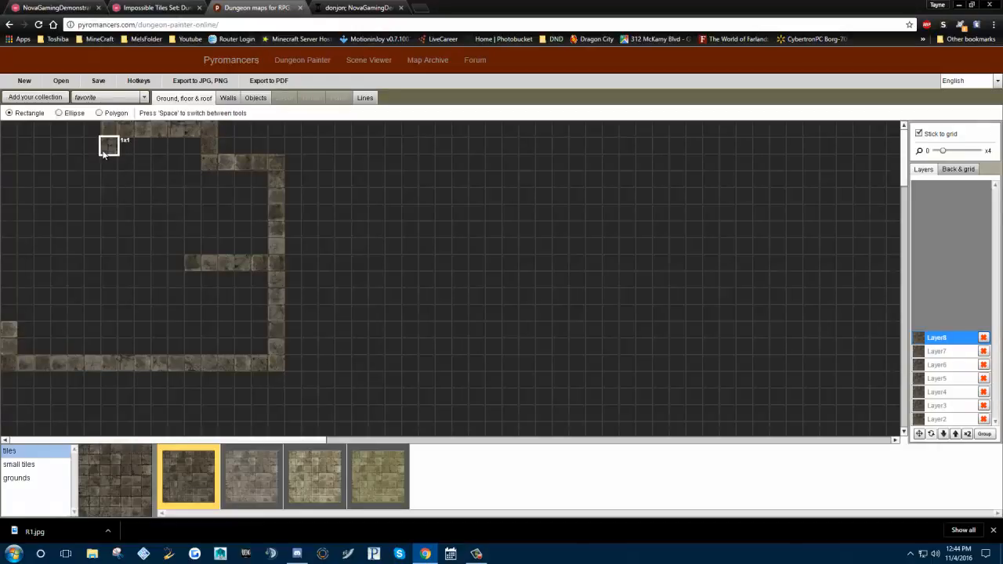
mouse_move(94, 220)
mouse_down()
mouse_move(118, 248)
mouse_move(100, 228)
mouse_move(106, 218)
mouse_up()
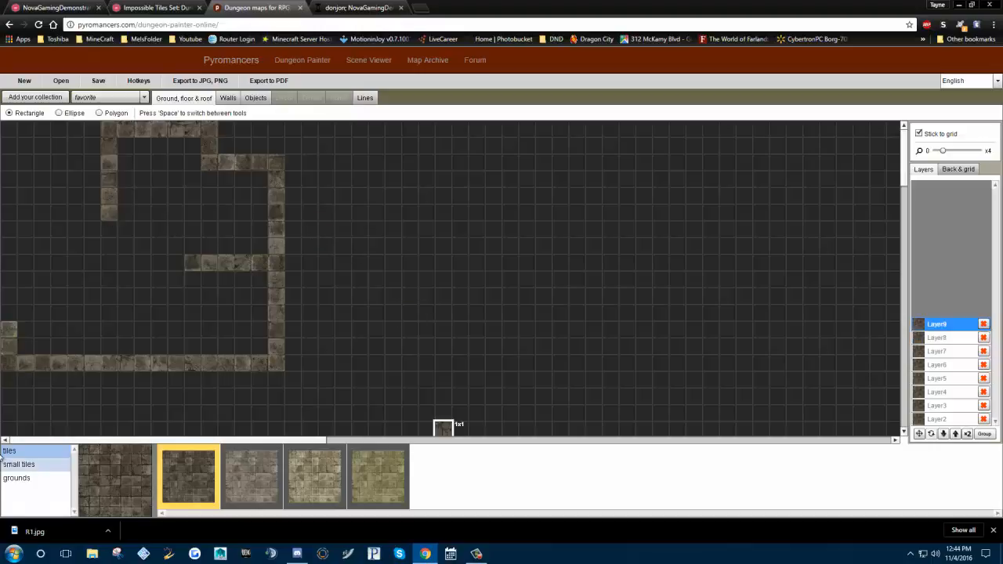
Check the lower-left door on the Roll20 map and paint one tile to the right of the short left column's top cell
click(24, 7)
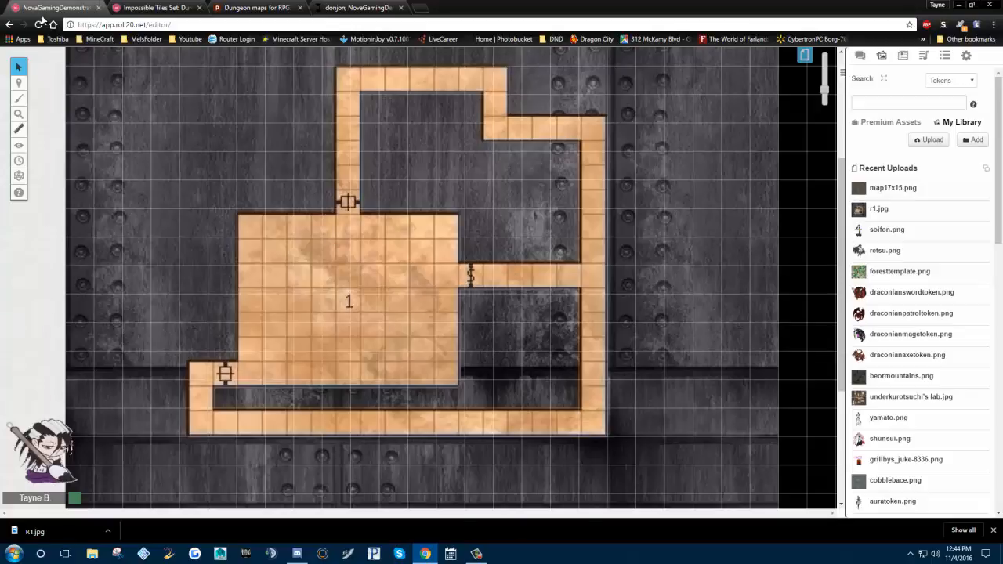
click(155, 8)
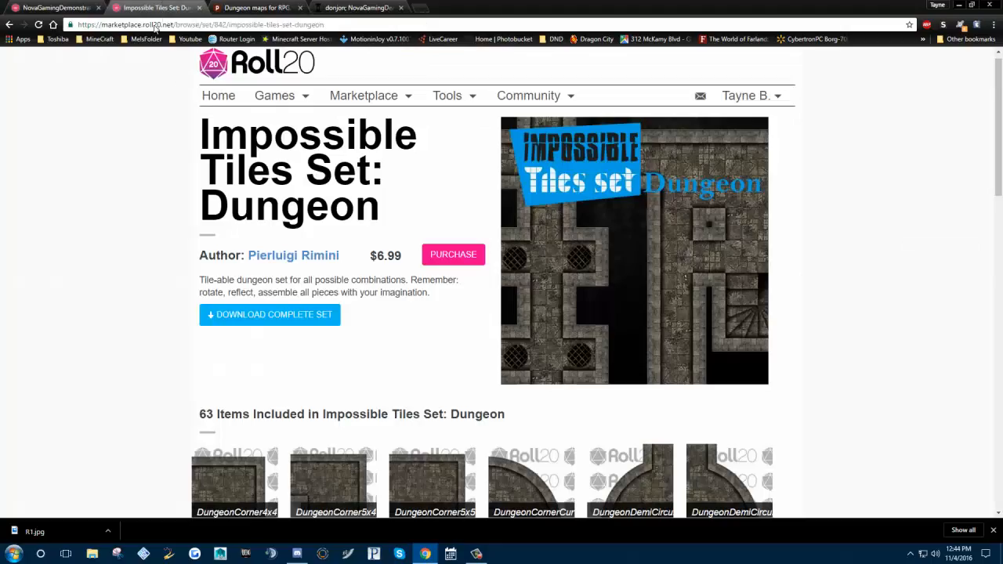
click(48, 7)
click(257, 8)
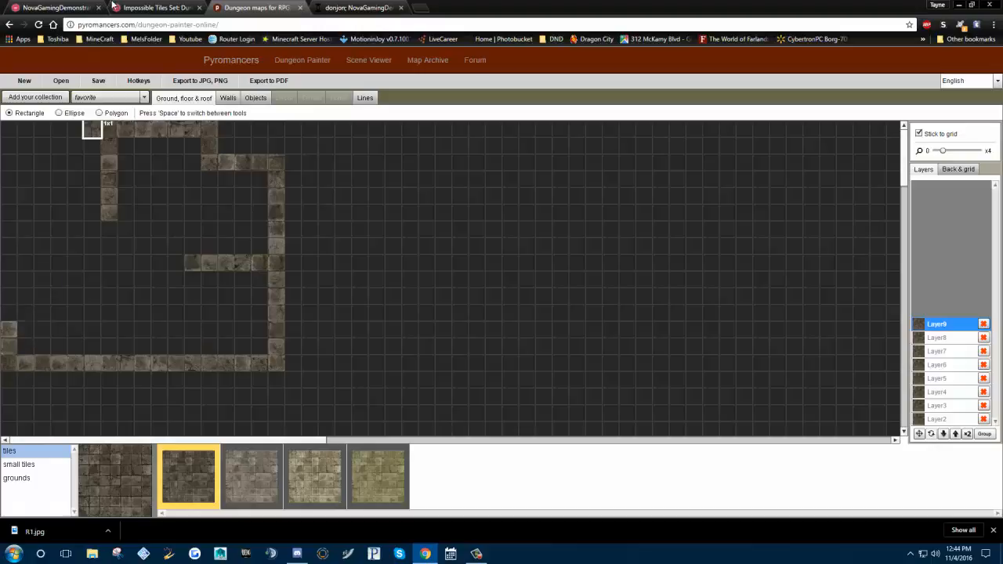
click(55, 7)
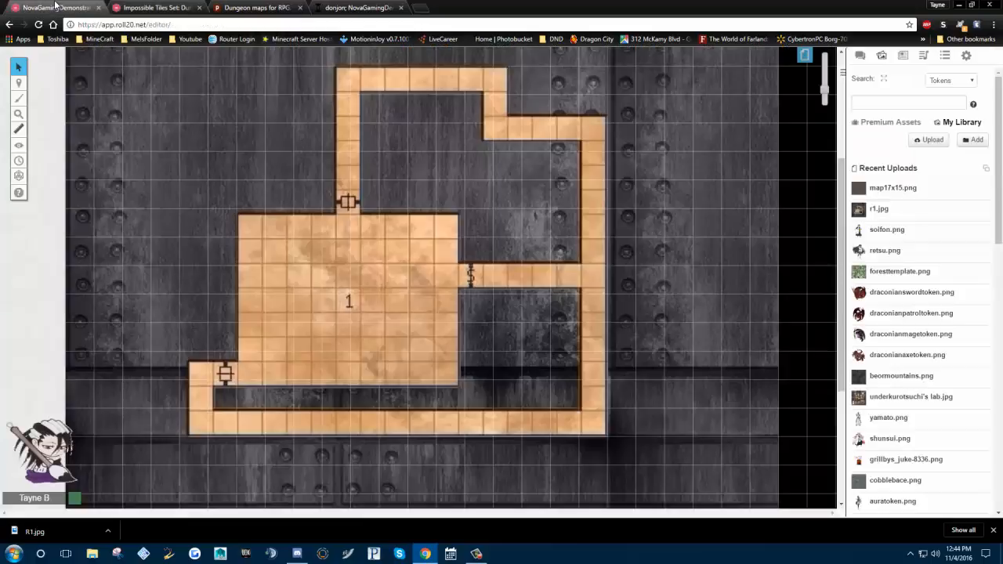
click(147, 4)
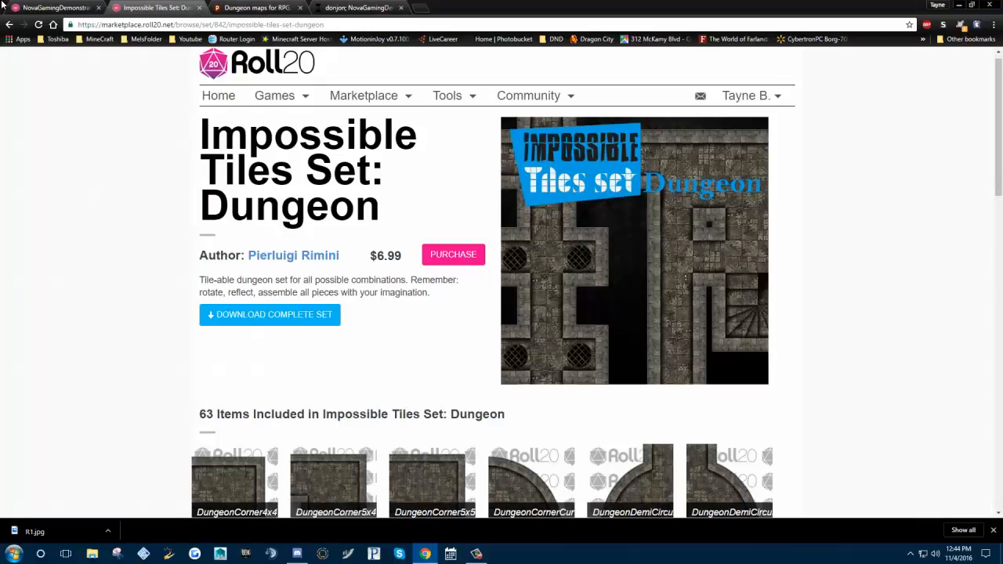
click(49, 6)
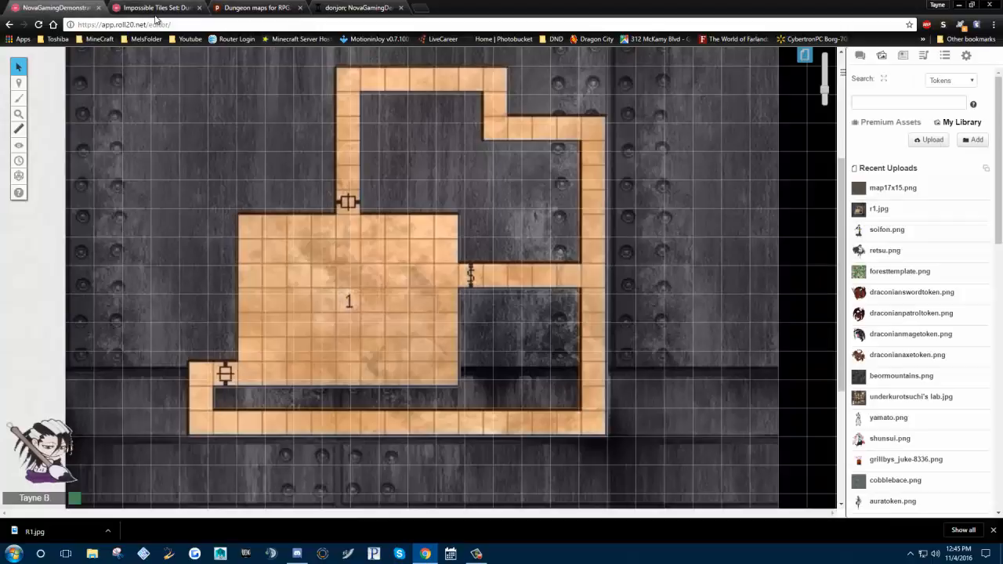
click(263, 7)
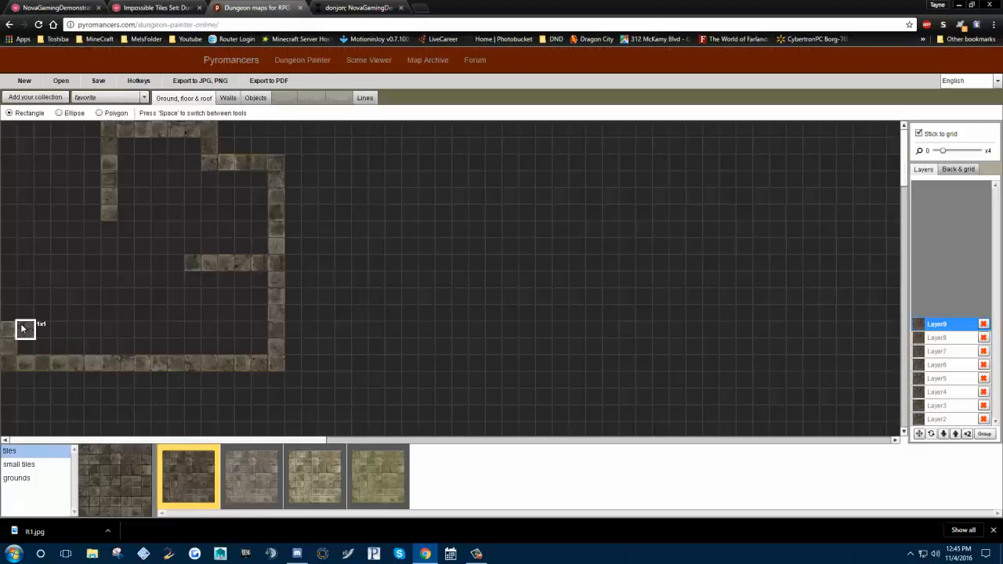
drag(22, 303, 27, 330)
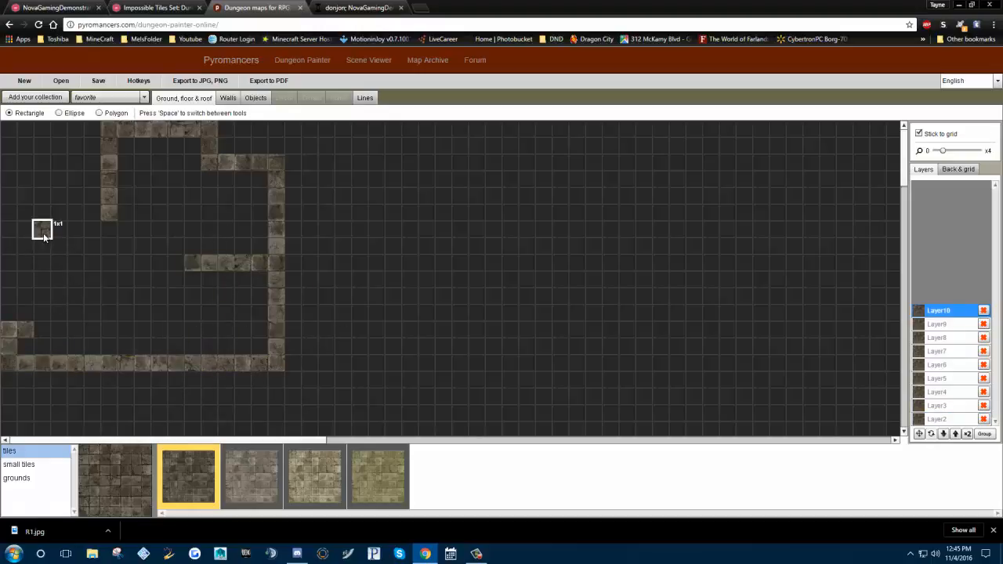
Fill room 1 with a block of tiles 9 cells wide and 7 cells high joining the corridors, and compare it with the Roll20 map
drag(44, 233, 176, 325)
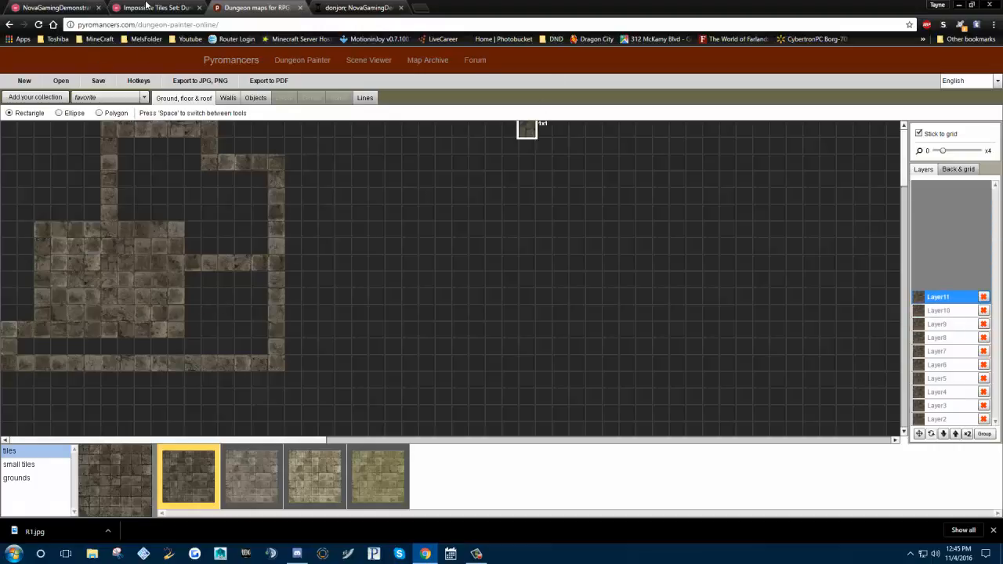
click(53, 7)
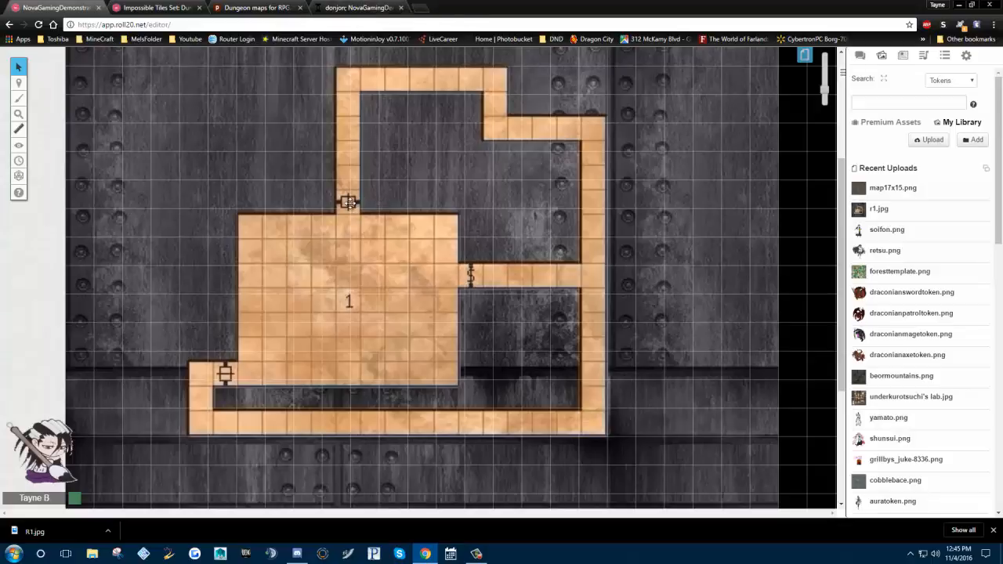
click(135, 6)
click(255, 7)
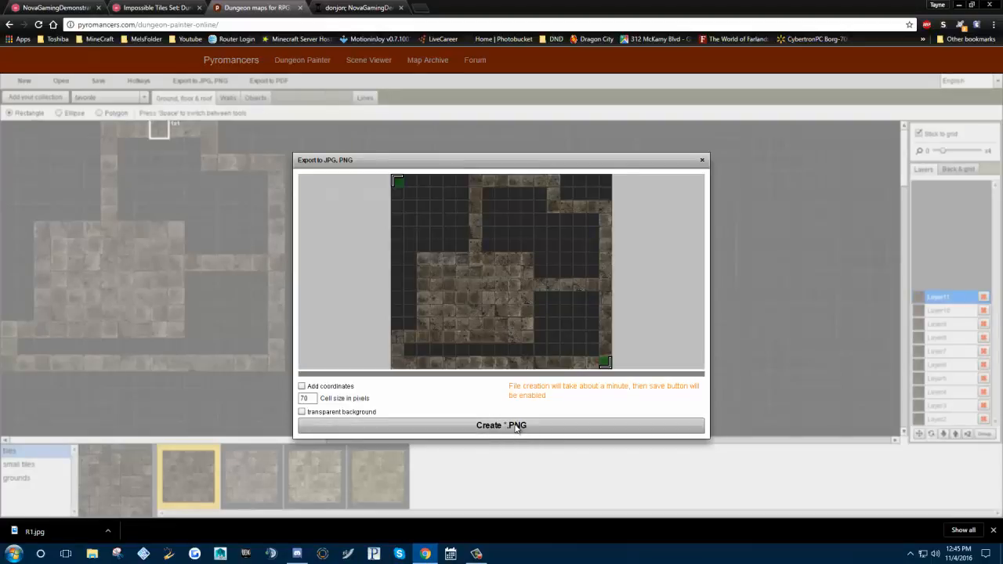
Recheck the Roll20 map and create a PNG export of the dungeon at 70 pixels per cell with a transparent background
click(64, 6)
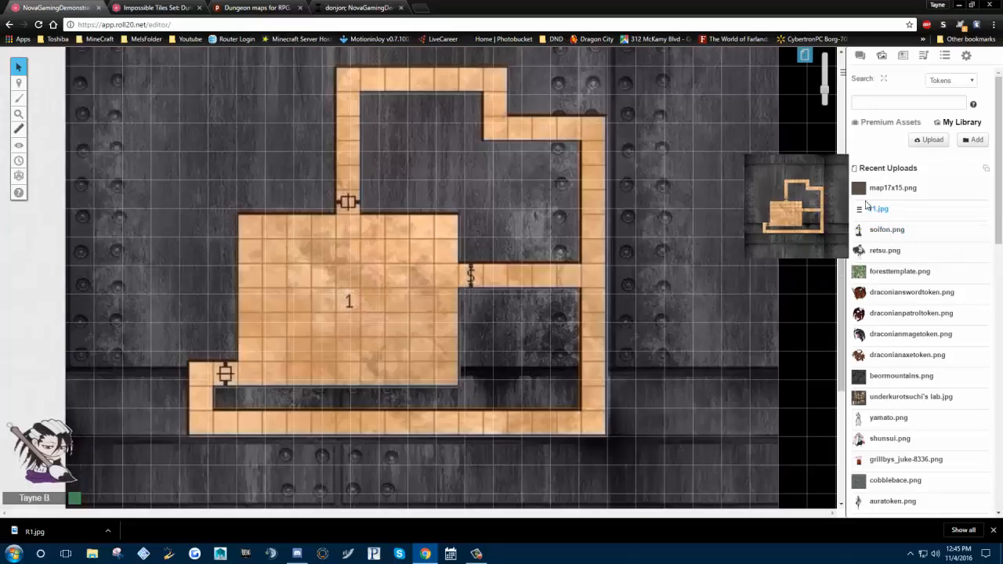
click(282, 7)
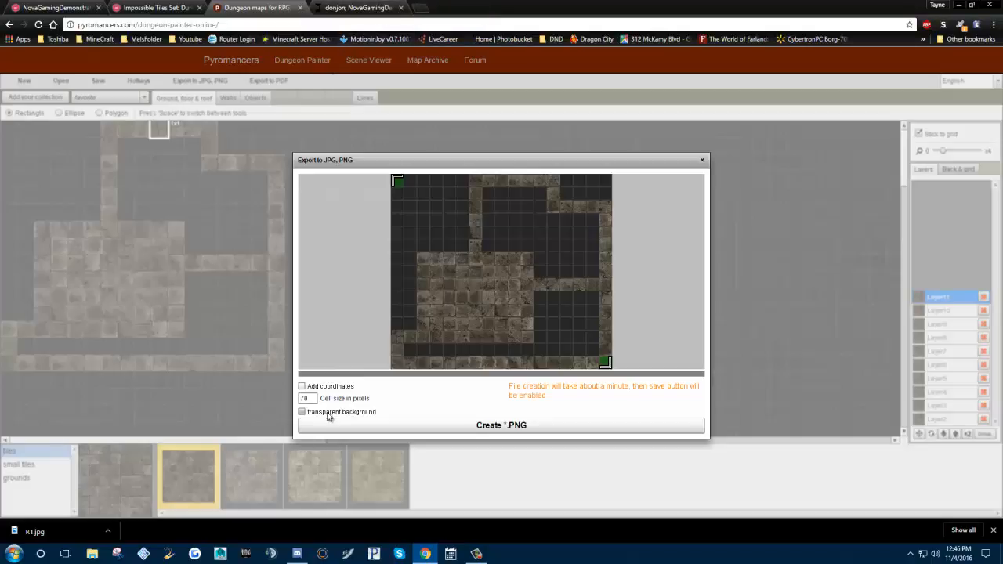
click(303, 413)
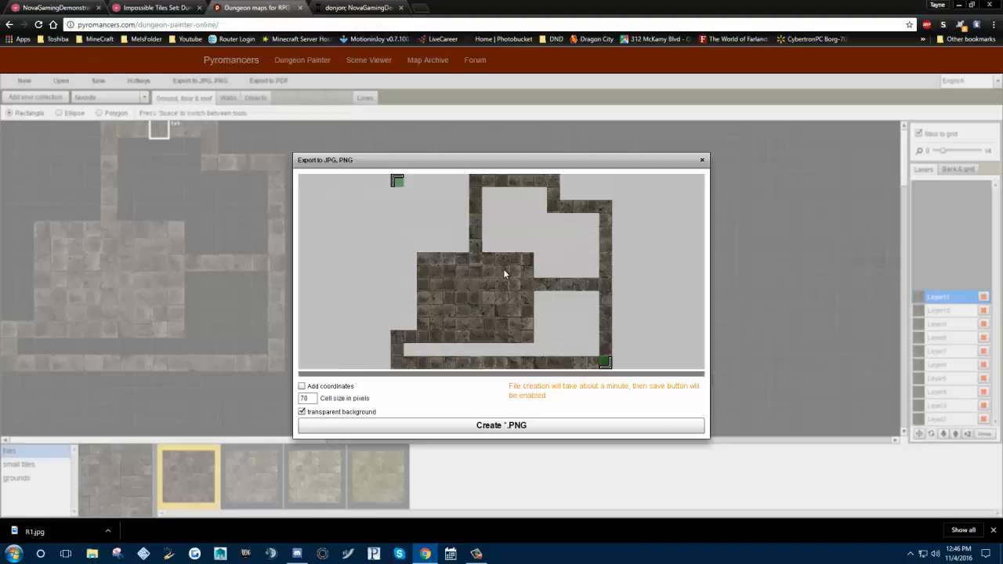
click(514, 427)
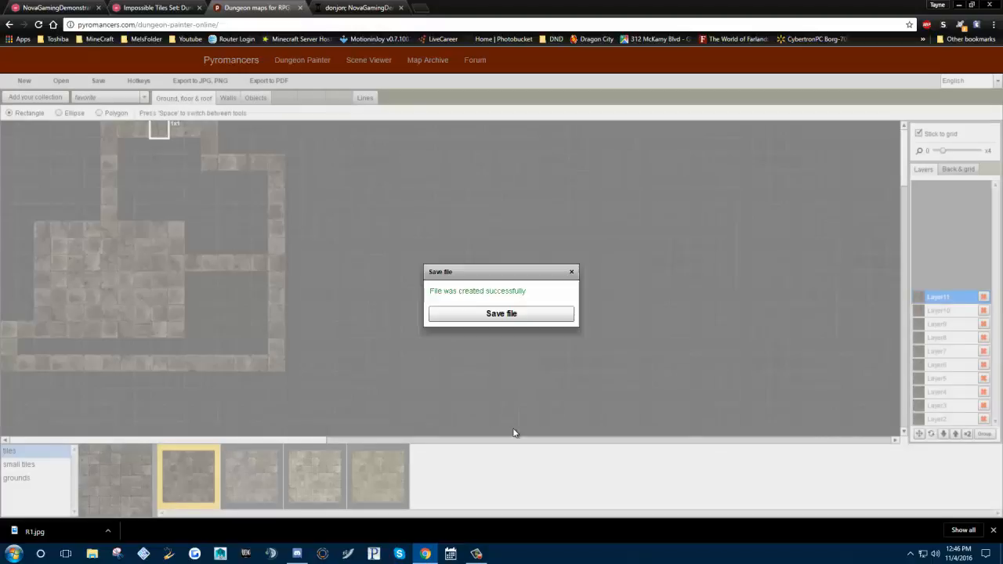
Save the exported PNG in the NovaGamingDemonstration folder, adding a 2 to the suggested file name map17x15.png
click(548, 313)
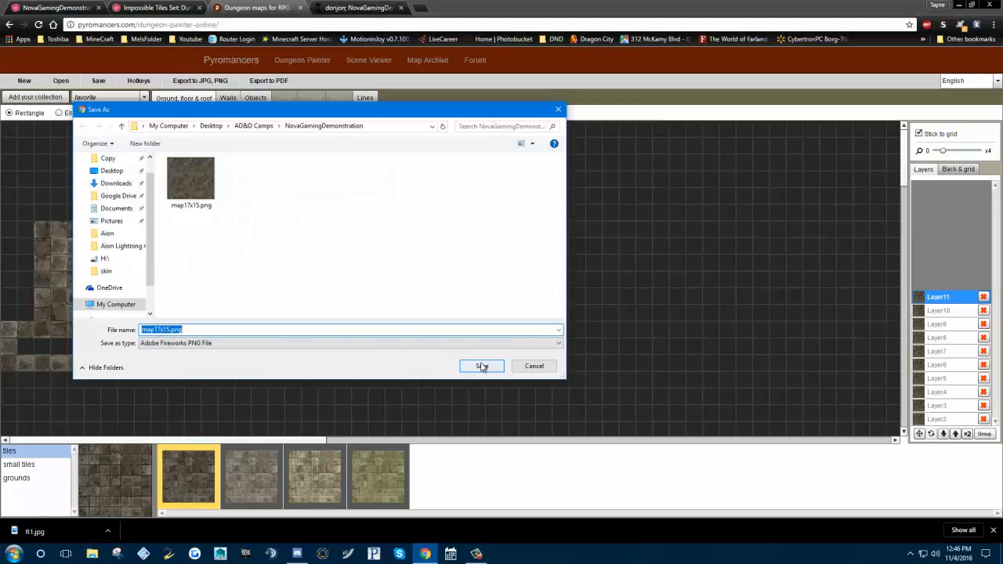
click(193, 329)
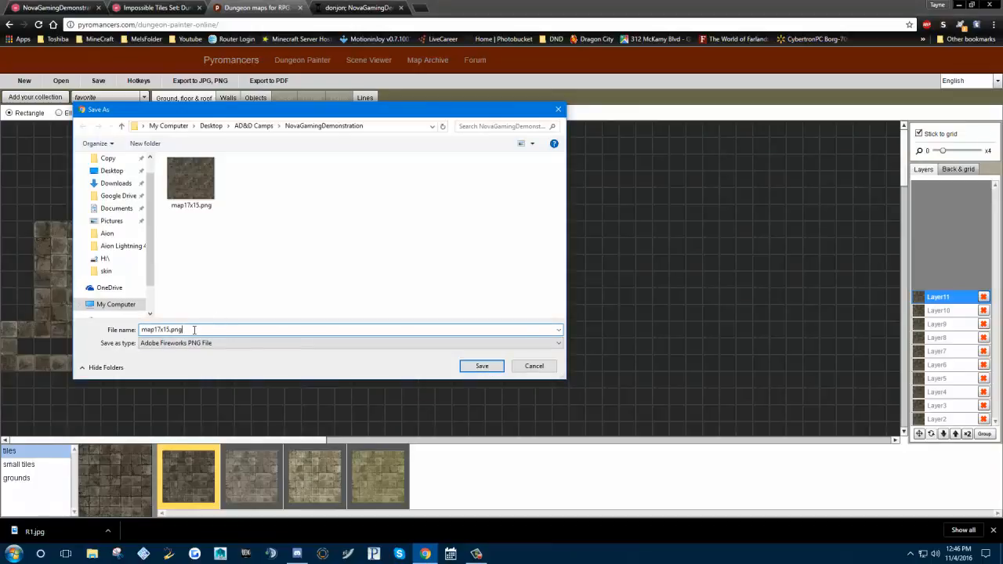
key(Left)
key(Left)
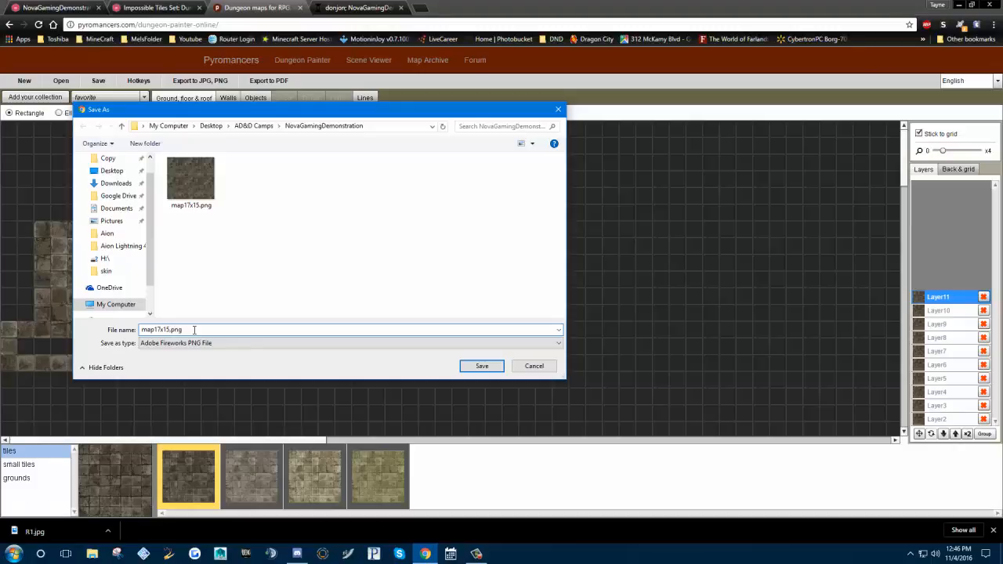
text(2)
key(Return)
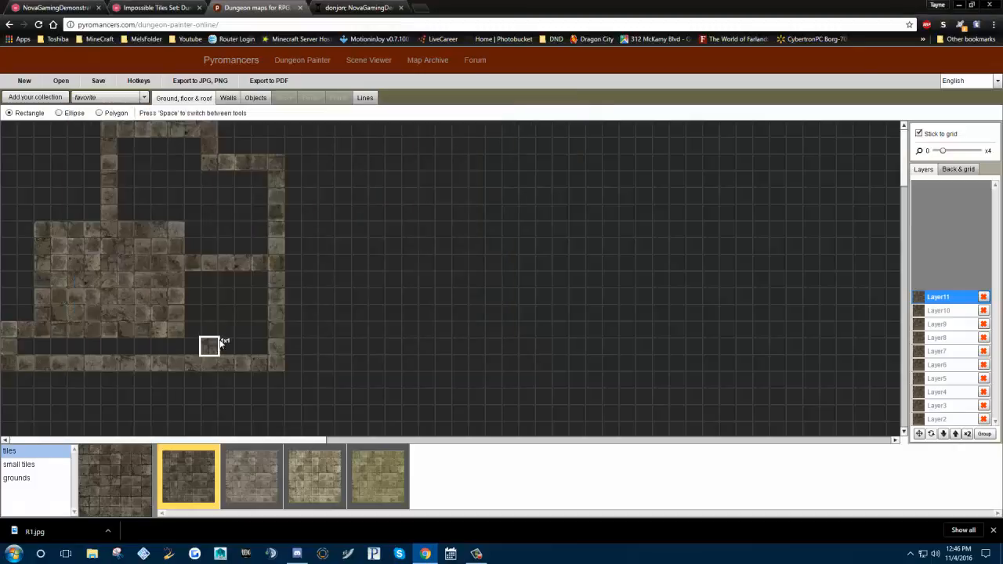
Switch to Roll20 and upload map17x152.png from the NovaGamingDemonstration folder to the art library
click(52, 7)
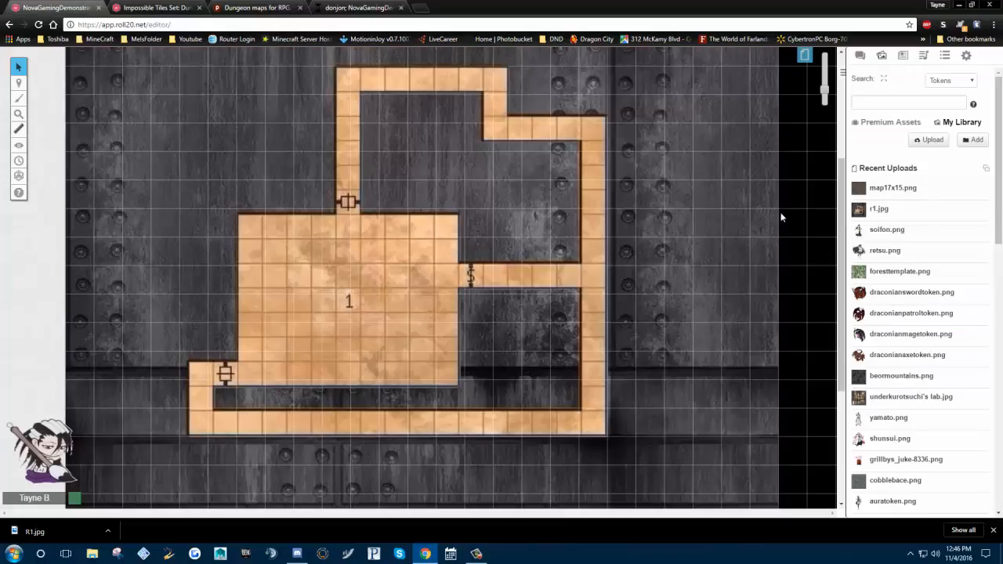
click(931, 140)
click(511, 270)
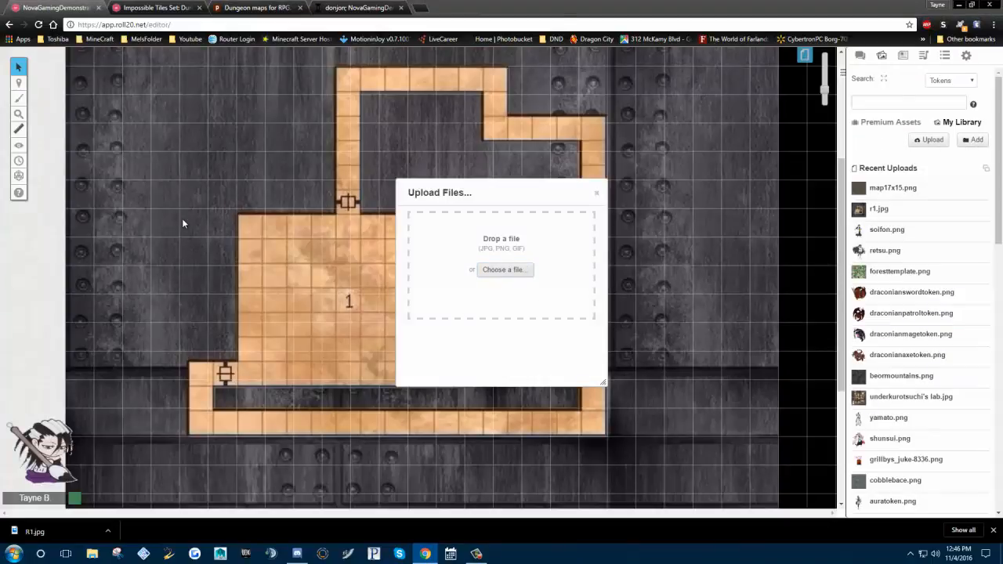
click(249, 184)
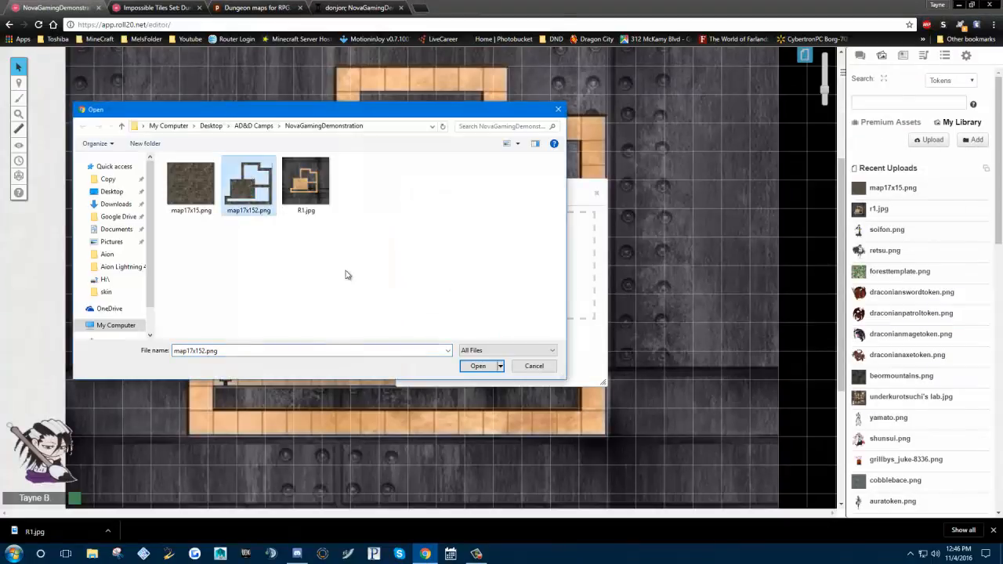
click(486, 367)
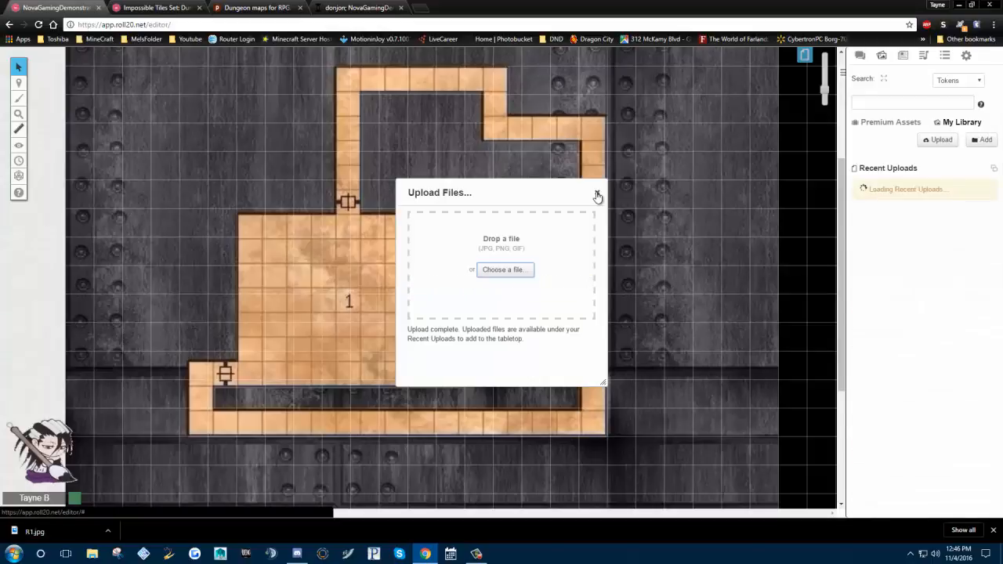
click(597, 195)
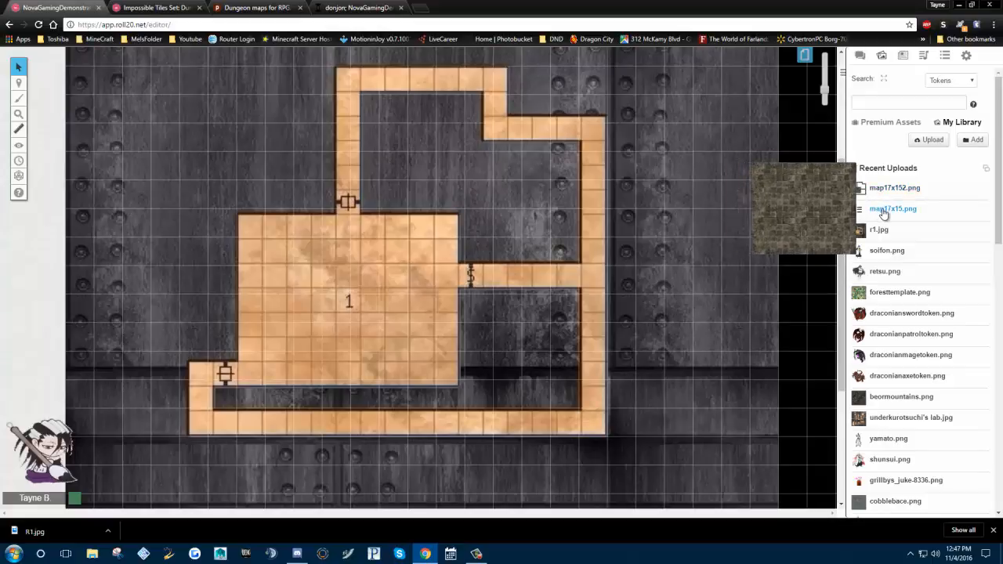
Place map17x15.png just above room 1 on the map and set its dimensions to 17 by 15 pixels
drag(884, 213, 393, 179)
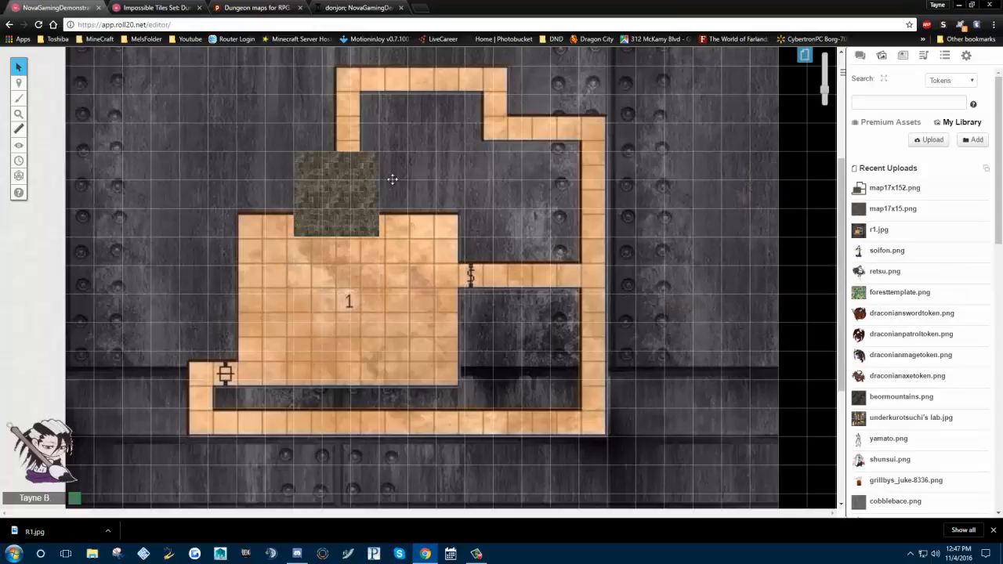
click(345, 188)
right_click(336, 188)
mouse_move(361, 178)
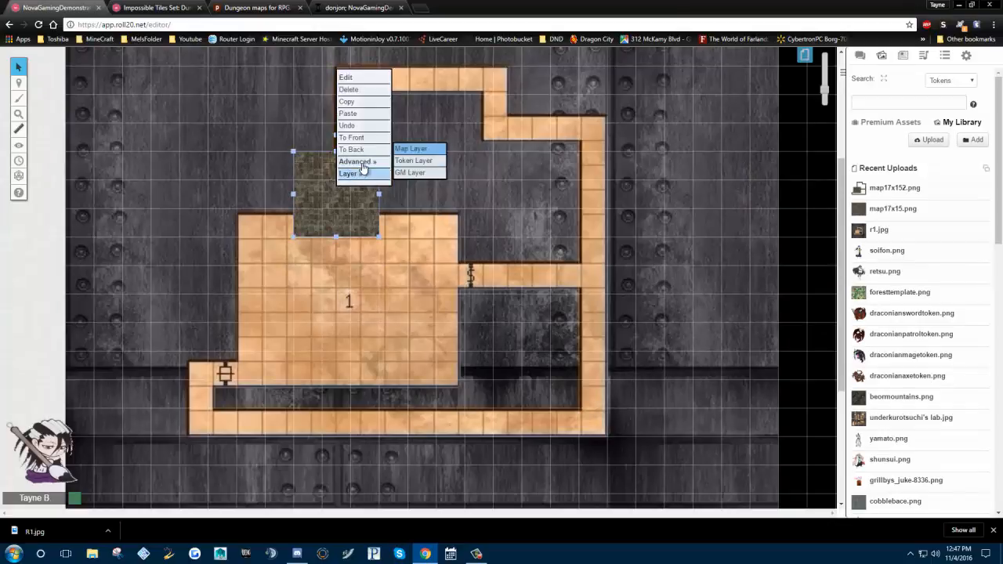
click(424, 196)
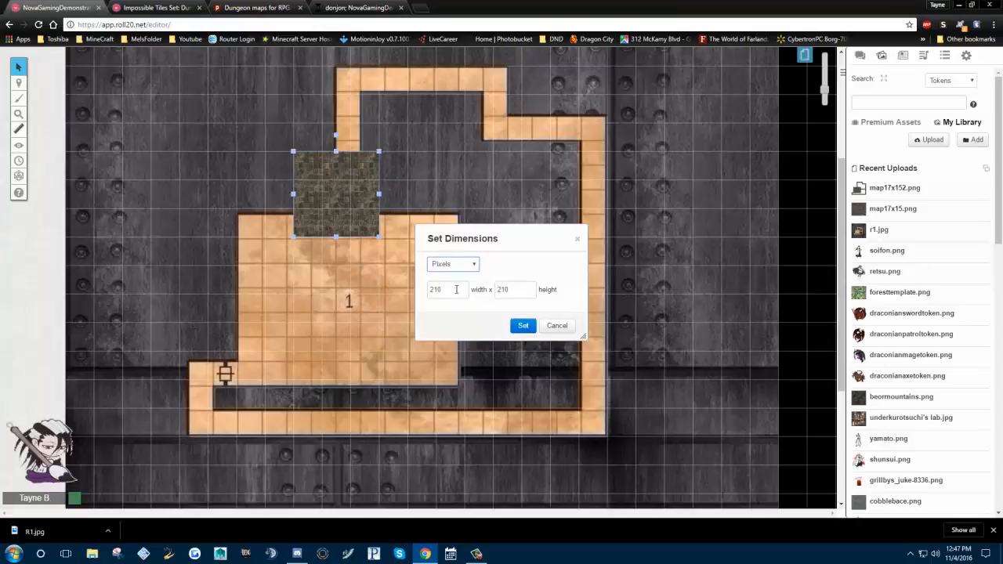
drag(456, 289, 411, 283)
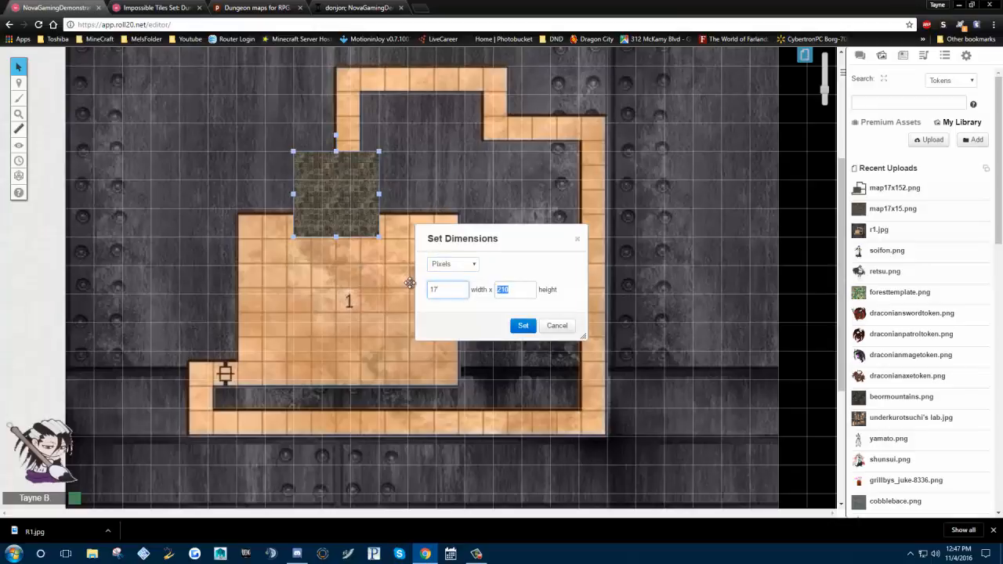
key(Tab)
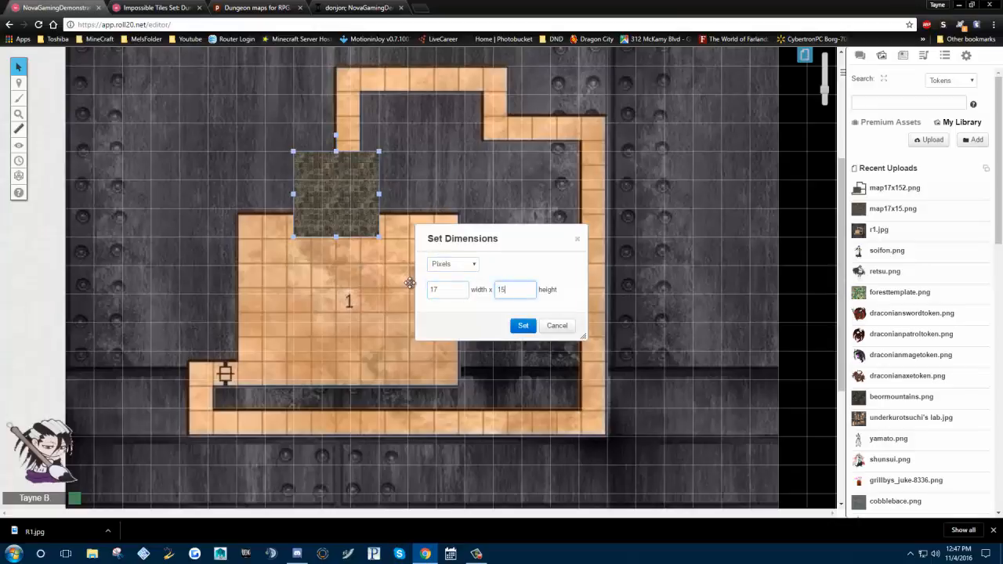
click(521, 325)
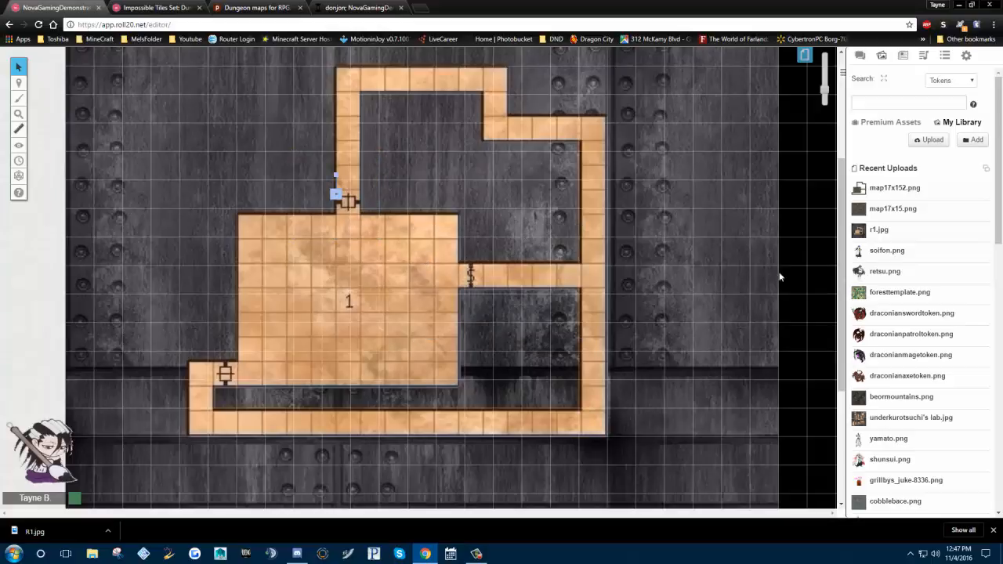
Resize the placed map17x15.png image to 17 units wide and 15 units high
right_click(335, 196)
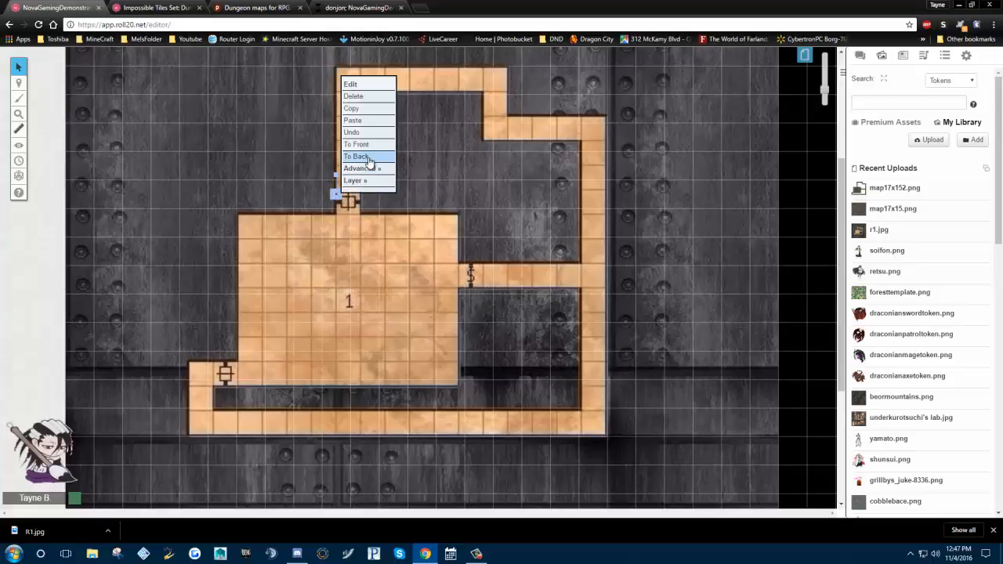
mouse_move(376, 168)
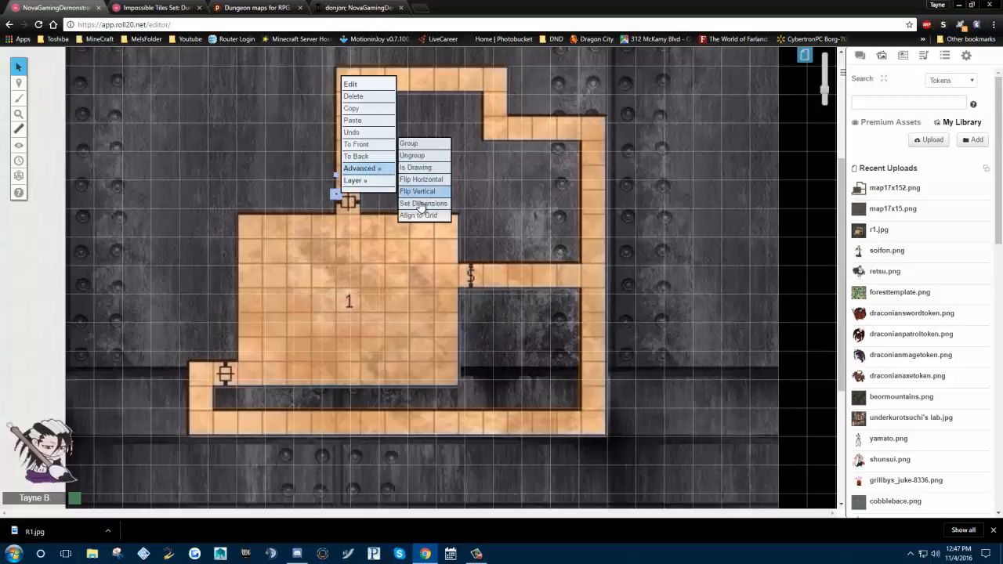
click(423, 203)
click(452, 263)
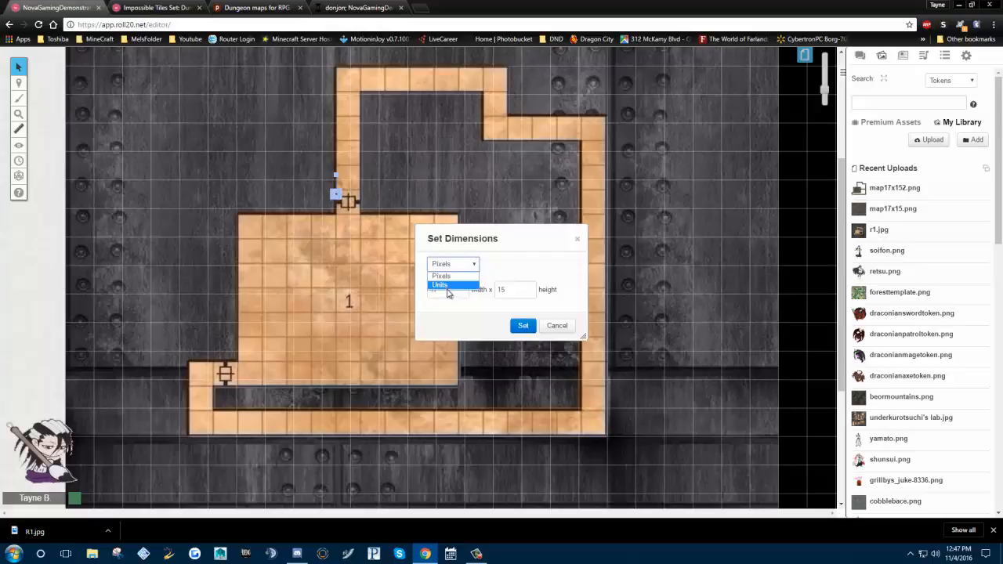
click(445, 285)
drag(430, 289, 531, 286)
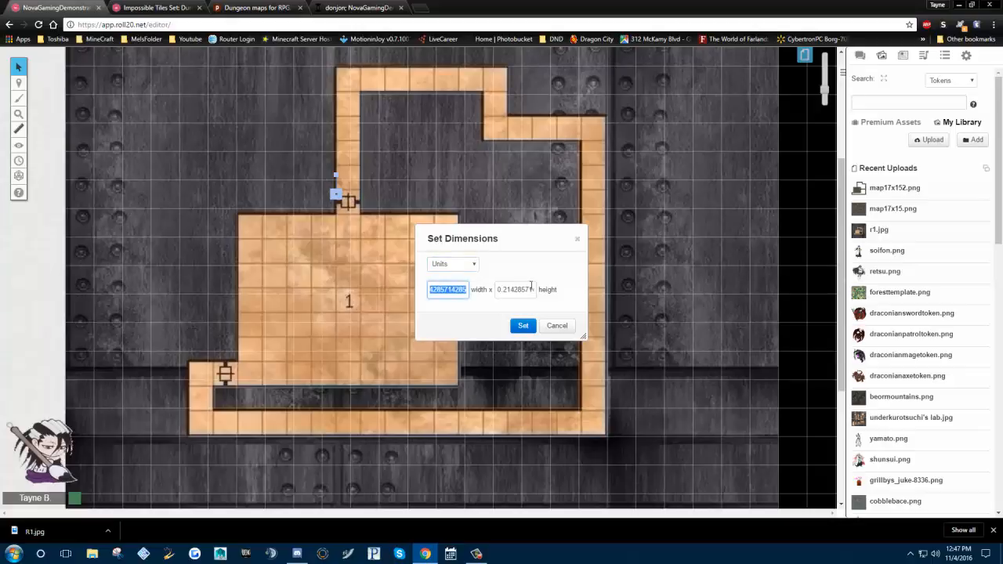
text(17)
key(Tab)
text(1)
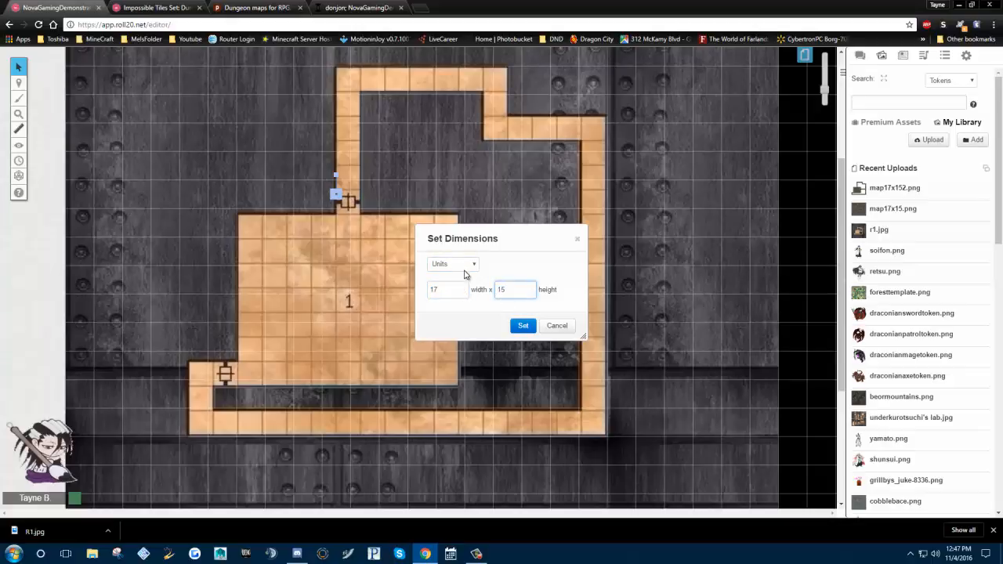
click(523, 326)
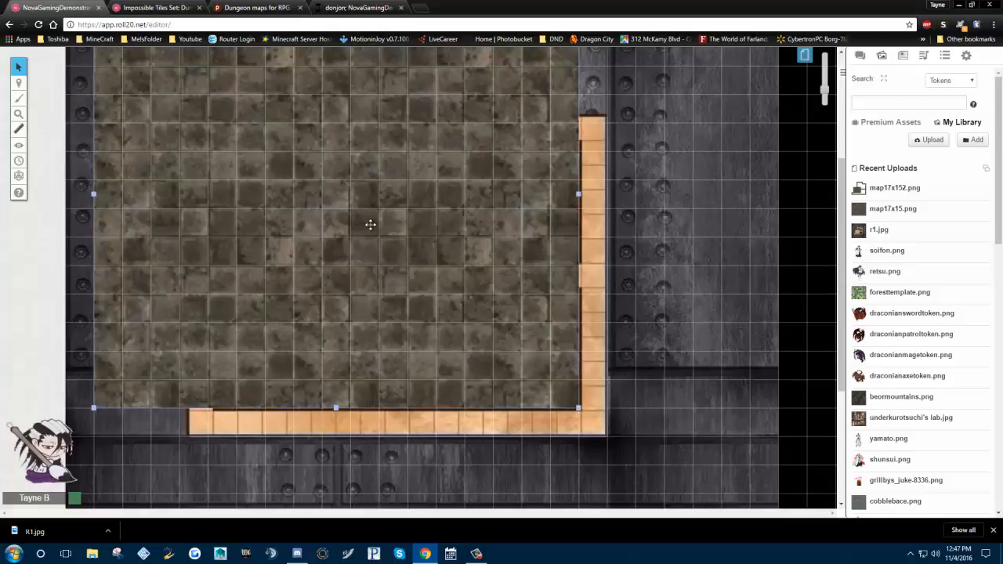
Reposition the enlarged tile image over the dungeon layout and check its coverage of the corridors
drag(392, 179, 424, 210)
scroll(680, 233, up, 2)
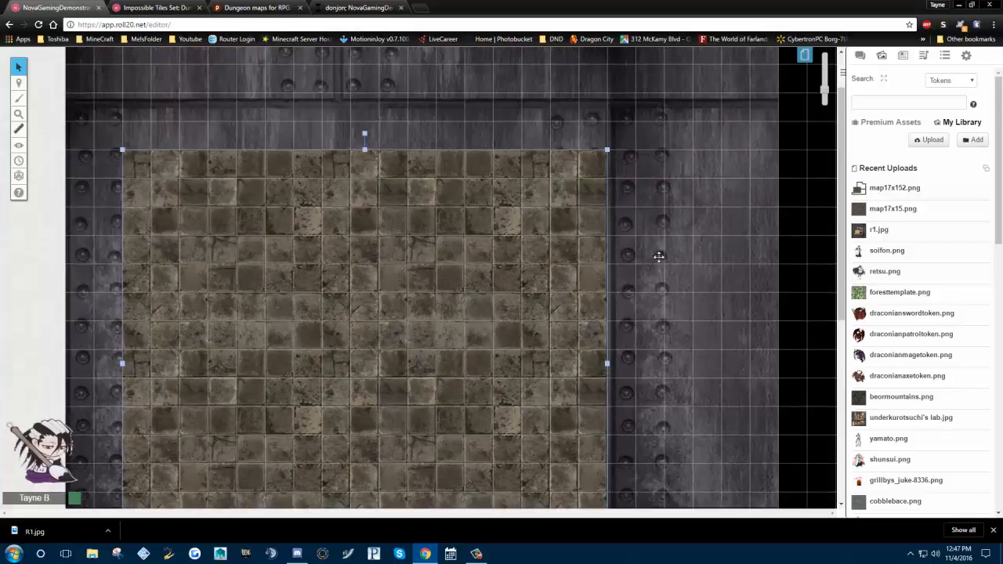
drag(511, 256, 484, 251)
scroll(638, 230, down, 2)
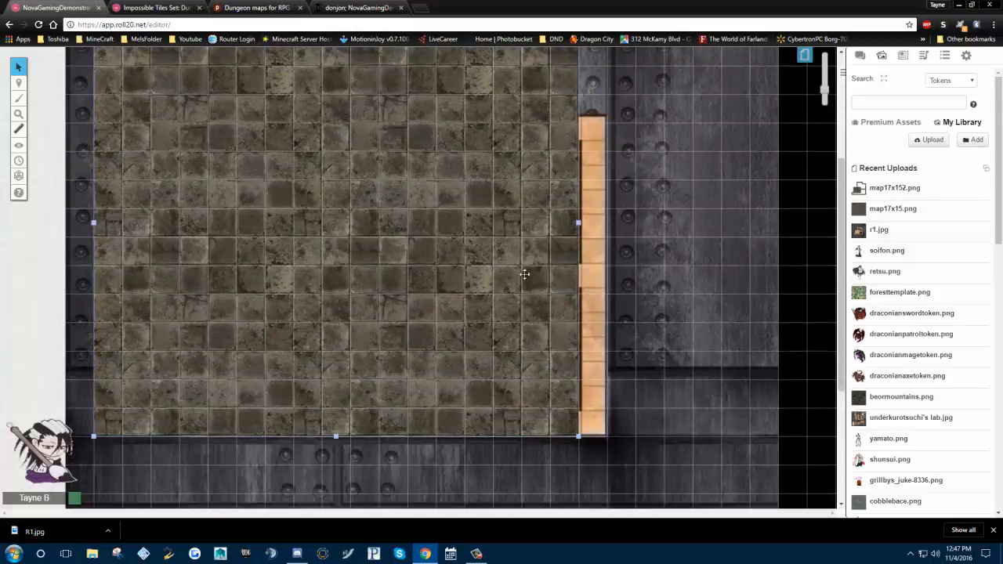
drag(523, 285, 577, 322)
click(687, 250)
scroll(545, 221, up, 3)
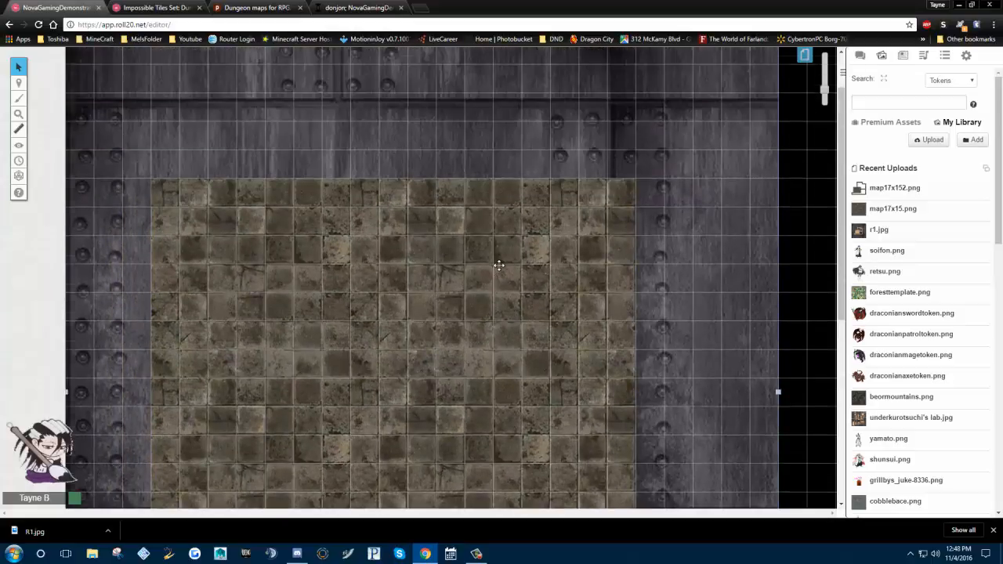
scroll(499, 266, down, 3)
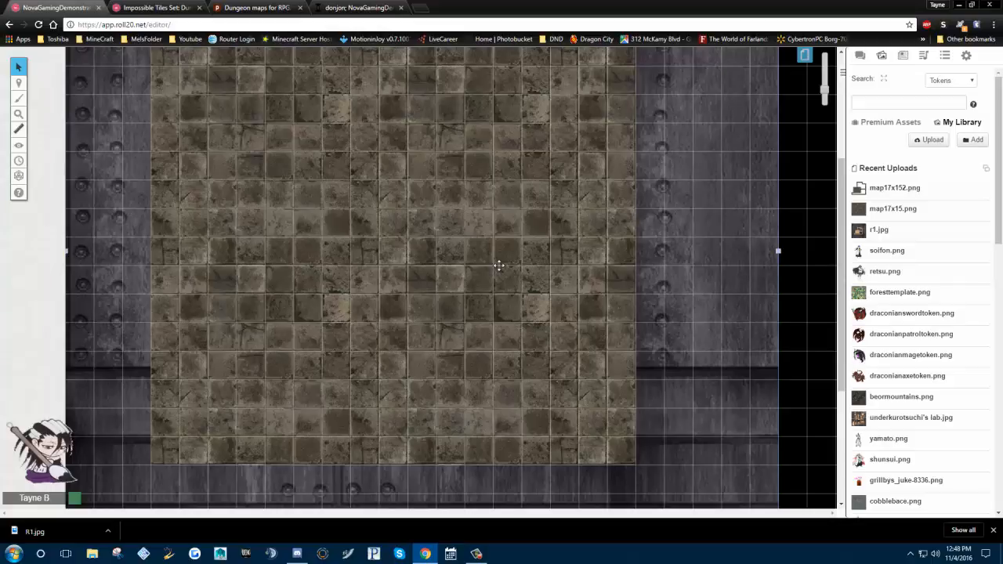
Compare the donjon map with the Dungeon Painter layout, and delete the solid tile image from the Roll20 page
click(352, 7)
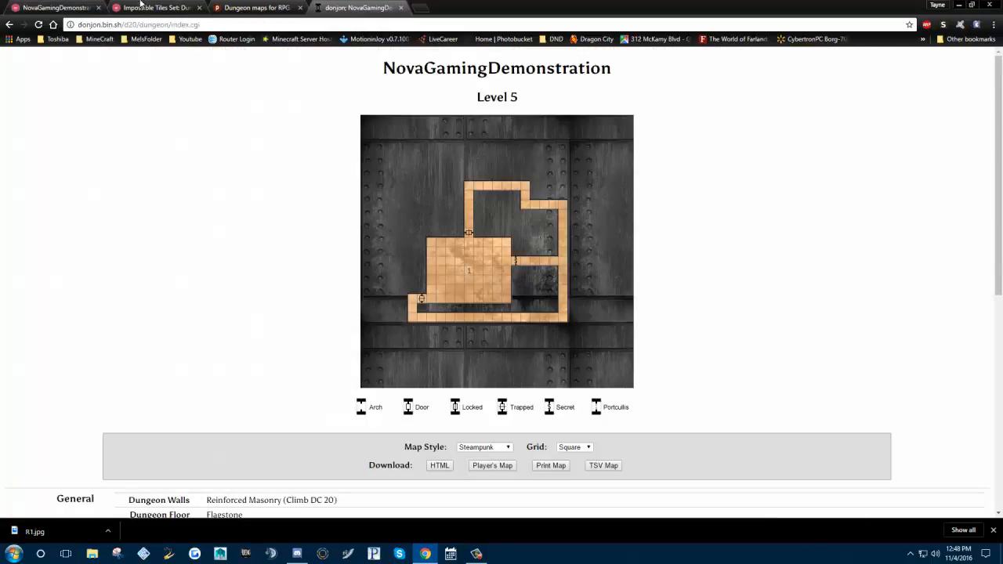
click(267, 7)
click(360, 7)
click(288, 6)
click(373, 7)
click(256, 8)
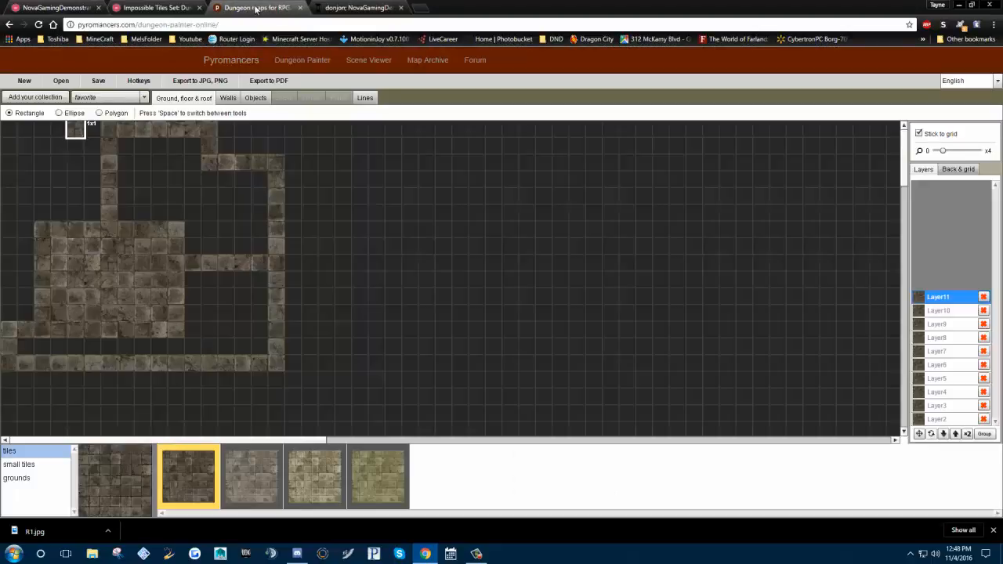
click(51, 8)
click(400, 225)
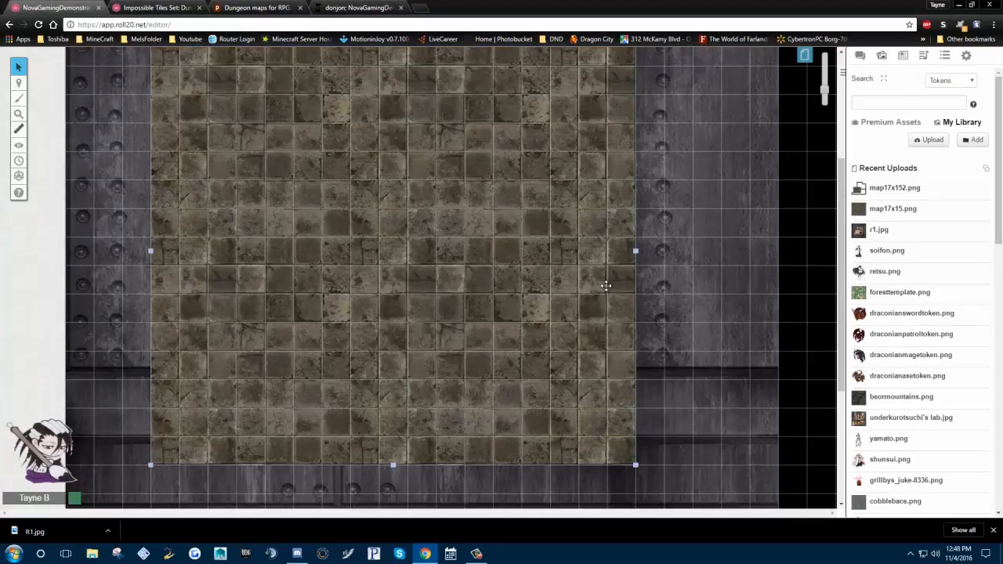
key(Delete)
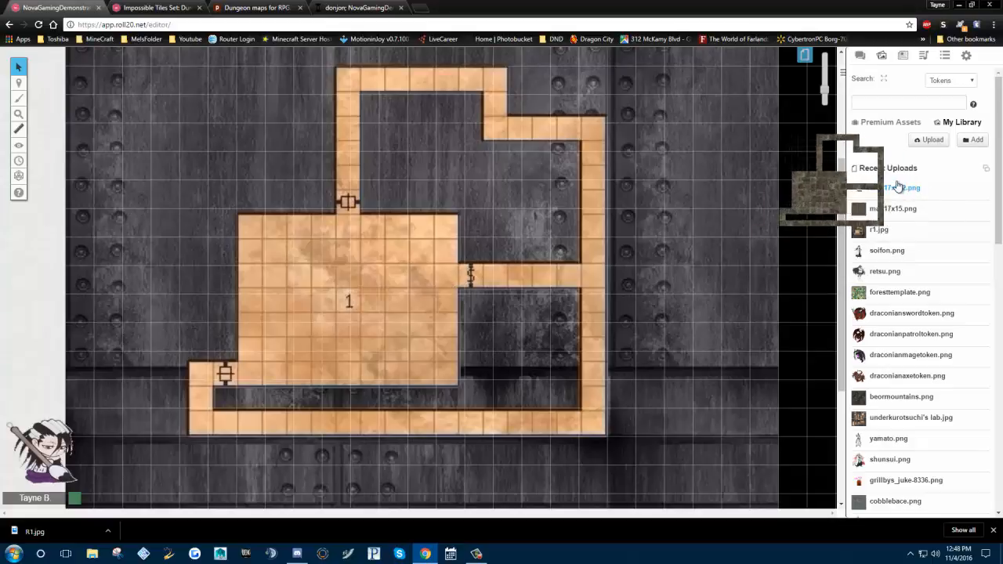
Place the transparent map17x152.png from the recent uploads over room 1 on the Roll20 map and select it
mouse_move(881, 192)
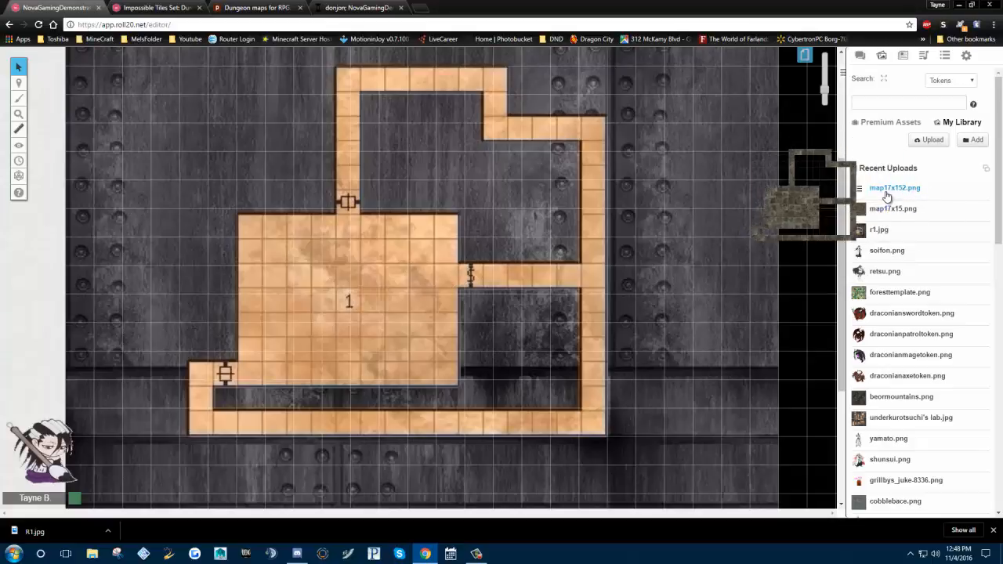
drag(892, 192, 372, 238)
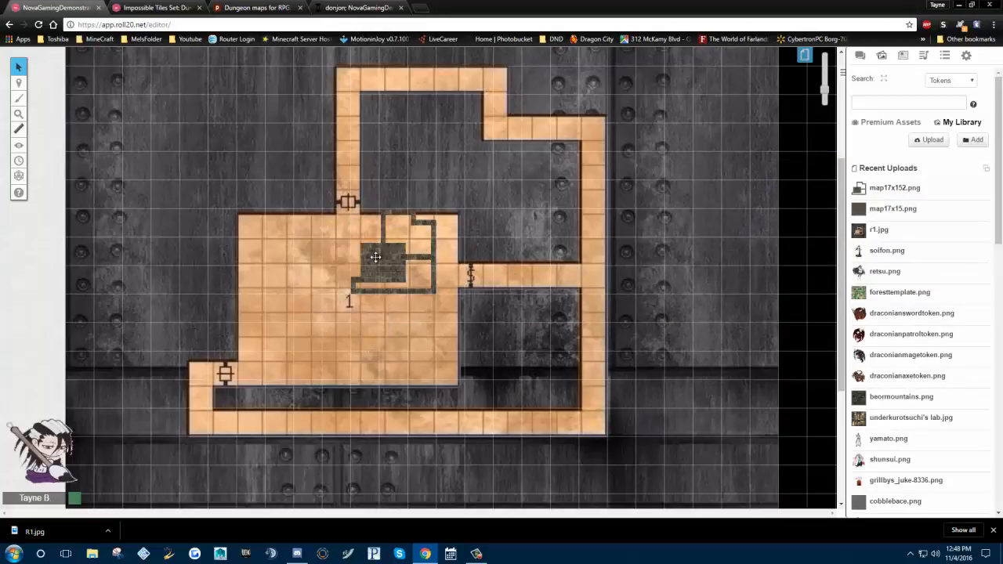
right_click(389, 263)
mouse_move(409, 250)
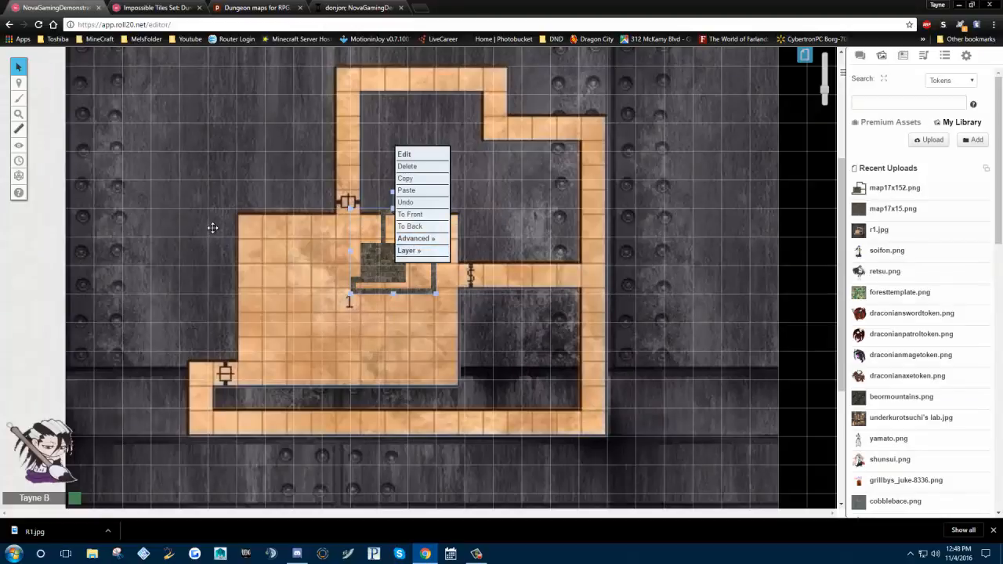
click(368, 260)
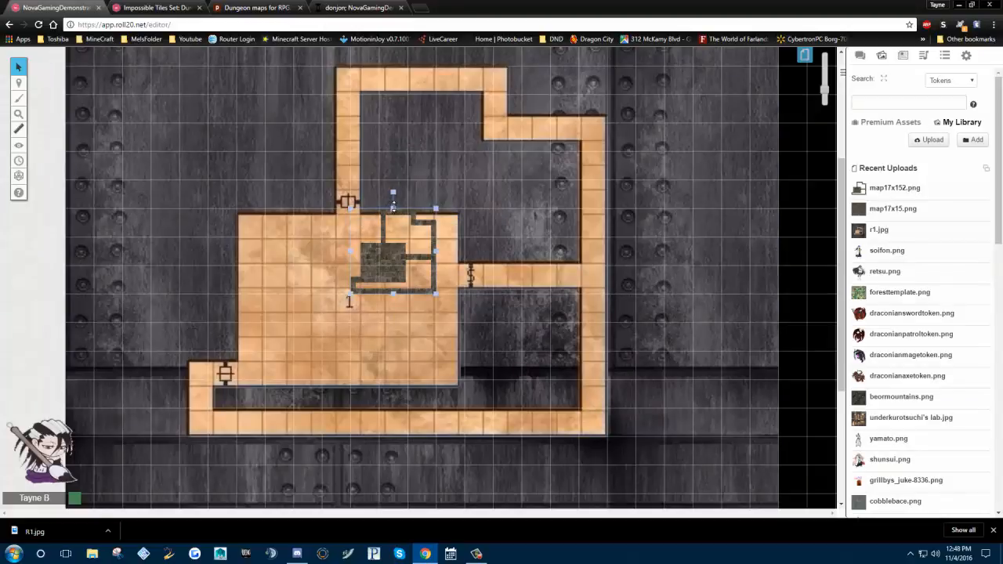
Stretch the placed map17x152.png on all four sides to cover the original dungeon layout, and inspect the alignment
drag(392, 206, 393, 65)
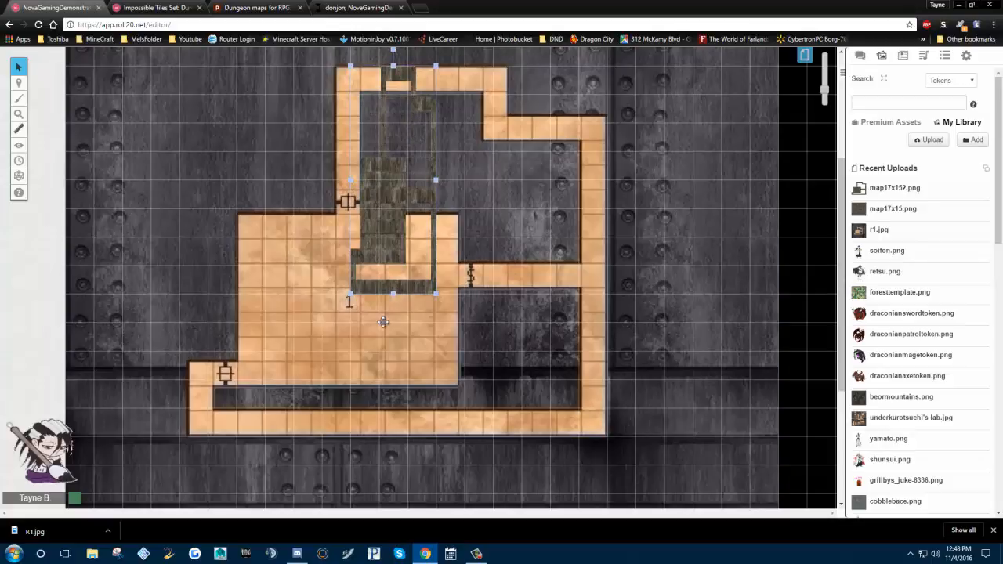
drag(394, 295, 395, 435)
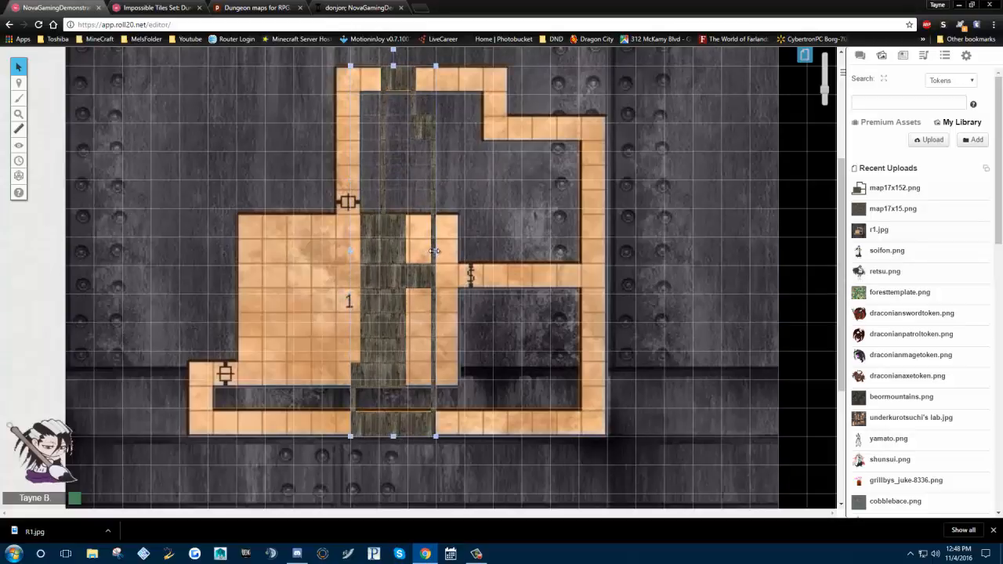
drag(435, 251, 607, 250)
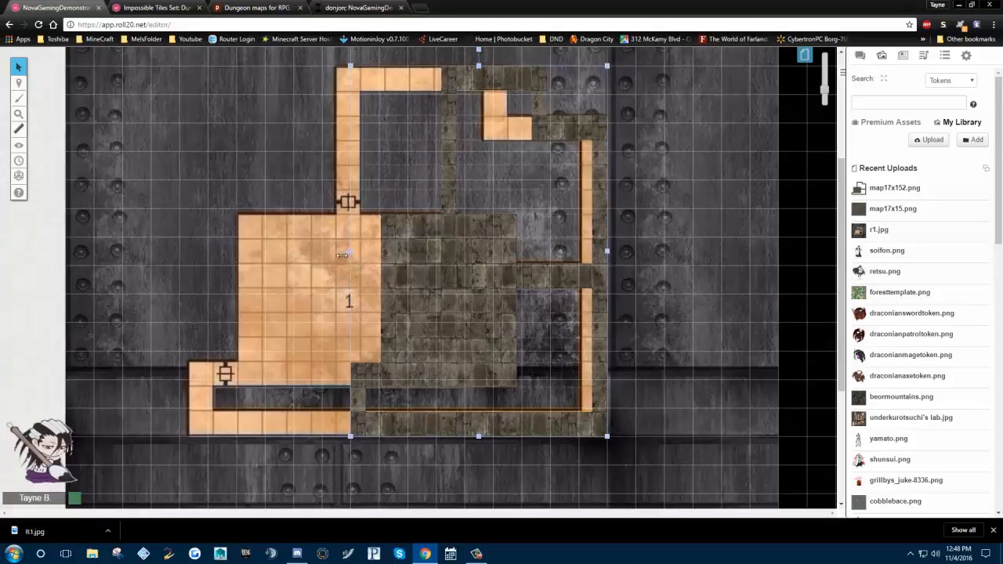
drag(343, 256, 174, 254)
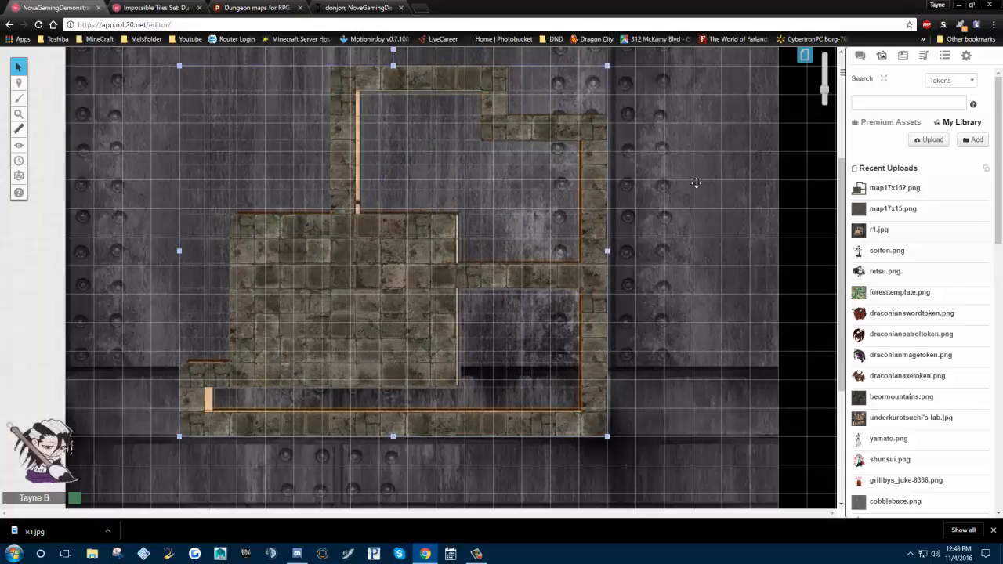
click(701, 259)
scroll(687, 273, up, 2)
scroll(687, 275, down, 1)
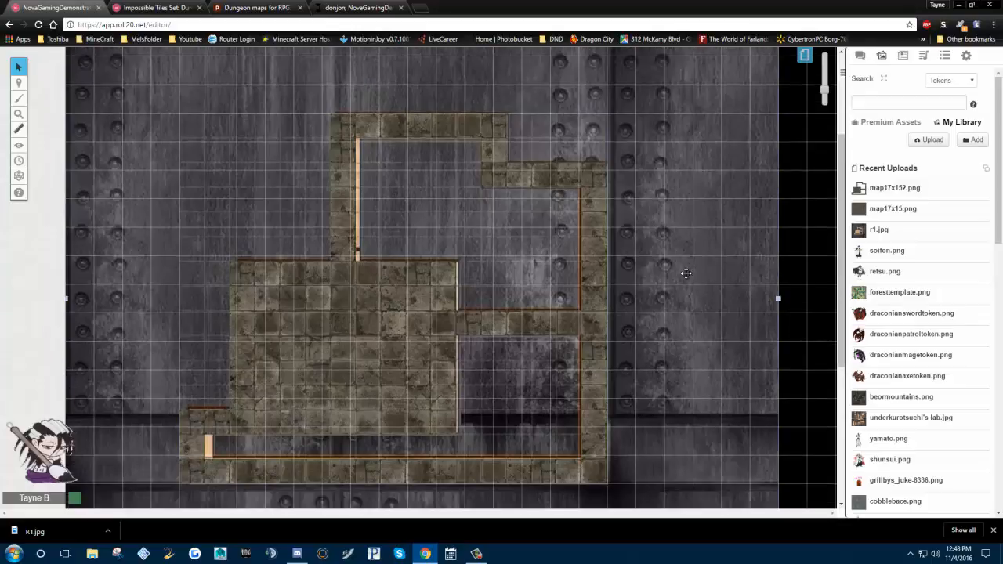
scroll(687, 273, down, 1)
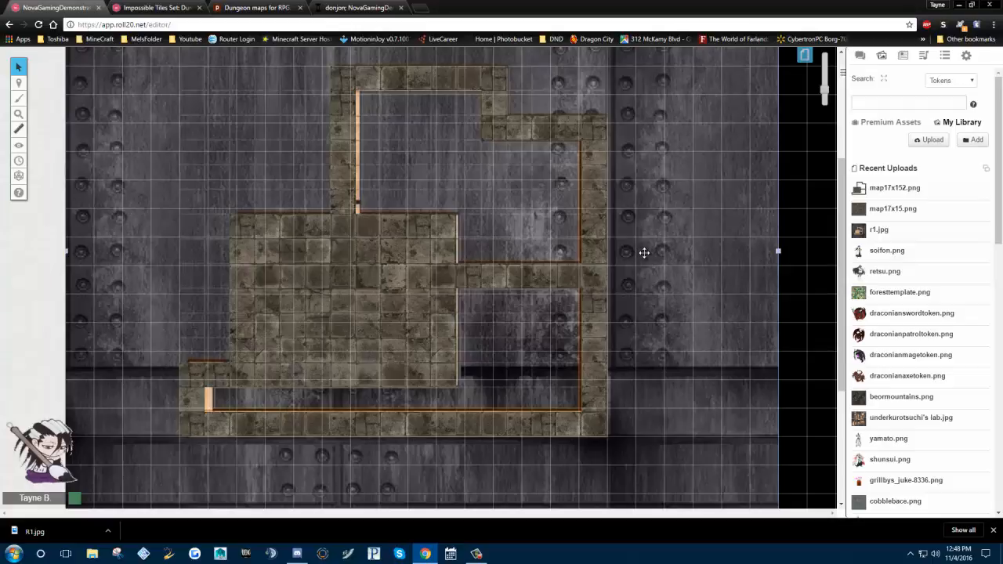
Widen the stone tile map by one grid square on its left side, and delete the original dungeon background from the page
scroll(645, 253, up, 3)
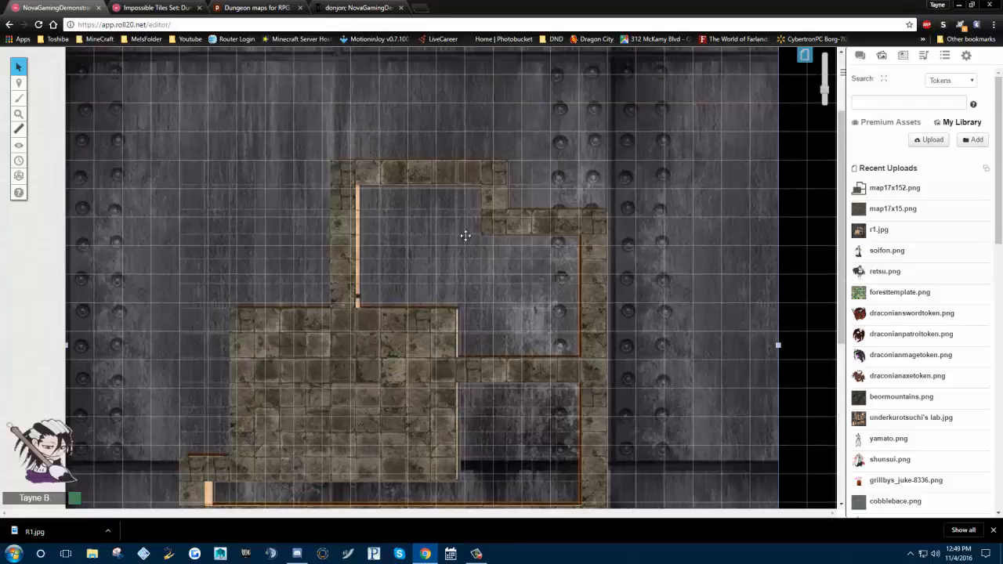
click(326, 370)
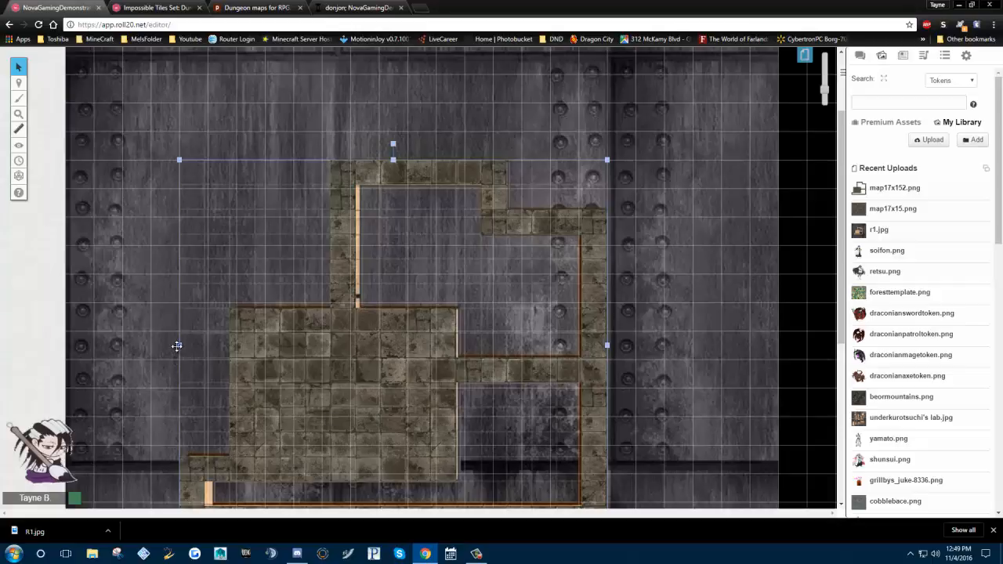
drag(178, 346, 152, 346)
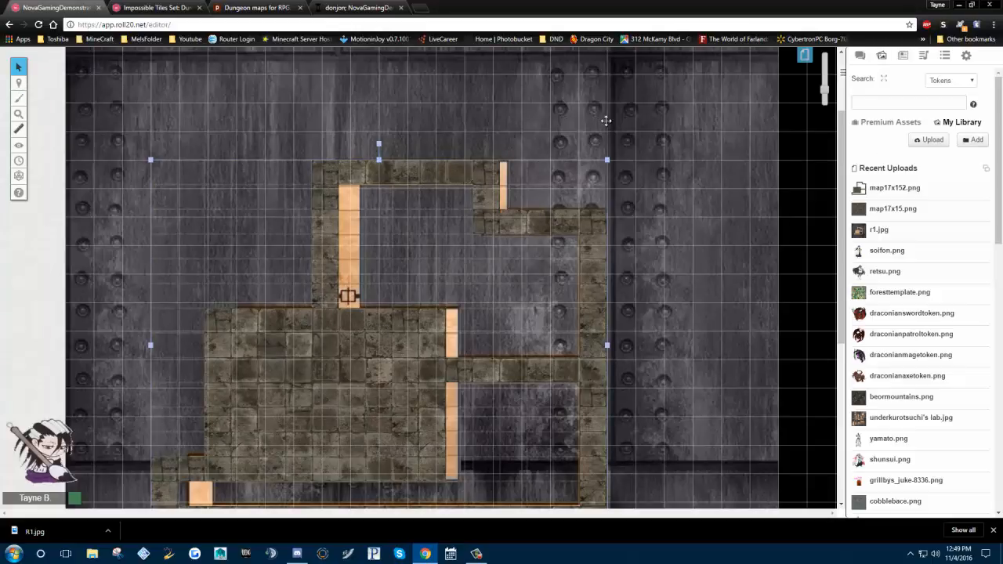
click(715, 119)
key(Delete)
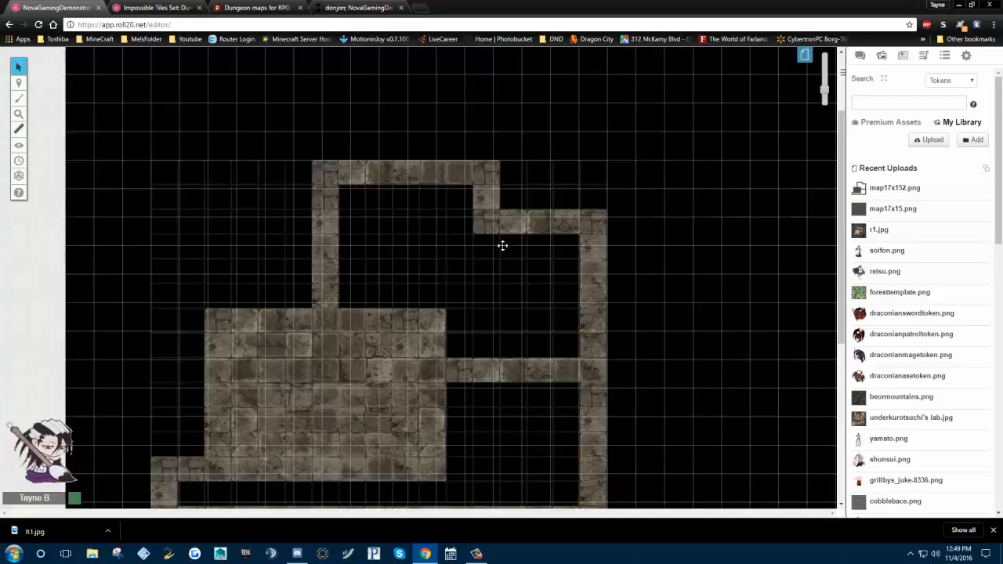
Move the stone tile map toward the page's centre and set its dimensions to 17 by 15 units
drag(368, 371, 430, 314)
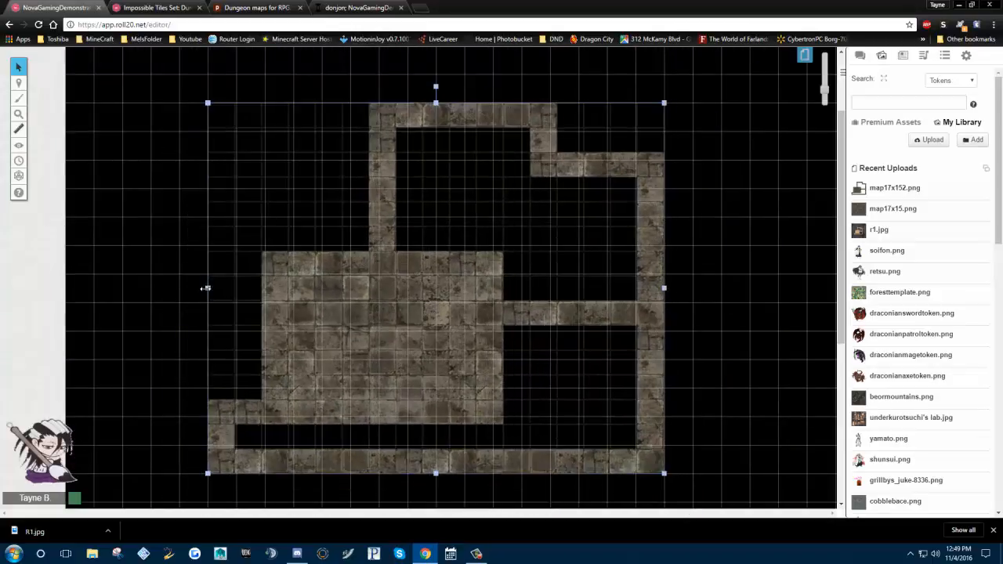
right_click(398, 286)
mouse_move(423, 255)
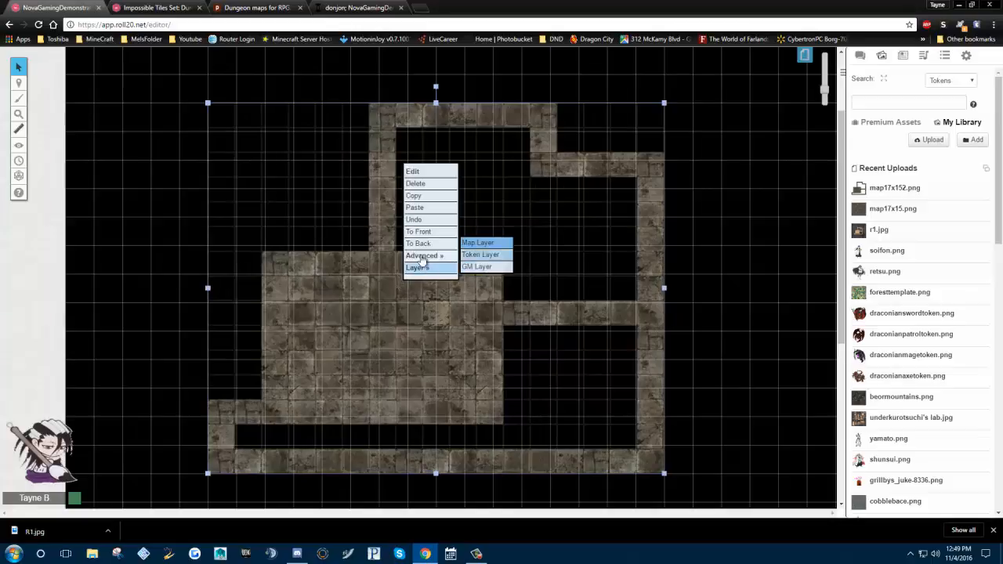
click(485, 291)
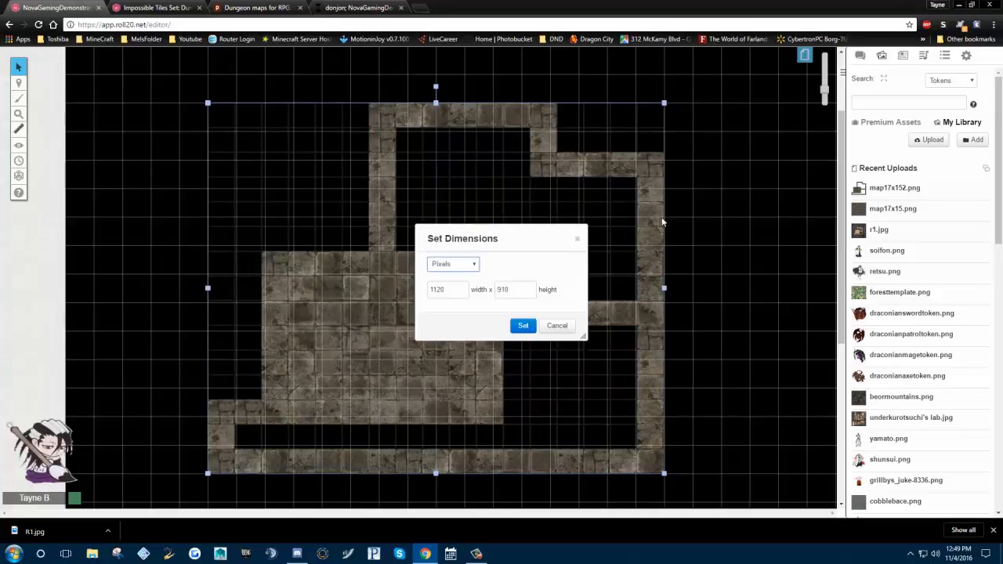
click(457, 265)
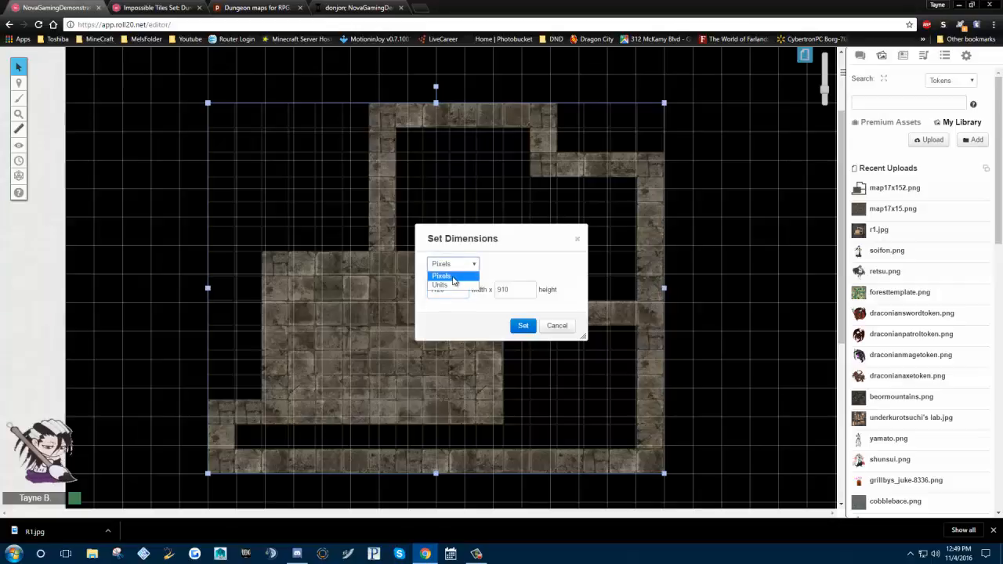
click(450, 285)
key(Tab)
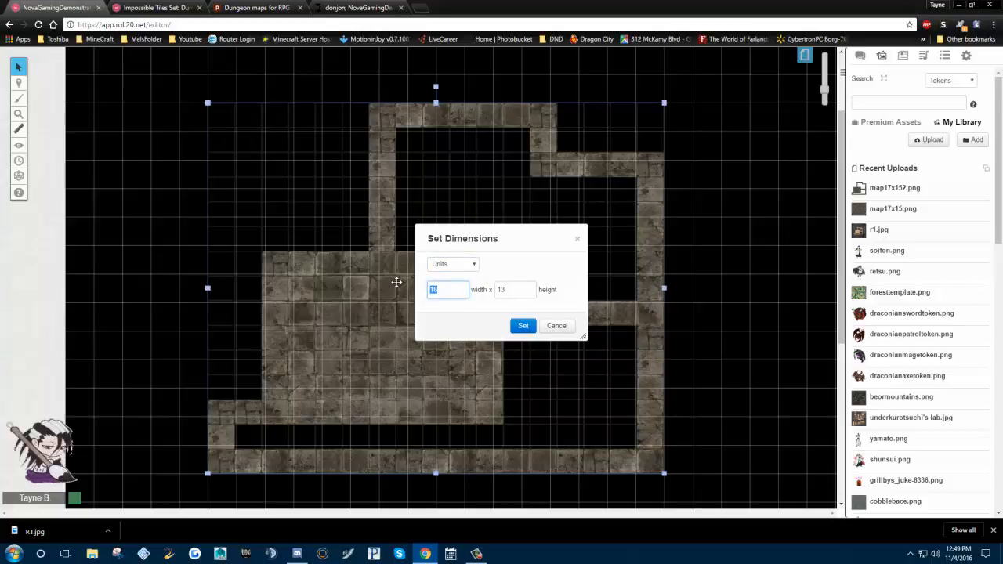
text(1)
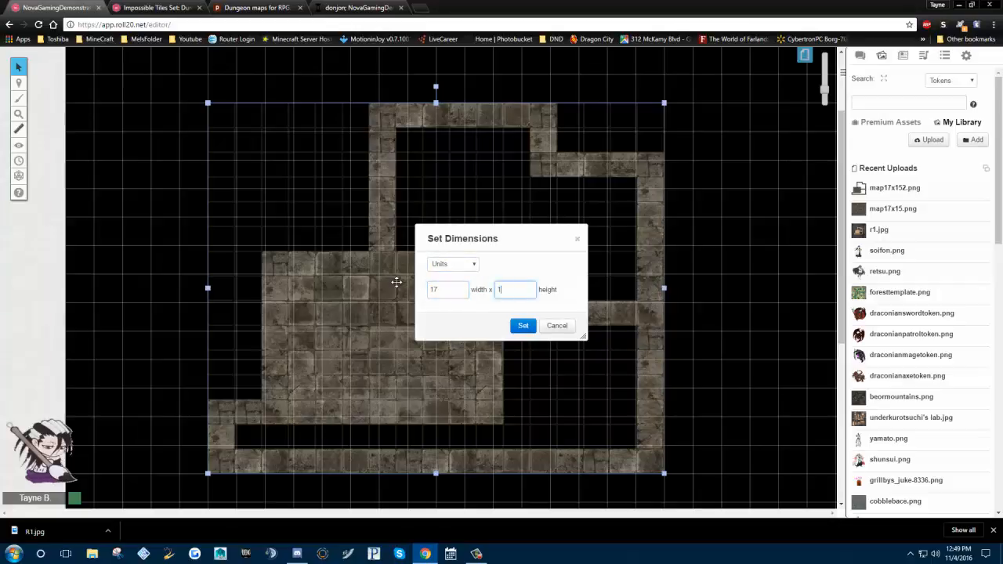
click(522, 327)
Reposition the resized stone tile map so that its tiles line up with the page grid, and deselect it
drag(411, 308, 610, 312)
scroll(503, 308, down, 1)
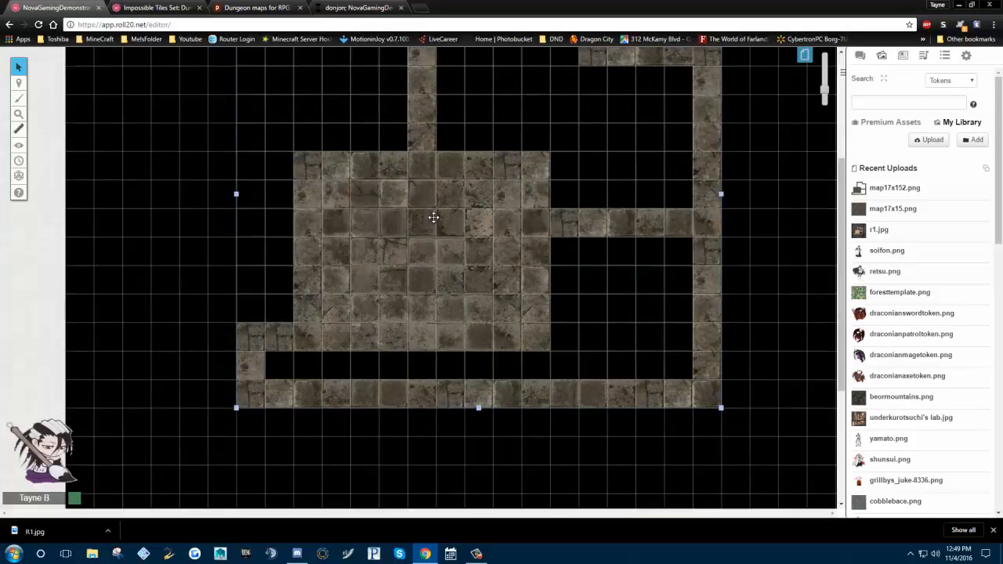
drag(433, 218, 408, 243)
scroll(729, 282, up, 1)
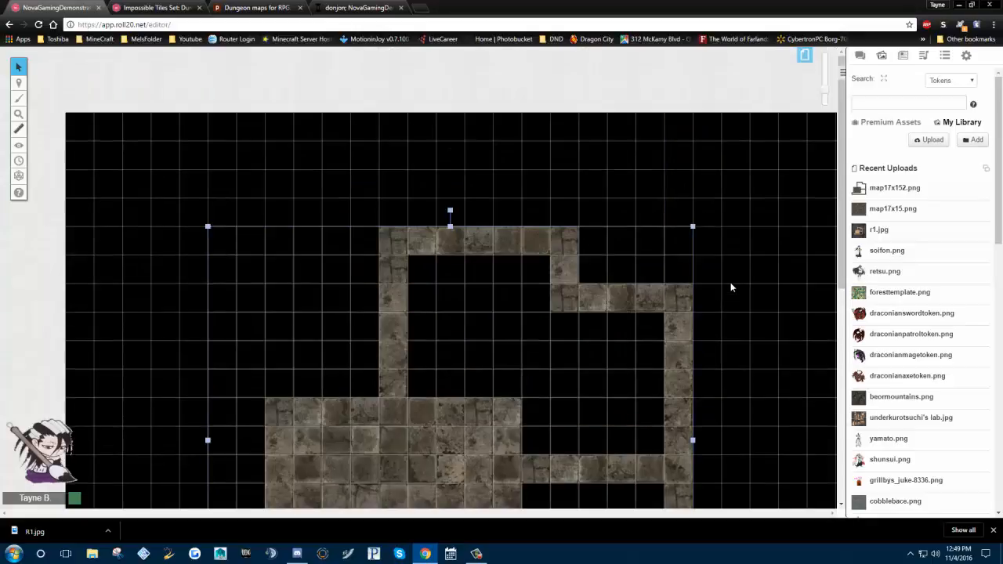
click(754, 250)
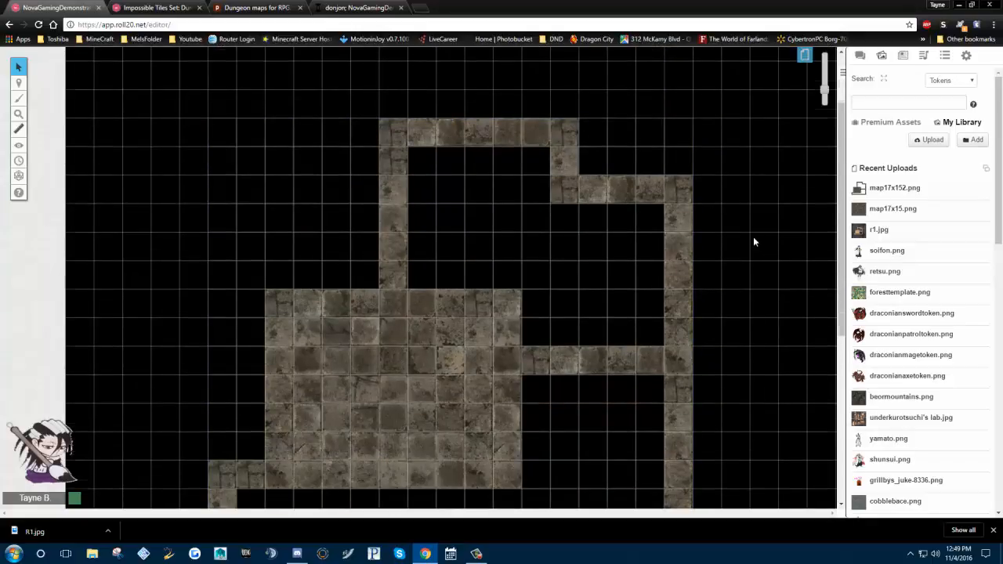
Find dirttileember.png in the recent uploads and place it on the page beside the upper-left corridor
scroll(755, 240, up, 1)
scroll(956, 369, down, 2)
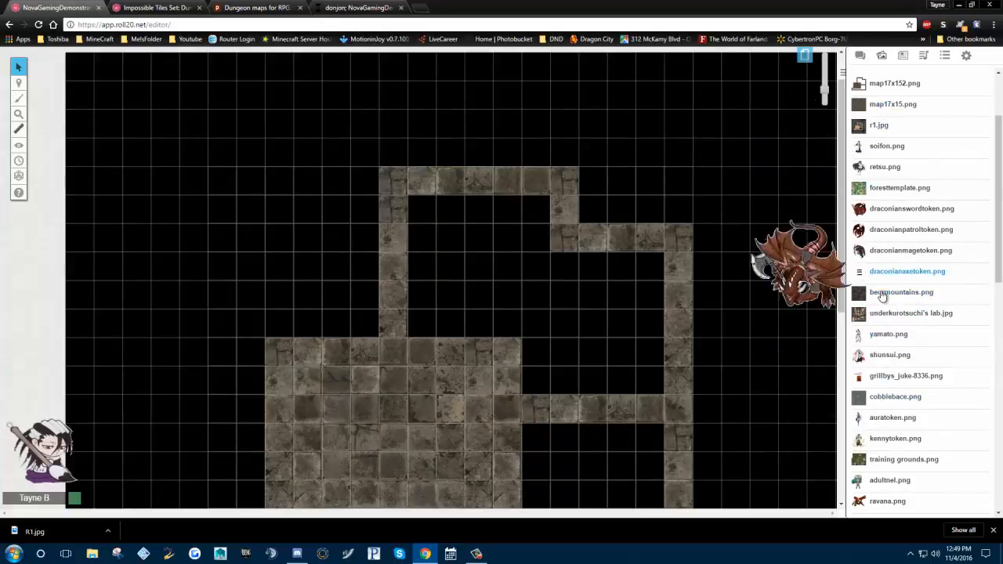
scroll(882, 295, down, 5)
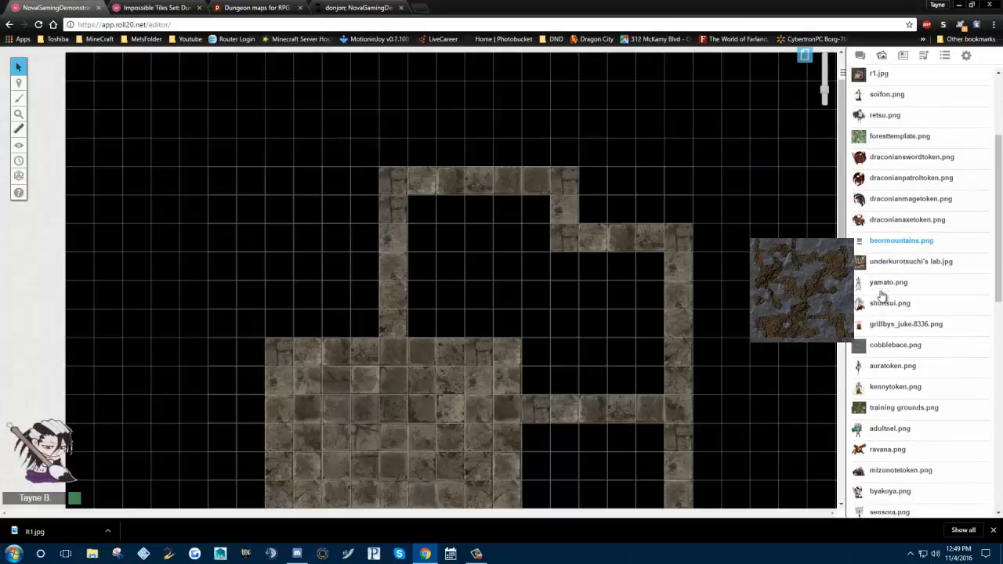
scroll(878, 313, down, 6)
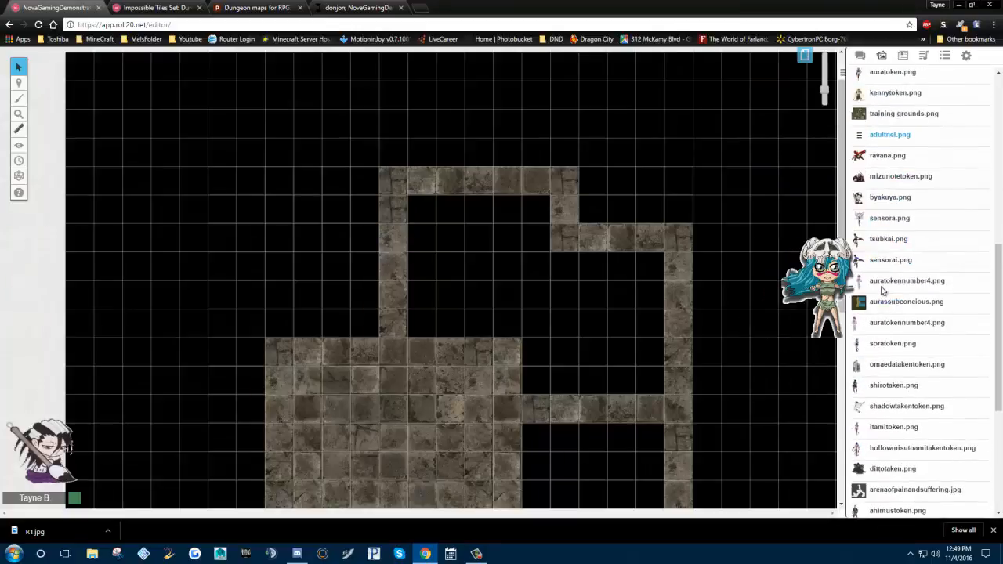
scroll(871, 369, up, 8)
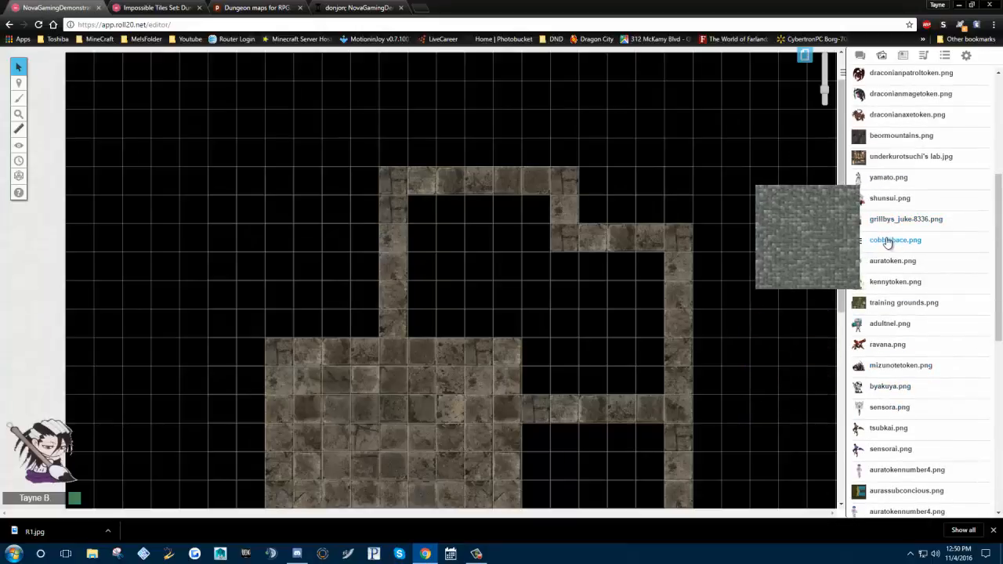
scroll(888, 241, down, 10)
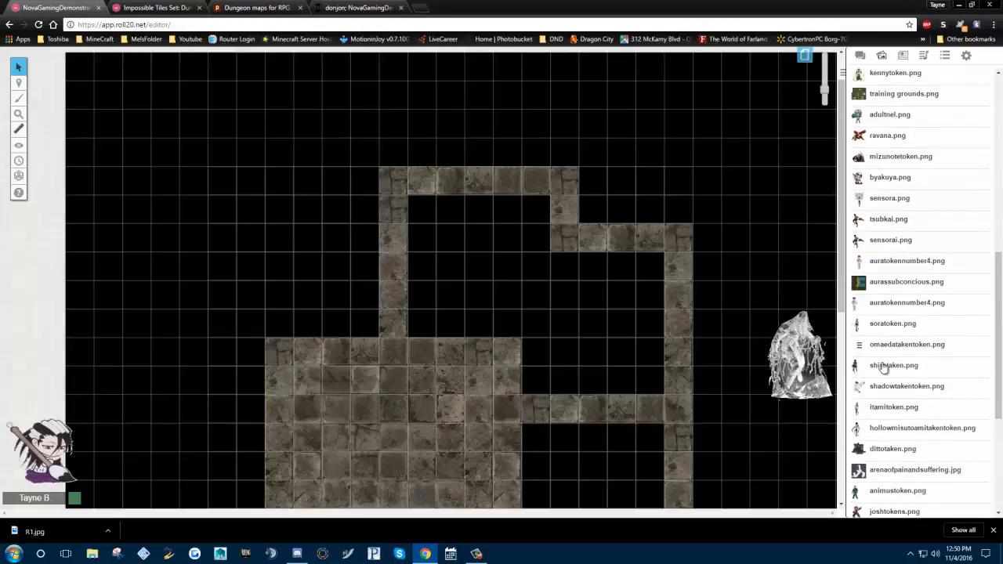
scroll(858, 270, down, 3)
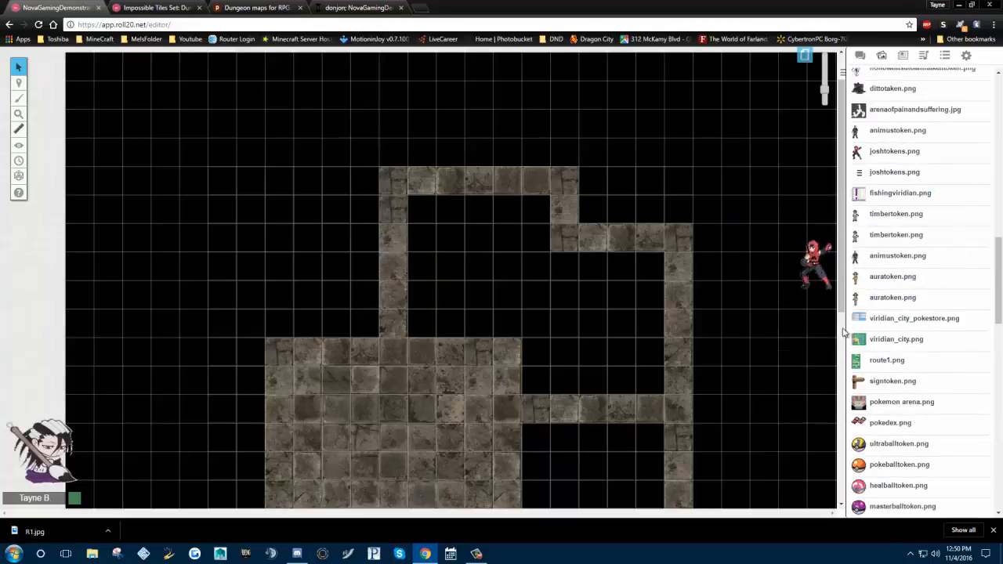
scroll(845, 332, down, 1)
scroll(874, 271, down, 1)
scroll(879, 357, down, 10)
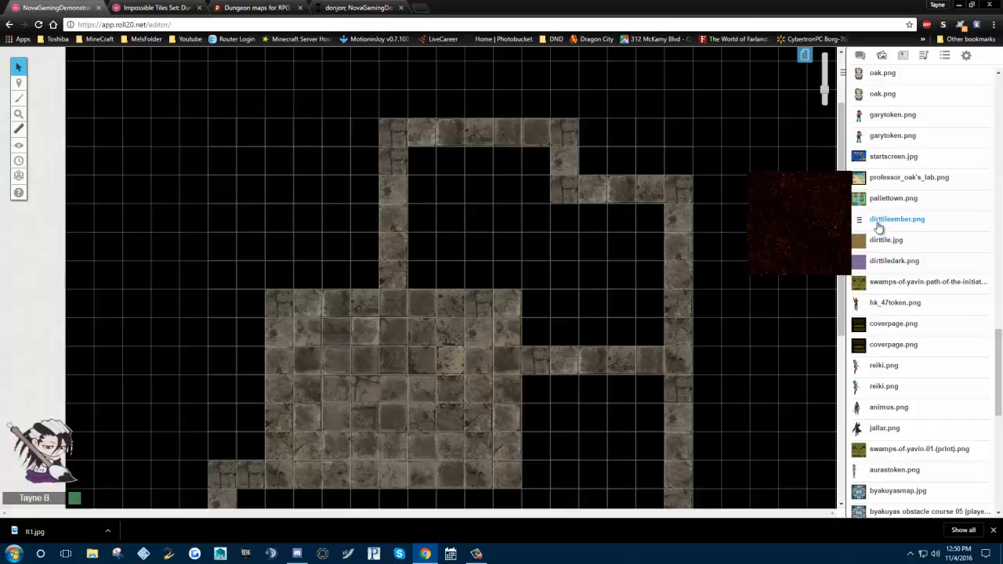
drag(875, 223, 386, 273)
drag(274, 164, 278, 160)
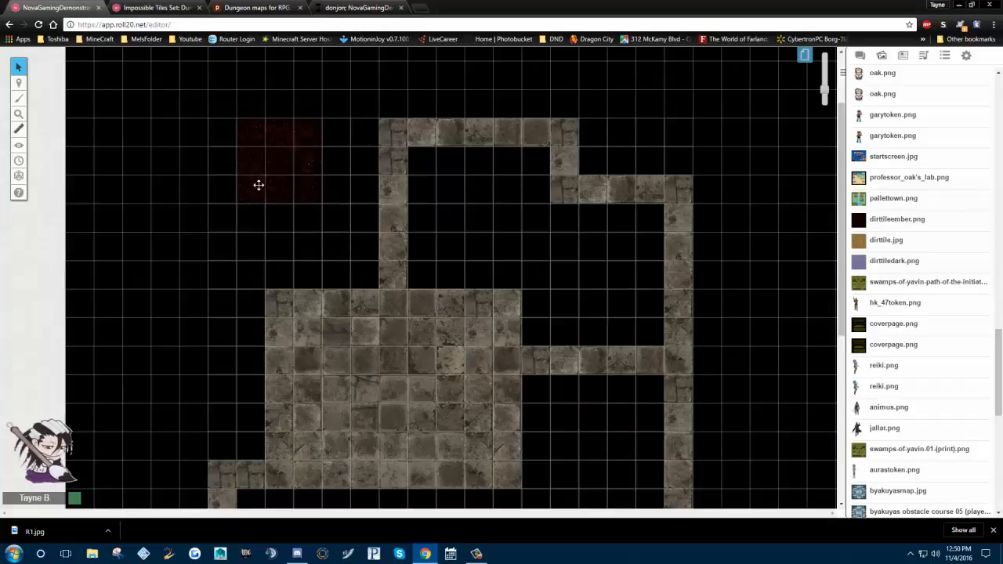
Set the dimensions of the ember dirt tile to 25 by 25 units
click(289, 150)
right_click(291, 149)
mouse_move(321, 125)
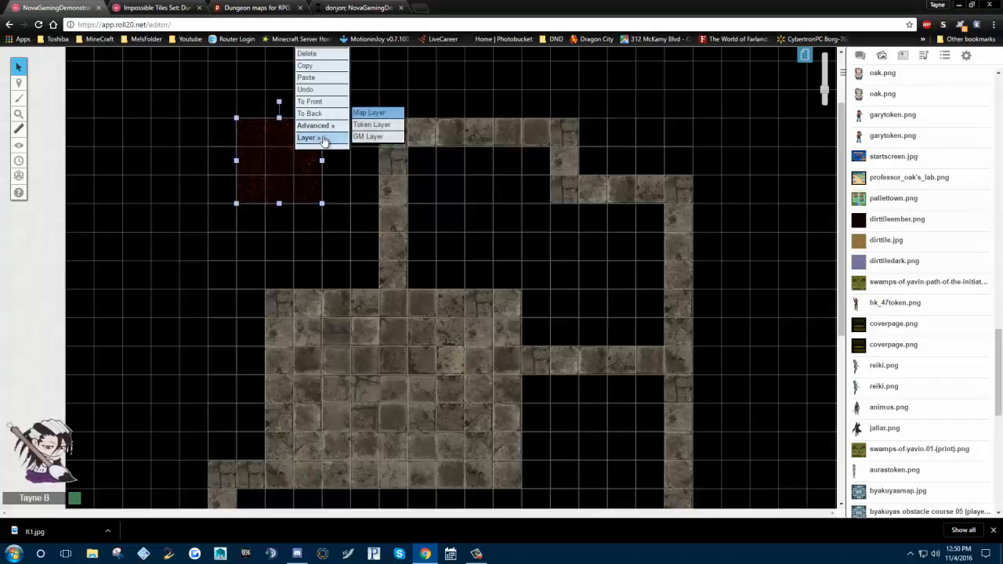
click(377, 160)
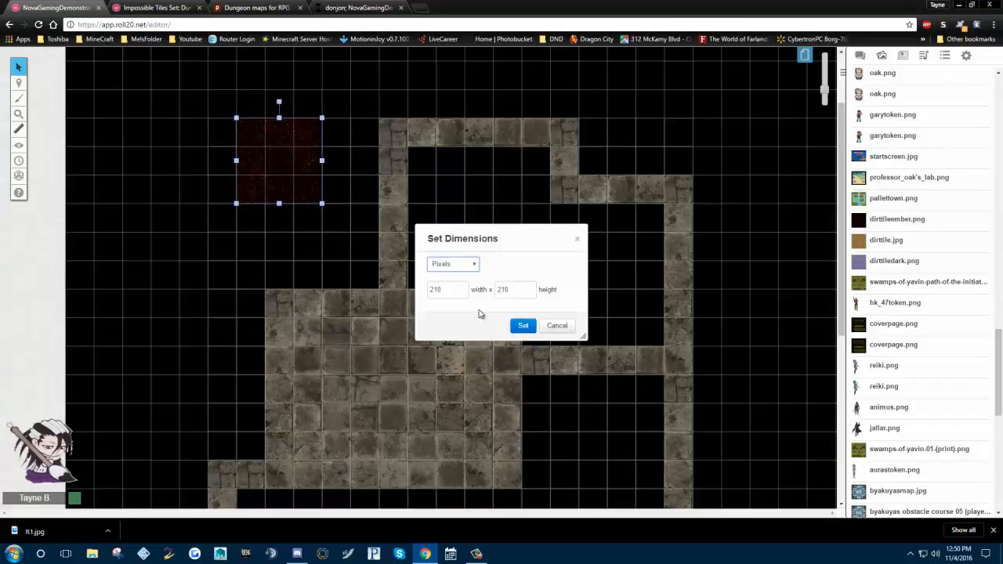
click(453, 265)
click(444, 284)
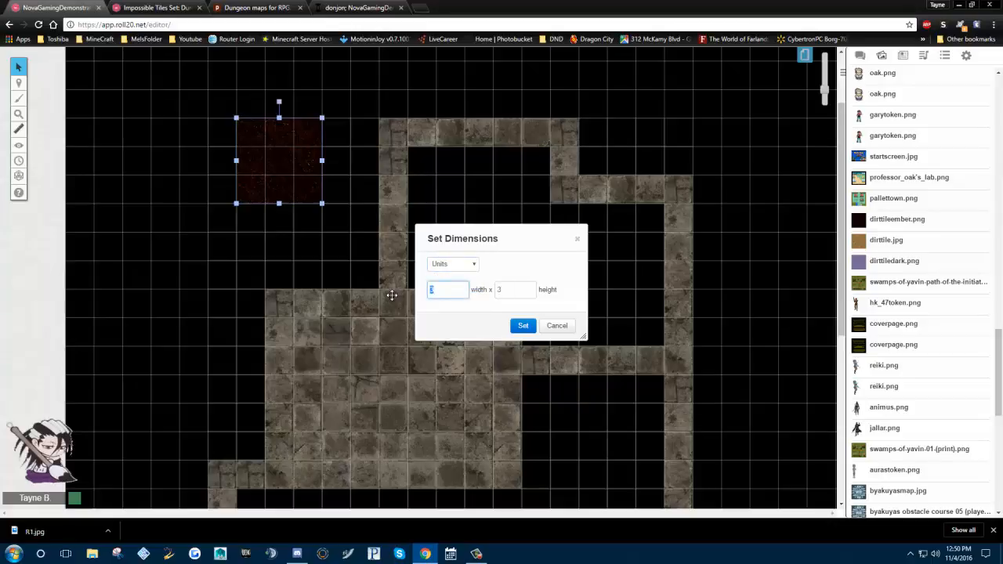
key(Tab)
text(2)
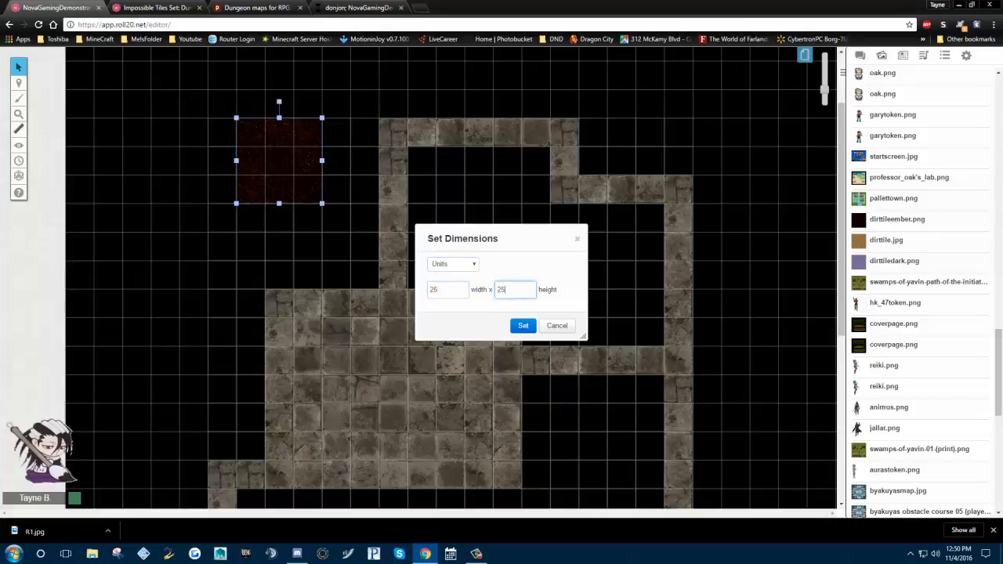
click(522, 325)
Align the ember texture with the page's top-left corner and send it behind the stone tile map
drag(293, 171, 492, 278)
scroll(448, 331, up, 2)
drag(239, 222, 179, 230)
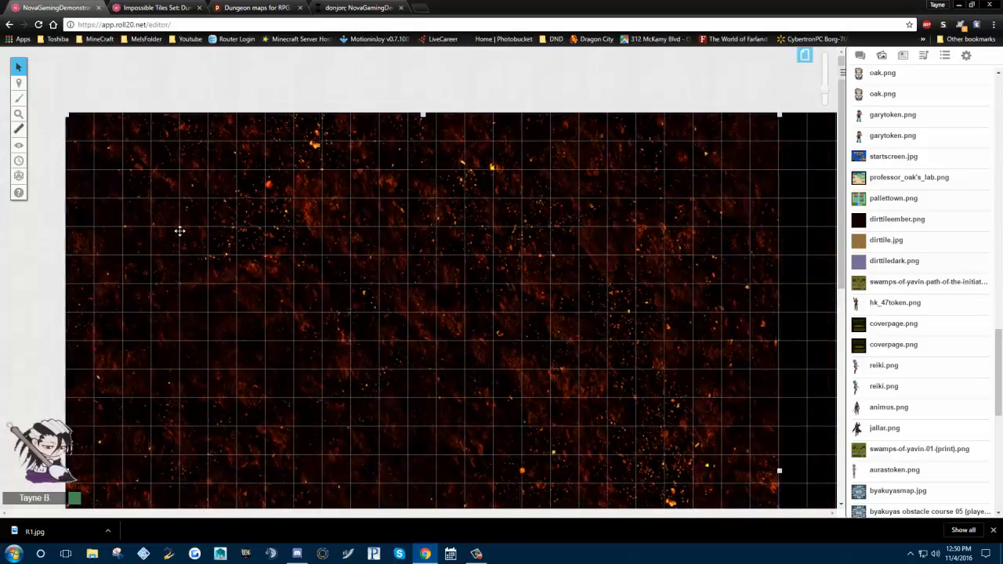
right_click(230, 238)
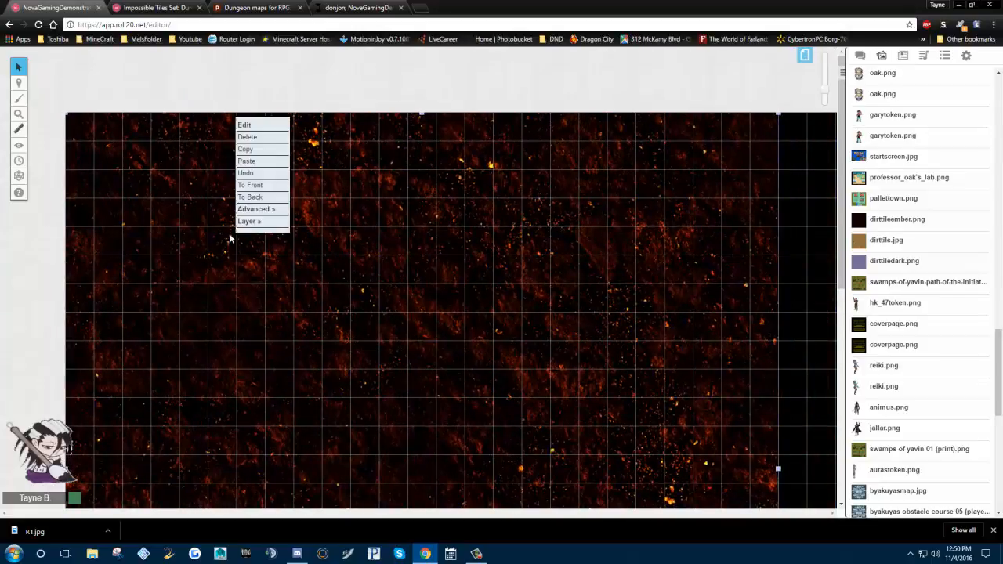
click(263, 194)
scroll(596, 255, down, 3)
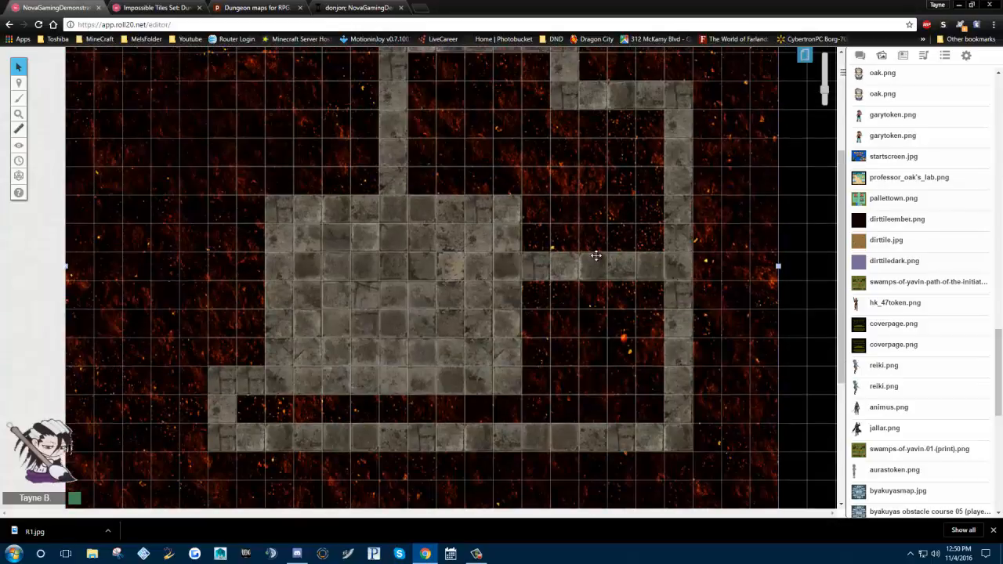
scroll(768, 232, up, 3)
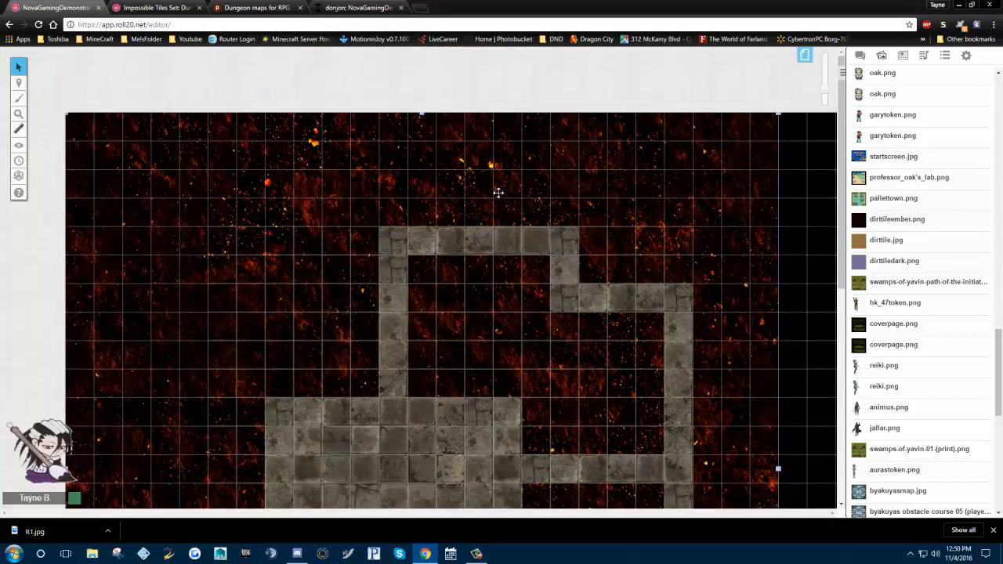
scroll(713, 179, down, 2)
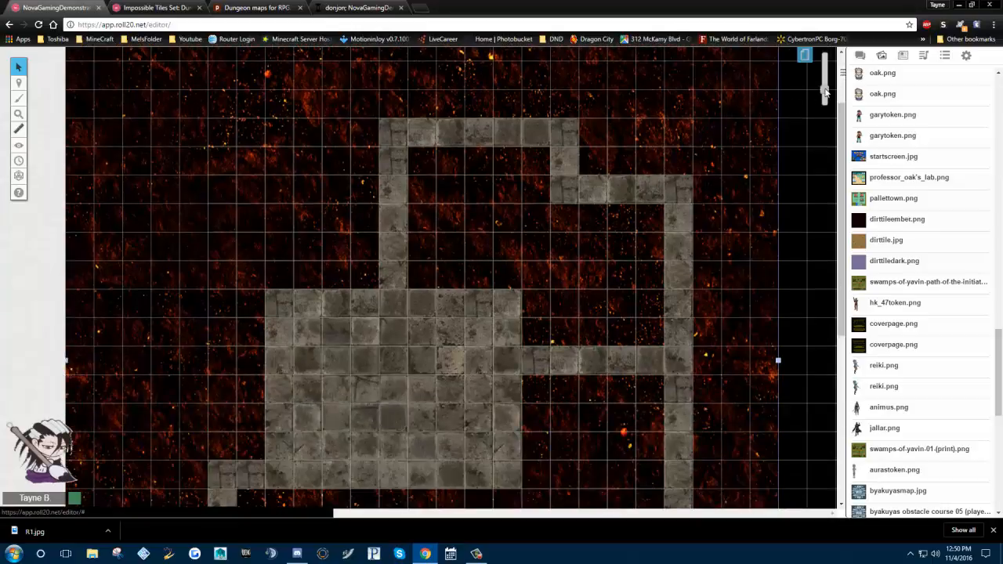
Examine the upper corridor's stone tiles up close against the grid, and select the tile map
drag(825, 91, 825, 60)
scroll(511, 196, up, 3)
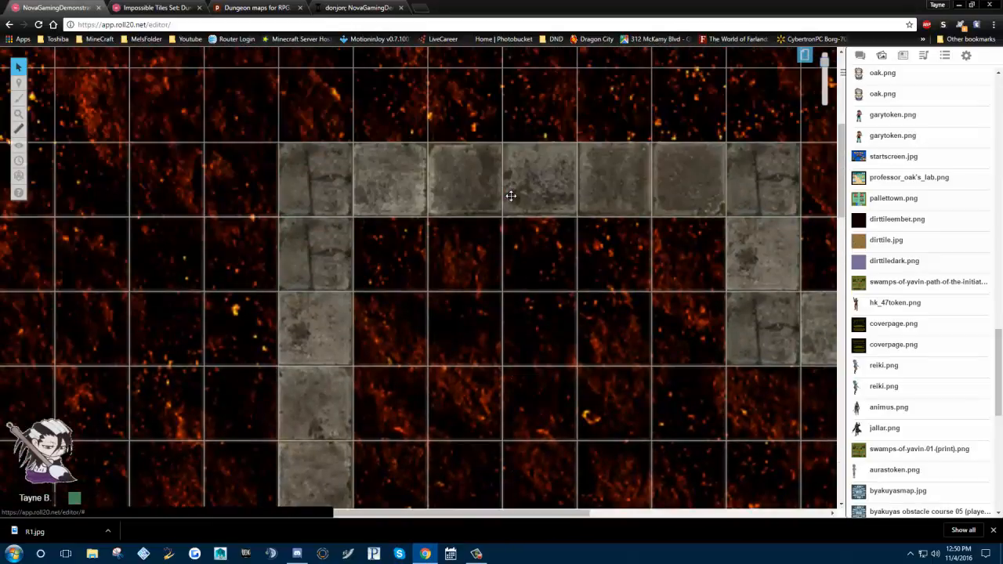
click(325, 192)
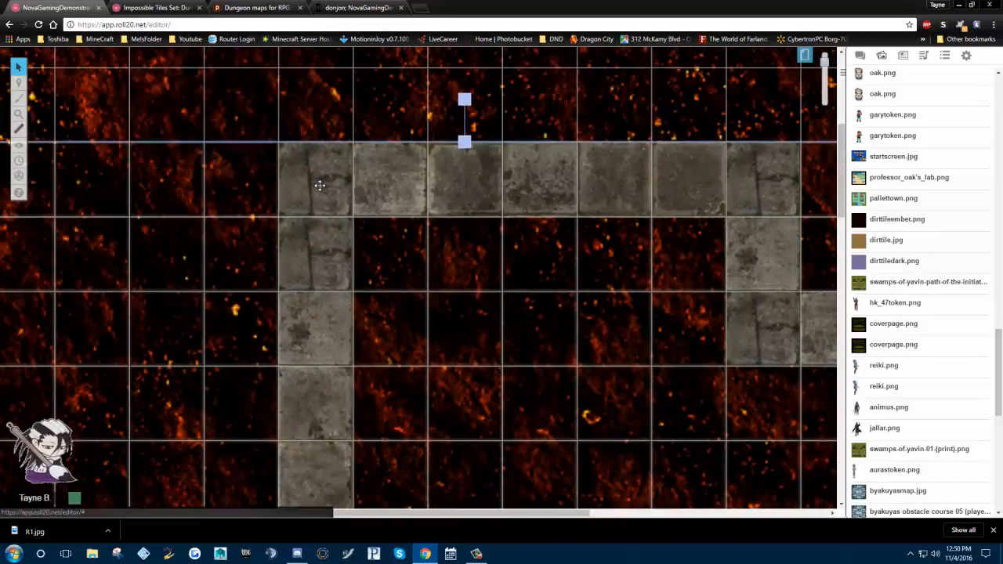
Look through the art library and the chat, and open the game's journal
click(903, 56)
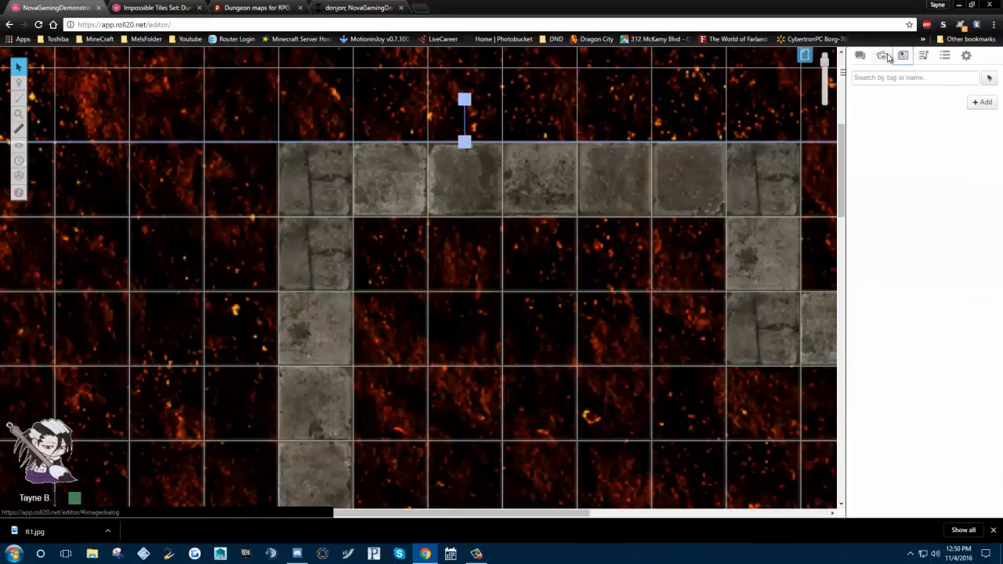
click(882, 56)
click(860, 57)
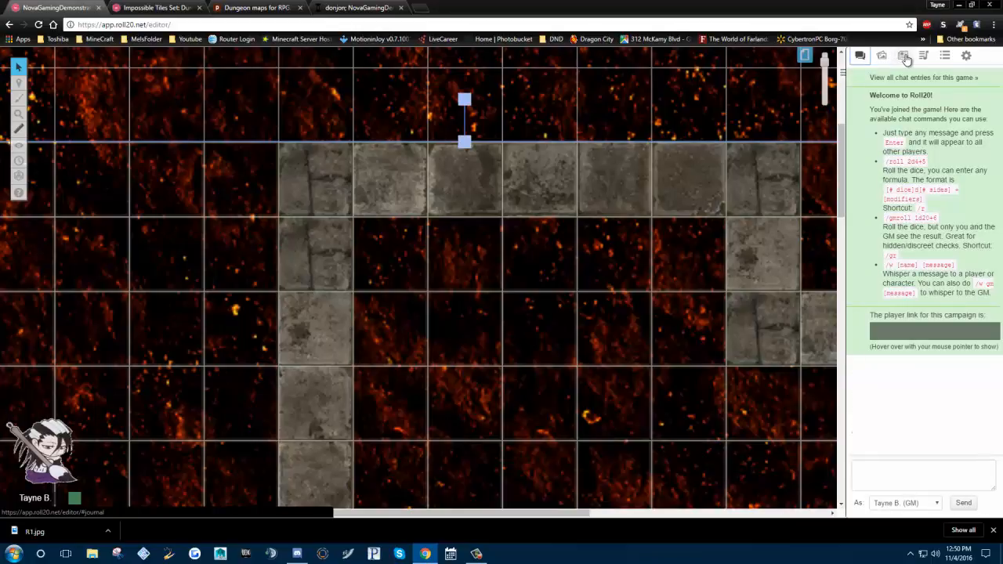
click(904, 57)
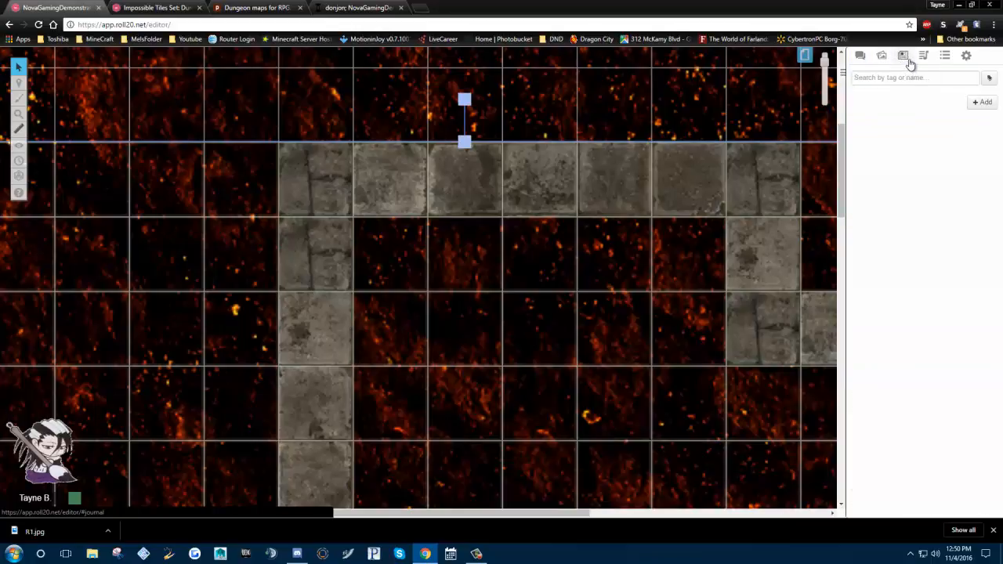
Open the premium assets in the art library and look through the Impossible Tiles Set: Dungeon pieces
click(882, 56)
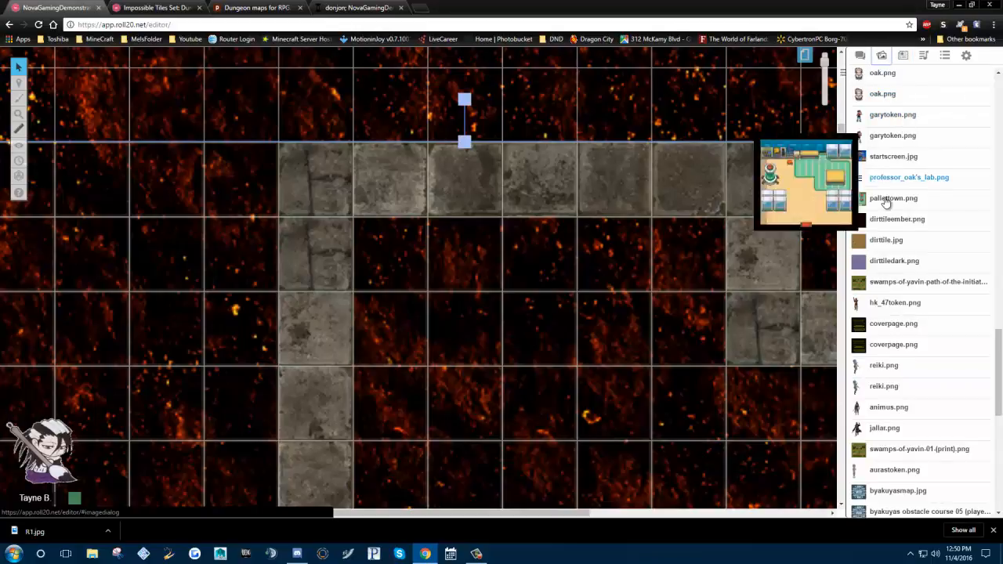
scroll(889, 189, up, 10)
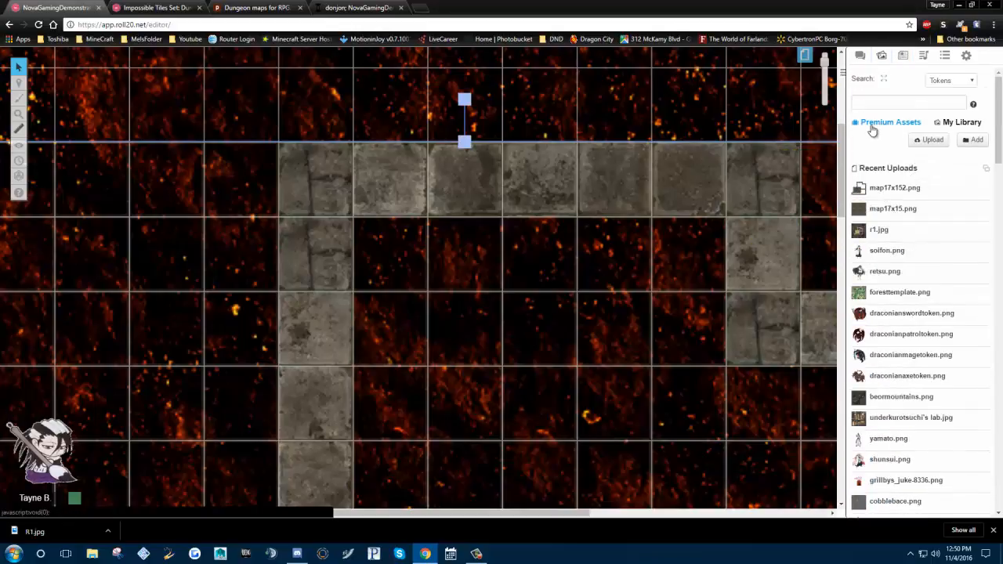
click(874, 124)
scroll(893, 368, down, 2)
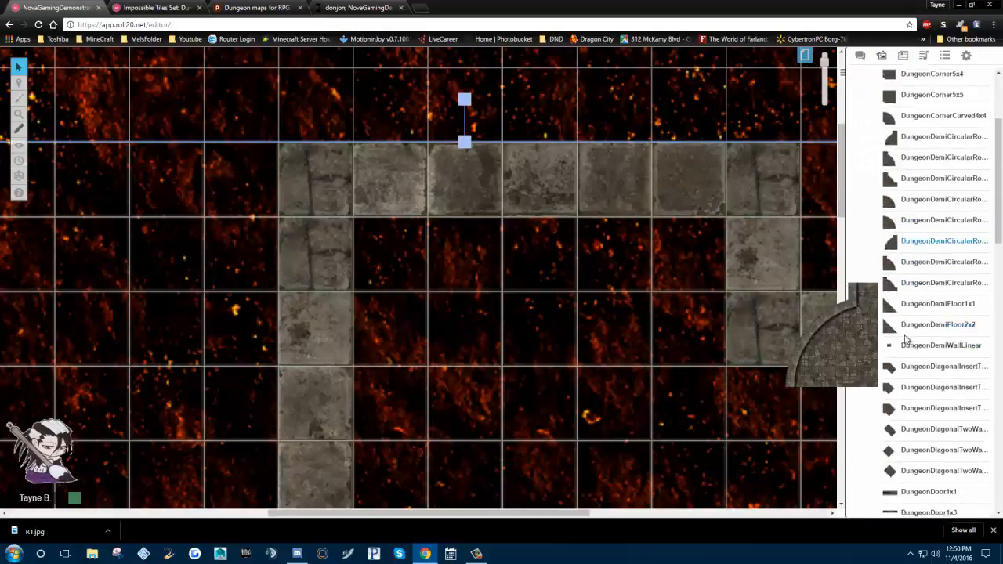
scroll(906, 338, up, 2)
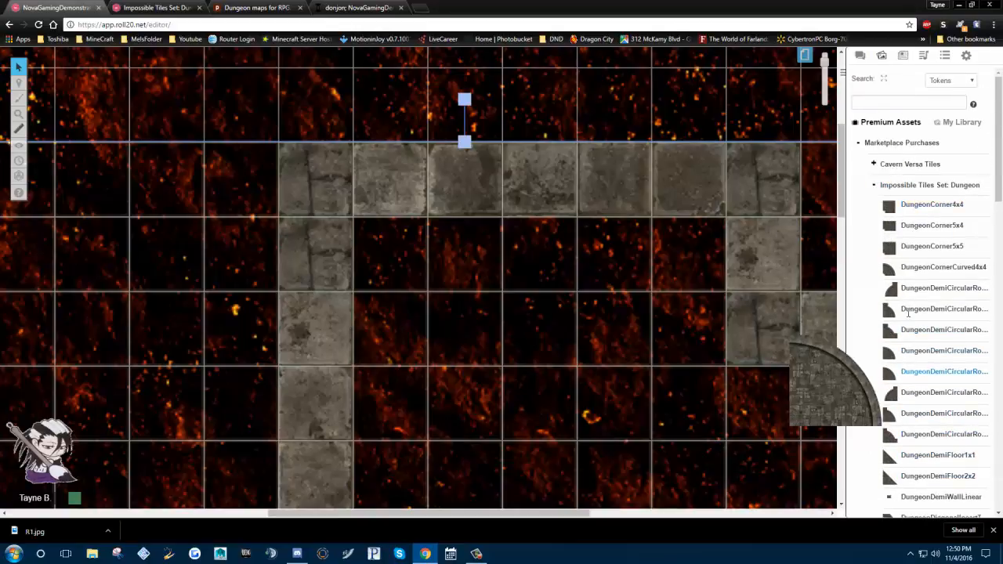
scroll(906, 304, down, 4)
scroll(907, 303, down, 2)
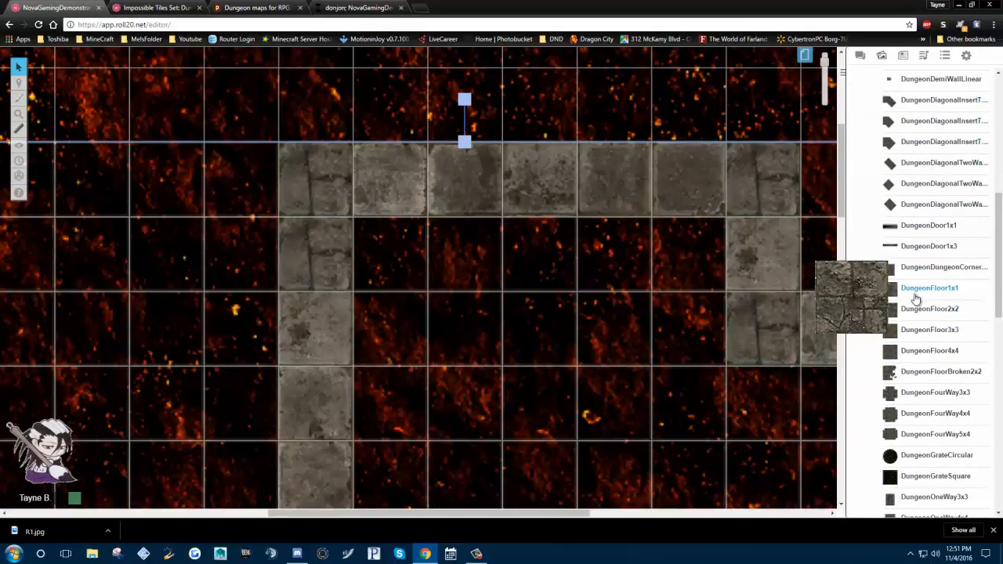
Place a DungeonFloor1x1 tile sized to one cell on the upper corridor's left corner square, and paste a copy on the next square
drag(915, 293, 296, 206)
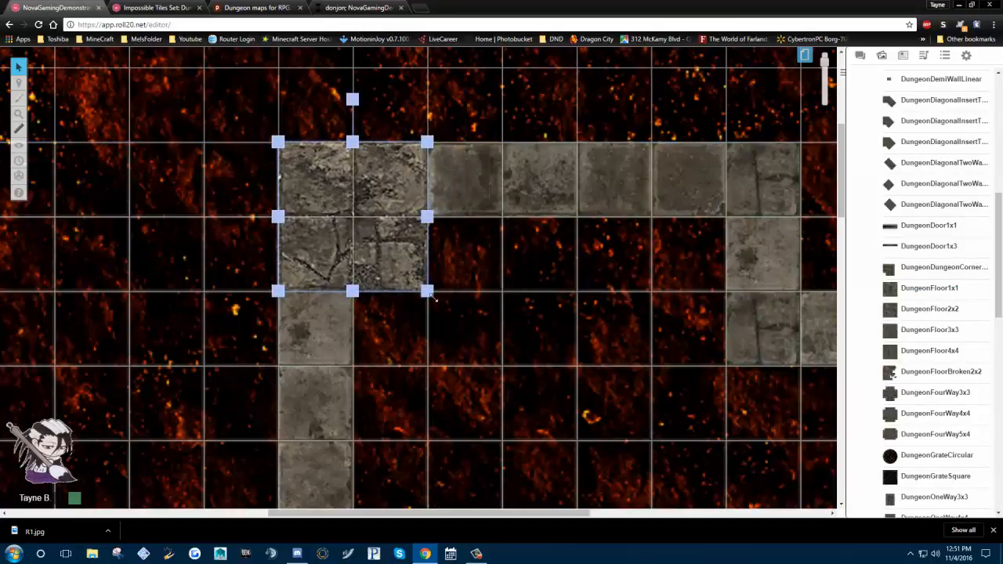
drag(427, 291, 352, 216)
right_click(330, 181)
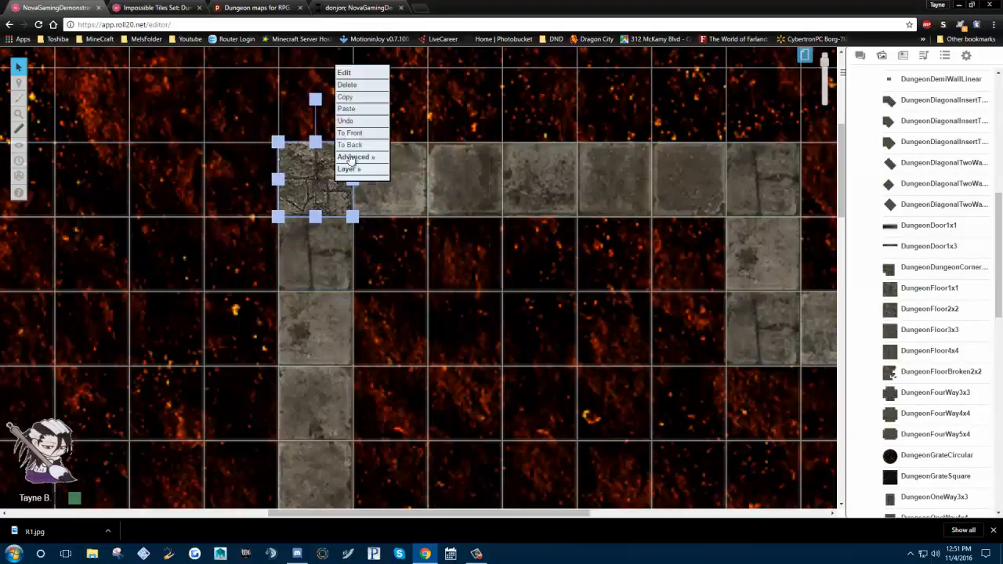
click(348, 101)
click(381, 180)
right_click(381, 180)
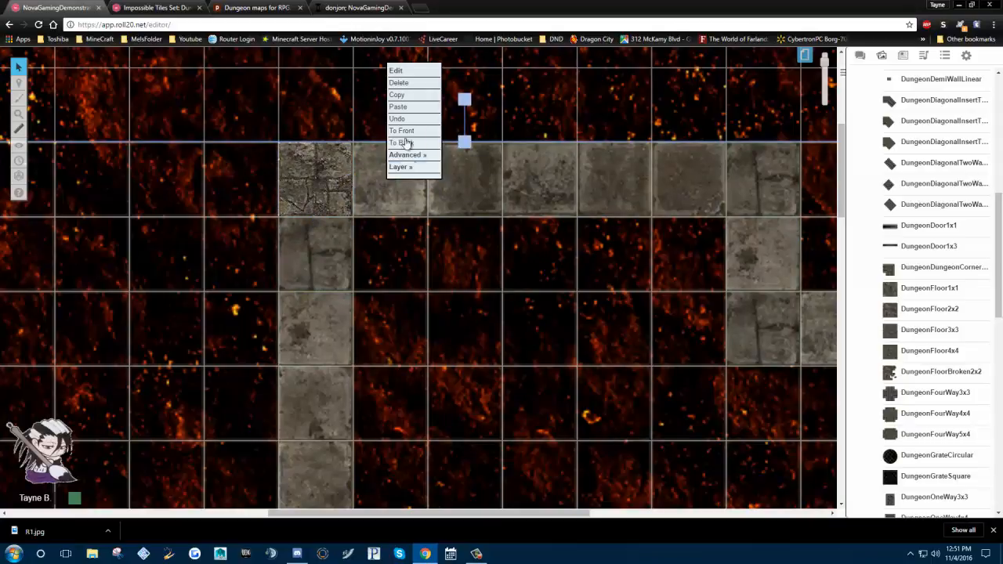
click(404, 110)
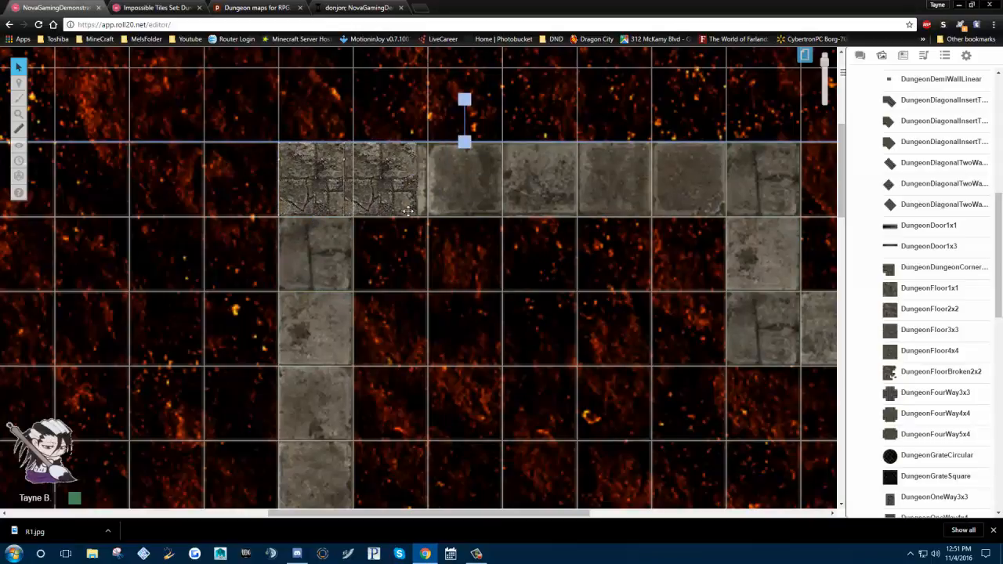
click(451, 194)
Delete both DungeonFloor1x1 tiles from the upper corridor
click(395, 175)
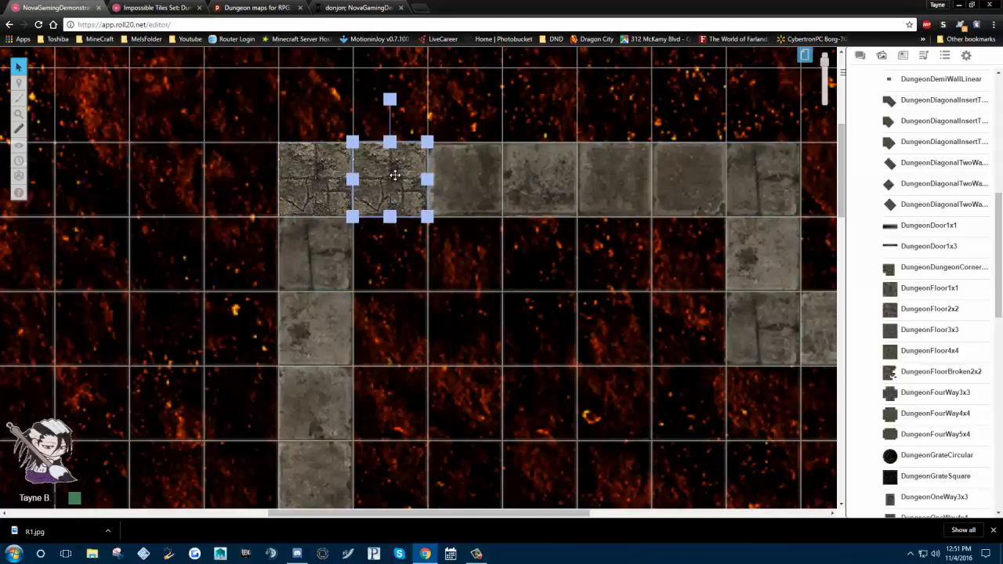
key(Delete)
click(328, 180)
key(Delete)
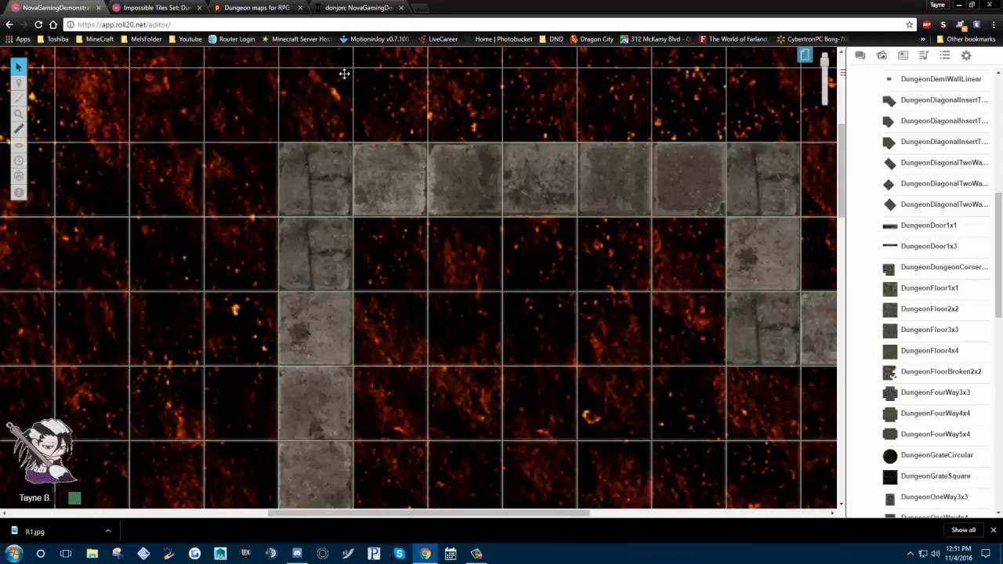
Add a DungeonWallLinear piece, narrow it to two cells wide, and set it against the left edge of the corridor's corner square
scroll(870, 314, down, 4)
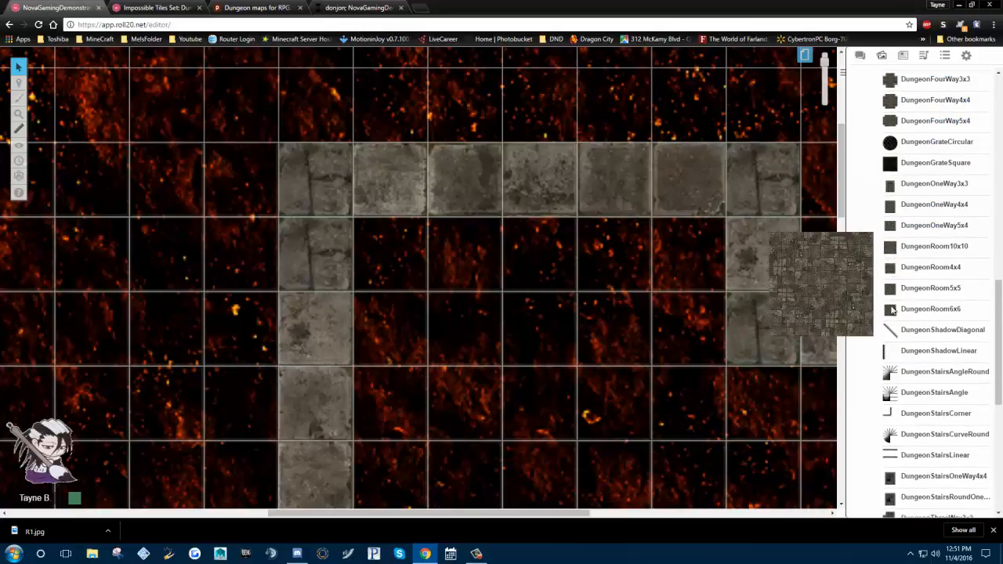
scroll(915, 354, down, 4)
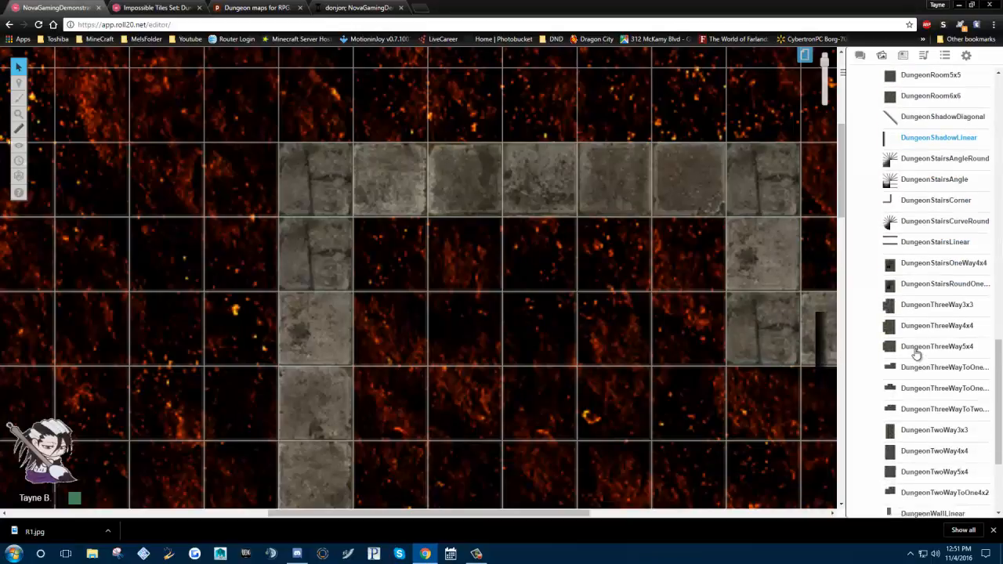
scroll(918, 356, down, 3)
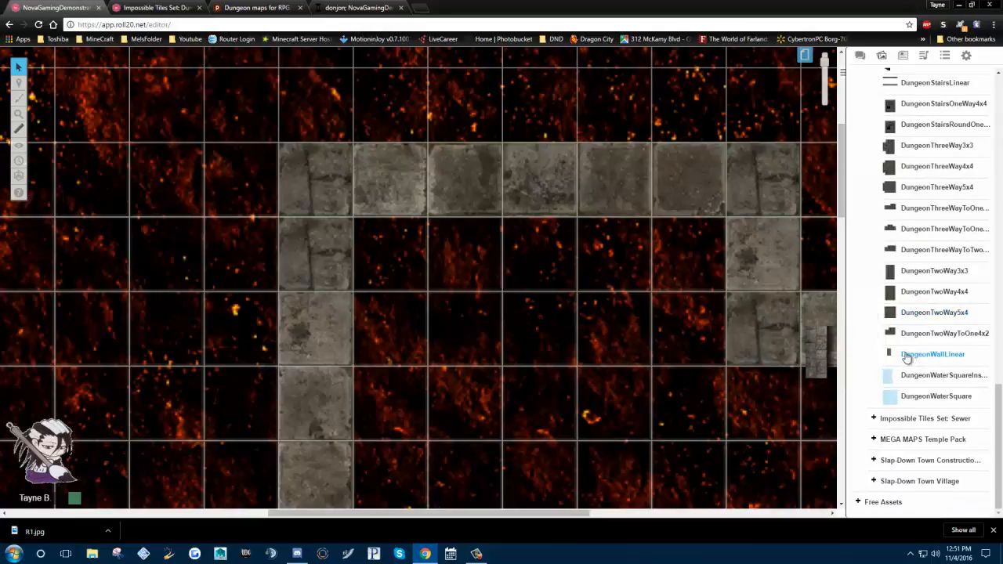
drag(906, 357, 338, 204)
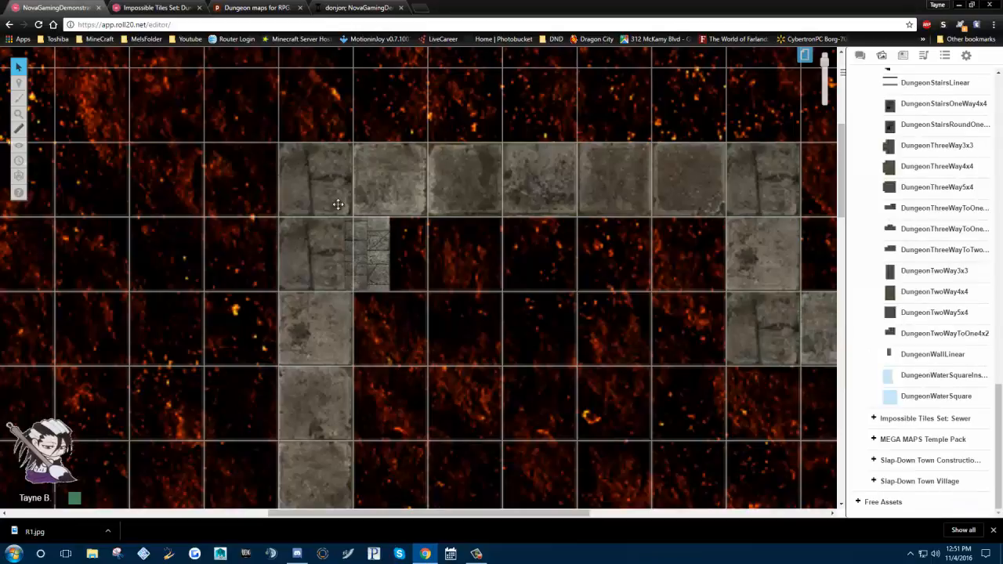
click(371, 270)
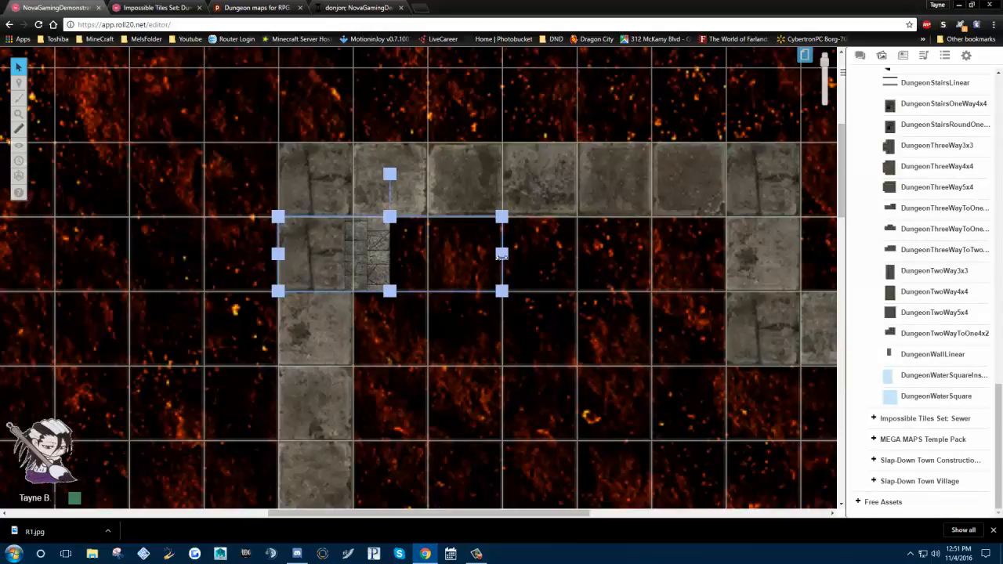
drag(501, 256, 271, 185)
click(517, 315)
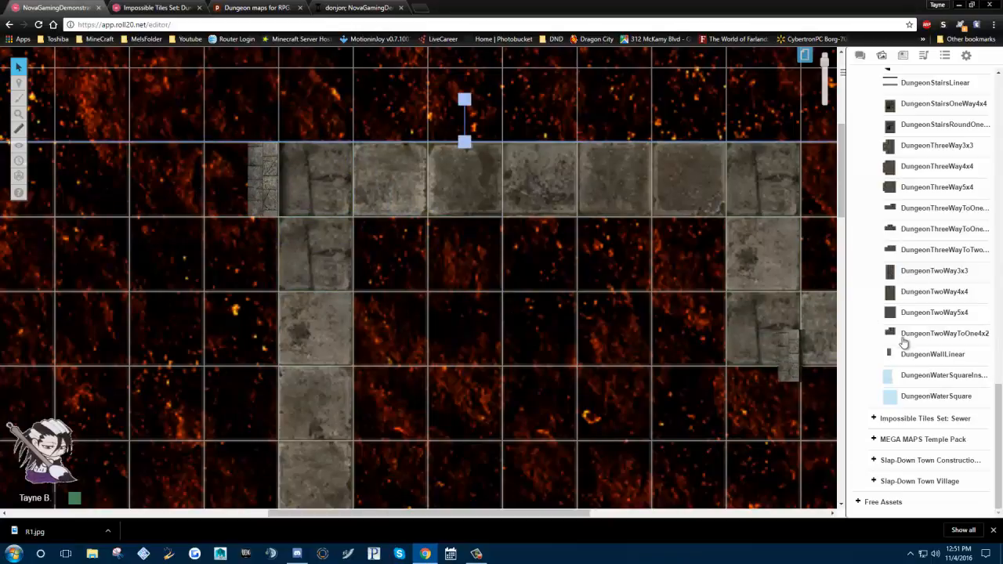
Add a DungeonDemiWallLinear piece, narrow it to two cells wide, and place it directly above the vertical wall to form the corner
scroll(904, 343, up, 8)
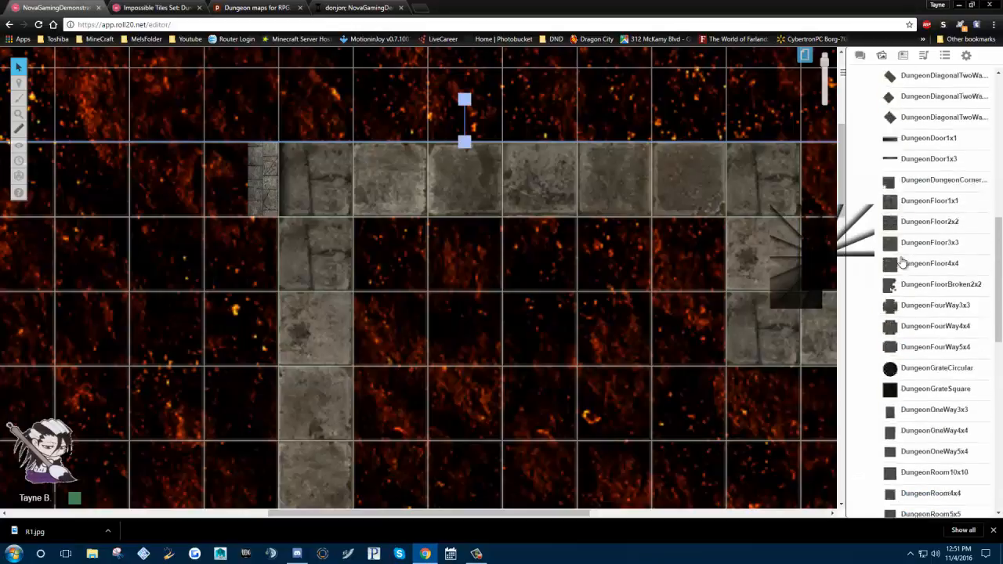
scroll(901, 263, up, 4)
drag(933, 177, 358, 133)
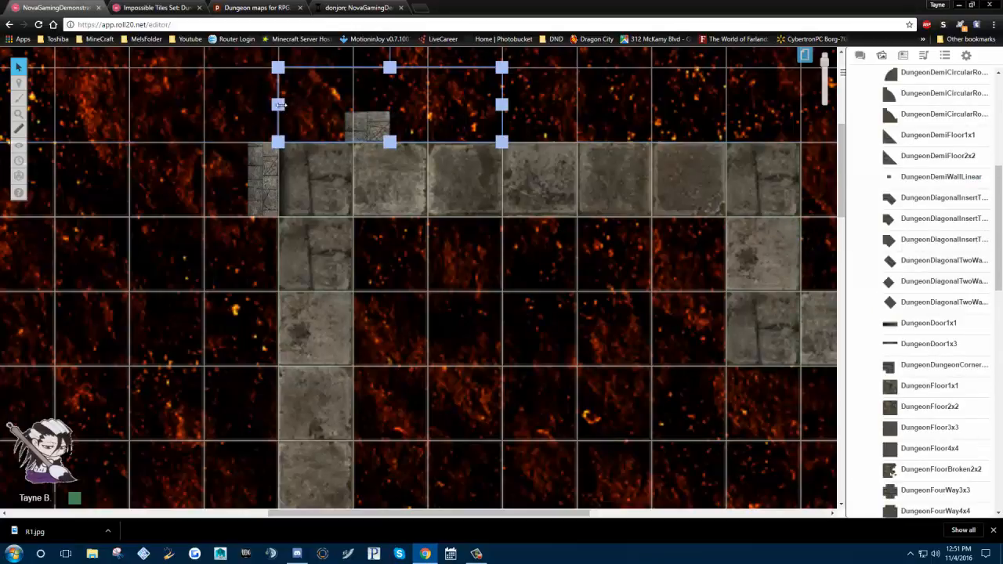
drag(280, 105, 352, 105)
drag(395, 130, 271, 195)
Try to paste a copy of the vertical wall piece beside the corner square
right_click(270, 194)
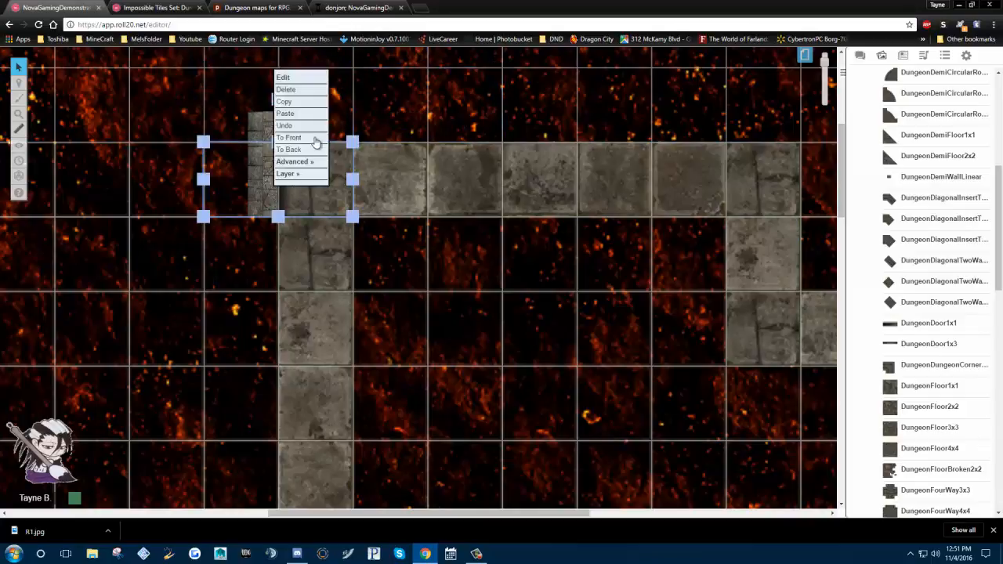
click(294, 103)
key(ctrl+v)
right_click(314, 122)
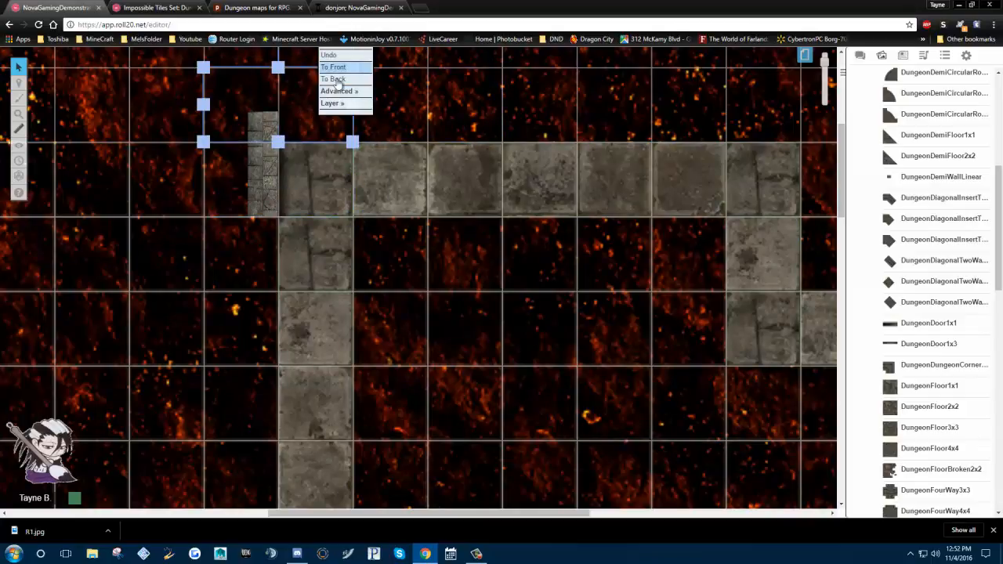
mouse_move(332, 102)
Duplicate the vertical wall piece, rotate the copy 90 degrees, and place it along the top edge of the corner square
click(268, 190)
right_click(268, 190)
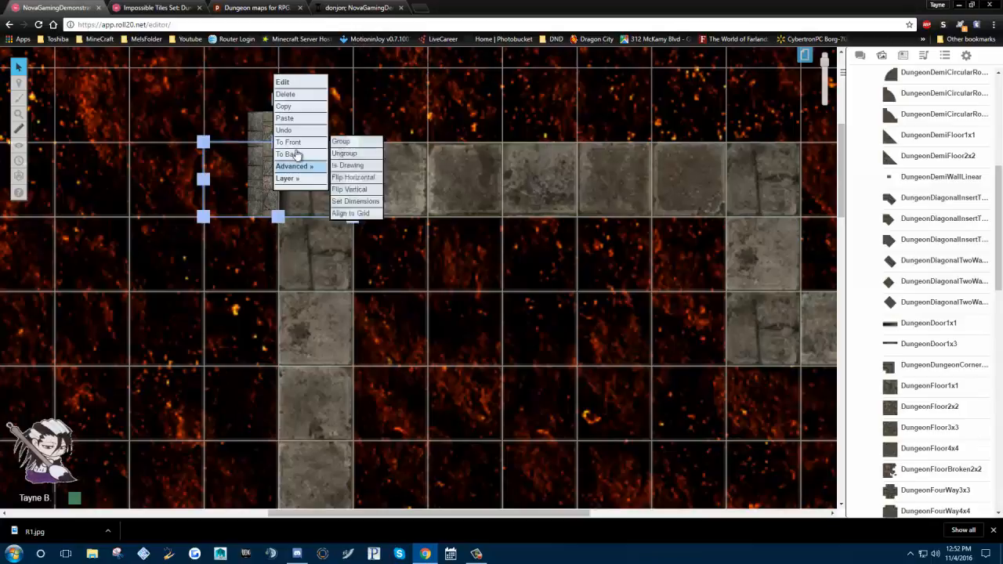
click(291, 107)
key(ctrl+v)
right_click(311, 110)
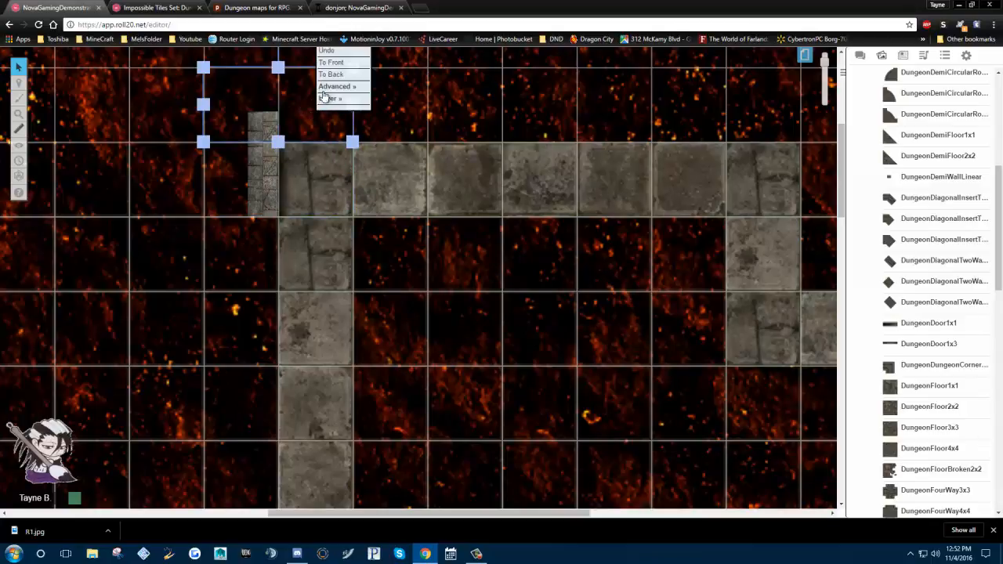
mouse_move(331, 98)
scroll(389, 162, up, 2)
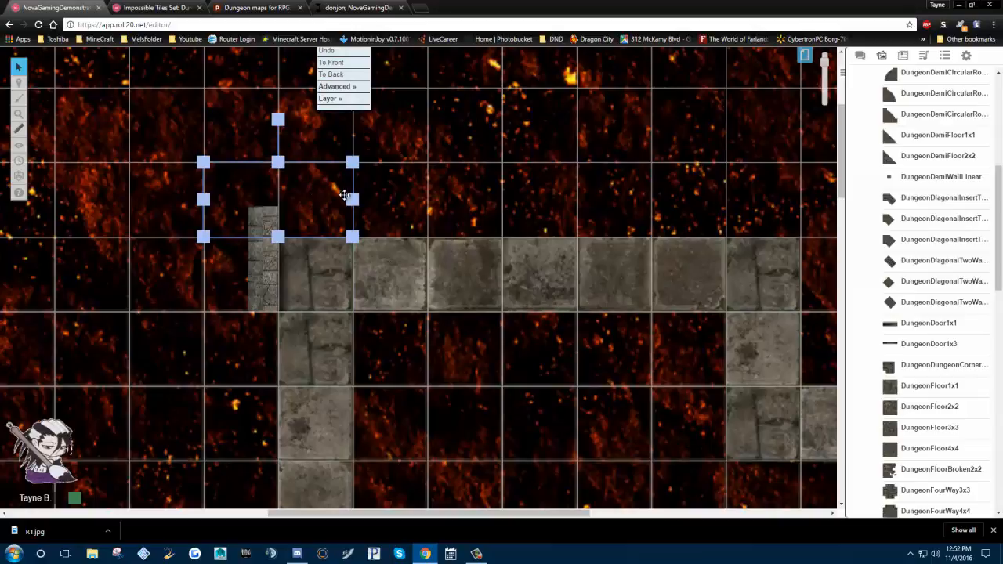
right_click(321, 220)
click(361, 149)
click(297, 218)
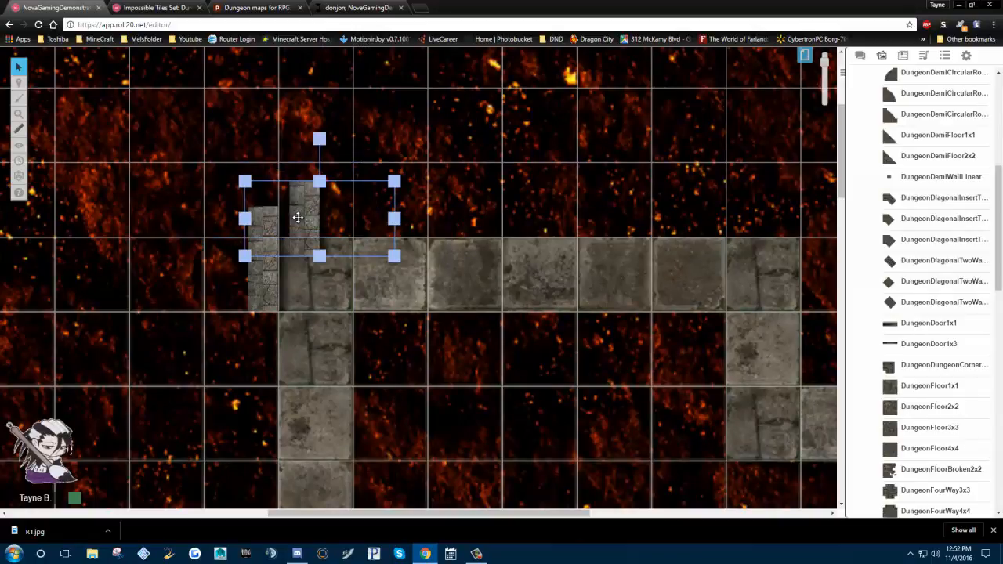
drag(320, 139, 378, 215)
click(419, 193)
Copy the horizontal wall piece and place the copy along the top edge of the corridor's second square
right_click(426, 213)
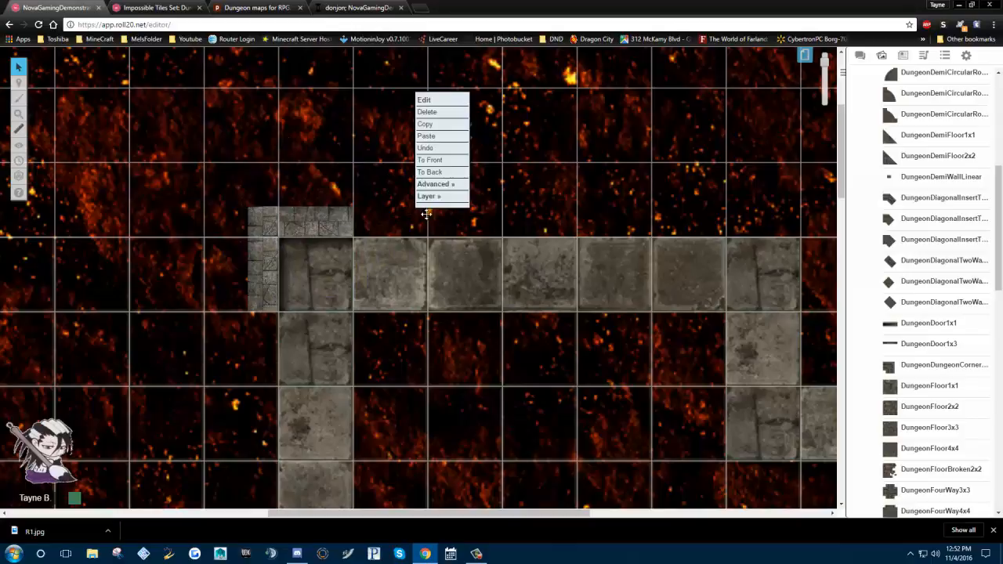
click(320, 226)
right_click(320, 225)
click(337, 141)
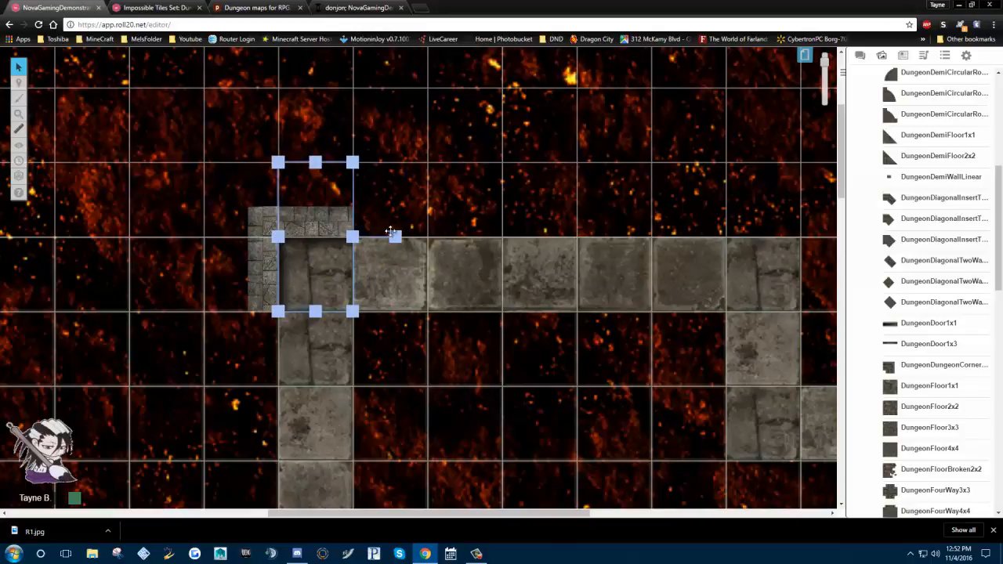
click(387, 215)
right_click(388, 217)
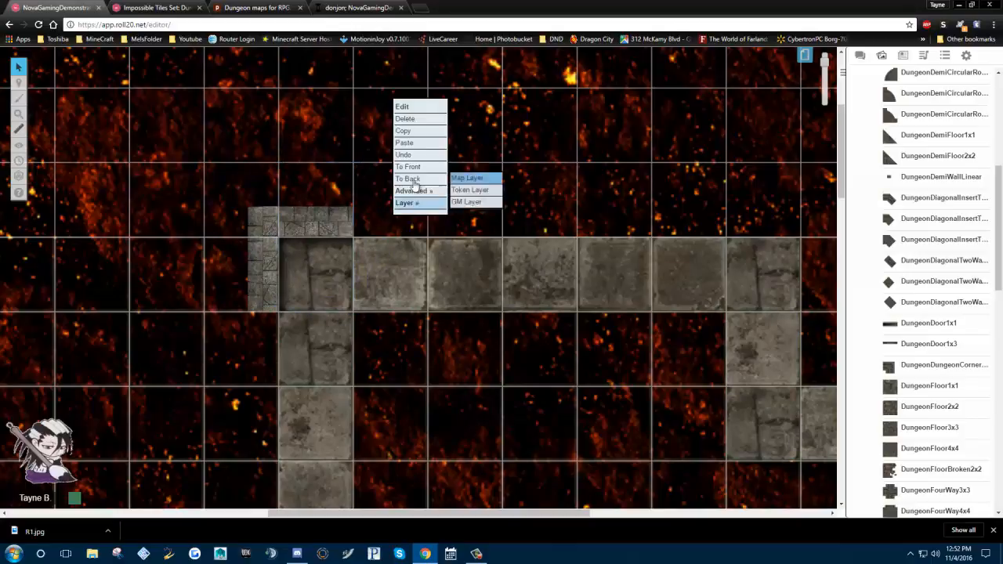
click(404, 143)
drag(398, 224, 411, 248)
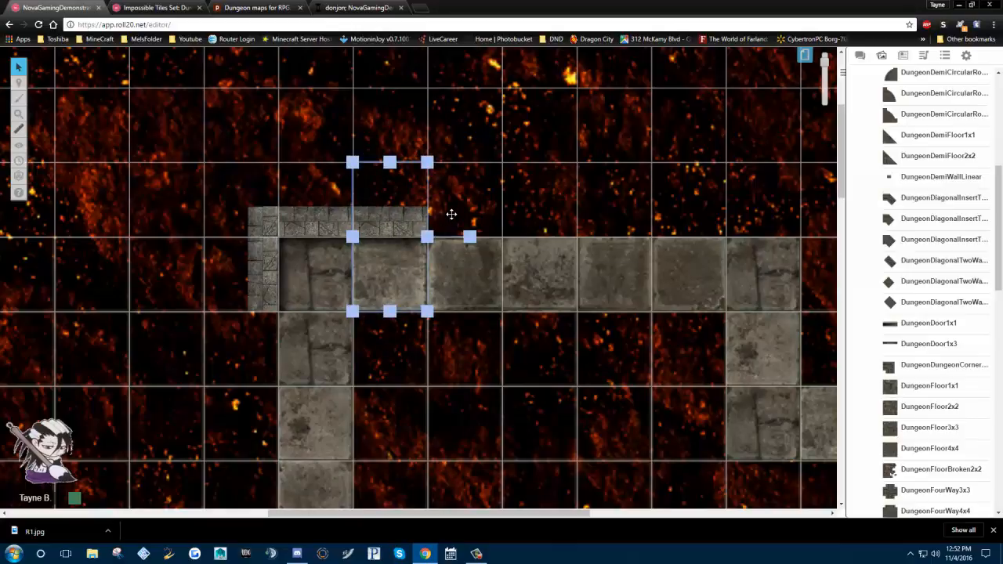
Extend the top wall with pasted wall pieces along the corridor's third and fourth squares
right_click(451, 215)
click(470, 141)
drag(471, 212, 513, 233)
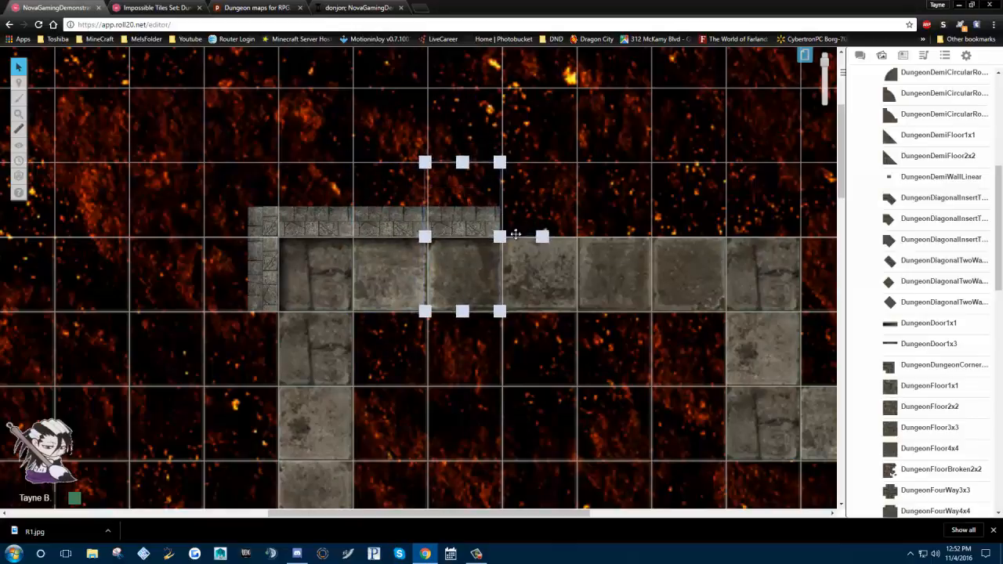
click(542, 210)
right_click(545, 211)
click(563, 138)
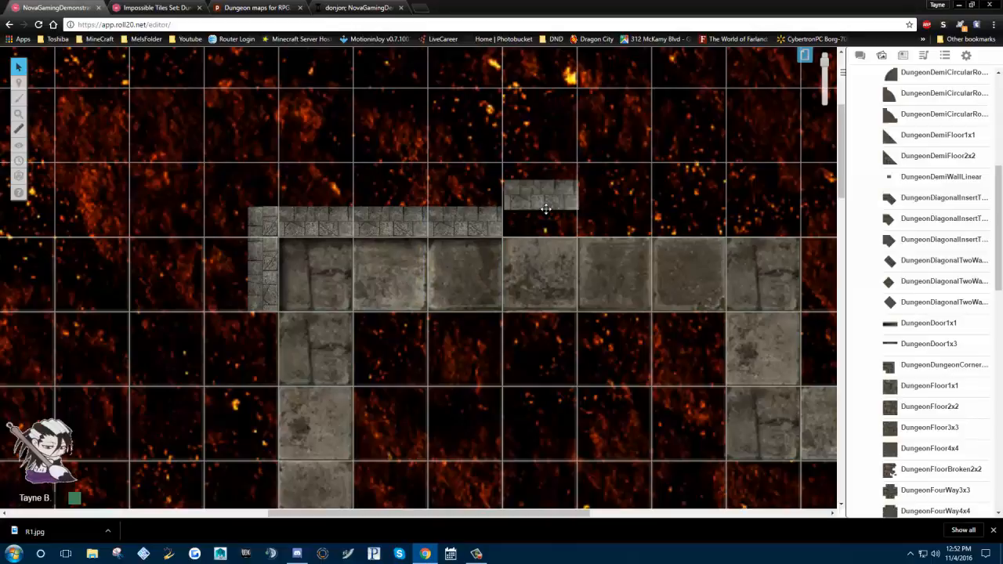
drag(542, 208, 541, 235)
Continue the top wall with pasted wall pieces along the corridor's fifth and sixth squares
click(611, 203)
right_click(611, 204)
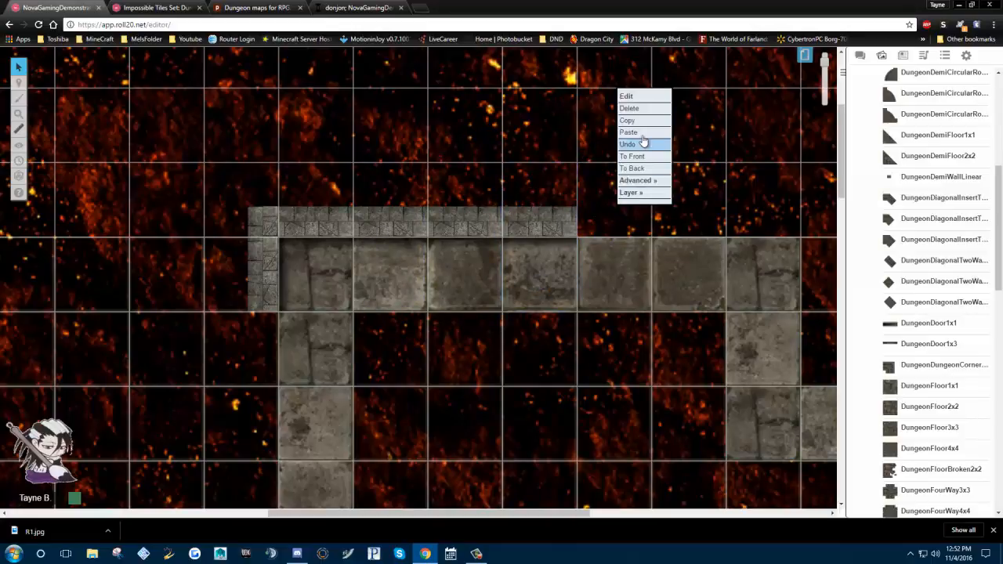
click(645, 142)
drag(618, 206, 620, 238)
right_click(699, 89)
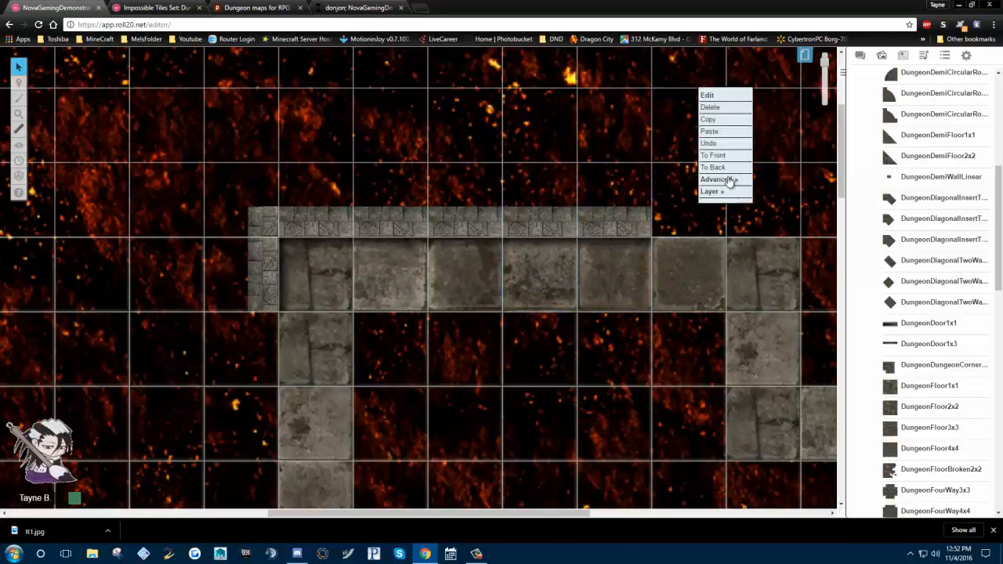
click(728, 134)
drag(679, 174, 700, 227)
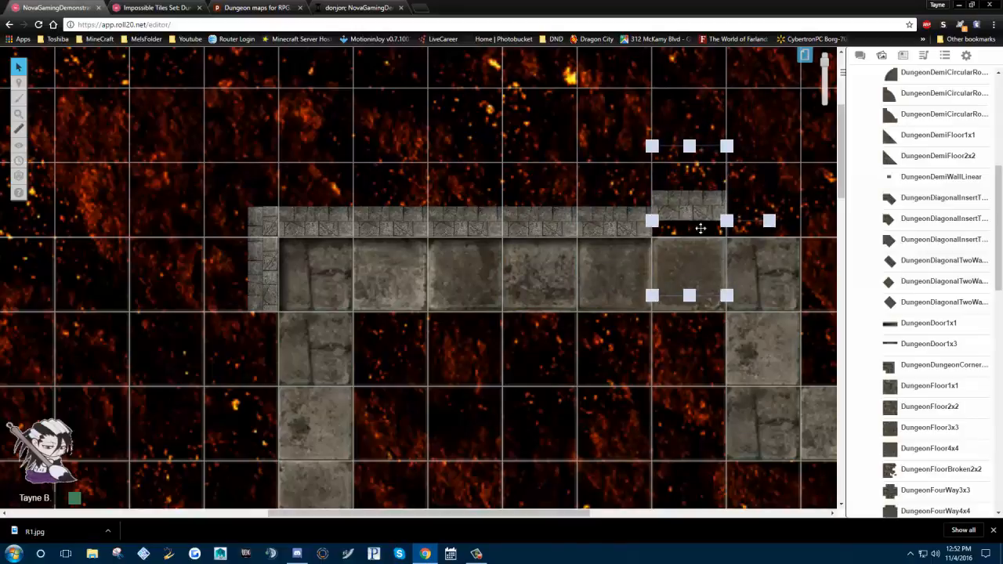
Paste a horizontal wall piece and place it along the top edge of the corridor's seventh square
click(748, 204)
right_click(755, 202)
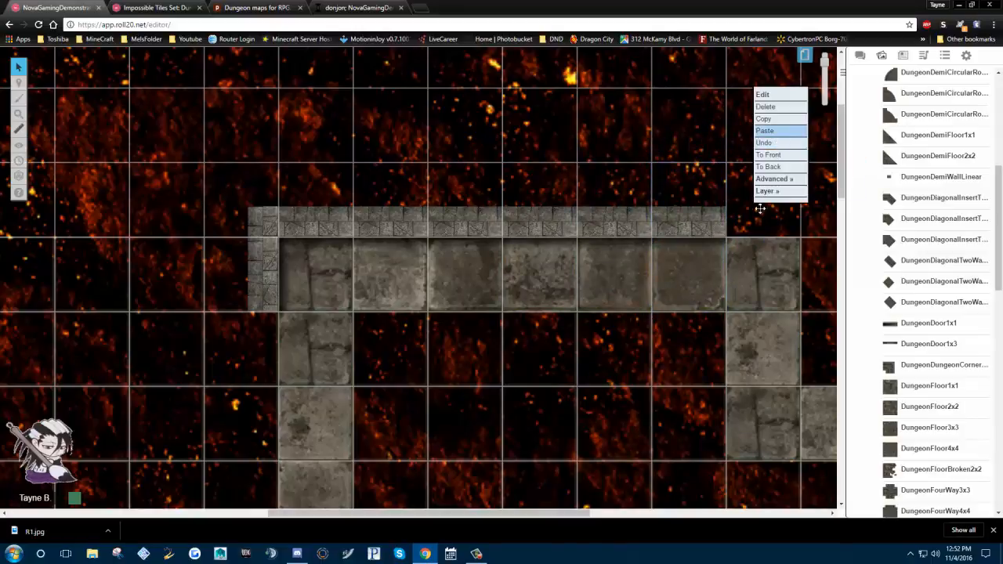
click(765, 130)
drag(756, 192, 762, 223)
Copy the small corner piece at the top wall's left end and paste it near the wall's right end
click(253, 223)
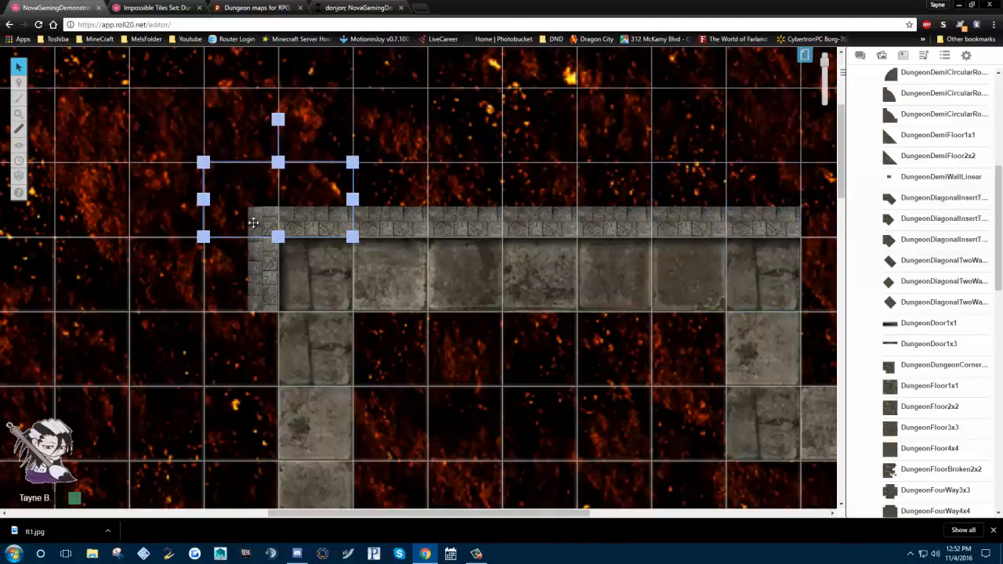
mouse_move(264, 223)
mouse_down()
mouse_move(269, 213)
mouse_move(275, 224)
mouse_up()
right_click(276, 224)
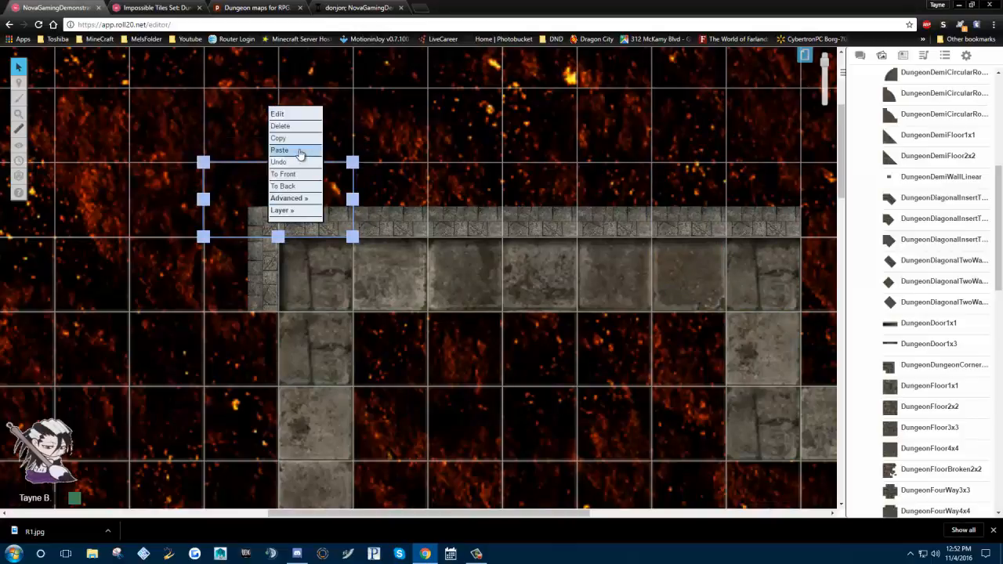
click(288, 139)
right_click(810, 225)
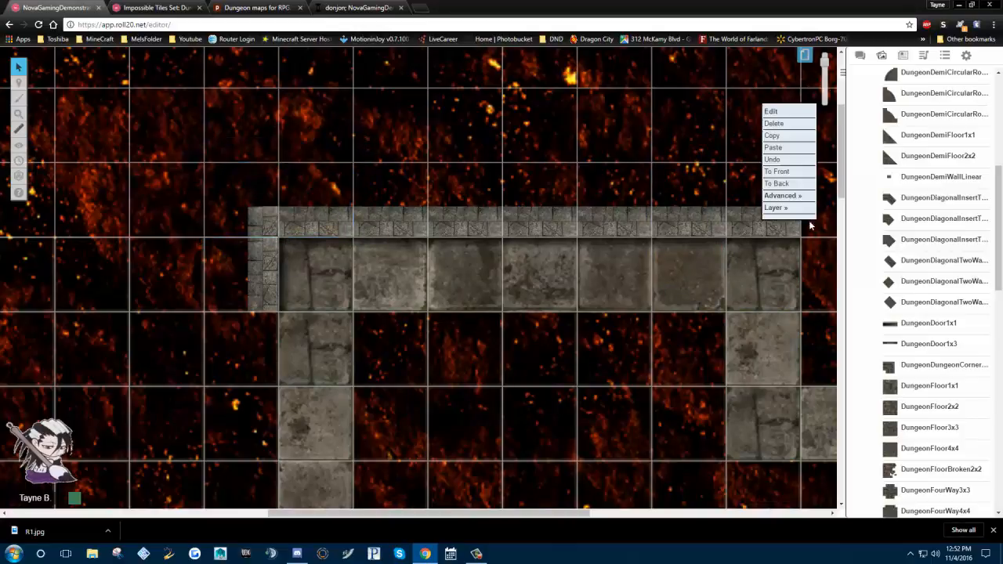
click(773, 148)
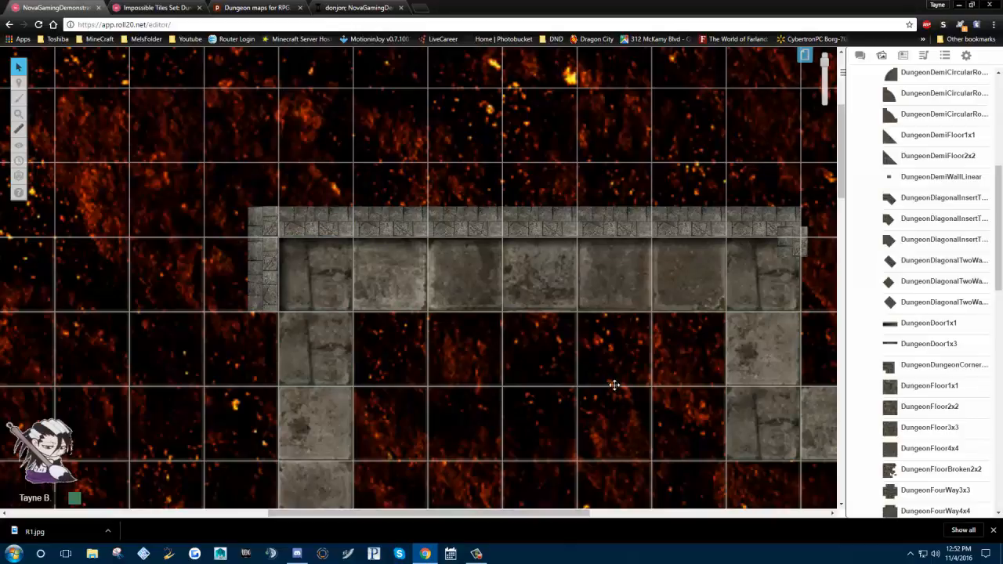
Rotate the pasted corner piece 90 degrees clockwise and place it flush against the right end of the top wall
scroll(432, 384, right, 10)
click(430, 247)
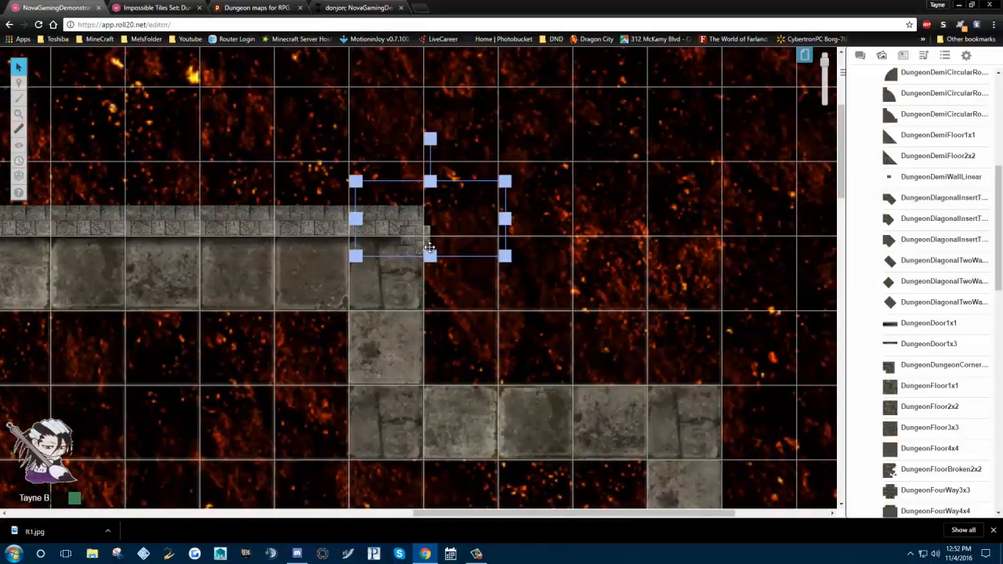
drag(414, 244, 405, 223)
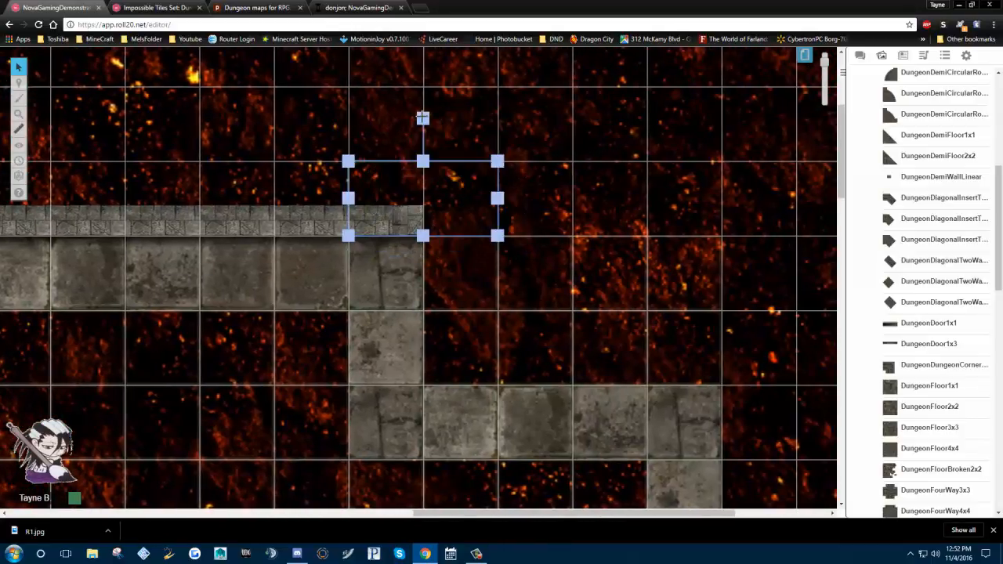
drag(423, 118, 497, 194)
drag(418, 192, 457, 228)
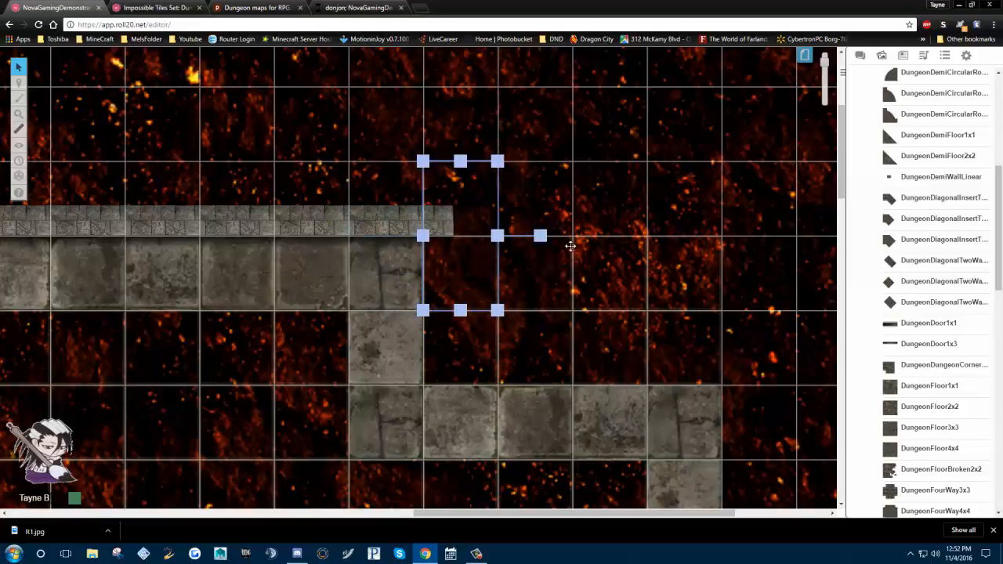
click(555, 212)
Copy the vertical wall piece from the left side and place a copy along the right edge of the seventh corridor square
drag(429, 268, 522, 191)
drag(462, 274, 436, 274)
drag(640, 179, 638, 178)
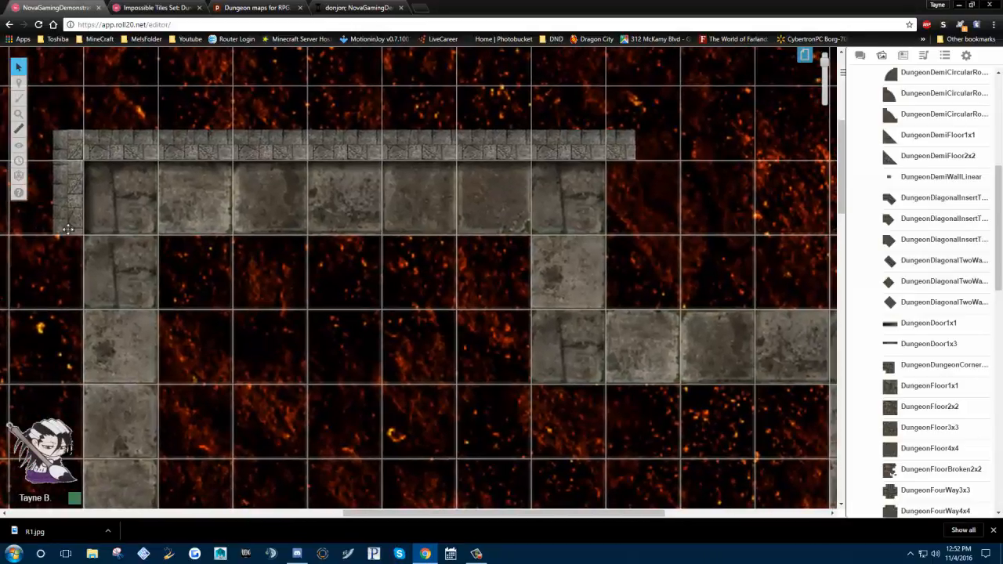
click(75, 184)
right_click(76, 188)
click(102, 114)
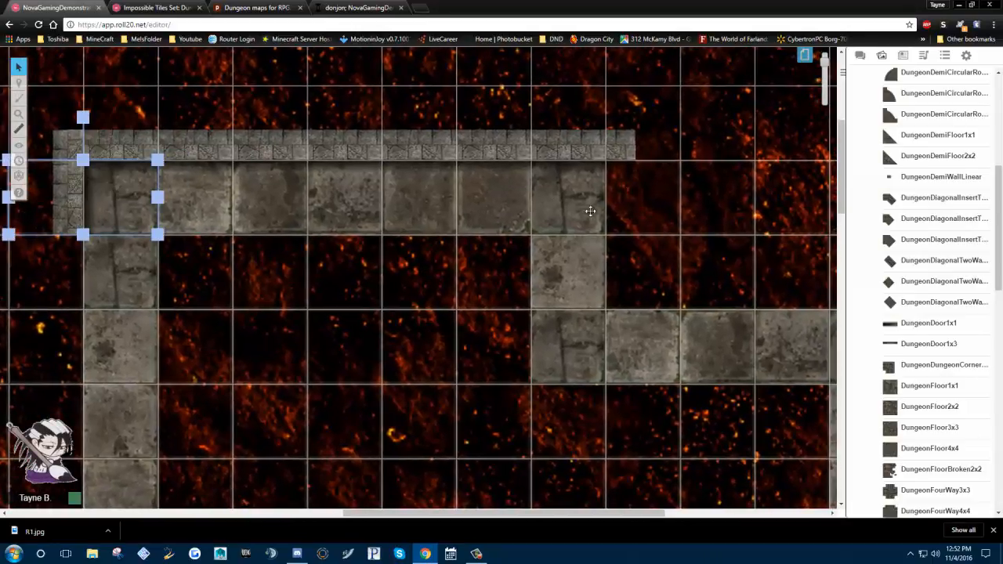
click(635, 182)
right_click(631, 196)
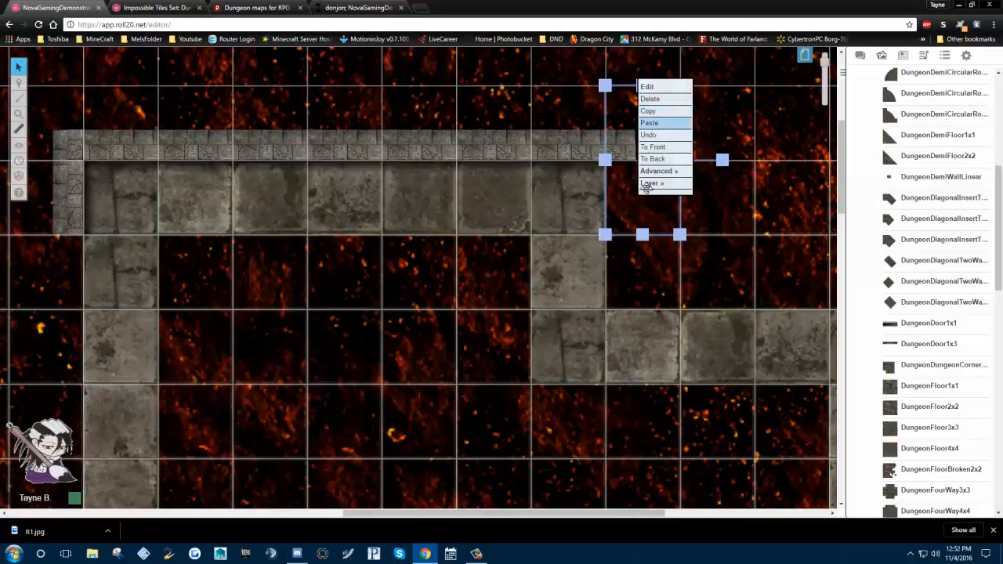
click(649, 123)
click(624, 196)
drag(605, 116, 627, 223)
Paste another vertical wall piece and place it directly below, along the right edge of the square under the corner
right_click(651, 262)
click(667, 185)
drag(612, 179, 700, 287)
click(294, 319)
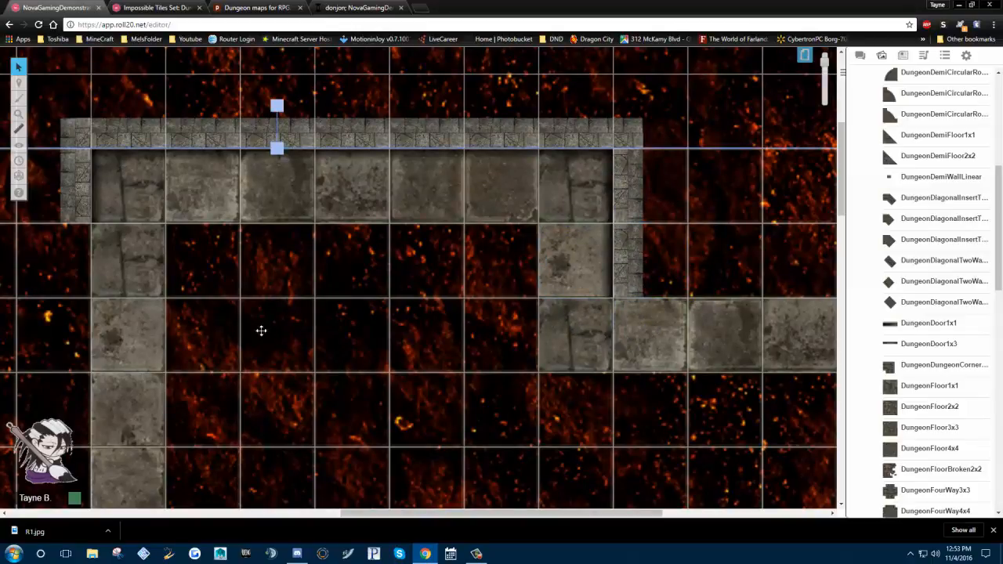
Copy the left vertical wall piece and place the copy along the left edge of the descending corridor's second square
click(72, 188)
right_click(74, 188)
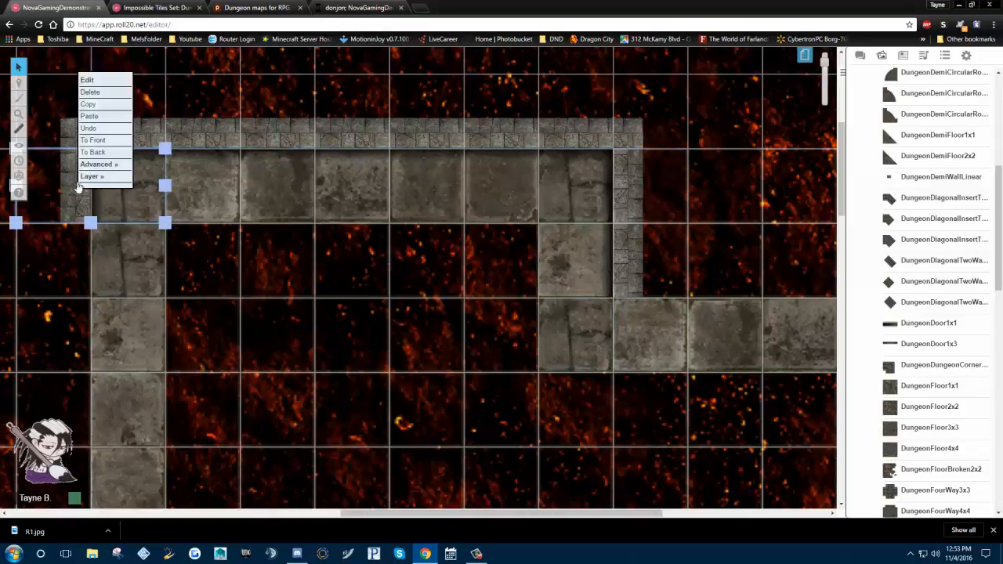
click(85, 105)
right_click(72, 246)
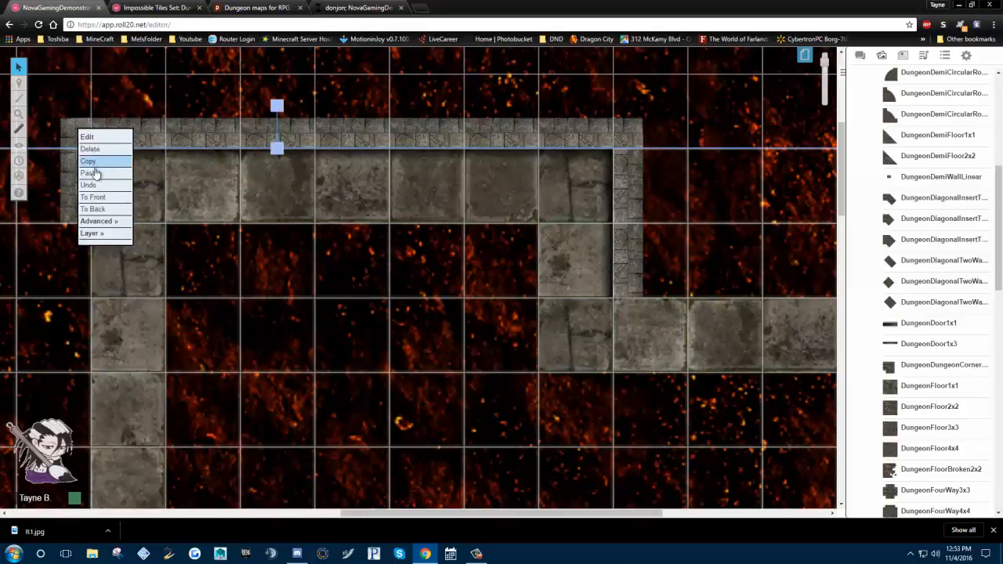
click(95, 173)
drag(63, 254, 79, 268)
scroll(217, 293, down, 1)
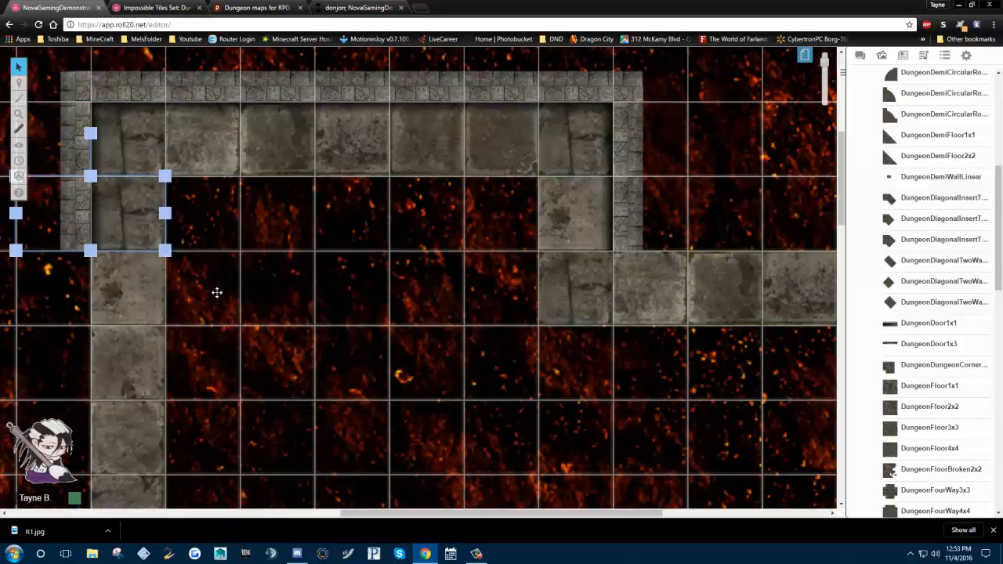
Extend the left wall with pasted vertical pieces along the descending corridor's third and fourth squares
drag(271, 277, 384, 236)
right_click(213, 244)
drag(165, 280, 242, 234)
click(239, 178)
right_click(218, 311)
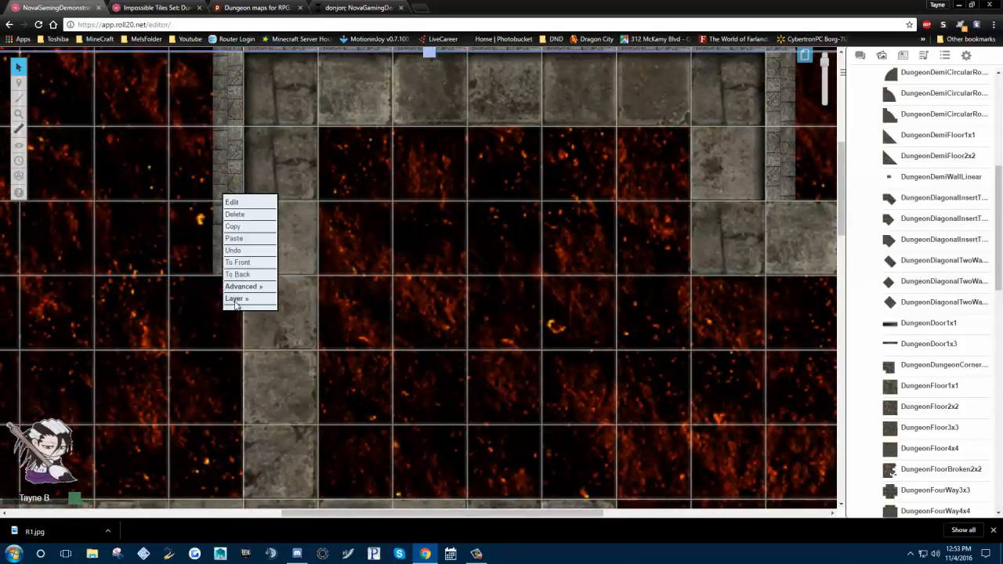
click(234, 238)
drag(217, 311, 244, 311)
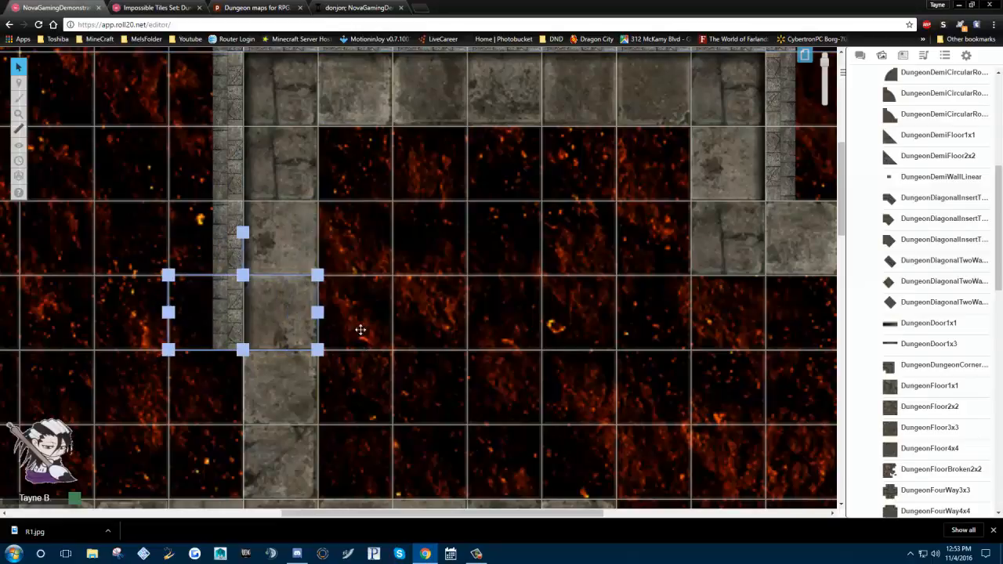
Continue the left wall with pasted vertical pieces along the corridor's fifth and sixth squares, down to the room
scroll(280, 287, down, 1)
right_click(223, 288)
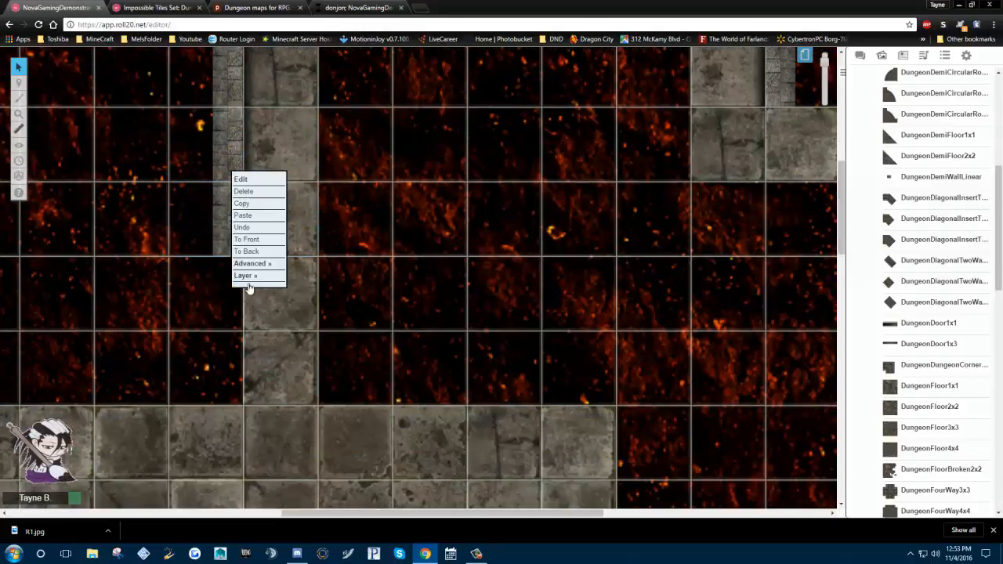
click(243, 216)
drag(228, 305, 242, 306)
right_click(232, 360)
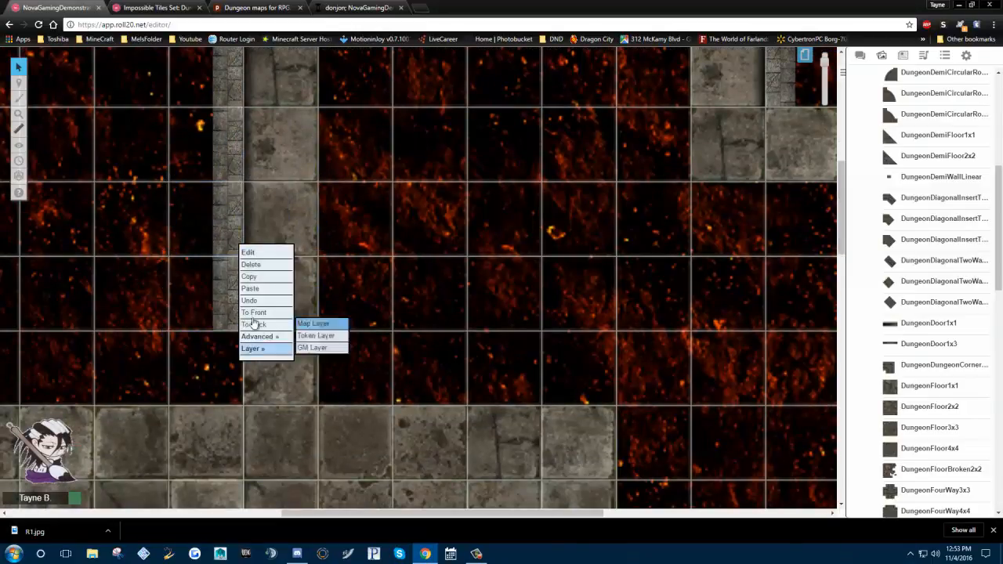
click(250, 288)
drag(227, 366, 247, 364)
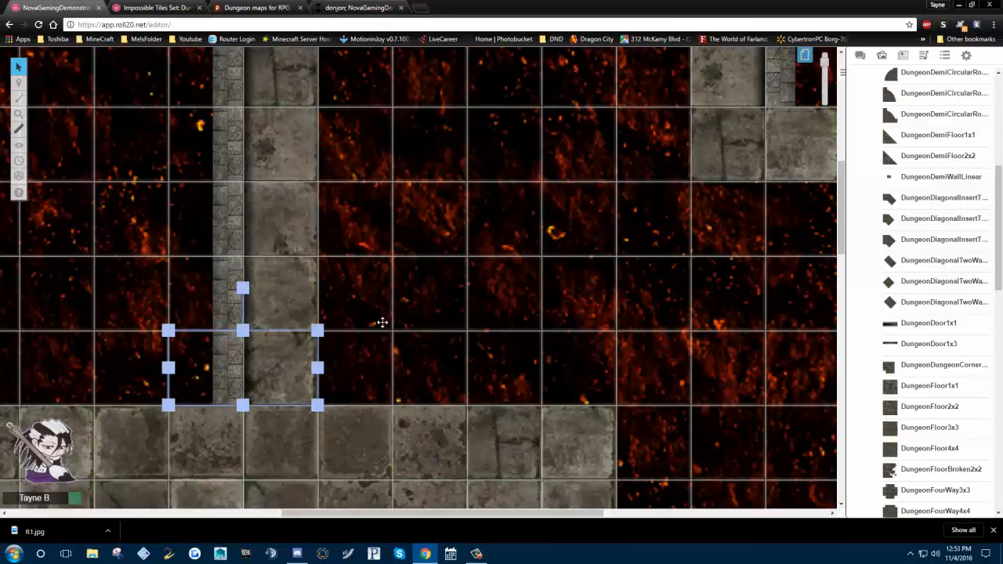
Duplicate the vertical wall piece, rotate the copy 90 degrees, and place it along the top edge of the room's third square
drag(462, 307, 604, 163)
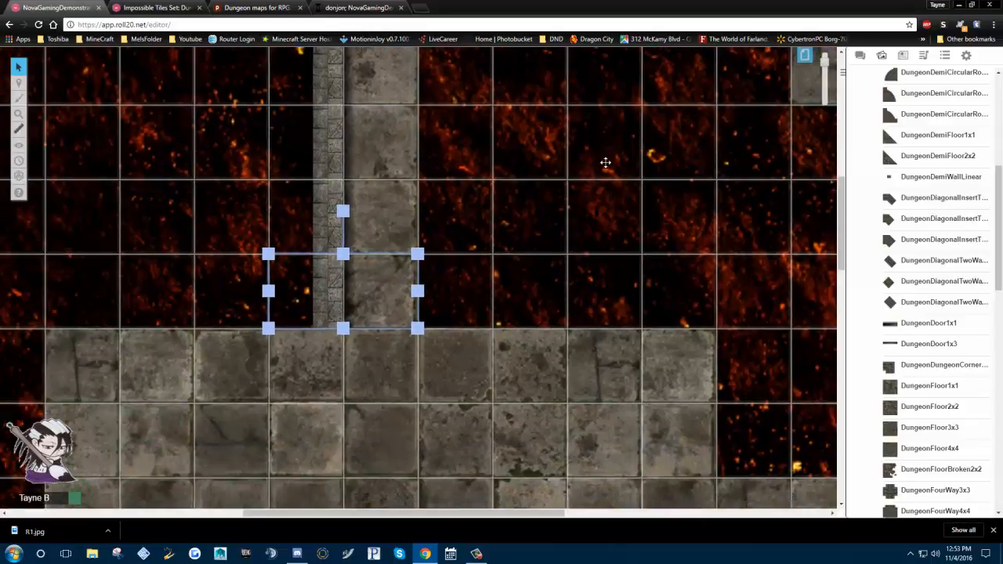
right_click(410, 261)
right_click(370, 240)
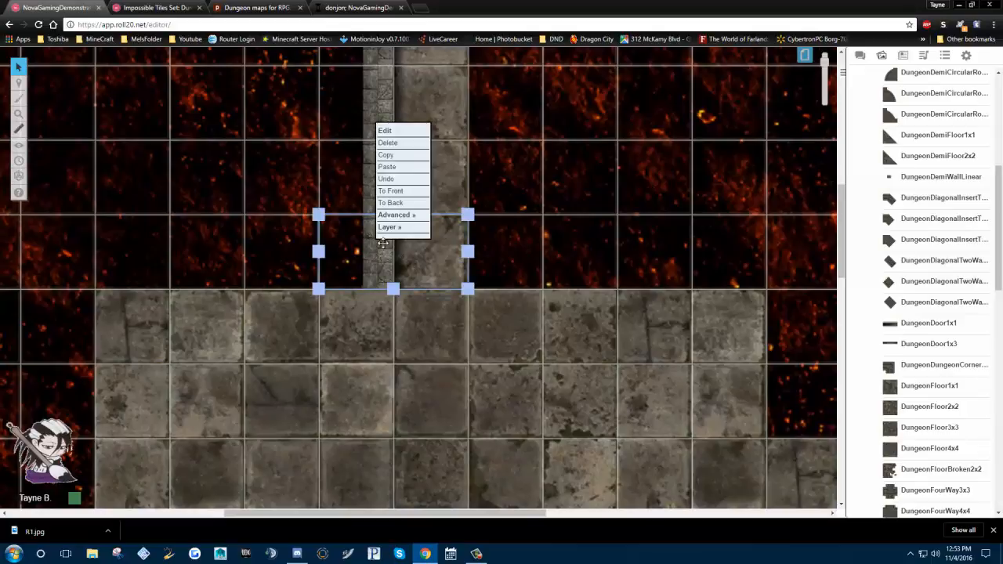
right_click(268, 265)
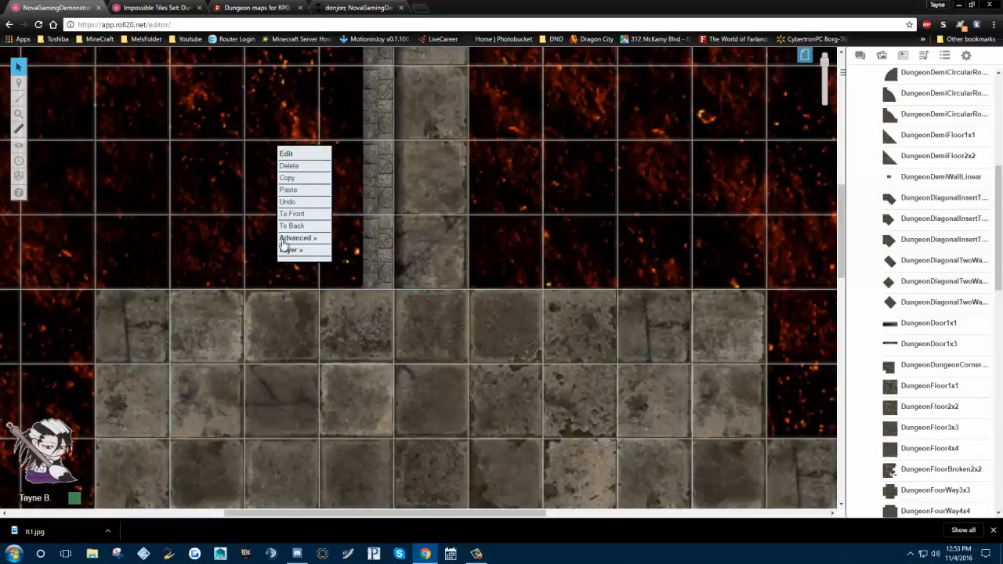
click(287, 192)
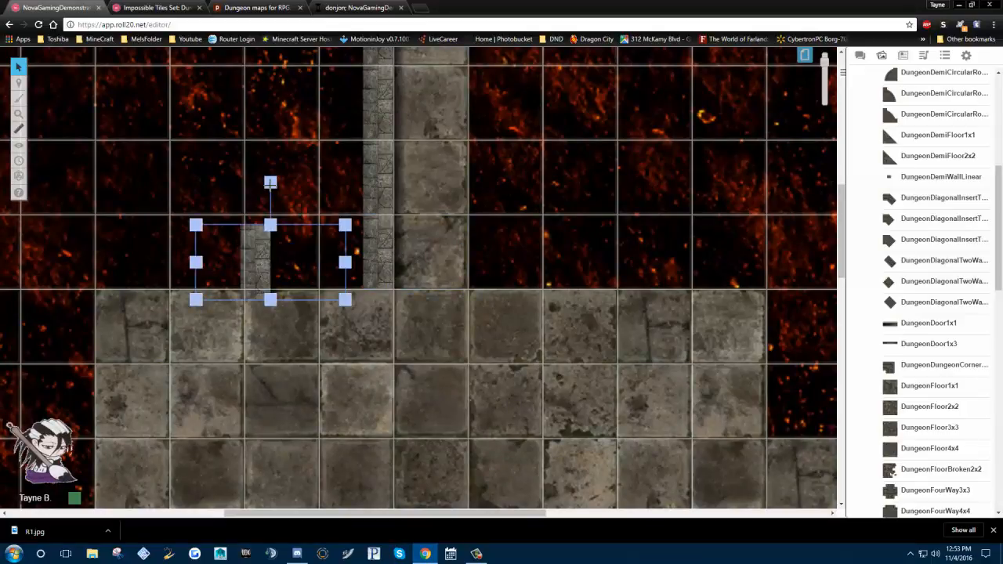
drag(269, 185, 295, 264)
drag(265, 260, 277, 283)
Paste another wall piece, rotate it 90 degrees, and place it above the room's fourth square to meet the corridor wall
click(345, 232)
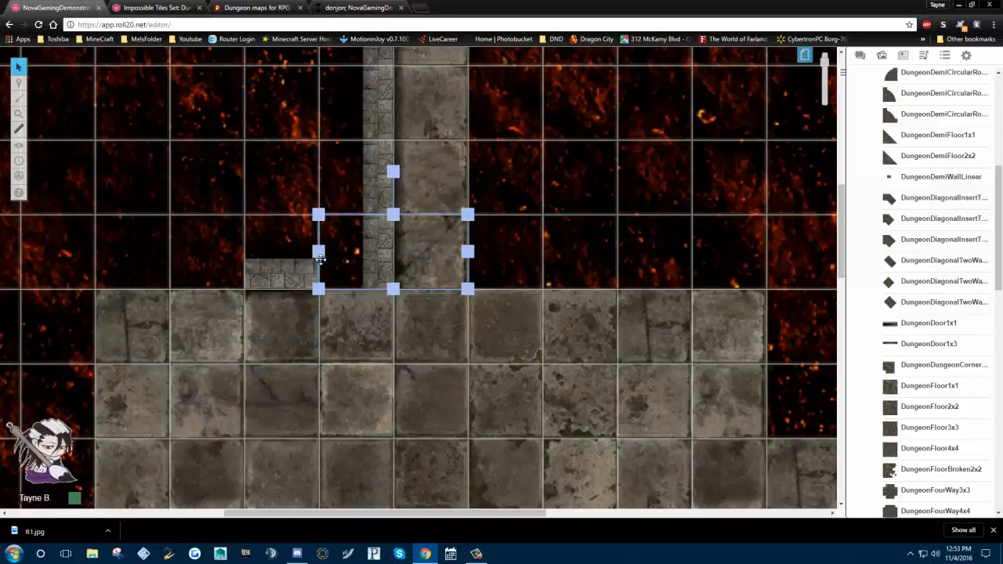
right_click(233, 210)
click(257, 144)
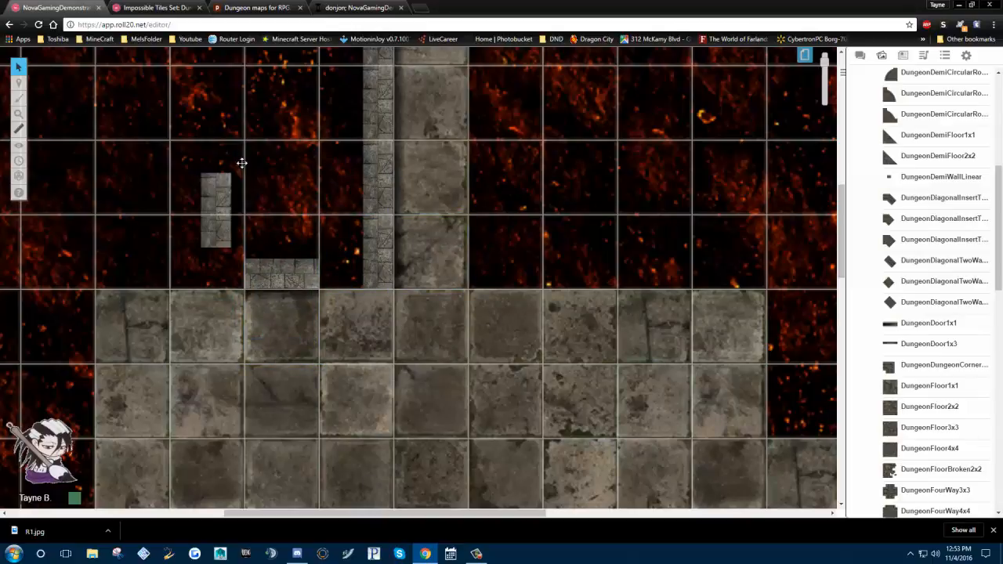
drag(223, 212, 238, 178)
drag(243, 97, 364, 277)
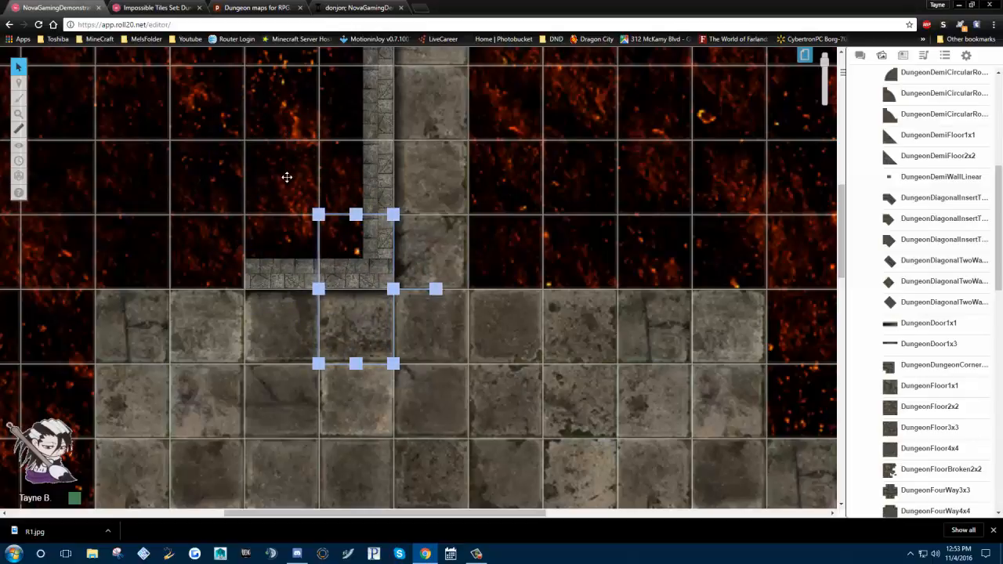
Copy the horizontal wall segment and paste two more along the large room's upper edge to reach its left corner
click(269, 277)
right_click(276, 162)
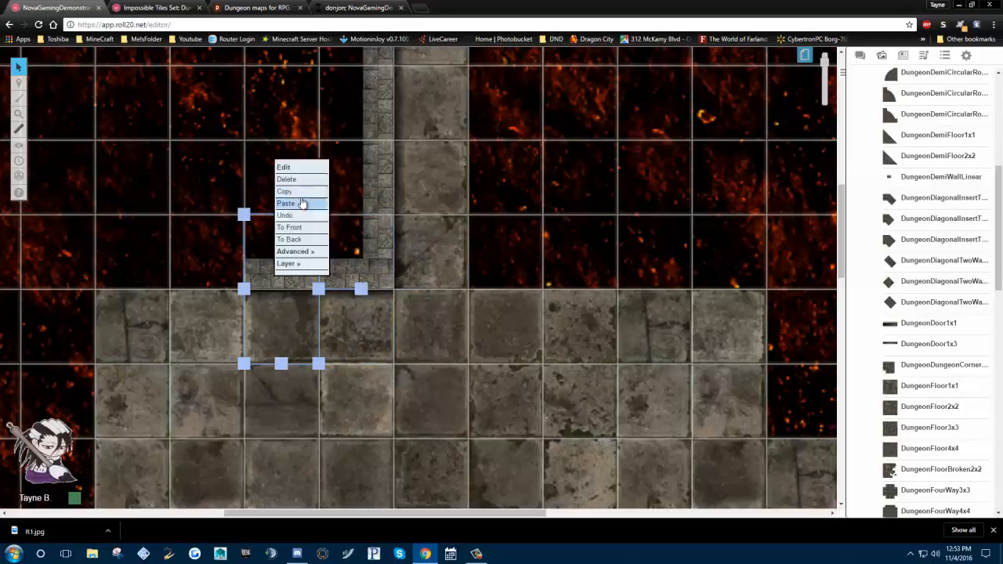
click(299, 192)
right_click(220, 270)
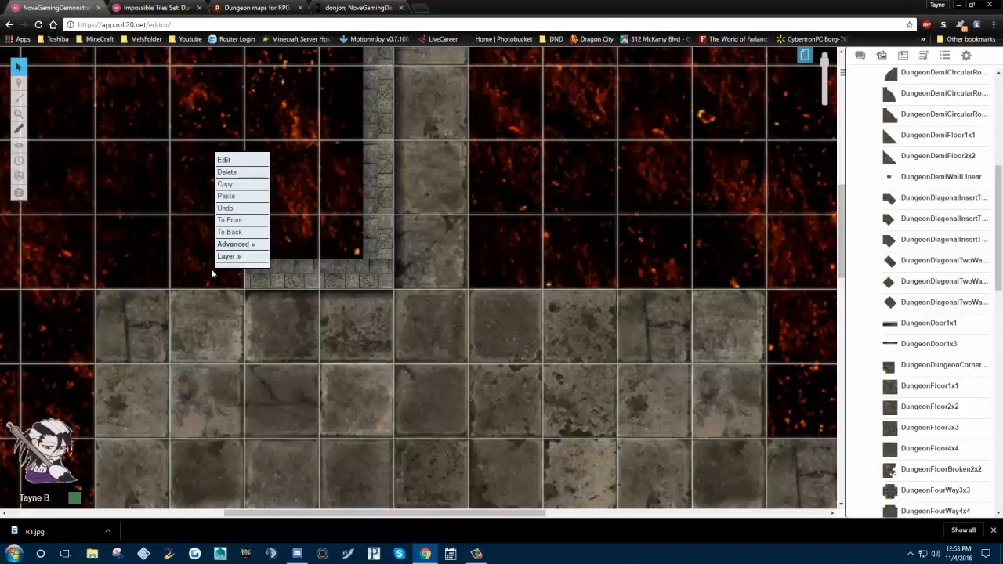
click(235, 196)
drag(205, 259, 205, 279)
right_click(144, 273)
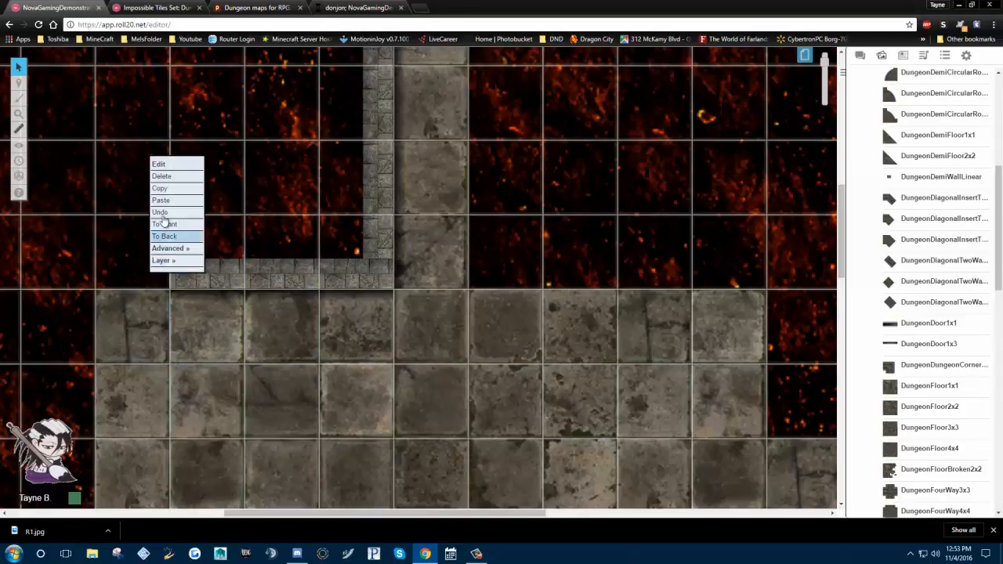
click(161, 200)
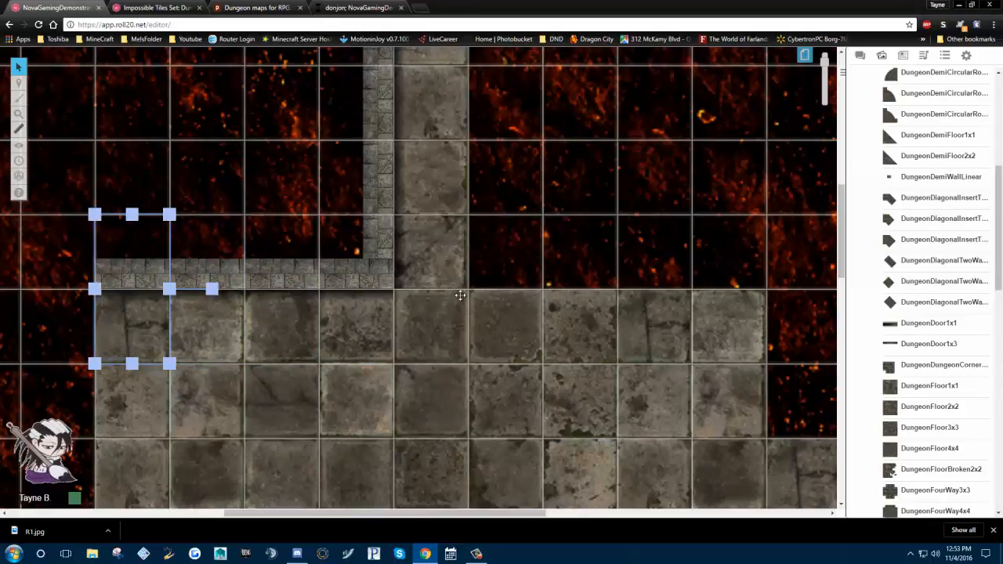
Paste three horizontal wall segments along the room's upper edge, starting one square right of the vertical corridor
right_click(501, 274)
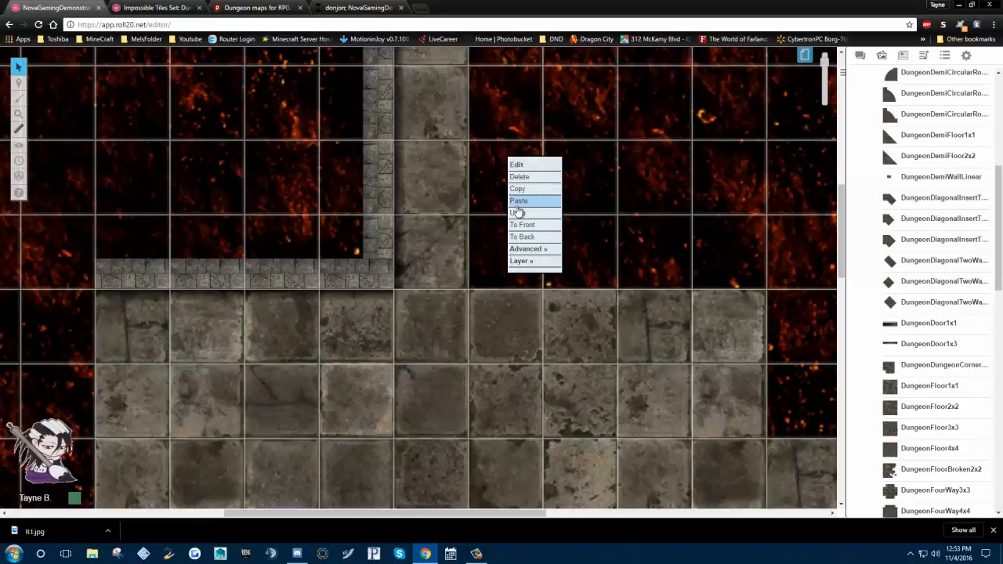
click(515, 201)
right_click(577, 257)
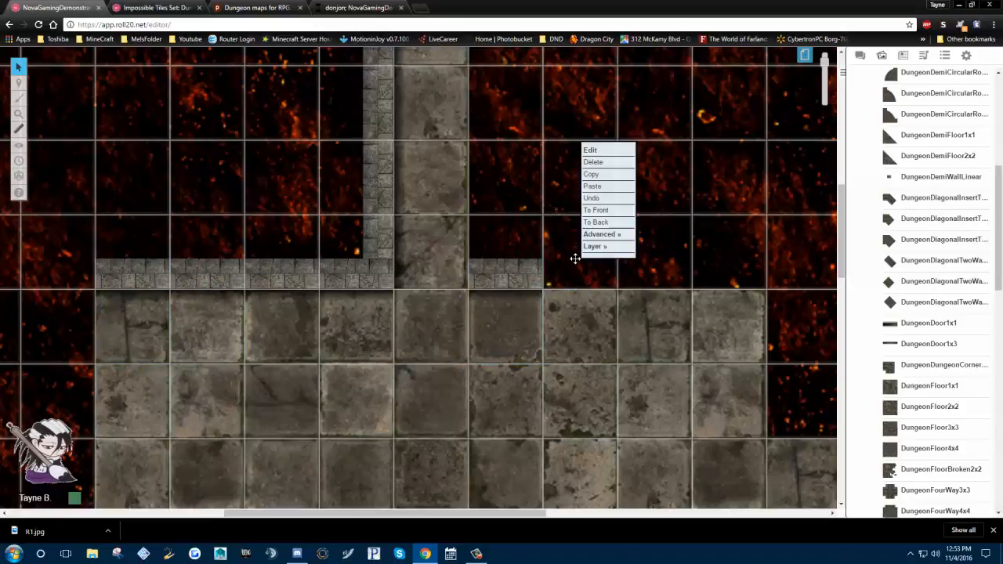
click(601, 196)
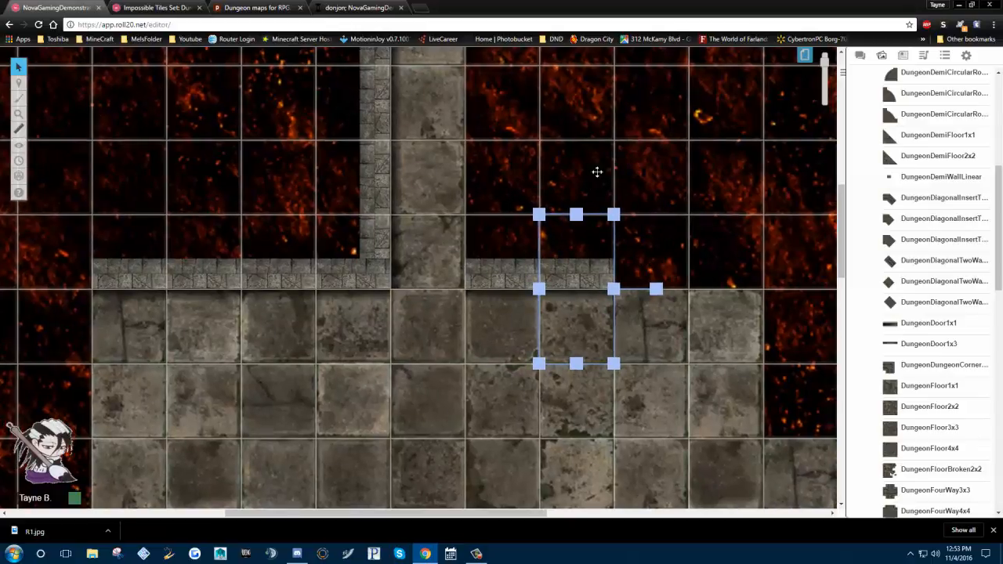
click(643, 271)
right_click(644, 273)
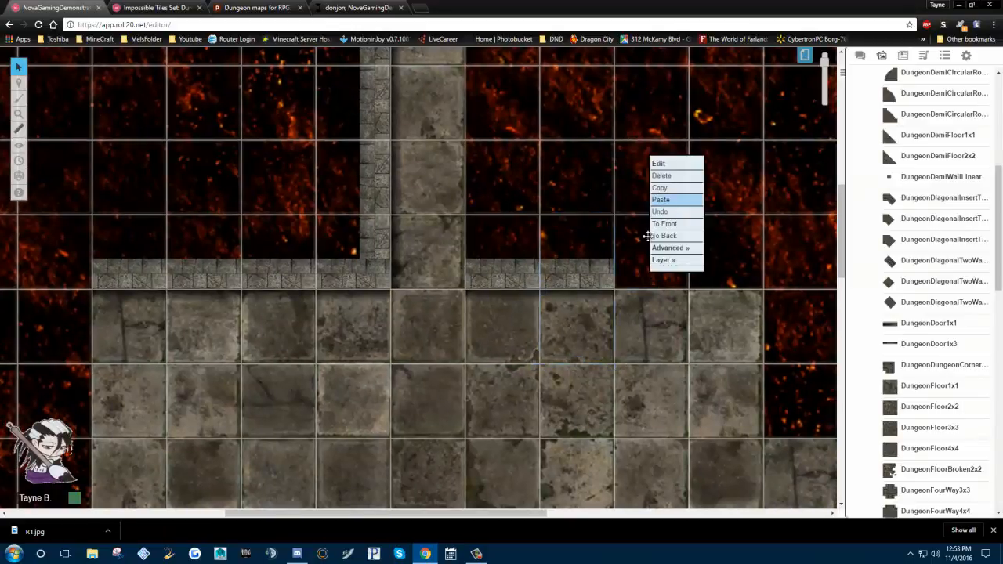
click(661, 200)
drag(666, 257, 680, 286)
scroll(913, 365, down, 2)
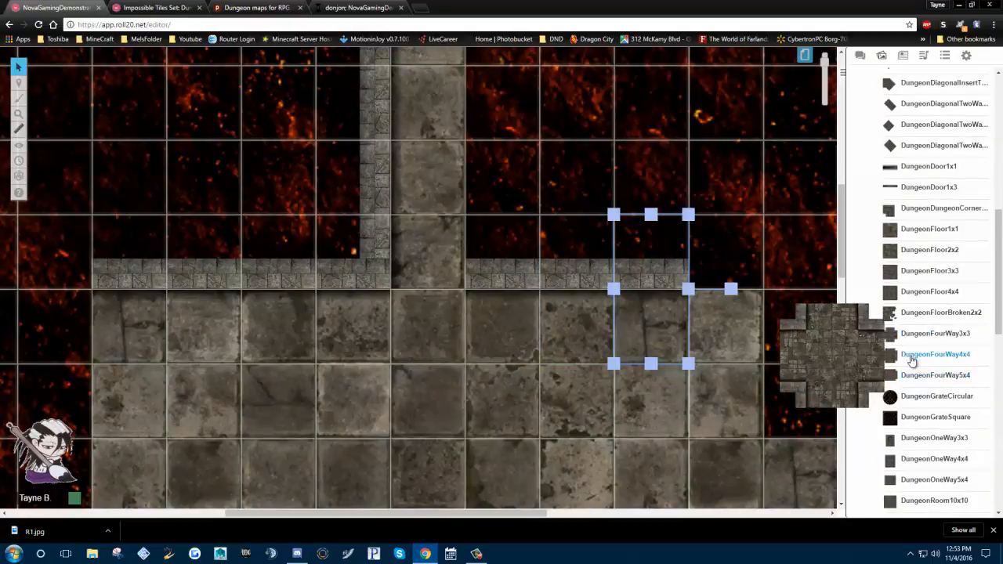
scroll(911, 361, down, 1)
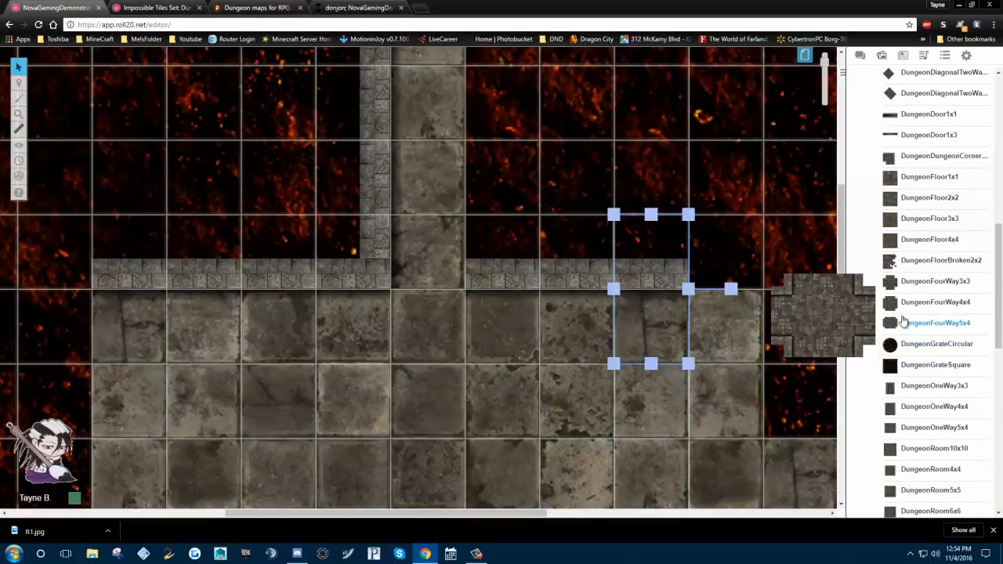
click(644, 145)
drag(643, 145, 637, 205)
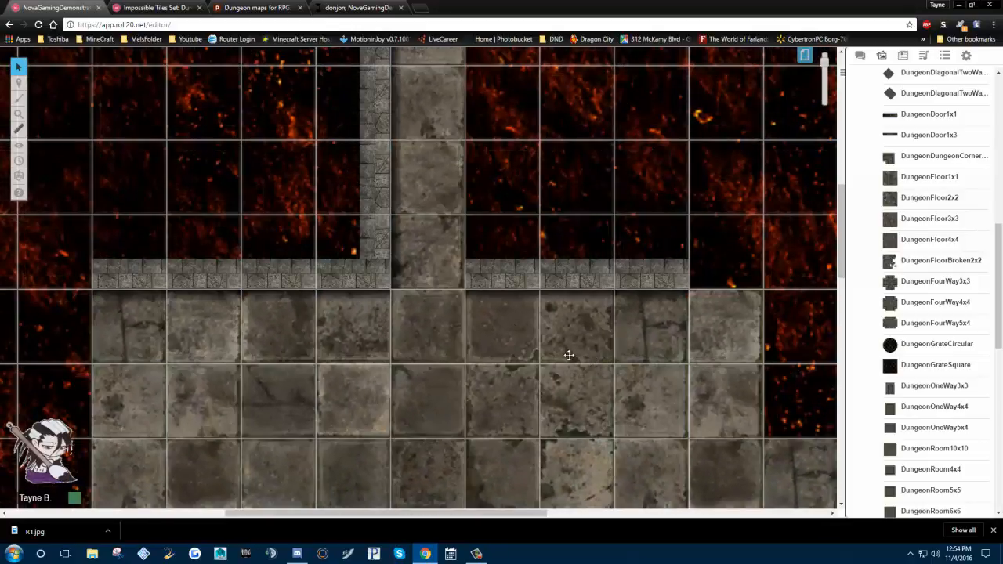
Copy the last horizontal wall segment and paste it above the room's upper-right corner square
drag(569, 355, 428, 326)
right_click(575, 231)
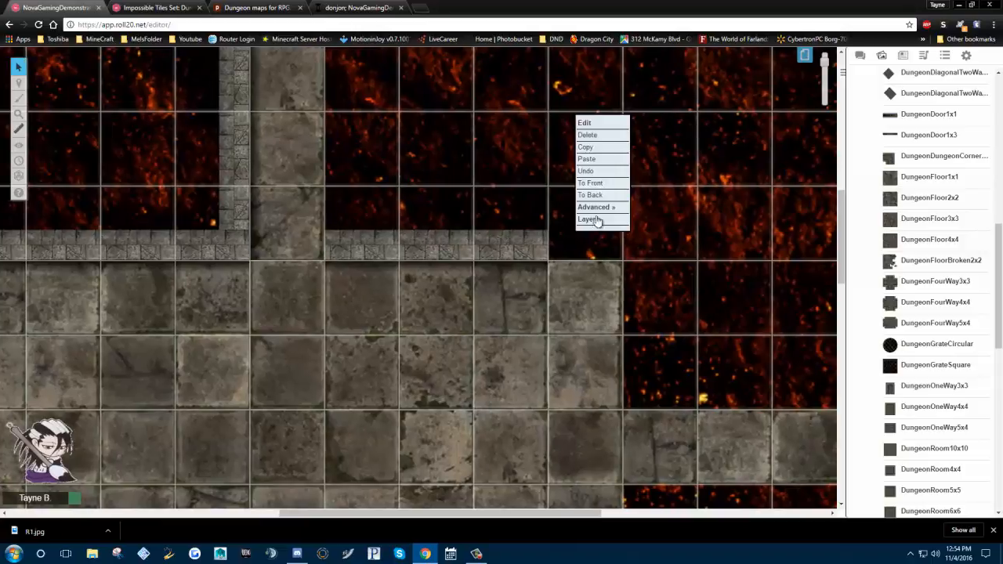
click(592, 158)
click(531, 234)
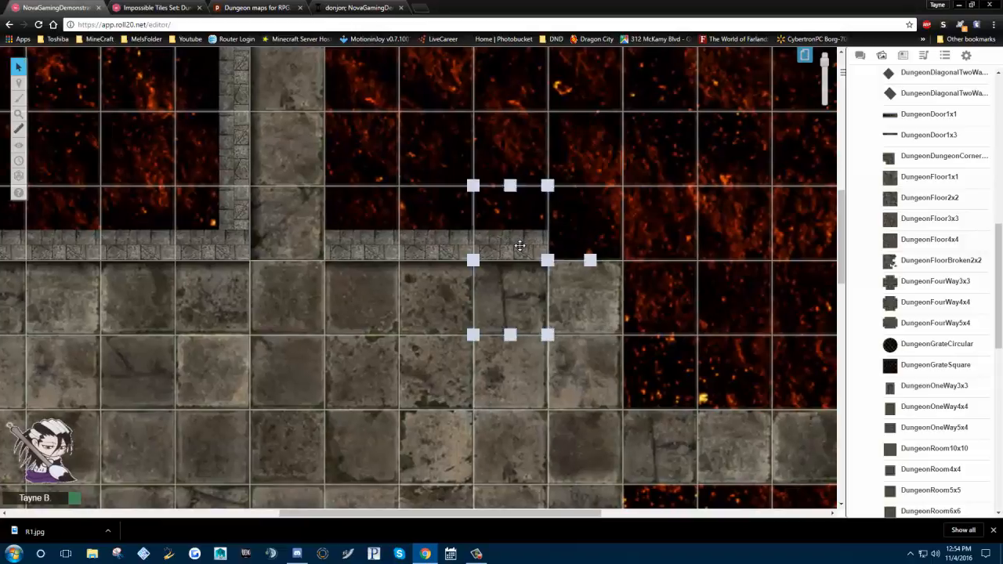
right_click(522, 244)
click(541, 164)
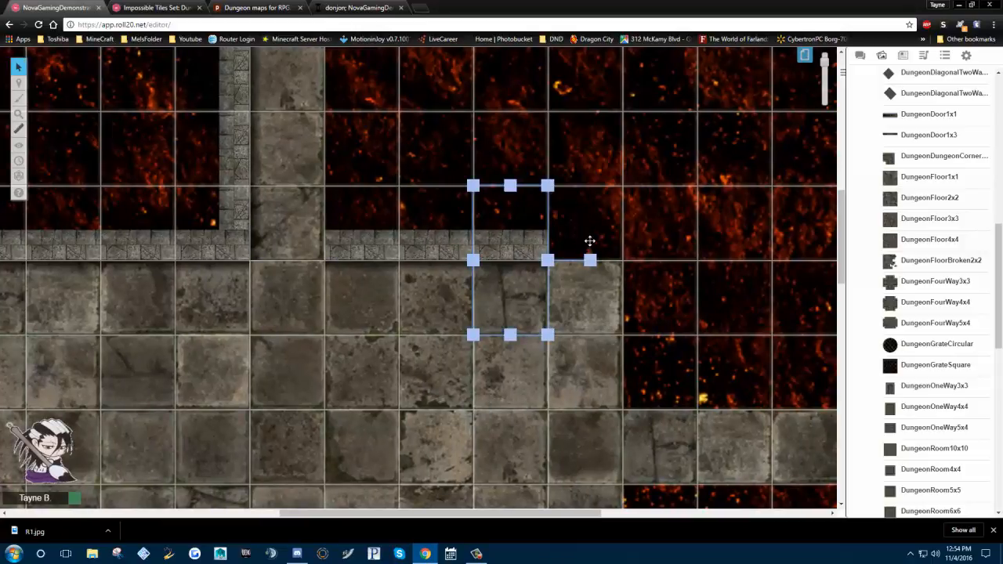
click(589, 240)
right_click(599, 241)
click(609, 171)
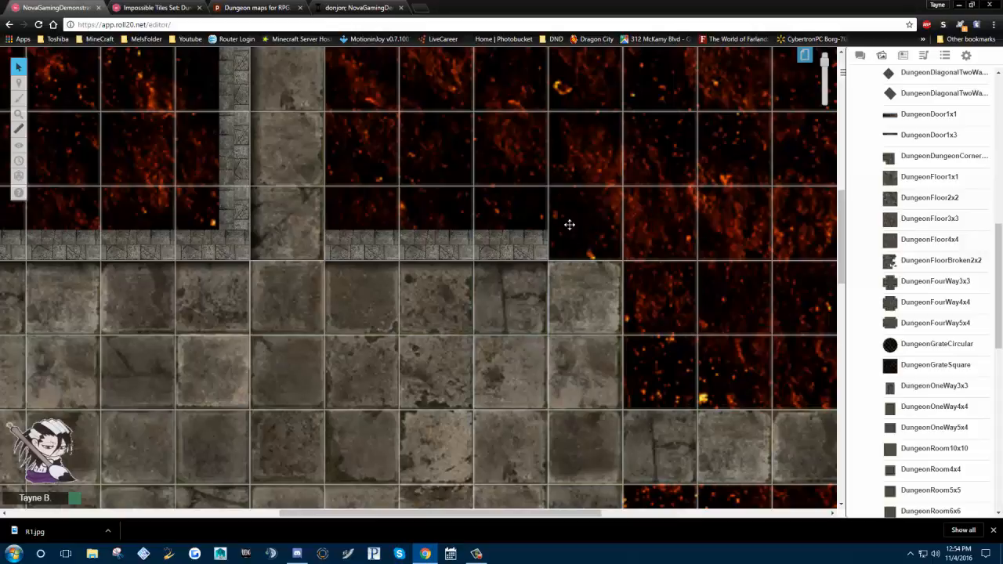
drag(588, 231, 584, 254)
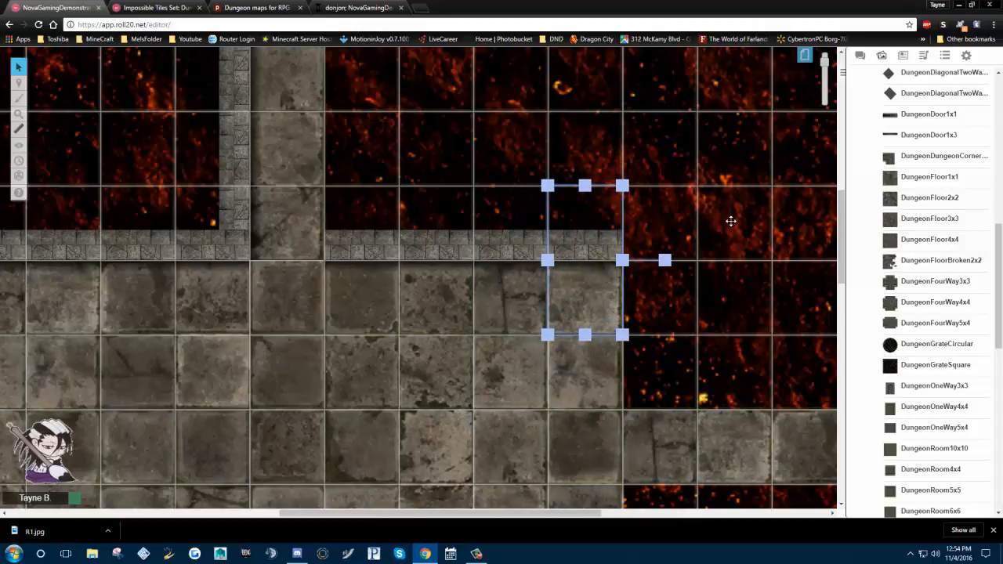
click(682, 264)
Duplicate the end wall segment, rotate the copy to vertical and place it against the right side of the room's first row
scroll(672, 235, down, 2)
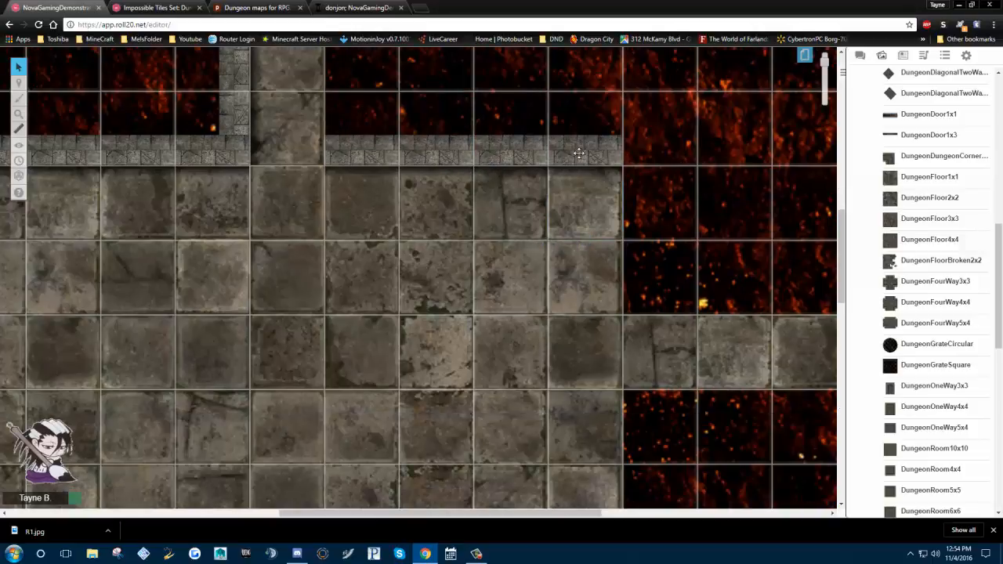
click(578, 153)
right_click(580, 157)
click(613, 70)
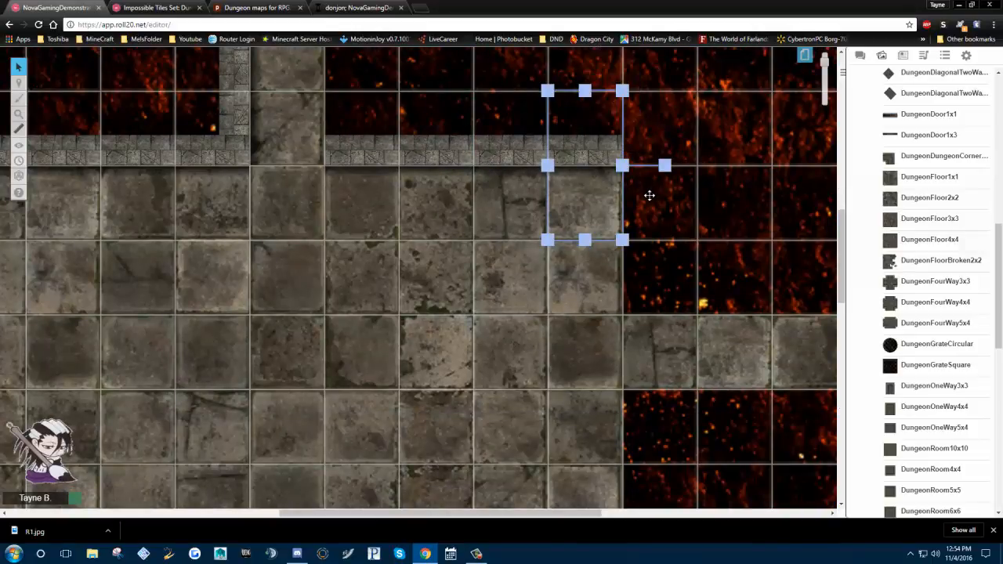
right_click(664, 75)
click(673, 116)
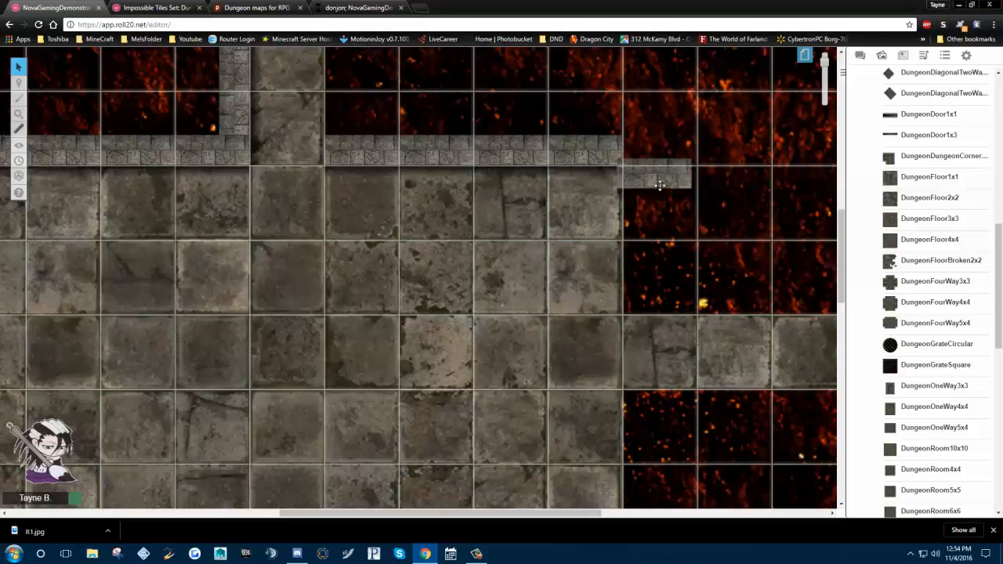
drag(737, 190, 649, 263)
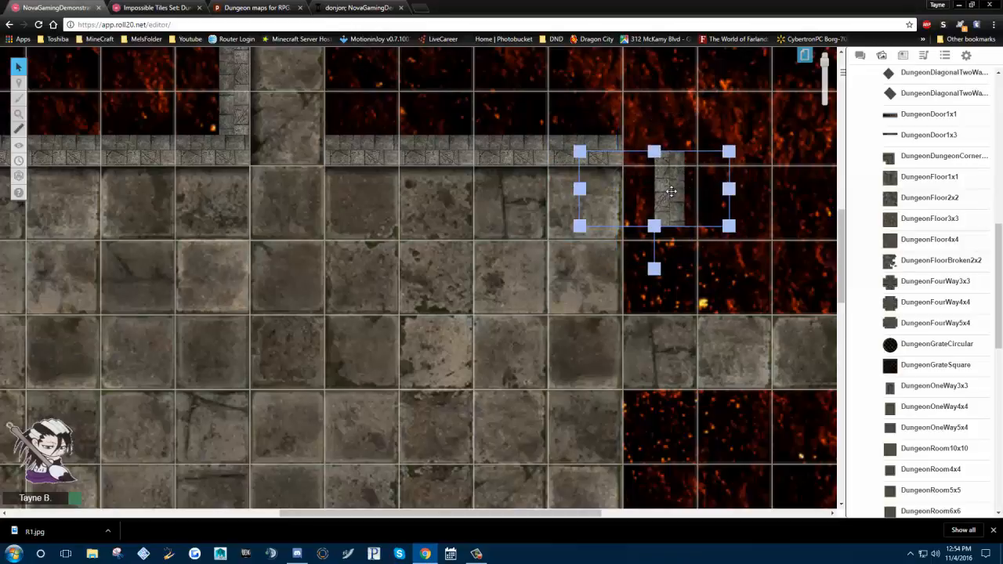
drag(671, 192, 645, 216)
click(645, 220)
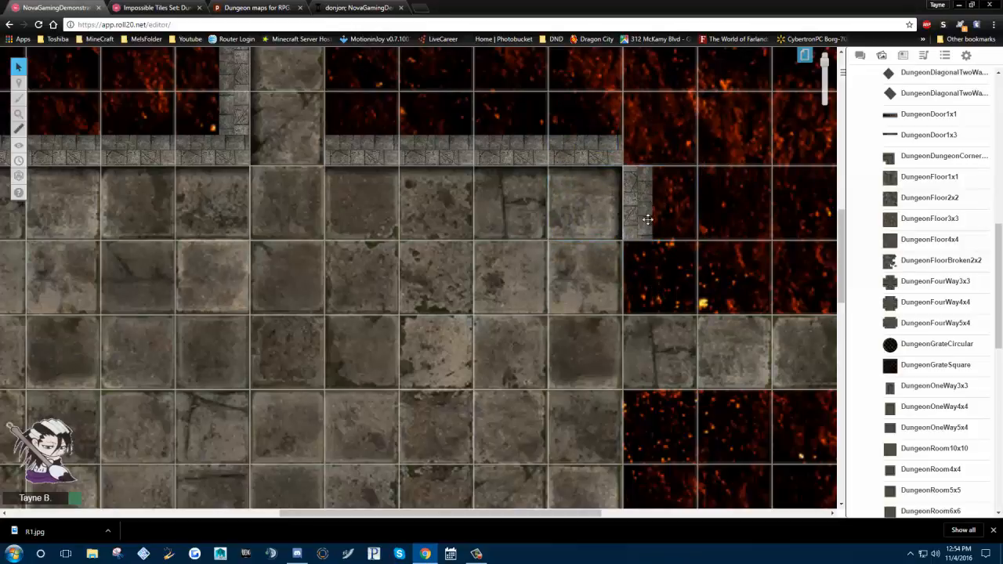
Copy the vertical wall segment and paste it beside the room's second row, just above the side corridor
right_click(646, 206)
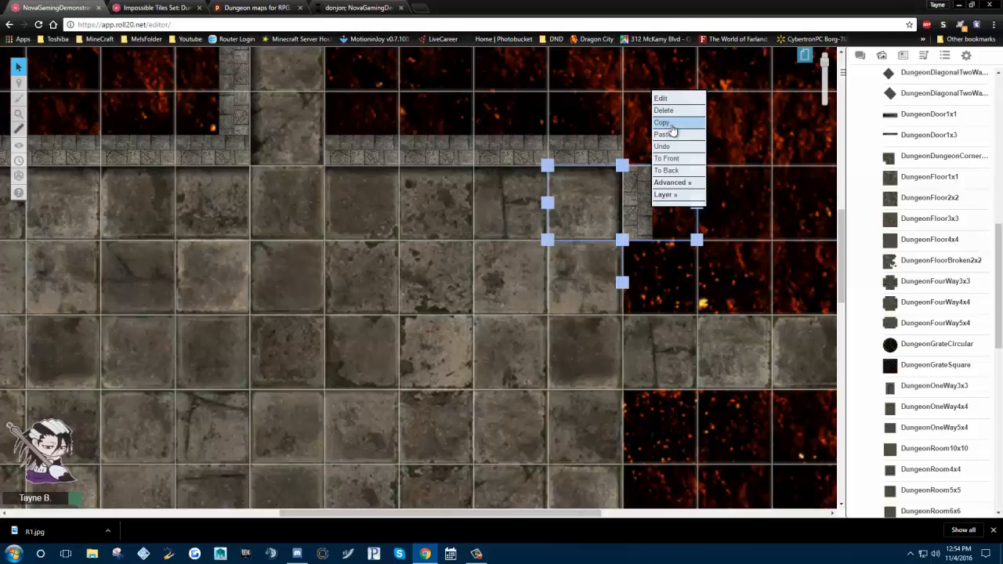
right_click(645, 265)
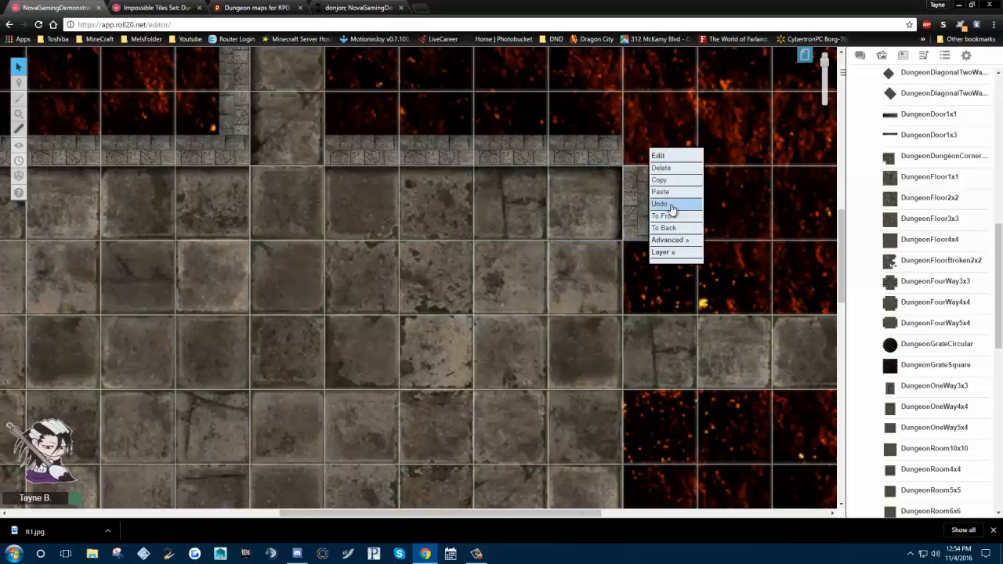
click(663, 205)
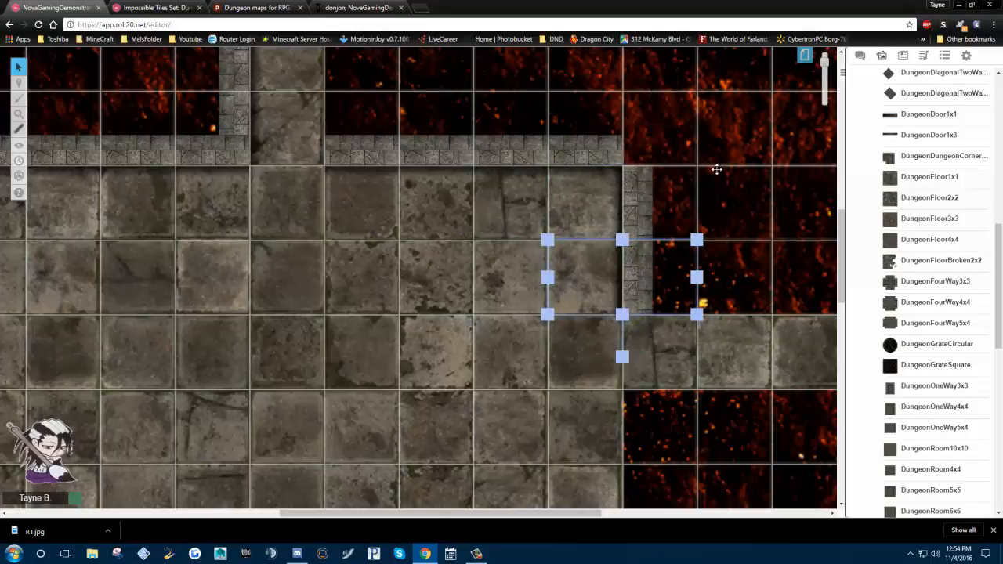
click(717, 170)
Paste vertical wall segments beside the two room rows directly below the side corridor, snapping them to the room's right edge
scroll(717, 170, down, 3)
right_click(645, 231)
click(667, 161)
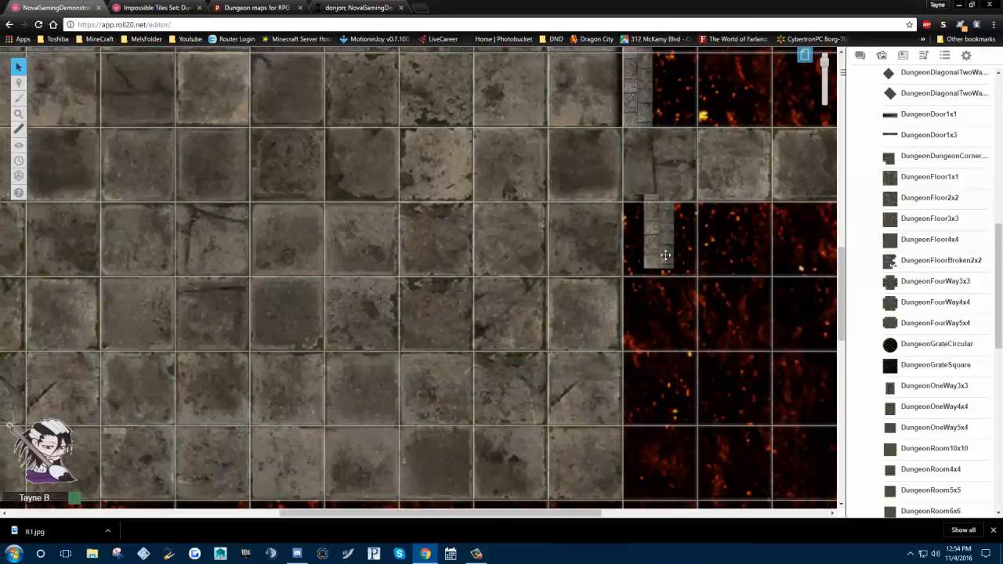
drag(661, 234, 647, 245)
click(675, 322)
right_click(646, 320)
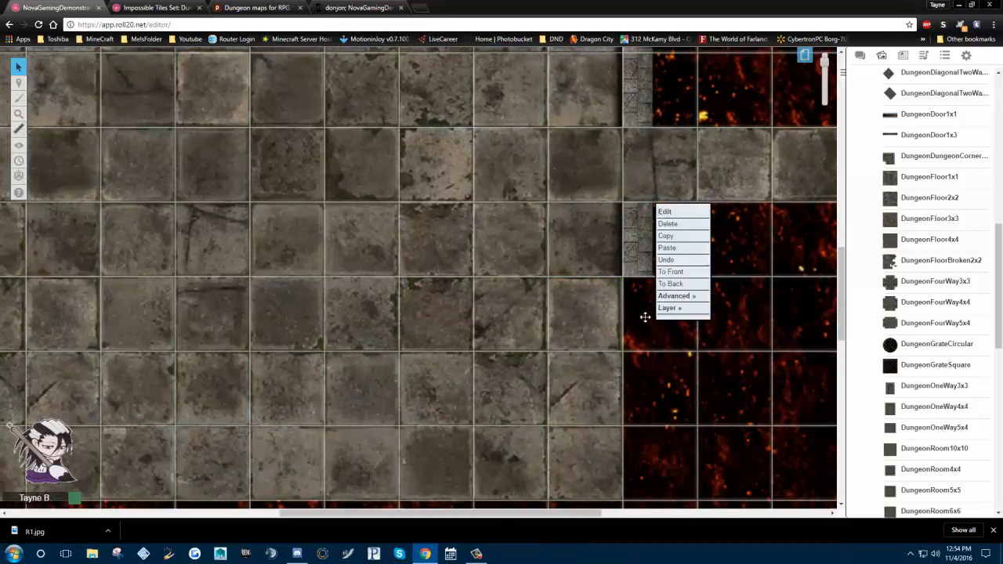
click(692, 252)
drag(663, 307, 646, 302)
Paste vertical wall segments beside the room's last two rows to complete its right wall
click(663, 390)
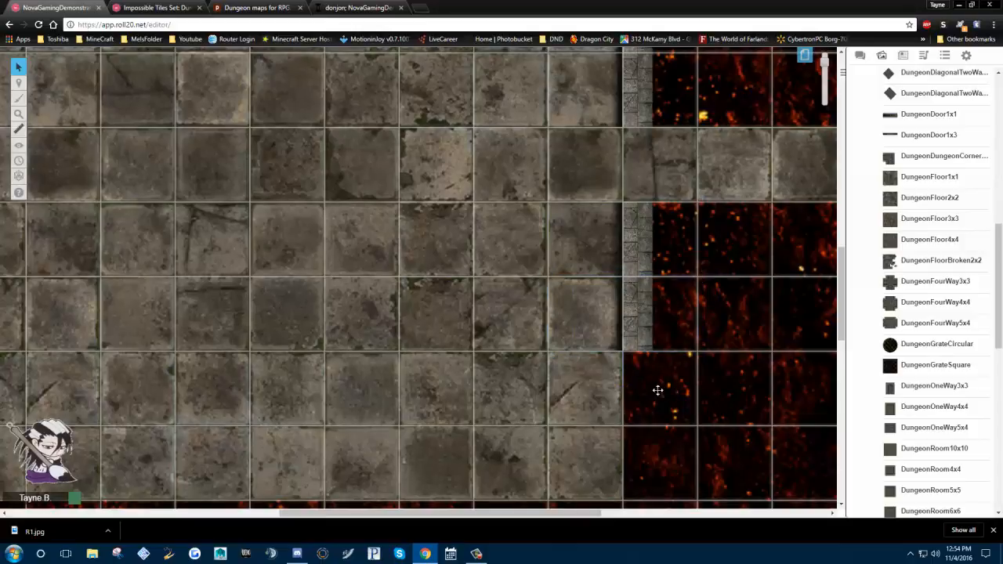
right_click(651, 392)
click(666, 313)
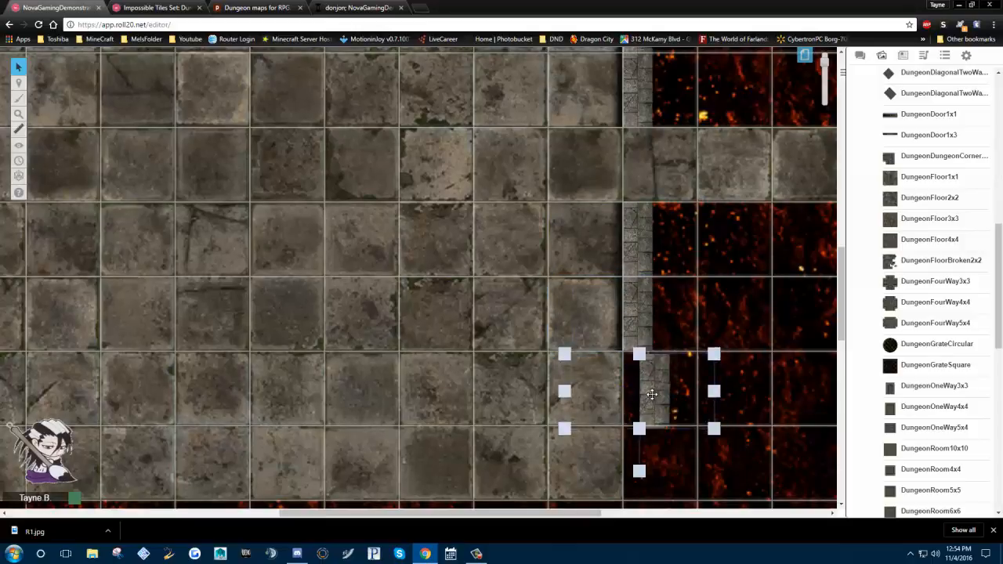
scroll(650, 391, down, 2)
right_click(647, 312)
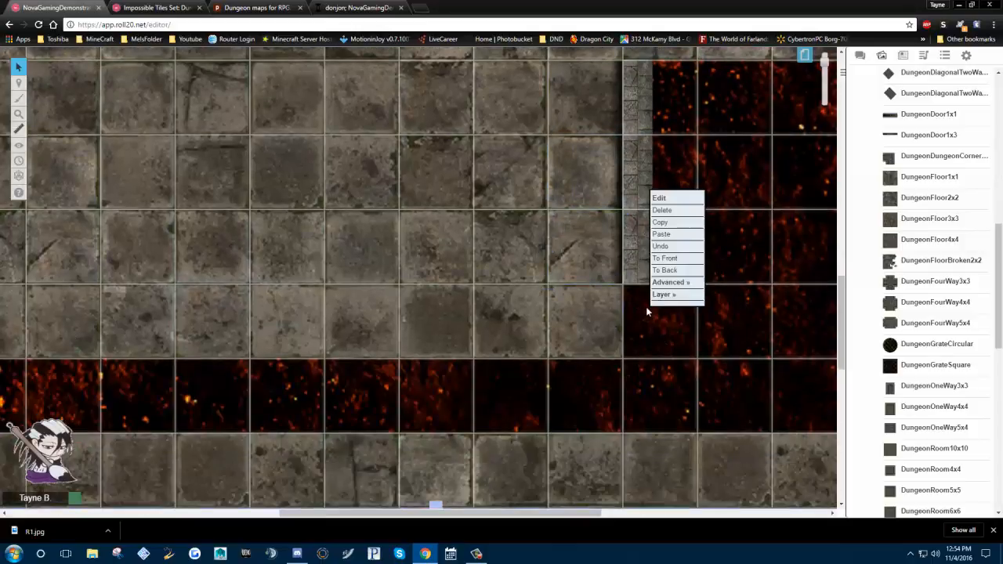
click(672, 236)
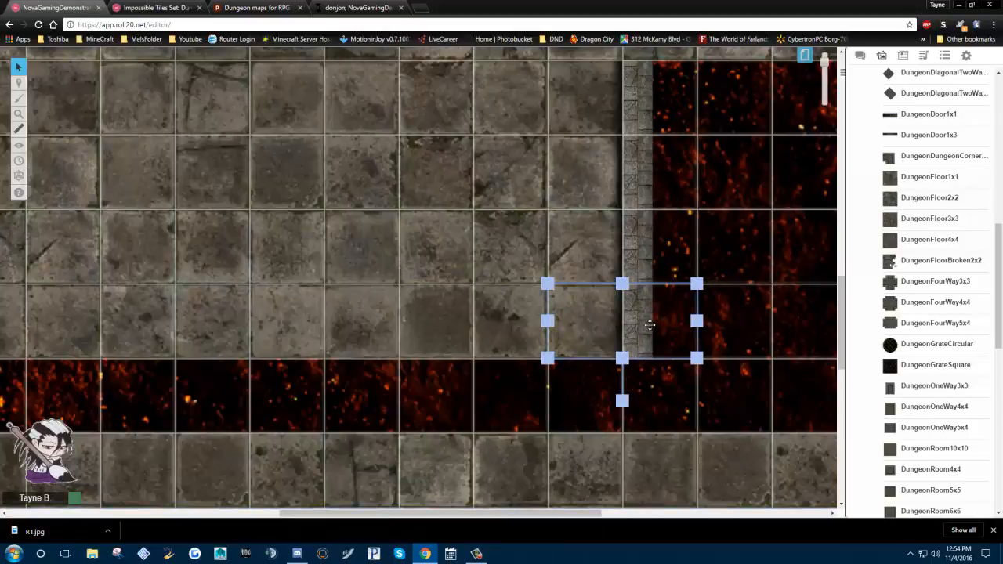
Paste vertical wall segments along the outer side of the far-right corridor, beside its corner square and the square below
scroll(650, 324, down, 3)
click(447, 192)
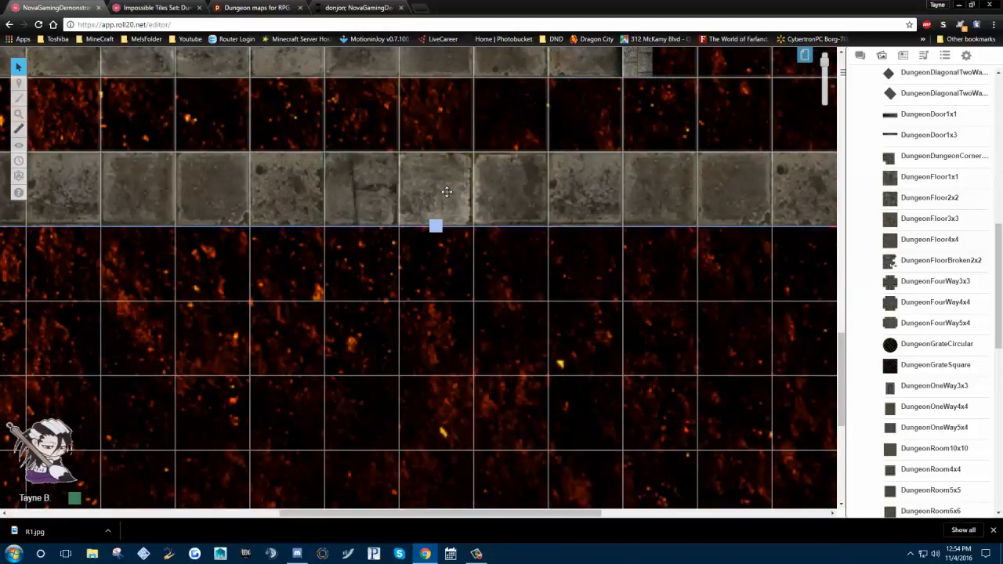
scroll(650, 240, up, 5)
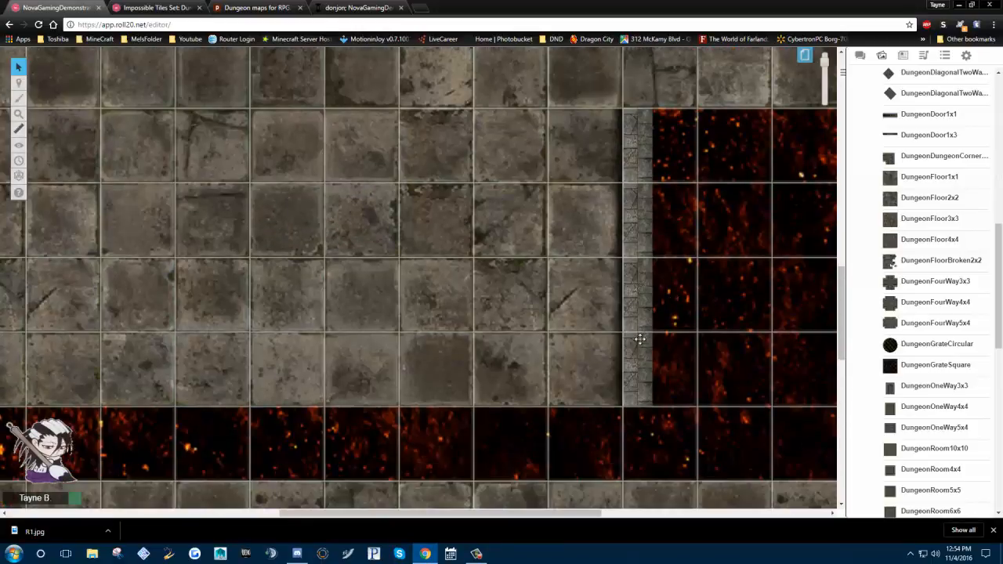
scroll(682, 171, up, 4)
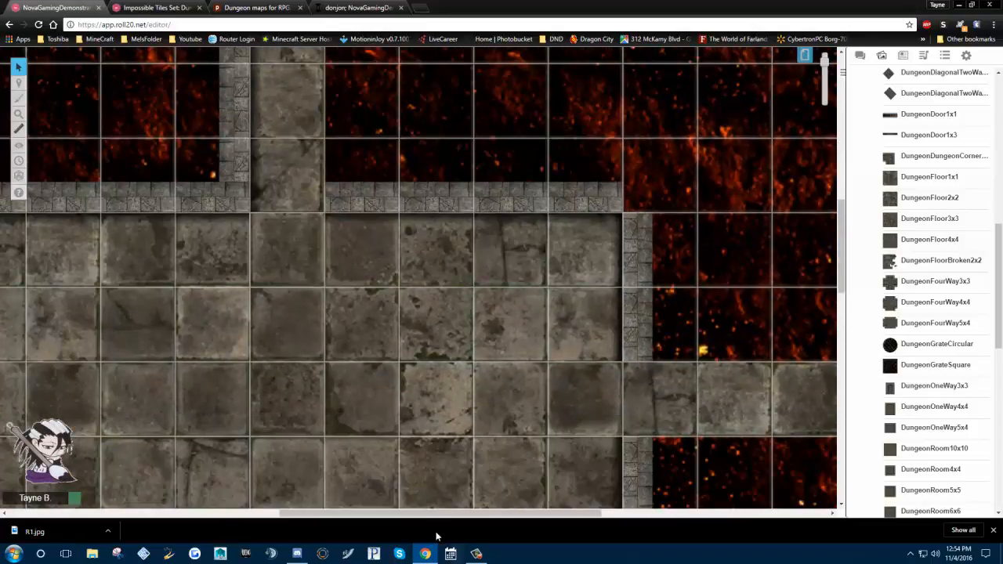
drag(408, 518, 620, 496)
scroll(604, 329, down, 3)
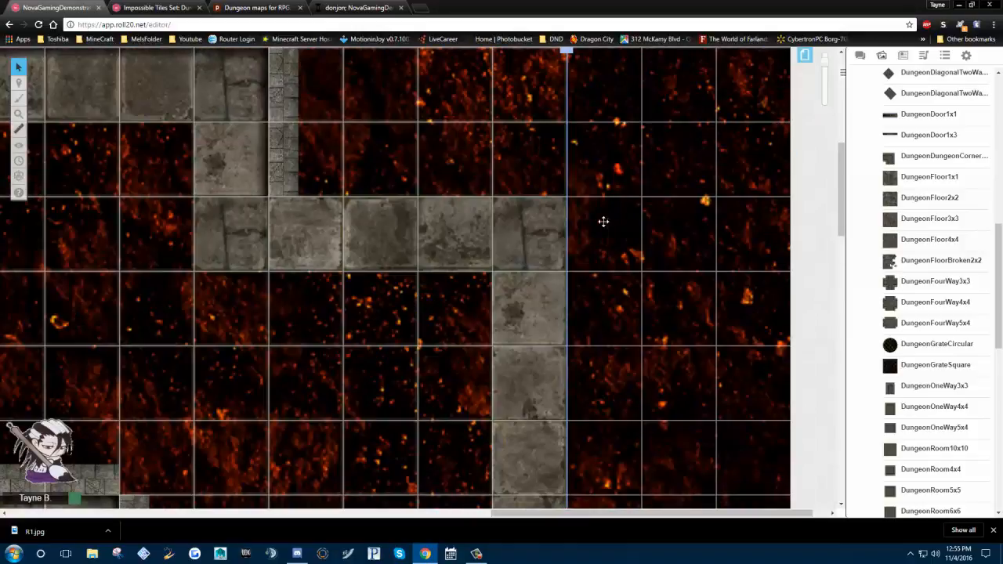
right_click(602, 221)
click(634, 152)
drag(616, 220, 594, 236)
right_click(594, 314)
click(628, 244)
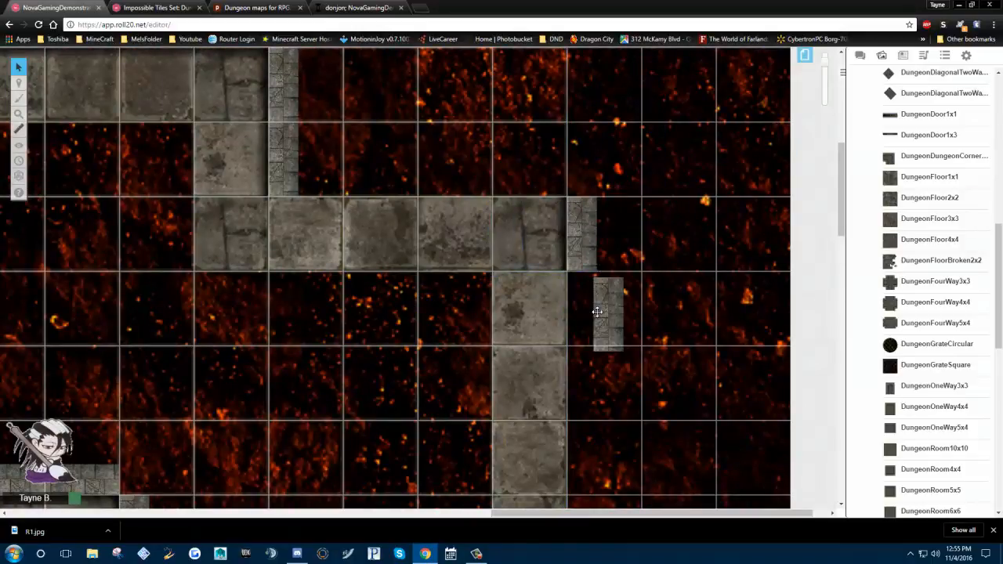
drag(598, 311, 579, 313)
click(617, 389)
Paste vertical wall segments beside the third and fourth squares of the far-right corridor, snapping them to its outer edge
scroll(596, 373, down, 2)
right_click(582, 294)
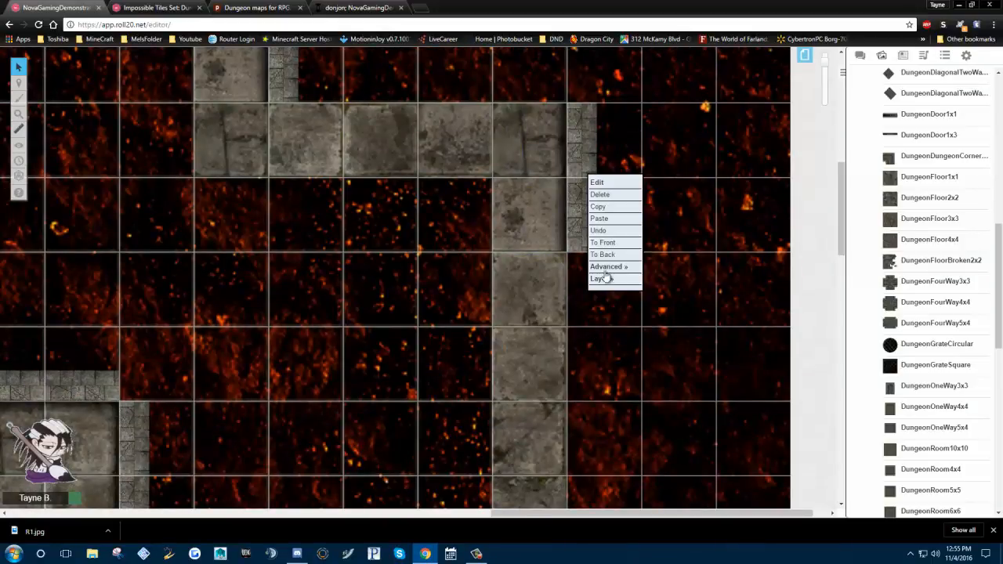
click(595, 222)
drag(598, 290, 583, 287)
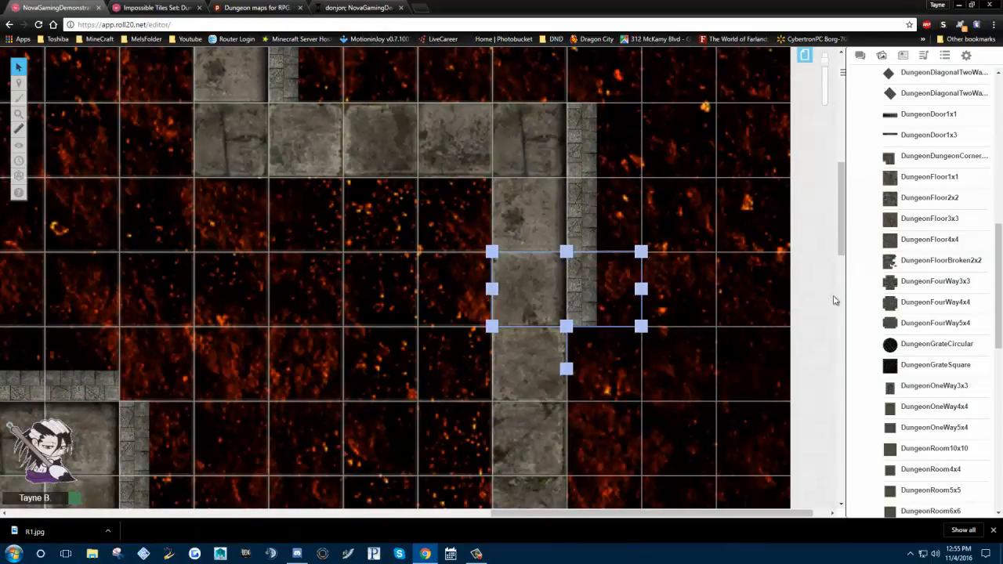
scroll(879, 260, down, 4)
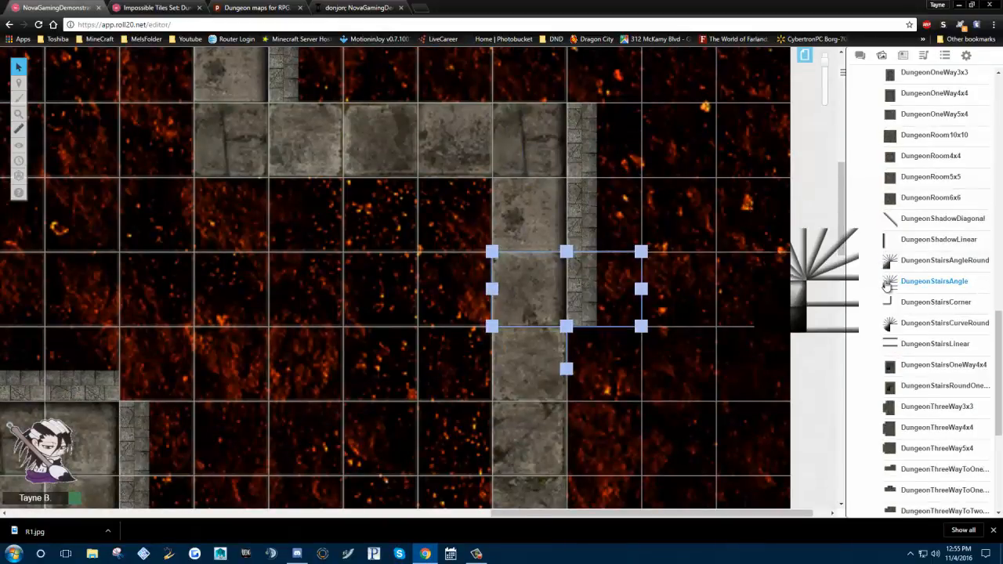
scroll(889, 286, down, 3)
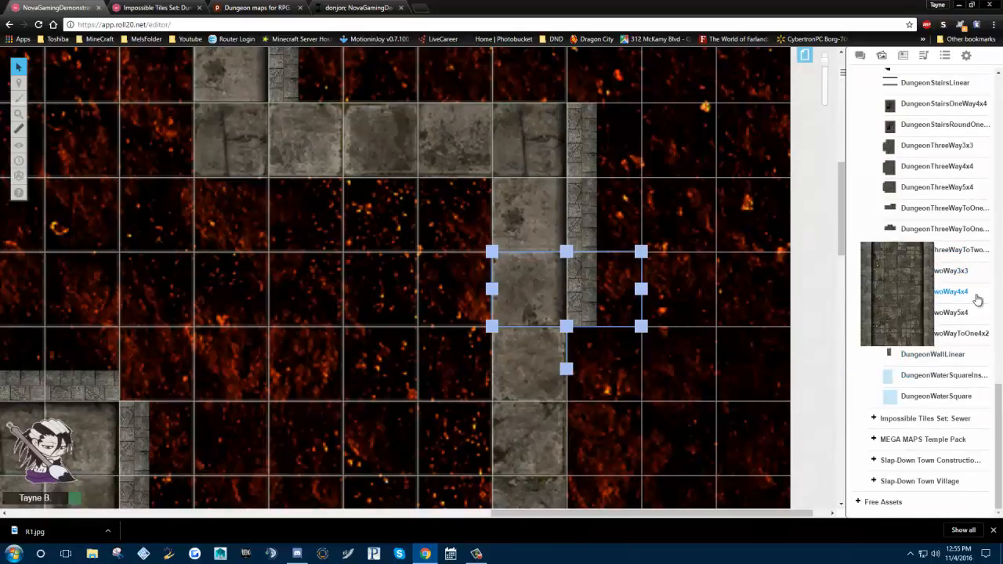
click(598, 378)
right_click(597, 377)
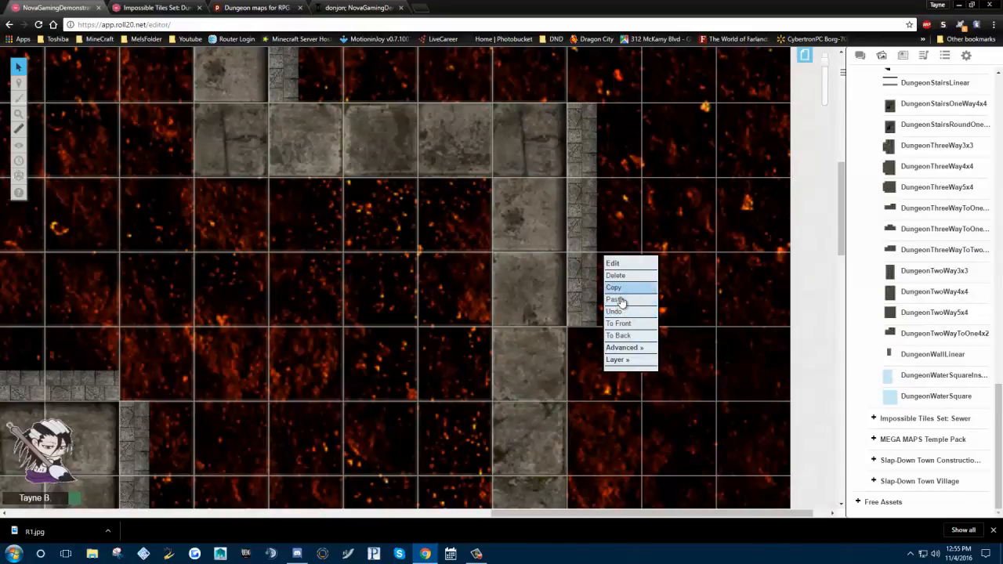
click(615, 299)
drag(620, 365, 580, 357)
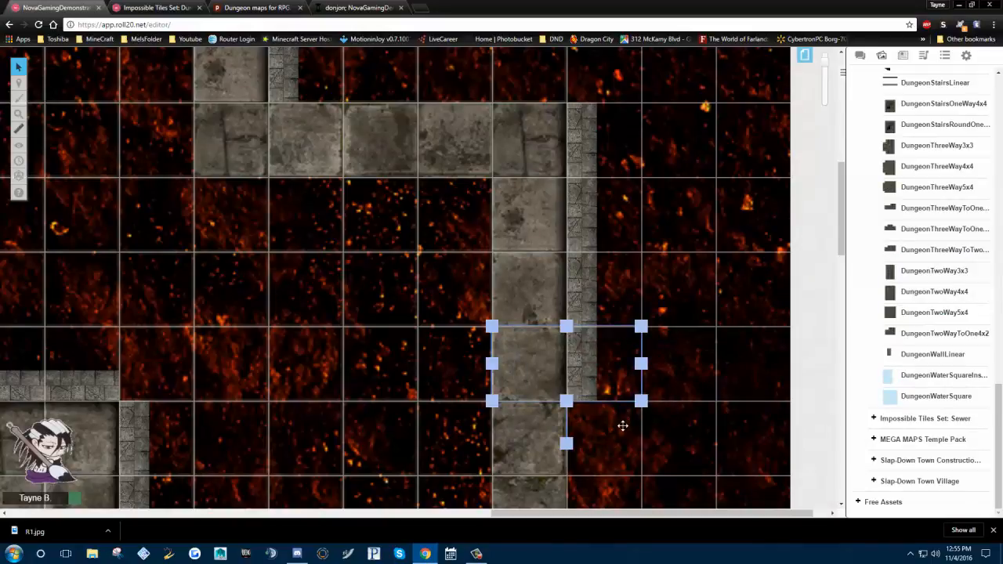
Paste vertical wall segments beside the fifth and sixth corridor squares, reaching down to just above the side corridor junction
scroll(598, 325, down, 3)
right_click(594, 252)
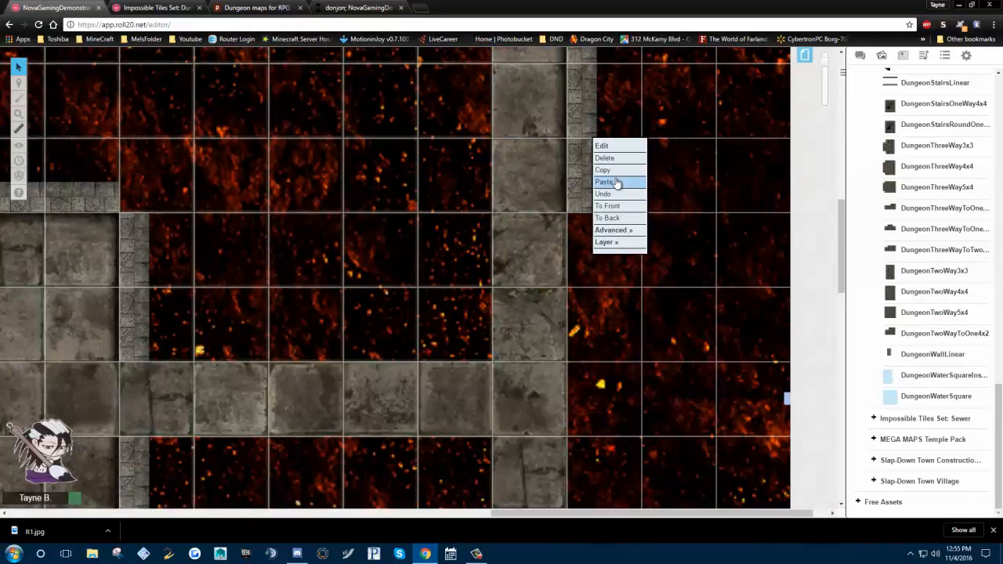
click(617, 182)
drag(612, 258, 598, 255)
click(625, 322)
scroll(620, 288, down, 1)
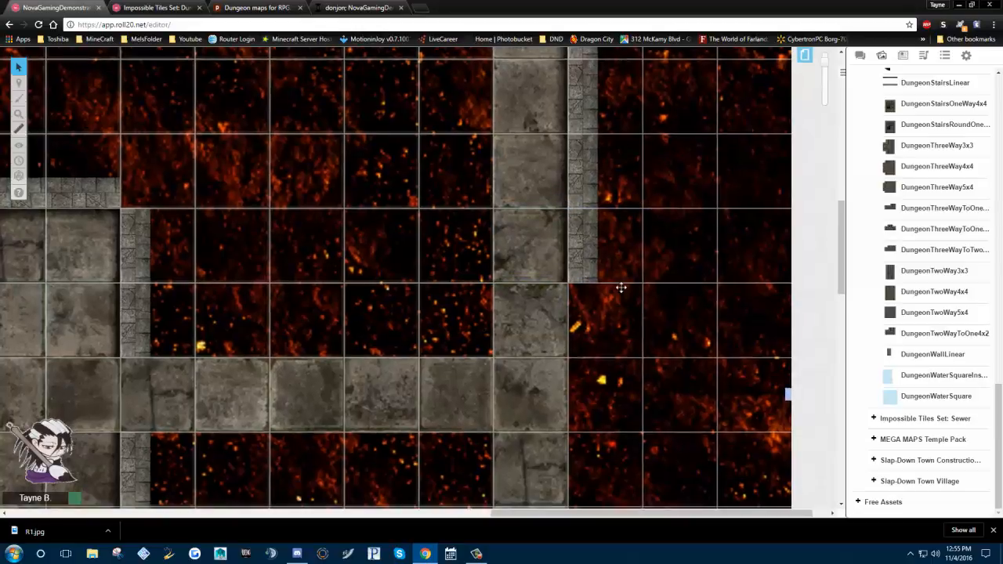
right_click(610, 316)
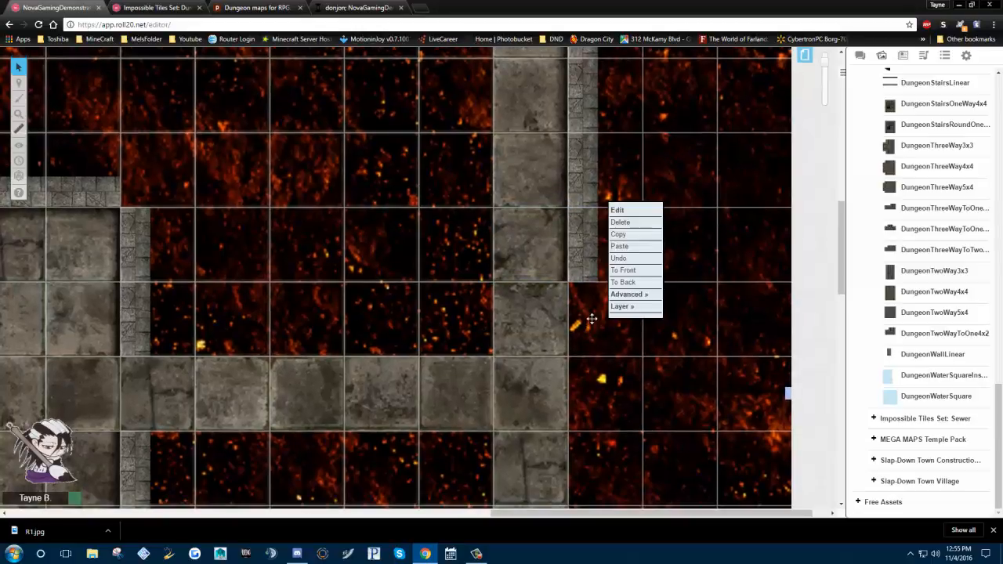
click(619, 247)
drag(611, 309, 588, 308)
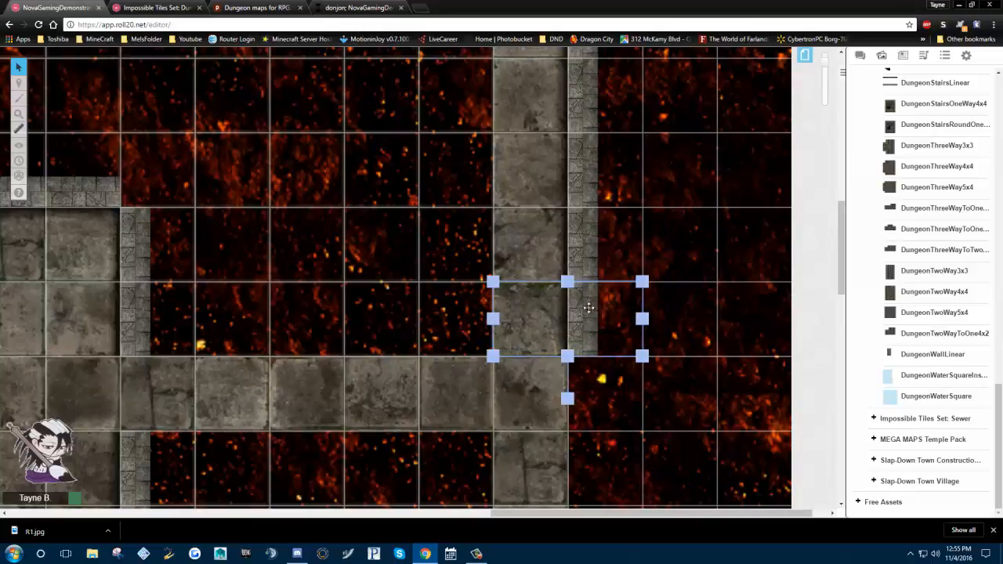
Paste vertical wall segments on the outer side of the junction square and the corridor square directly below it
click(614, 377)
scroll(606, 266, down, 3)
right_click(593, 200)
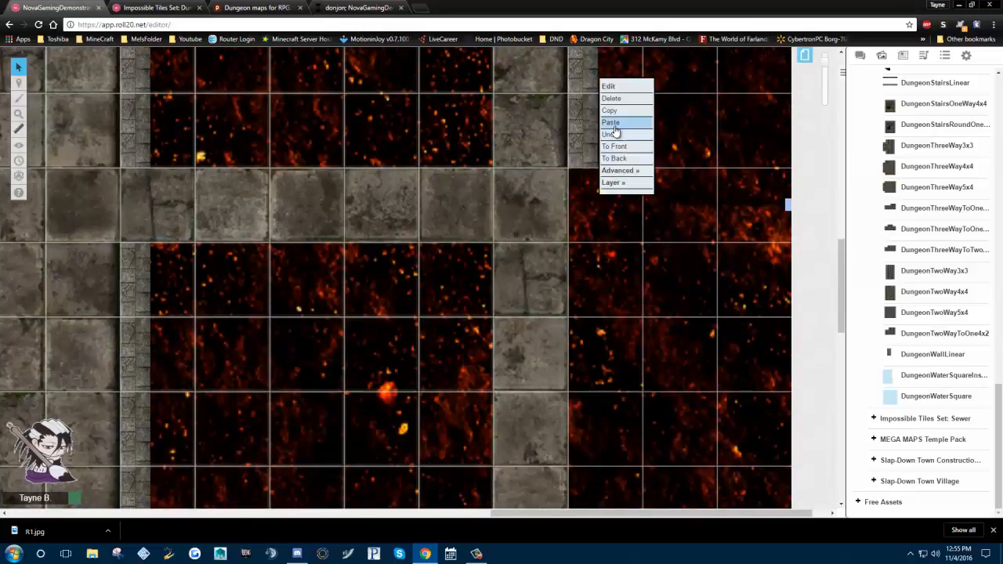
click(616, 129)
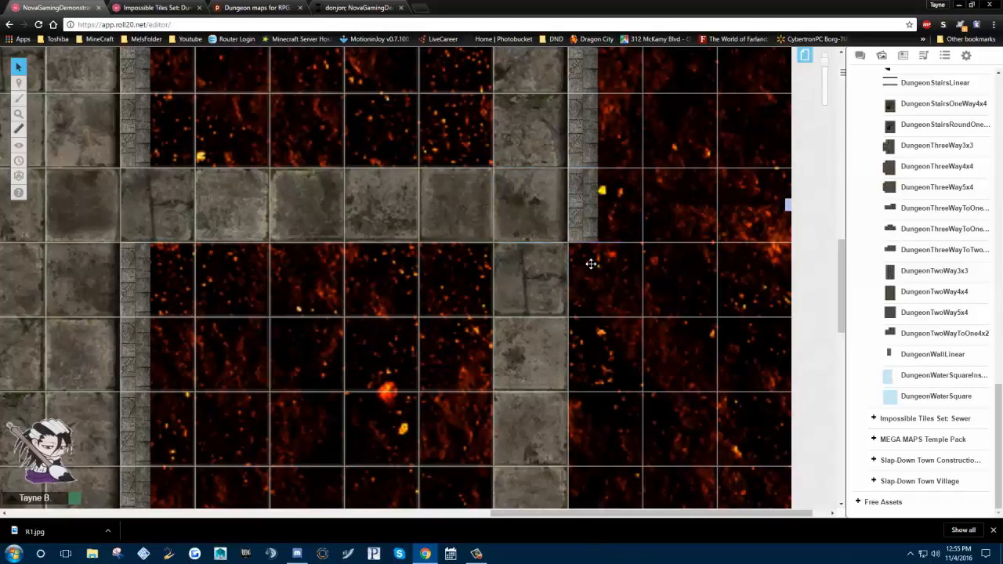
right_click(591, 265)
click(608, 192)
drag(632, 259, 587, 280)
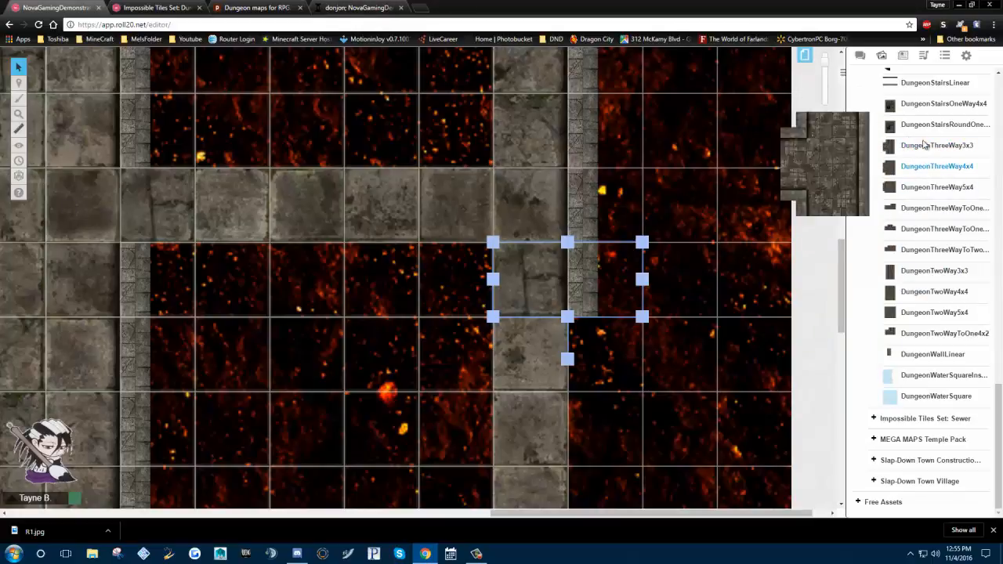
Place a DungeonThreeWay3x3 tile over the junction of the side corridor and the far-right corridor
drag(878, 145, 497, 173)
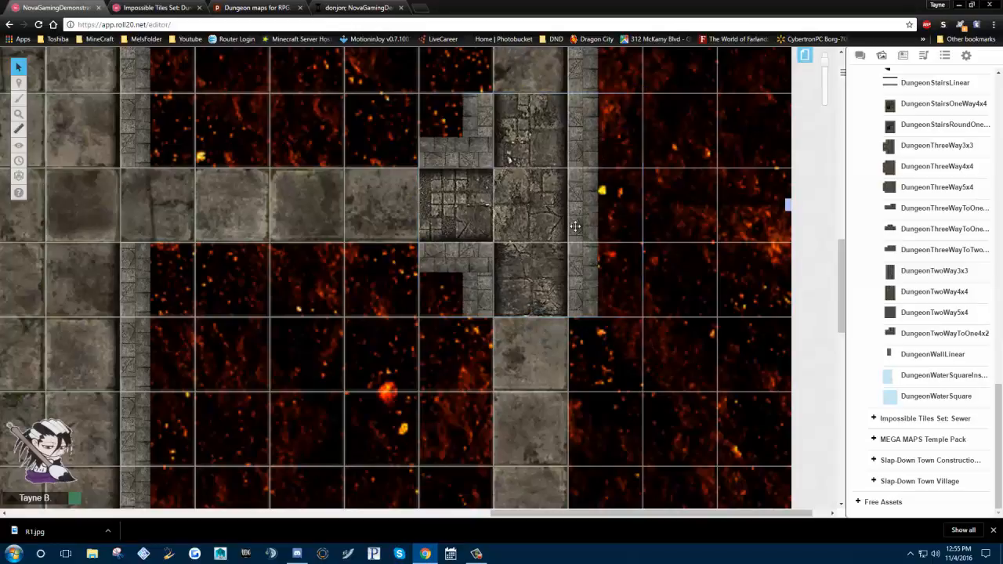
scroll(626, 203, up, 2)
scroll(655, 254, up, 2)
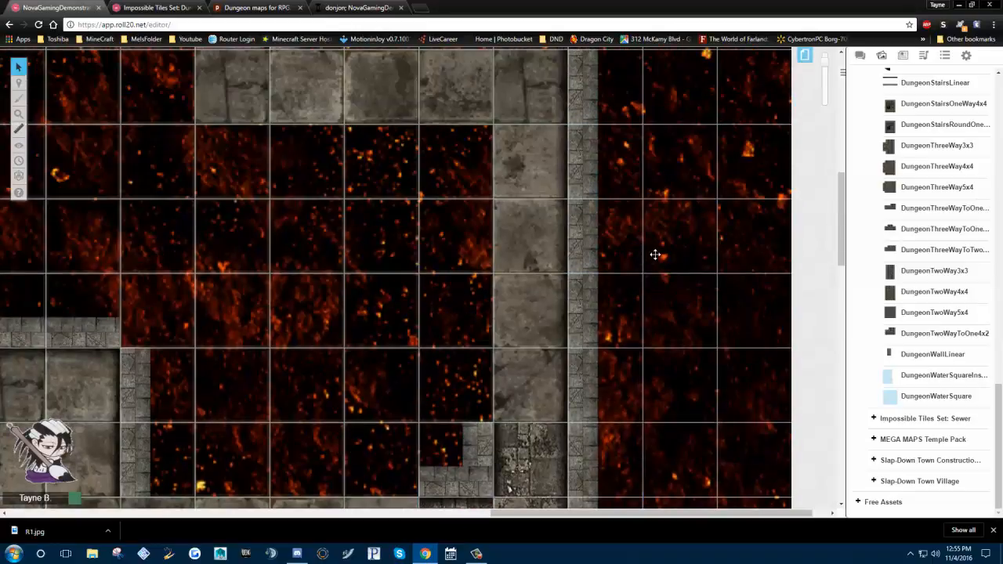
scroll(475, 232, up, 1)
scroll(535, 335, down, 3)
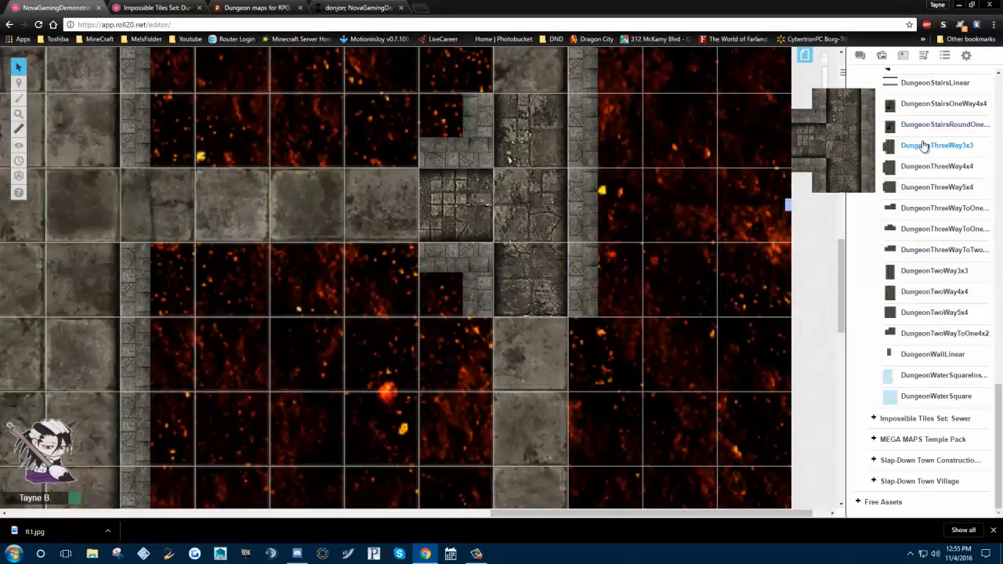
Place a DungeonTwoWay3x3 tile over the far-right corridor directly above the three-way junction tile
scroll(924, 235, up, 5)
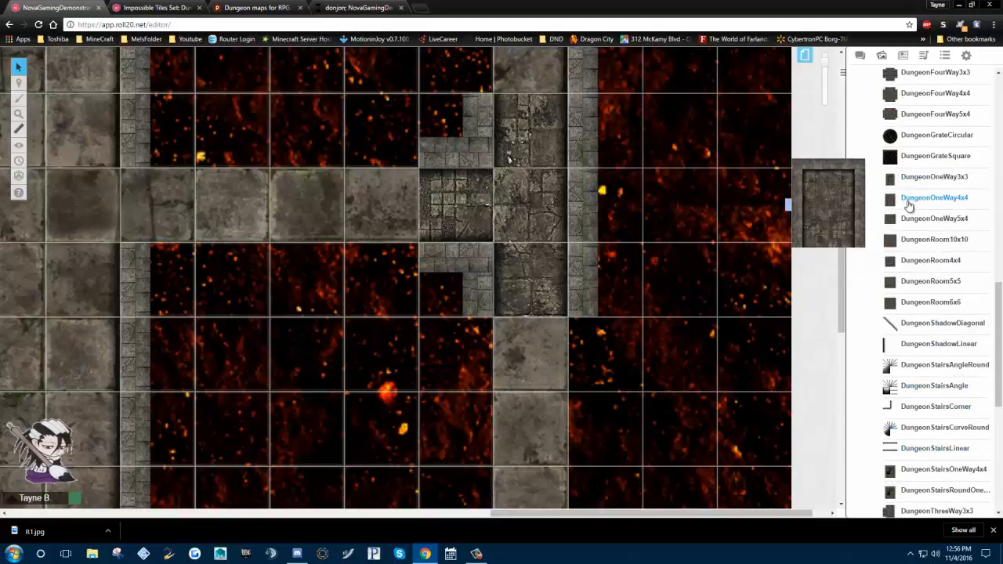
scroll(902, 313, down, 4)
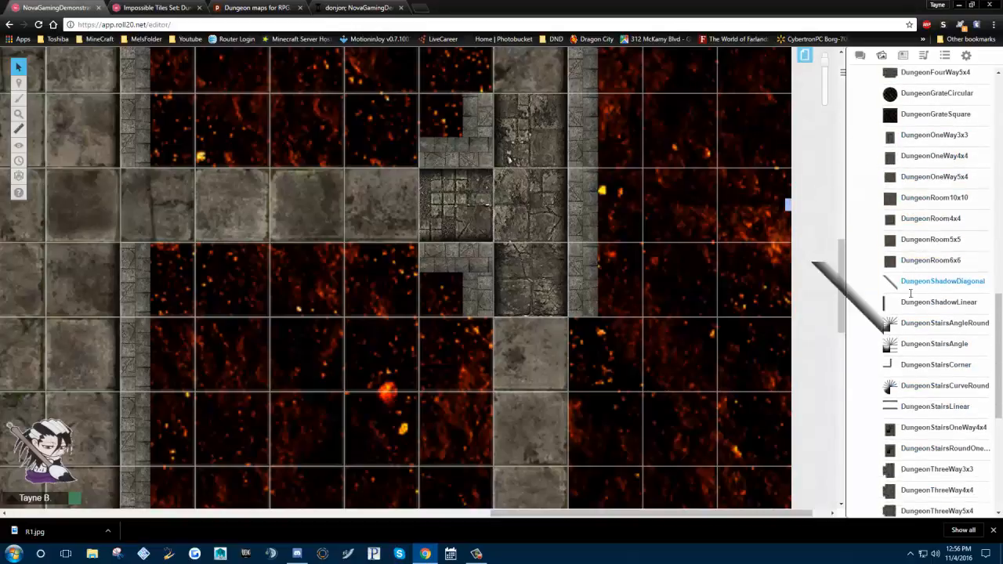
drag(911, 328, 507, 164)
scroll(547, 349, up, 3)
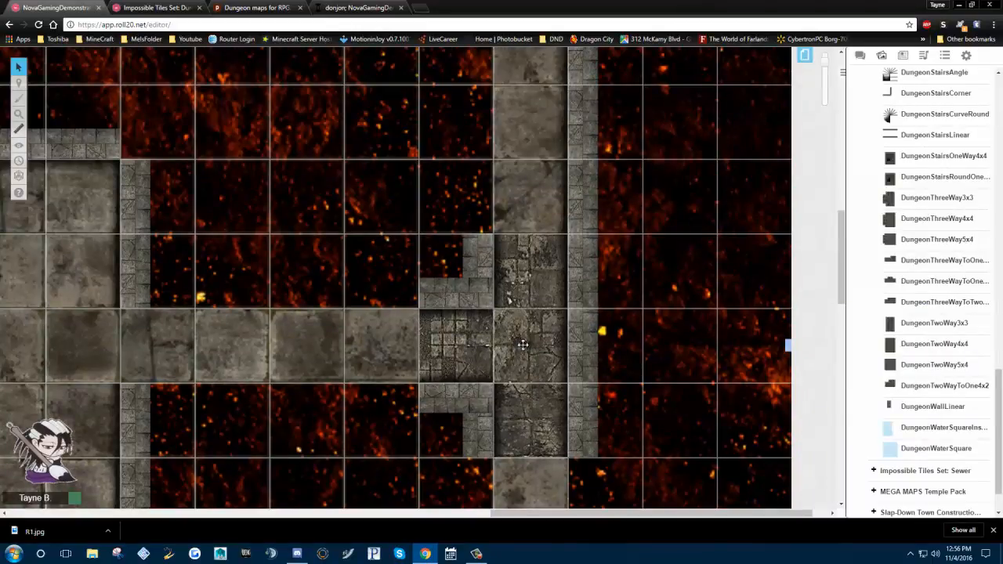
drag(627, 438, 557, 148)
scroll(538, 341, up, 6)
scroll(537, 369, down, 5)
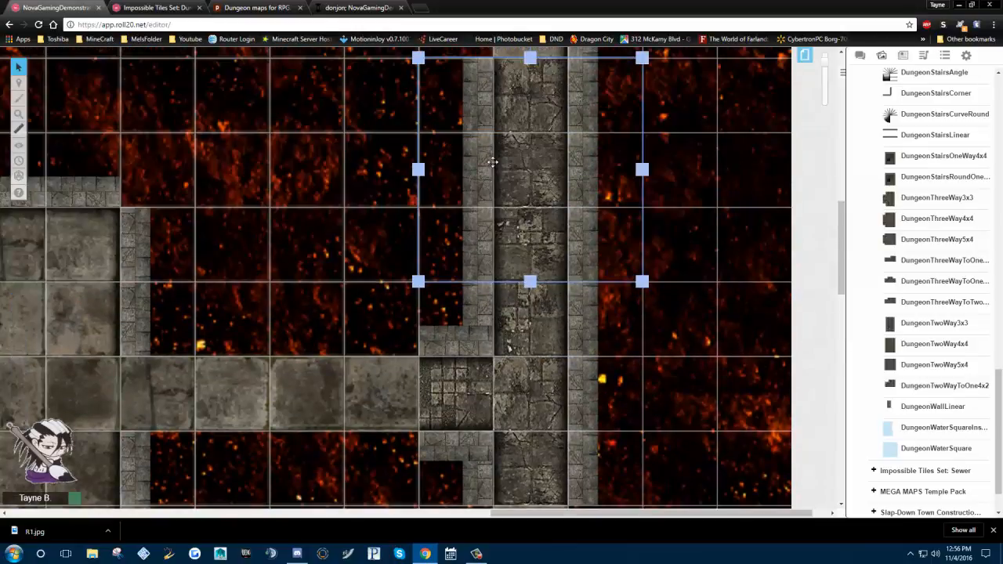
Delete the two-way corridor tile and the three-way junction tile
key(Delete)
click(508, 380)
key(Delete)
Try to copy the far-right corridor's lowest wall segment and paste it one square further down, undoing both pastes
scroll(604, 341, down, 5)
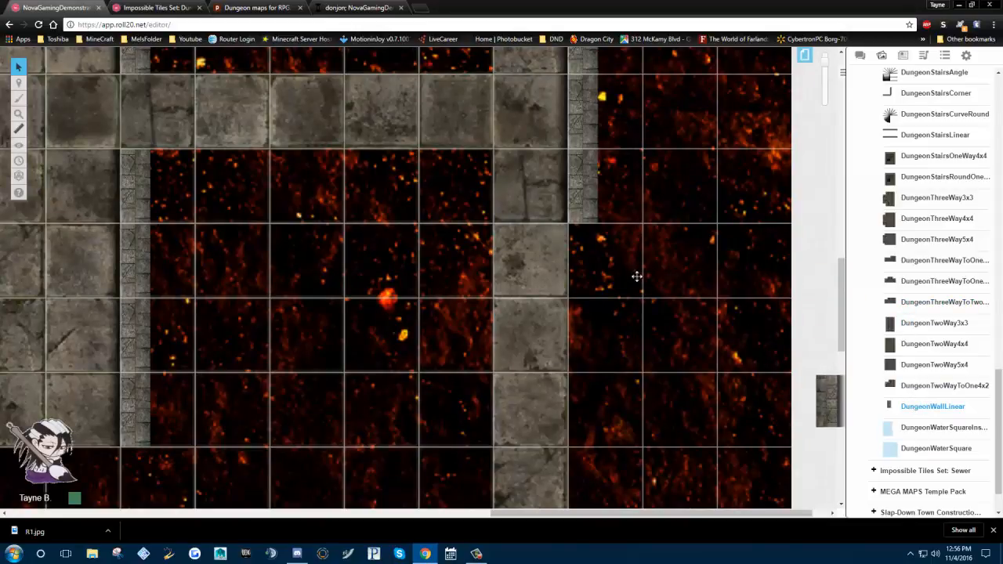
right_click(594, 191)
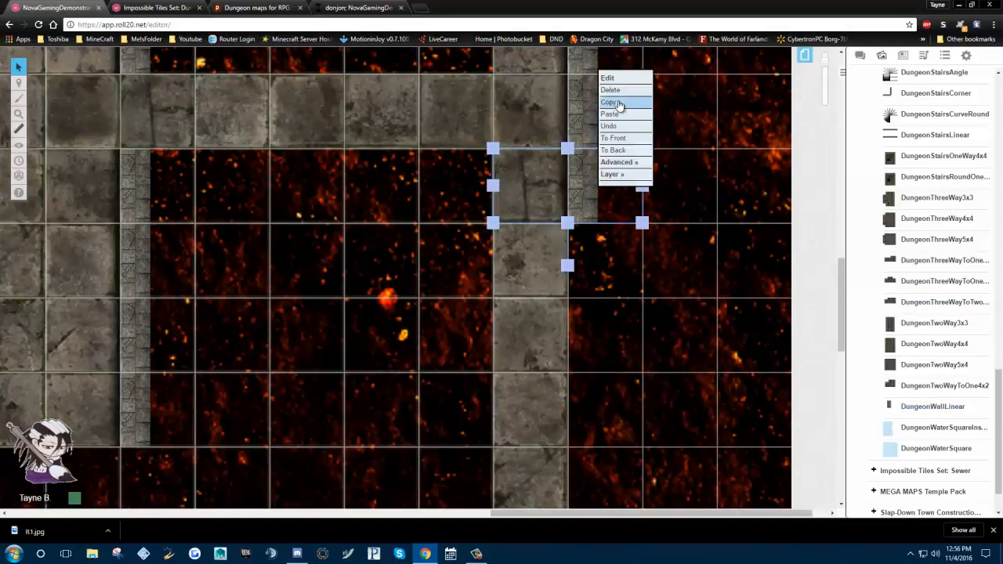
click(619, 104)
right_click(588, 246)
click(616, 165)
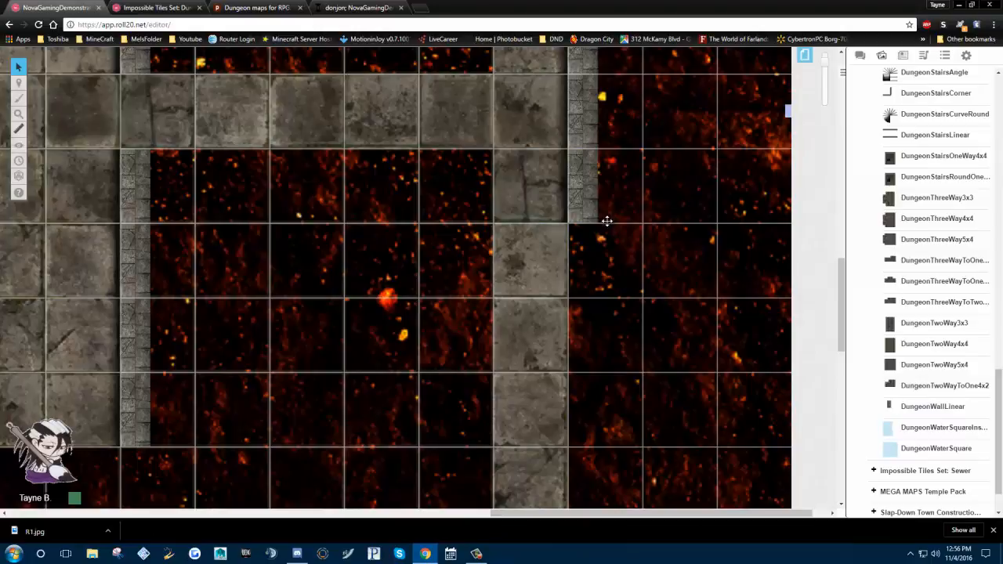
right_click(586, 274)
click(602, 201)
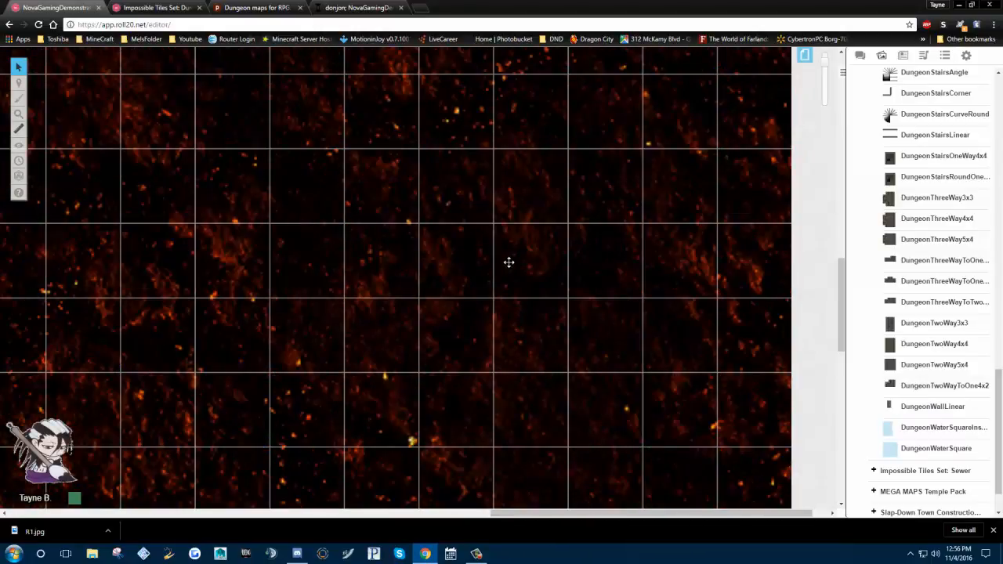
key(ctrl+z)
right_click(583, 245)
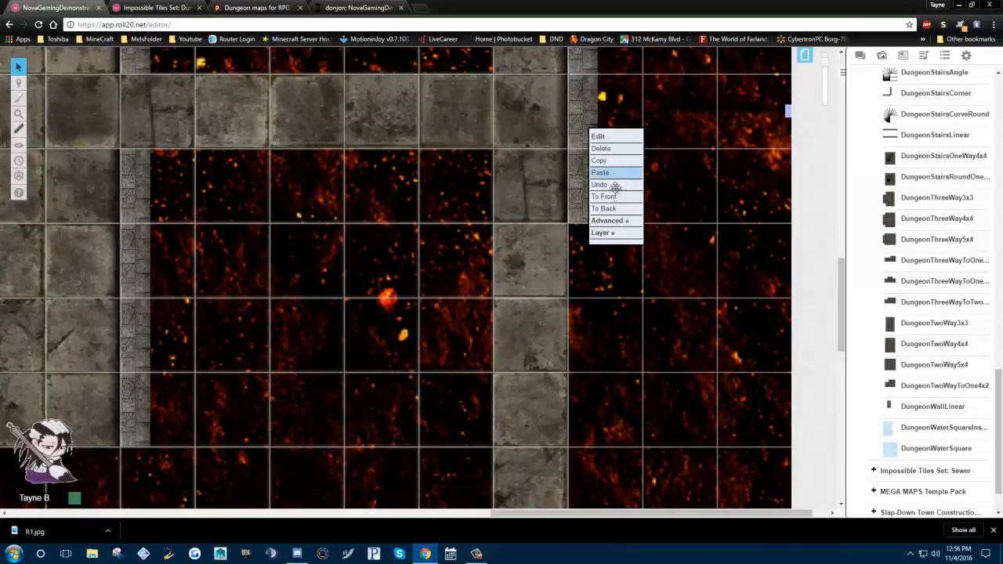
click(613, 173)
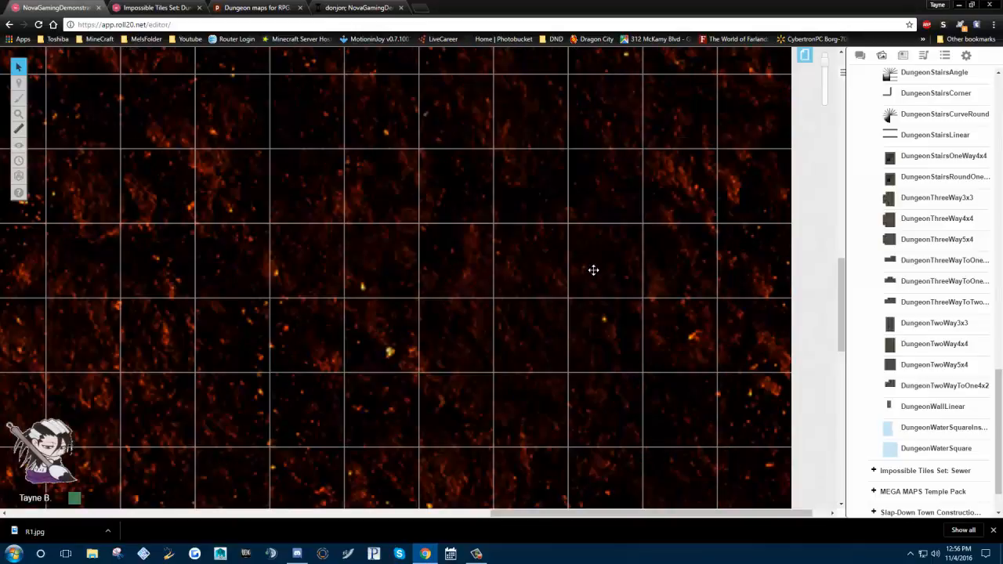
key(ctrl+z)
Copy the far-right corridor's lowest wall segment and paste it beside each of the next two squares down
right_click(587, 206)
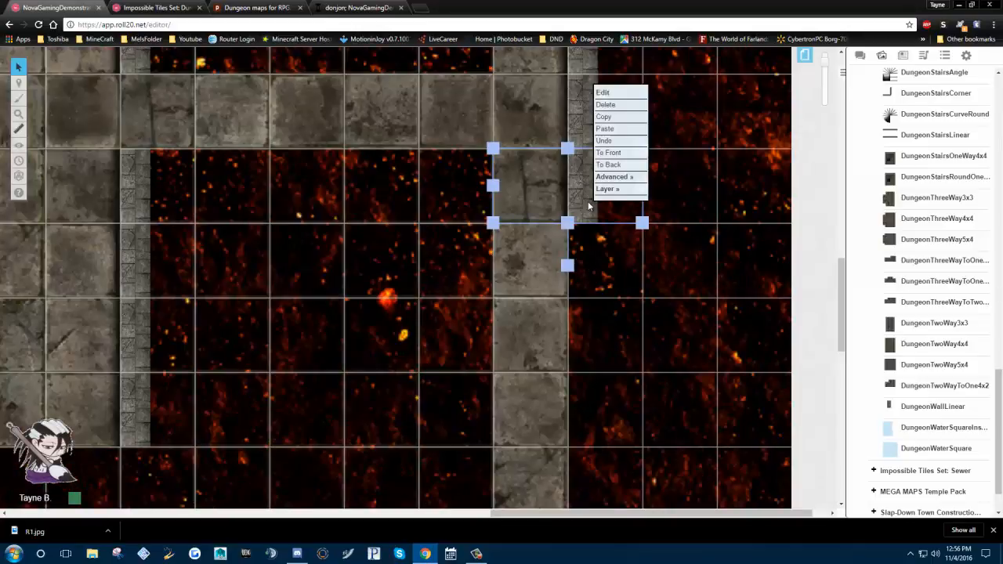
click(607, 125)
right_click(587, 268)
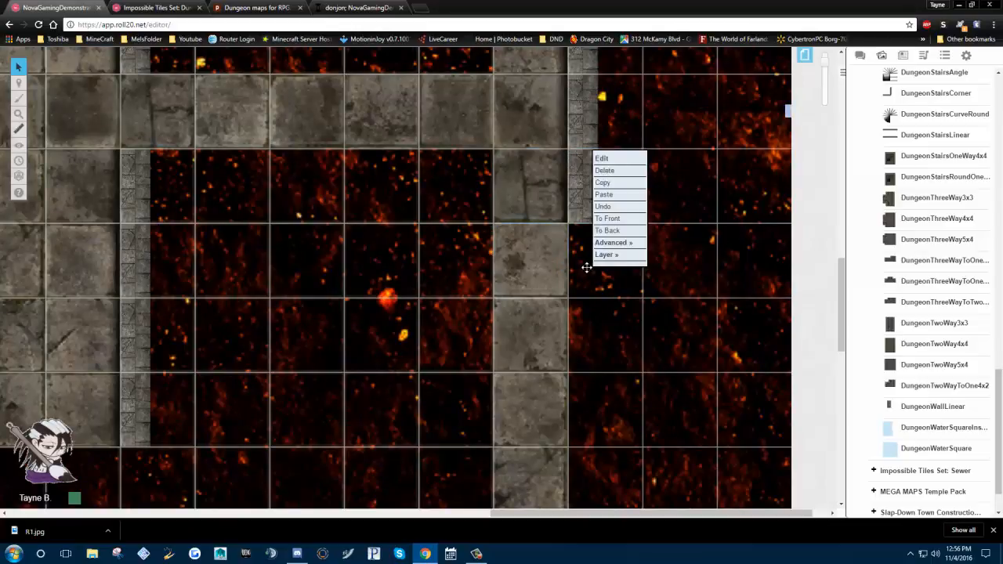
click(618, 196)
click(580, 259)
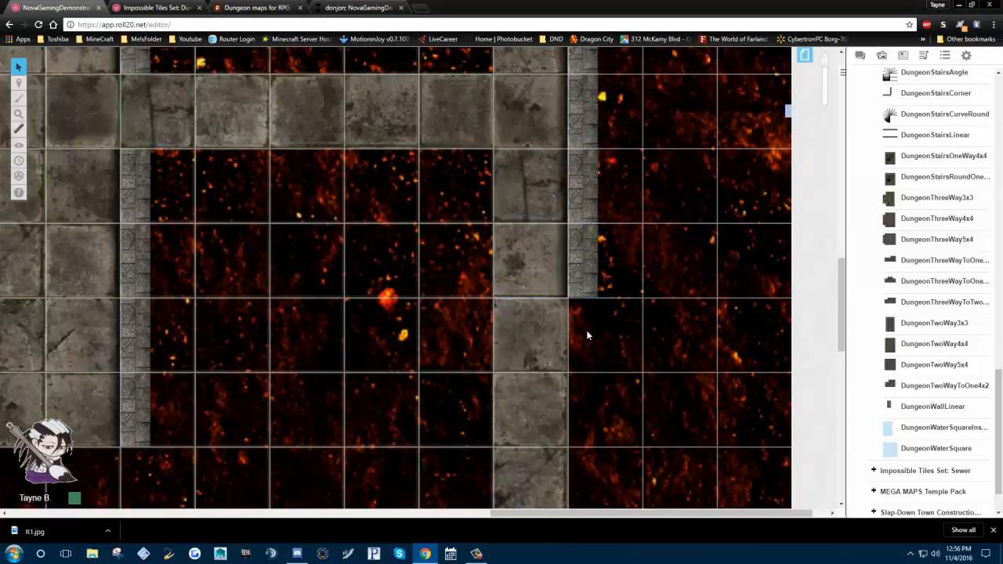
right_click(587, 336)
click(604, 258)
click(584, 338)
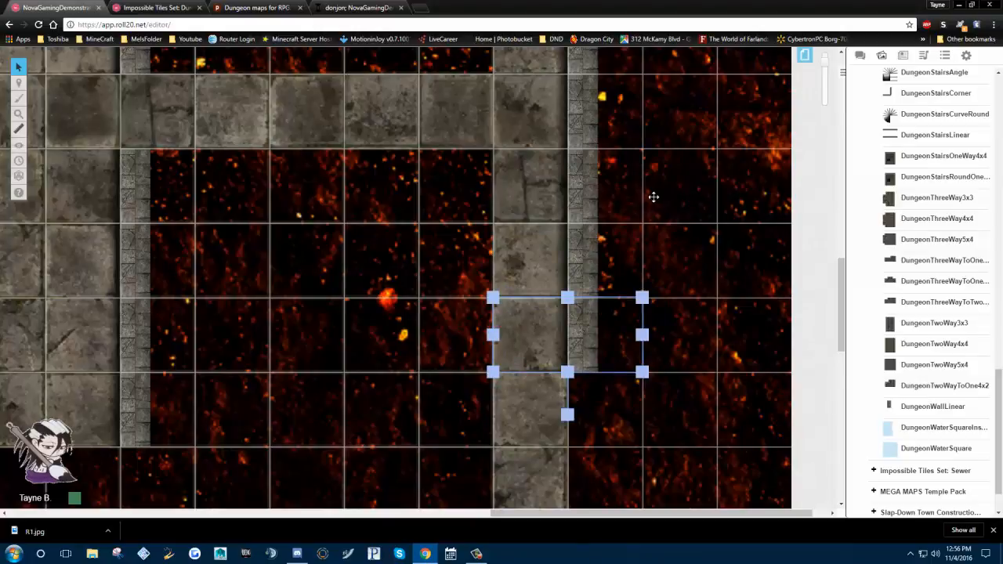
Paste the copied wall segment beside each of the last three squares of the far-right corridor, down to its bottom corner
scroll(564, 210, down, 6)
scroll(608, 229, up, 2)
right_click(584, 169)
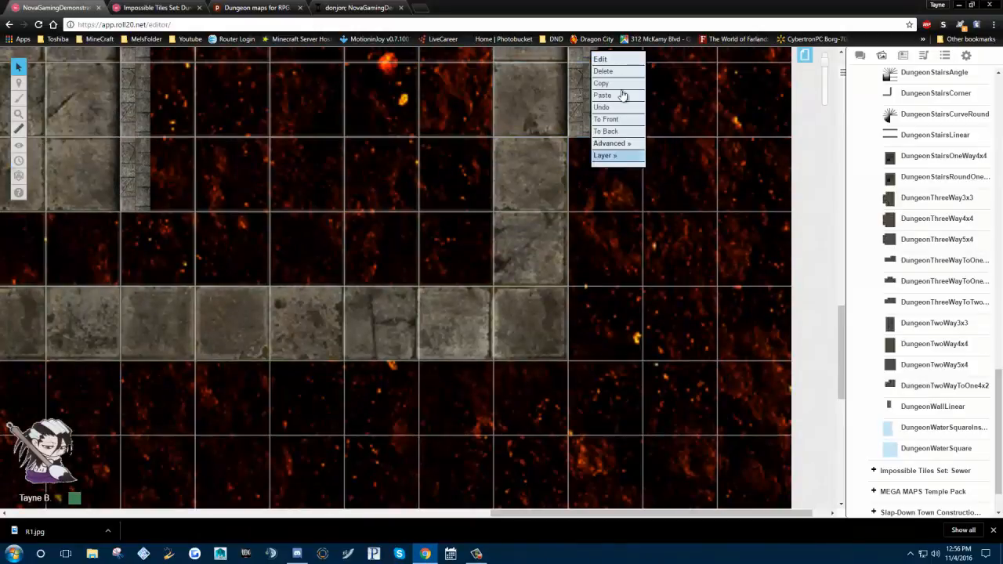
click(610, 95)
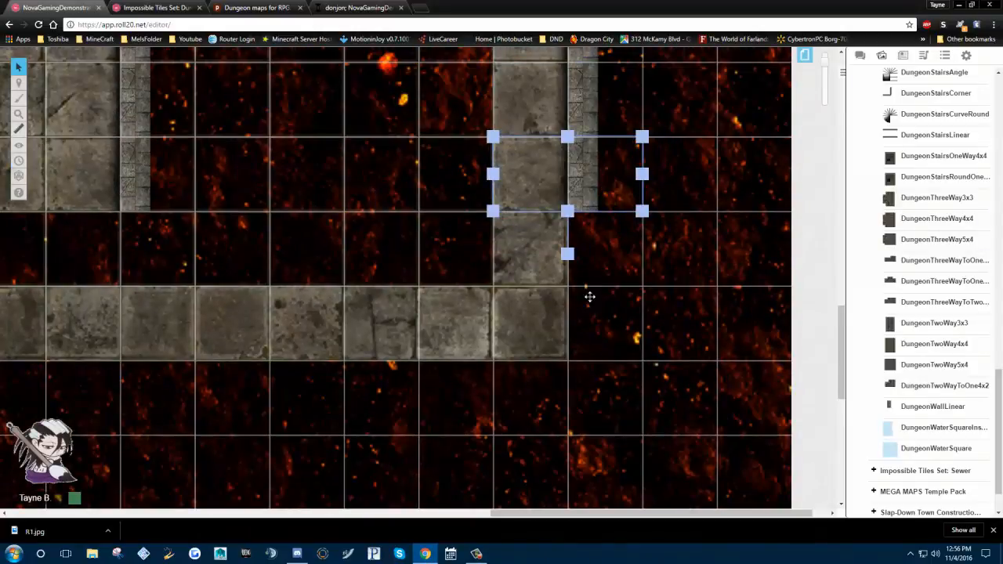
right_click(608, 192)
click(613, 164)
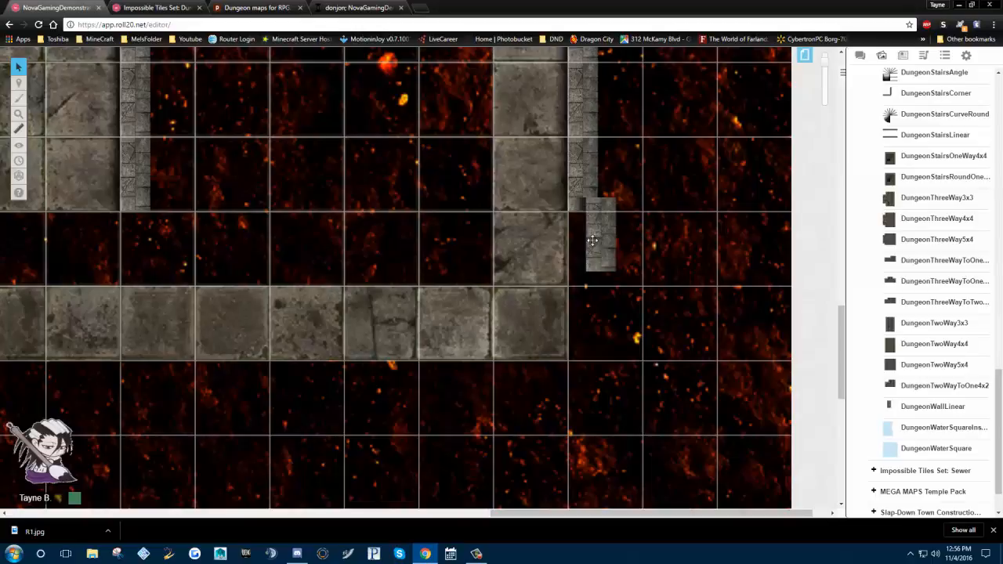
drag(593, 240, 578, 255)
right_click(592, 319)
click(608, 256)
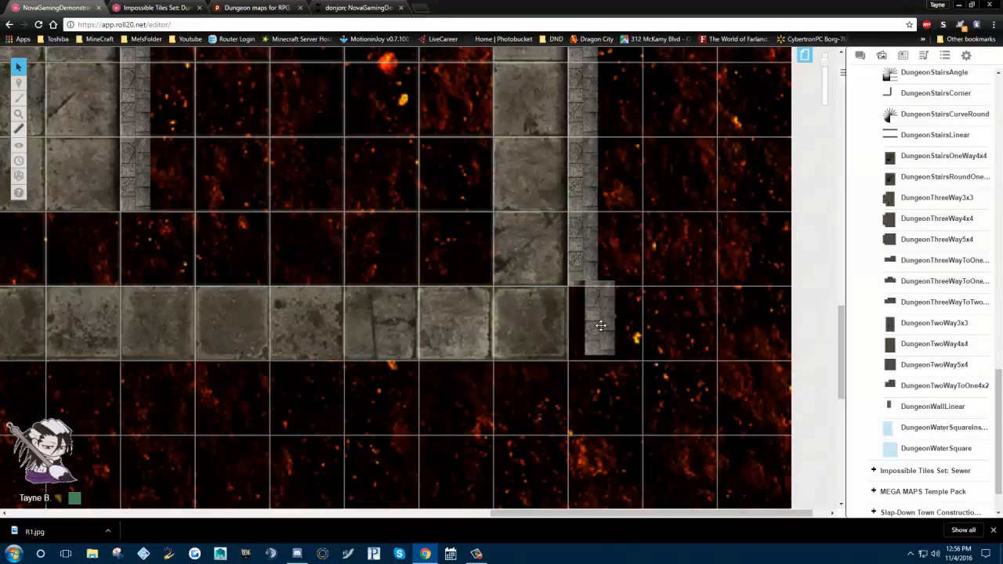
click(597, 326)
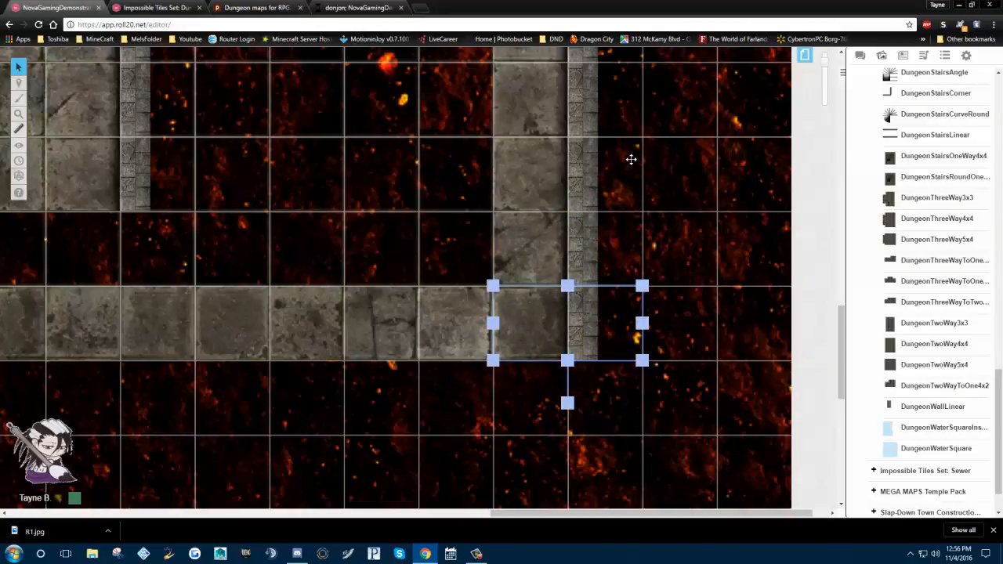
Examine the dungeon tile list and the rooms and corridors across the map for sections still lacking walls
drag(372, 199, 347, 244)
scroll(537, 258, up, 1)
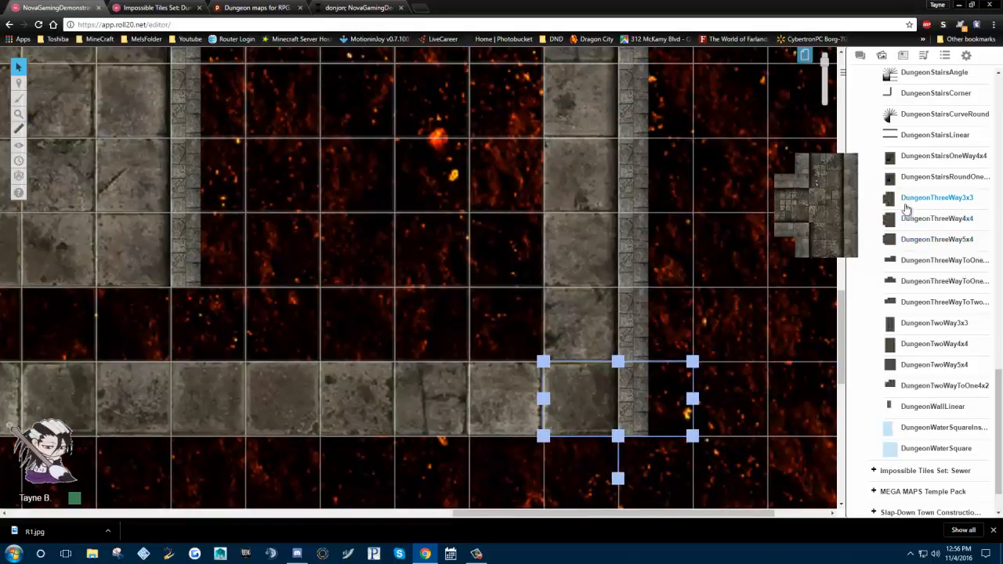
scroll(901, 314, down, 1)
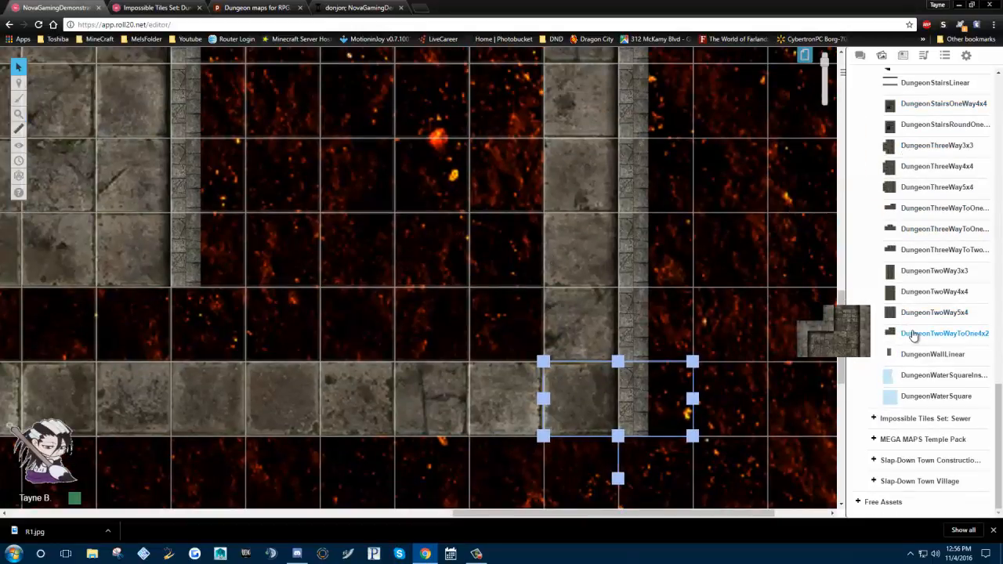
scroll(913, 335, up, 3)
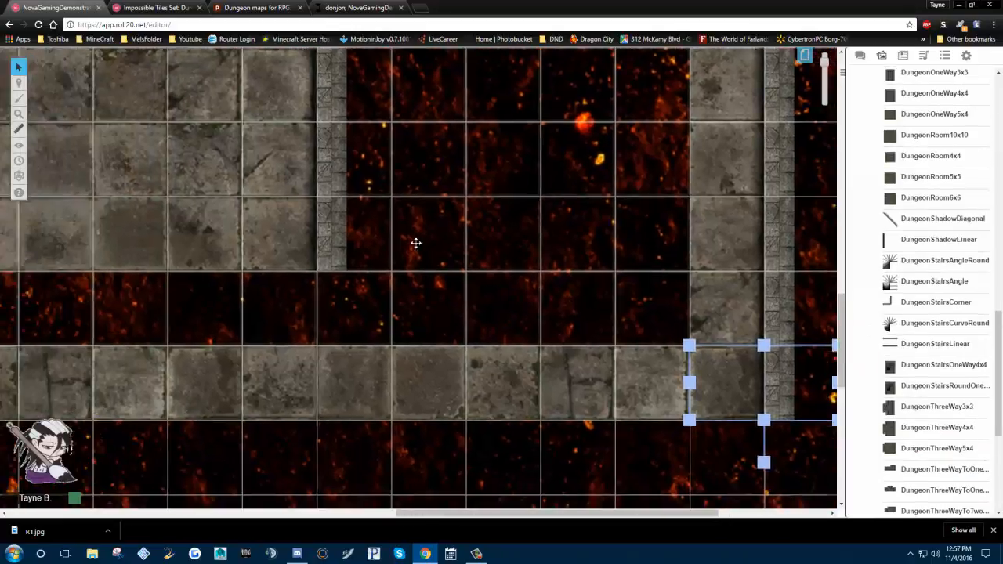
scroll(373, 337, up, 2)
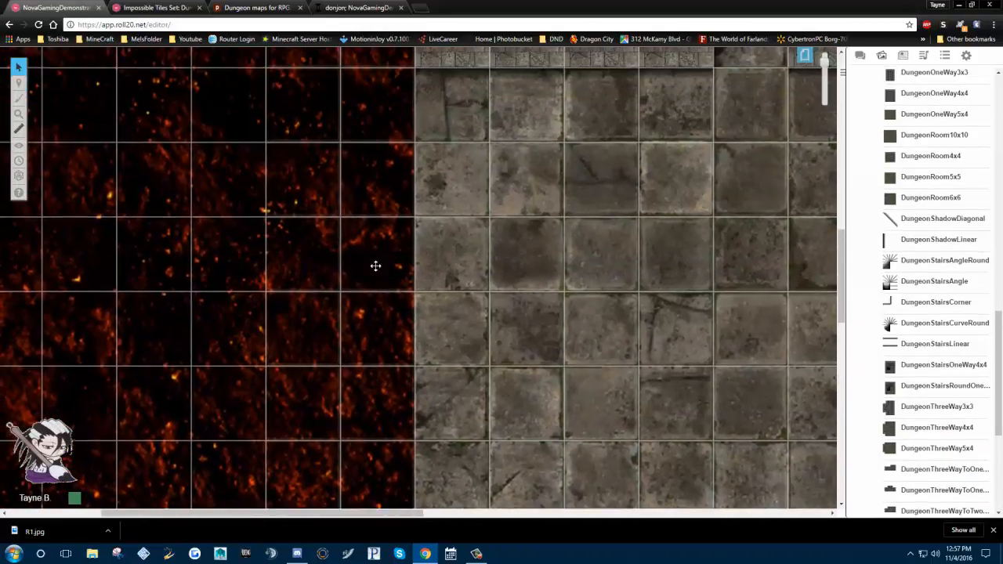
drag(375, 266, 169, 447)
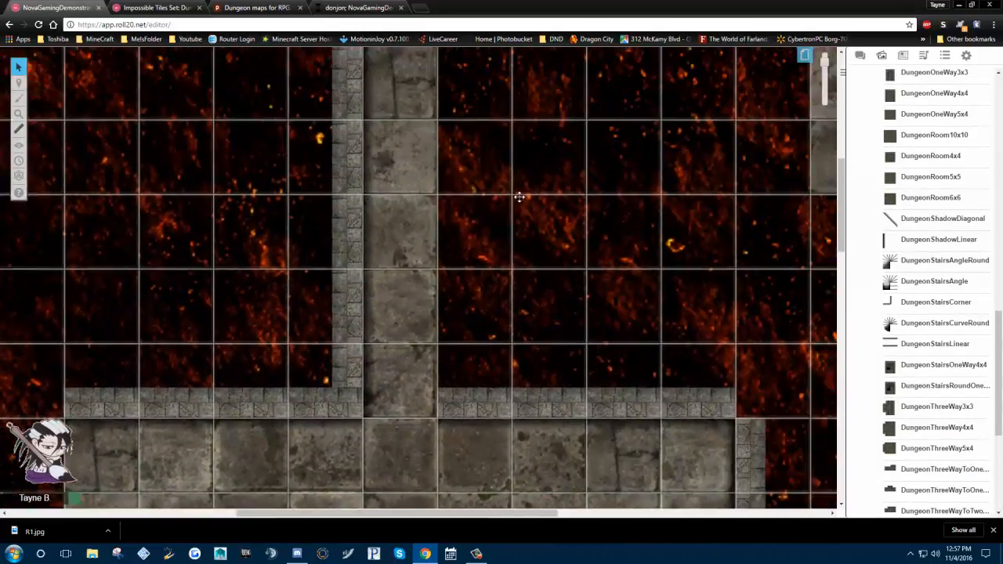
drag(522, 195, 492, 322)
drag(474, 216, 447, 332)
drag(385, 242, 308, 256)
drag(516, 262, 233, 188)
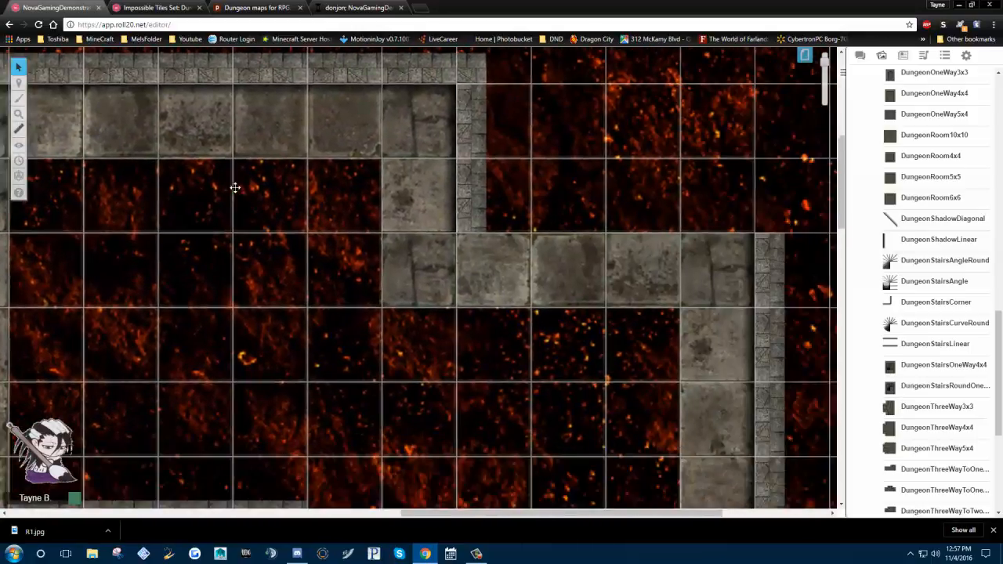
drag(481, 350, 384, 179)
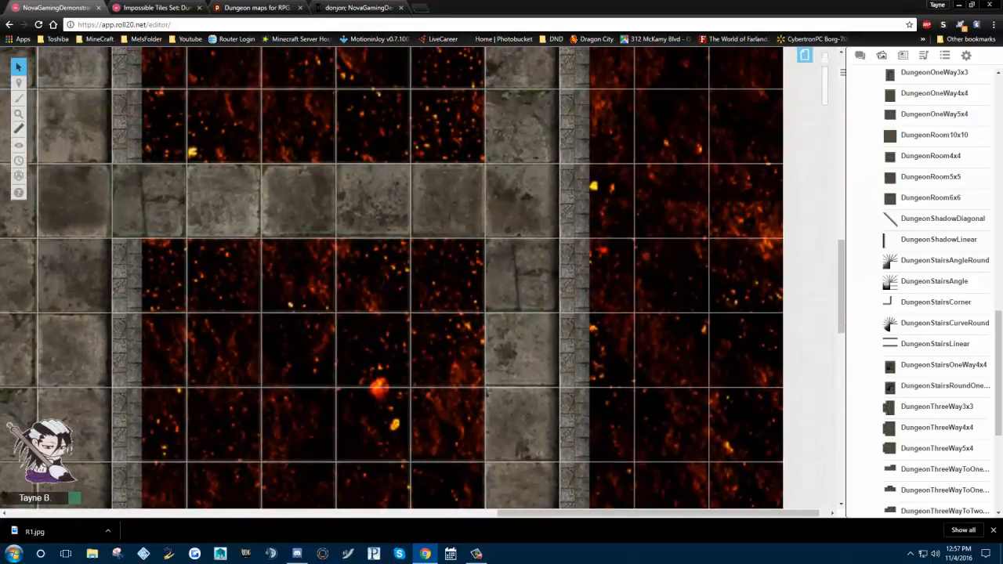
Place a DungeonTwoWay3x3 tile over the far-right corridor, one square above the junction with the horizontal side passage
scroll(913, 172, up, 3)
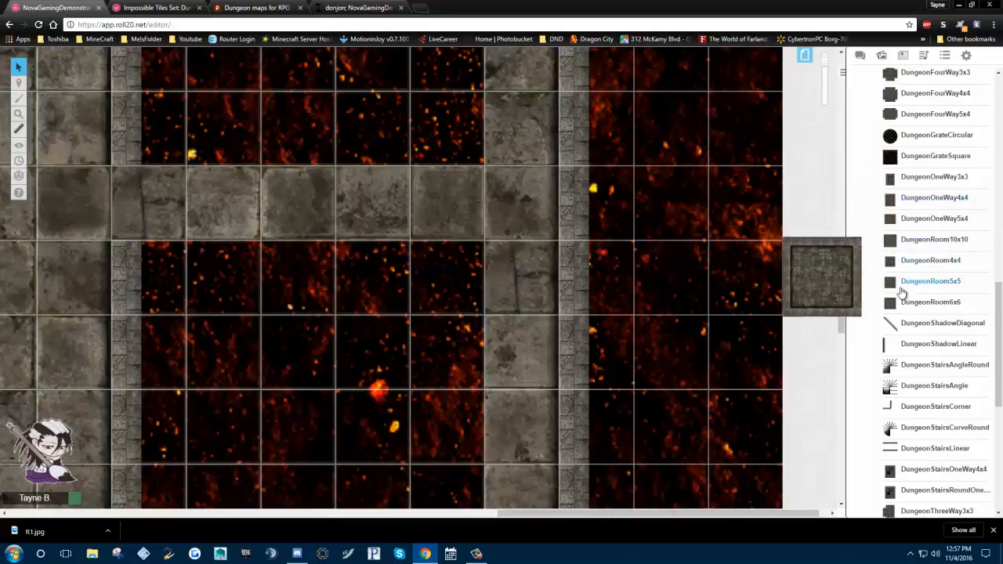
scroll(901, 329, down, 4)
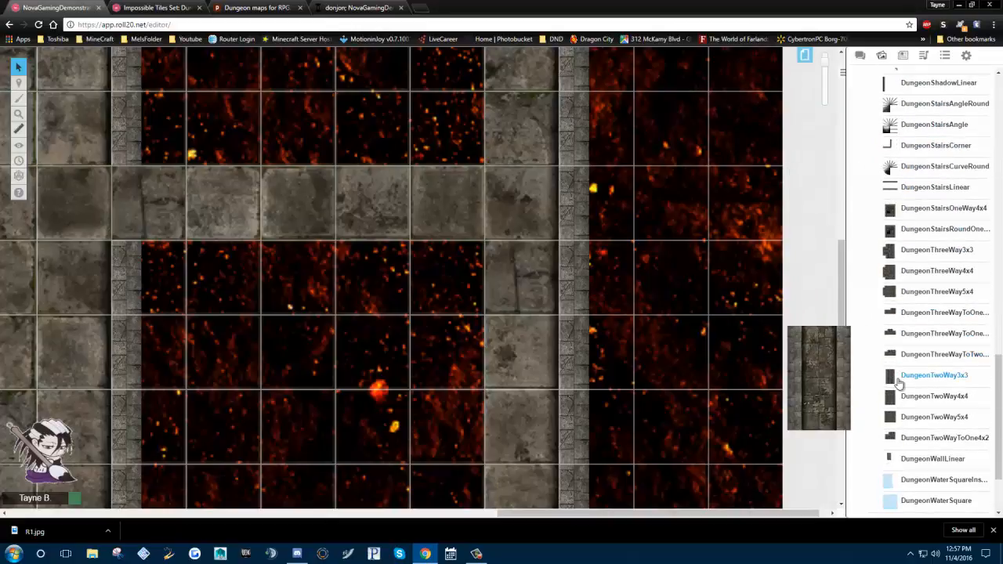
drag(927, 381, 523, 85)
scroll(632, 276, up, 3)
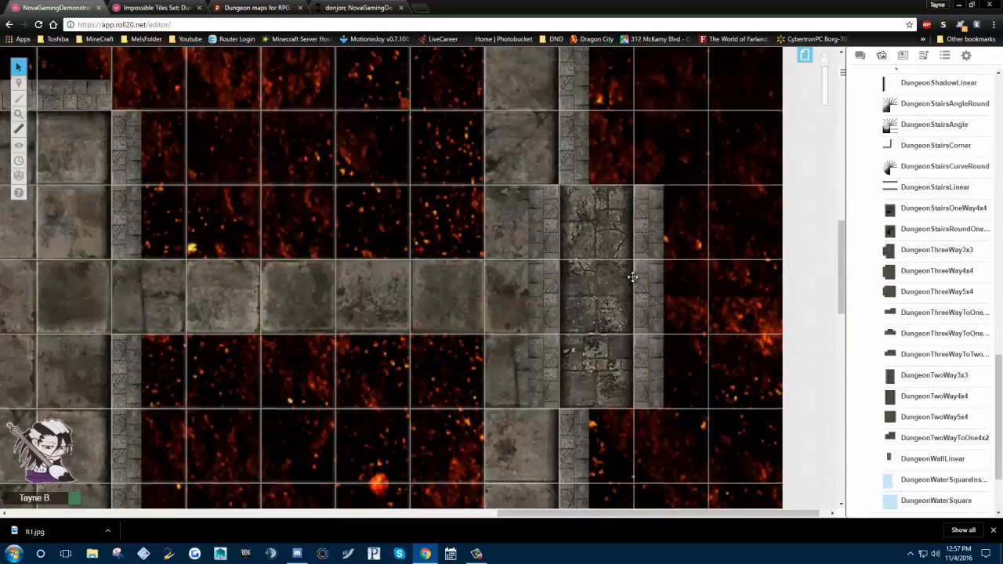
drag(607, 370, 531, 148)
scroll(640, 257, up, 6)
scroll(666, 144, down, 9)
scroll(663, 127, up, 2)
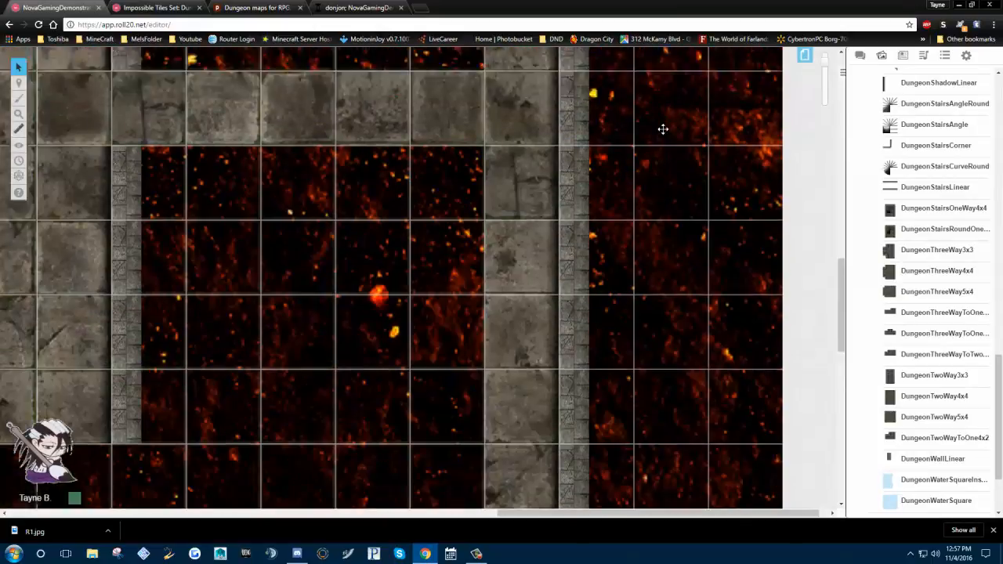
Copy the two-way corridor tile and paste it over the far-right corridor, one square below the side-passage junction
scroll(576, 169, up, 3)
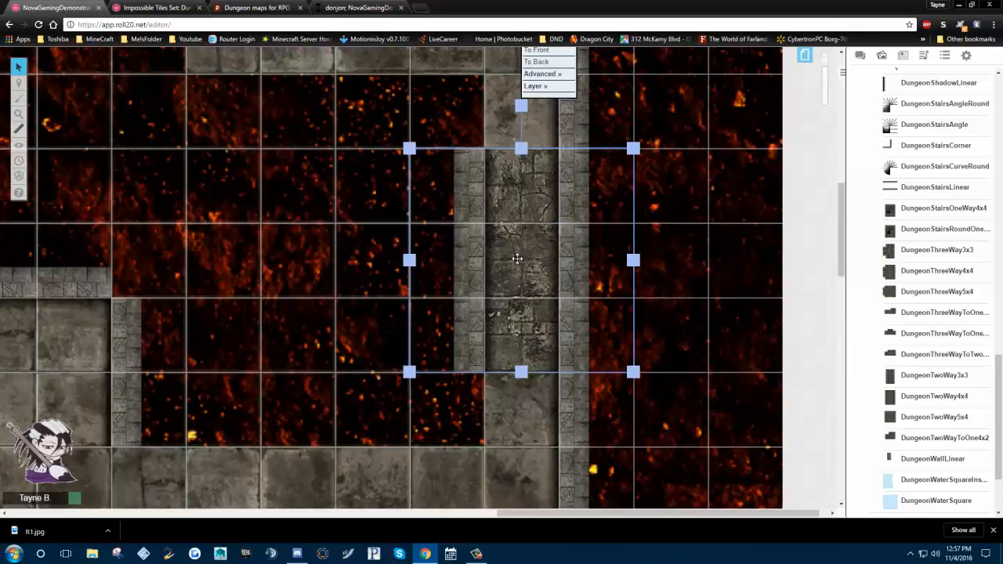
right_click(524, 146)
click(536, 176)
scroll(593, 255, down, 10)
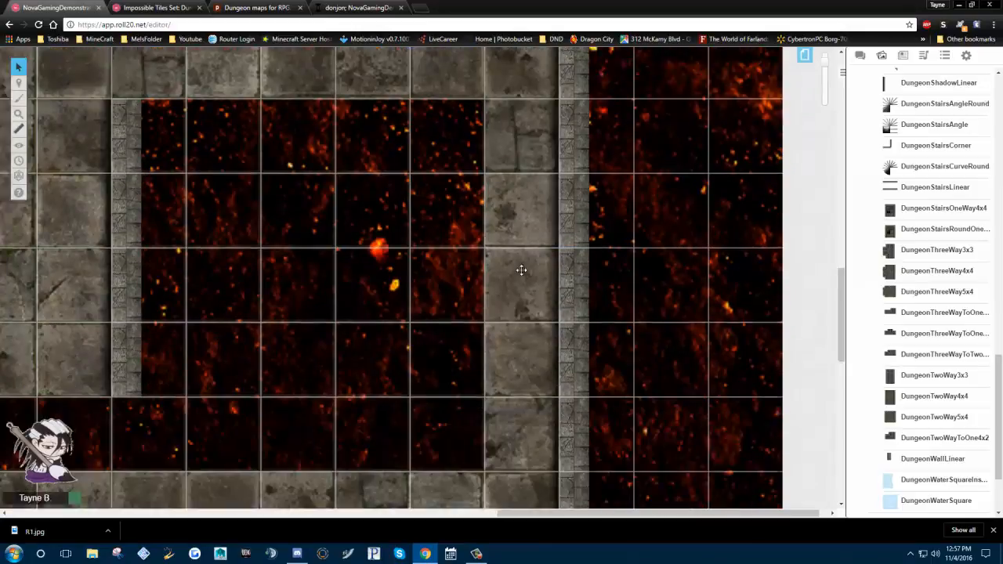
right_click(486, 142)
click(503, 69)
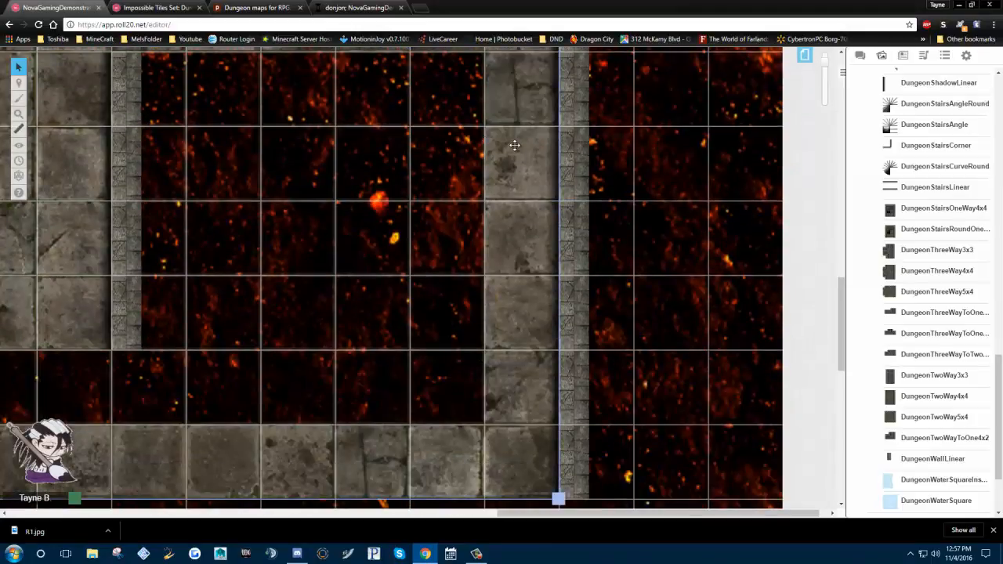
scroll(687, 196, up, 4)
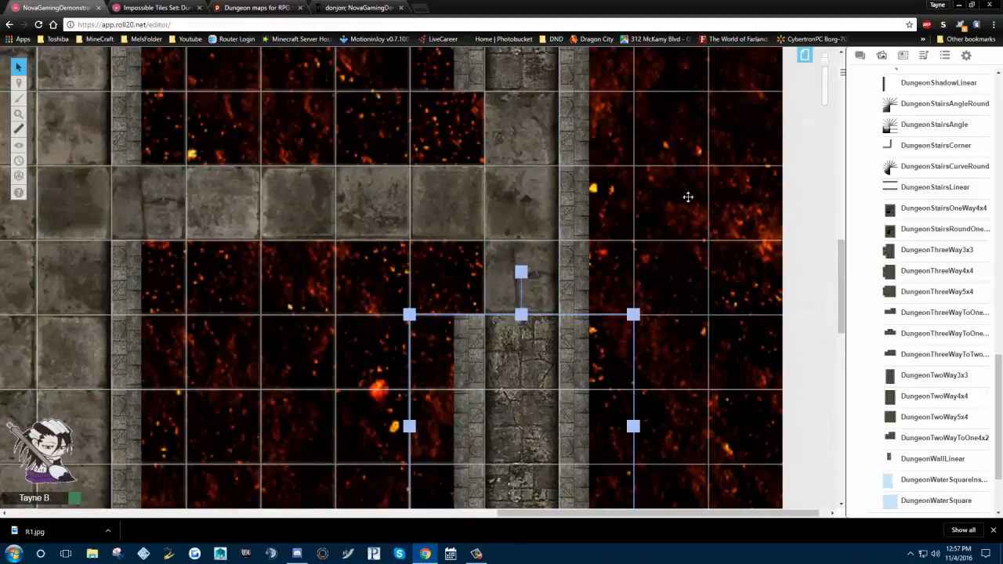
Add a DungeonDungeonCorner tile, rotate it 90 degrees clockwise and fit it over the far-right corridor's bottom corner
scroll(688, 198, down, 7)
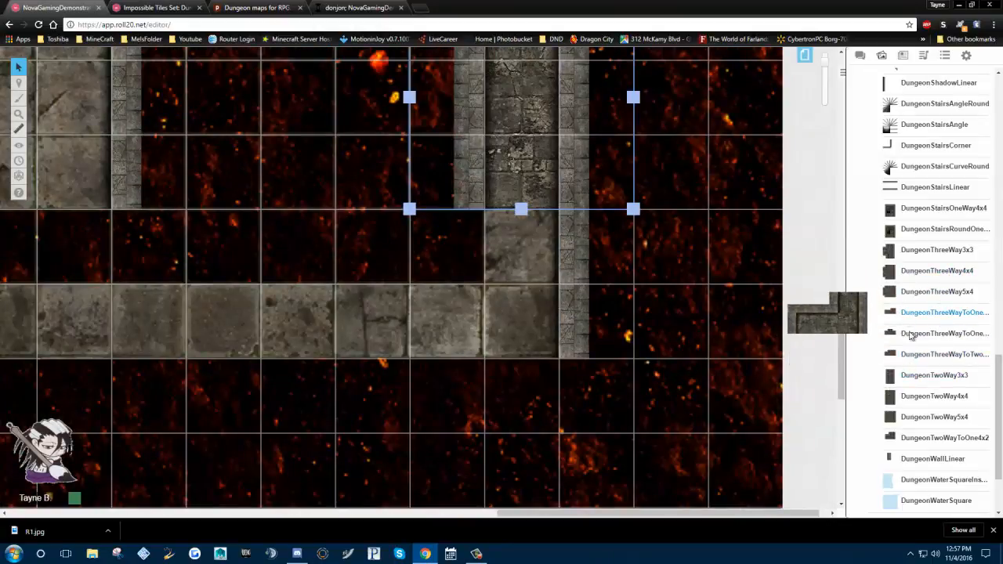
scroll(907, 364, down, 2)
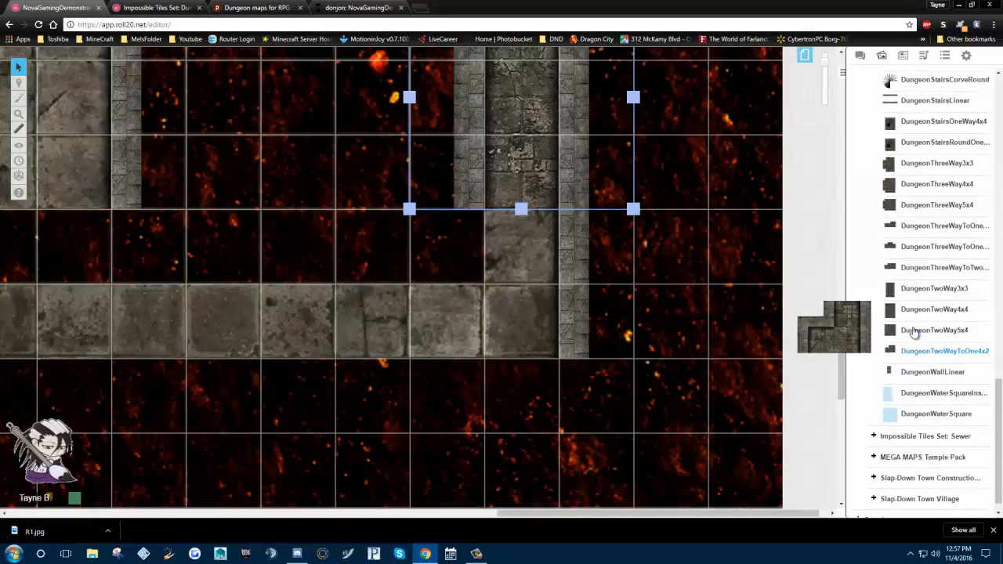
scroll(909, 321, up, 9)
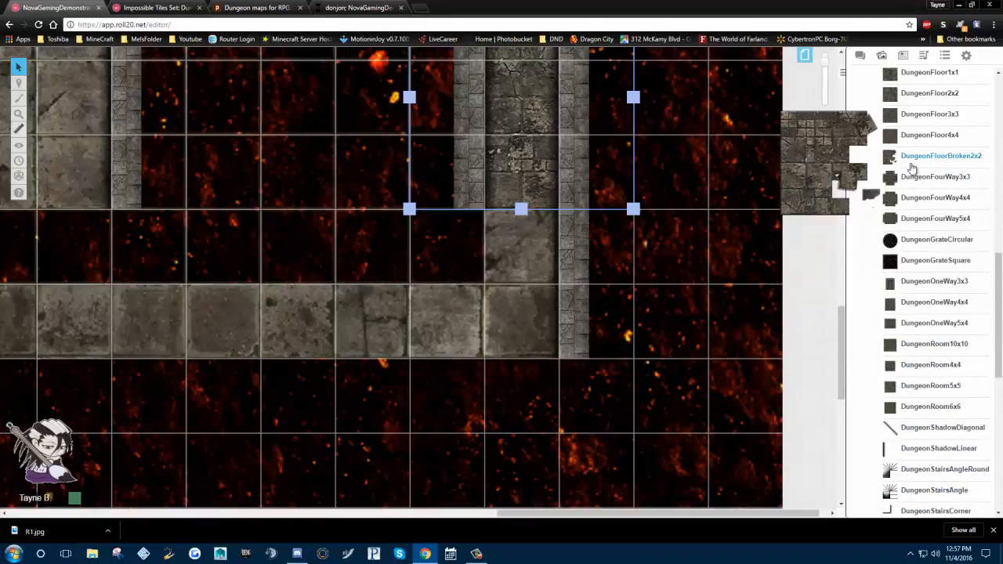
scroll(903, 157, up, 4)
drag(909, 261, 396, 318)
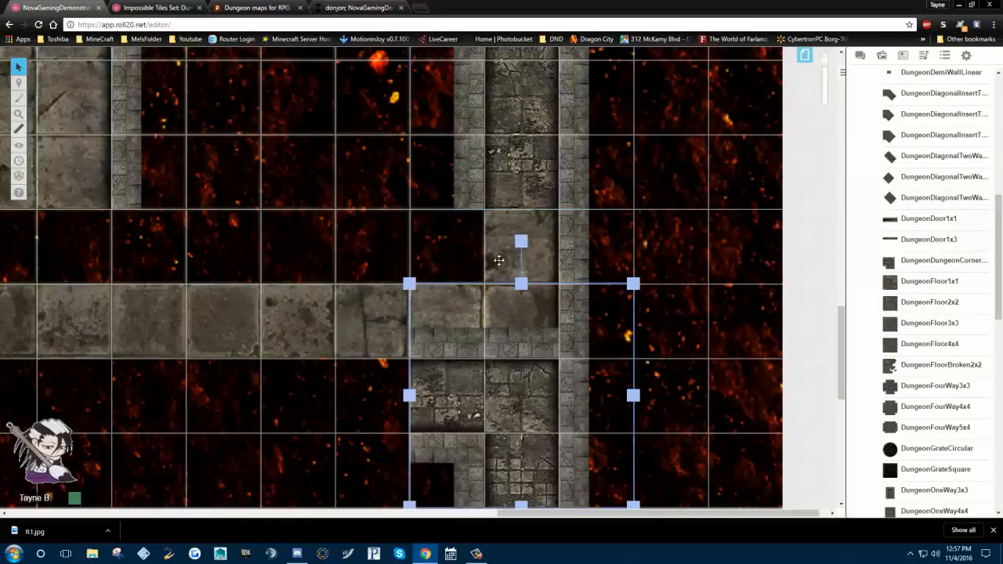
drag(522, 241, 619, 393)
drag(521, 341, 514, 298)
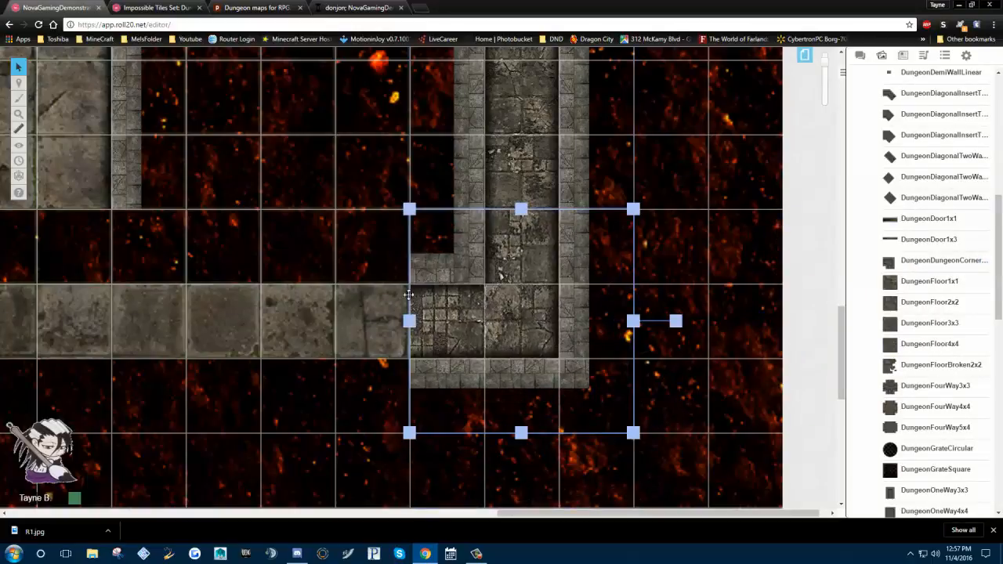
Paste a copy of the two-way tile, rotate it 90 degrees and align it over the bottom corridor directly left of the corner tile
right_click(539, 114)
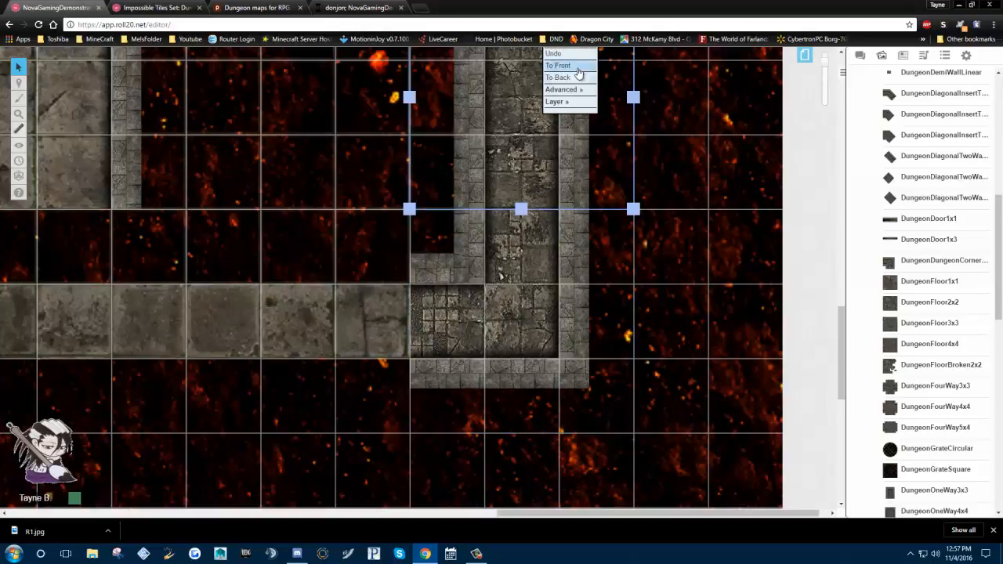
scroll(517, 156, up, 1)
right_click(507, 254)
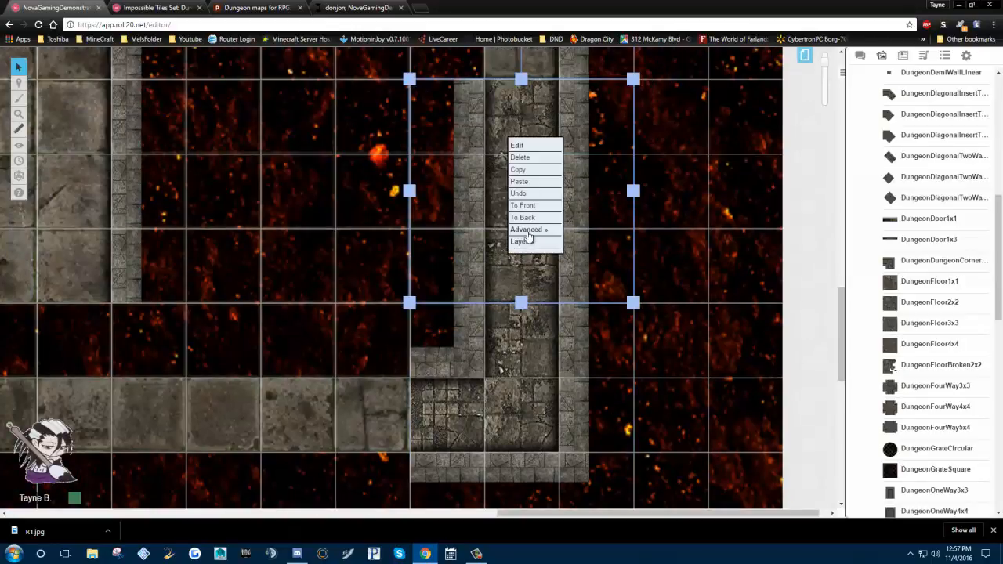
click(520, 170)
right_click(323, 394)
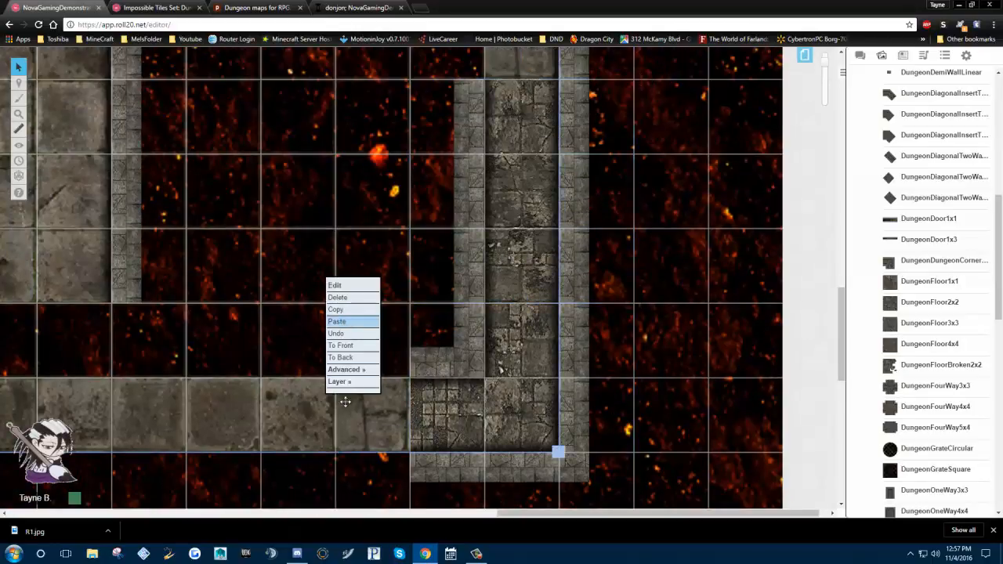
click(337, 321)
drag(323, 240, 474, 395)
drag(368, 411, 349, 426)
drag(259, 297, 549, 223)
Paste another two-way tile over the bottom corridor's next three squares to the left and rotate it 90 degrees to run horizontally
right_click(550, 224)
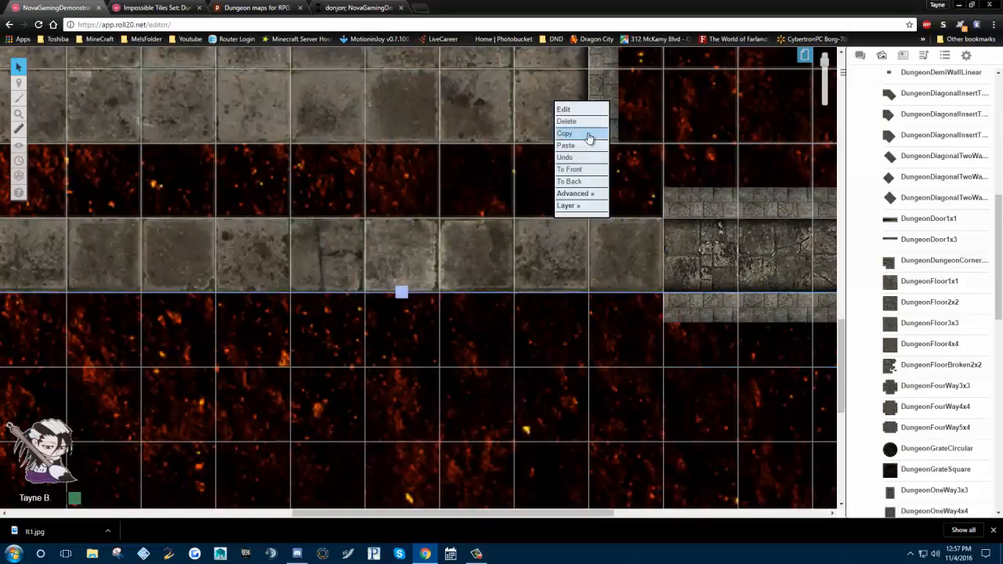
click(565, 146)
right_click(727, 250)
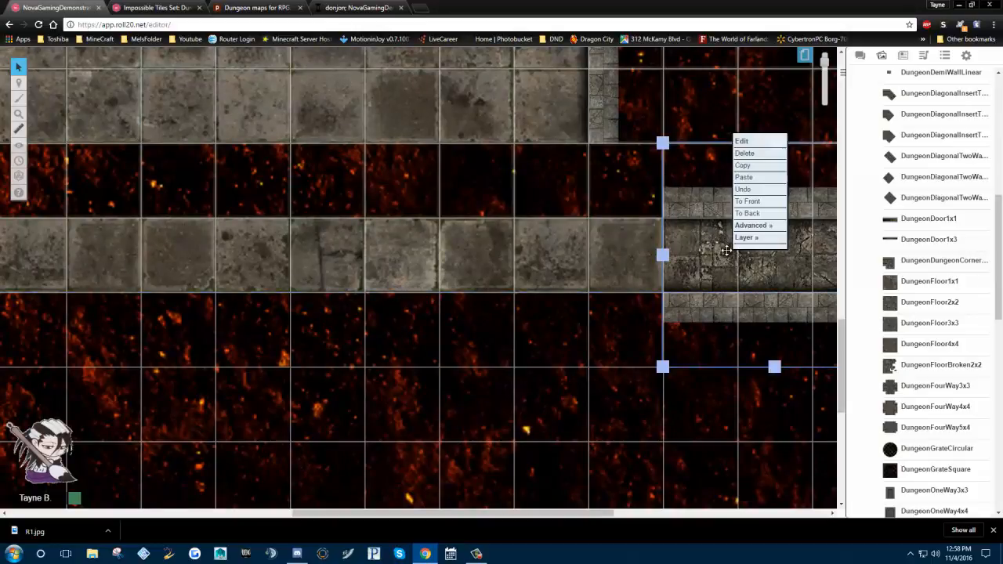
click(748, 178)
drag(704, 220, 525, 222)
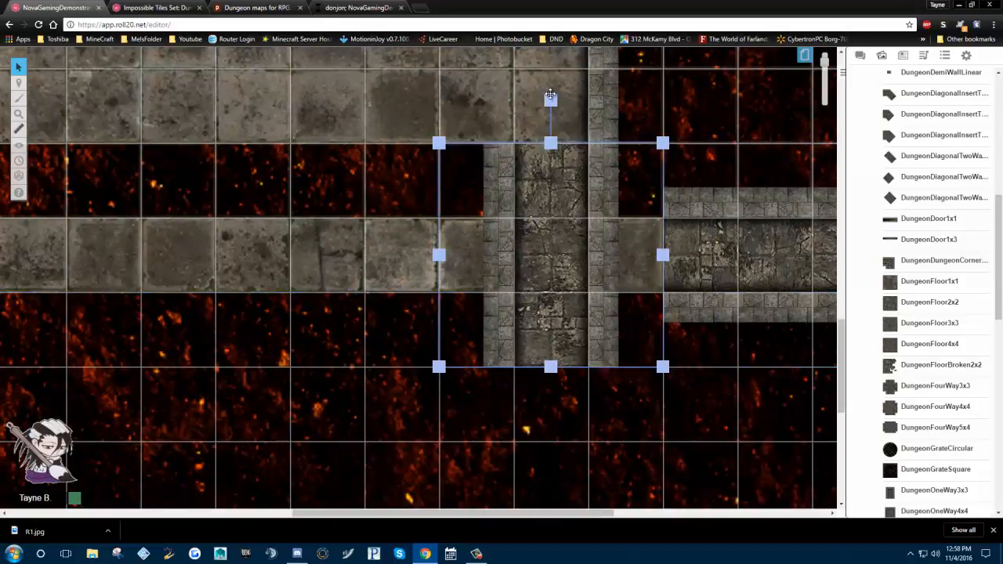
drag(551, 101, 601, 255)
Copy the newly rotated two-way tile and place the copy flush against its left end on the bottom corridor
right_click(592, 135)
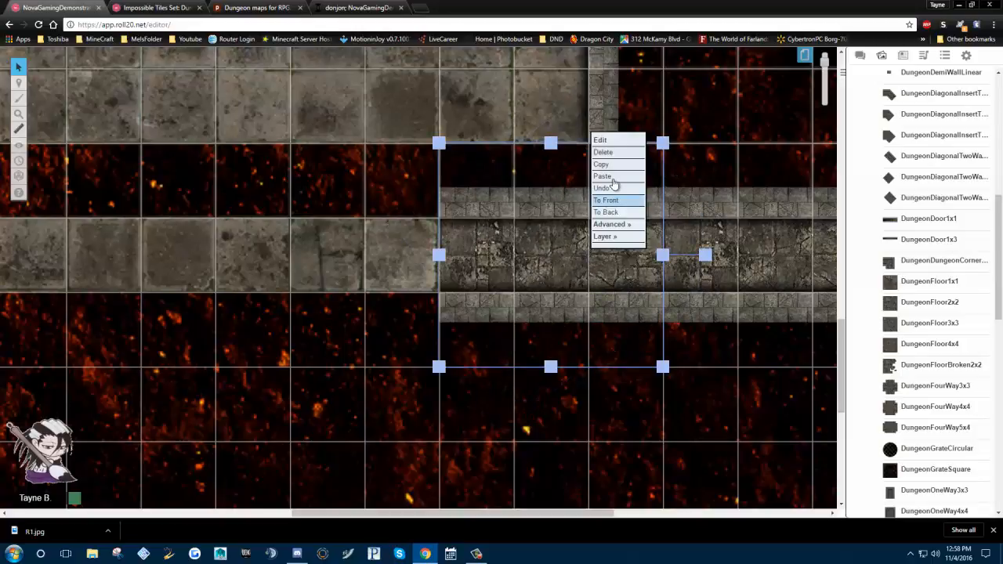
click(611, 172)
right_click(362, 144)
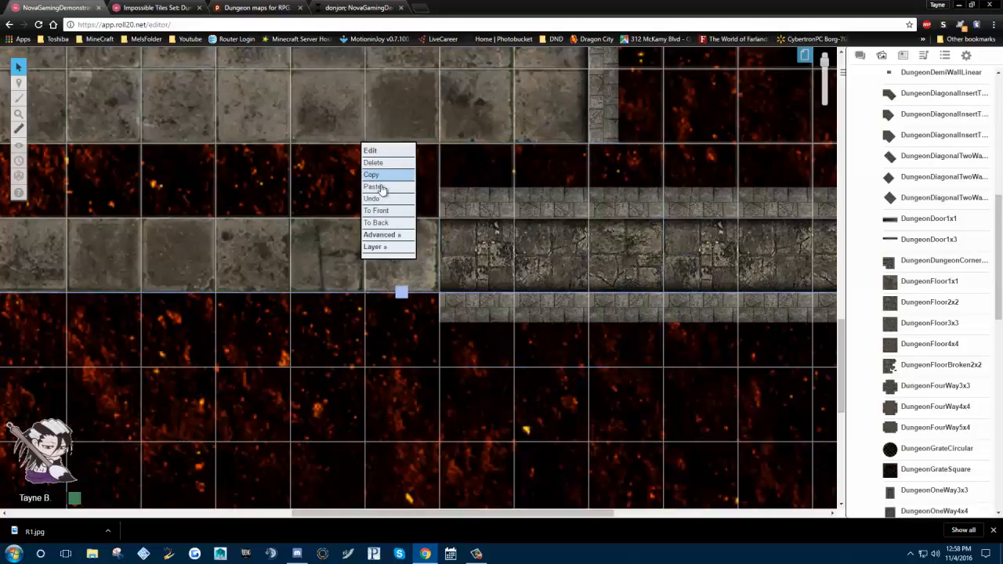
click(375, 187)
drag(381, 258, 327, 247)
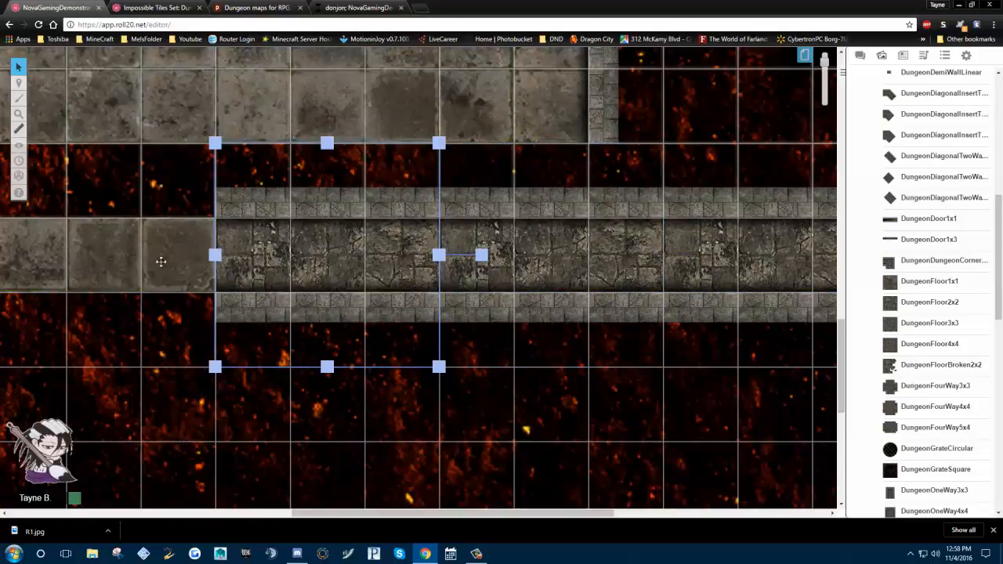
Copy the horizontal two-way tile and place the copy over the last three squares at the bottom corridor's left end
drag(160, 262, 486, 235)
right_click(526, 117)
click(554, 167)
right_click(297, 166)
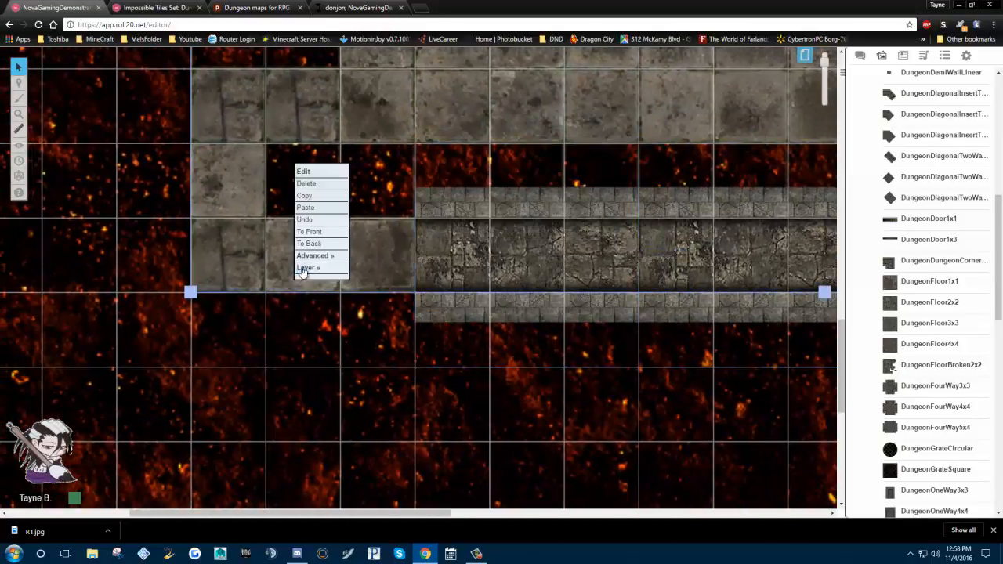
click(316, 207)
drag(319, 262, 336, 238)
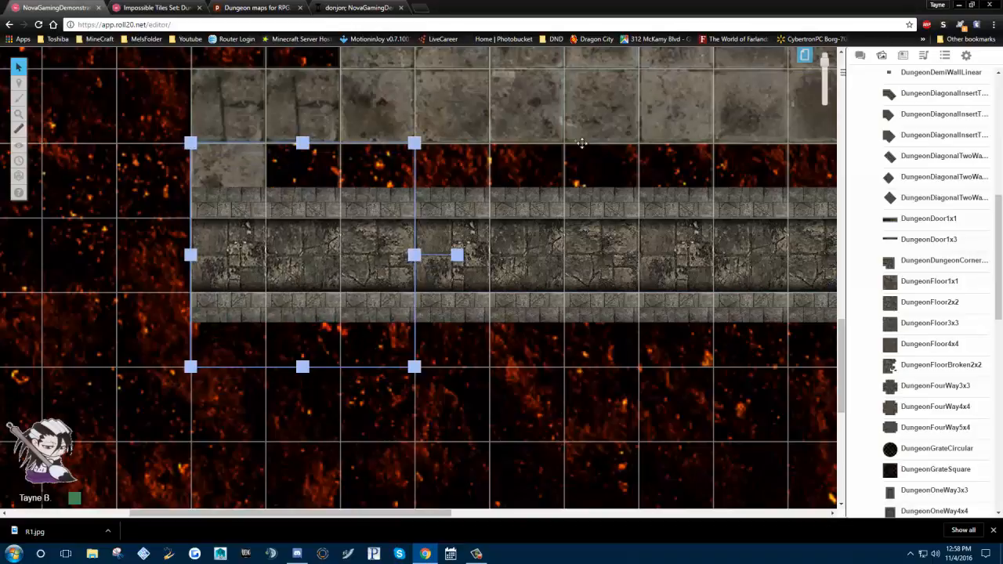
Copy the bottom-right corner tile, rotate the copy 90 degrees clockwise and fit it over the bottom corridor's left corner
drag(463, 117, 47, 99)
drag(730, 121, 569, 115)
click(772, 196)
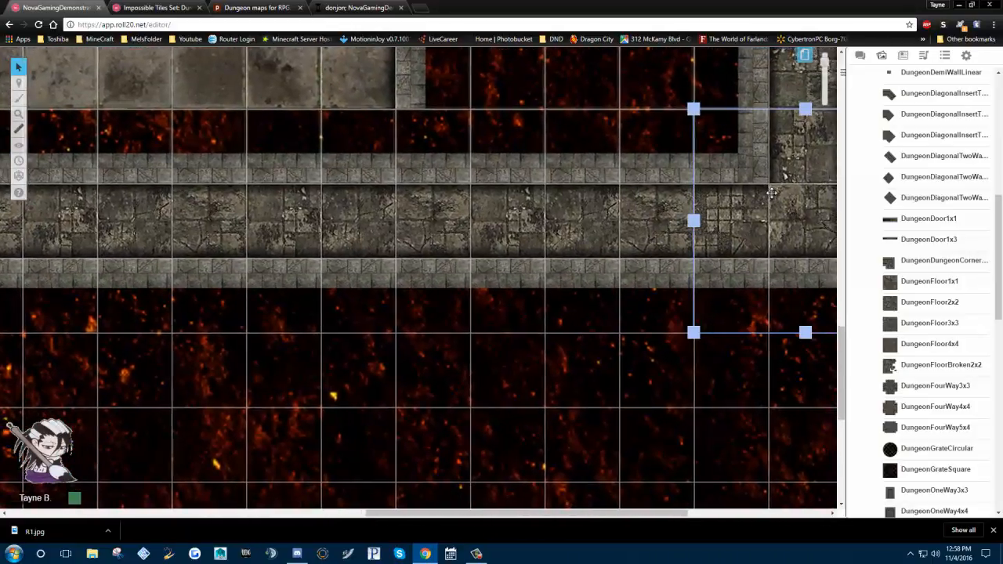
right_click(772, 196)
click(794, 115)
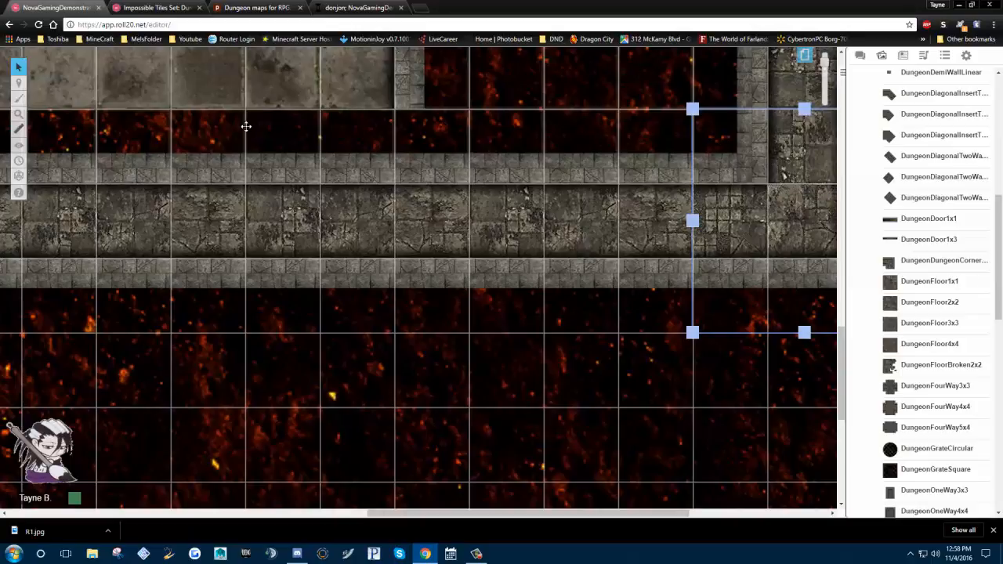
drag(246, 127, 741, 145)
drag(126, 233, 456, 248)
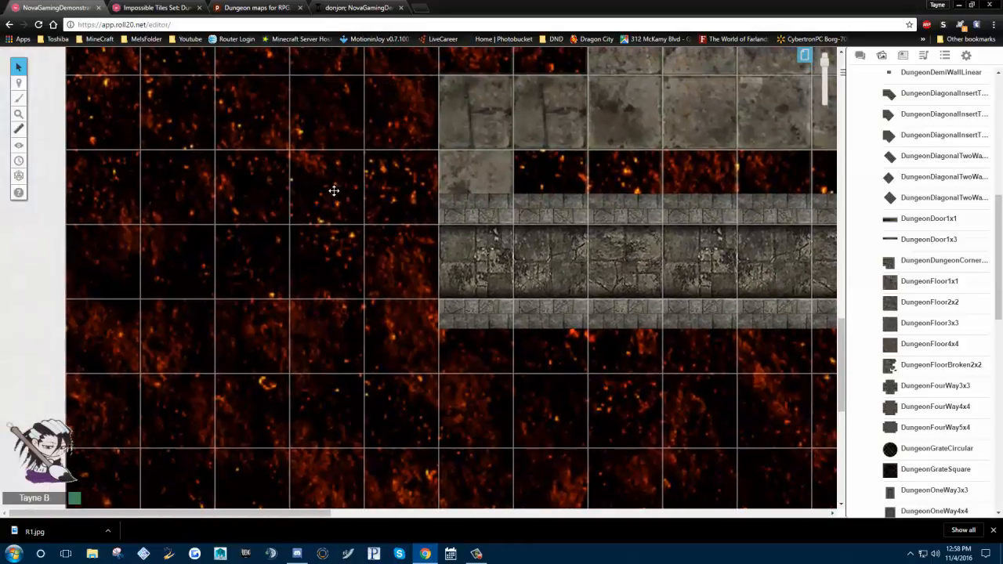
right_click(338, 115)
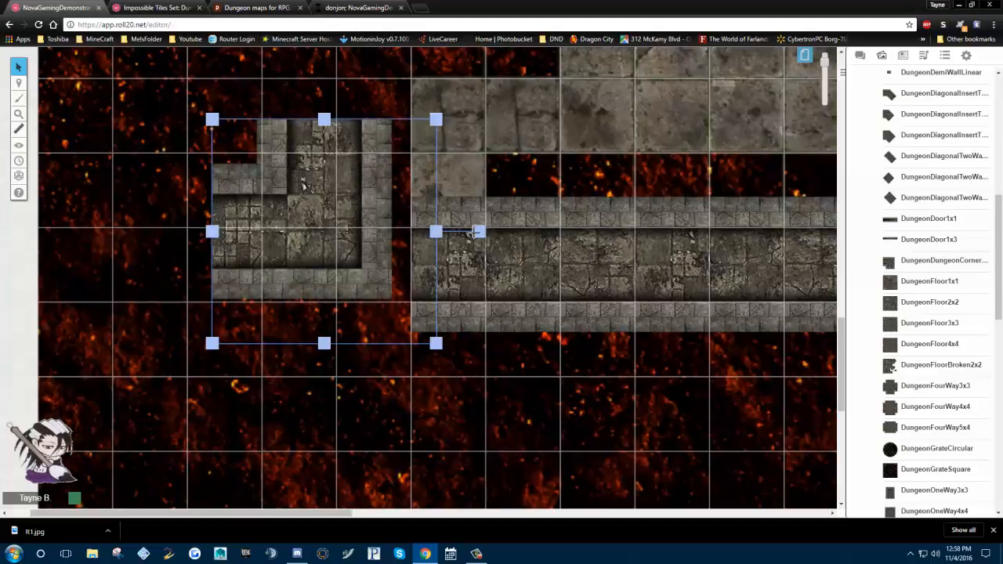
drag(475, 233, 322, 363)
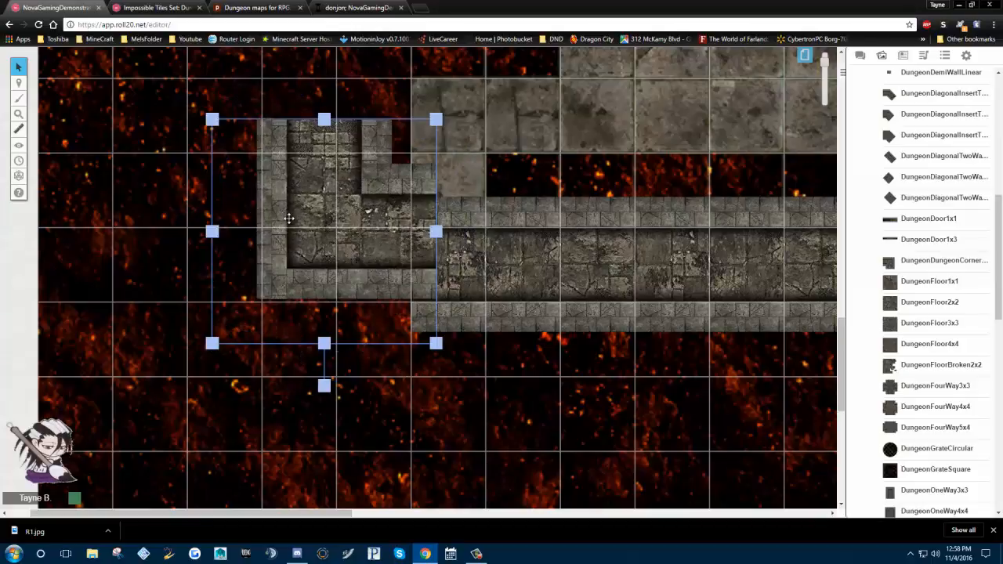
drag(289, 220, 418, 255)
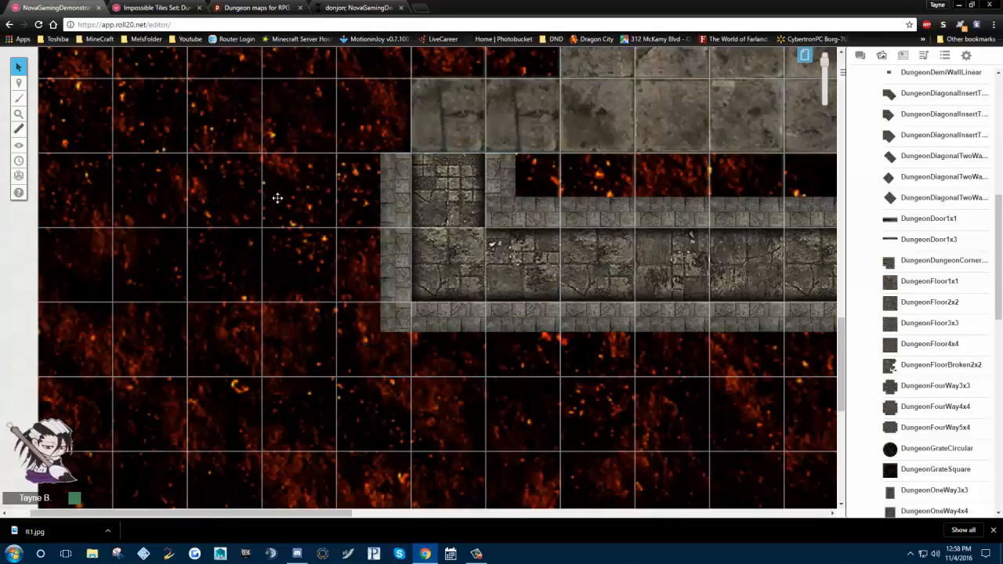
Paste another corner tile, rotate it 180 degrees and fit it directly above the bottom-left corner, opening toward the room
drag(258, 197, 196, 217)
drag(329, 242, 197, 302)
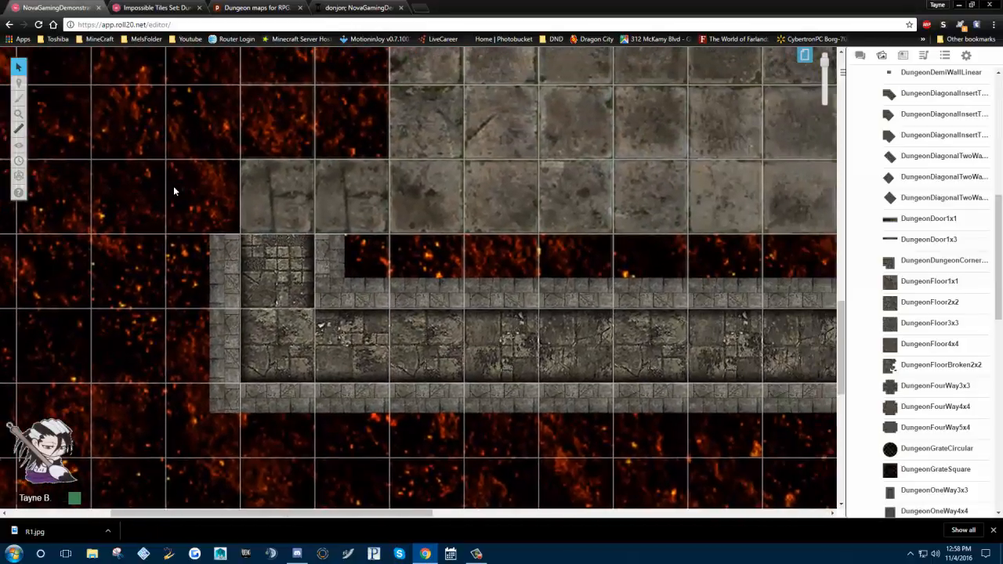
right_click(179, 71)
click(192, 114)
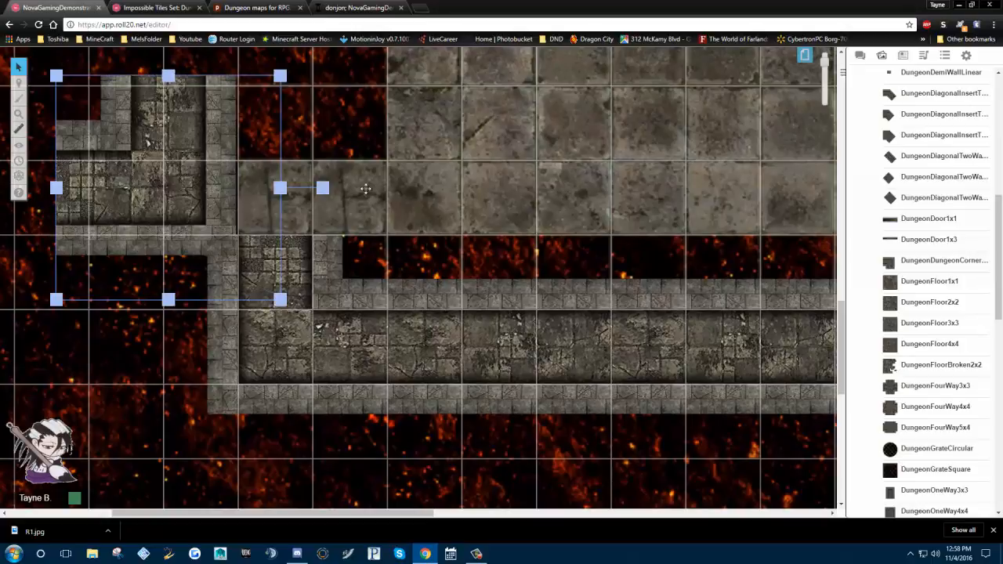
drag(324, 187, 47, 187)
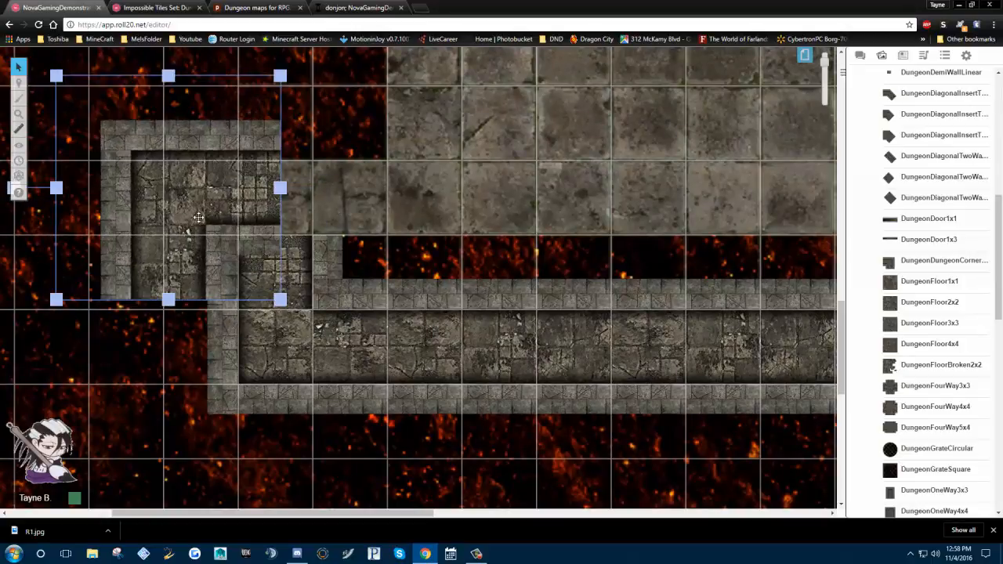
drag(232, 174, 271, 218)
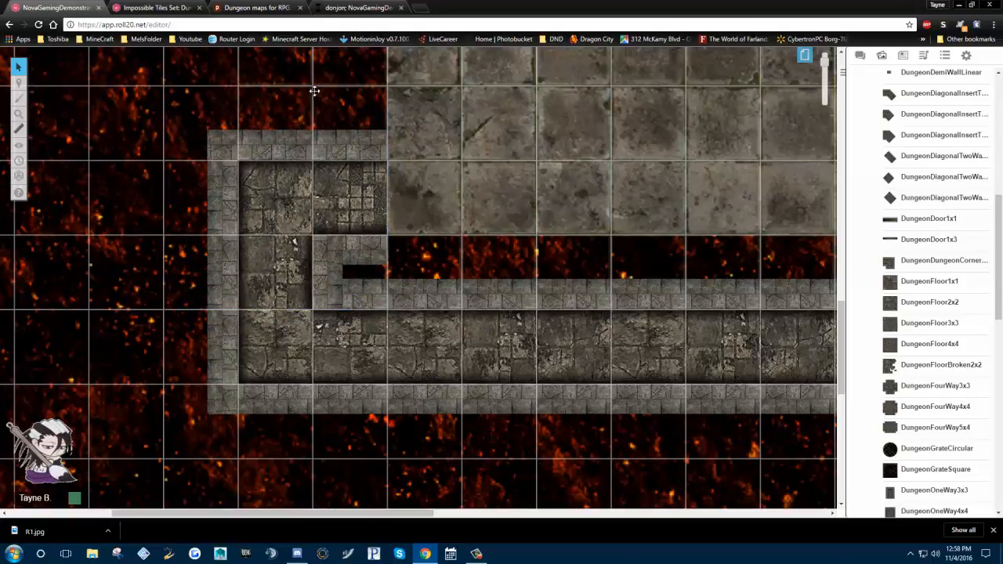
drag(303, 90, 284, 88)
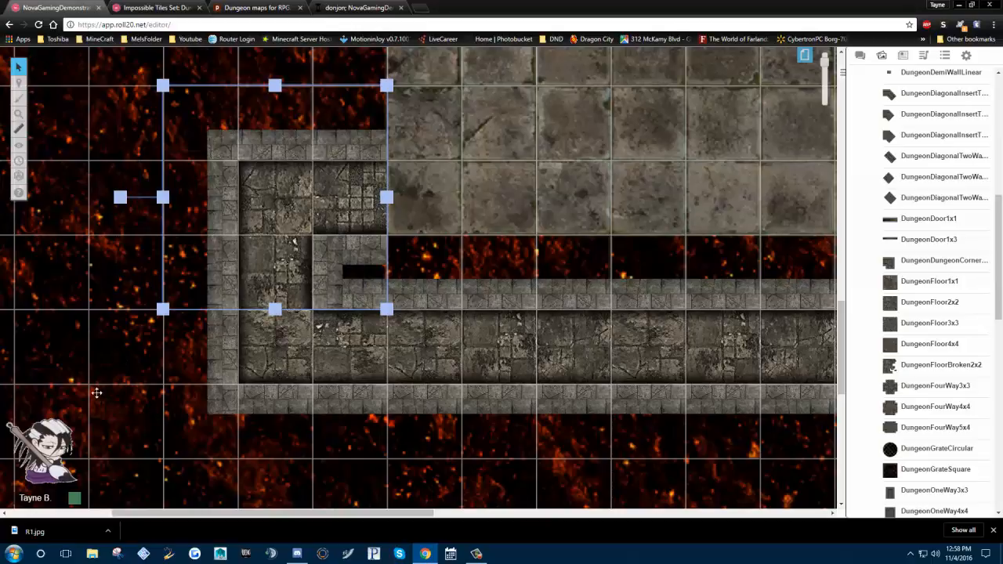
Add a DungeonThreeWay3x3 tile and align it over the junction of the far-right corridor and the side corridor
drag(470, 421, 280, 278)
drag(680, 353, 227, 502)
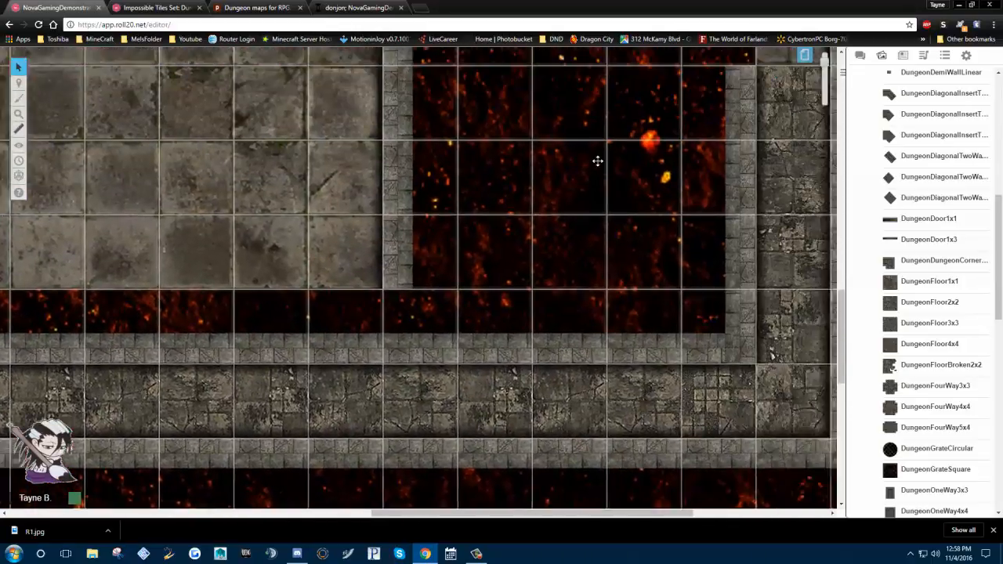
mouse_move(598, 160)
mouse_down()
mouse_move(538, 332)
mouse_move(455, 352)
mouse_move(314, 501)
mouse_up()
mouse_move(702, 253)
mouse_down()
mouse_move(690, 281)
mouse_move(681, 199)
mouse_up()
scroll(917, 319, down, 1)
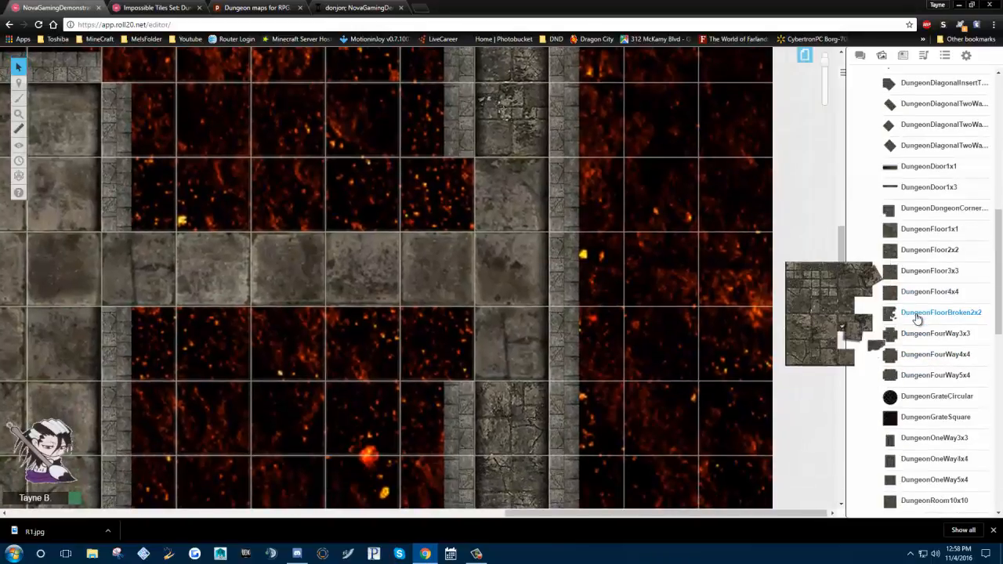
scroll(917, 318, up, 4)
scroll(917, 317, down, 15)
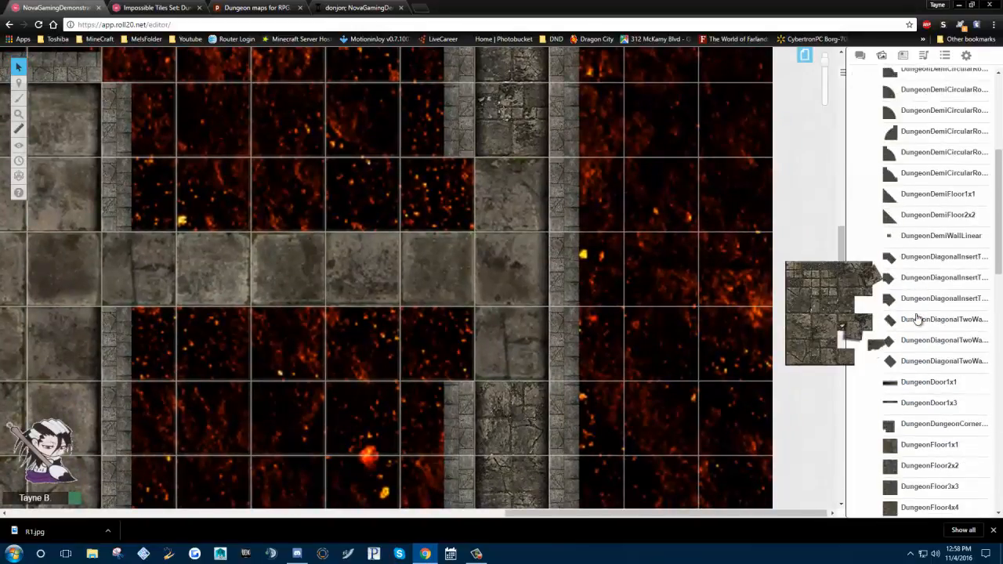
scroll(917, 318, down, 2)
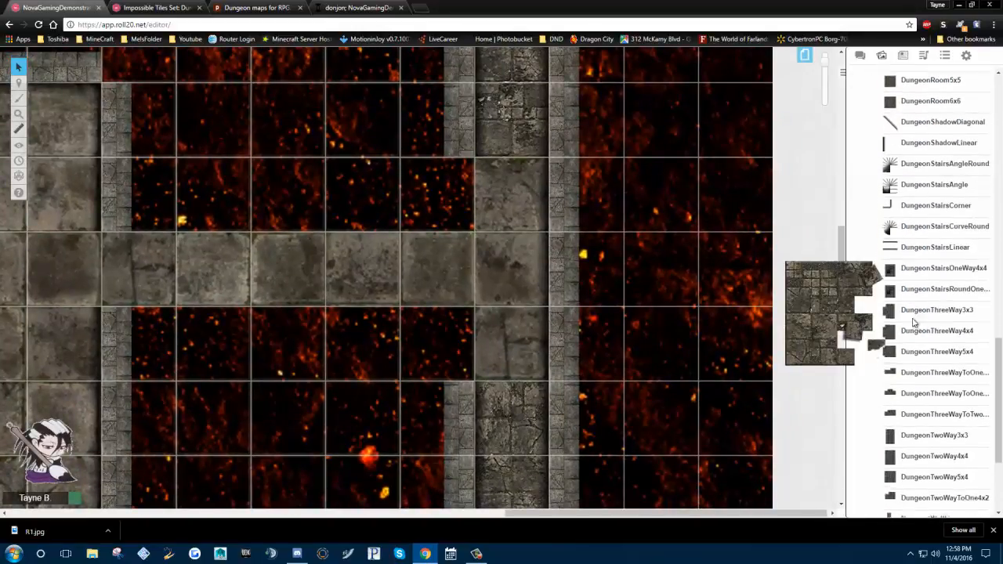
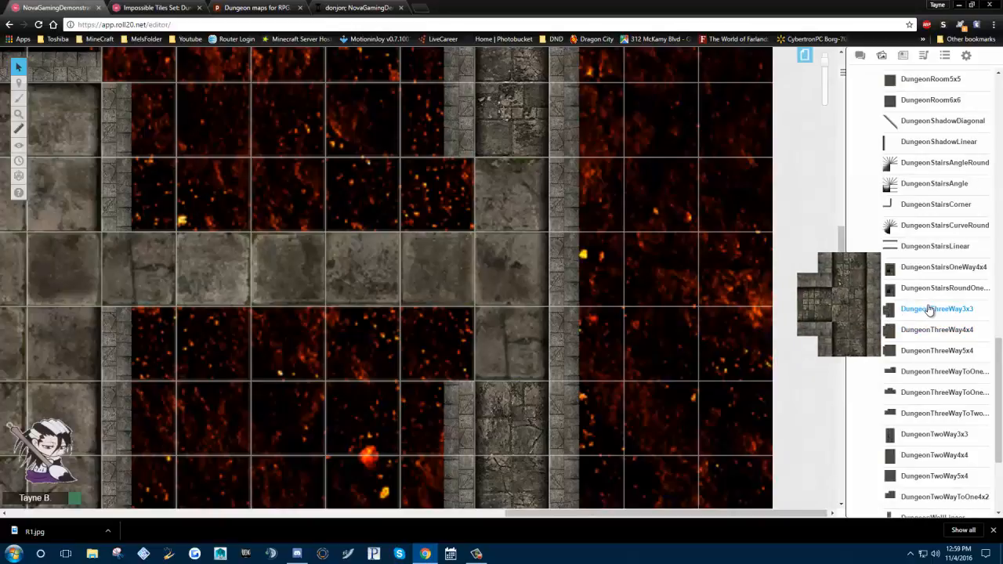
drag(929, 311, 609, 271)
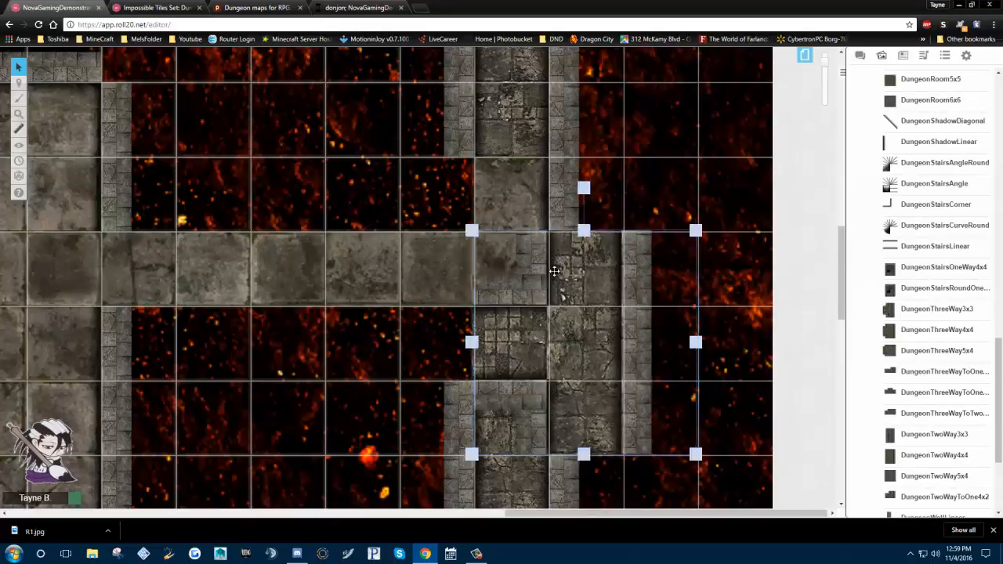
drag(600, 317, 523, 244)
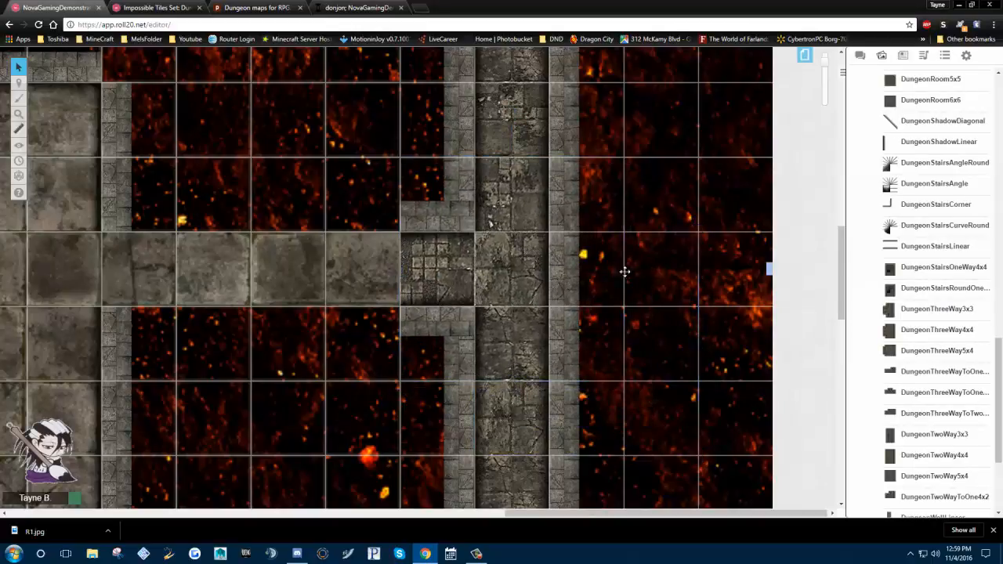
Copy a vertical two-way tile, rotate the copy 90 degrees counterclockwise and align it over the side corridor left of the three-way tile
drag(654, 264, 710, 249)
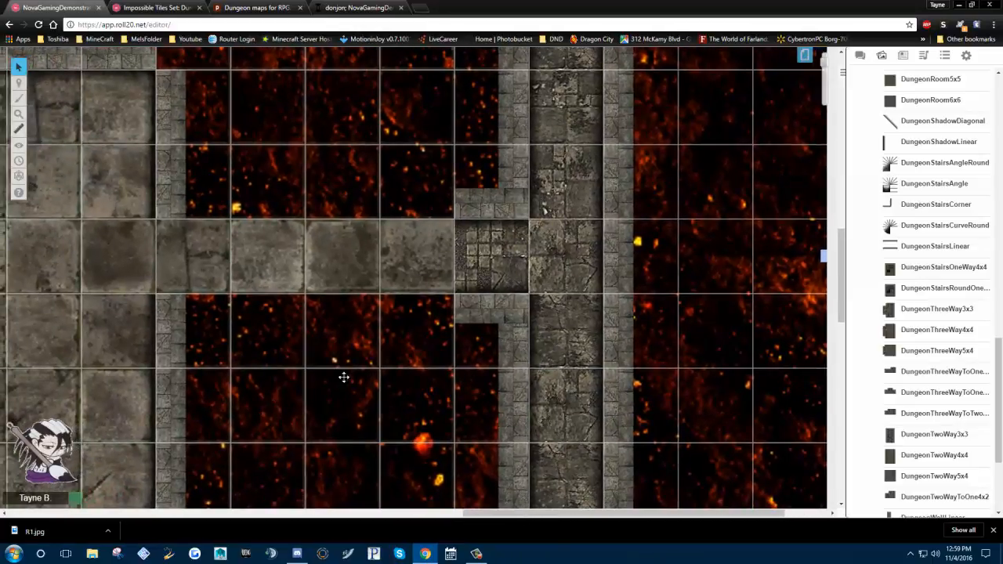
scroll(248, 233, up, 7)
scroll(448, 201, down, 1)
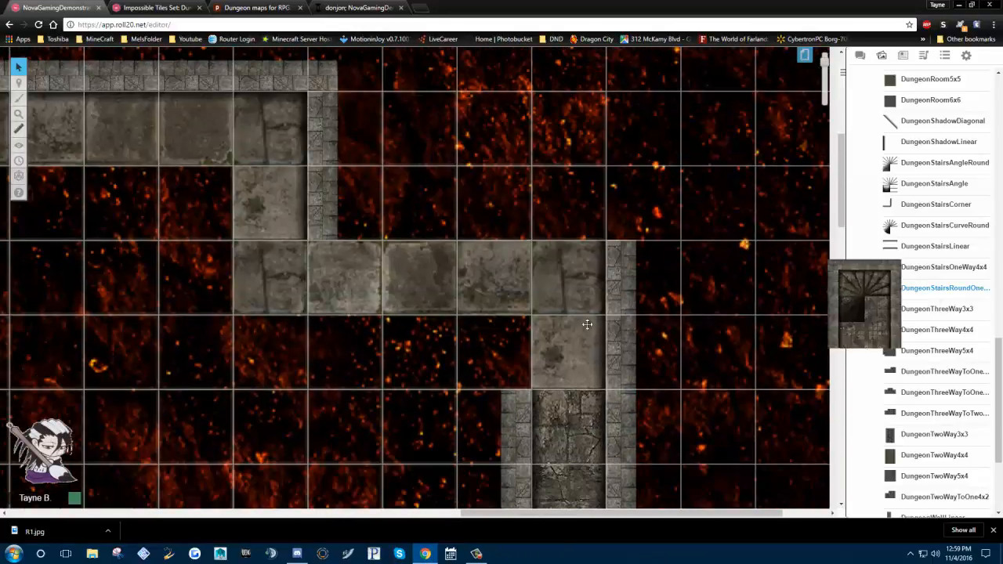
scroll(615, 235, down, 3)
right_click(568, 259)
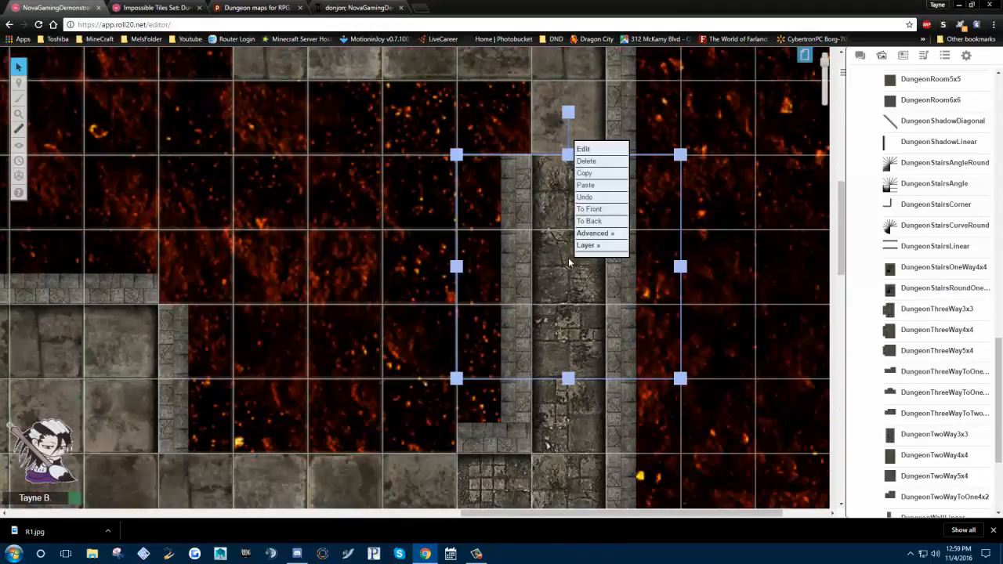
click(600, 174)
drag(348, 332, 371, 332)
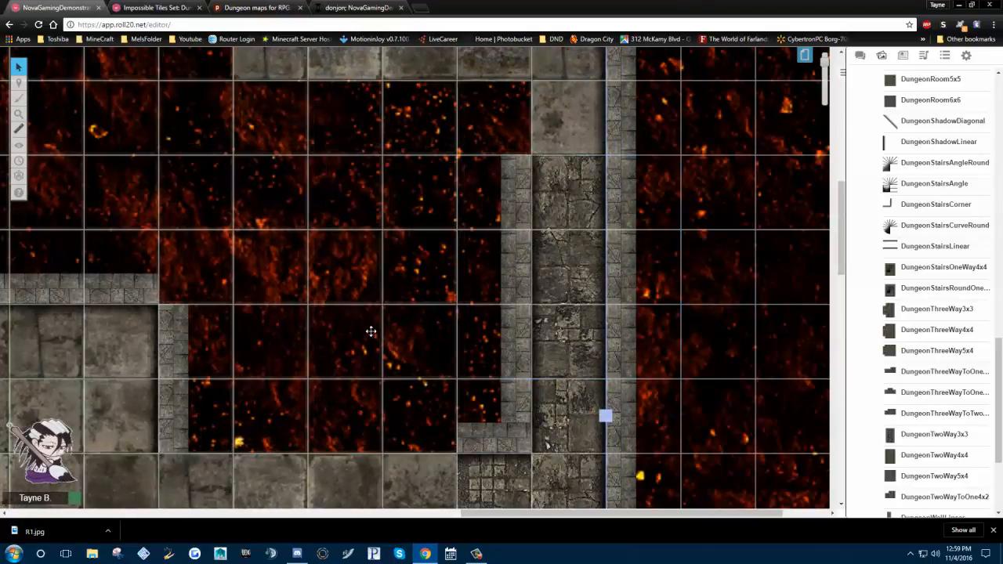
drag(716, 287, 831, 172)
right_click(466, 186)
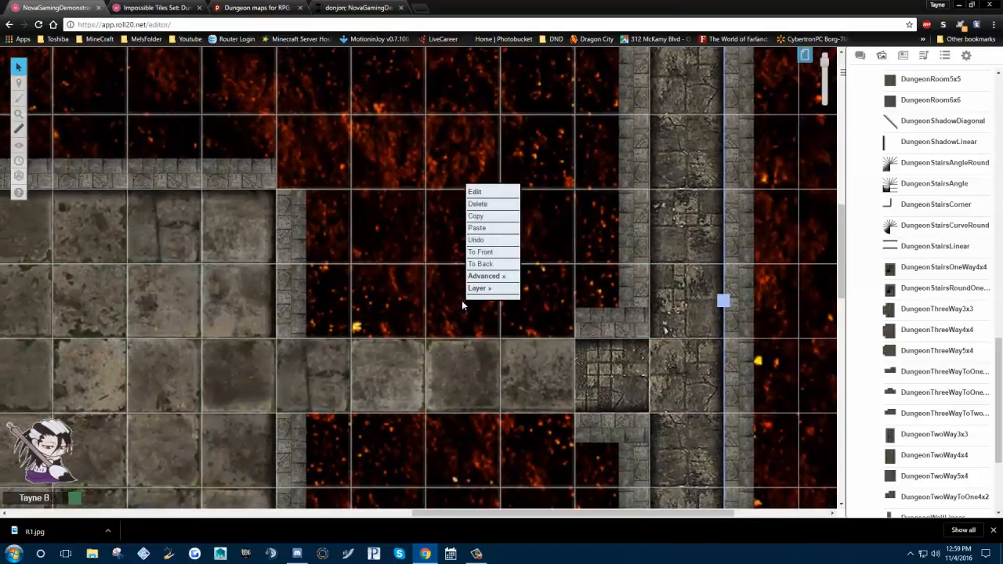
click(481, 228)
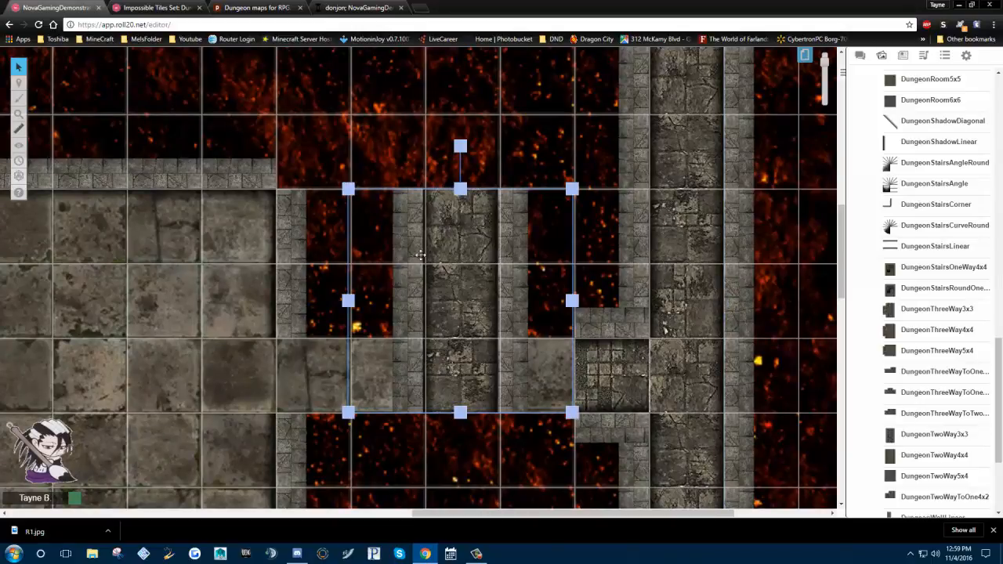
drag(460, 147, 306, 300)
drag(416, 274, 415, 349)
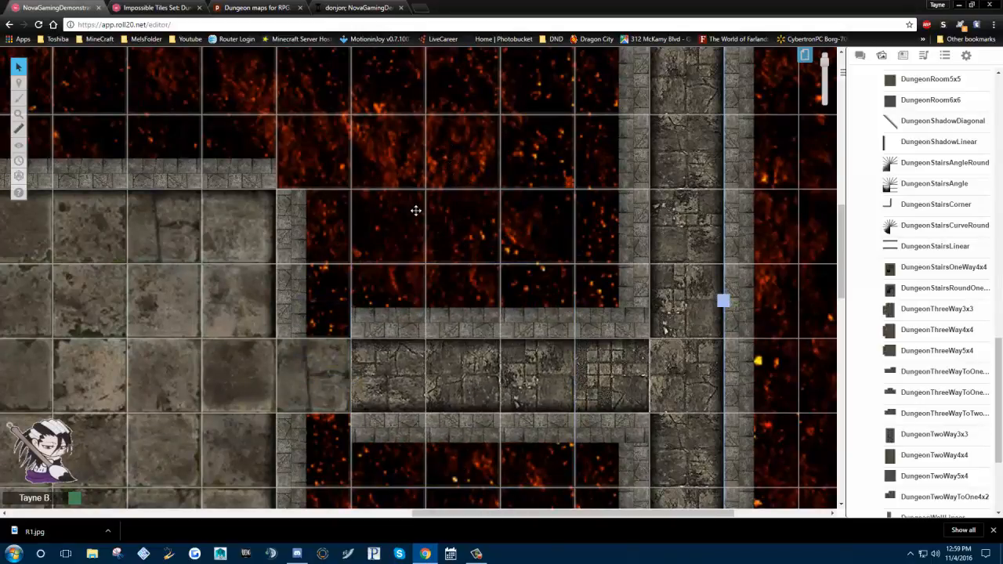
Add a DungeonFloor1x1 tile, shrink it to one grid square and fit it in the gap between the room and the side corridor
drag(448, 193, 511, 141)
drag(454, 213, 508, 152)
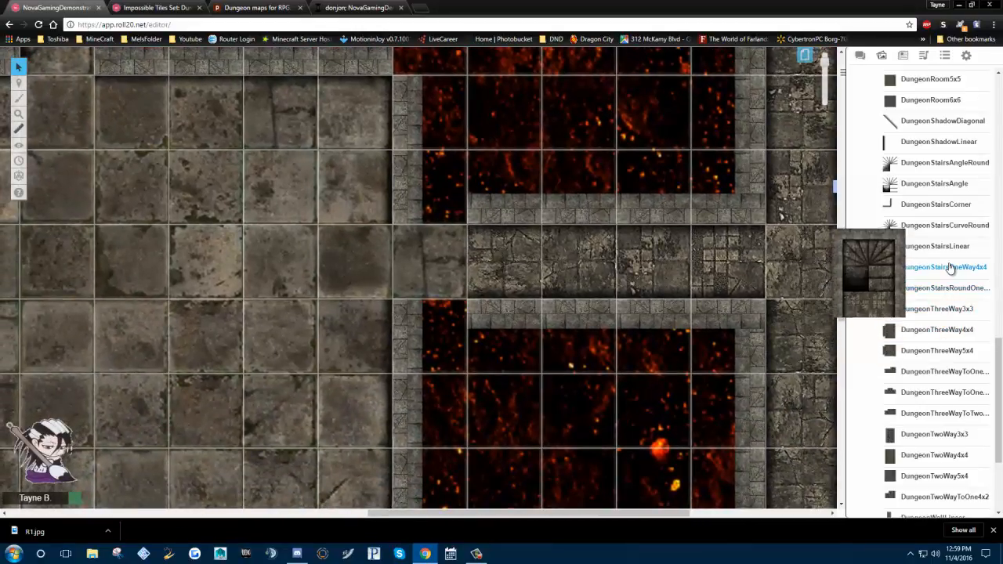
scroll(867, 204, up, 2)
scroll(913, 287, up, 6)
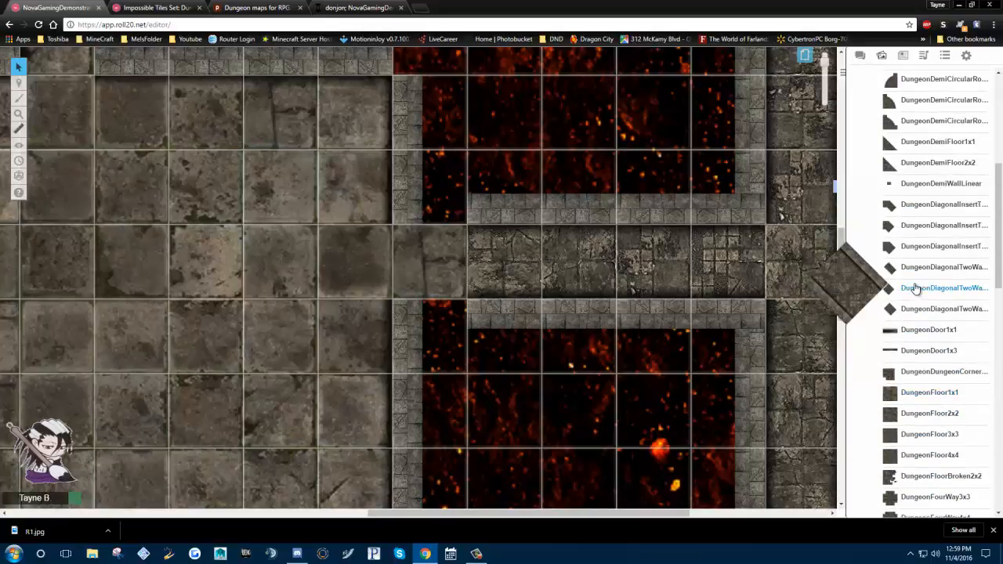
scroll(898, 322, down, 10)
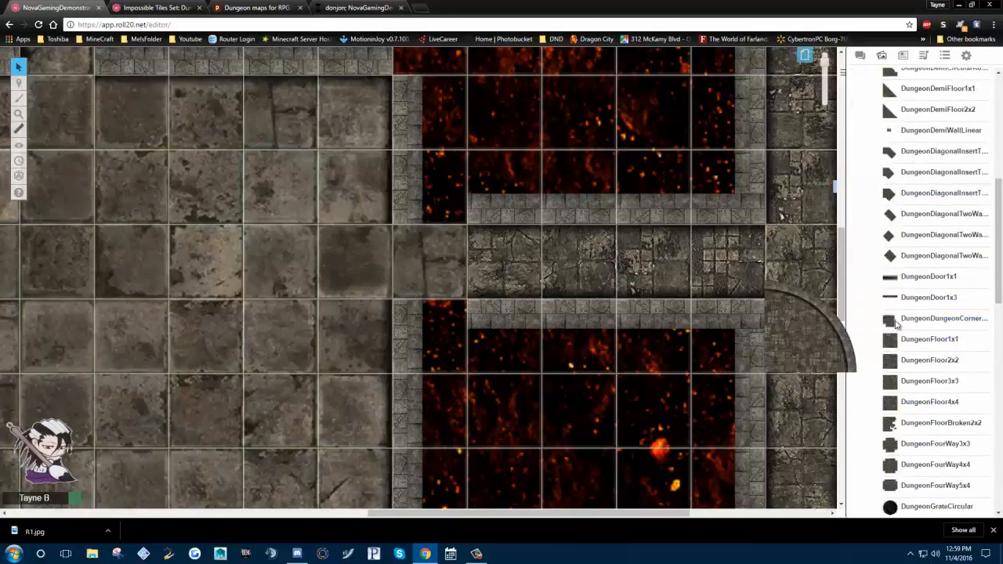
scroll(897, 321, down, 5)
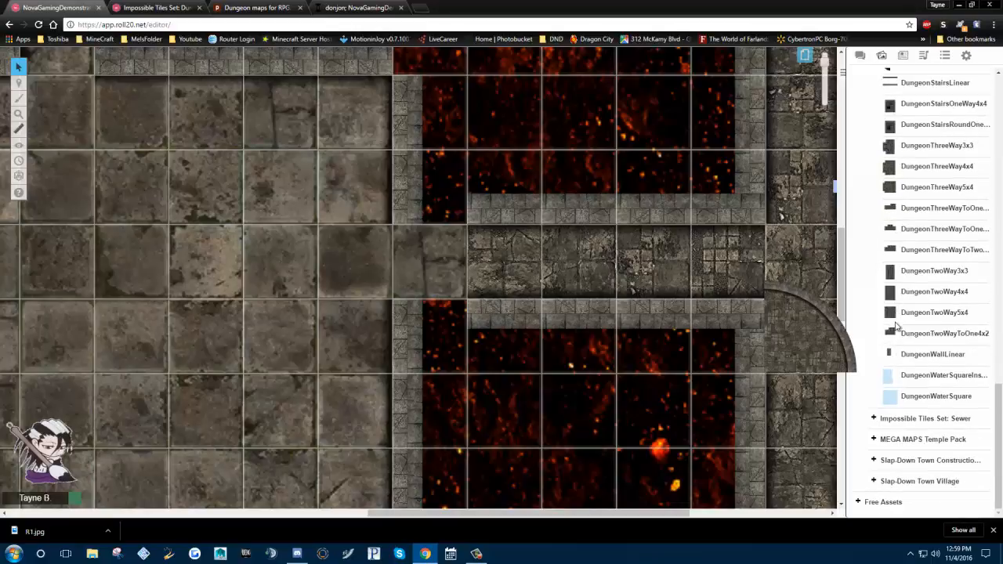
scroll(879, 259, up, 2)
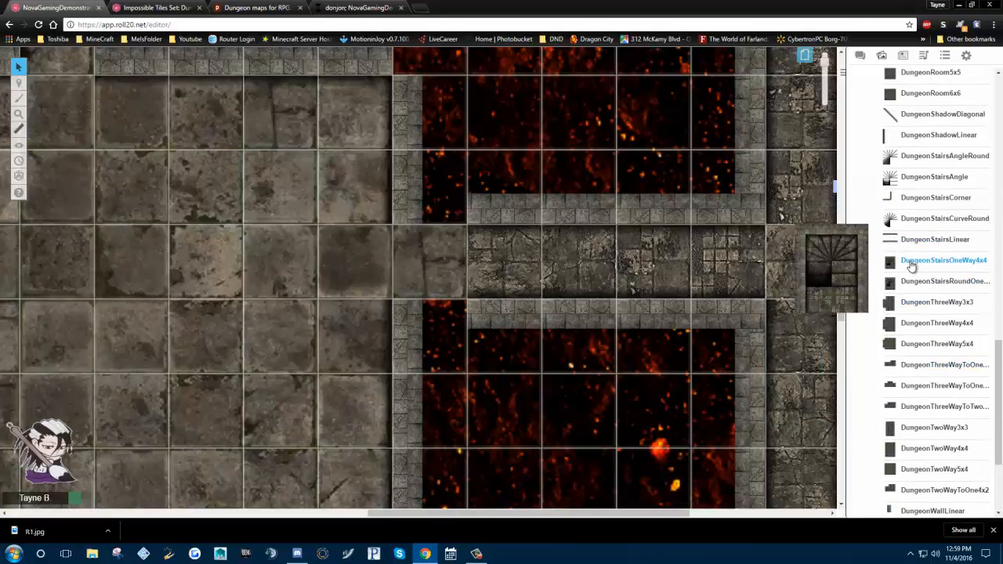
scroll(909, 267, down, 2)
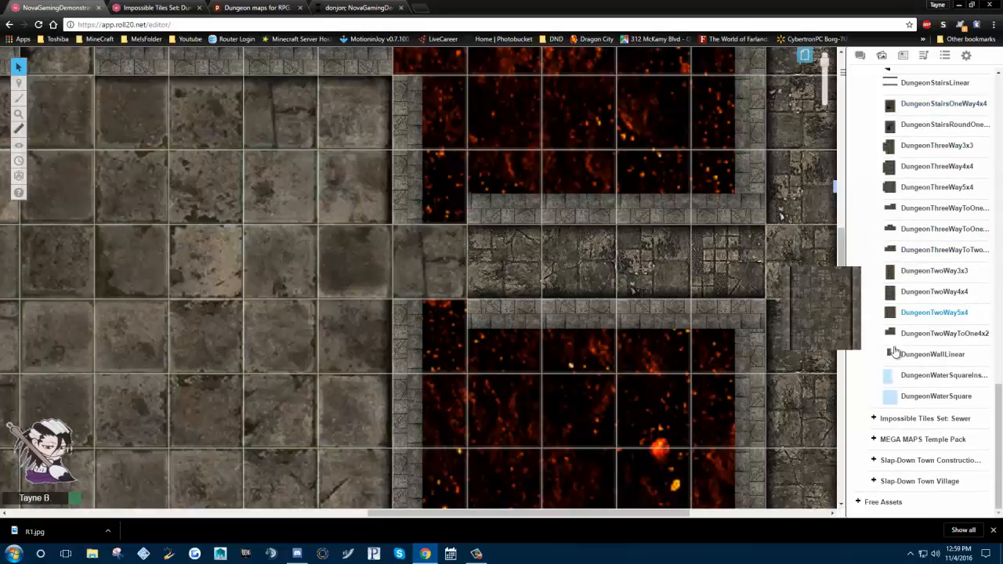
scroll(898, 367, up, 4)
scroll(900, 367, up, 3)
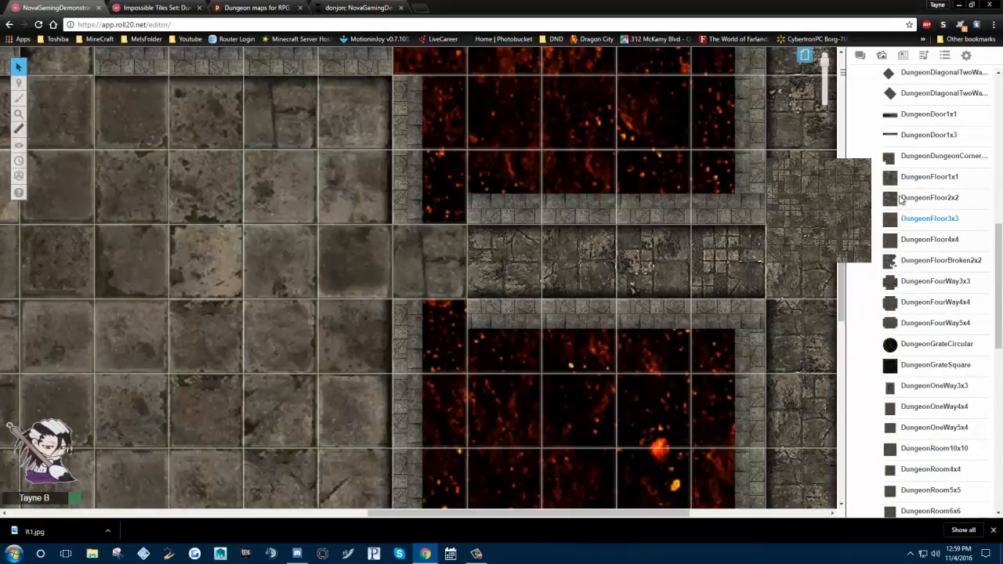
drag(906, 182, 369, 292)
drag(433, 243, 437, 291)
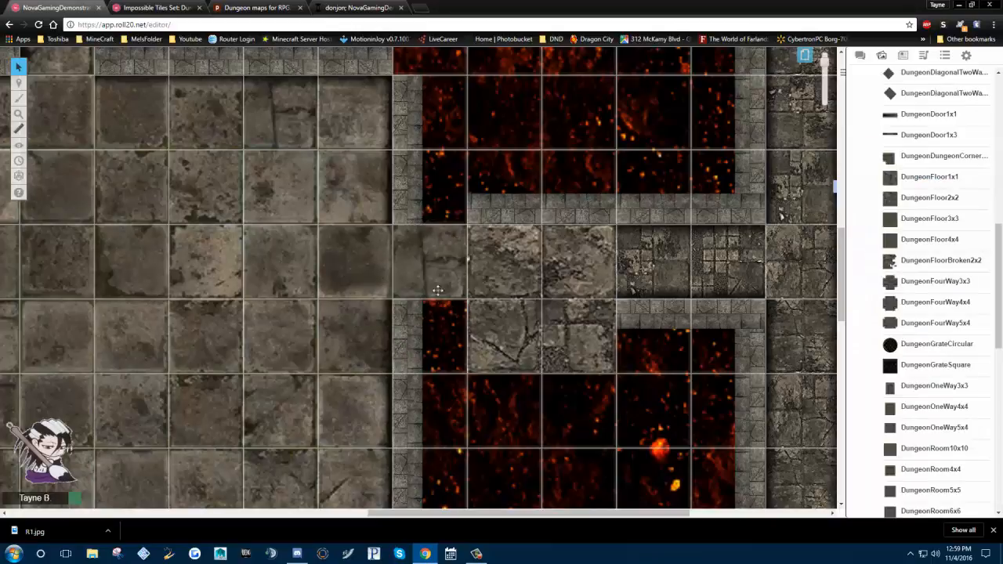
drag(616, 374, 541, 299)
drag(506, 262, 431, 263)
double_click(517, 126)
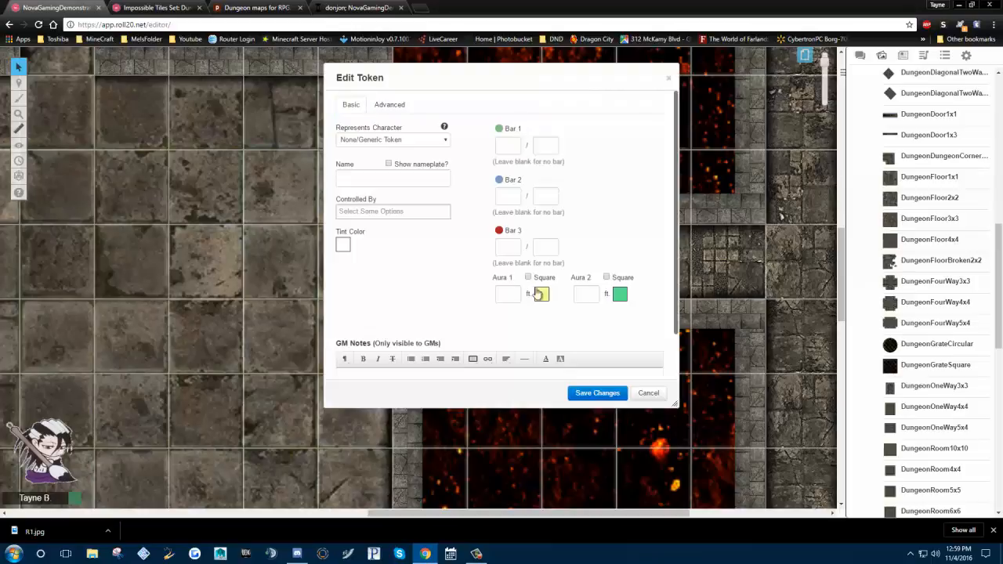
click(644, 398)
right_click(404, 186)
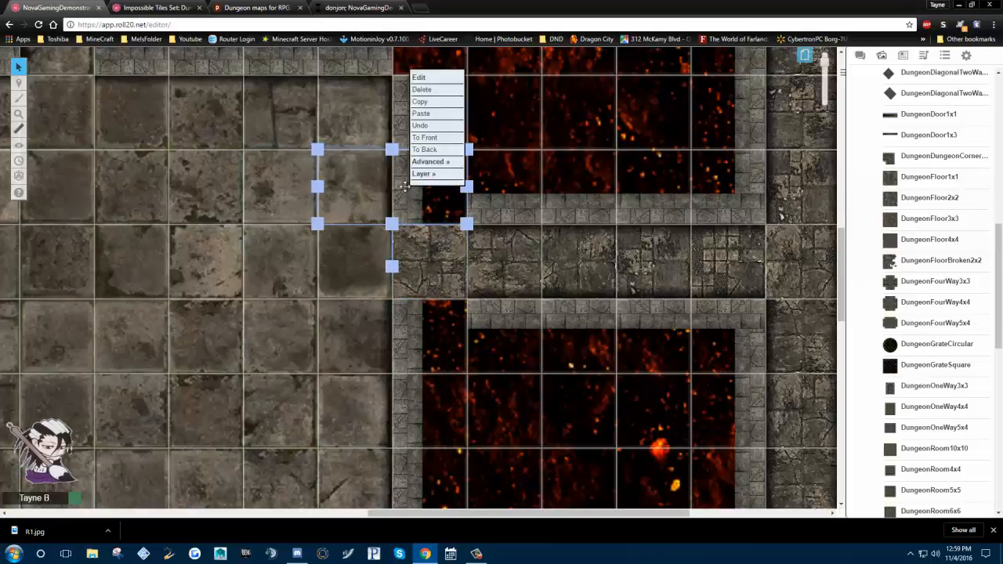
click(442, 103)
right_click(519, 110)
mouse_move(565, 84)
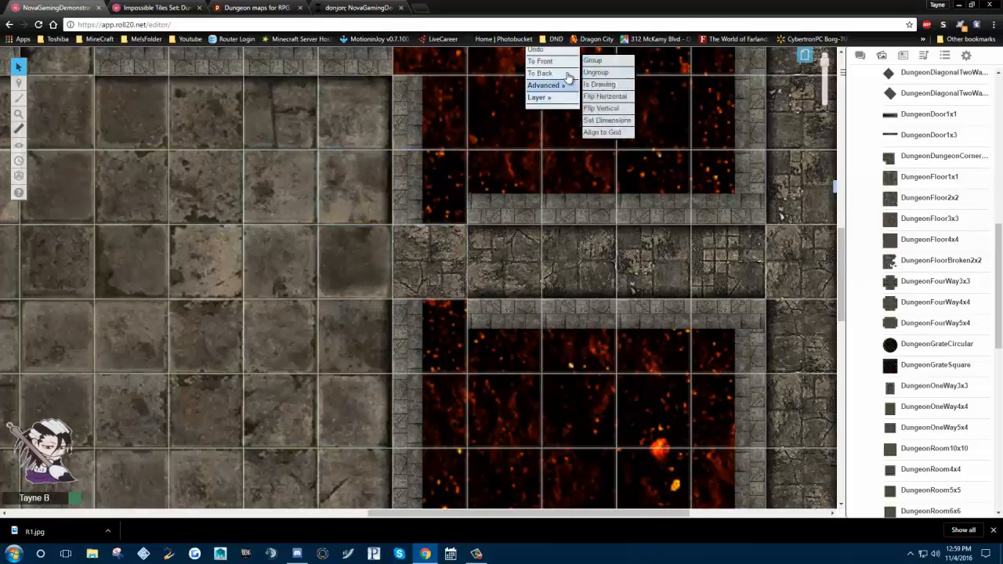
right_click(475, 199)
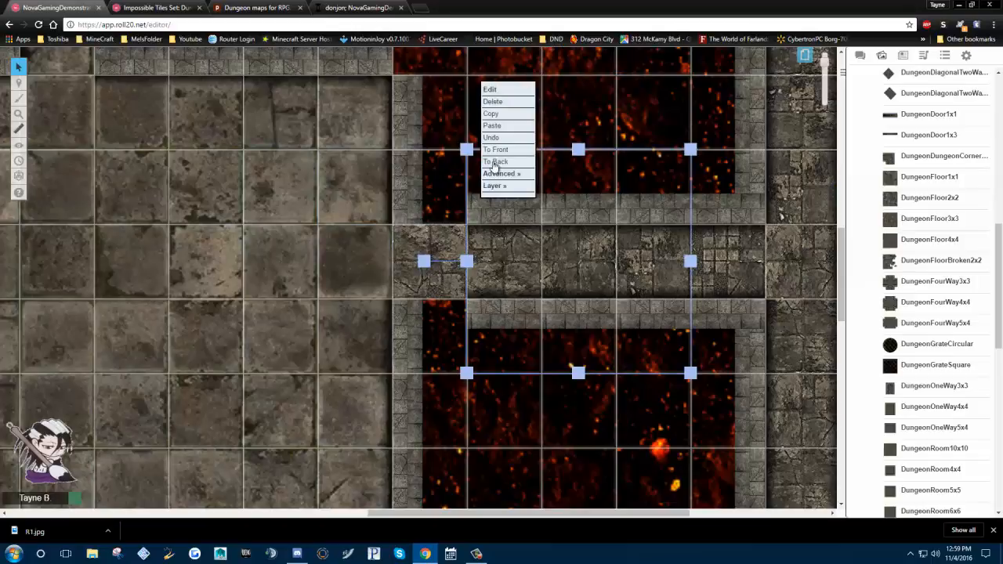
click(499, 118)
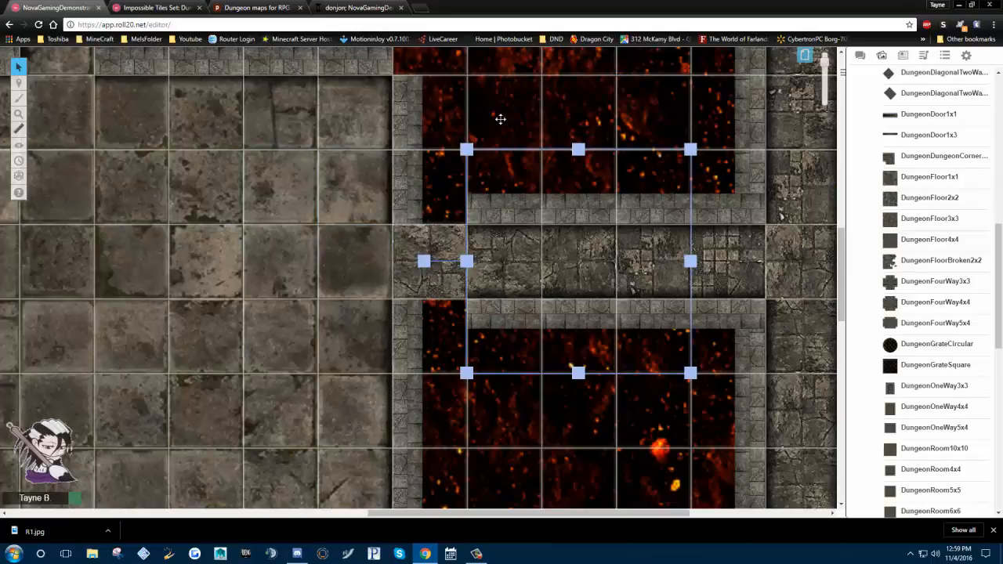
Copy the room's right wall segment, rotate the copy 90 degrees counterclockwise and fit it along the upper edge of the new floor tile
right_click(409, 192)
click(433, 120)
right_click(544, 135)
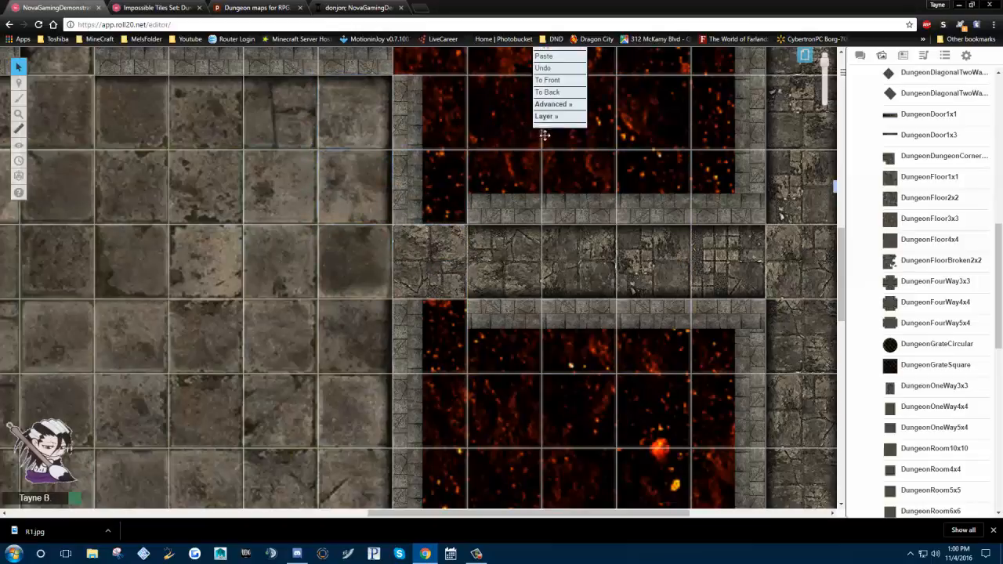
click(550, 58)
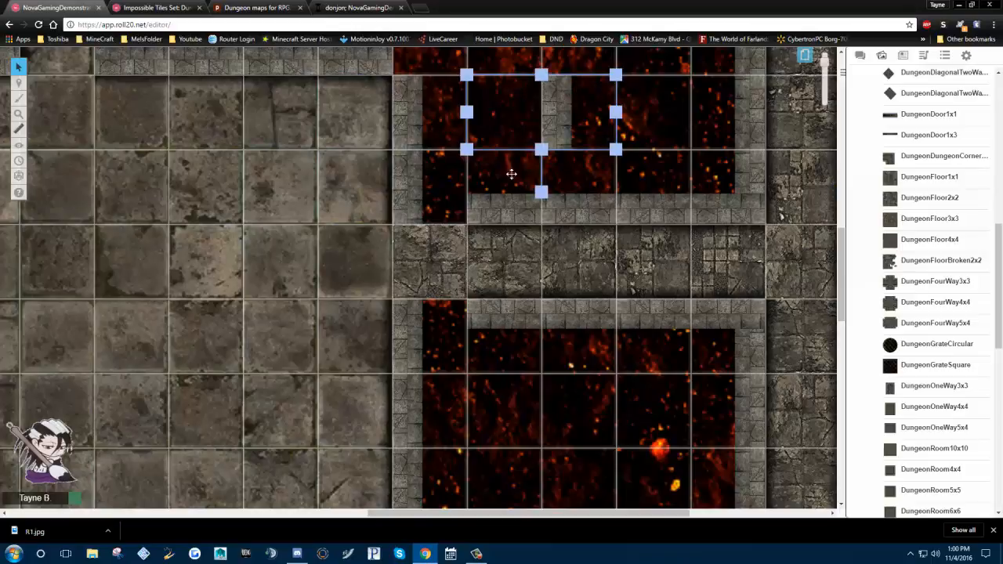
drag(541, 192, 623, 112)
drag(560, 101, 441, 215)
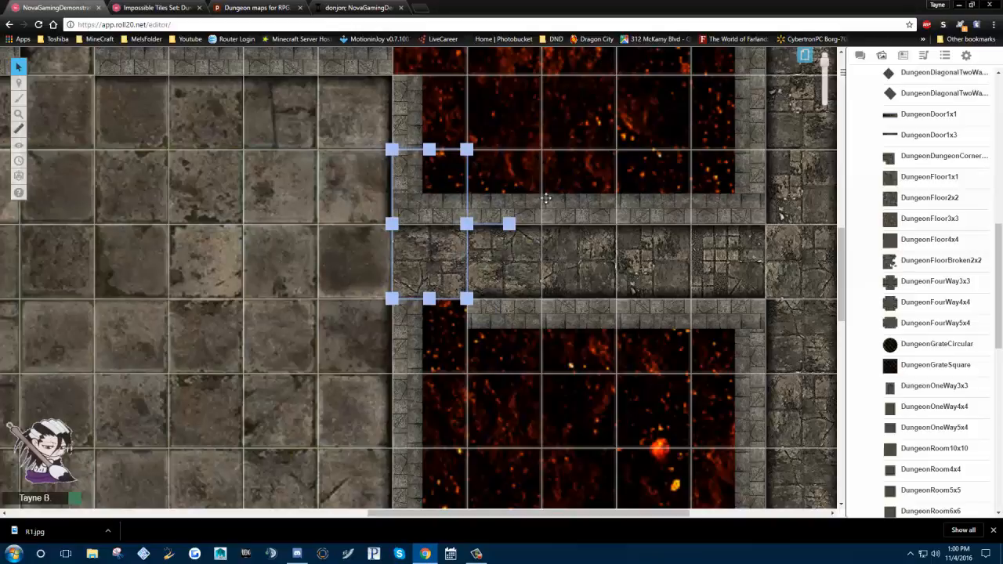
Paste another wall segment, rotate it 90 degrees clockwise and fit it along the lower edge of the new floor tile
right_click(438, 359)
click(462, 283)
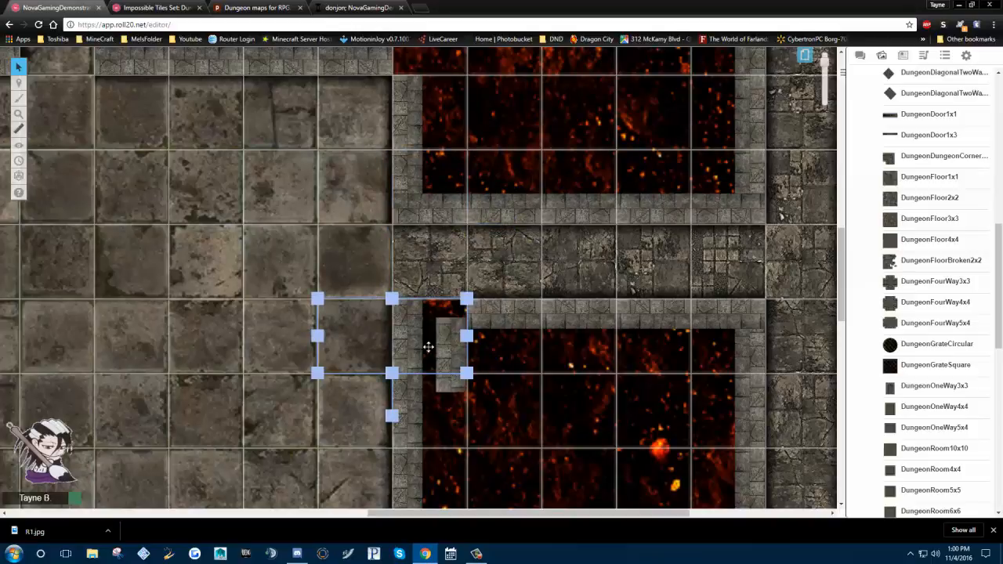
drag(430, 433, 360, 357)
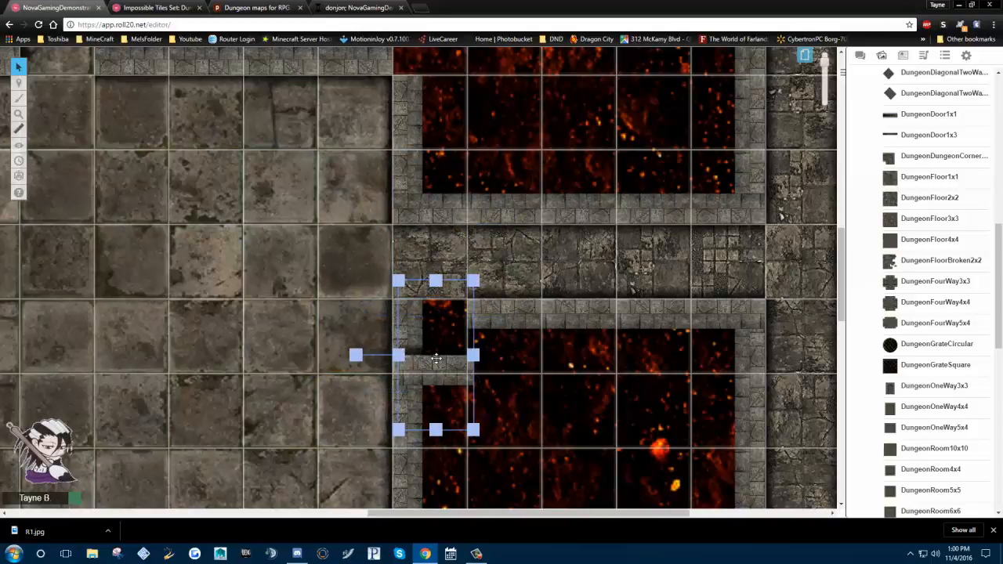
drag(439, 355, 439, 319)
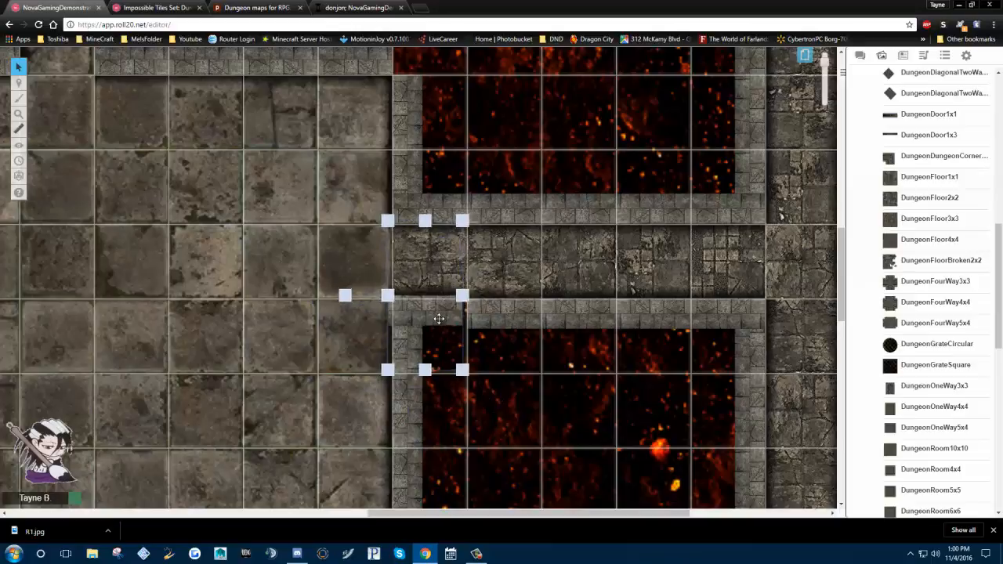
click(537, 358)
Copy a vertical two-way tile from the far-right corridor
drag(332, 351, 578, 201)
drag(267, 391, 477, 262)
drag(280, 352, 419, 258)
drag(449, 149, 445, 343)
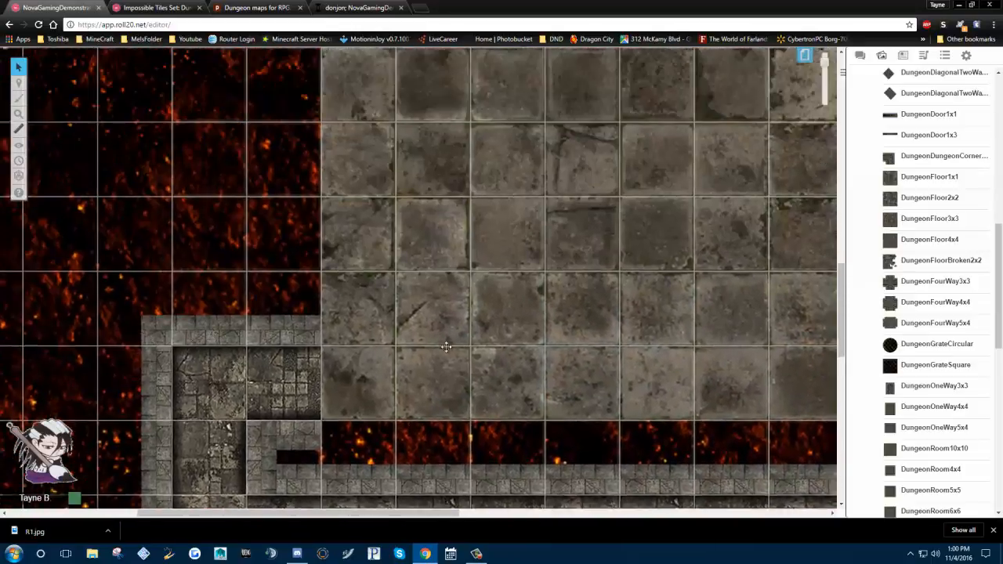
drag(474, 95, 470, 277)
drag(484, 202, 434, 379)
drag(452, 234, 390, 360)
drag(322, 302, 55, 249)
drag(793, 297, 422, 188)
click(613, 167)
right_click(613, 168)
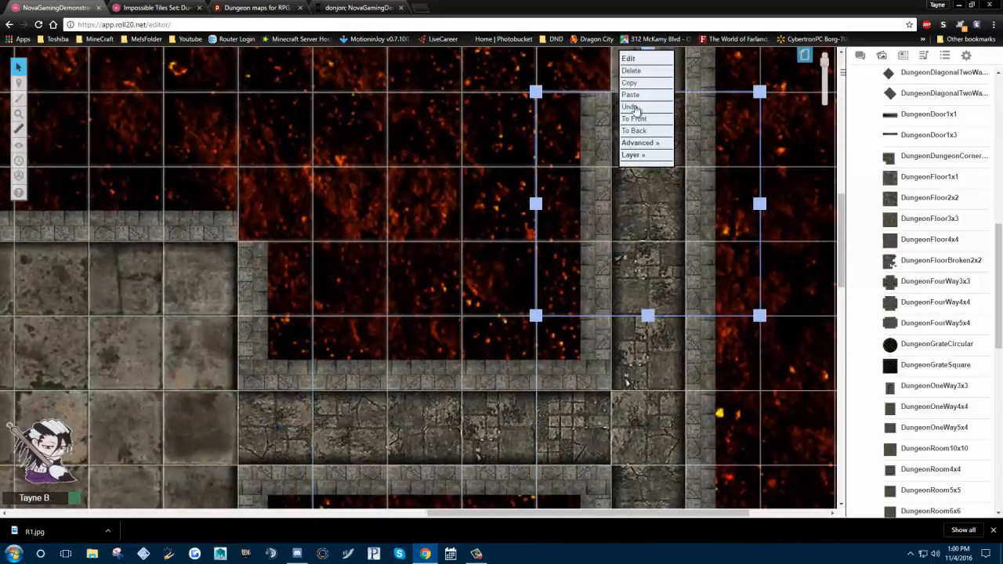
click(633, 82)
Paste the vertical two-way tile and align it over the corridor section directly above the room's top wall opening
drag(240, 123, 789, 170)
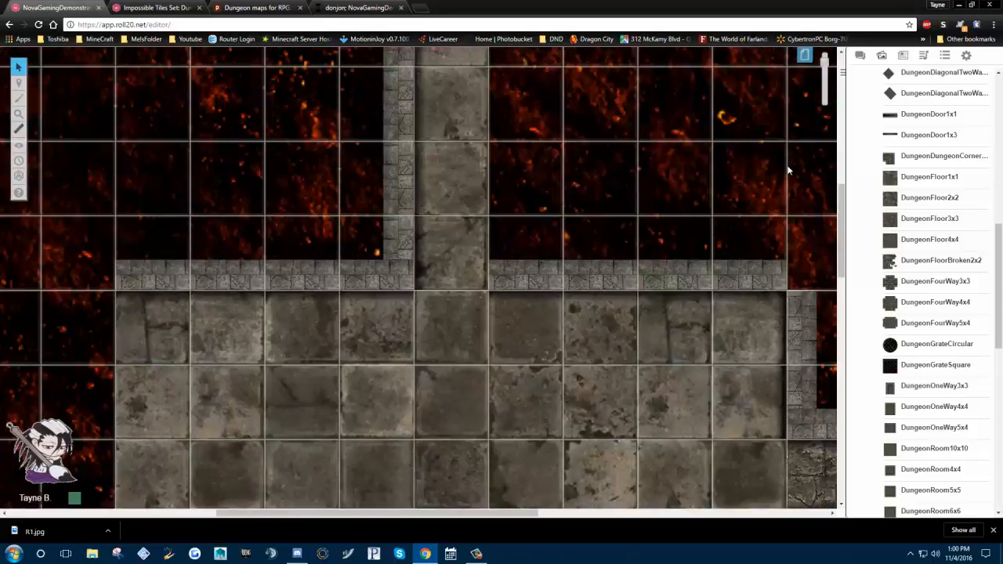
drag(377, 153, 788, 173)
drag(369, 185, 63, 205)
drag(604, 259, 436, 271)
right_click(374, 271)
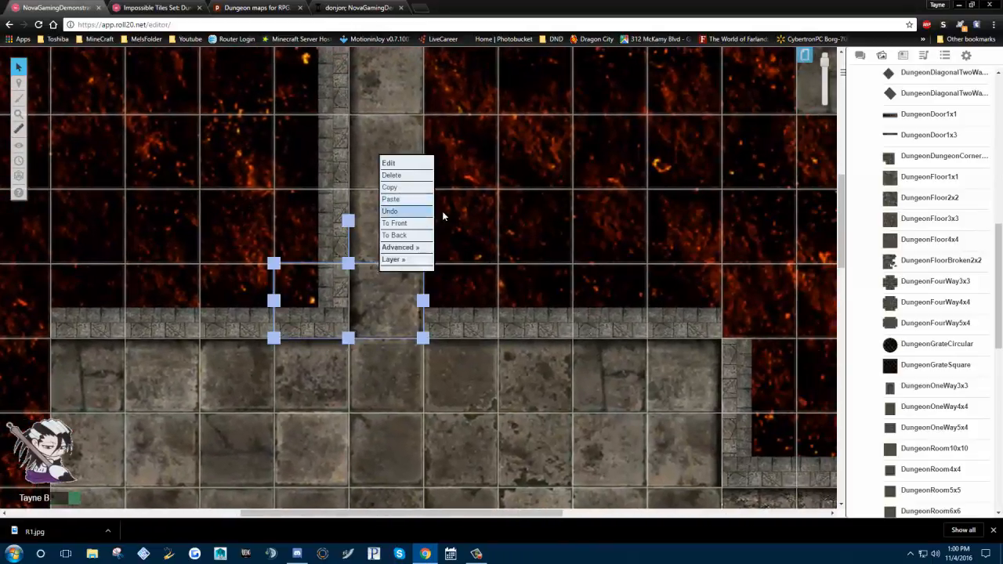
click(391, 199)
drag(377, 236, 390, 192)
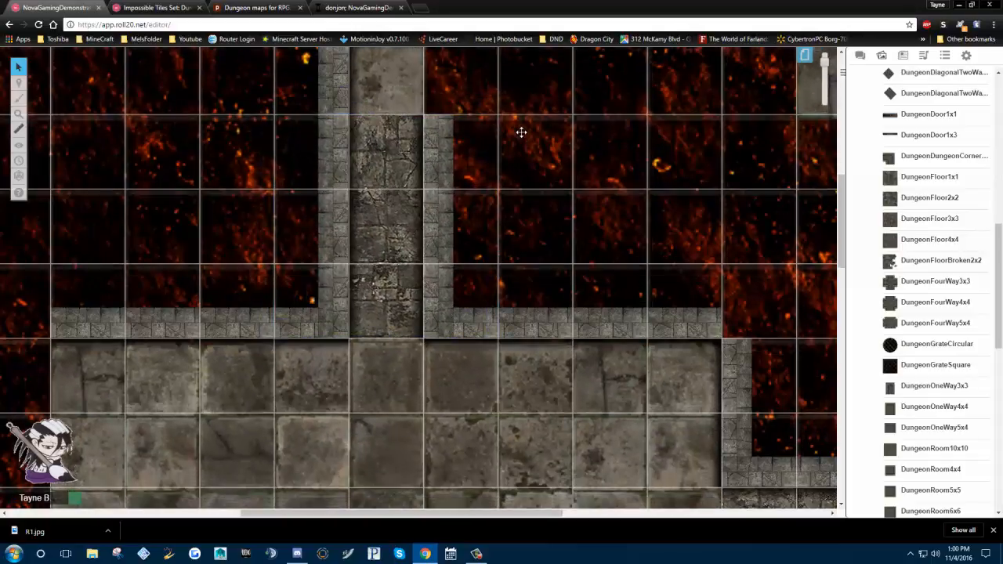
Paste a second vertical two-way tile and align it over the corridor section just above the first one
scroll(559, 194, up, 5)
right_click(451, 206)
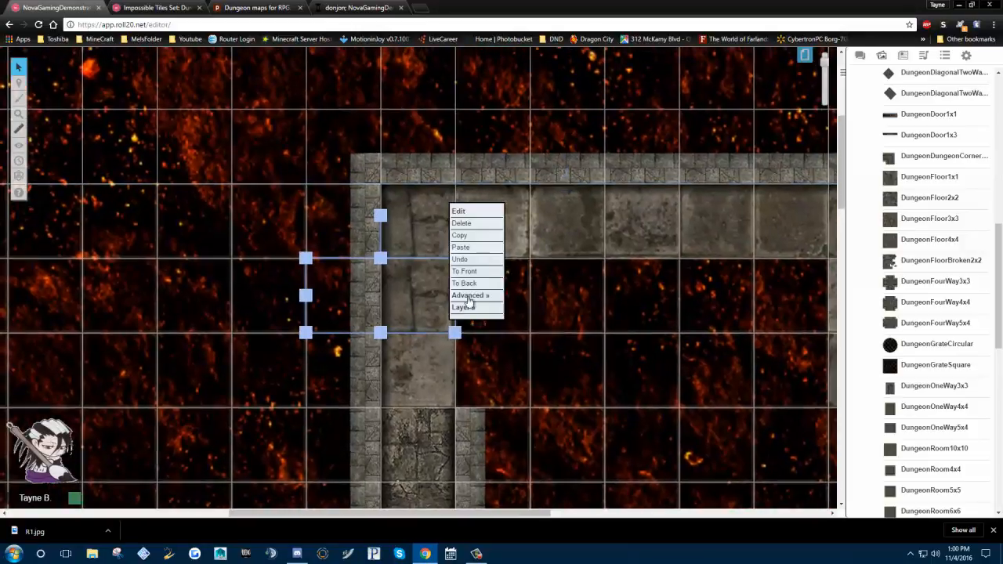
click(470, 259)
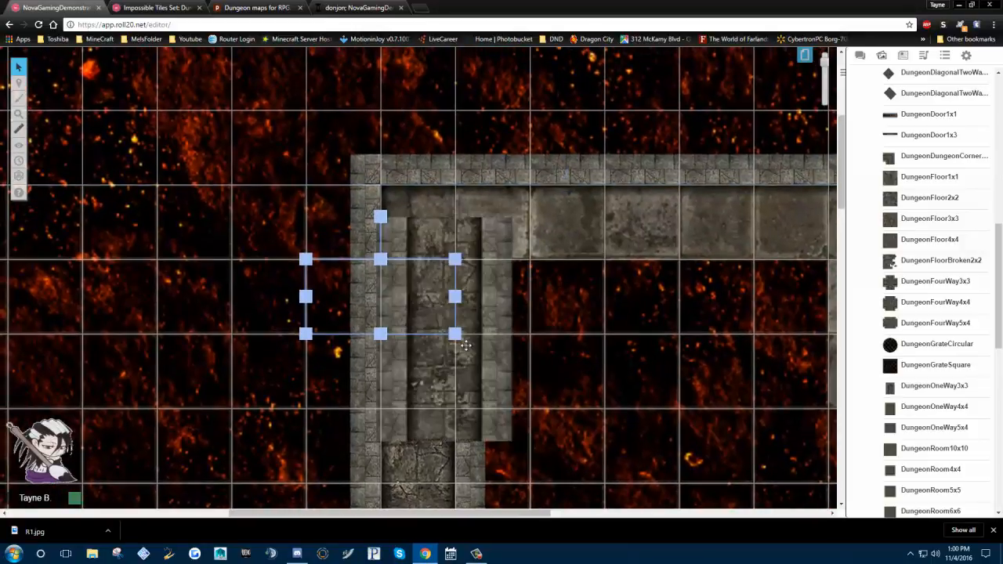
drag(477, 324, 460, 293)
Copy the corner tile beside the room's lower-left side and fit the copy over the upper corridor's top-left bend
drag(600, 408, 614, 50)
drag(146, 424, 246, 81)
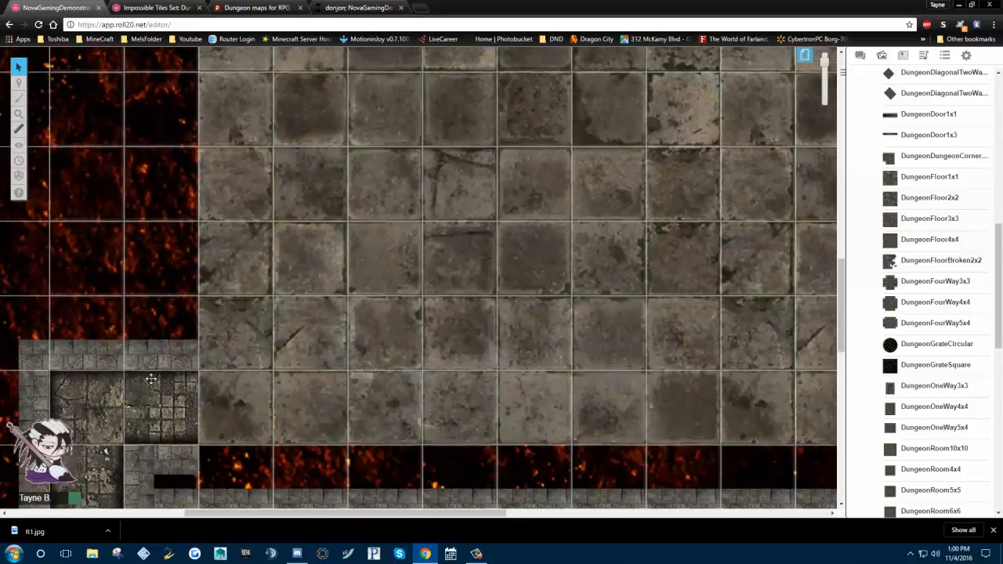
drag(149, 387, 161, 360)
right_click(163, 359)
click(191, 279)
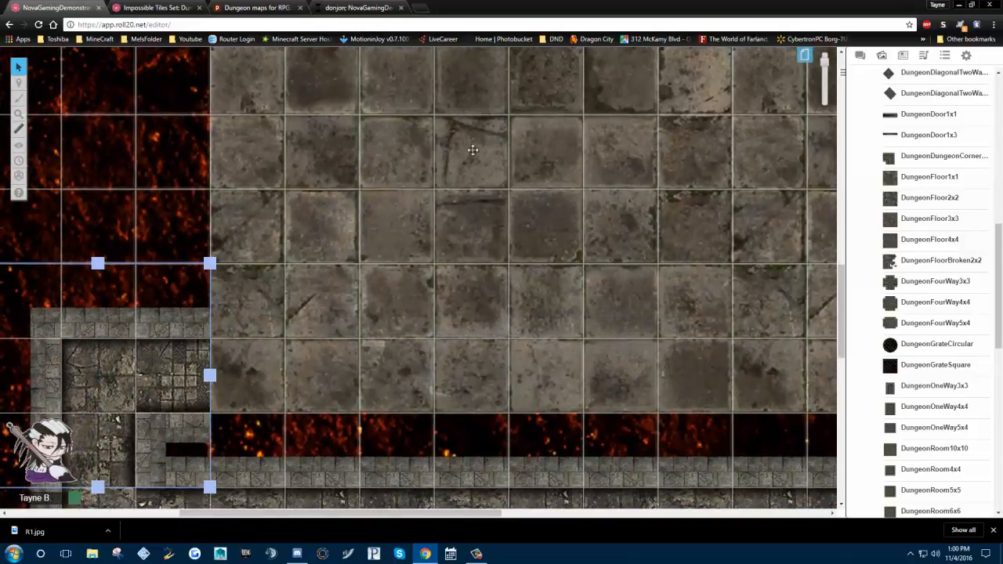
drag(488, 124, 409, 500)
drag(573, 152, 539, 486)
drag(418, 164, 406, 267)
right_click(406, 265)
click(432, 200)
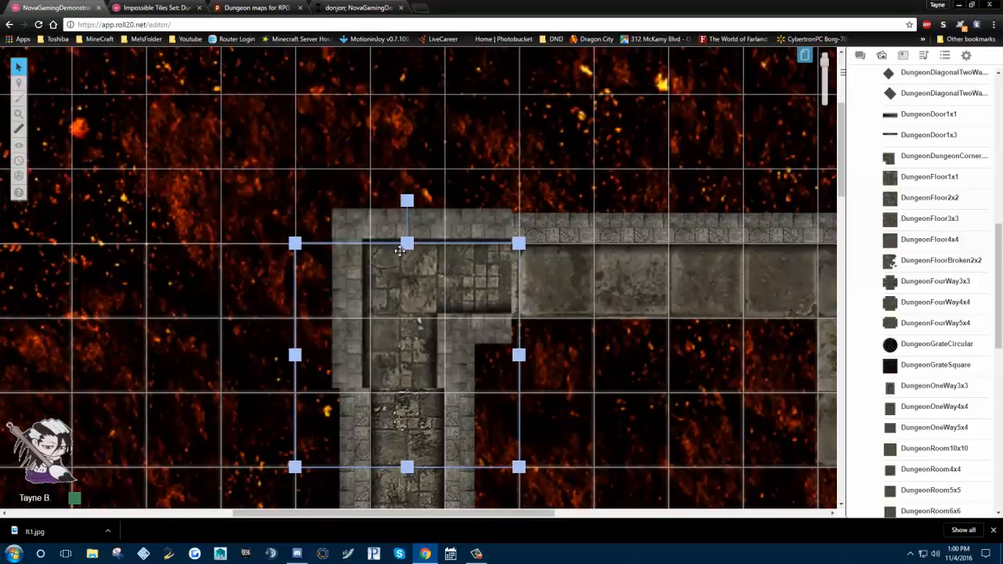
drag(420, 285, 426, 289)
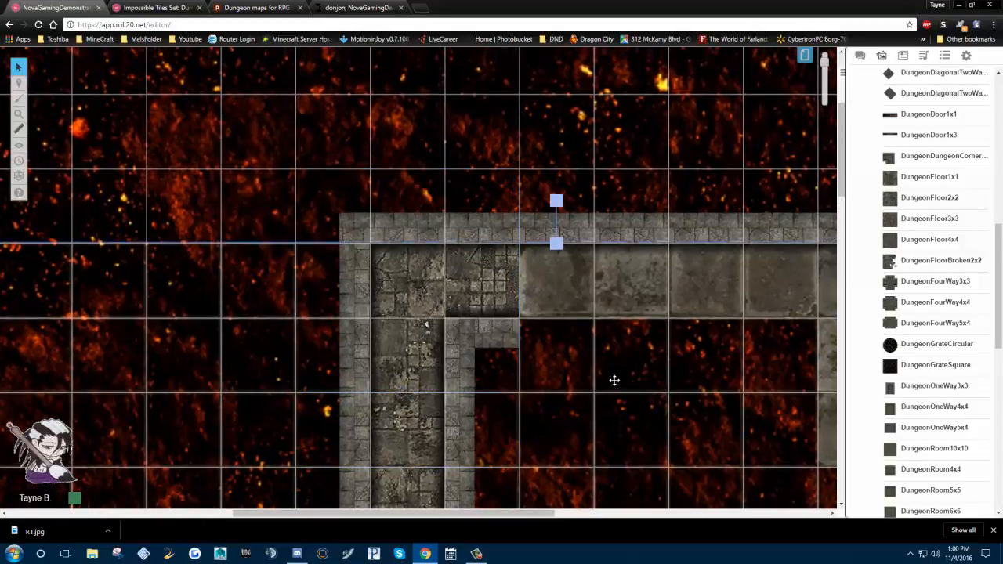
Copy the horizontal two-way tile from the side corridor and paste it over the top corridor, right of the corner tile
drag(629, 388, 515, 126)
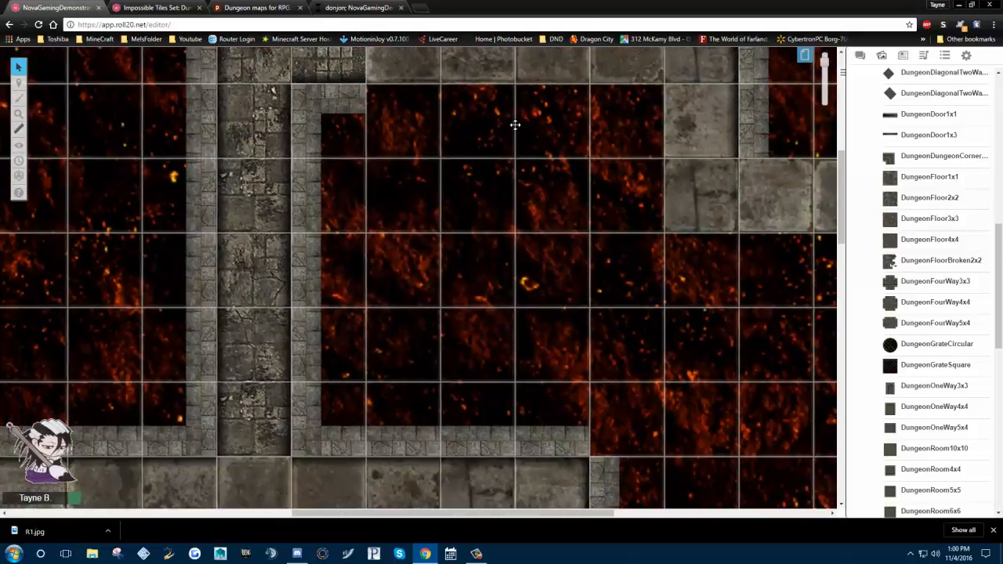
drag(588, 489, 548, 337)
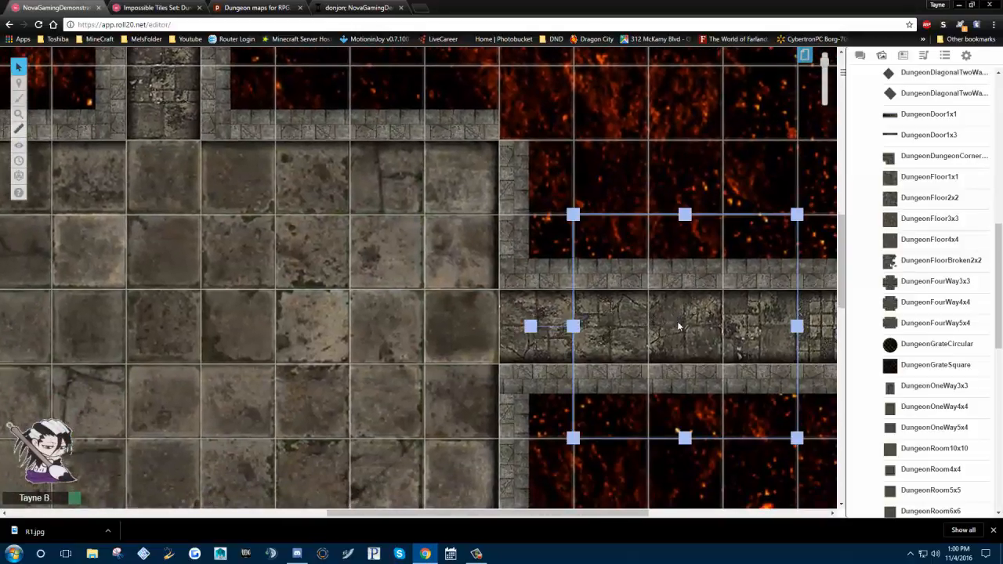
right_click(679, 326)
click(693, 237)
drag(541, 246, 571, 410)
right_click(520, 367)
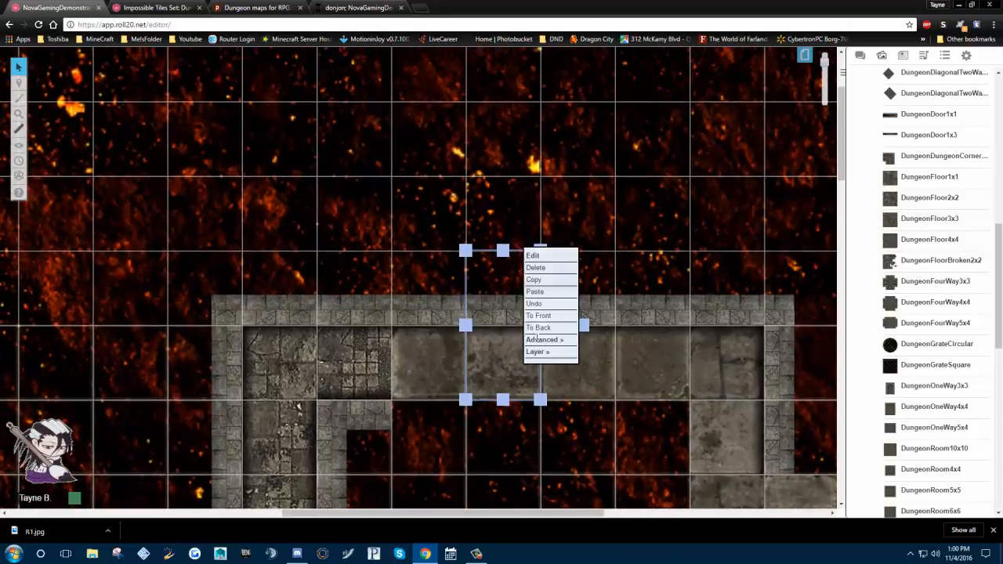
click(534, 292)
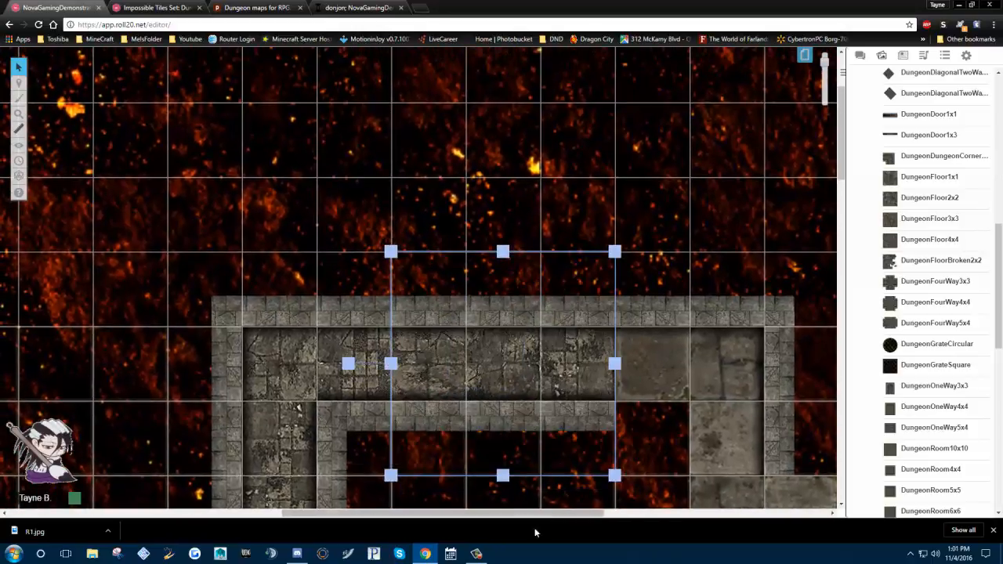
Copy the upper-left corner tile, paste it over the top corridor's right-hand bend, and rotate it a quarter turn clockwise to connect left and down
right_click(282, 334)
click(294, 250)
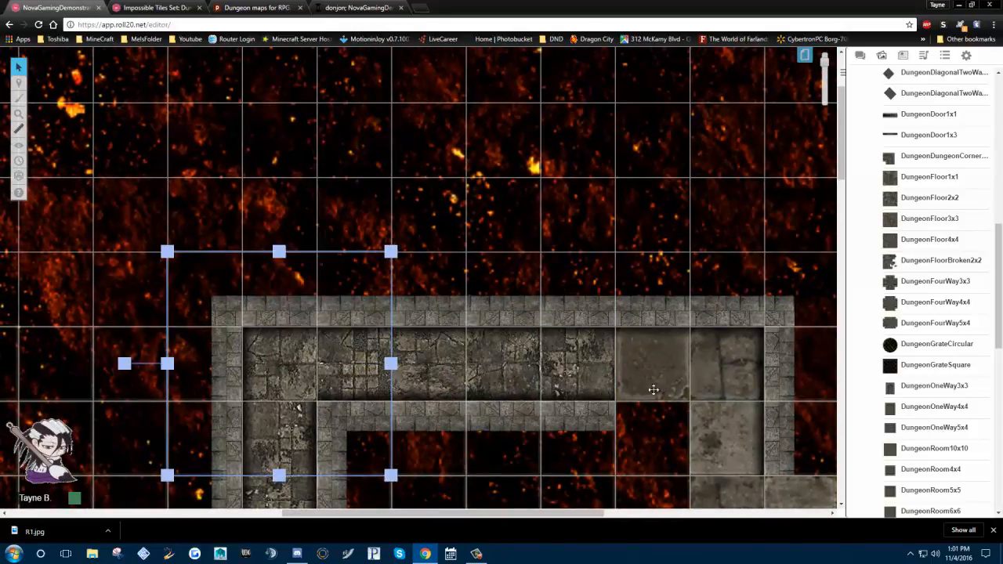
right_click(704, 350)
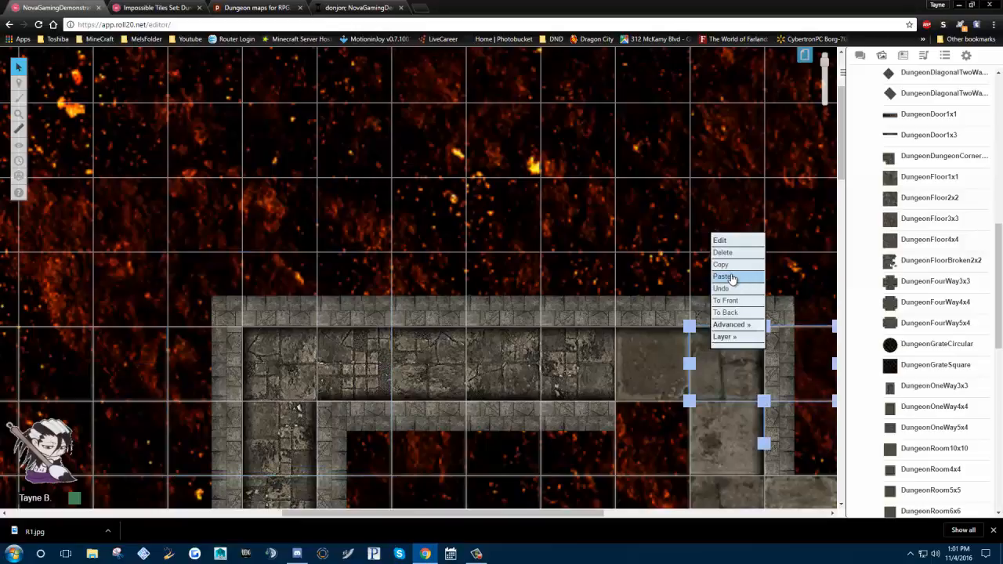
click(727, 276)
drag(726, 363, 718, 357)
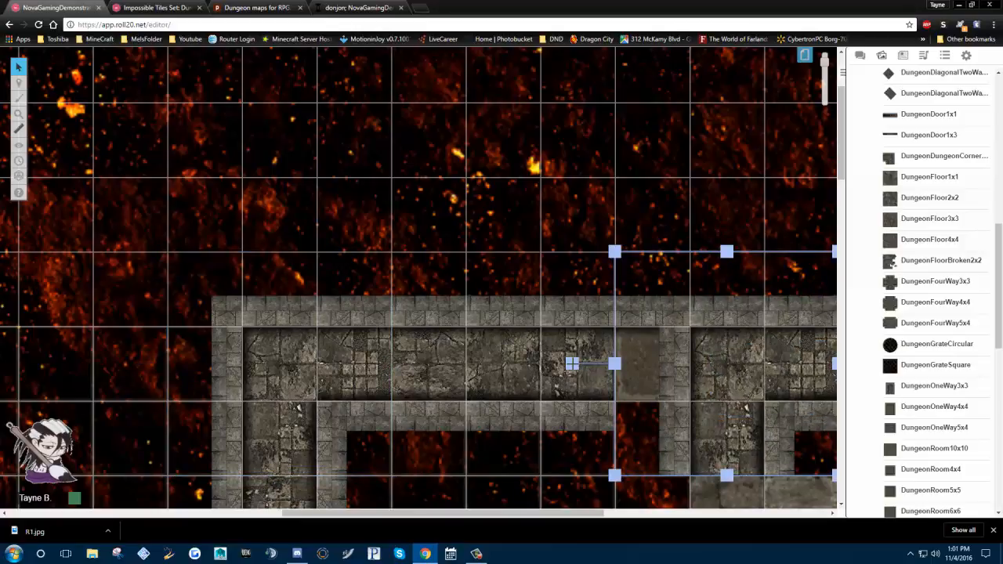
drag(573, 364, 717, 261)
Paste another corner tile over the bend just below and rotate it a quarter turn counterclockwise to connect up and right
drag(578, 175, 512, 54)
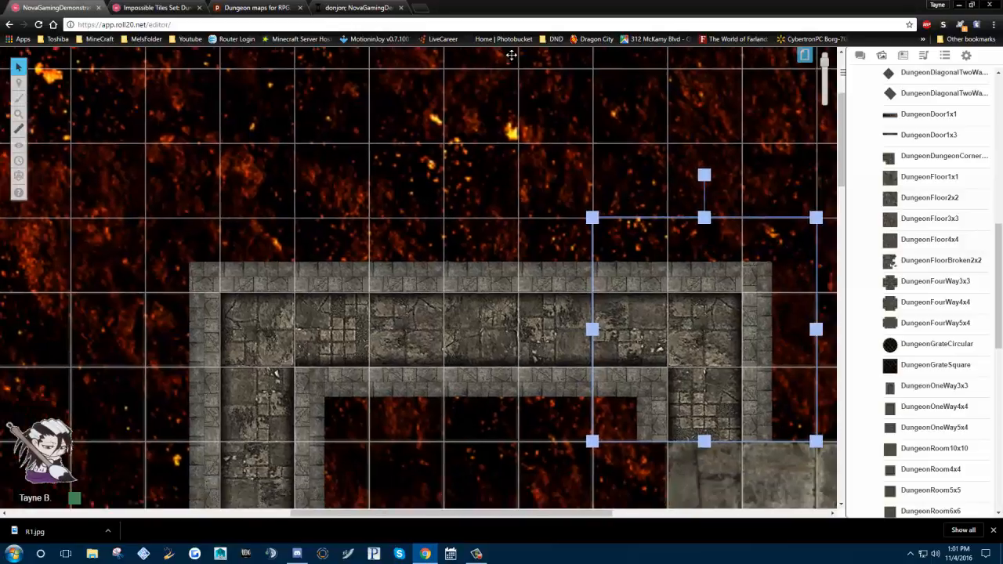
drag(599, 244, 501, 40)
click(501, 272)
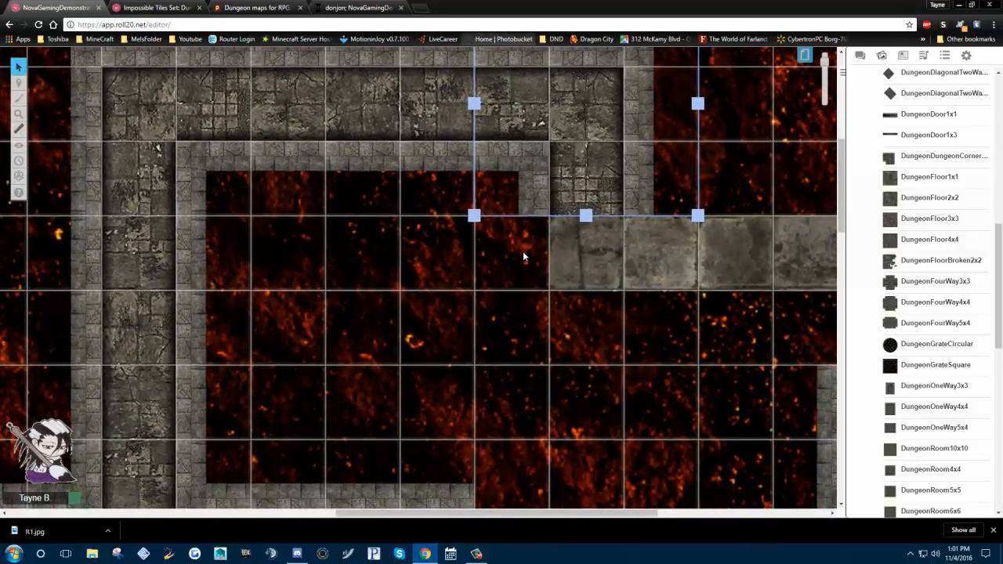
right_click(531, 138)
click(540, 179)
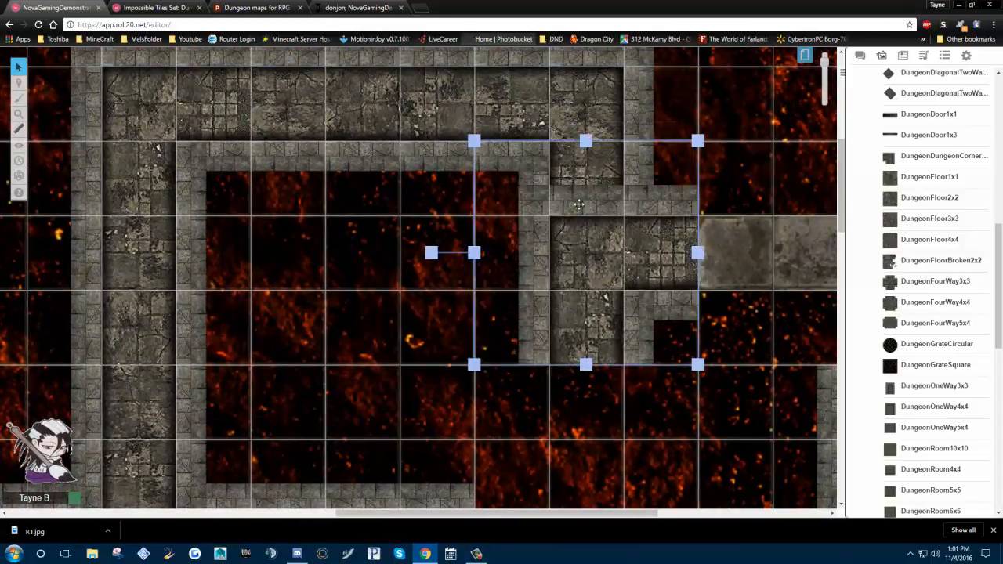
drag(441, 278, 581, 300)
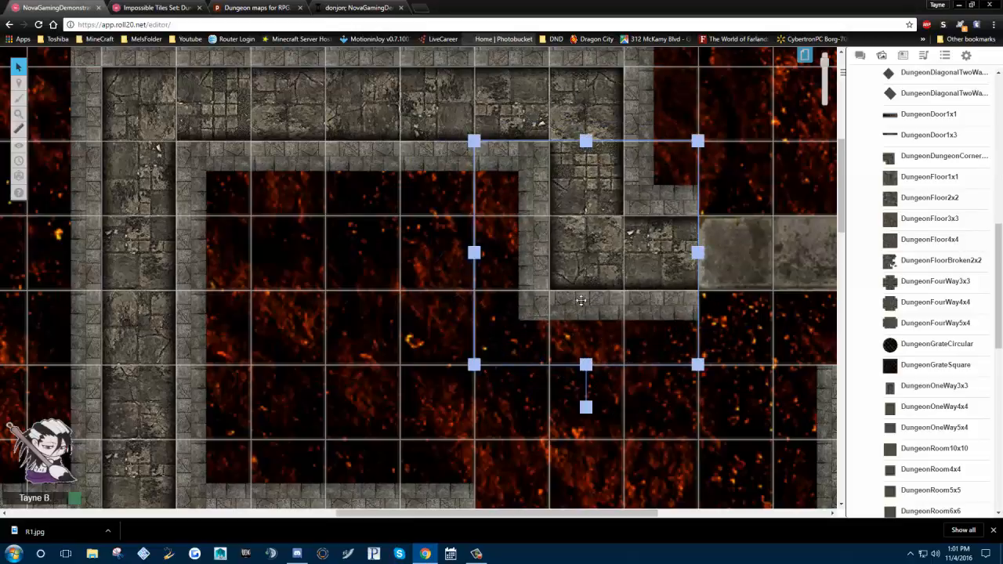
Copy the horizontal two-way tile from the top corridor and fit the copy over the corridor section right of the lower bend
scroll(394, 248, right, 5)
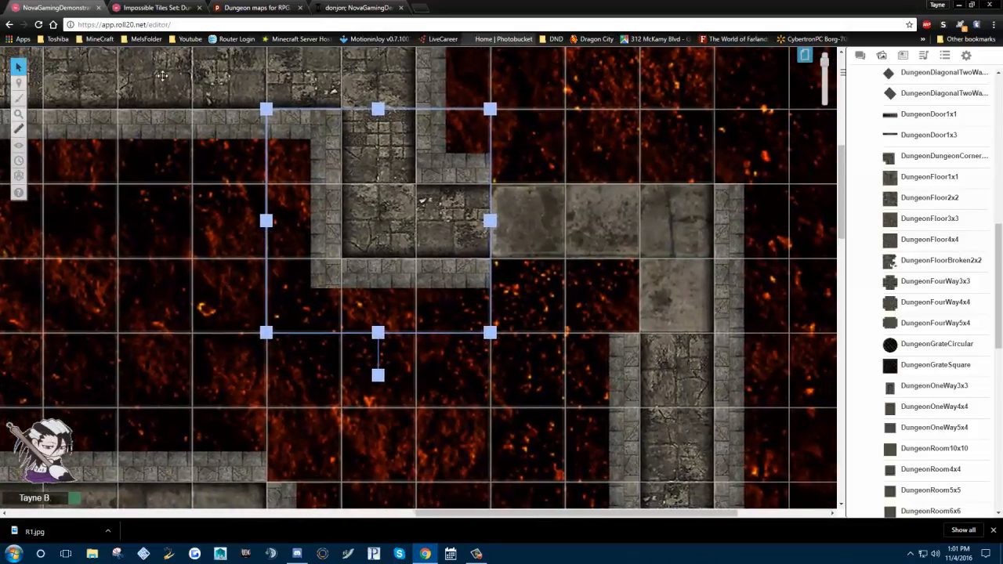
click(163, 76)
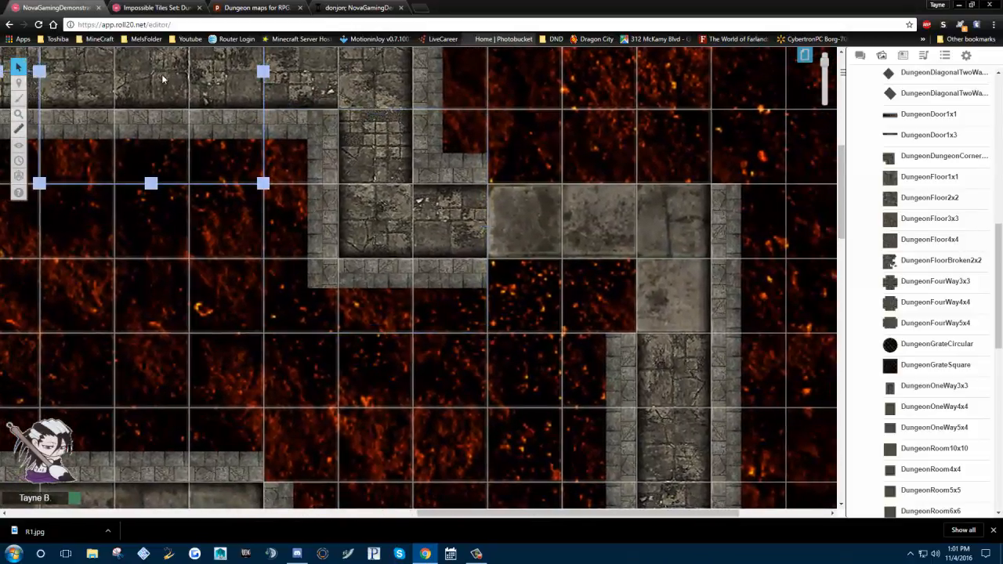
scroll(235, 267, up, 4)
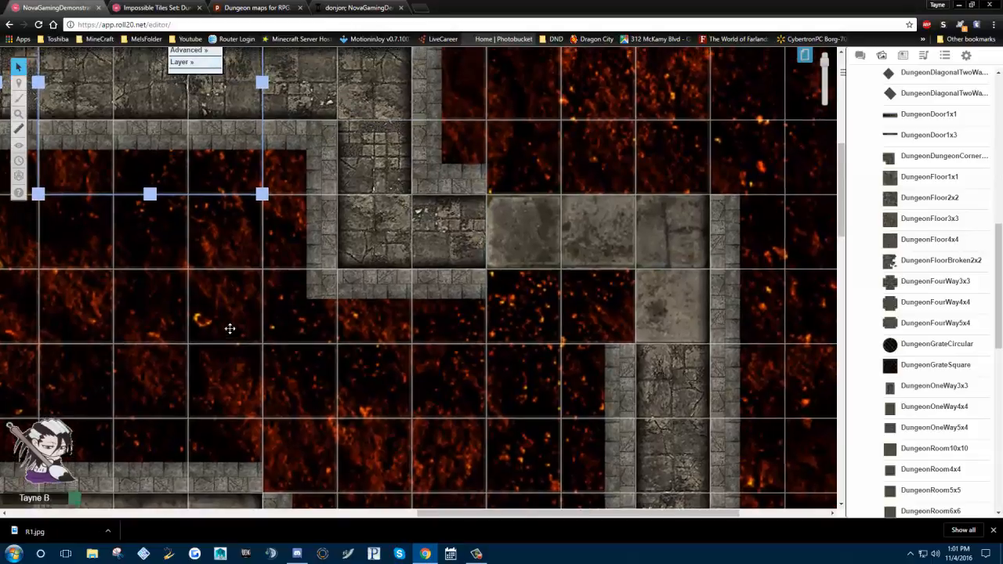
right_click(147, 72)
click(160, 113)
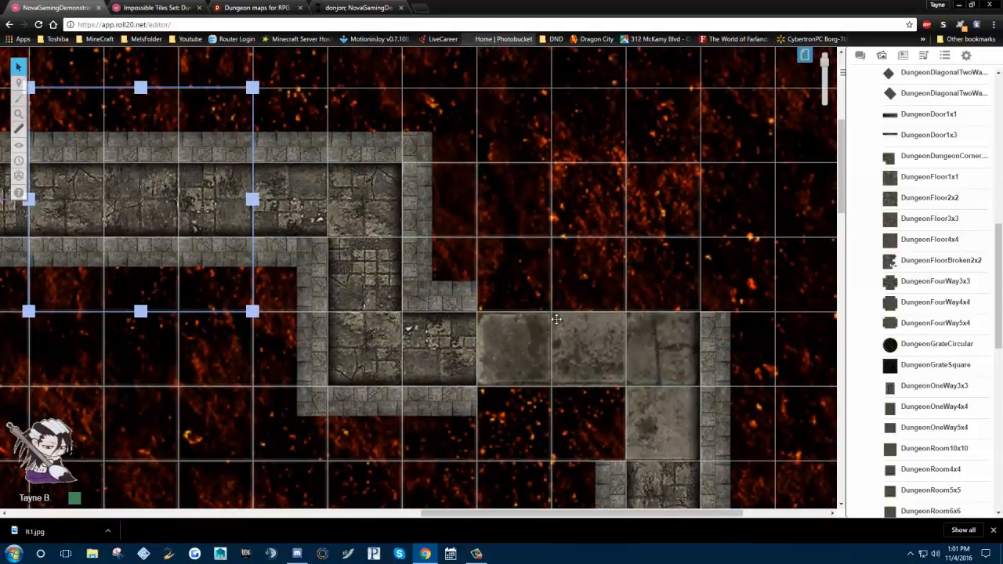
right_click(557, 322)
click(586, 254)
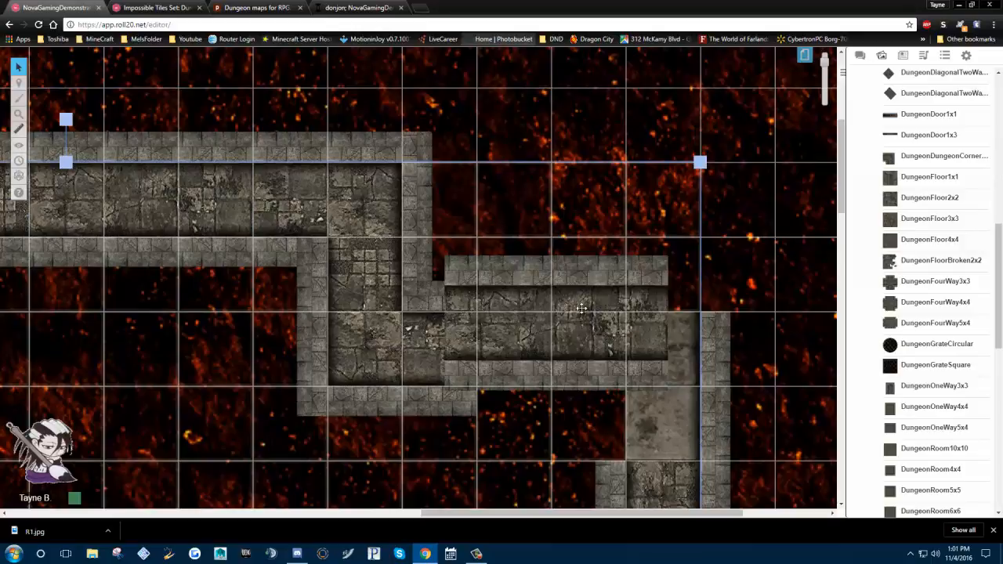
drag(576, 309, 567, 336)
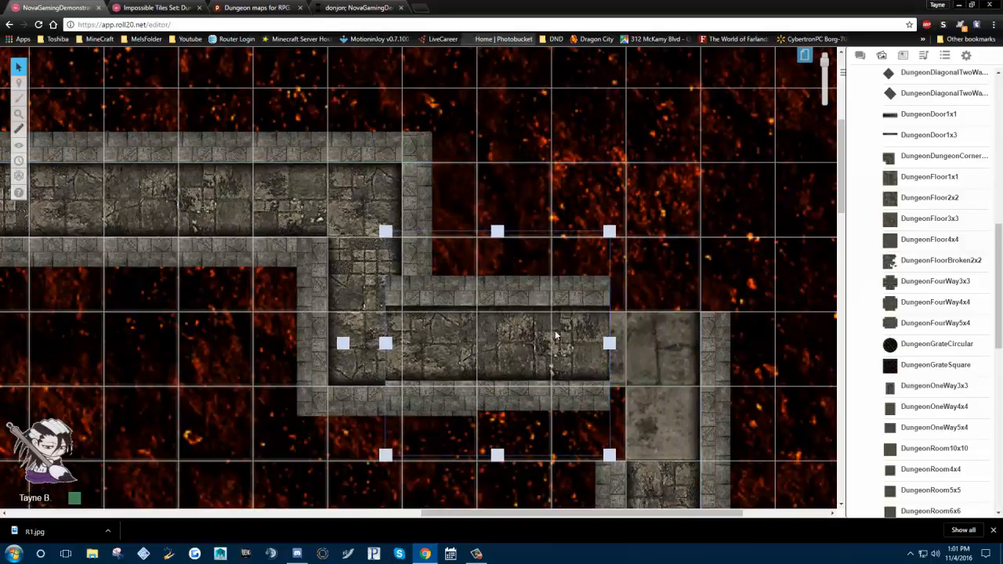
double_click(568, 336)
key(Escape)
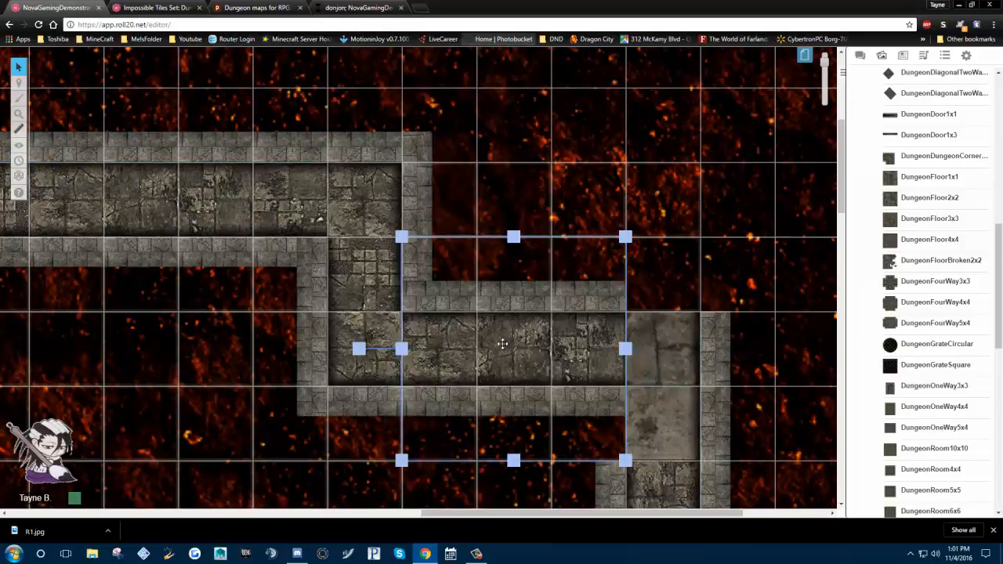
drag(503, 344, 516, 345)
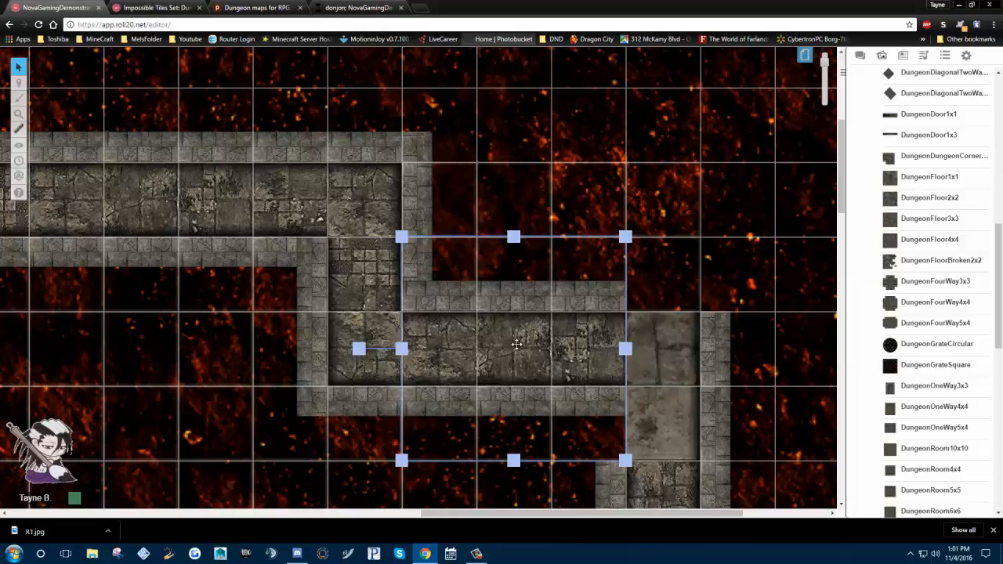
Copy the rotated corner tile from the top corridor's right-hand bend and paste it over the far-right bend above the vertical corridor
right_click(353, 183)
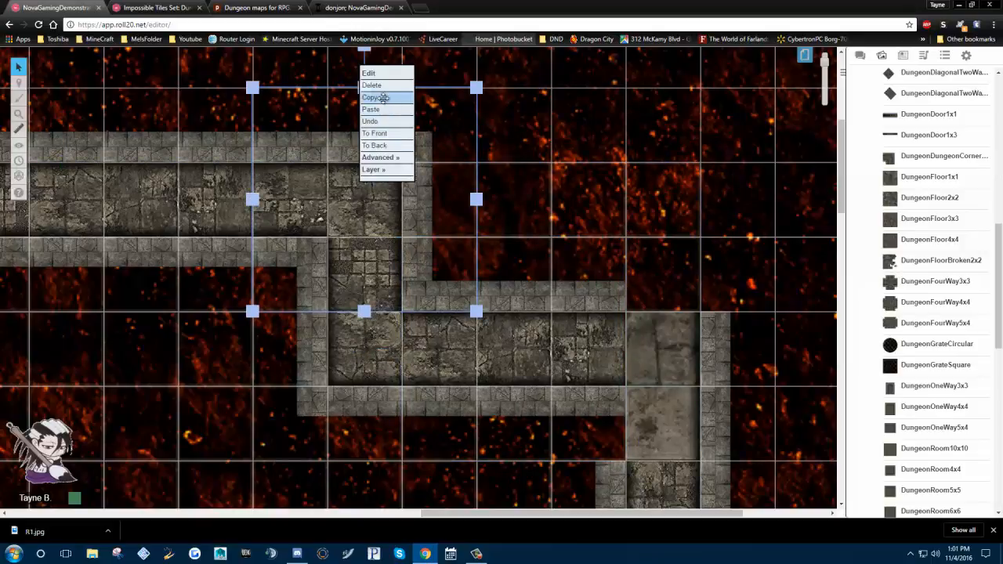
click(384, 97)
right_click(659, 349)
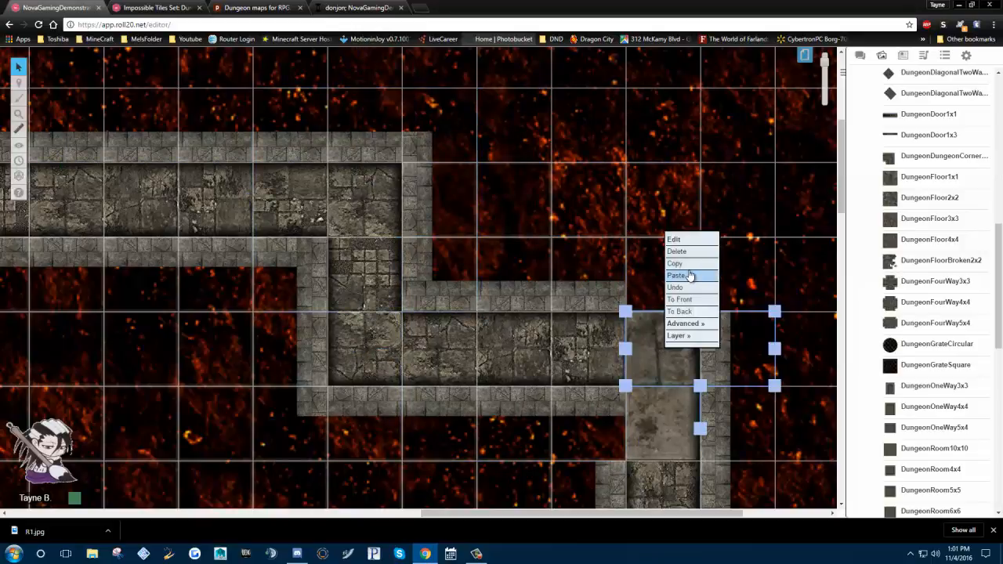
key(ctrl+v)
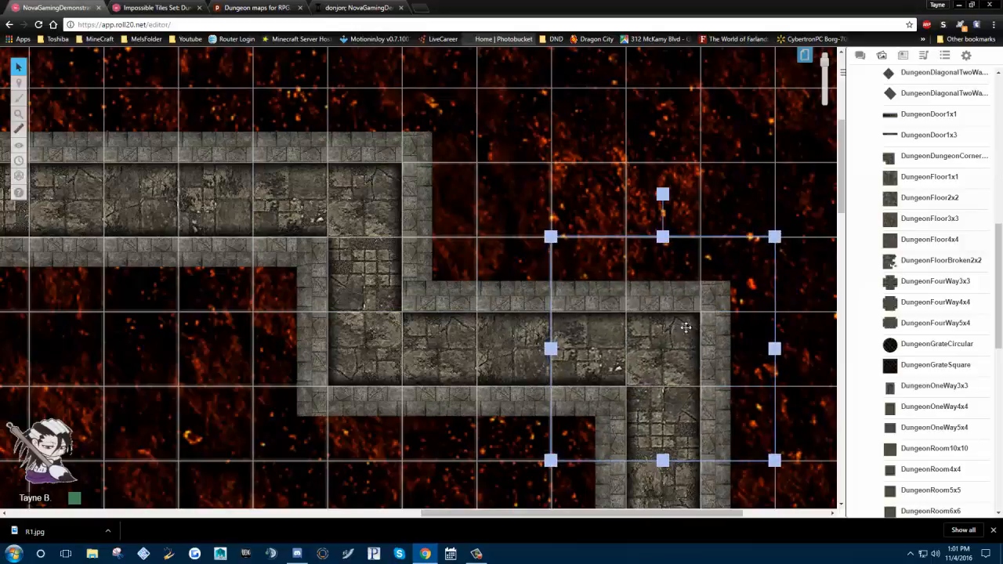
Examine the large room and its surrounding corridors for sections that still need tiles
drag(367, 493, 396, 157)
drag(461, 265, 484, 86)
drag(520, 440, 486, 81)
drag(545, 209, 631, 466)
drag(498, 94, 641, 353)
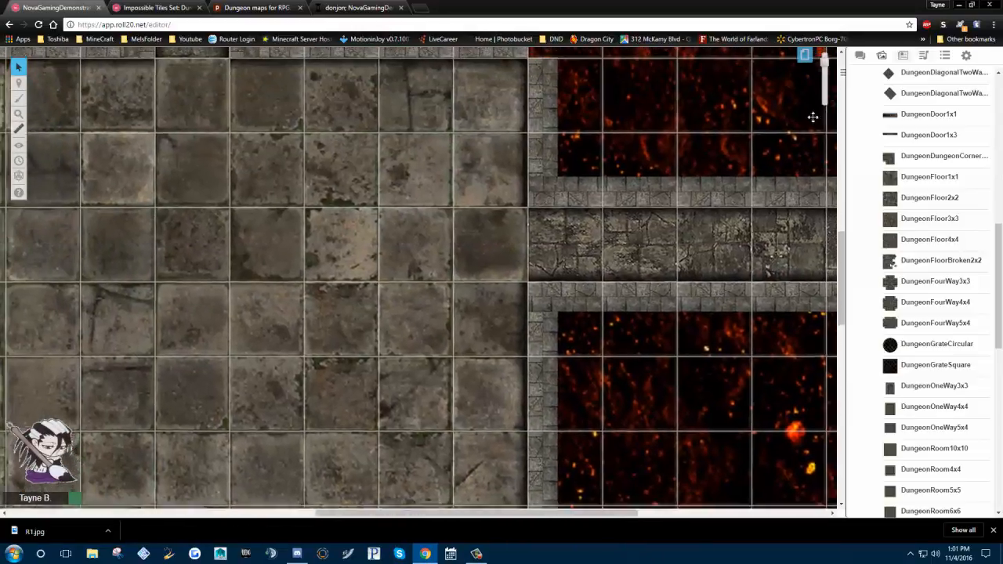
drag(302, 369, 745, 98)
drag(423, 207, 596, 103)
drag(515, 273, 416, 498)
drag(670, 55, 553, 350)
drag(824, 60, 817, 85)
drag(760, 236, 693, 155)
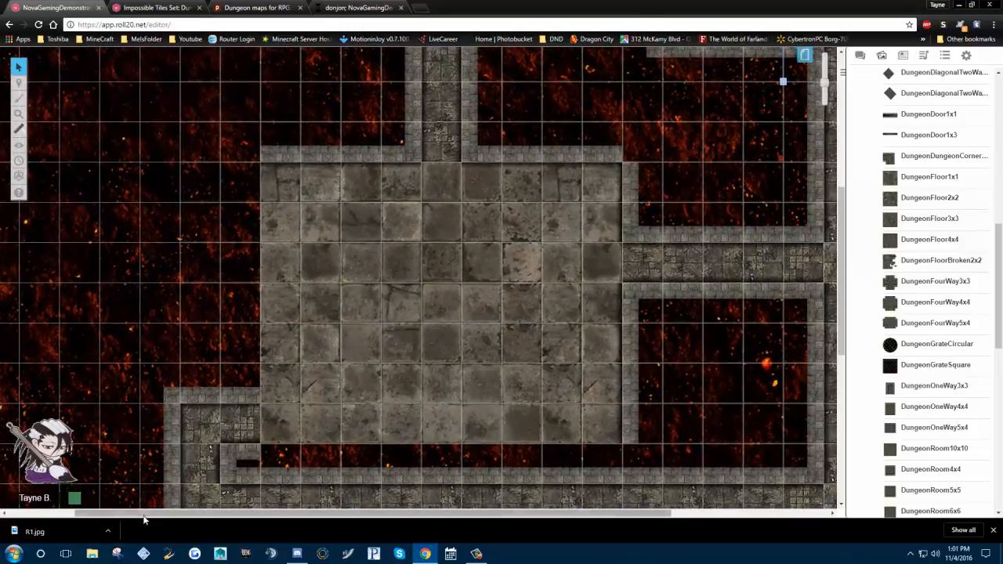
scroll(611, 112, up, 5)
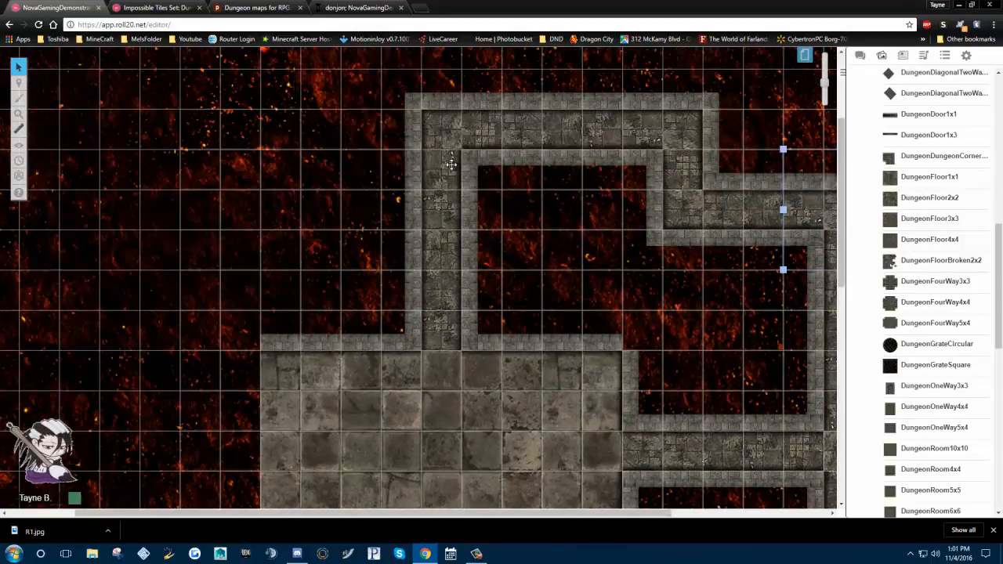
Realign the corner tile over the upper corridor's top-left bend
drag(412, 99, 418, 99)
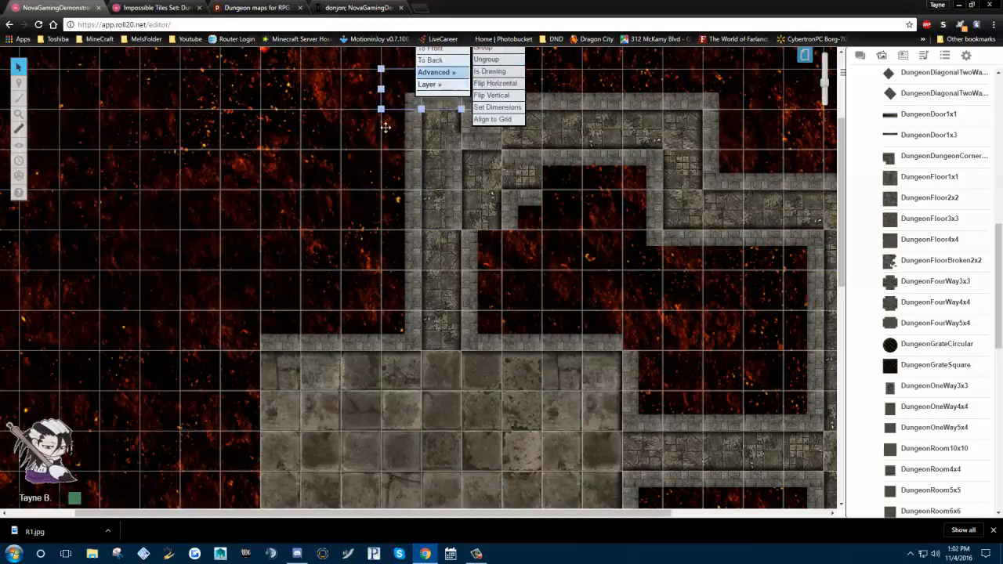
scroll(406, 213, up, 2)
scroll(435, 243, down, 3)
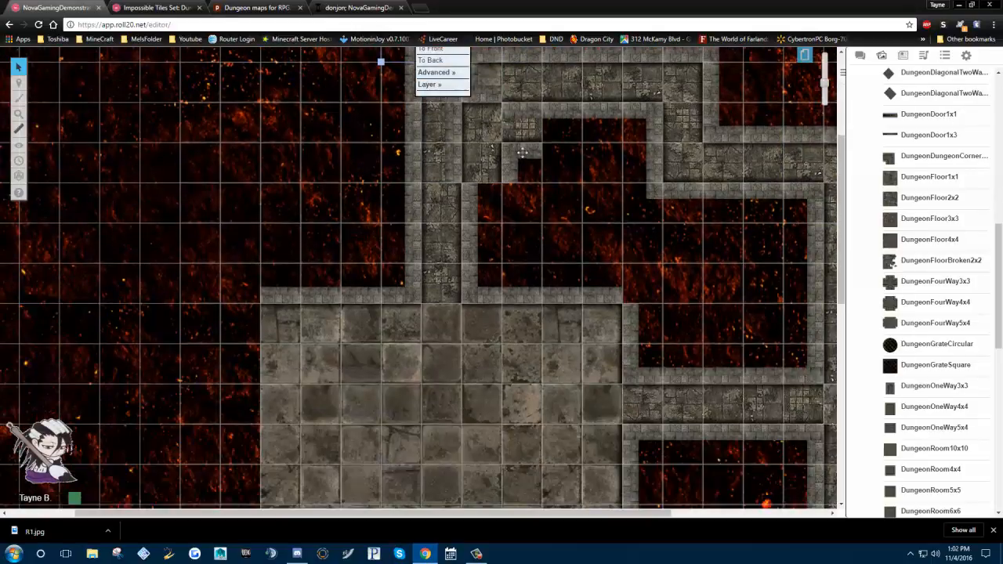
drag(518, 153, 477, 114)
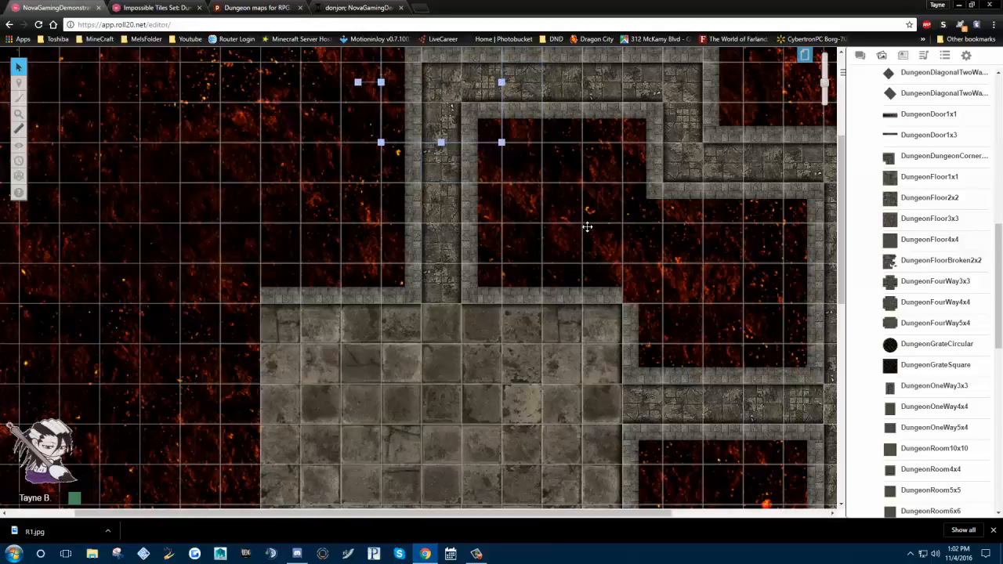
Place a three-by-three-square dungeon floor tile over the upper-left corner of the large room
scroll(718, 247, down, 3)
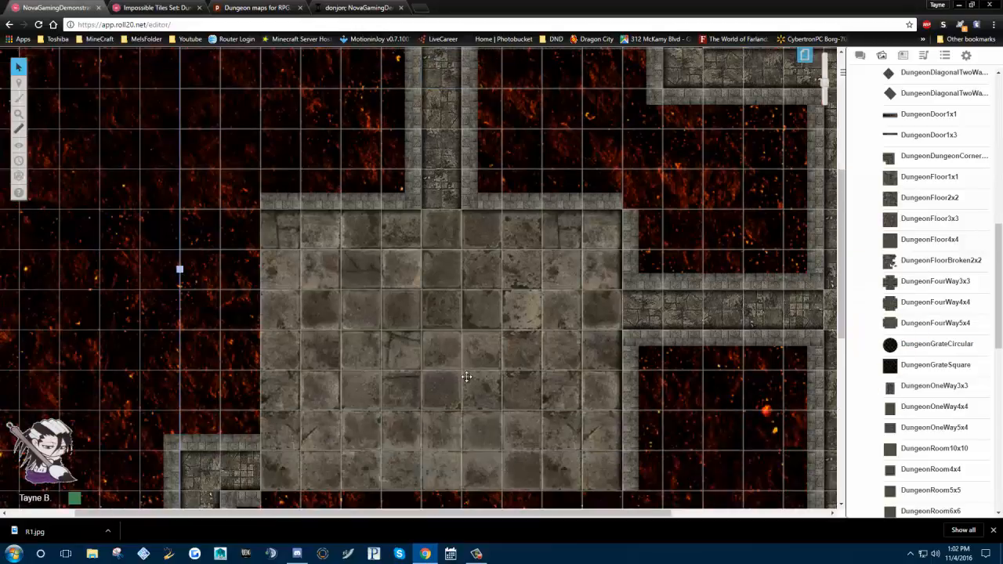
scroll(909, 188, down, 2)
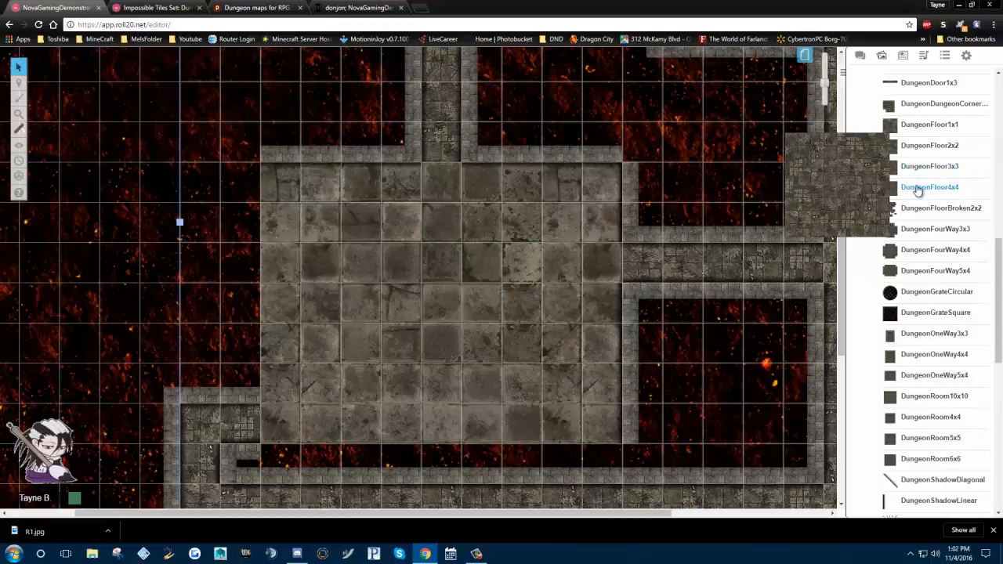
drag(913, 188, 329, 238)
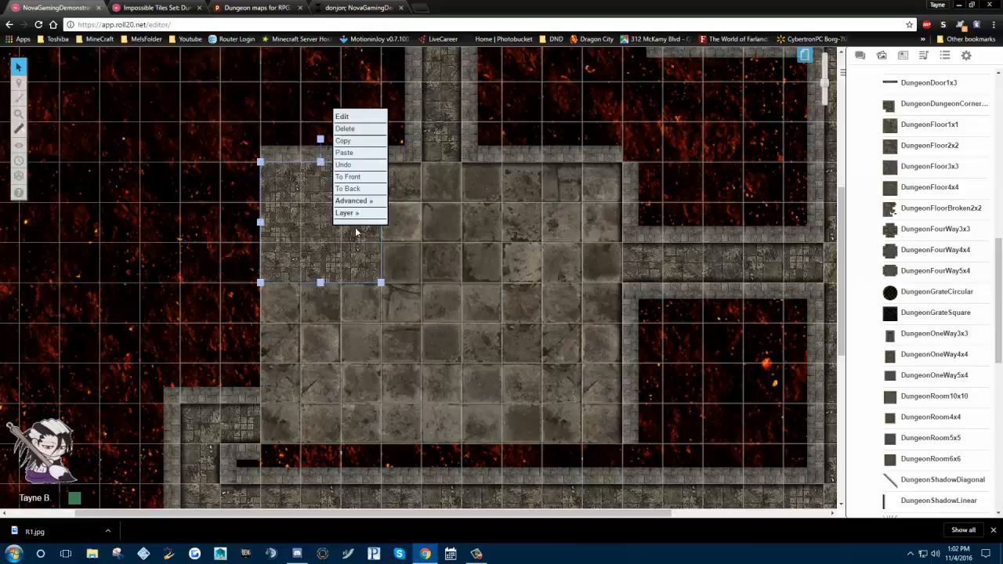
Copy the floor tile and paste two copies beside it to cover the rest of the room's top three rows
click(350, 143)
right_click(423, 211)
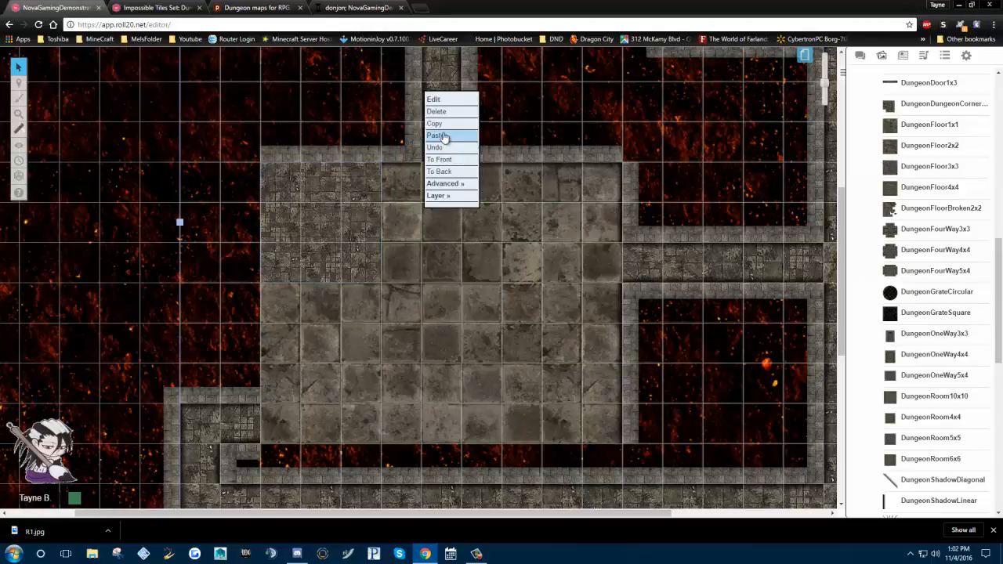
click(437, 136)
drag(421, 217, 448, 236)
right_click(562, 223)
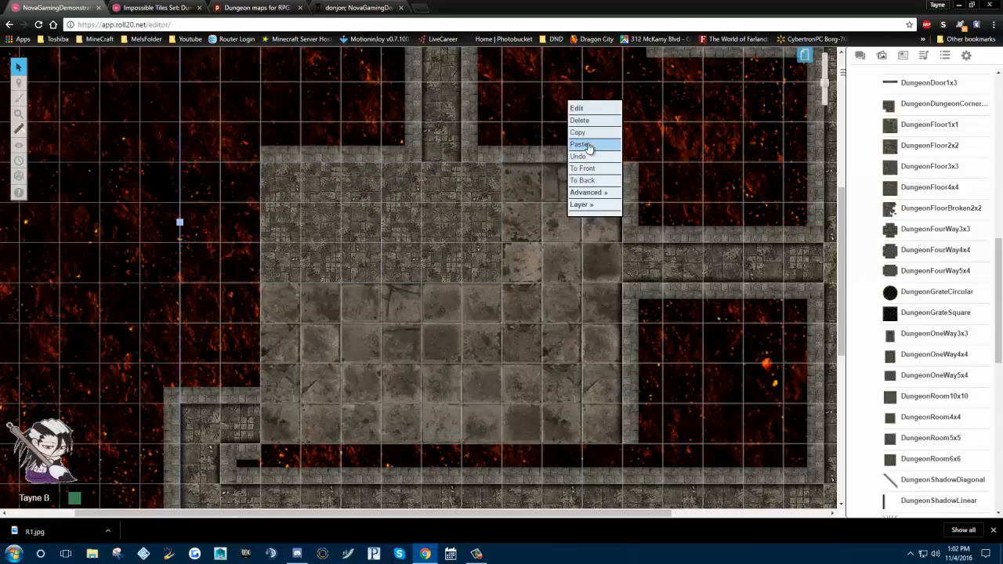
click(580, 145)
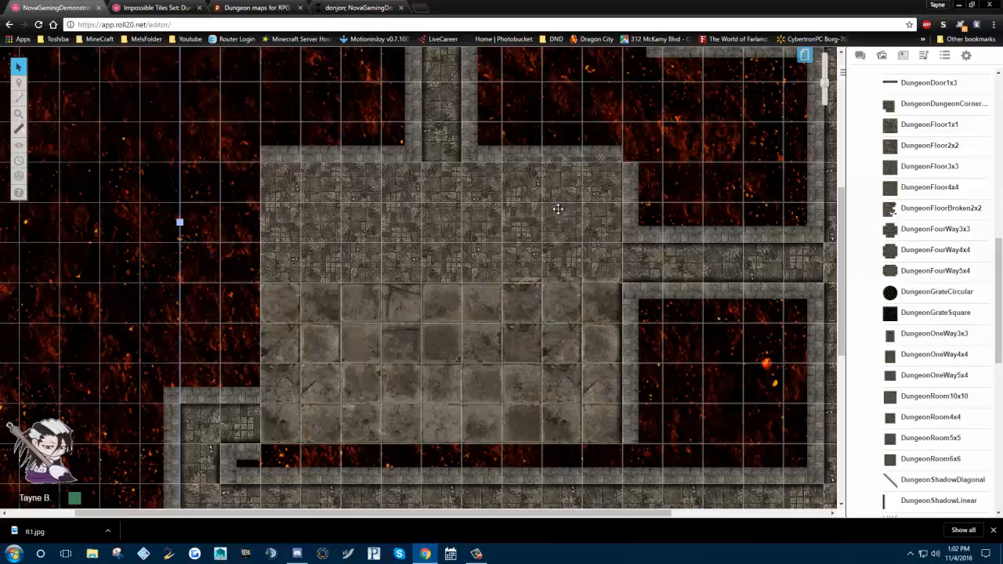
Paste three more floor tiles side by side directly below the first row, aligned from the room's left to right edge
right_click(327, 332)
click(357, 269)
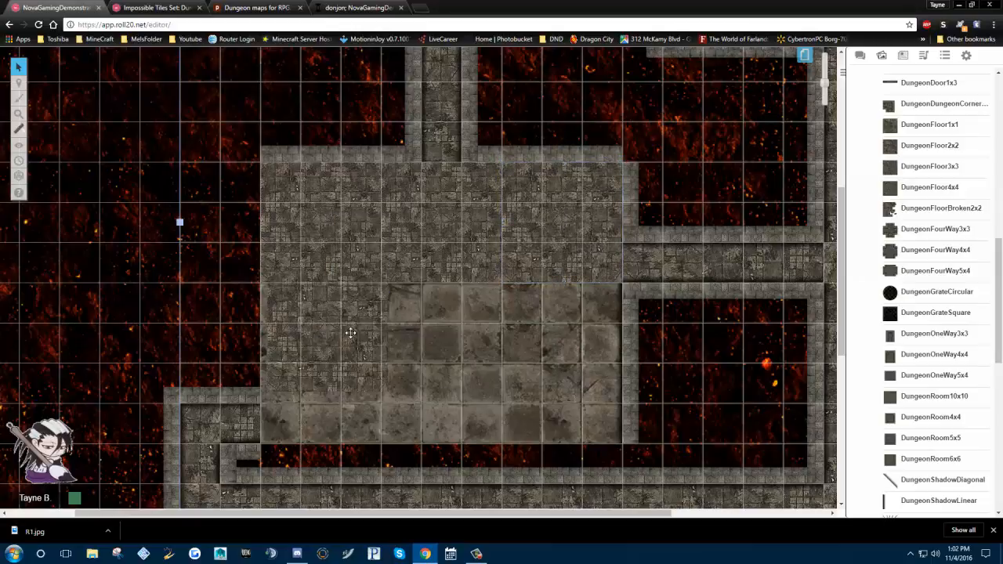
drag(350, 333, 342, 337)
right_click(430, 325)
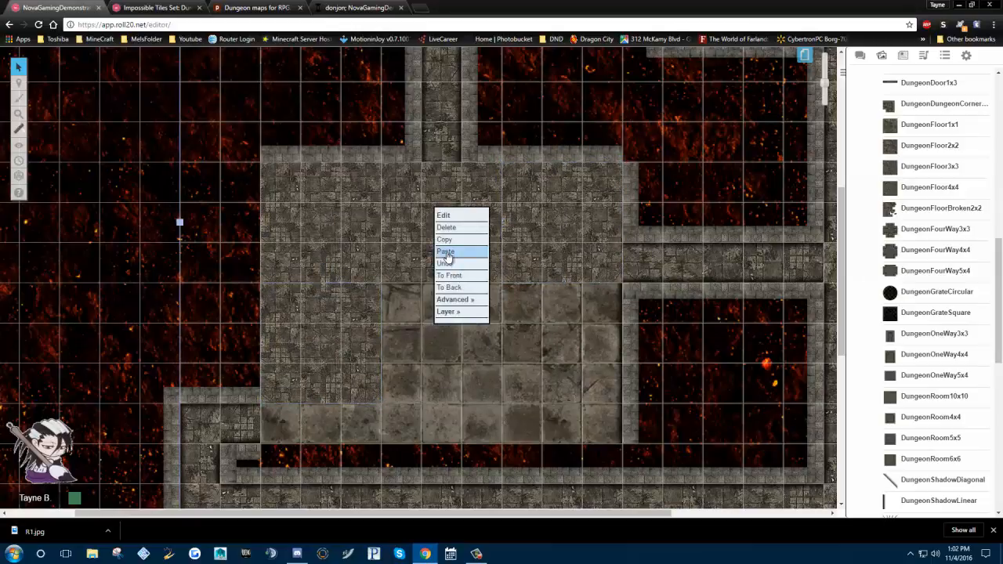
click(446, 251)
drag(443, 338, 480, 365)
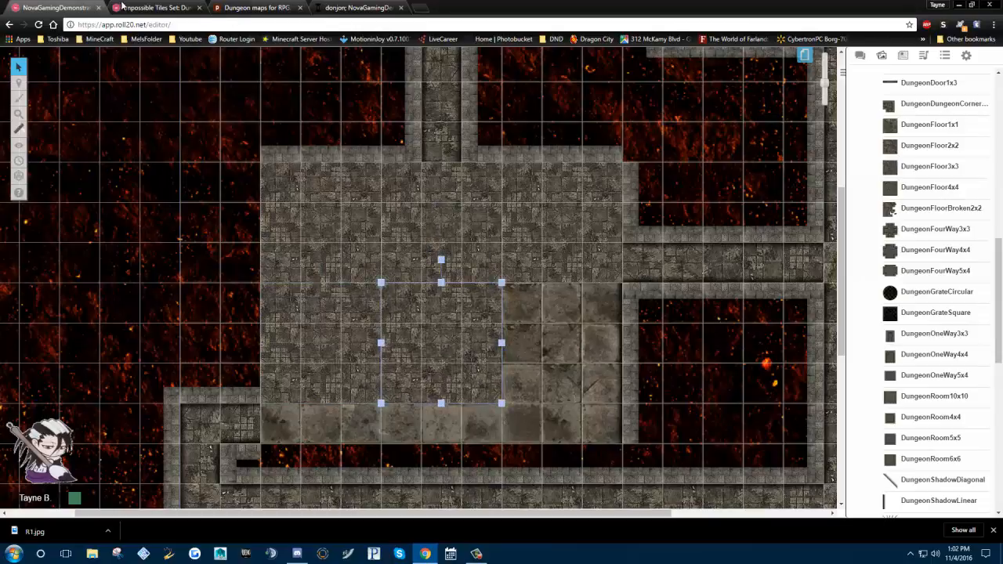
right_click(552, 326)
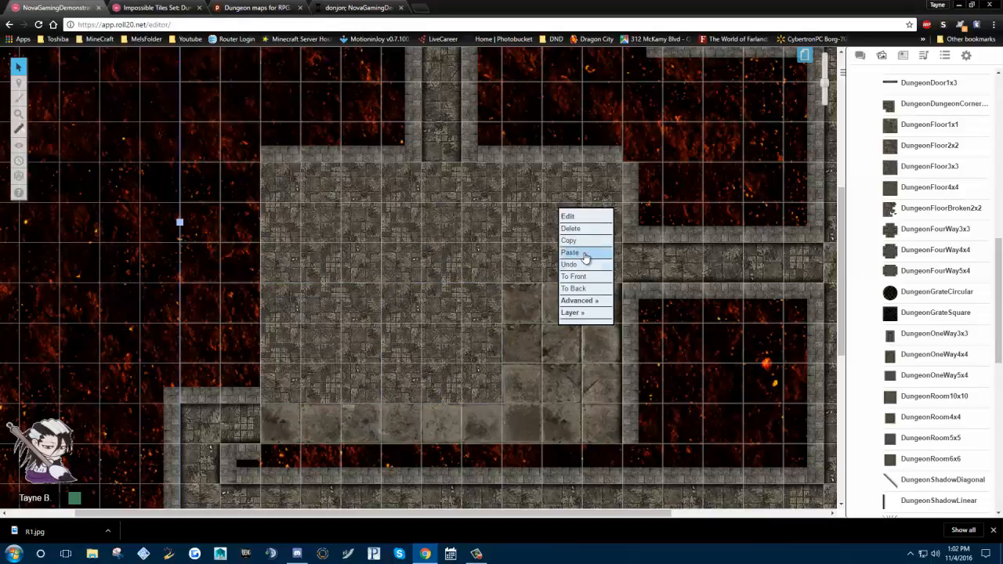
click(576, 253)
scroll(292, 208, down, 2)
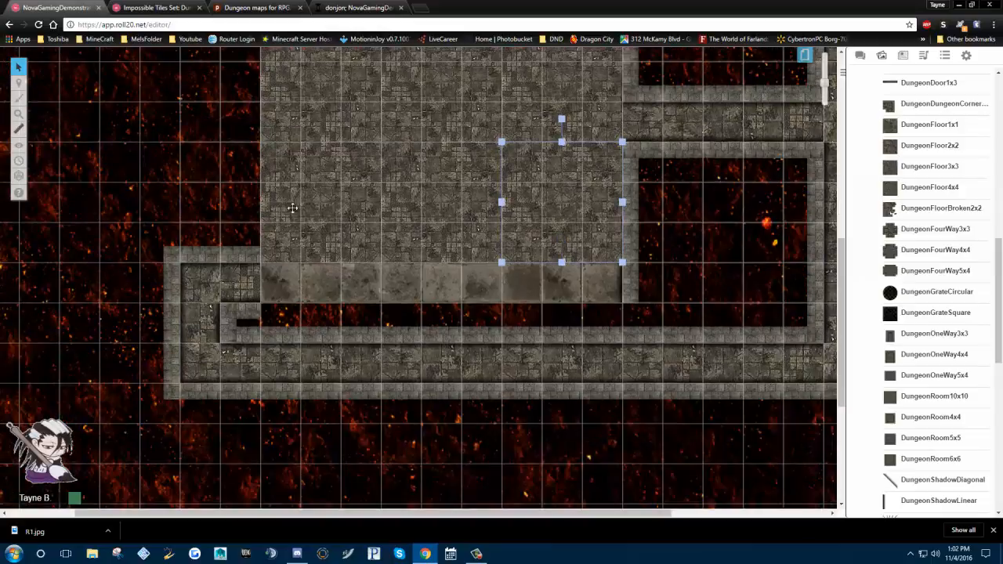
Place a DungeonFloor1x1 tile on the leftmost uncovered square of the large room's bottom row
scroll(988, 203, up, 1)
right_click(934, 126)
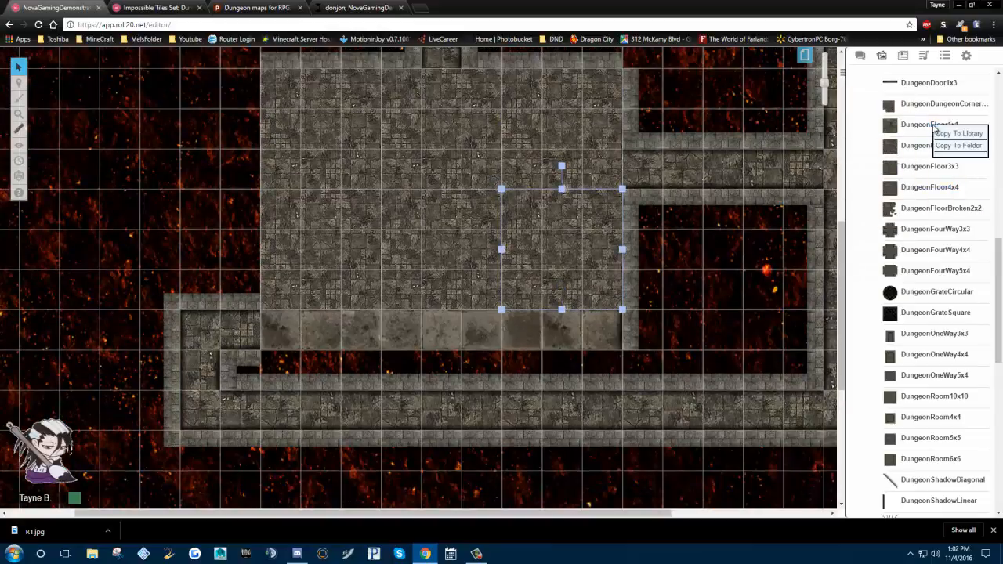
drag(911, 127, 341, 343)
click(340, 343)
drag(381, 390, 269, 332)
Copy the one-square floor tile and paste four copies in a row directly to its right
right_click(281, 329)
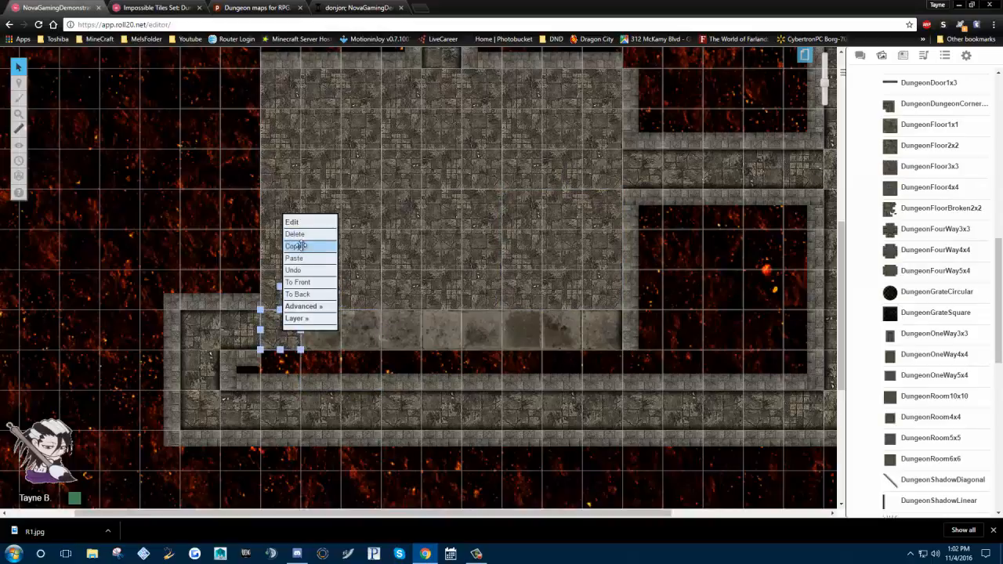
right_click(320, 322)
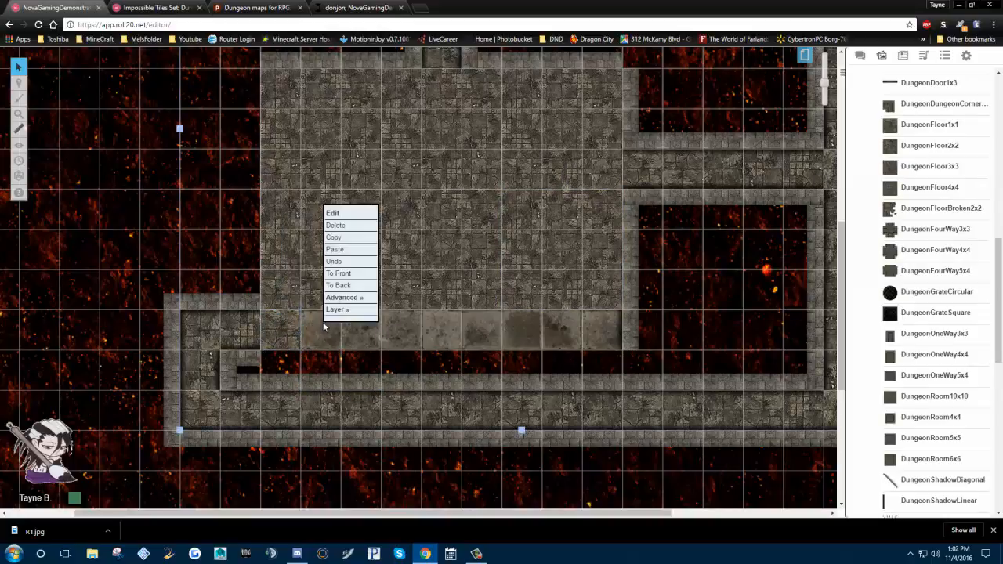
click(337, 249)
right_click(360, 337)
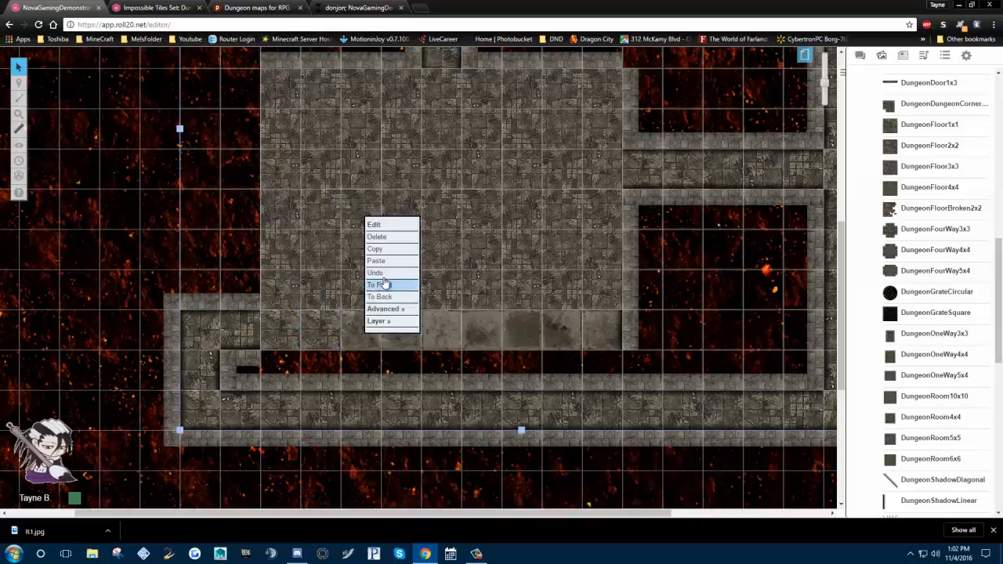
click(376, 261)
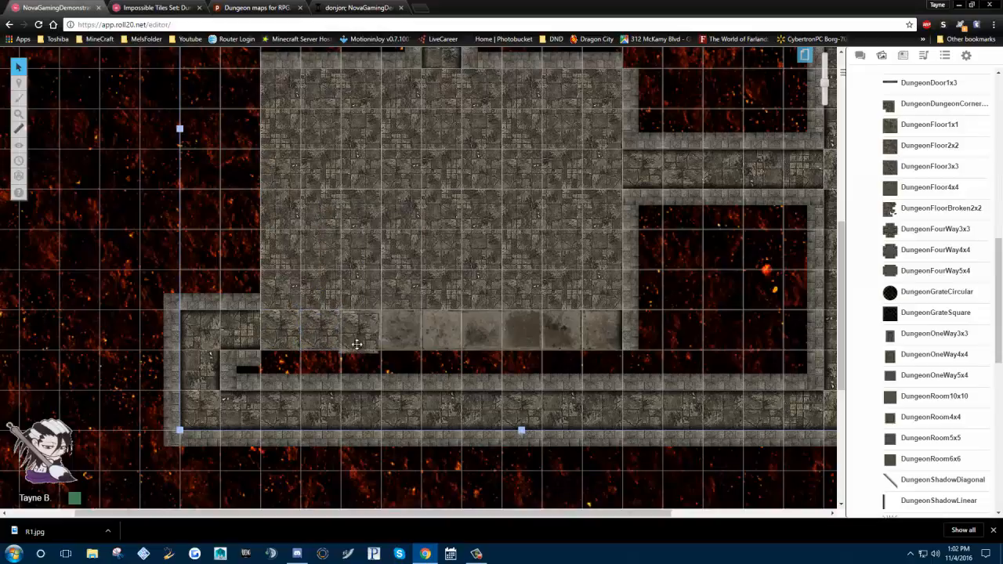
right_click(399, 326)
click(428, 258)
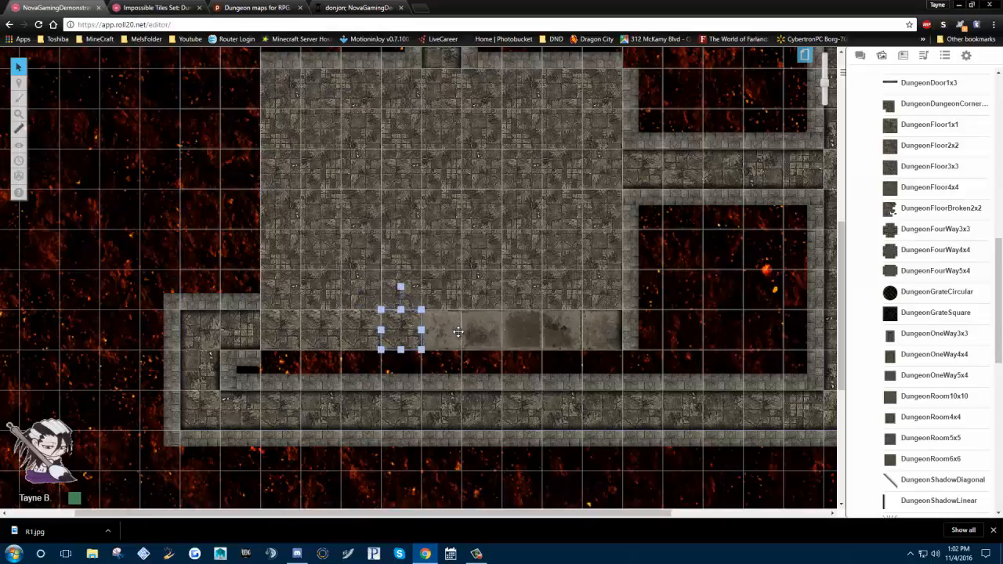
right_click(442, 334)
click(461, 261)
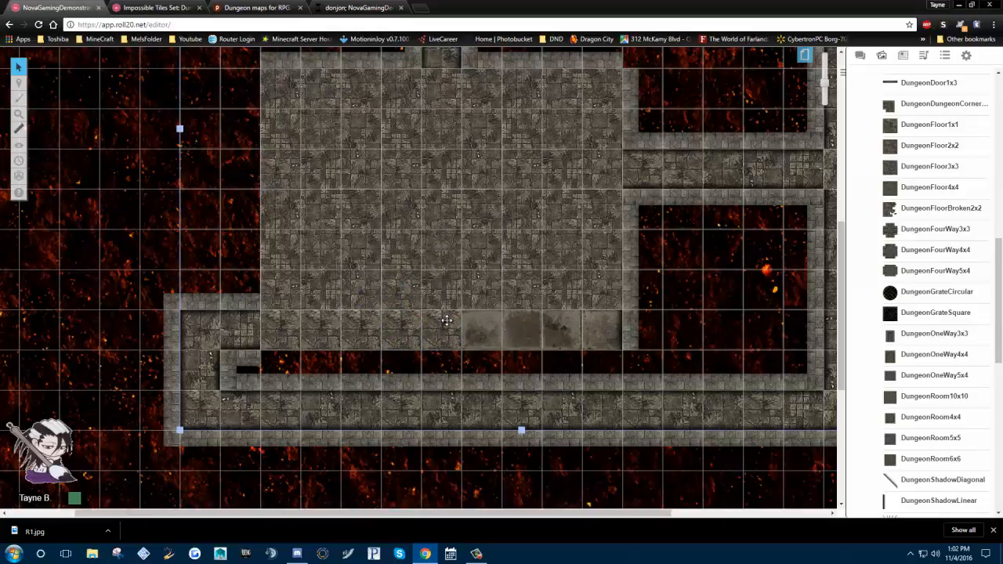
Paste four more one-square floor tiles to finish the bottom row up to the room's right wall
right_click(486, 334)
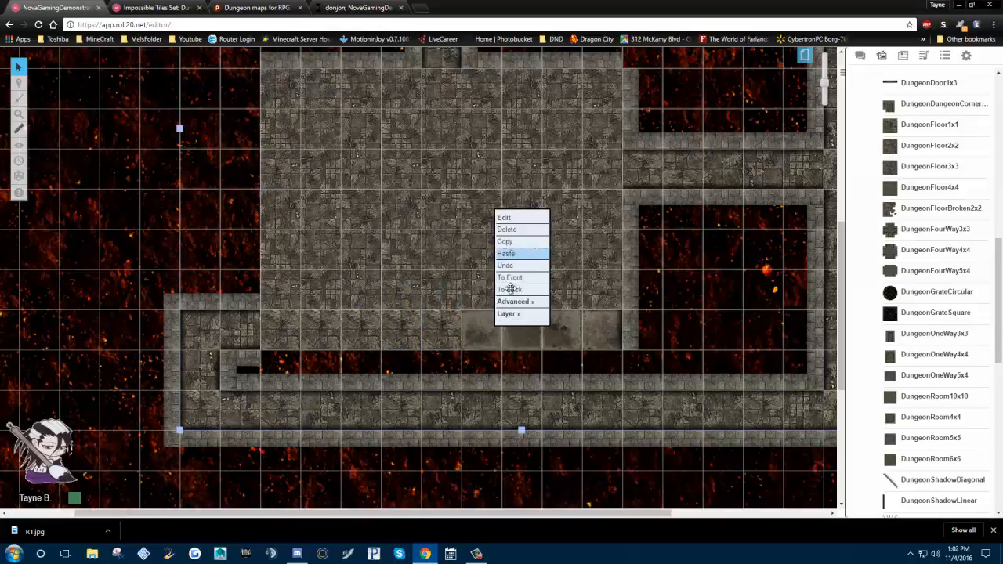
click(507, 263)
right_click(527, 335)
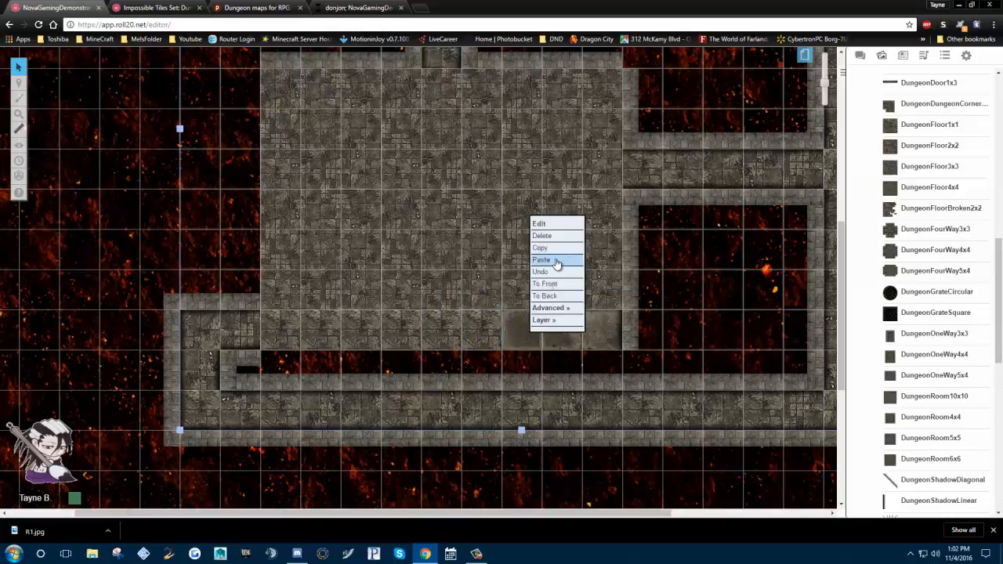
click(557, 261)
right_click(566, 334)
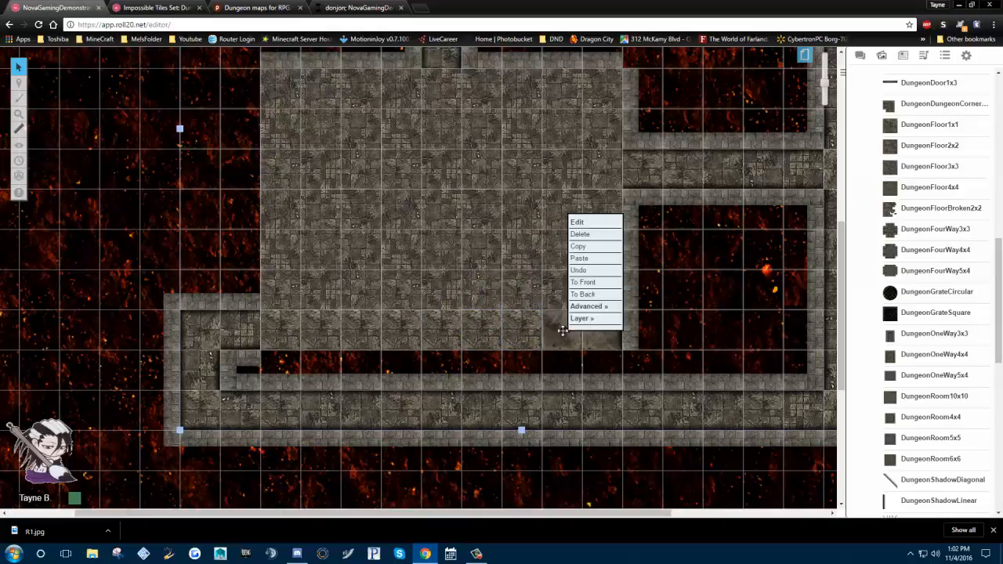
click(578, 259)
right_click(604, 323)
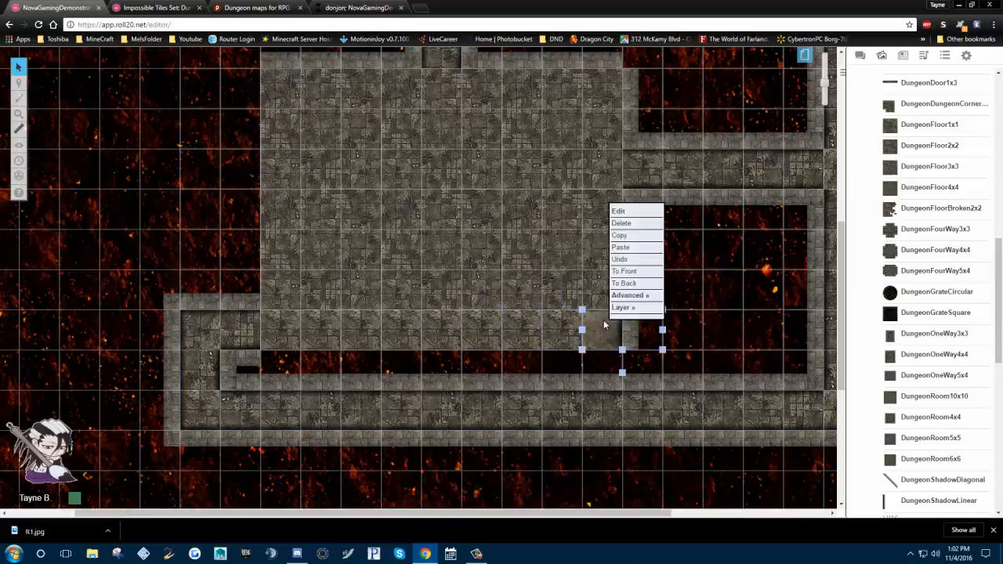
click(636, 248)
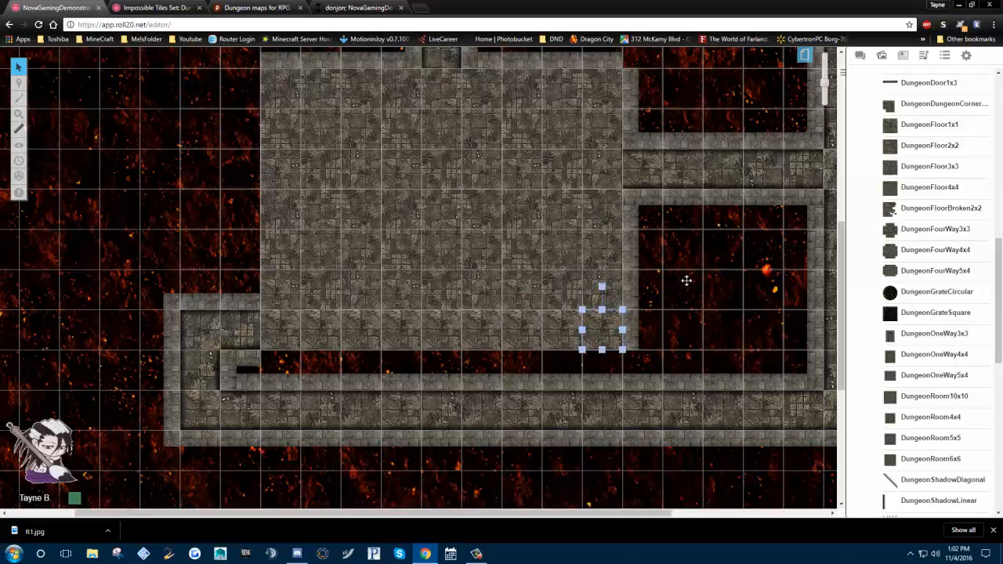
click(699, 334)
click(634, 334)
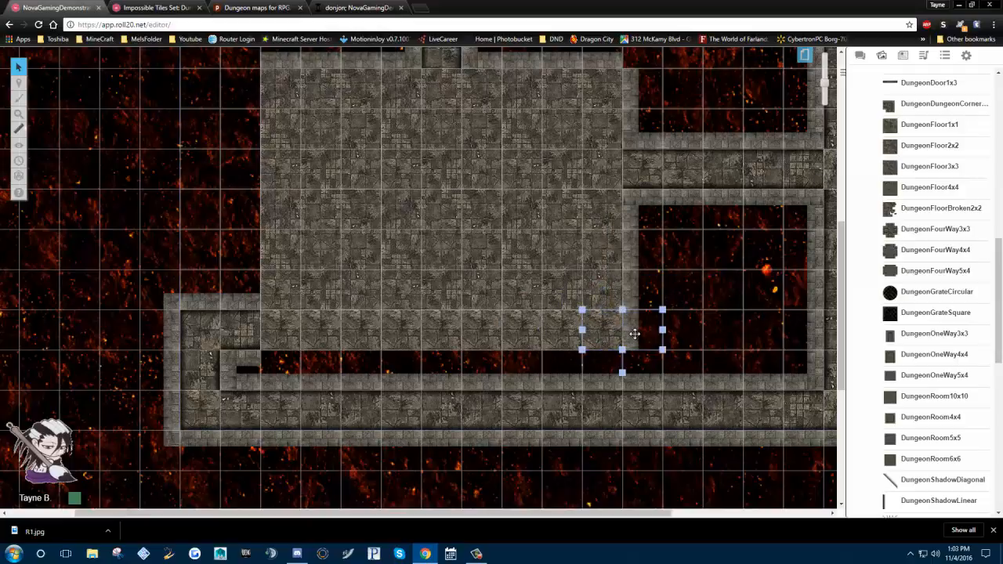
click(698, 301)
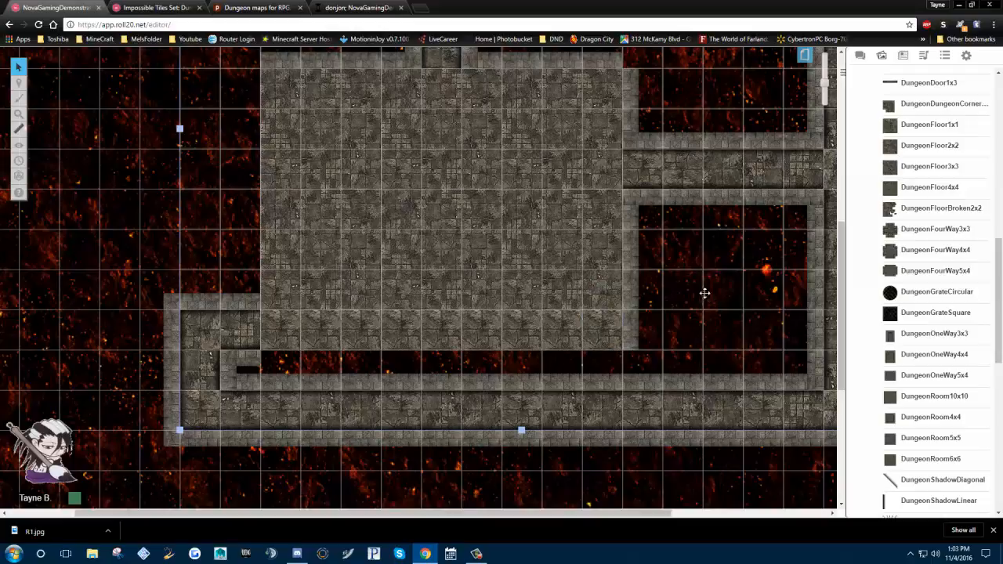
click(159, 203)
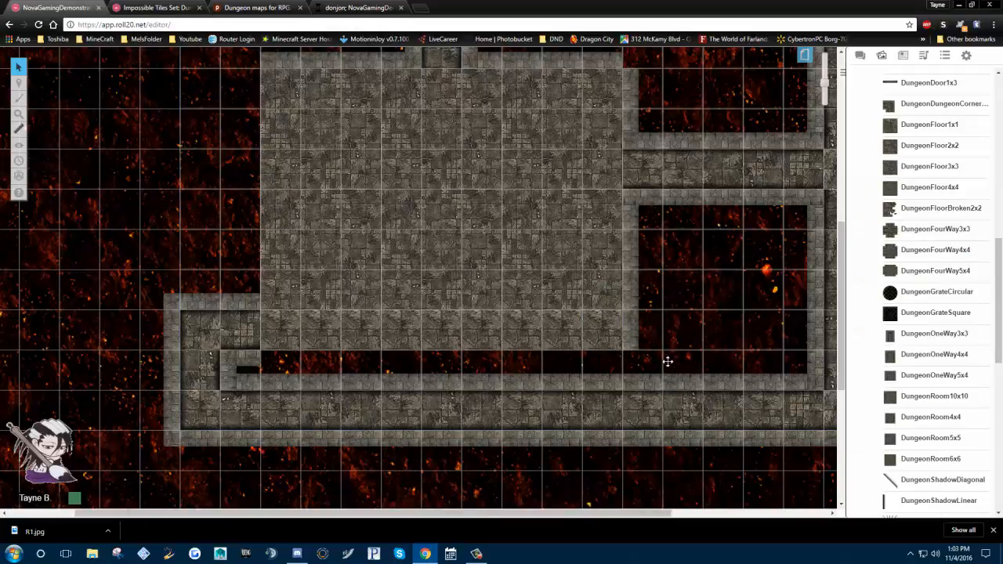
scroll(925, 235, up, 3)
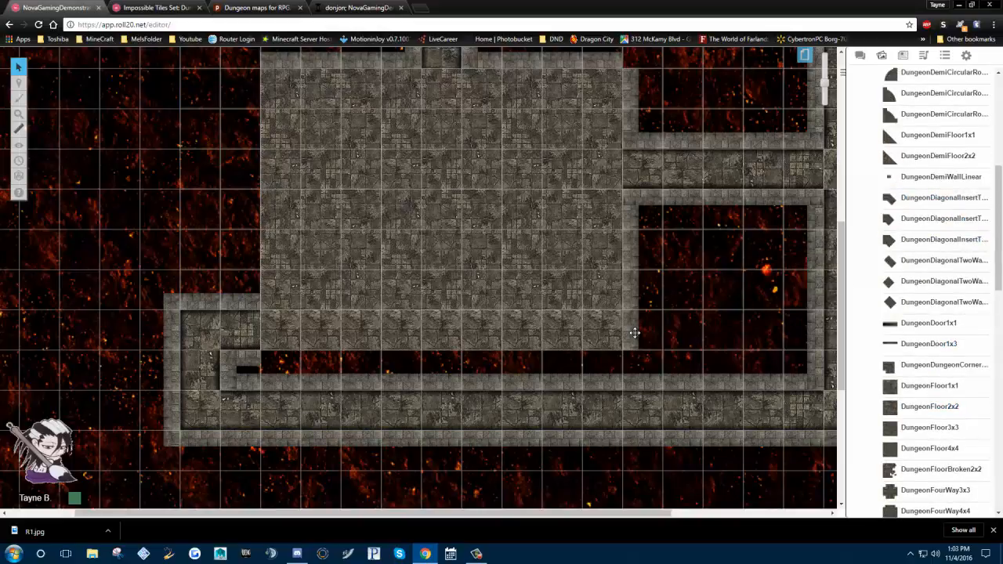
Copy the lowest wall tile of the room's right side, paste it below the room and rotate it horizontally against the bottom-right square
click(635, 333)
right_click(637, 330)
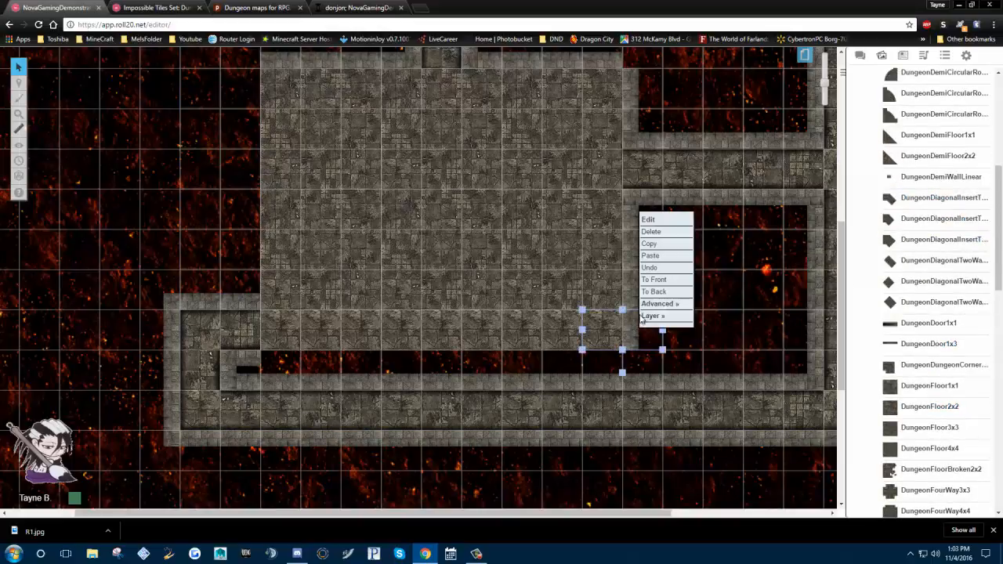
click(670, 250)
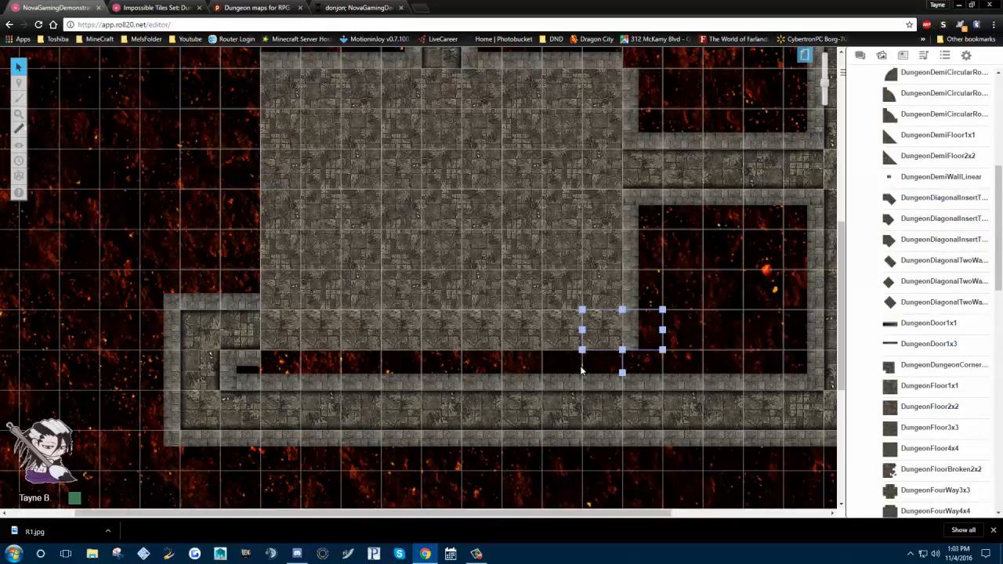
right_click(582, 368)
click(604, 295)
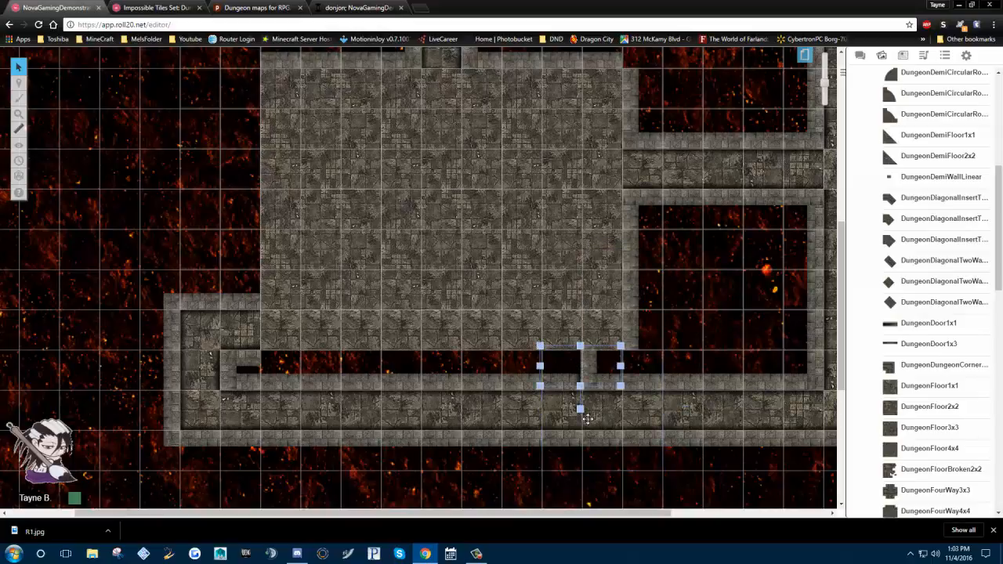
drag(580, 409, 604, 352)
Copy the rotated wall tile and align a pasted copy directly to its left along the room's bottom edge
right_click(606, 359)
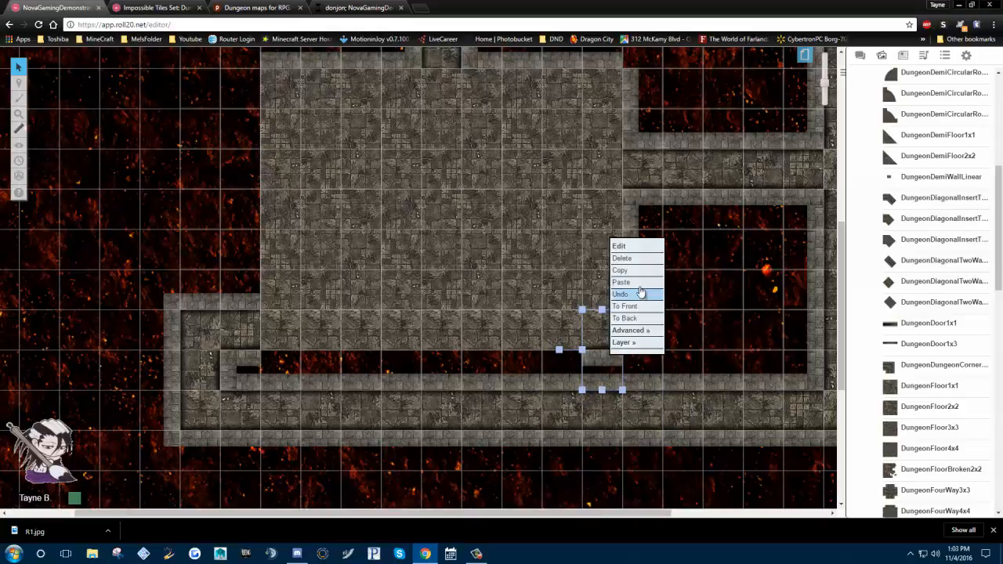
click(632, 272)
right_click(556, 365)
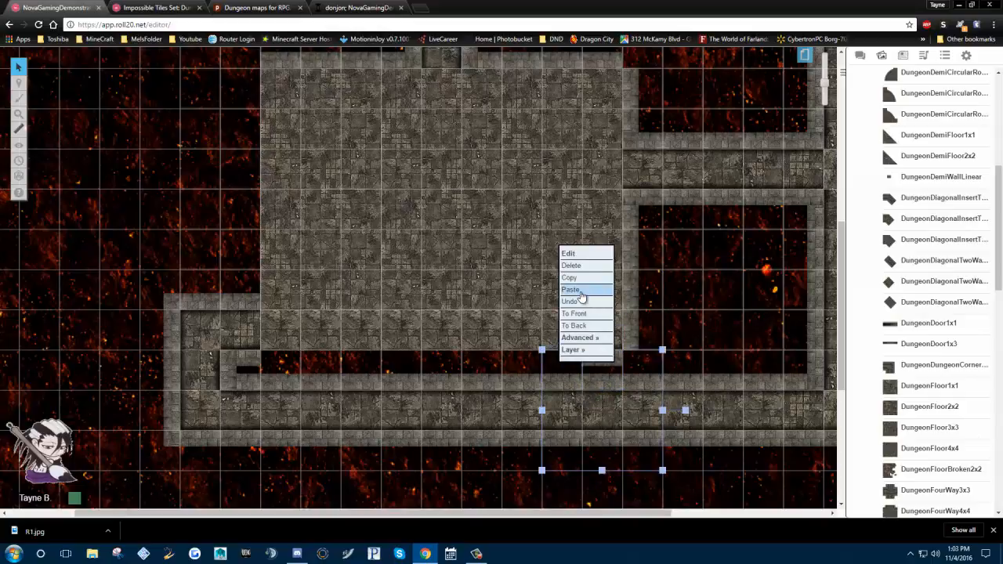
click(582, 295)
drag(565, 368, 570, 356)
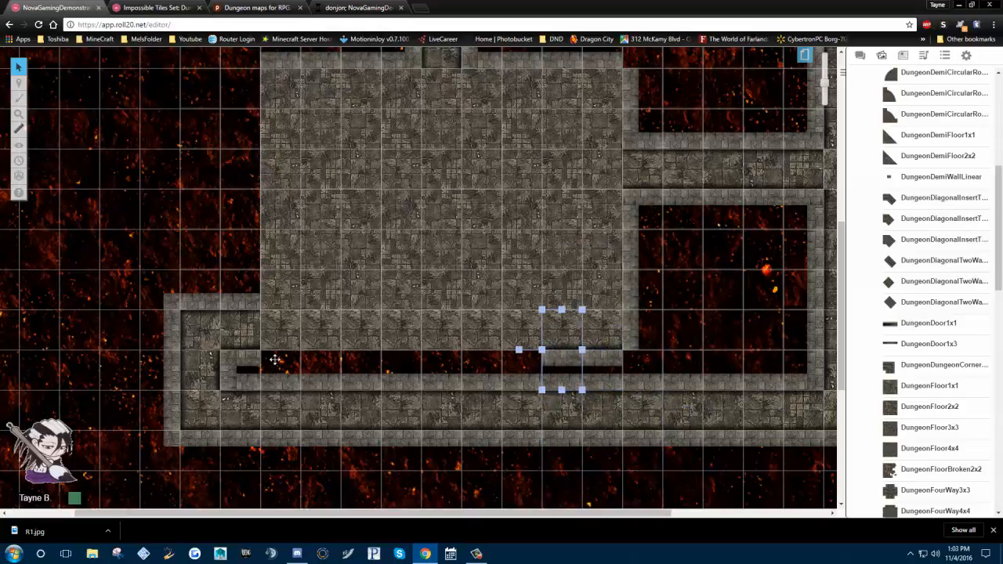
Paste three horizontal wall tiles along the room's bottom edge, starting at its left end
right_click(275, 360)
click(291, 291)
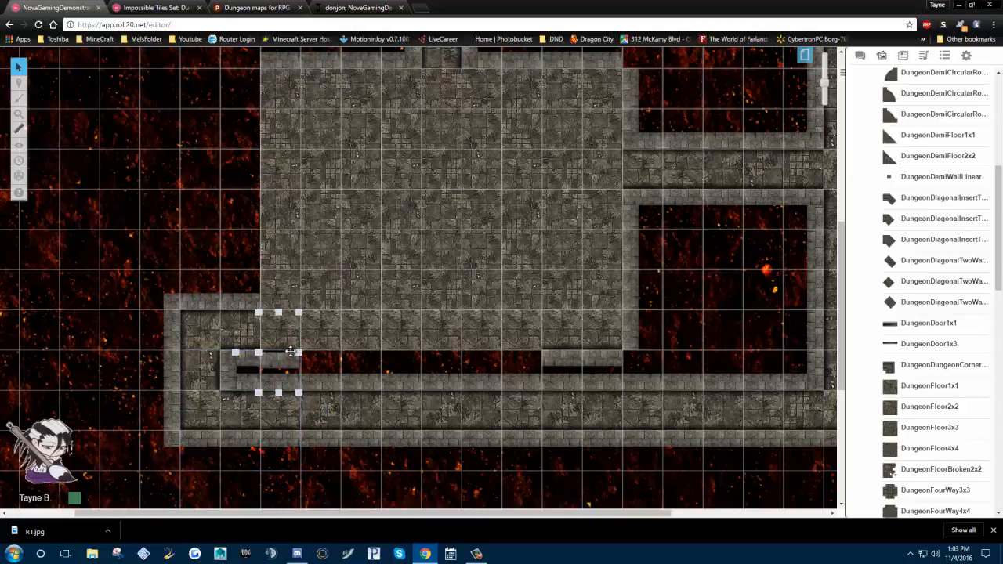
right_click(328, 359)
click(347, 291)
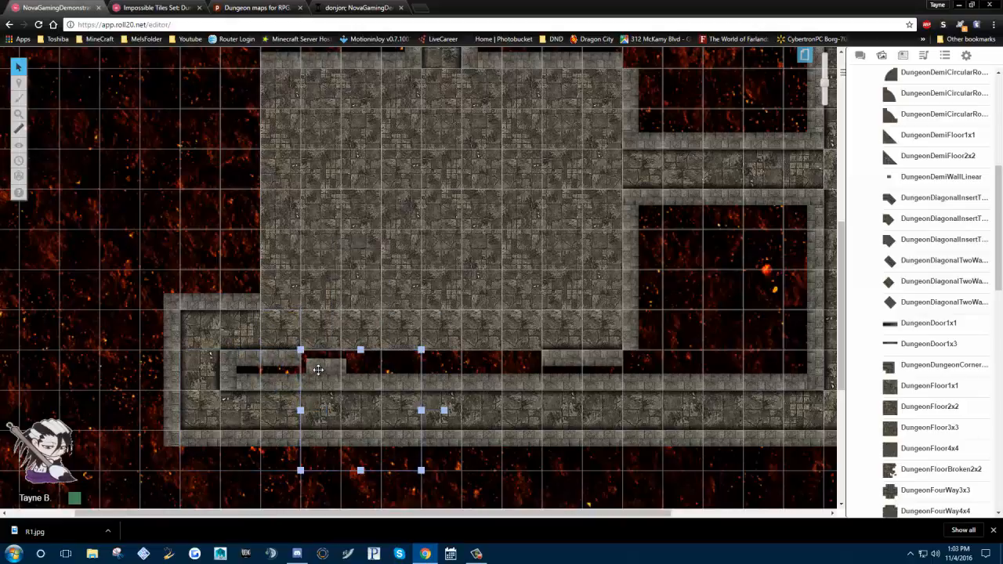
click(318, 370)
right_click(356, 358)
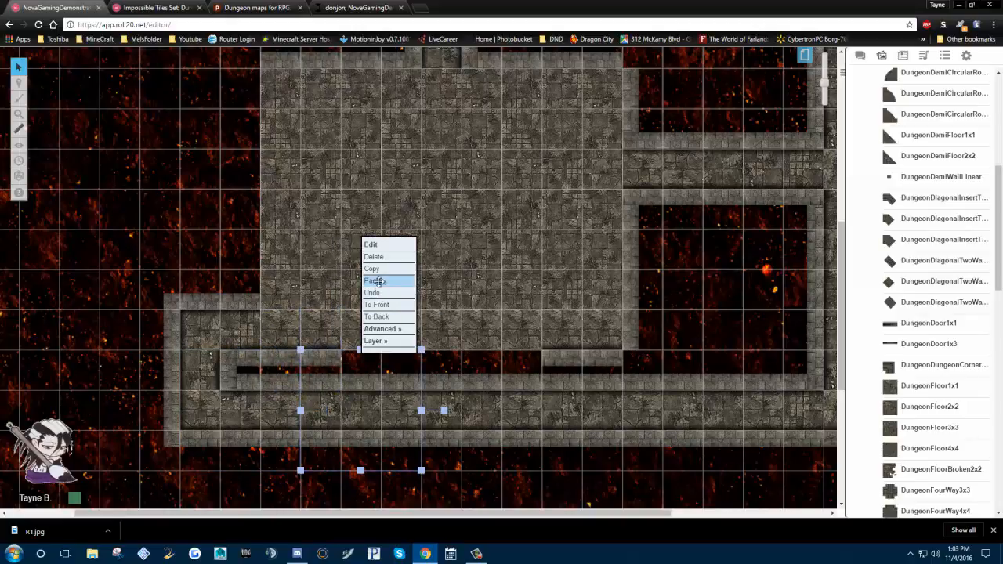
click(378, 295)
Paste four more horizontal wall tiles to close the remaining gap in the room's bottom wall
right_click(402, 357)
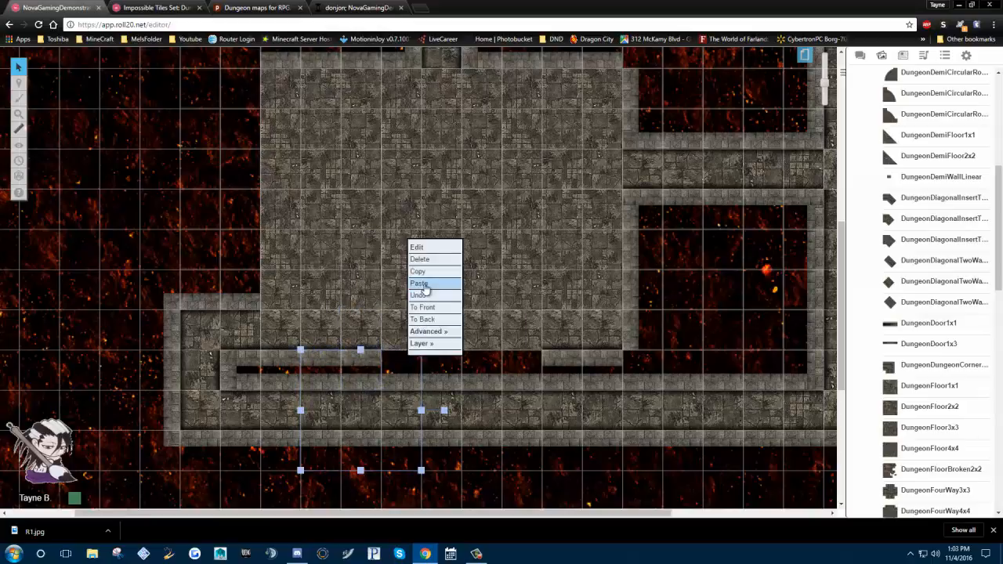
click(424, 294)
right_click(441, 351)
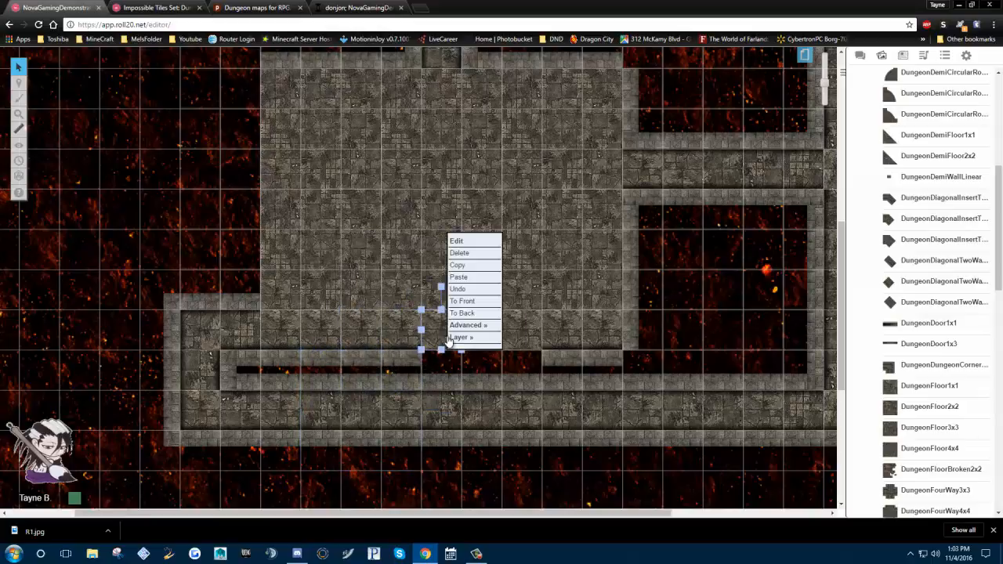
click(462, 287)
right_click(485, 361)
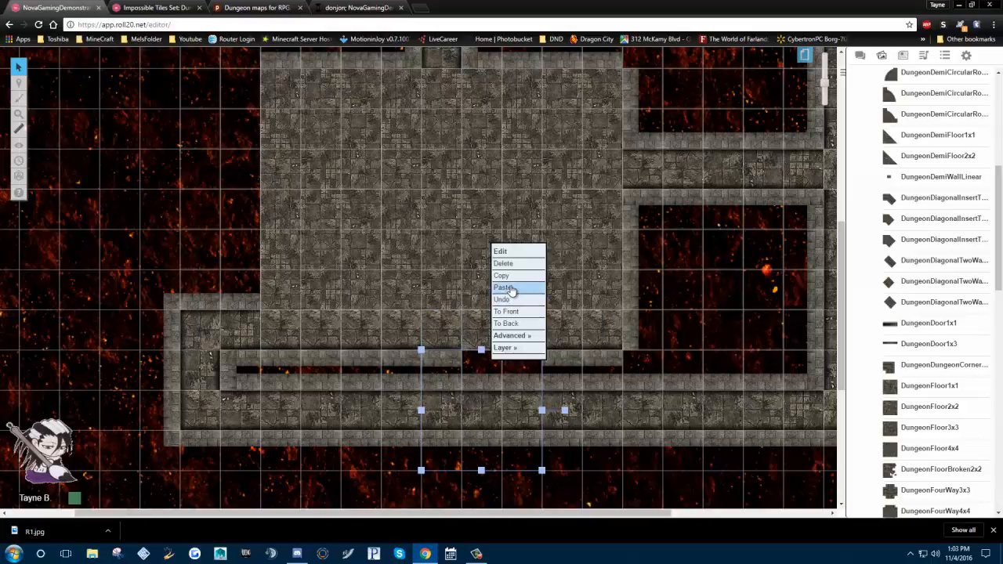
click(506, 294)
right_click(522, 351)
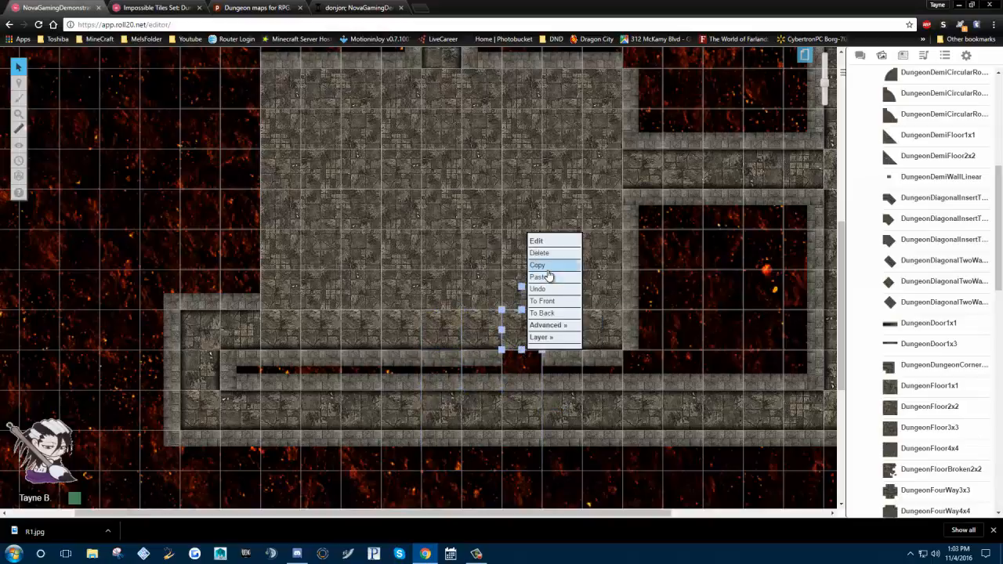
click(547, 285)
click(532, 362)
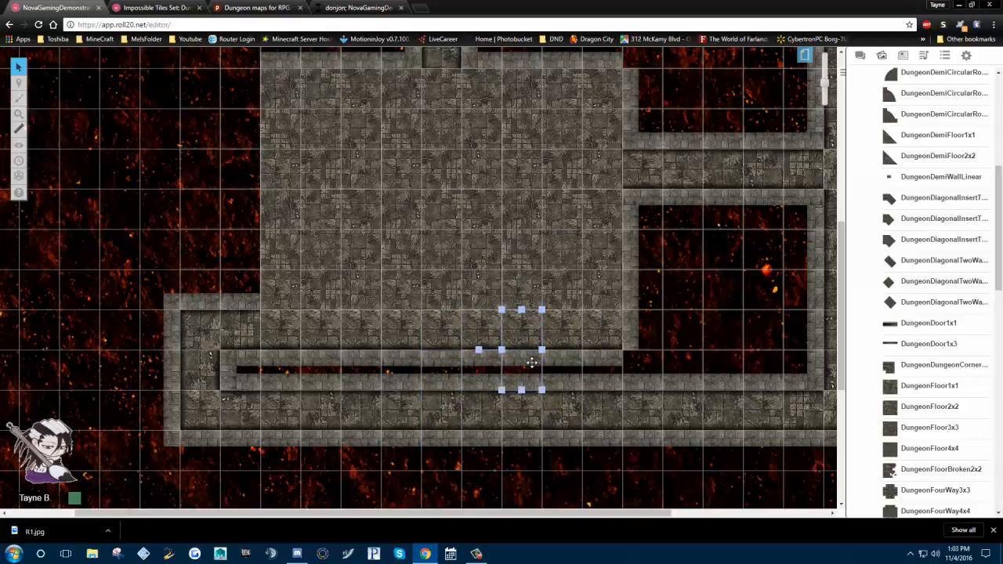
Check the room's layout against the generated dungeon map on the donjon page, and return to the Roll20 map
scroll(564, 318, up, 4)
scroll(564, 317, down, 3)
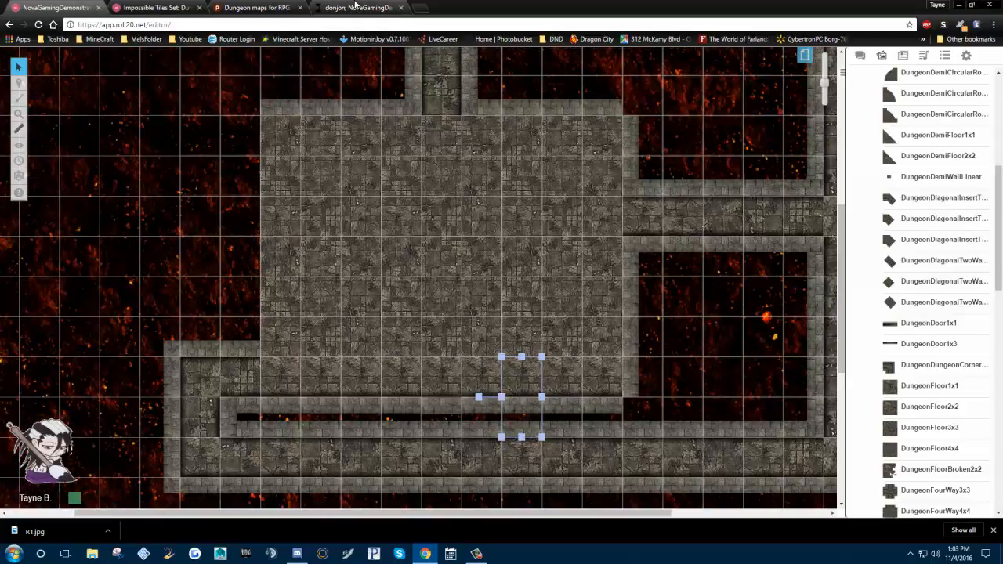
click(354, 7)
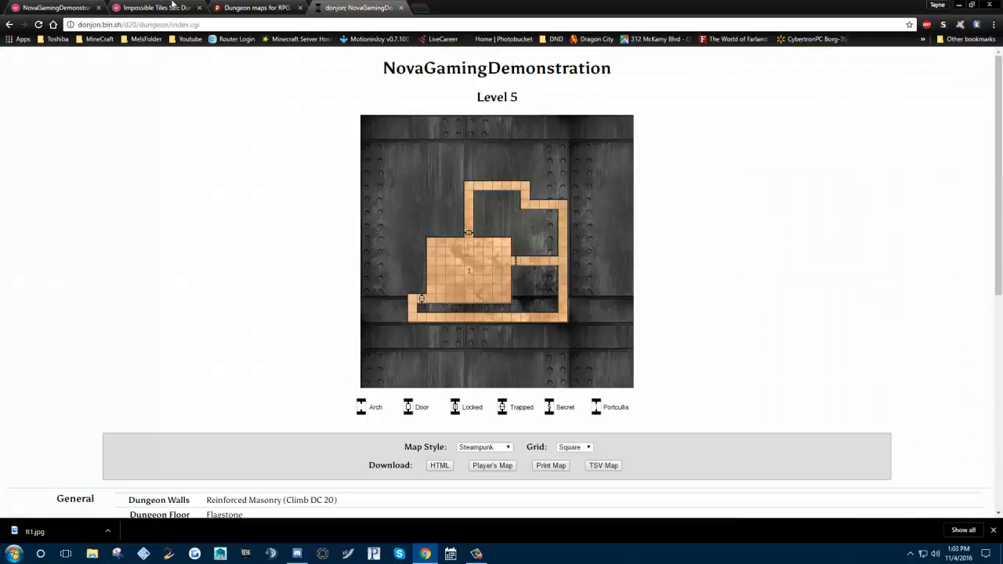
click(59, 7)
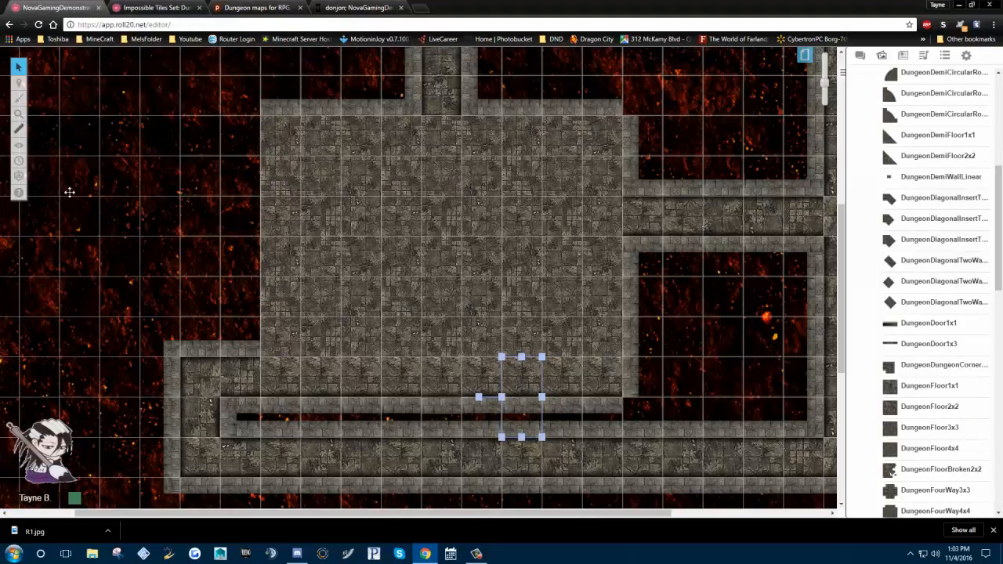
Paste a wall tile beside the room's left edge, rotate it upright and align it flush against the floor
drag(645, 287, 634, 298)
right_click(635, 298)
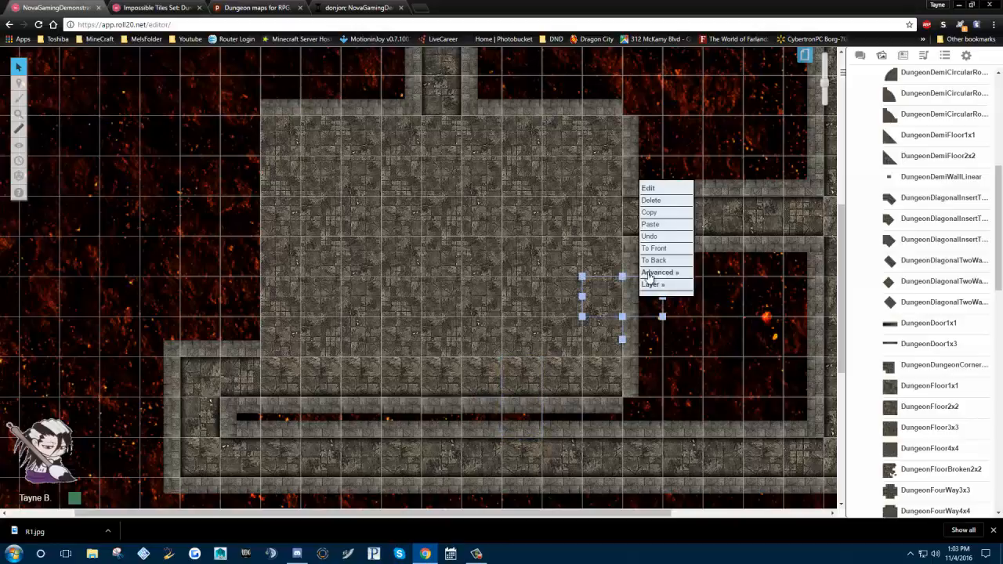
right_click(242, 245)
click(271, 164)
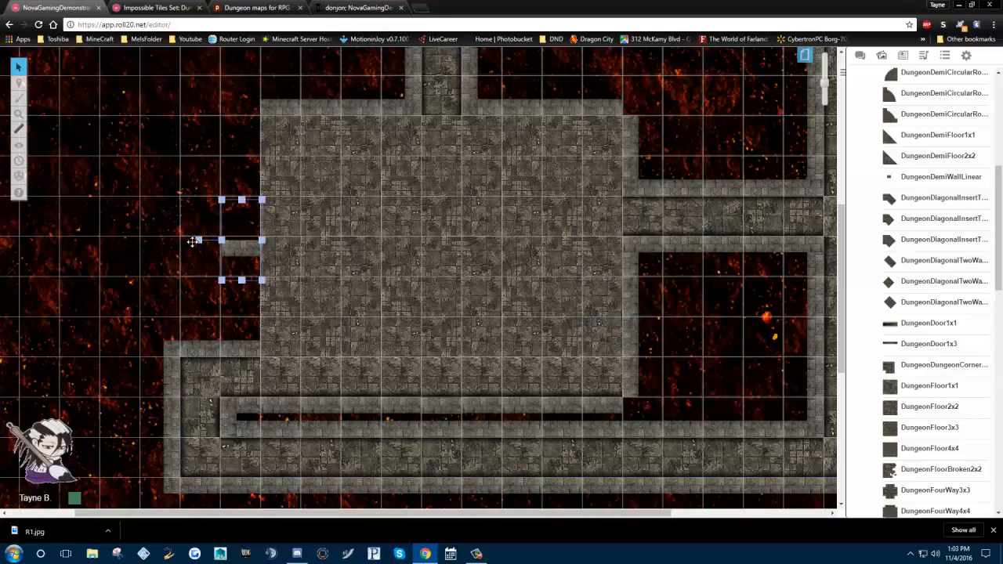
drag(198, 240, 243, 197)
drag(233, 242, 250, 259)
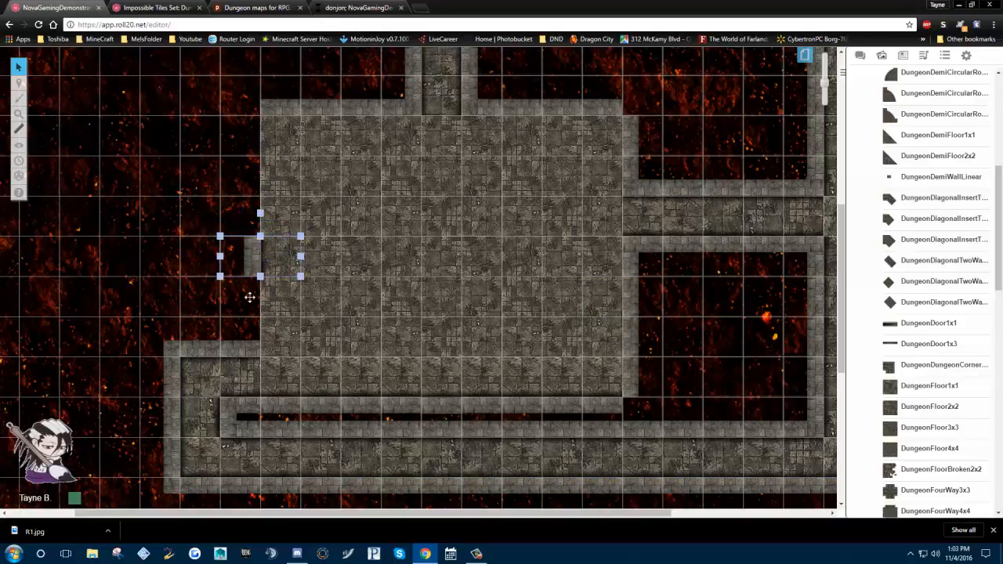
Copy the upright wall tile and paste two copies below it, extending the left wall down to the corridor
right_click(250, 297)
click(199, 243)
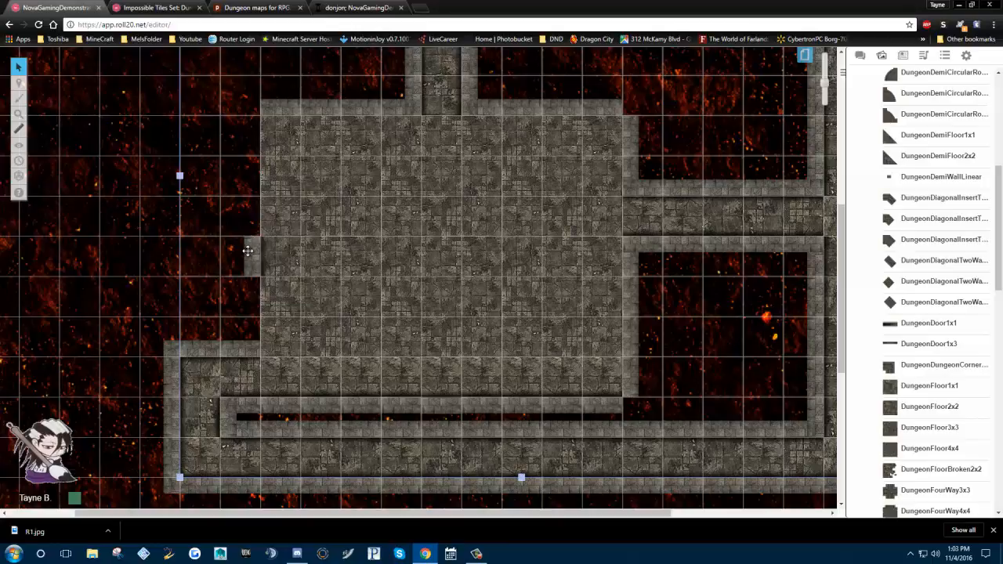
click(248, 251)
right_click(249, 252)
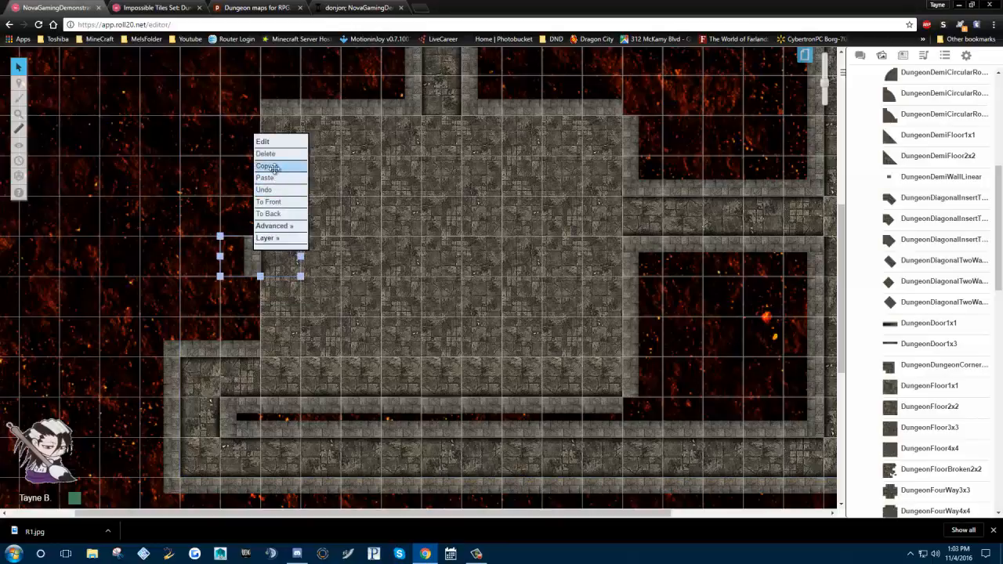
click(273, 168)
right_click(249, 293)
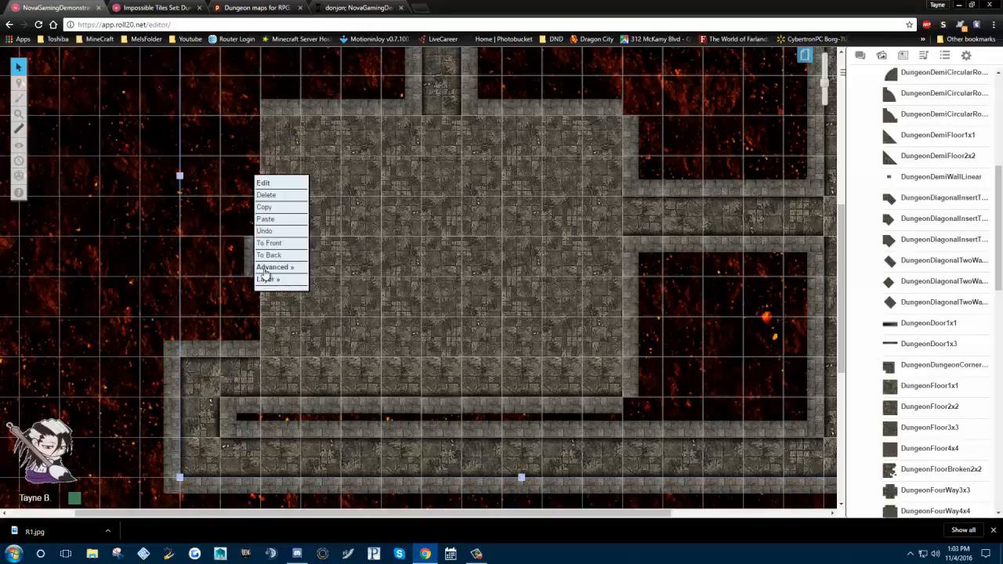
click(272, 220)
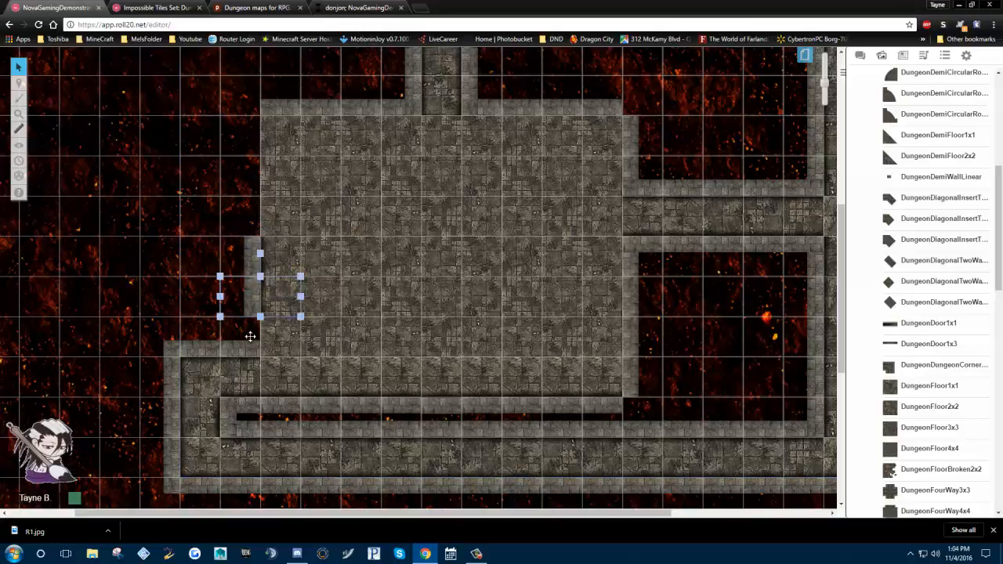
right_click(250, 336)
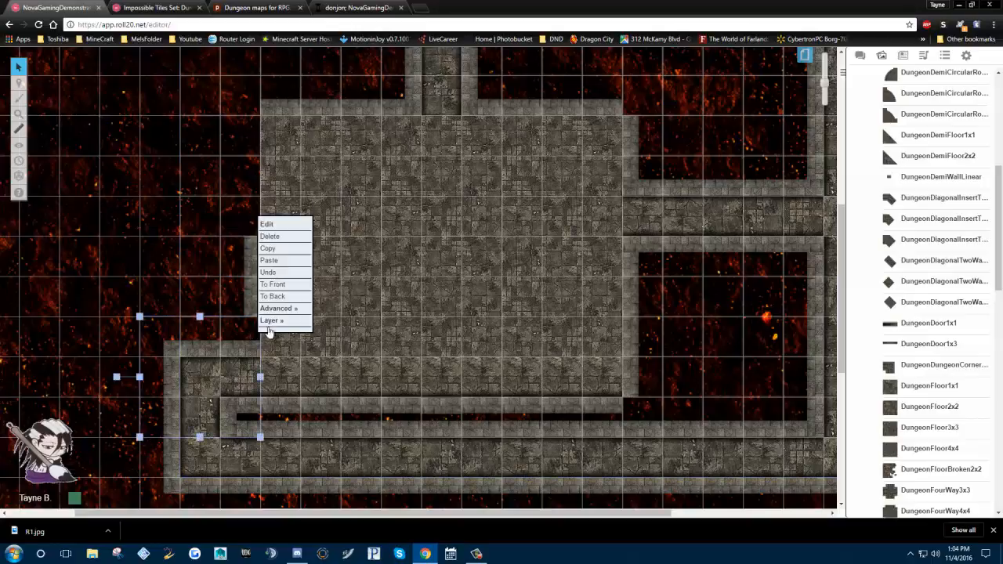
click(286, 265)
drag(253, 339, 255, 337)
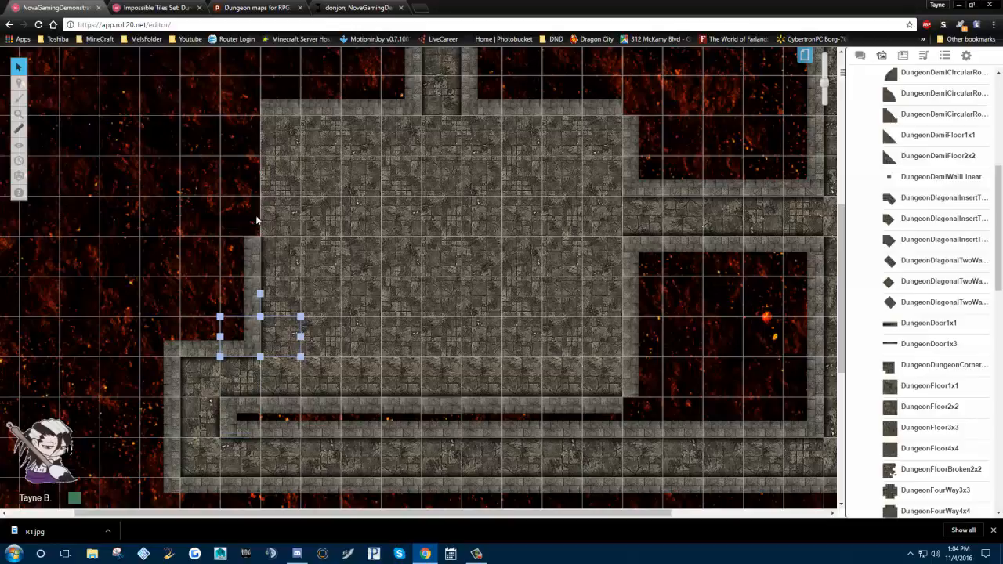
Paste three more upright wall tiles above the existing ones to complete the room's left wall up to its top edge
right_click(256, 220)
click(287, 146)
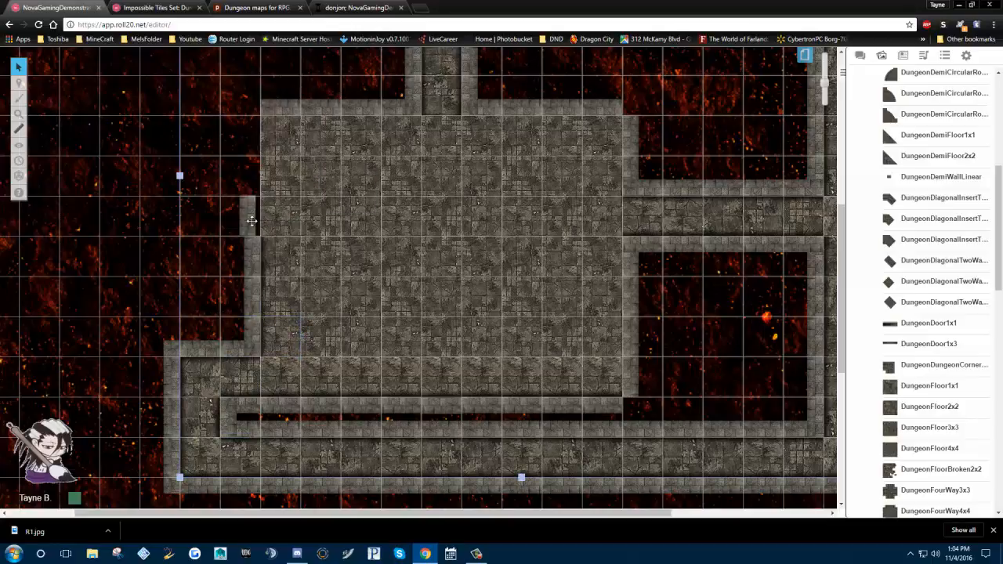
right_click(248, 174)
click(282, 105)
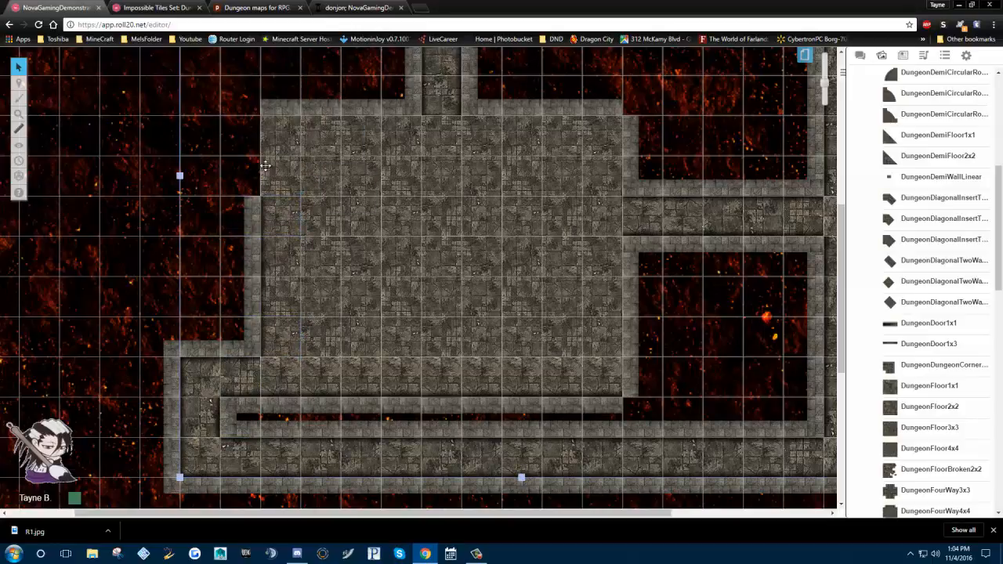
click(245, 165)
scroll(241, 195, up, 1)
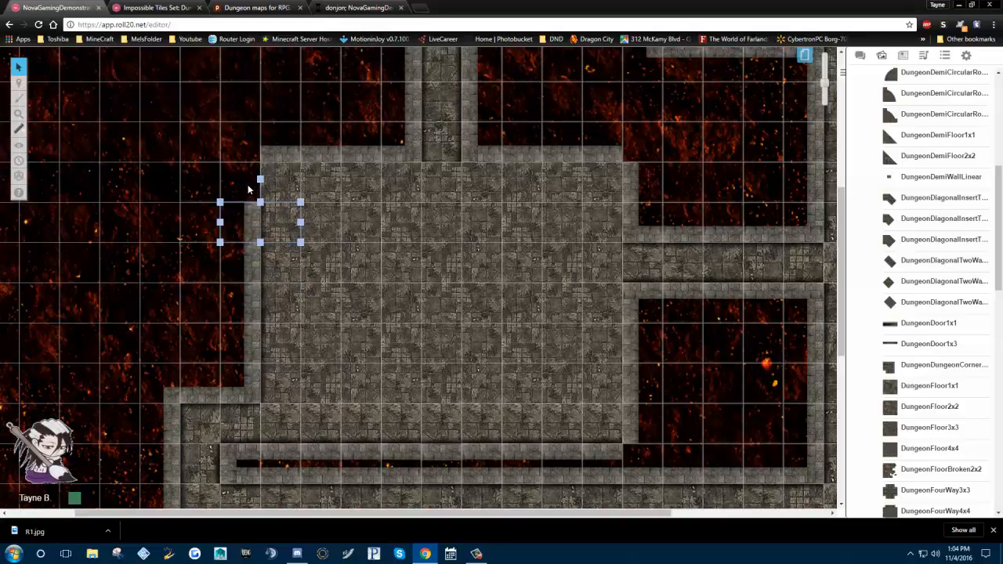
right_click(249, 189)
click(284, 128)
drag(241, 182, 301, 134)
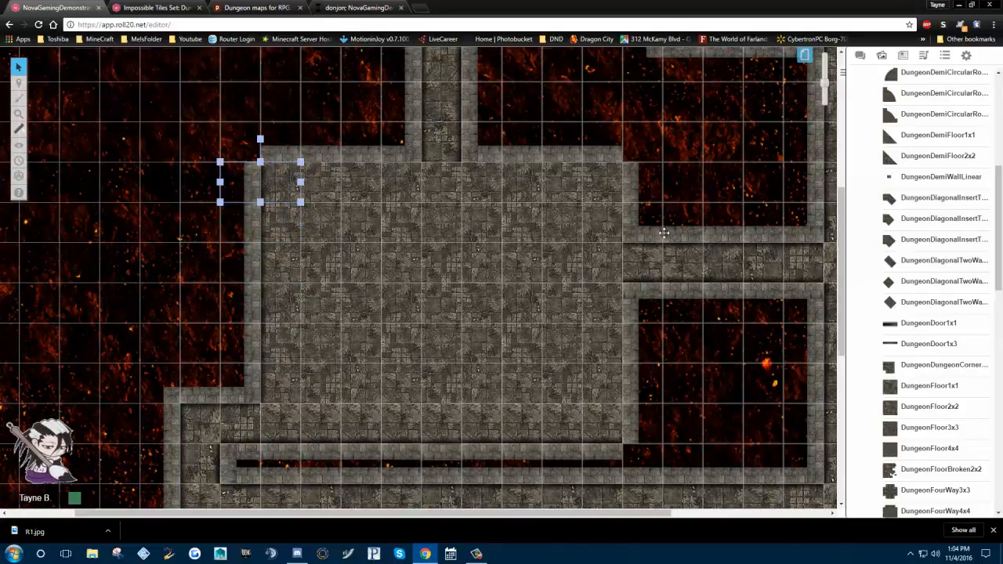
Copy the small wall corner tile beneath the upper corridor's bend, place a copy at the room's top-left corner, and restore the bend's floor tile
scroll(663, 234, up, 5)
click(446, 171)
drag(441, 170, 554, 246)
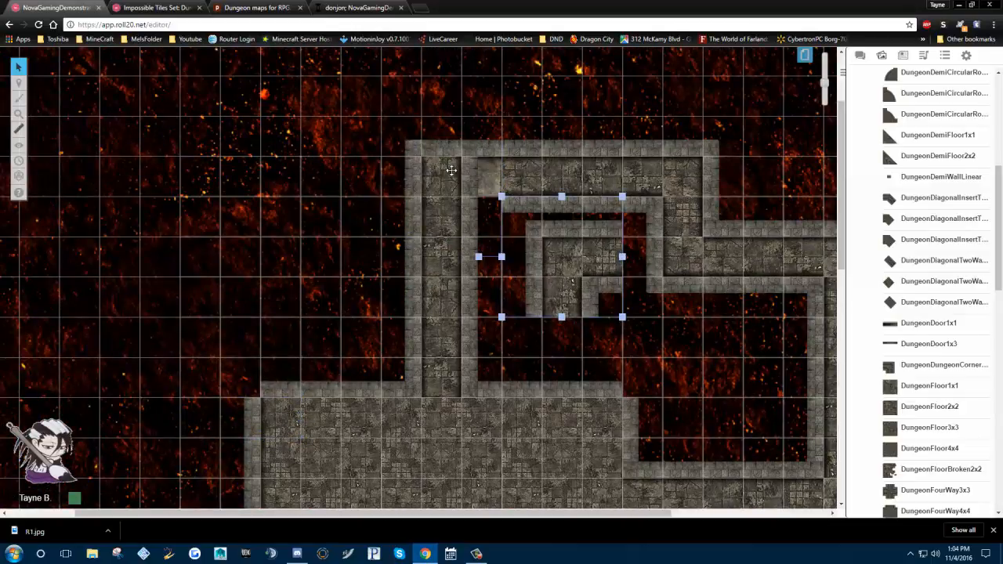
click(416, 149)
right_click(417, 151)
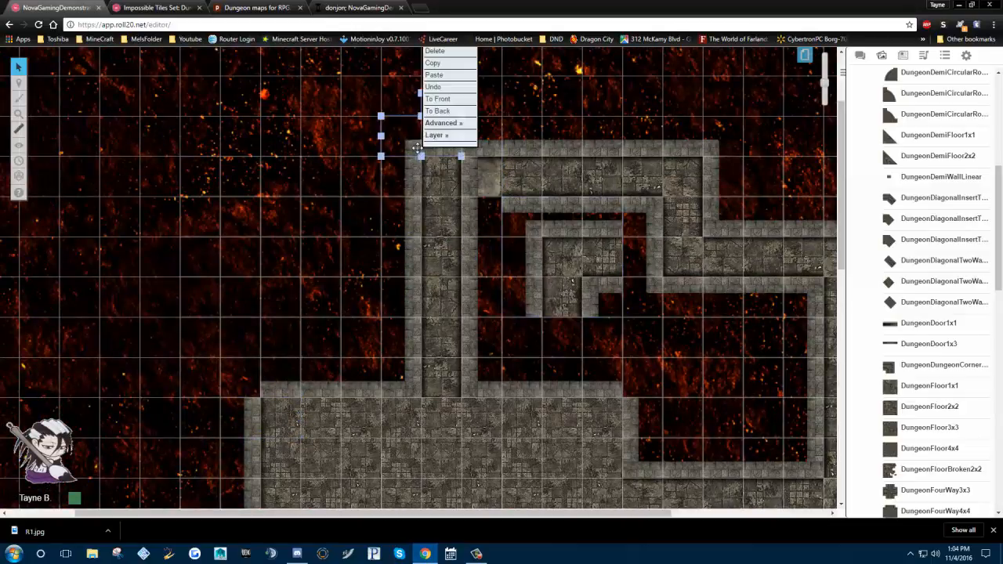
click(447, 68)
right_click(255, 387)
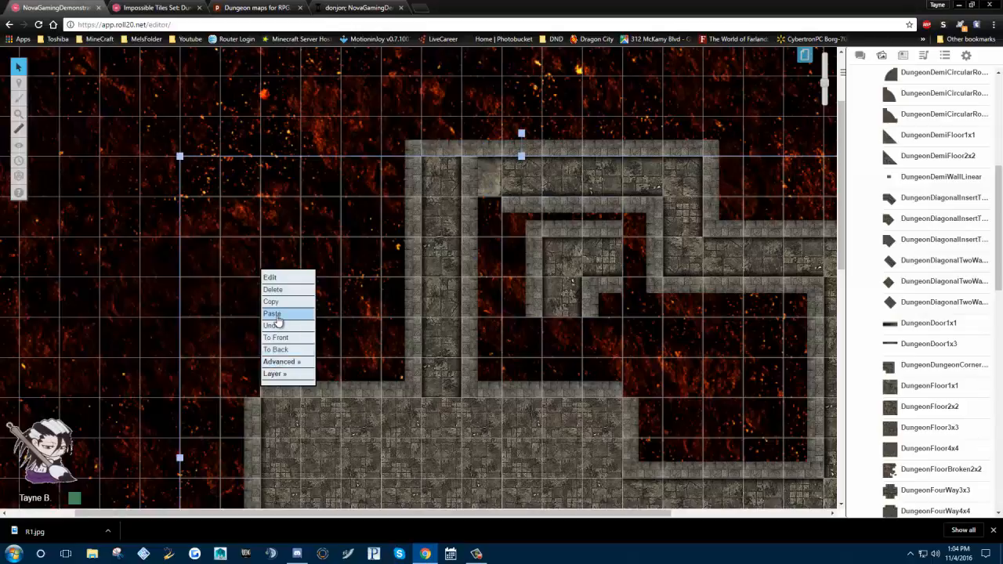
click(276, 317)
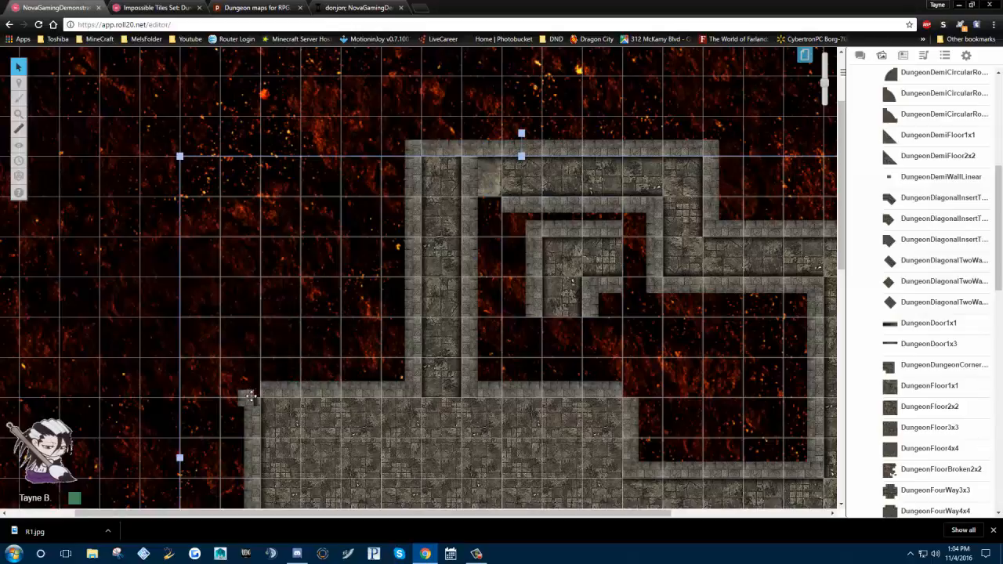
click(588, 279)
drag(588, 279, 469, 195)
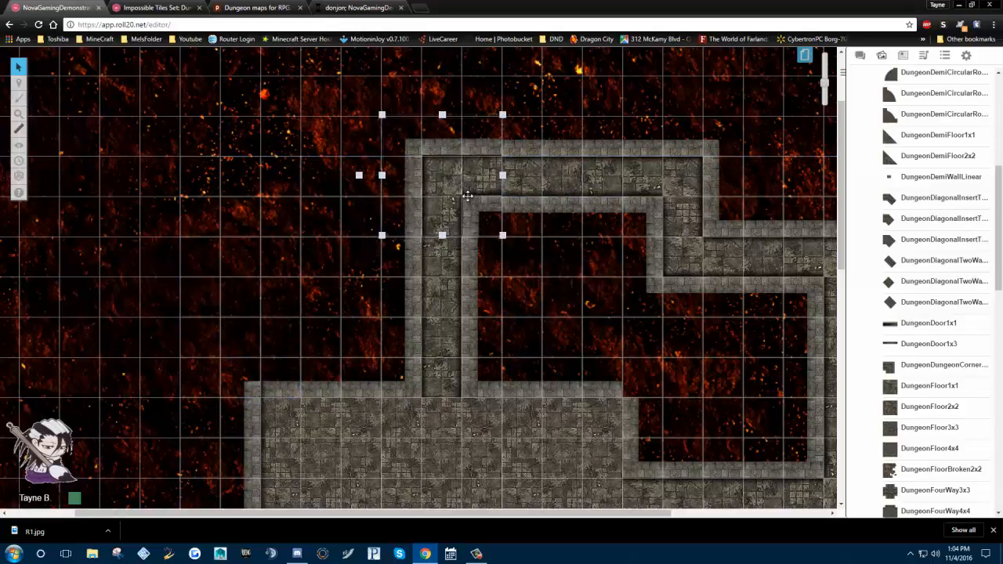
Copy the room's top-left corner tile, paste it at the top-right corner, rotate it 90 degrees clockwise and align it with both walls
scroll(263, 297, down, 3)
click(257, 292)
right_click(258, 293)
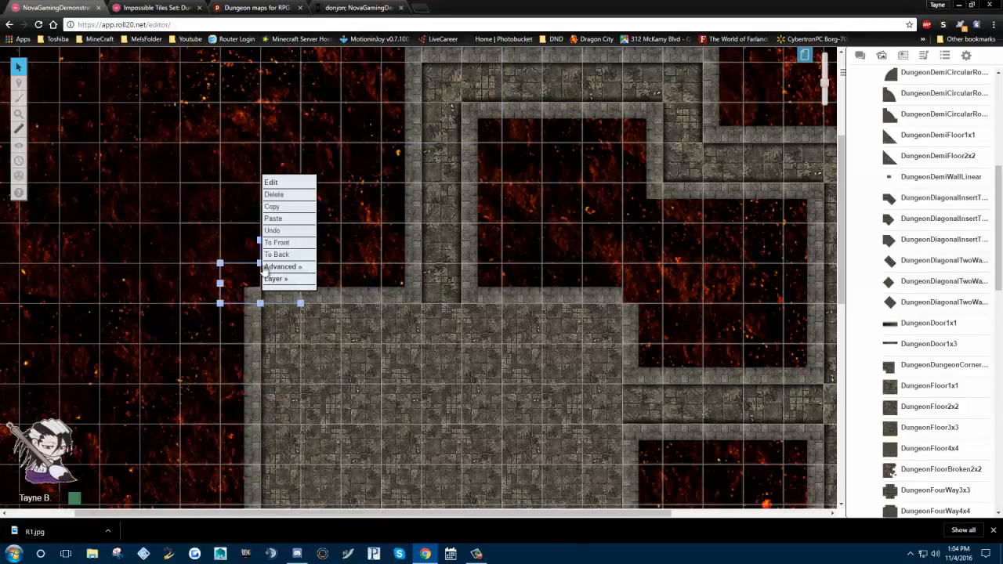
click(279, 210)
right_click(664, 291)
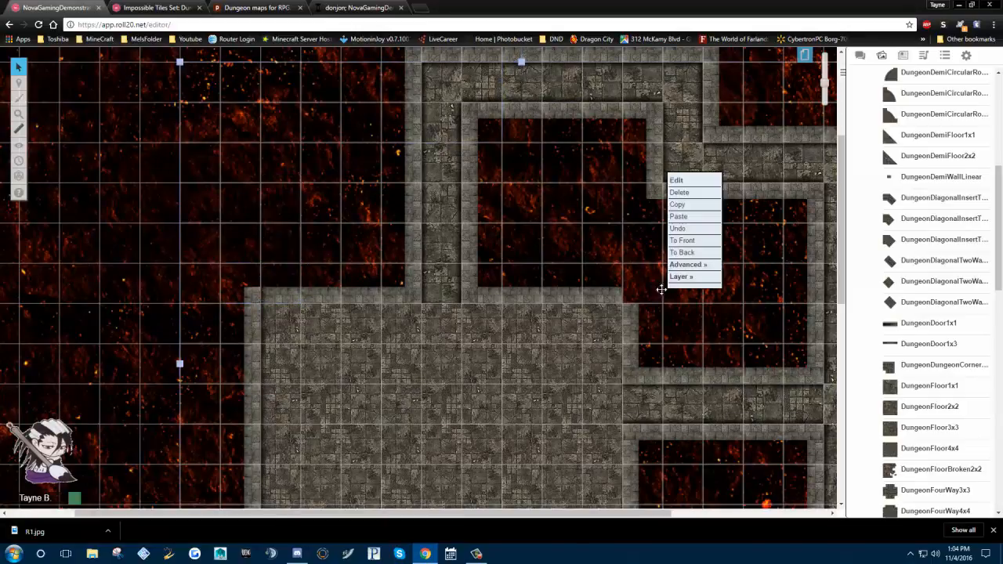
click(689, 226)
drag(645, 297, 624, 294)
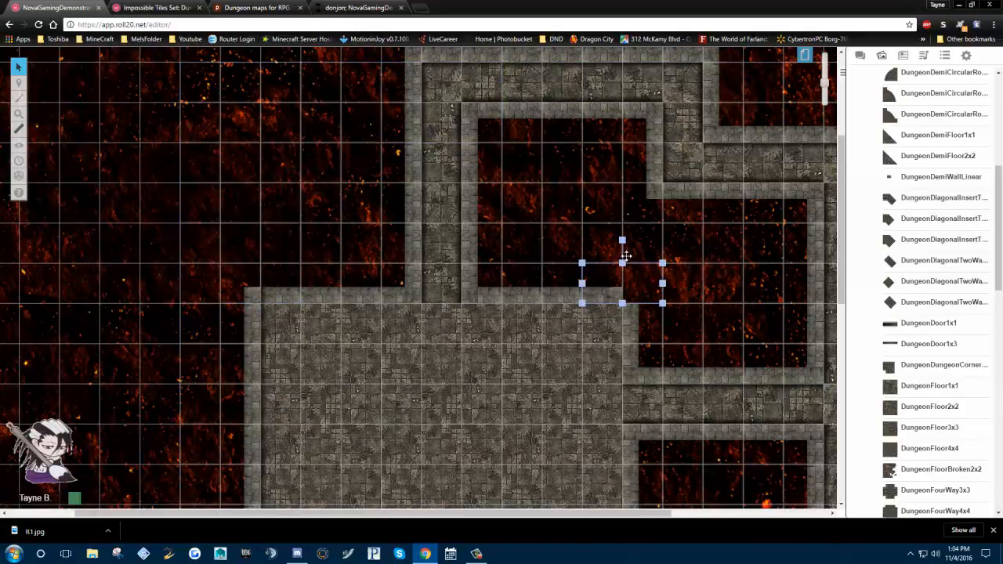
drag(624, 240, 624, 335)
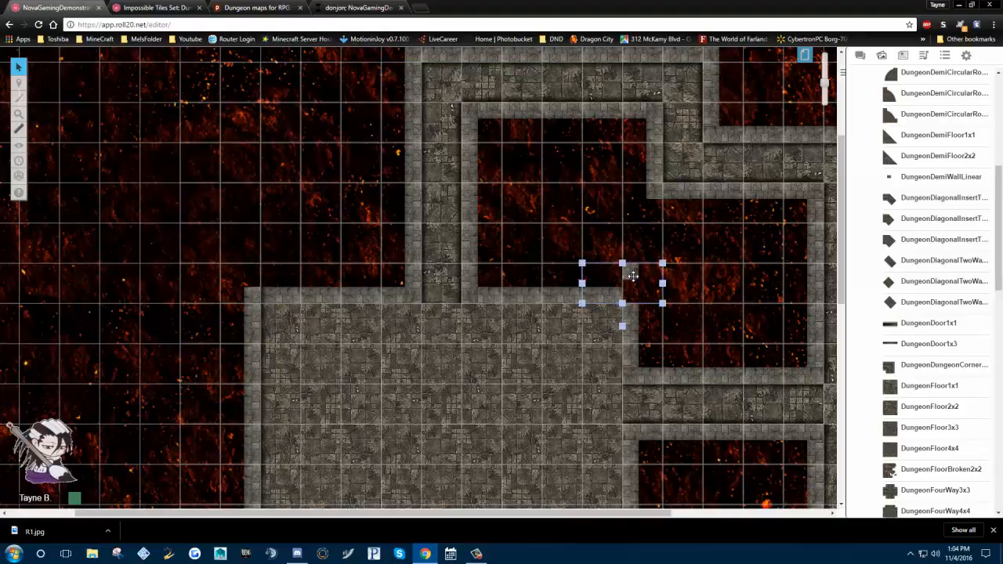
drag(633, 275, 645, 301)
drag(626, 369, 640, 304)
click(629, 309)
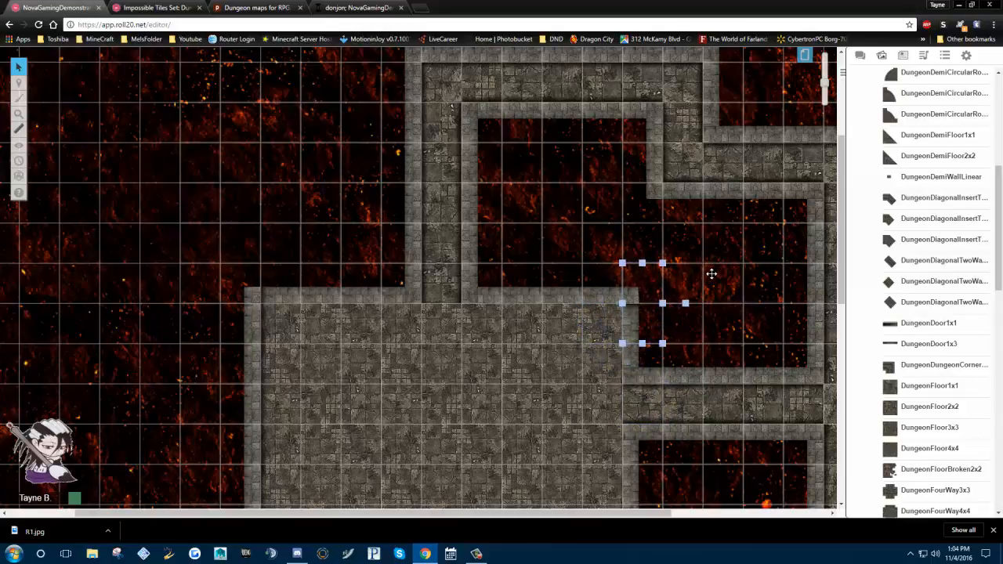
Paste another corner tile at the room's bottom-right corner, rotate it 180 degrees and align it with the adjoining walls
scroll(710, 267, down, 3)
right_click(642, 410)
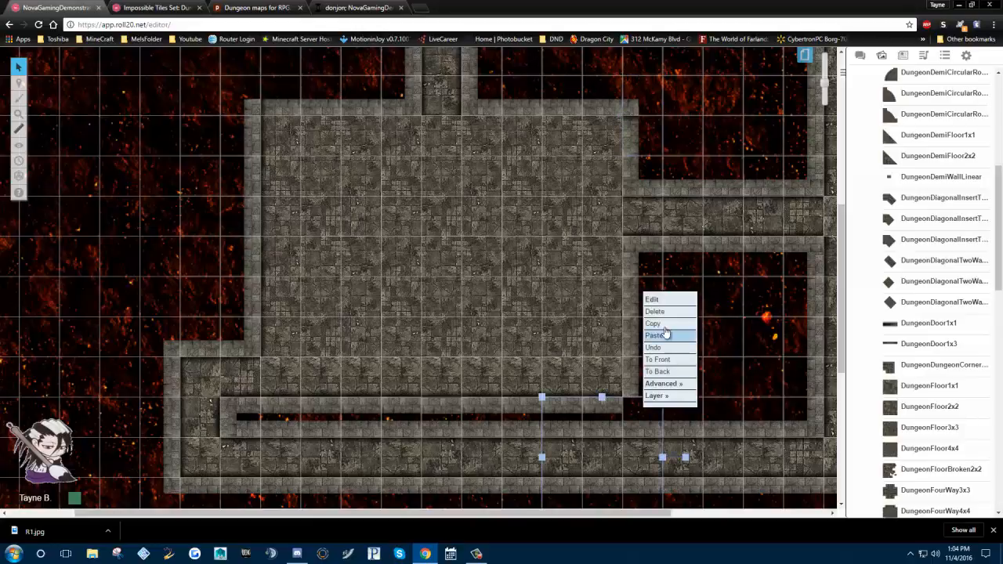
click(661, 370)
click(637, 422)
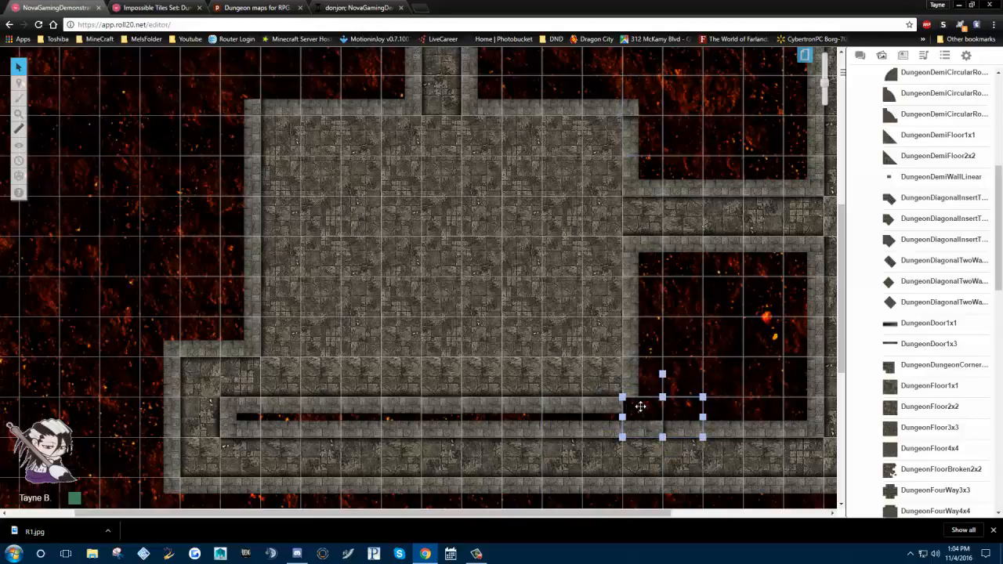
drag(663, 373, 693, 447)
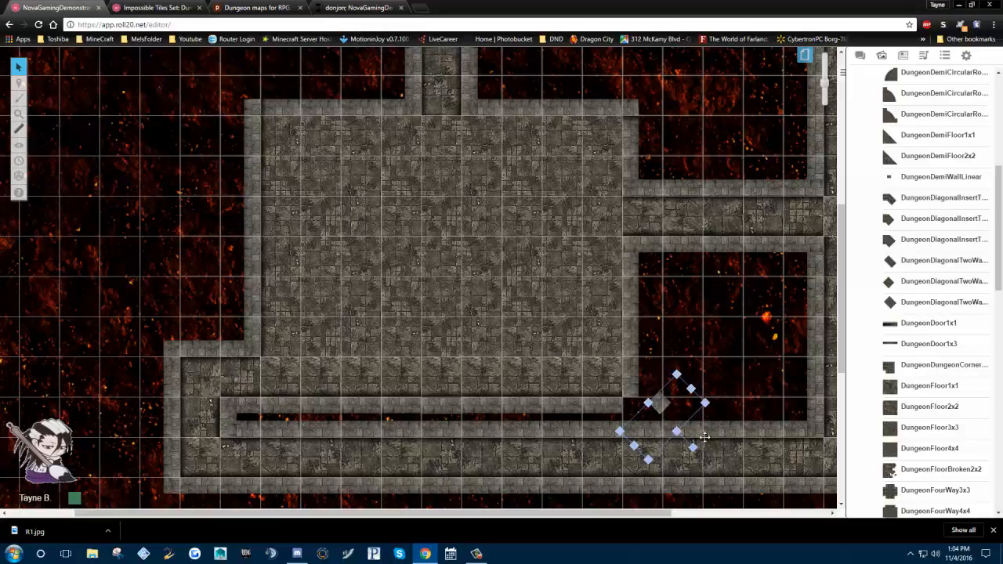
drag(693, 446, 657, 391)
click(631, 389)
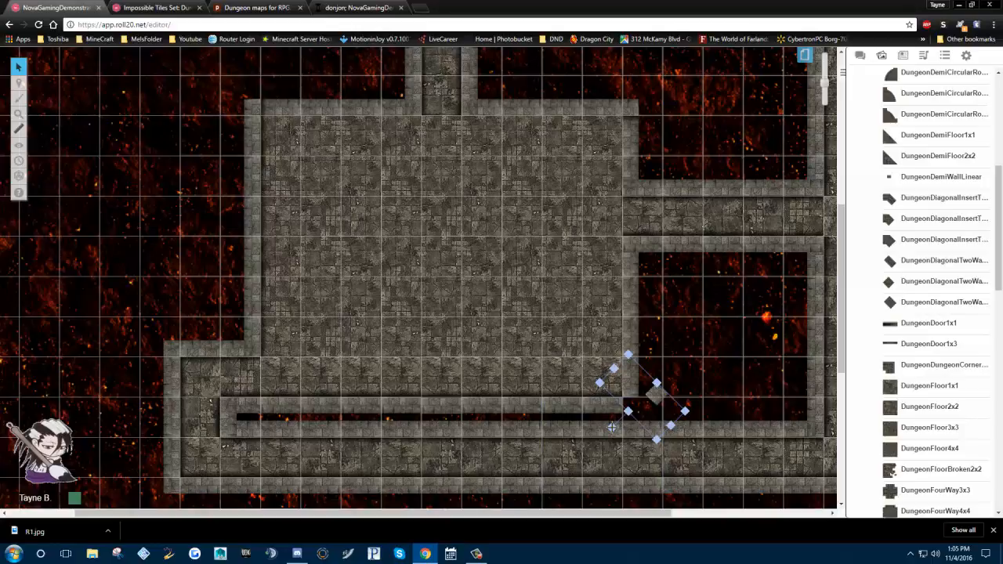
drag(612, 427, 643, 439)
drag(652, 387, 635, 405)
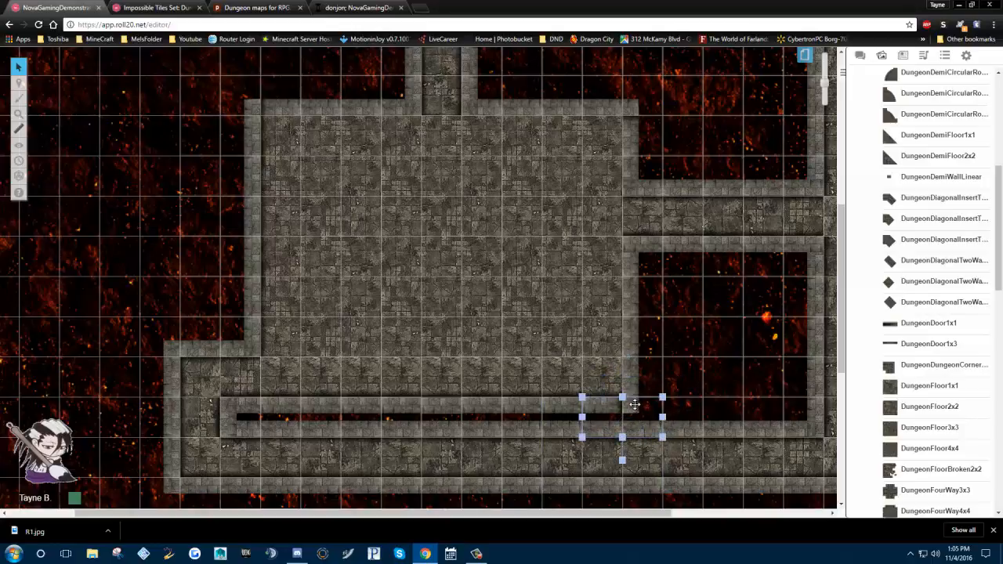
click(692, 358)
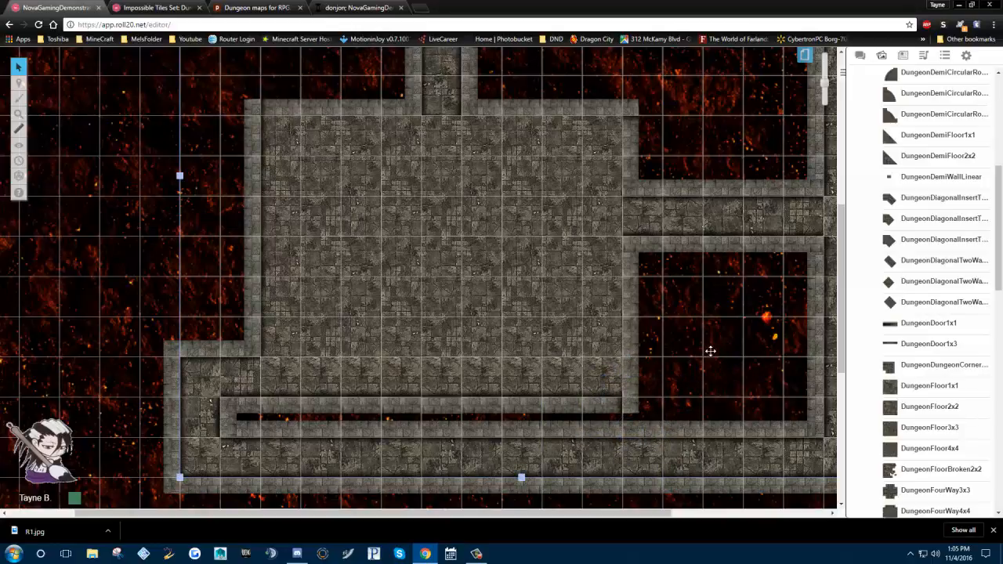
Send the room's bottom-right corner tile to the back, then send the lava background behind it
click(635, 407)
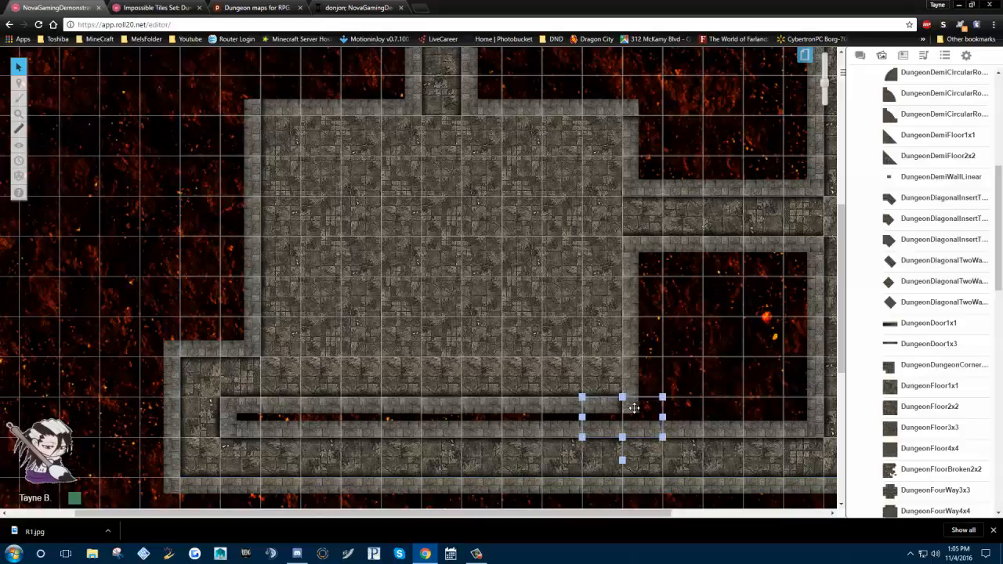
right_click(635, 408)
click(663, 372)
click(685, 348)
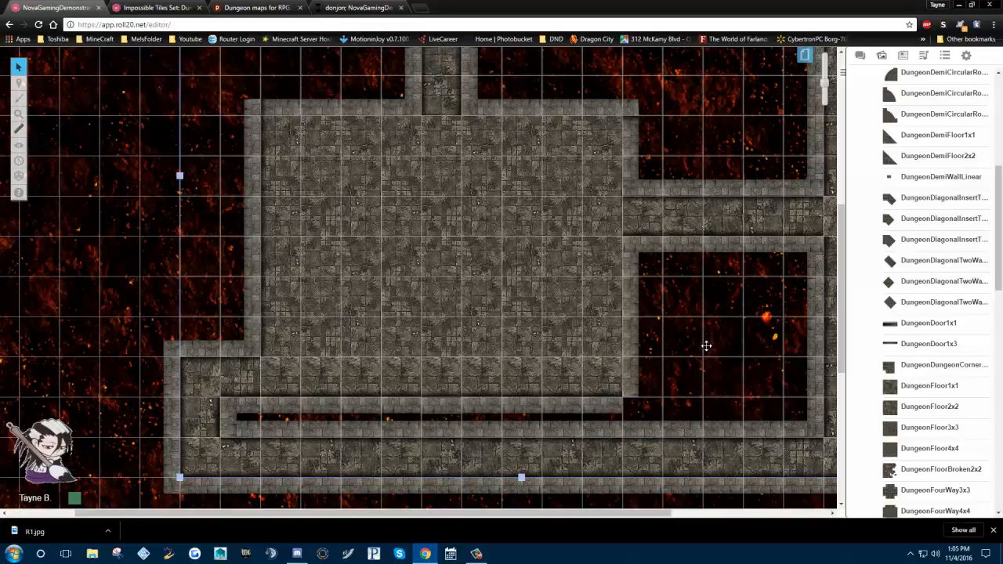
right_click(40, 251)
click(65, 216)
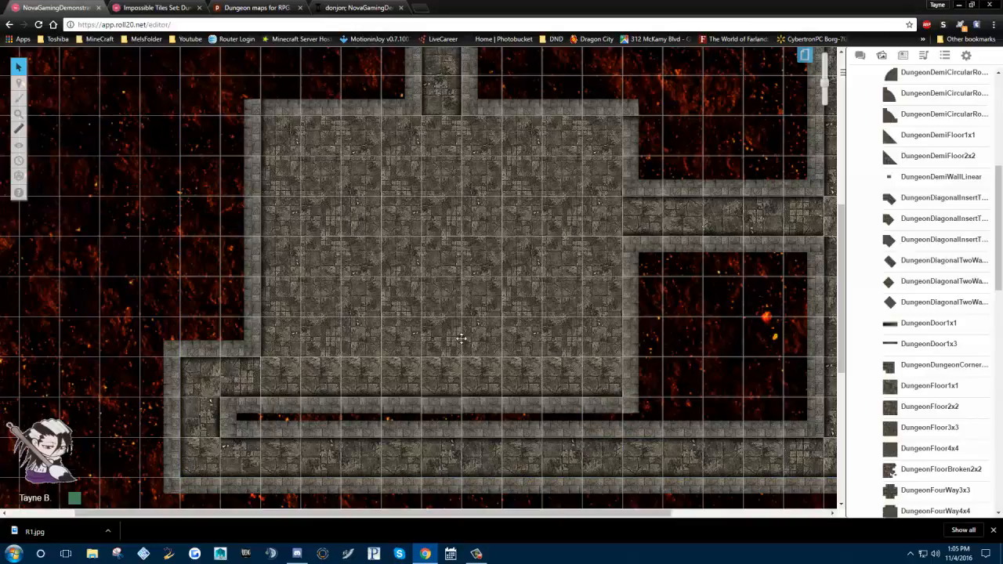
Send the room's top-left corner tile to the back, then send the lava background behind it
click(254, 107)
right_click(257, 108)
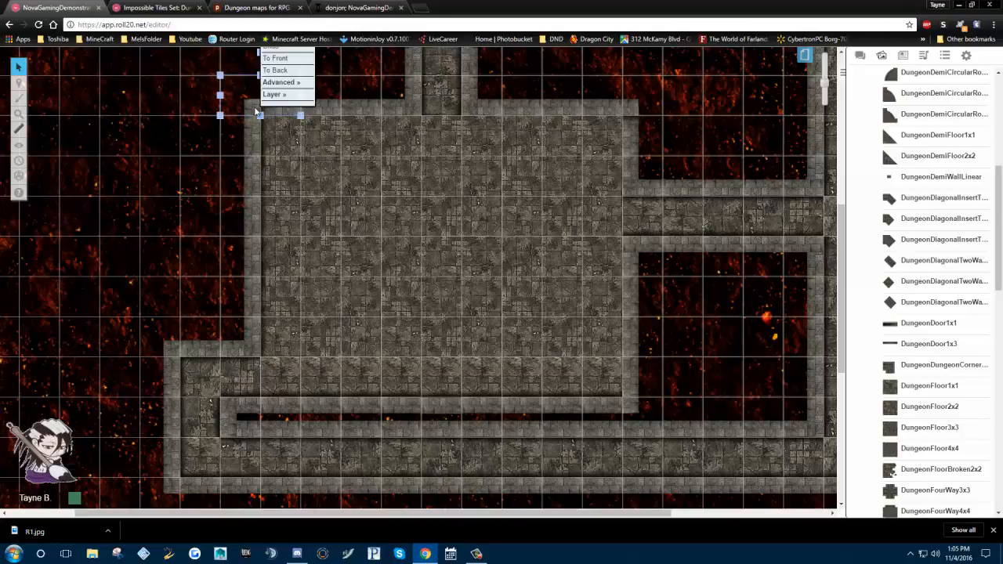
click(288, 71)
click(121, 186)
right_click(120, 186)
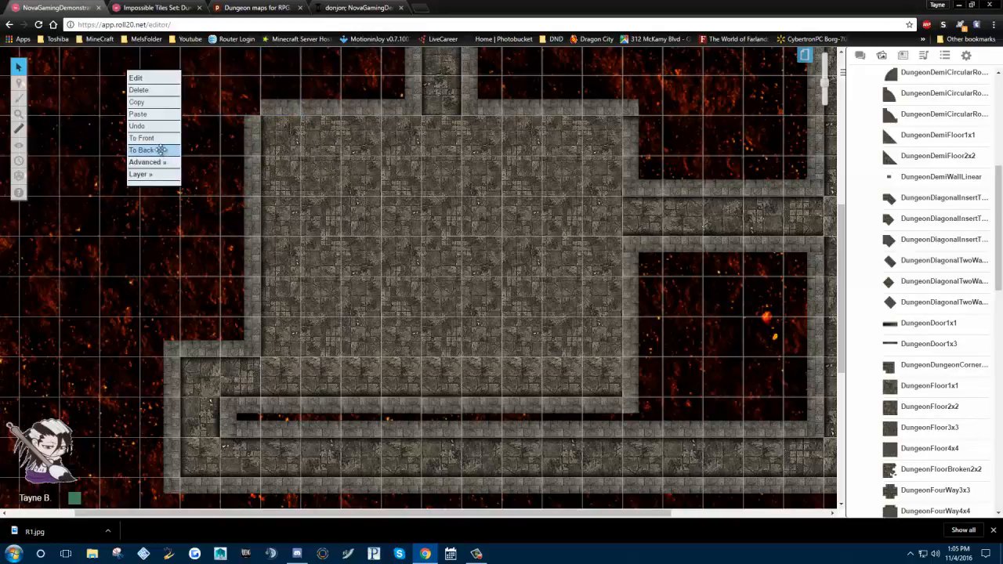
click(161, 150)
Send the room's top-right corner tile to the back, then send the lava background behind it
click(639, 106)
right_click(636, 105)
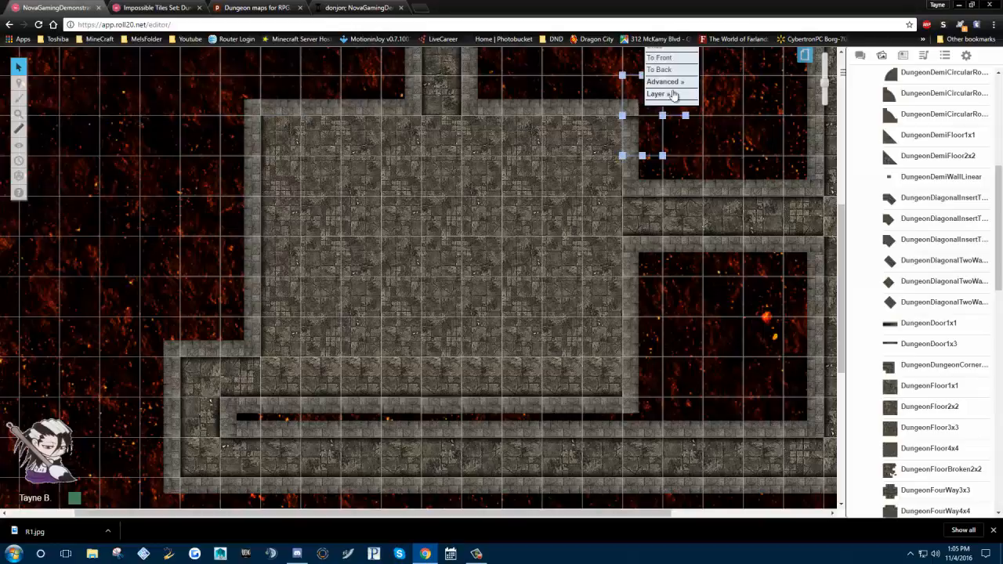
click(663, 69)
click(70, 136)
right_click(79, 135)
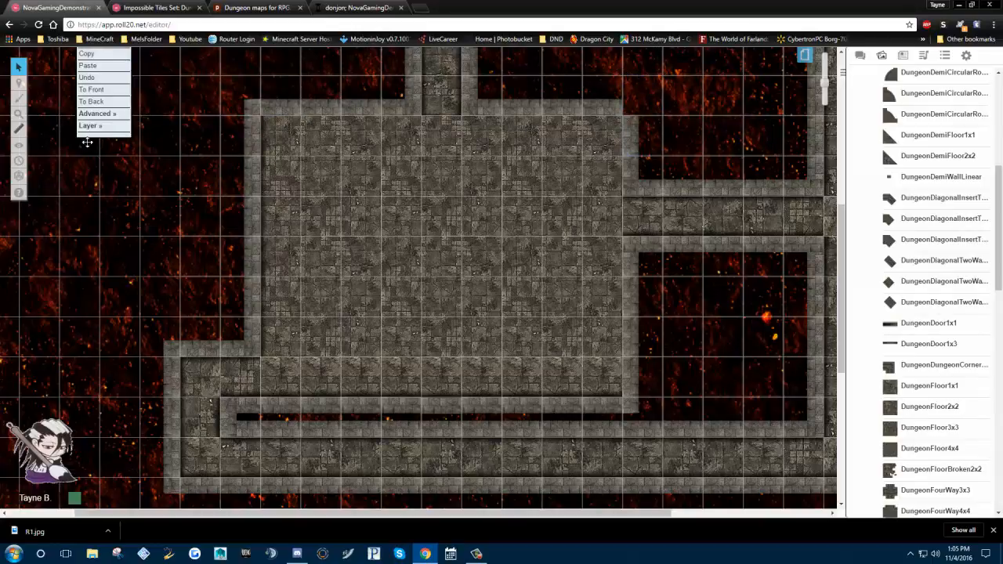
click(103, 100)
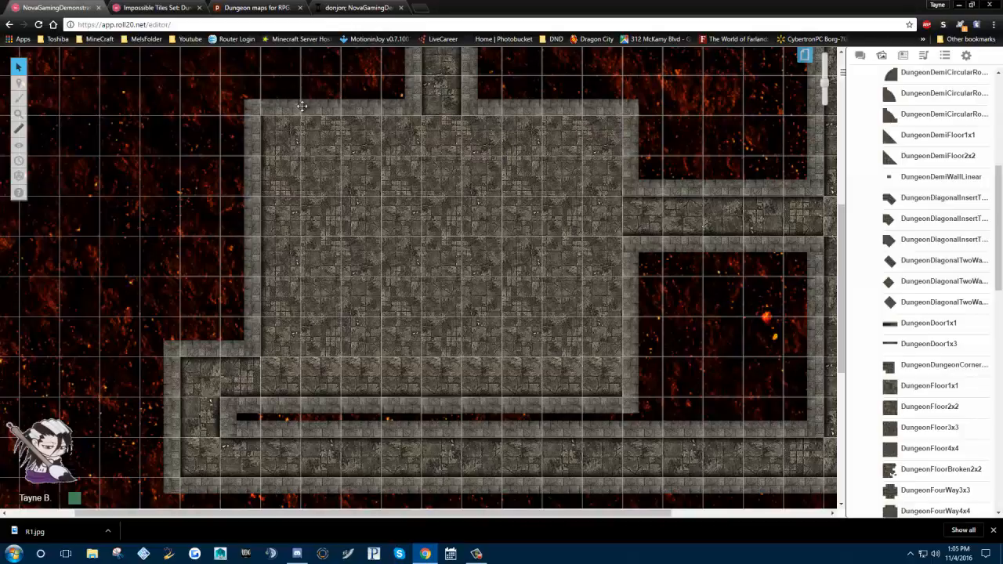
Bring the first three wall tiles at the left end of the room's top wall to the front
click(278, 135)
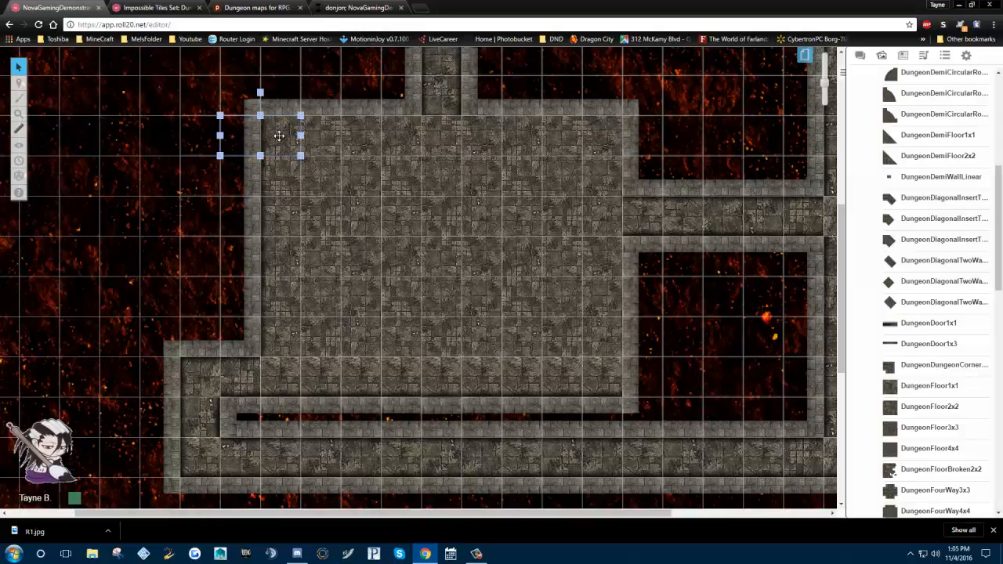
click(141, 268)
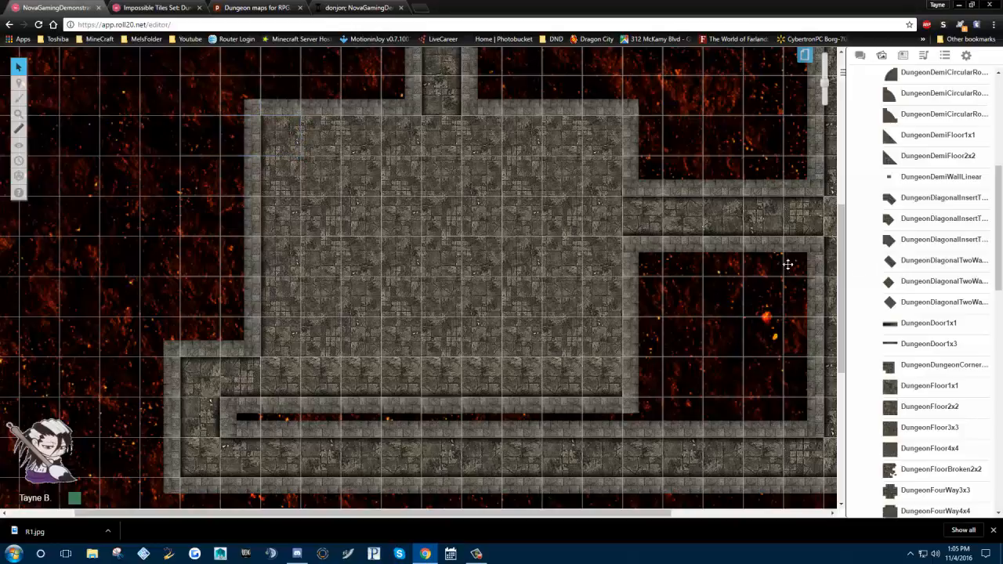
click(289, 97)
right_click(290, 98)
click(324, 52)
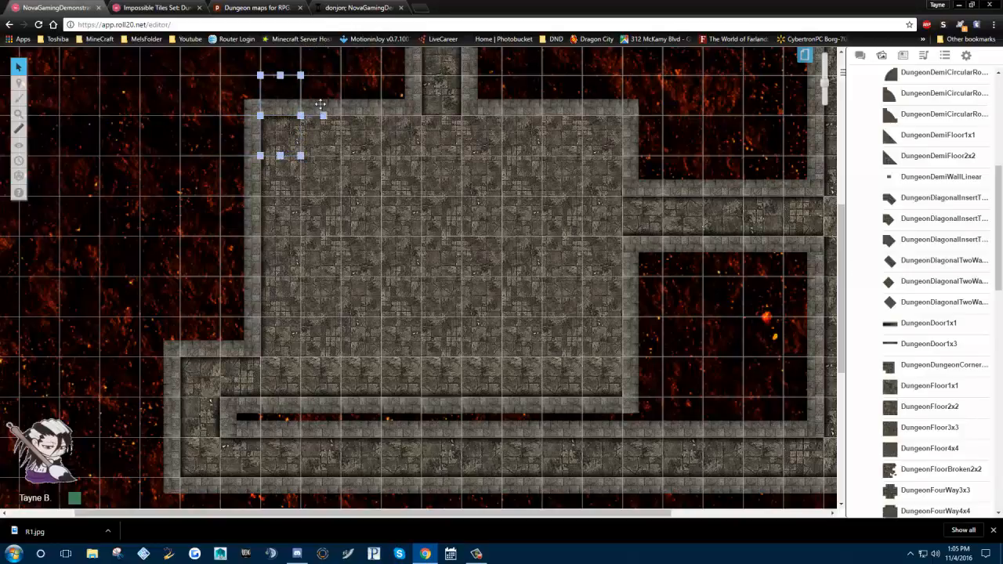
key(Right)
right_click(328, 96)
click(344, 53)
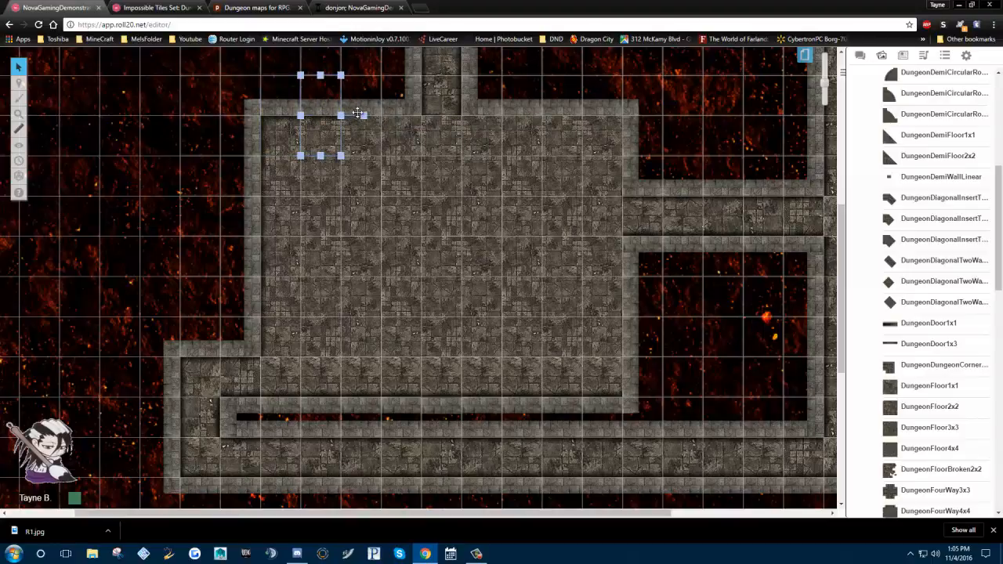
click(363, 102)
right_click(364, 102)
click(373, 67)
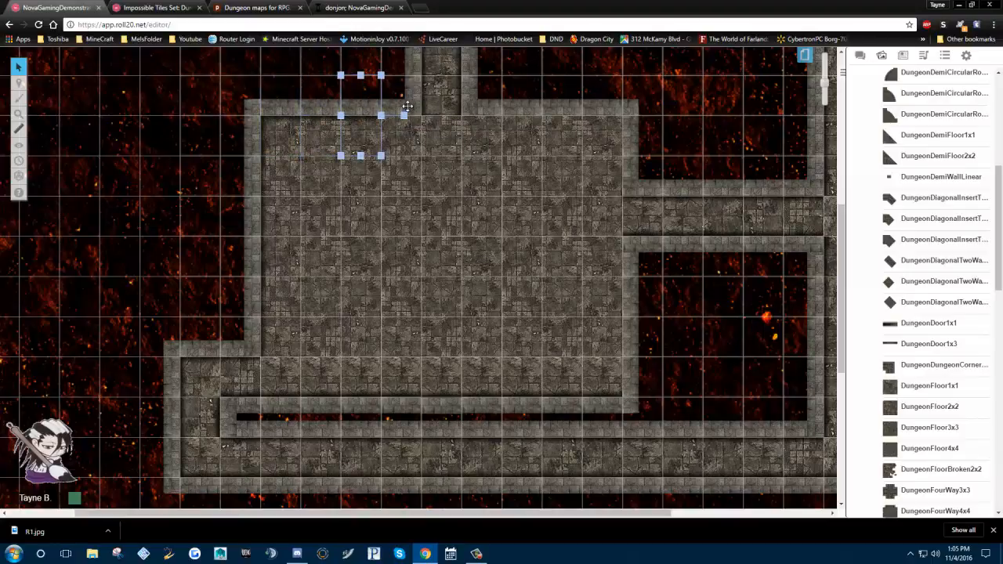
Shift the top corridor tile two squares right and bring the wall tile left of the opening to the front
click(403, 110)
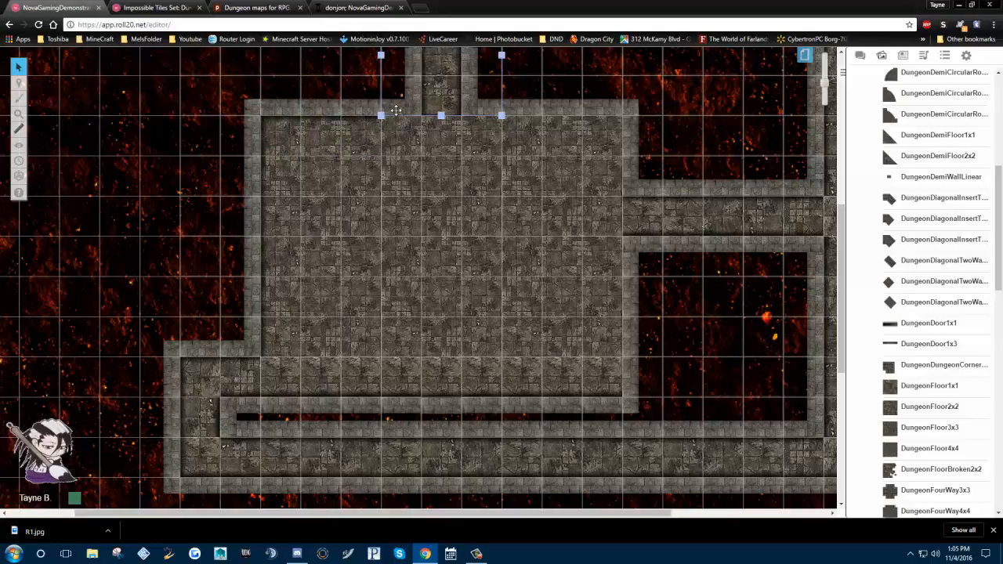
right_click(397, 111)
click(415, 66)
drag(439, 83, 520, 83)
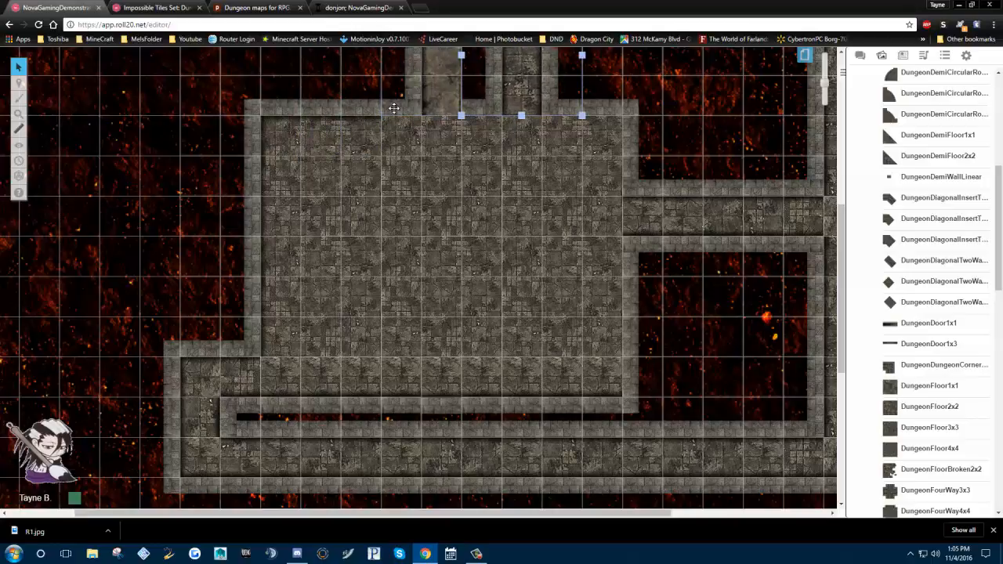
click(401, 111)
right_click(401, 110)
click(421, 73)
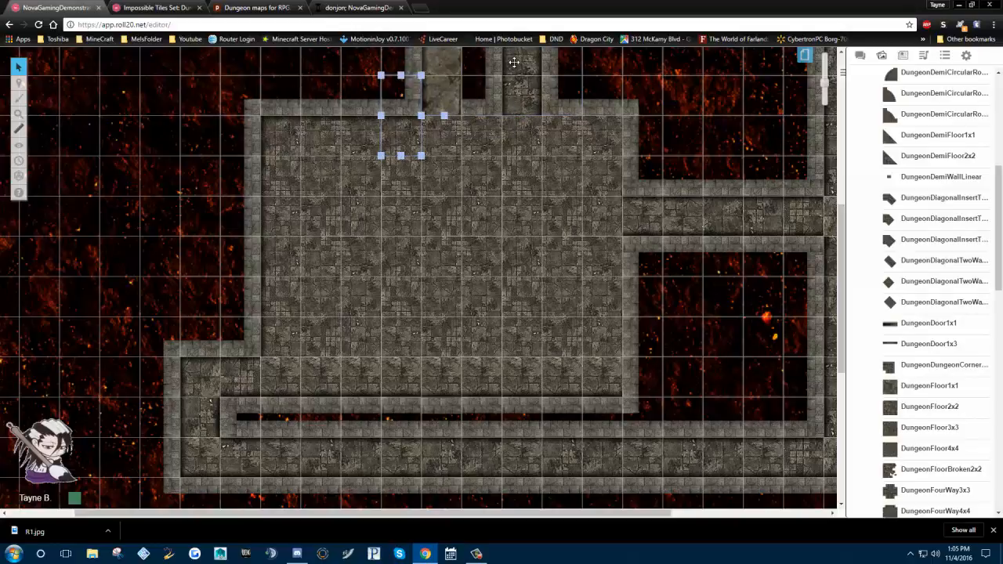
Shift the top corridor tile left to bring the wall tile right of the opening to the front, then return the corridor tile to the opening
click(522, 75)
drag(522, 75, 361, 75)
click(479, 108)
right_click(479, 107)
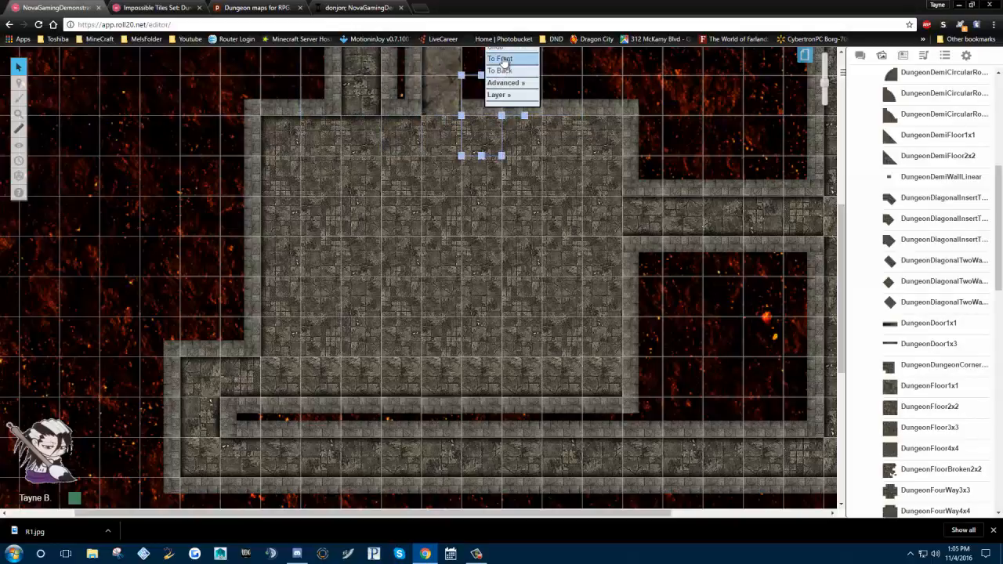
click(500, 70)
click(331, 83)
drag(363, 88, 444, 88)
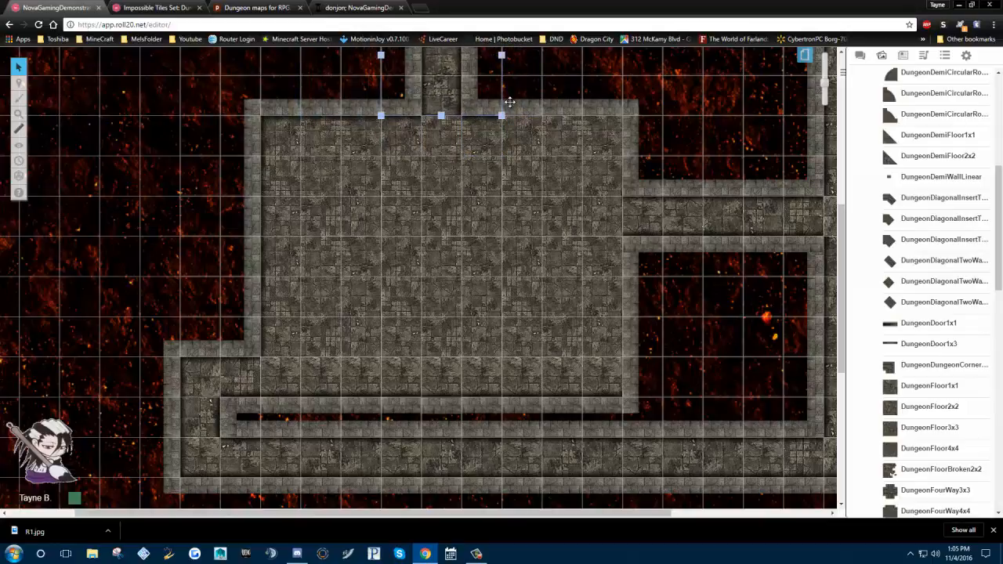
Bring the last three tiles of the room's top wall and the uppermost tile of its right wall to the front
click(513, 102)
right_click(522, 102)
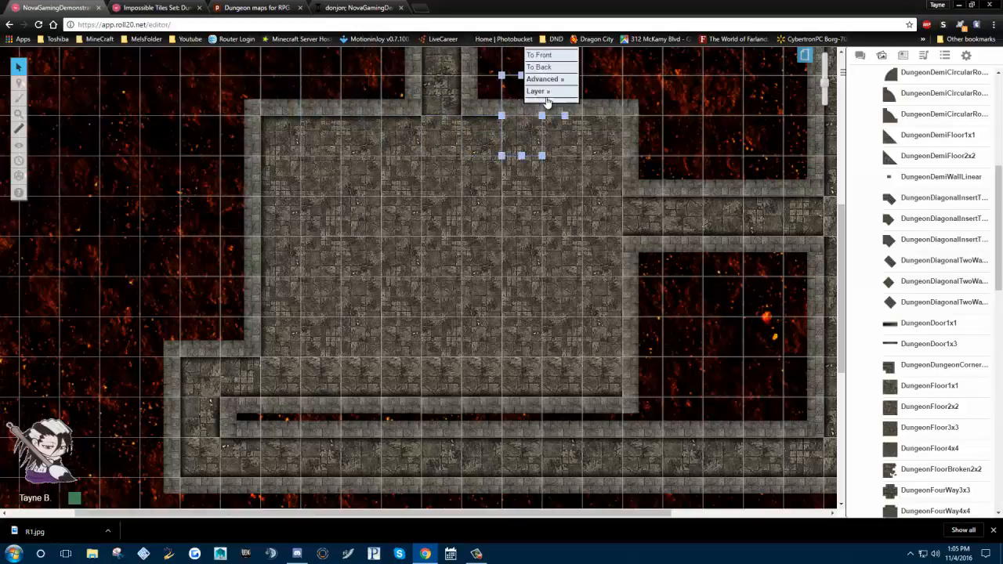
click(551, 55)
drag(522, 106, 603, 100)
right_click(563, 103)
click(581, 62)
right_click(604, 100)
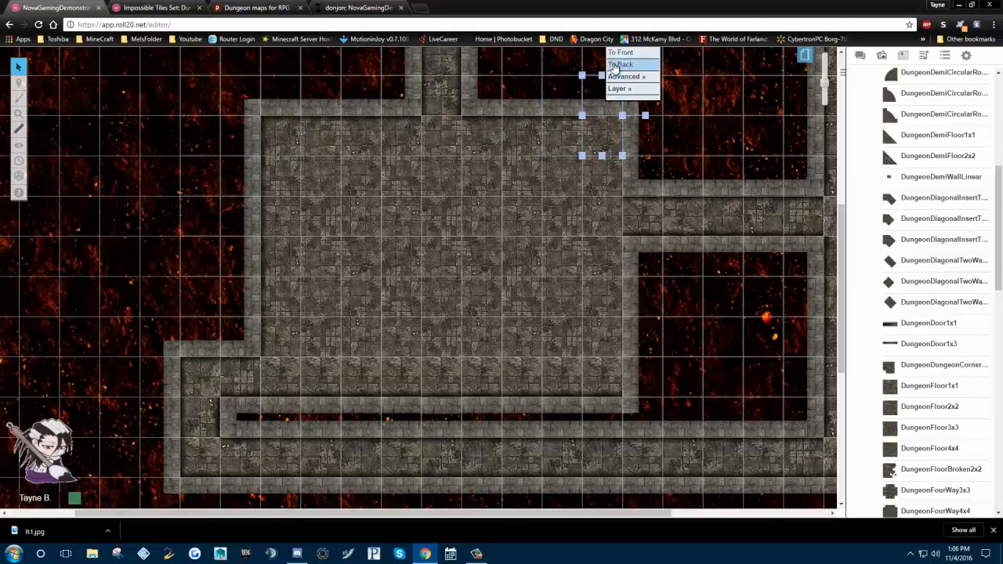
click(614, 67)
right_click(635, 139)
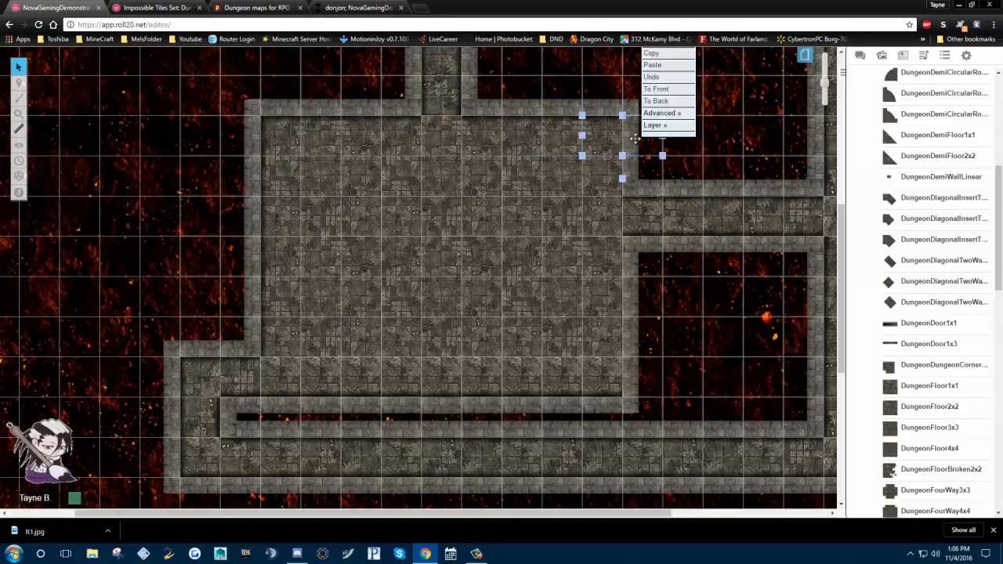
click(664, 100)
Shift the side corridor's upper junction tile one square right to bring the room wall tile beneath it to the front, then return it
click(631, 180)
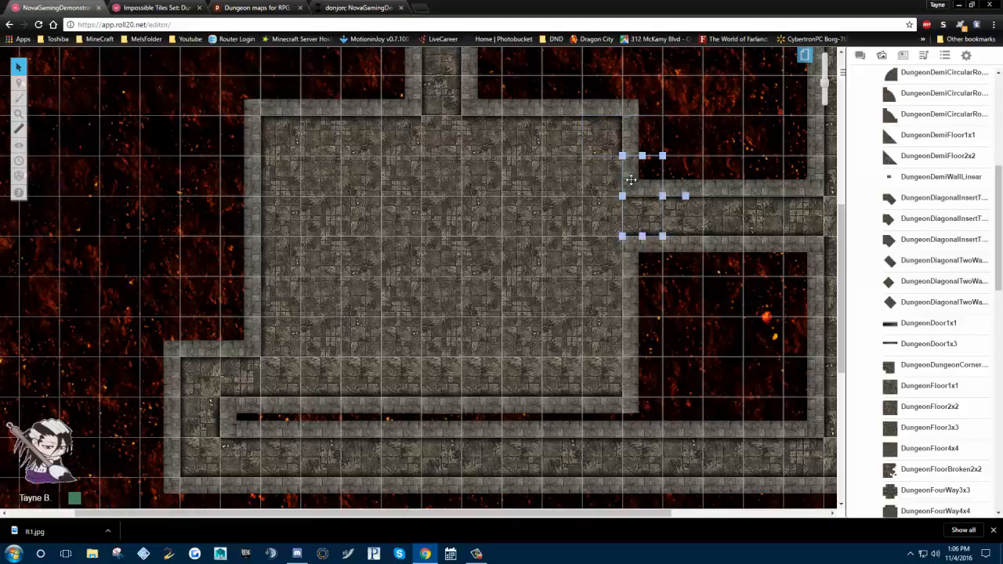
right_click(631, 181)
click(654, 130)
key(Right)
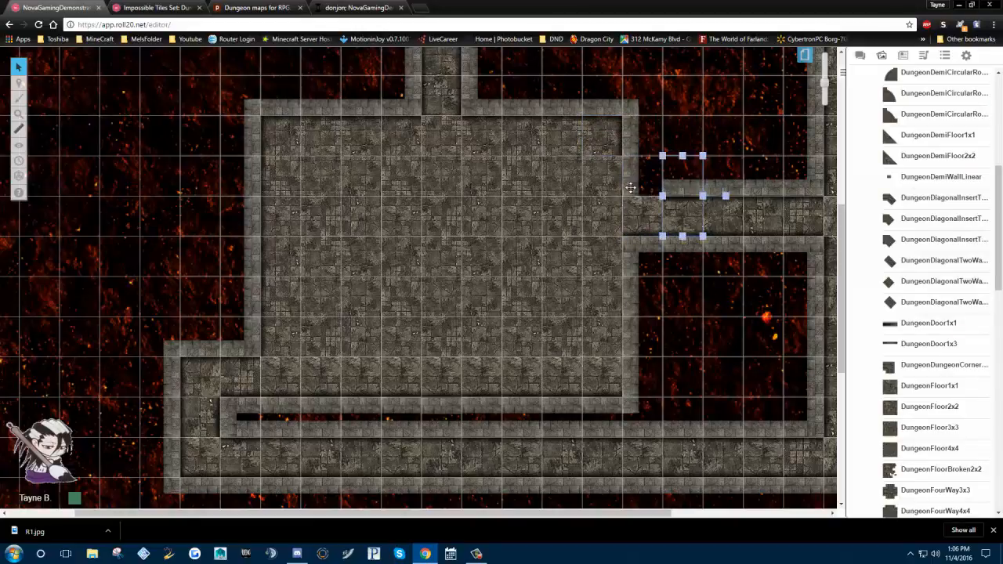
click(635, 177)
right_click(637, 181)
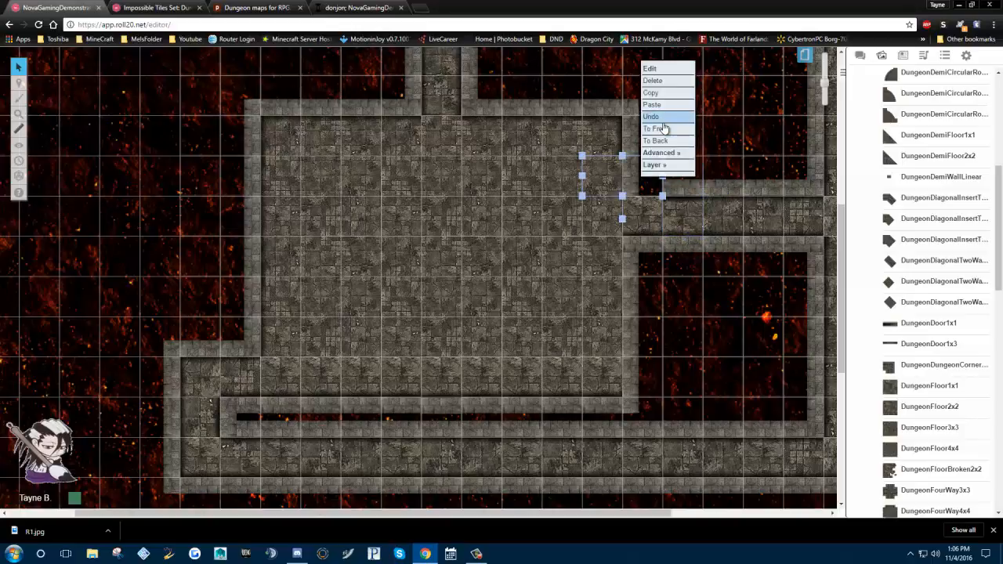
click(673, 166)
drag(682, 190, 639, 188)
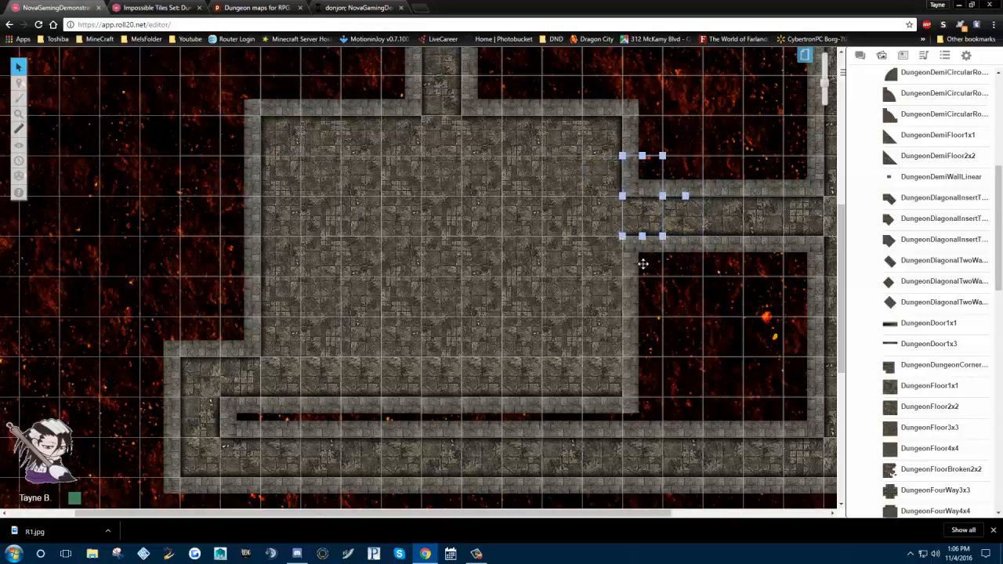
Shift the side corridor's lower junction tile aside to bring the room wall tile beneath it to the front, then return it
key(Down)
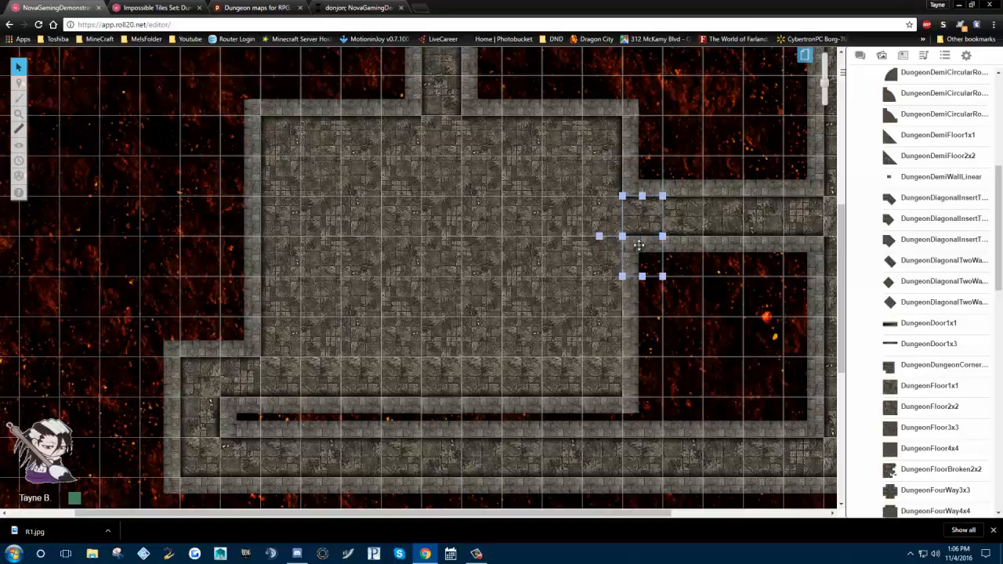
key(Right)
click(633, 264)
right_click(637, 267)
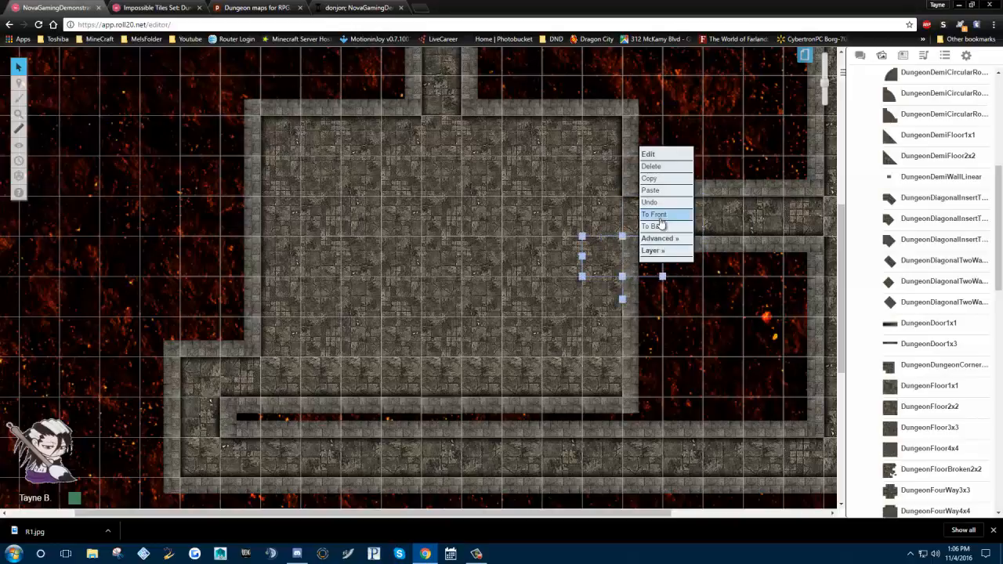
click(668, 219)
drag(678, 248, 640, 244)
Bring the three remaining right wall tiles below the side corridor to the front
click(625, 295)
right_click(626, 294)
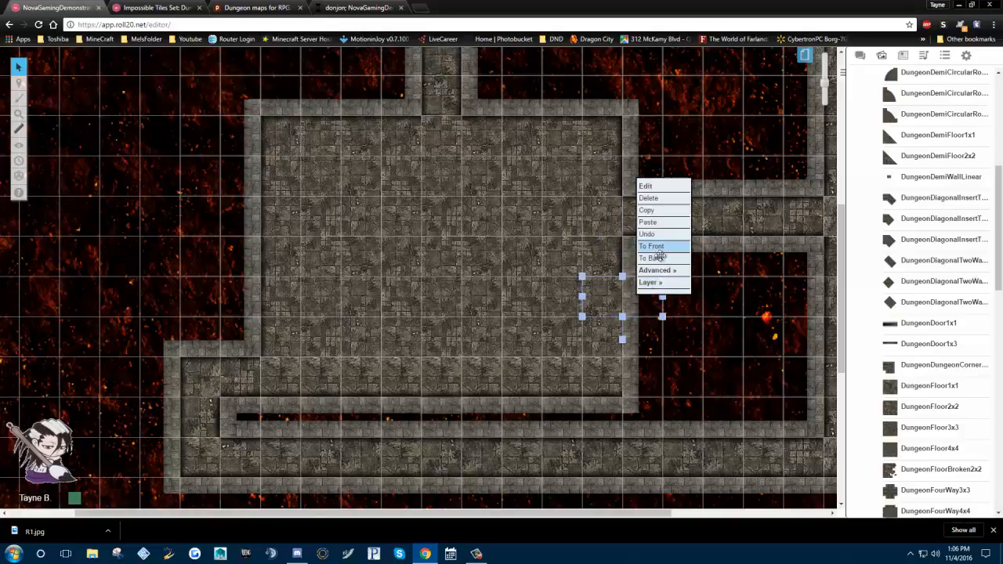
click(661, 254)
click(638, 344)
right_click(641, 343)
click(662, 293)
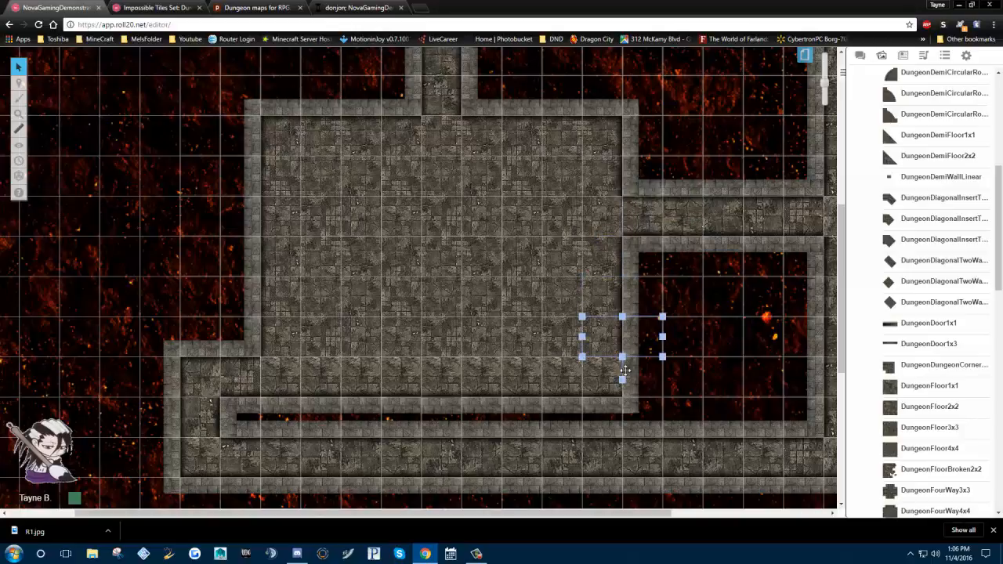
click(626, 377)
right_click(626, 377)
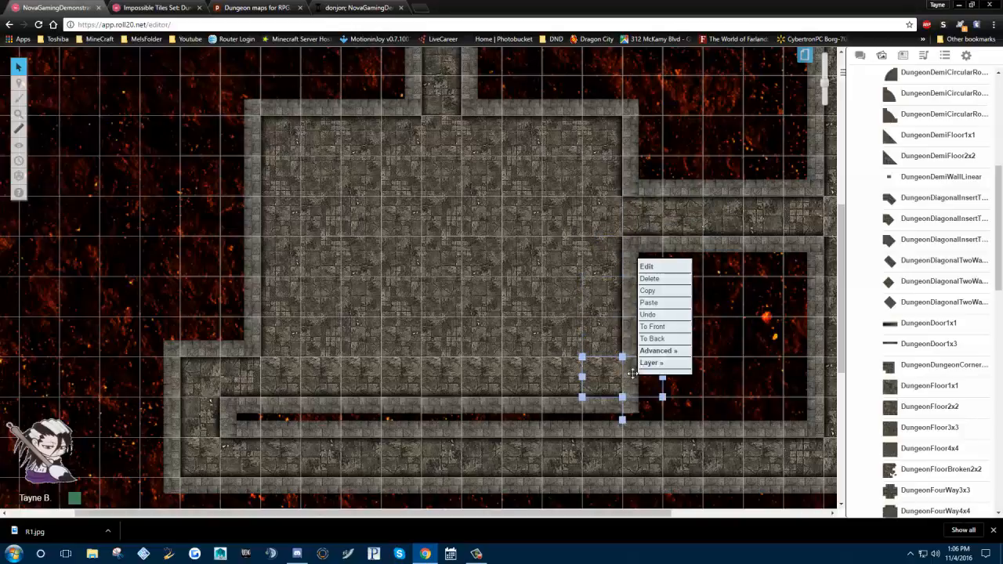
click(660, 328)
click(743, 302)
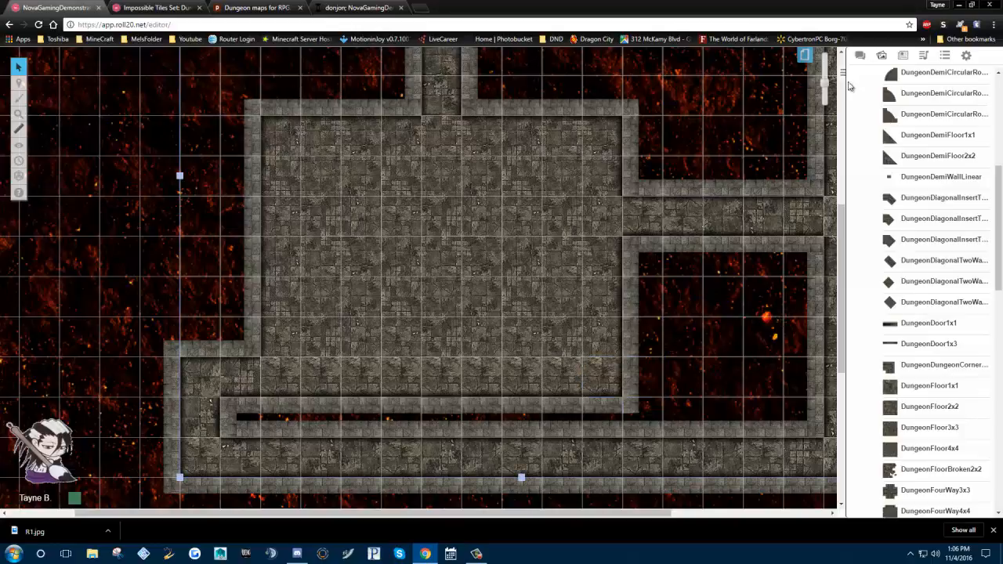
Place the soifon.png and retsu.png tokens from the personal library in the large room, one above the other, each one grid square in size
drag(825, 84, 824, 93)
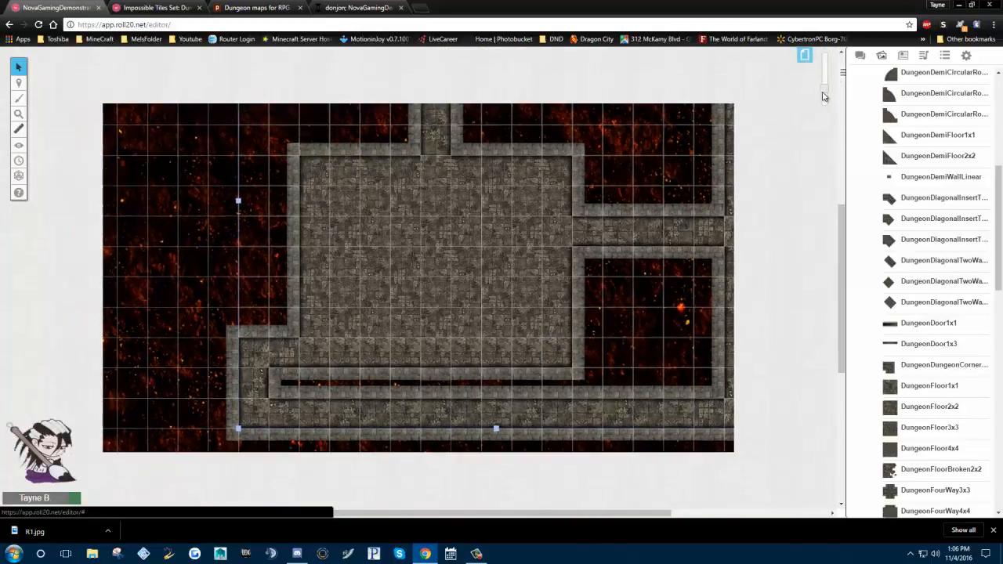
scroll(561, 148, up, 5)
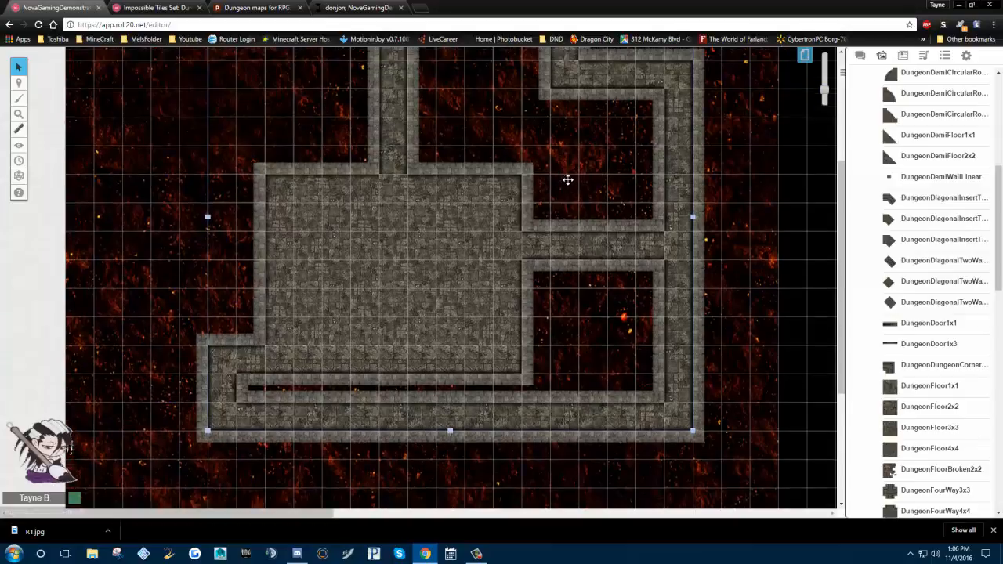
scroll(572, 255, down, 3)
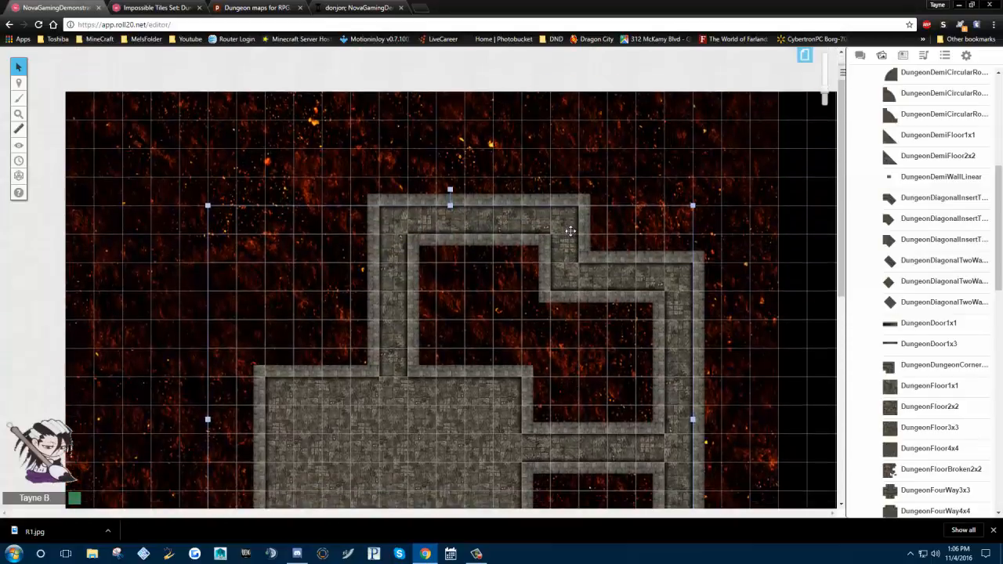
scroll(575, 188, down, 1)
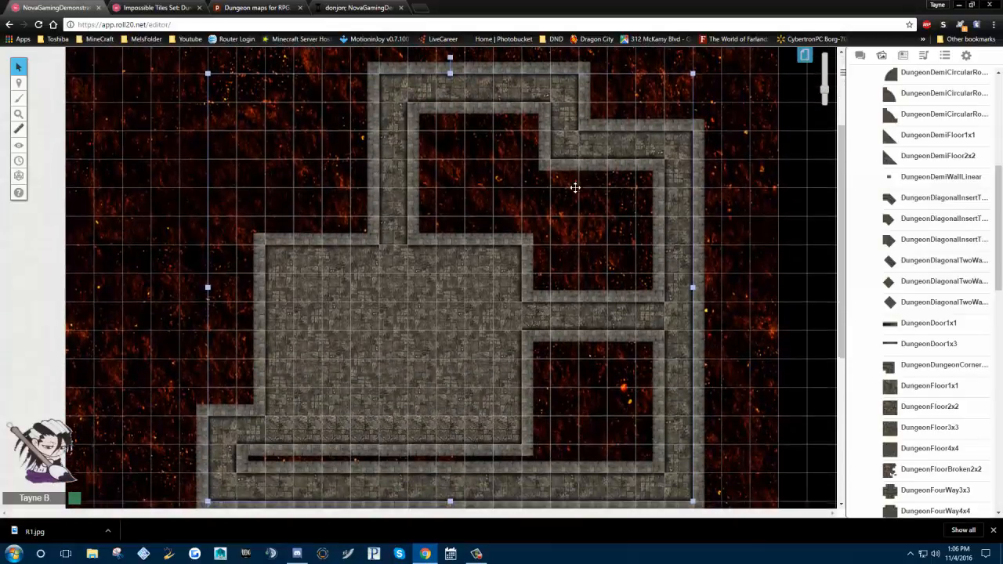
drag(826, 90, 825, 94)
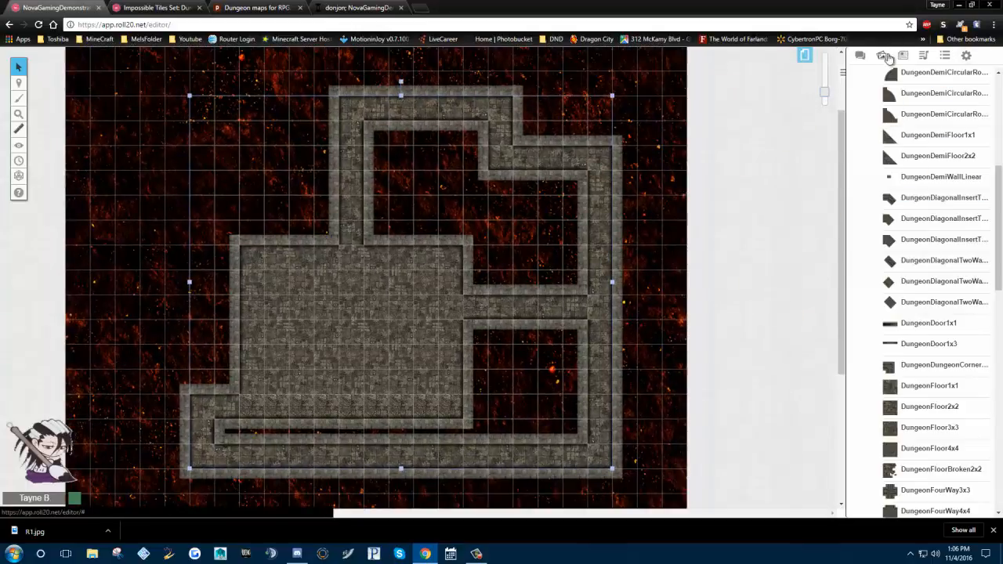
scroll(923, 168, up, 5)
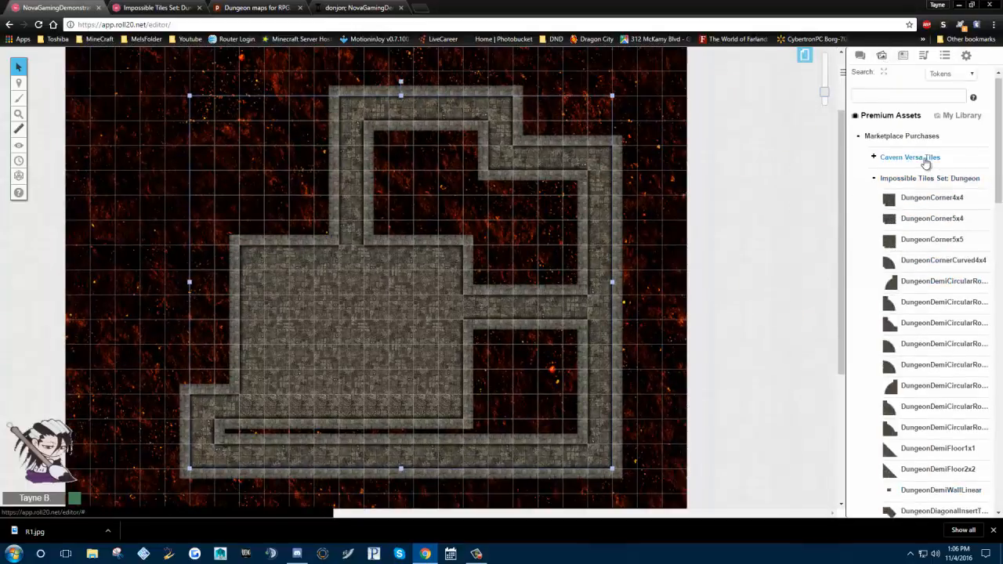
click(958, 123)
mouse_move(881, 202)
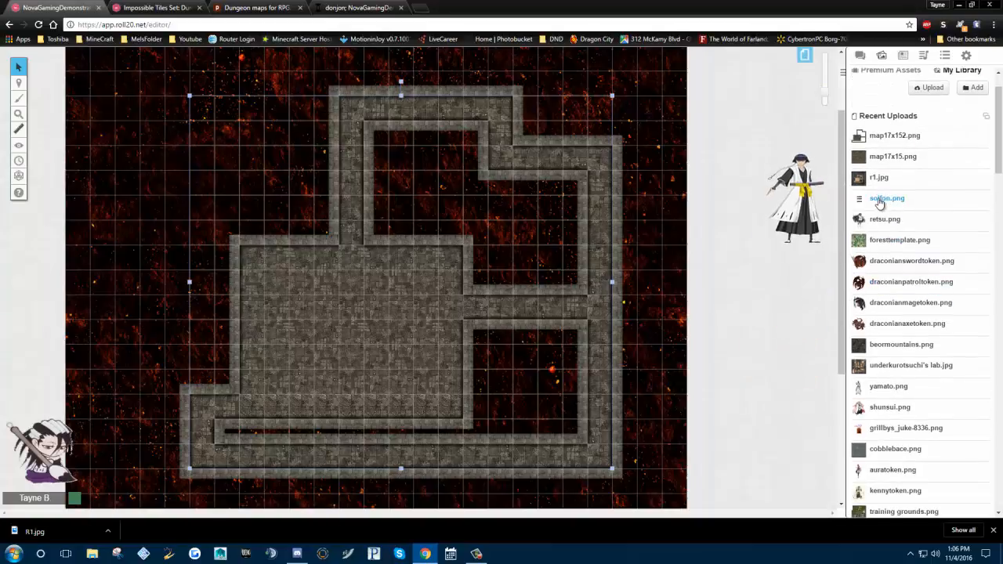
drag(878, 202, 304, 330)
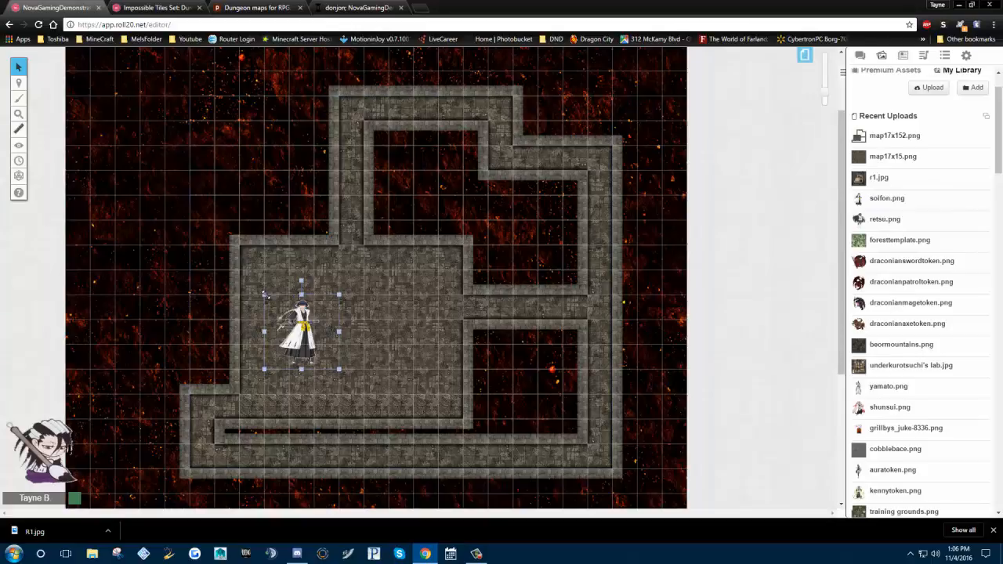
mouse_move(265, 295)
mouse_down()
mouse_move(315, 345)
mouse_move(286, 274)
mouse_move(276, 279)
mouse_up()
drag(884, 219, 276, 307)
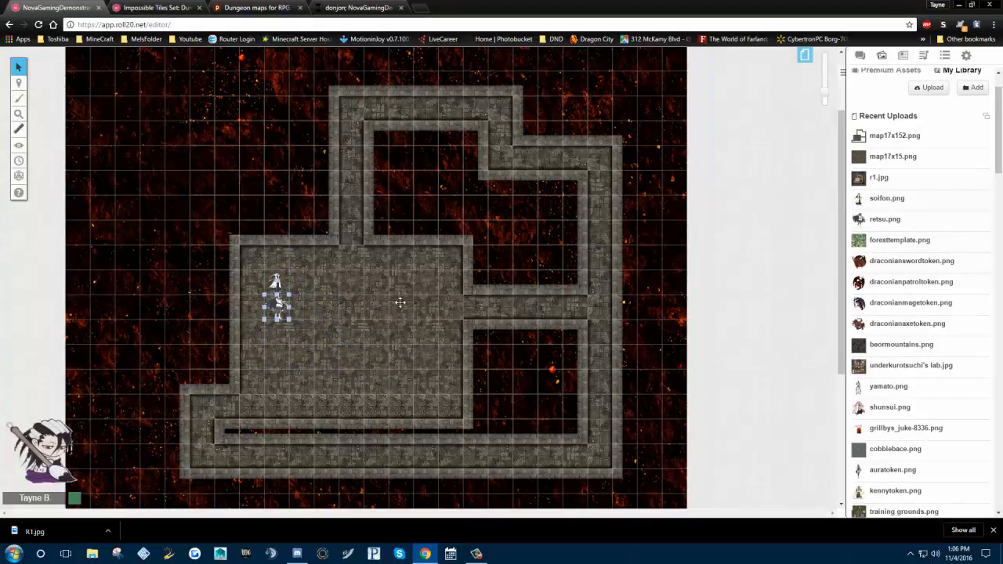
Move both character tokens to the Objects & Tokens layer and make that layer active
drag(826, 92, 826, 67)
drag(376, 368, 653, 223)
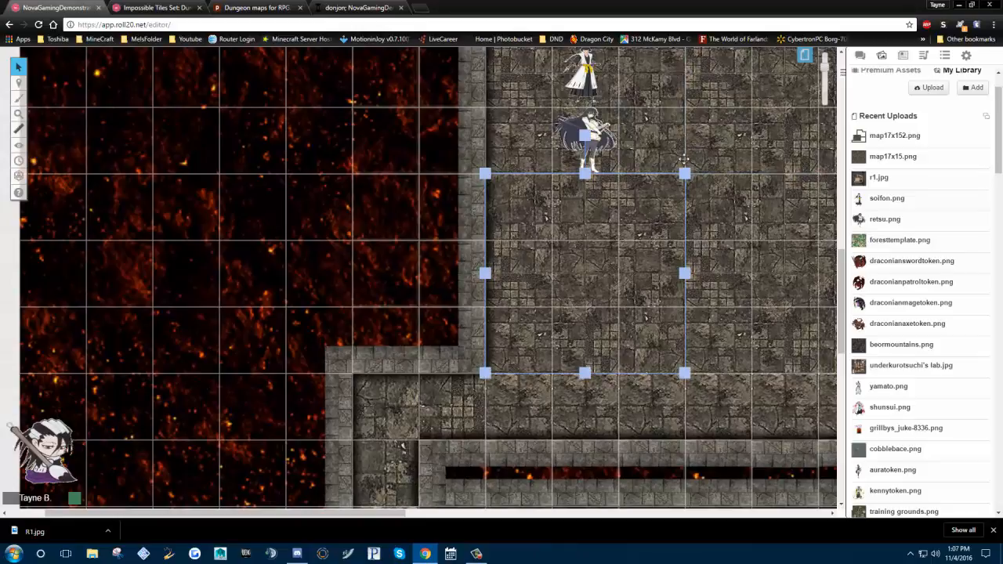
drag(684, 159, 607, 235)
click(513, 154)
right_click(531, 169)
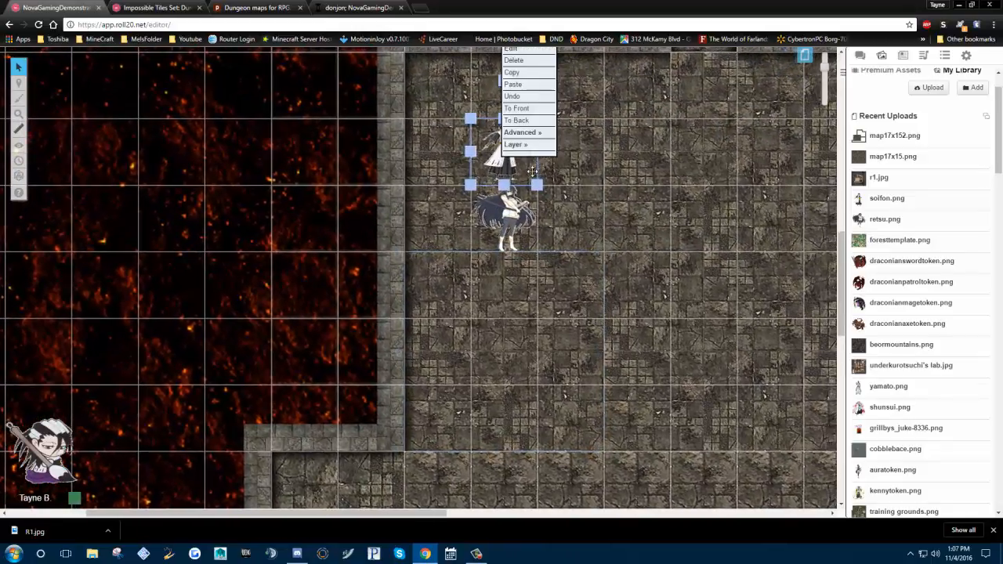
mouse_move(524, 144)
click(600, 134)
right_click(510, 212)
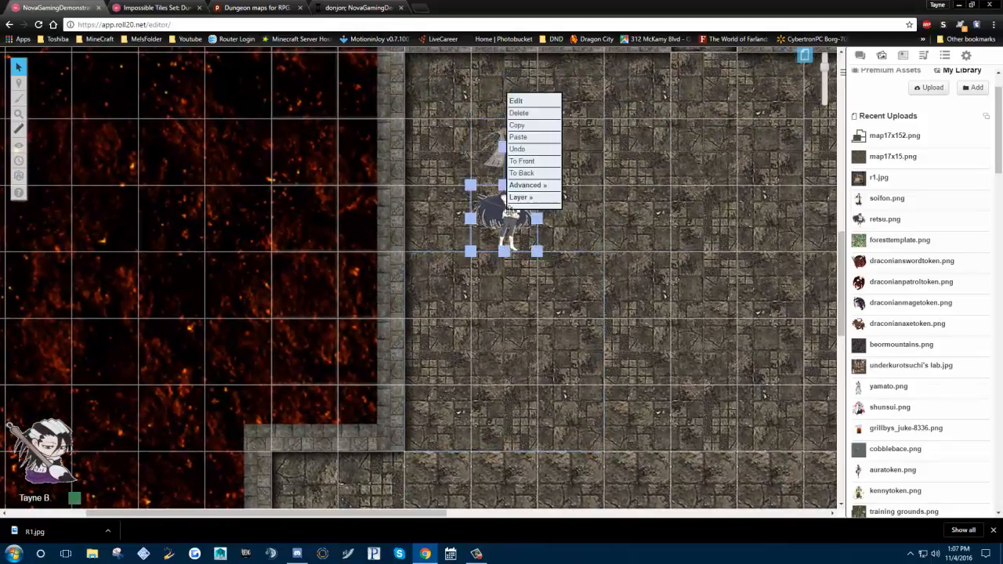
mouse_move(524, 196)
click(600, 188)
mouse_move(20, 86)
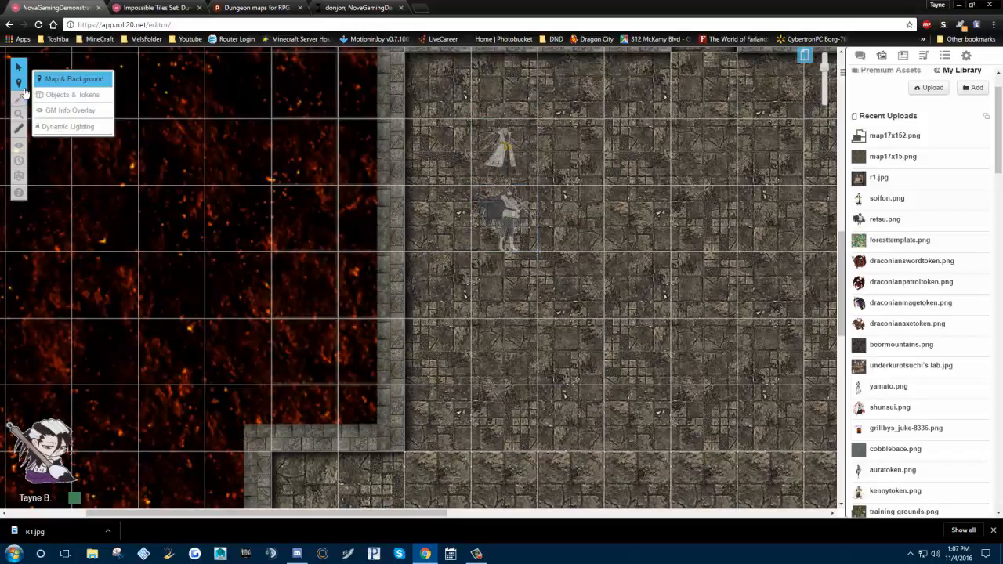
click(67, 94)
Move the soifon token up one square, three squares right and three squares up into the north corridor
click(493, 139)
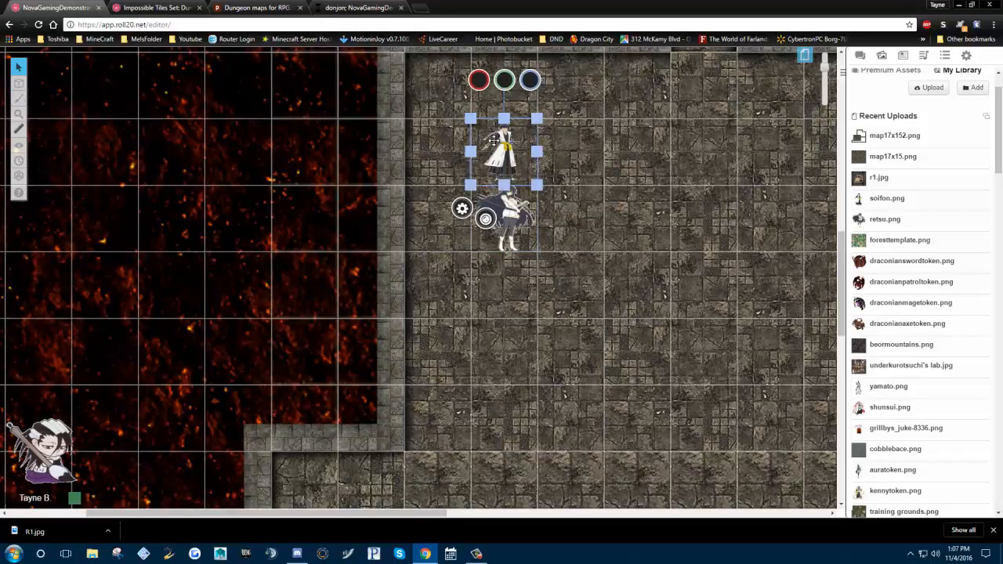
drag(492, 139, 492, 73)
scroll(587, 370, up, 3)
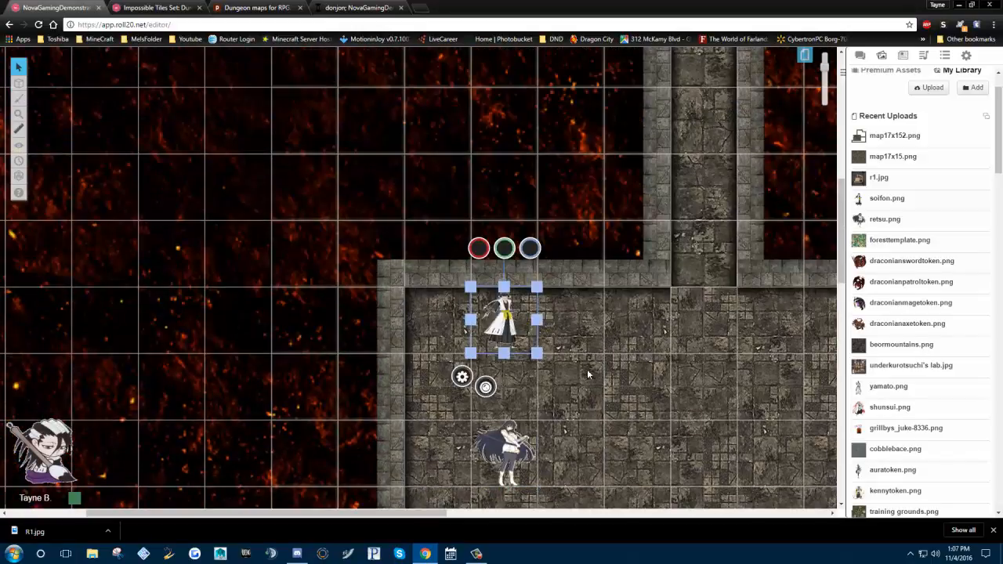
key(Right)
key(Right)
key(Right)
key(Up)
key(Up)
key(Up)
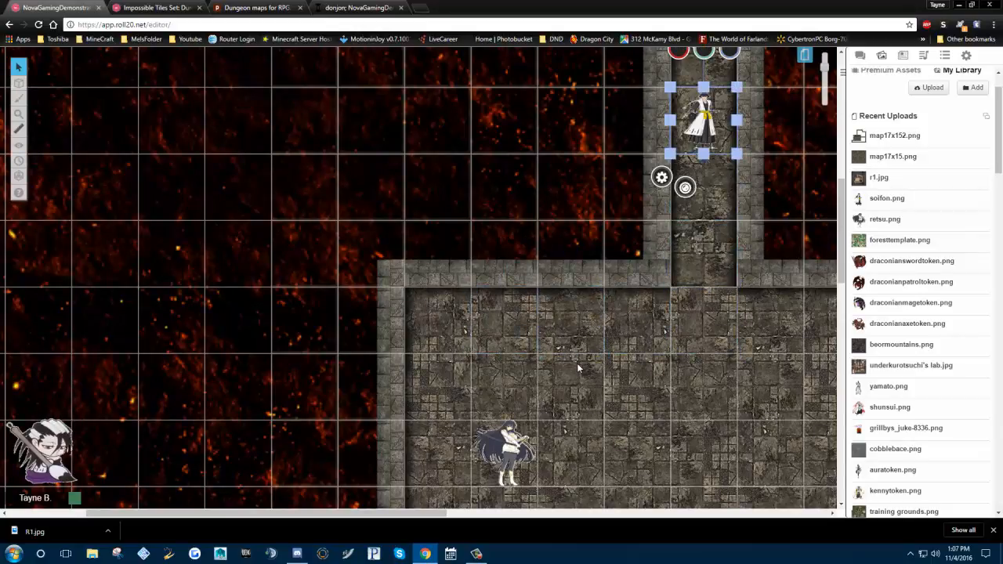
Delete both character tokens from the map
key(Delete)
click(521, 436)
key(Delete)
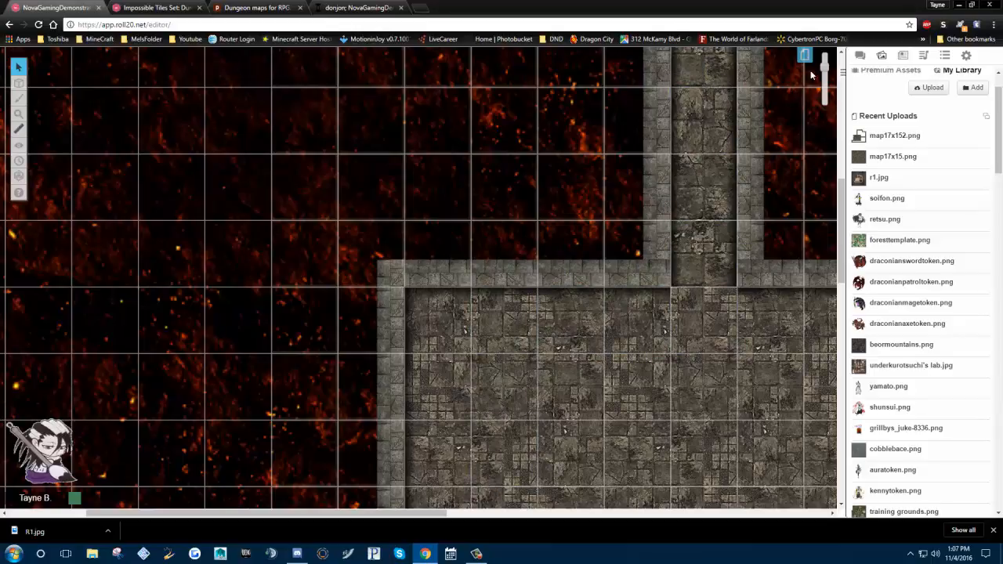
Place a DungeonDoor1x1 tile across the side corridor at the large room's east entrance, rotated a quarter turn
drag(826, 71, 824, 98)
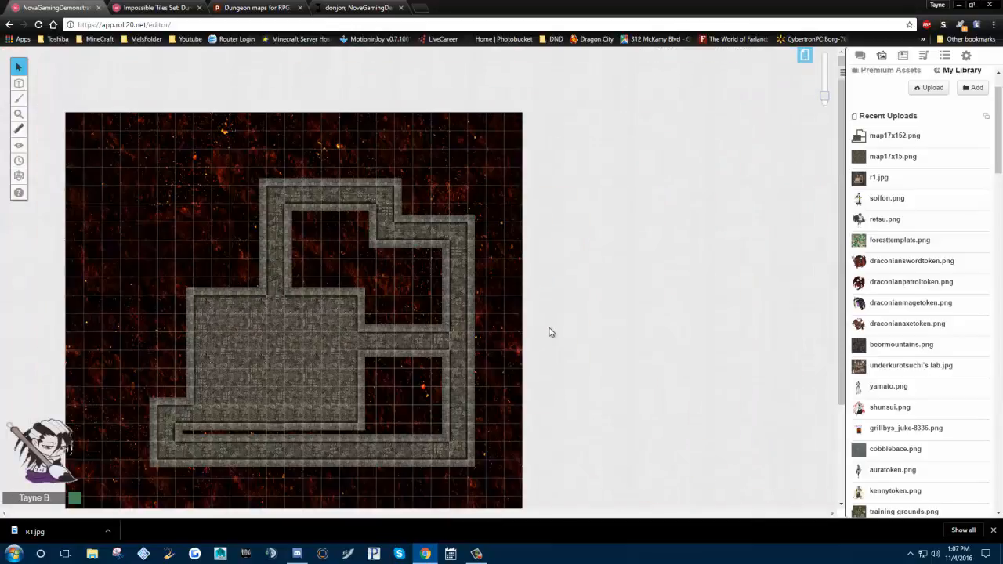
scroll(392, 265, down, 3)
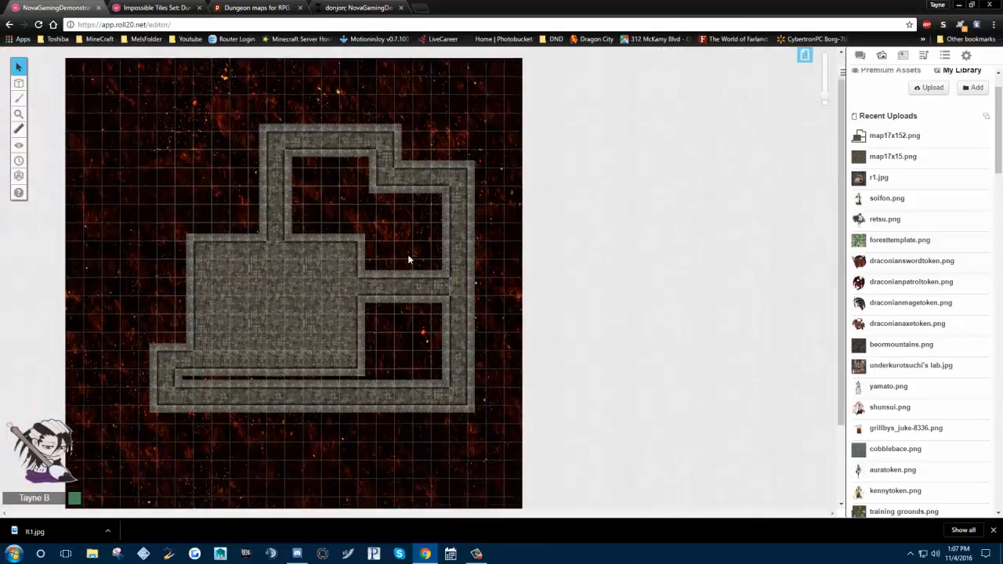
drag(824, 99, 829, 77)
scroll(925, 313, down, 1)
scroll(925, 227, up, 2)
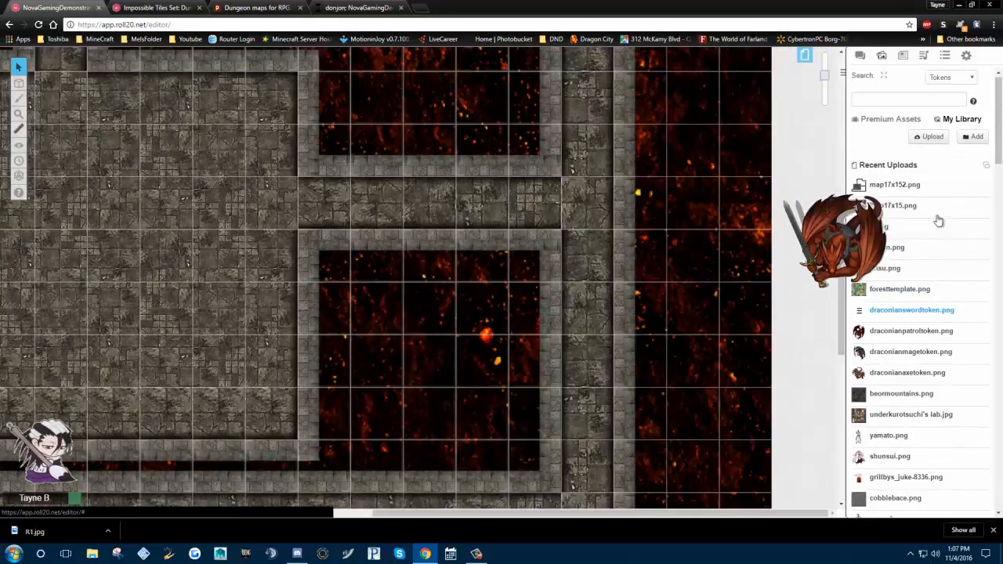
click(909, 123)
scroll(911, 288, down, 4)
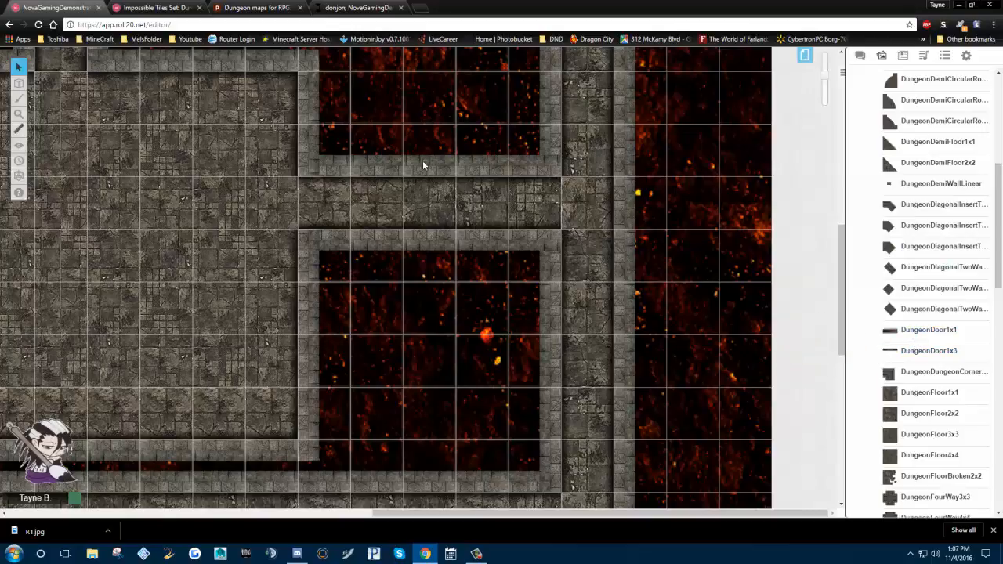
drag(901, 330, 380, 203)
click(314, 196)
drag(341, 236, 664, 344)
Copy the east door into the corridor square above the large room's north entrance and rotate it to run horizontally
right_click(647, 314)
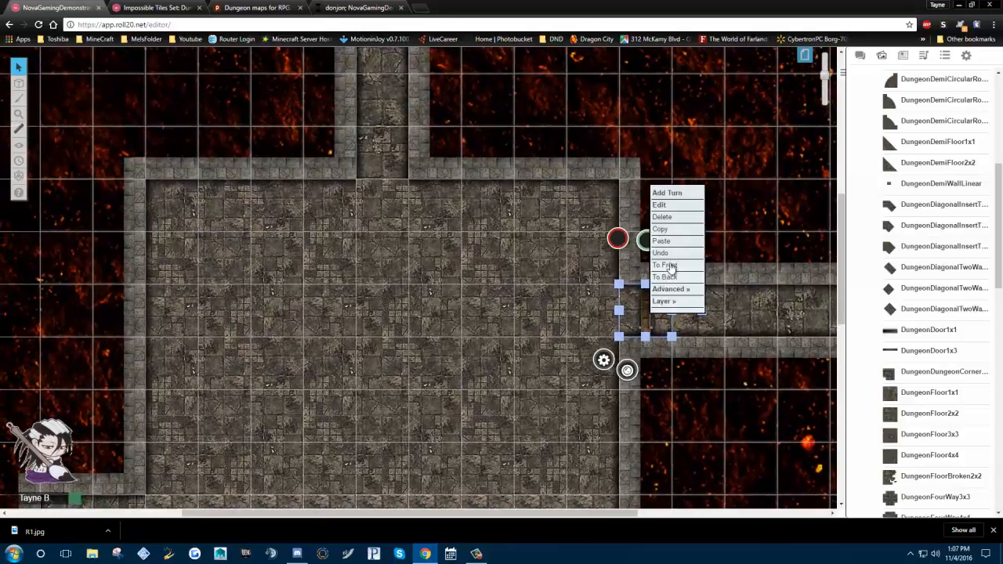
click(663, 229)
right_click(404, 149)
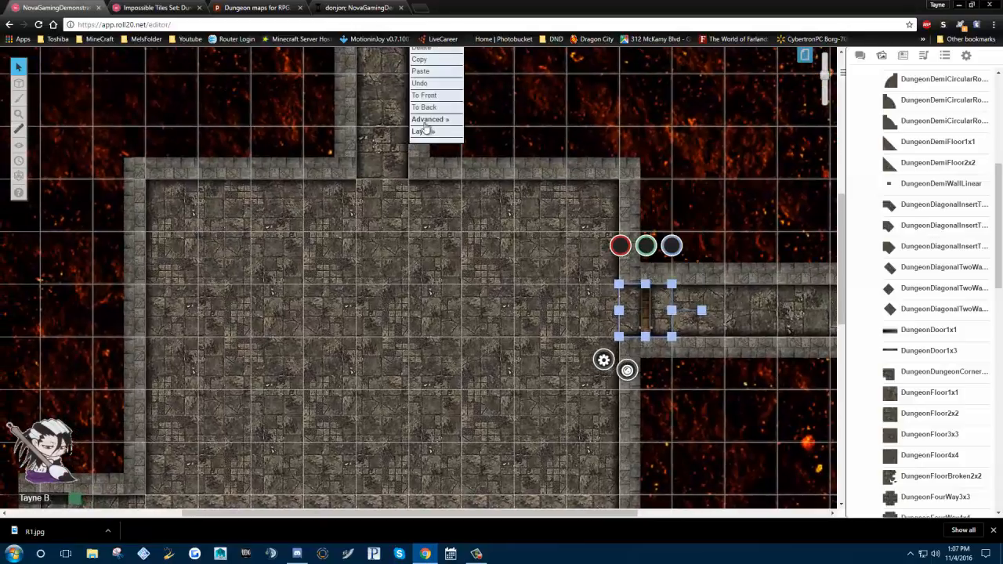
click(428, 78)
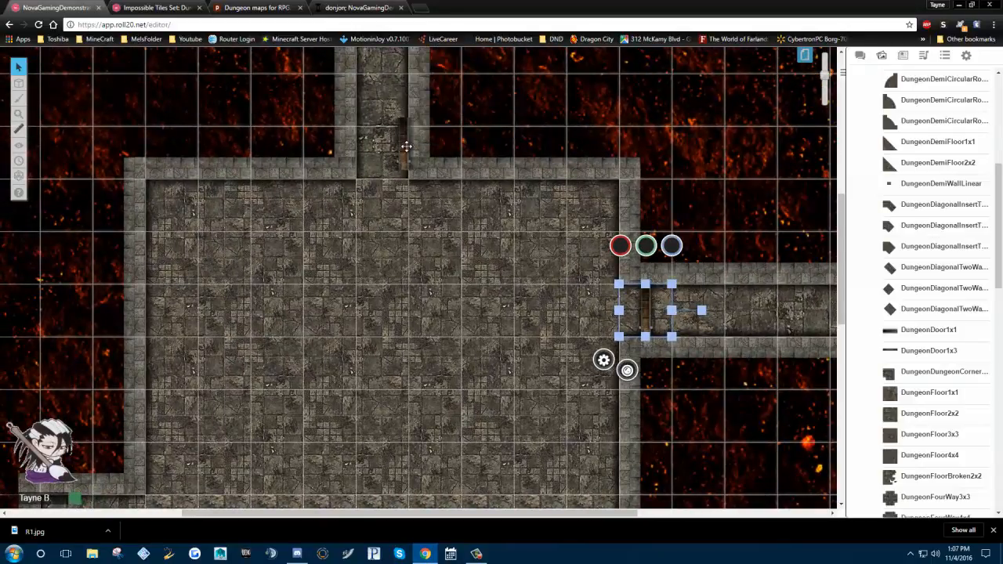
click(405, 148)
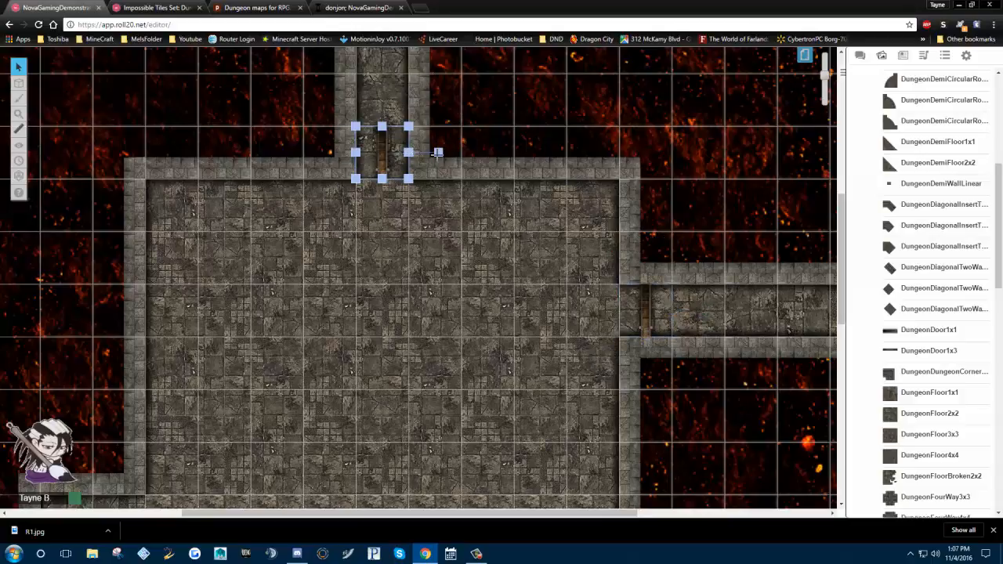
drag(437, 152, 381, 209)
Copy the east door into the corridor square at the large room's lower west entrance, aligned to the grid
drag(507, 119, 626, 29)
right_click(625, 31)
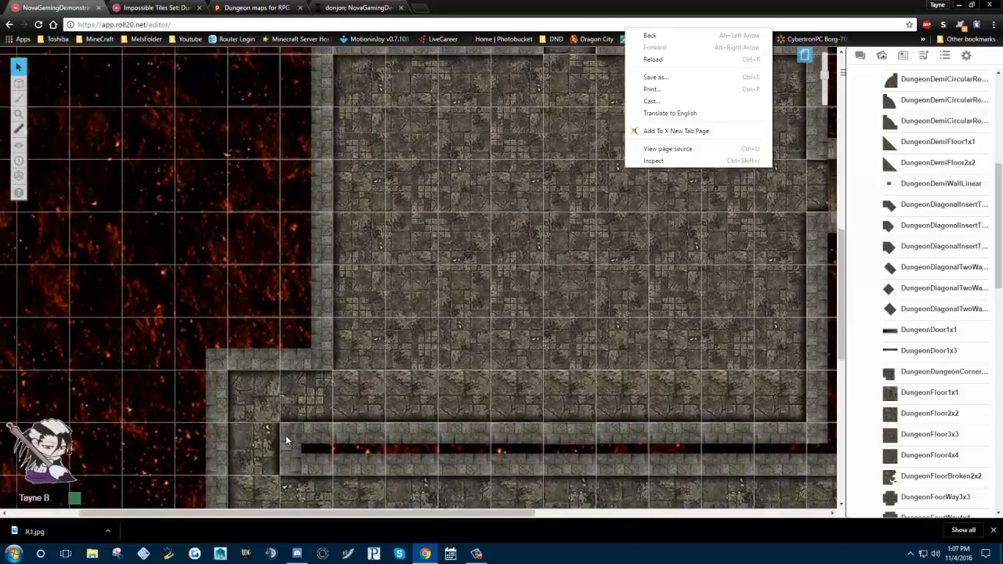
click(700, 237)
drag(700, 236, 699, 237)
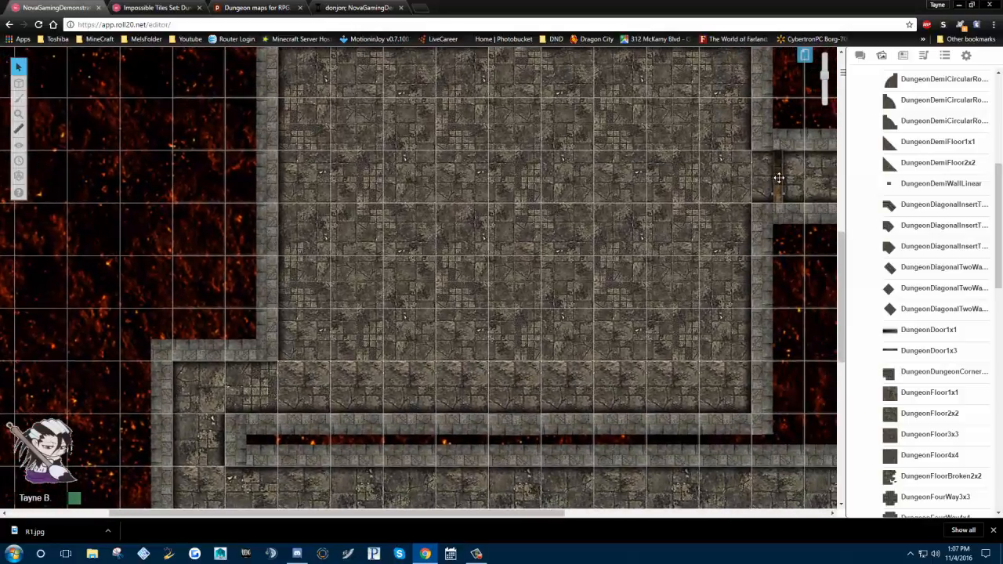
right_click(779, 179)
click(803, 95)
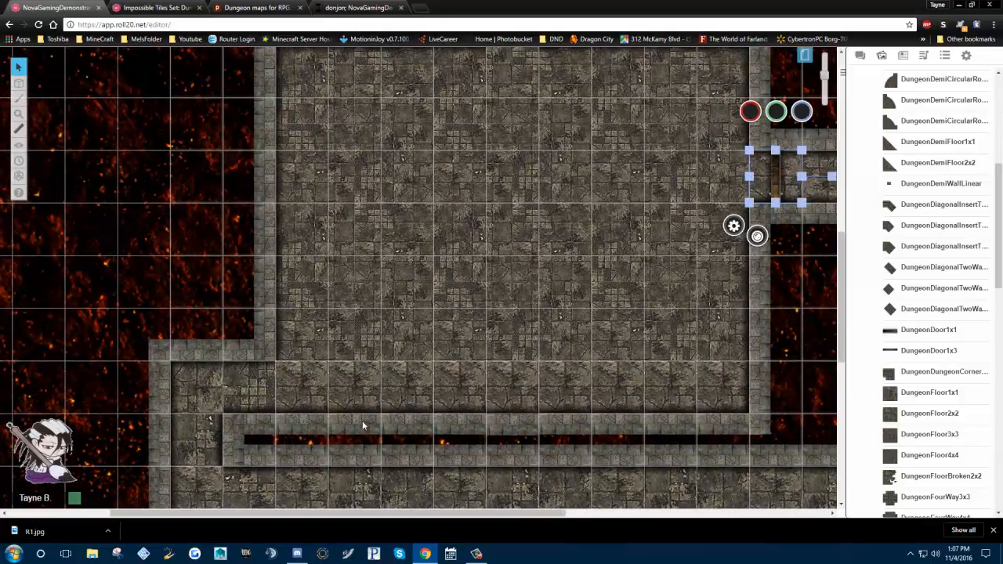
right_click(240, 392)
click(263, 316)
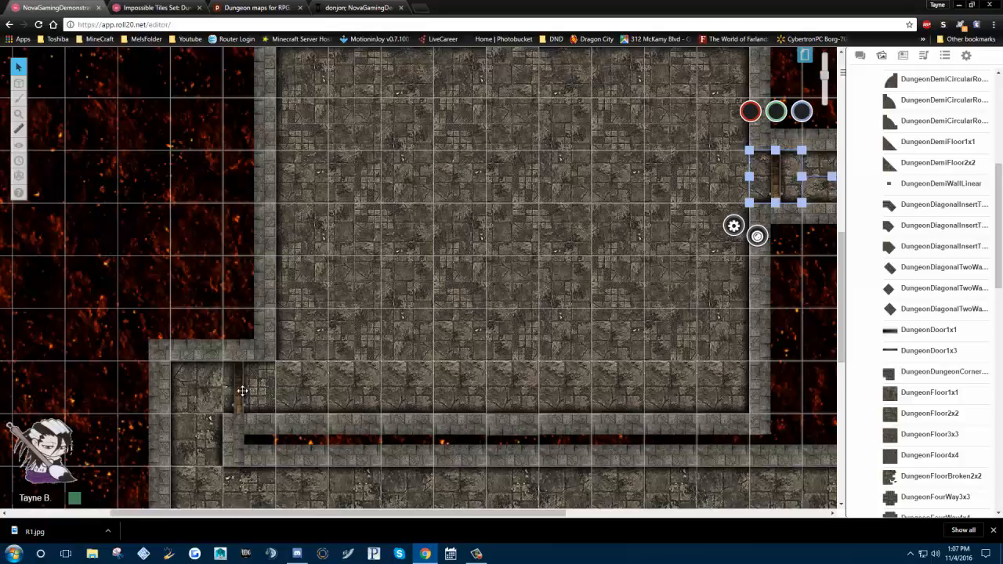
drag(242, 390, 271, 391)
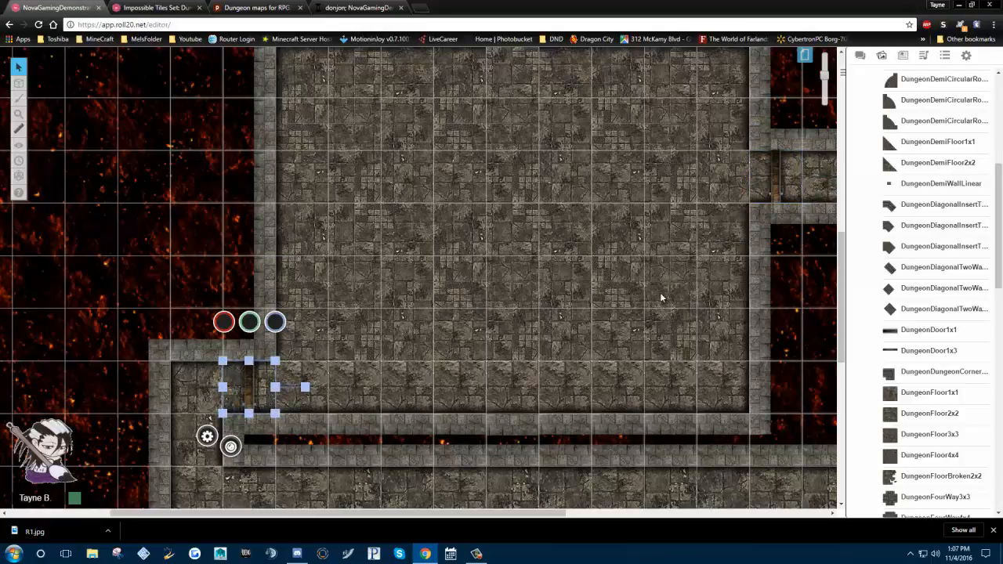
click(396, 329)
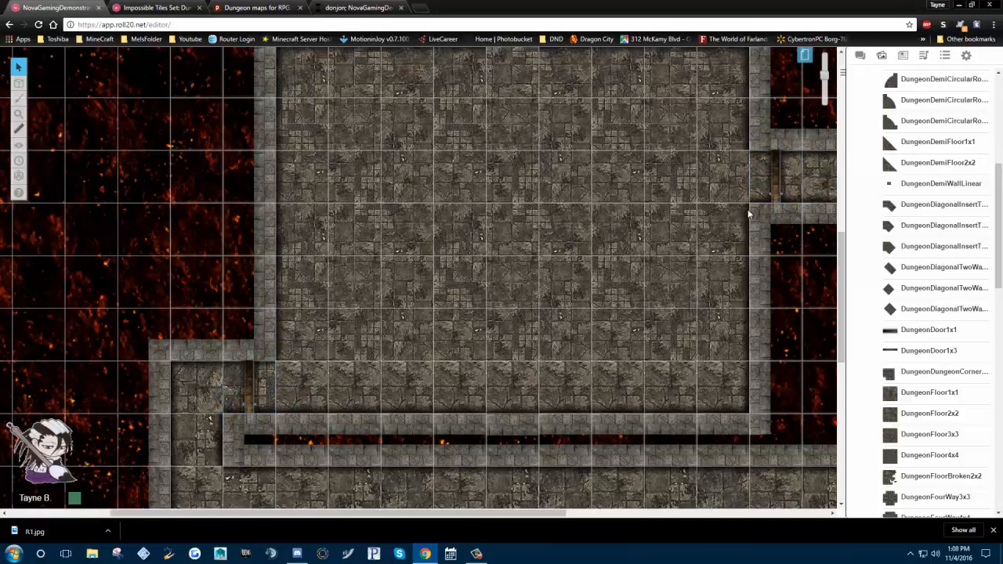
Switch to the donjon dungeon page and copy Room #1's West Entry description, including its door and pit trap details
drag(750, 214, 374, 5)
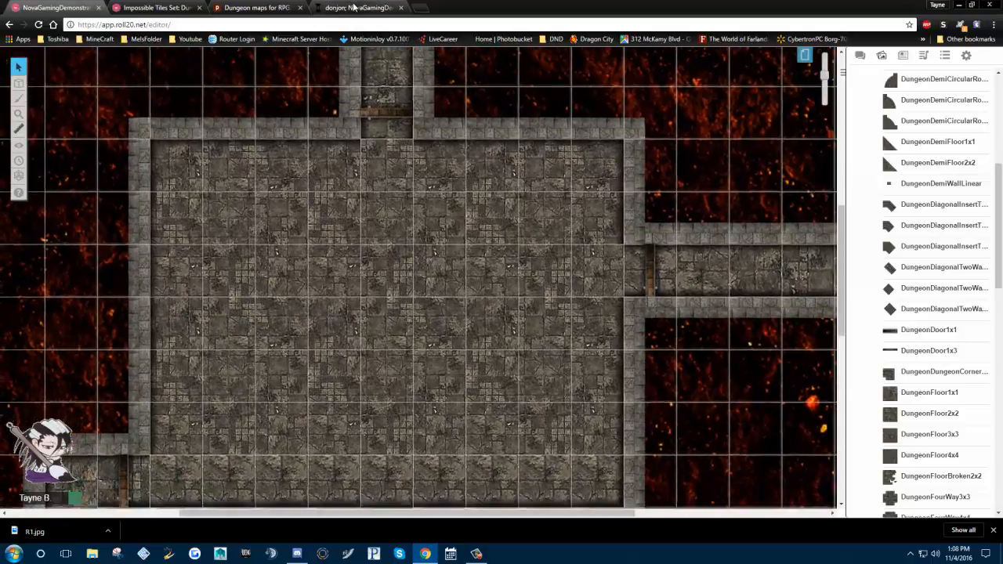
click(374, 7)
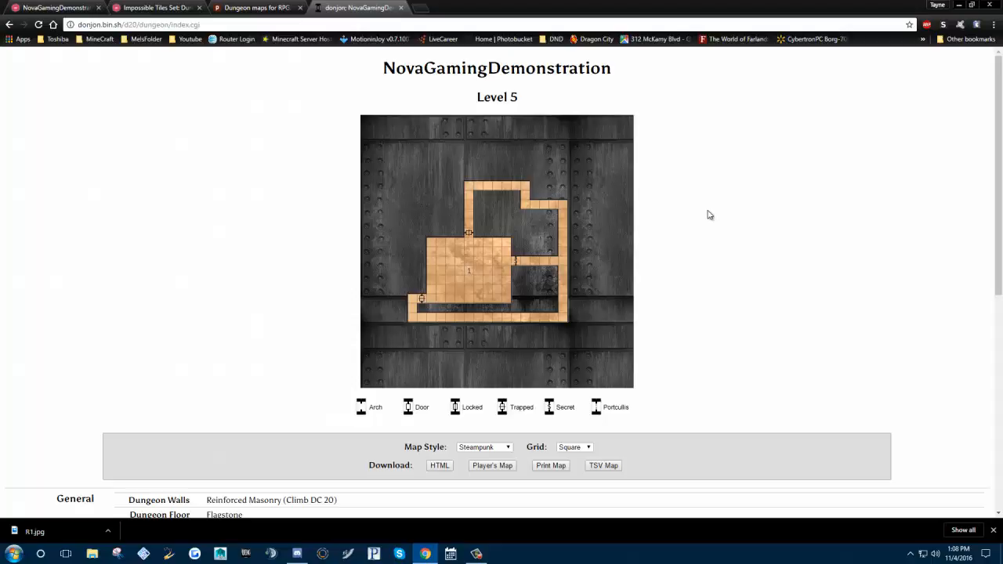
scroll(707, 215, down, 5)
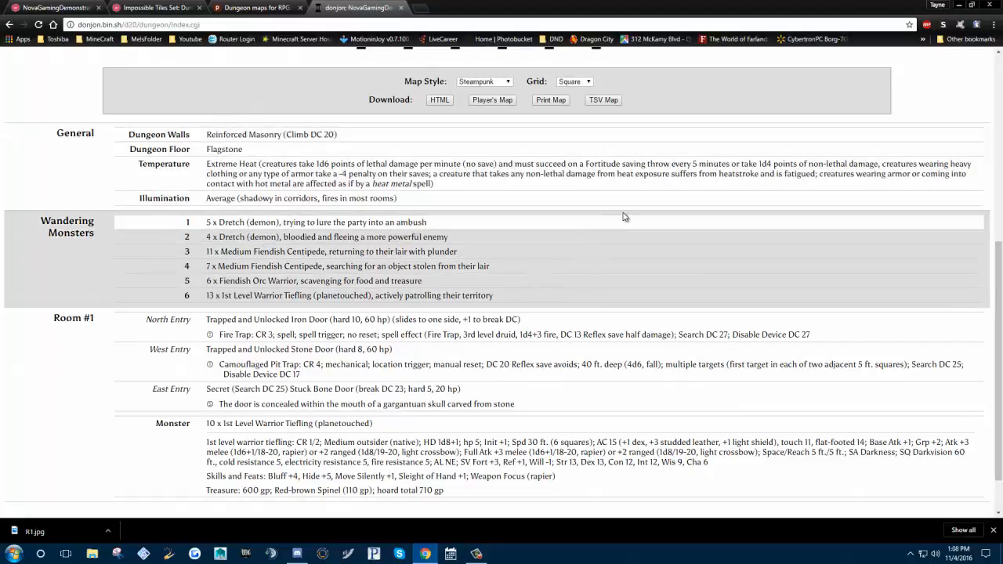
scroll(623, 214, down, 1)
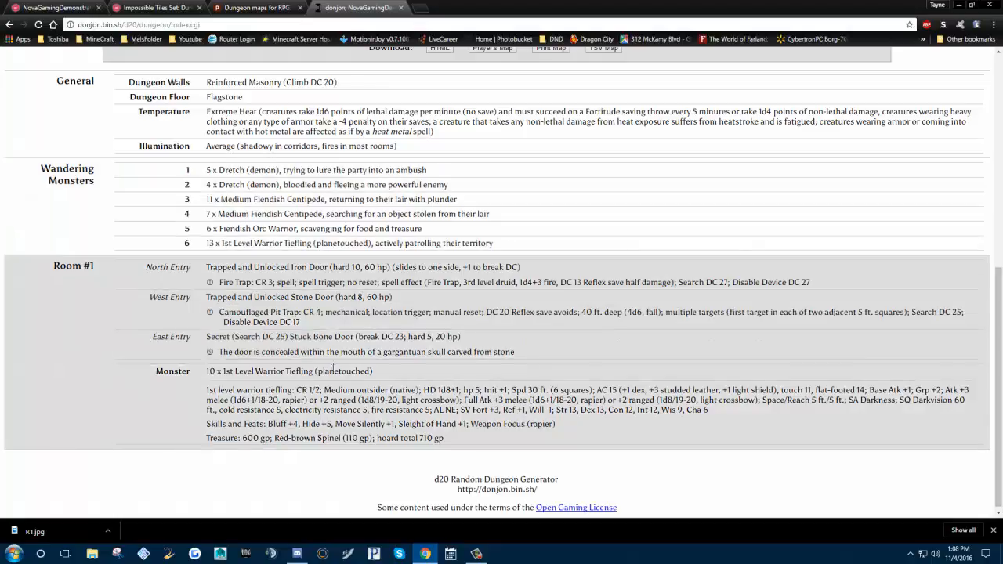
scroll(378, 370, down, 1)
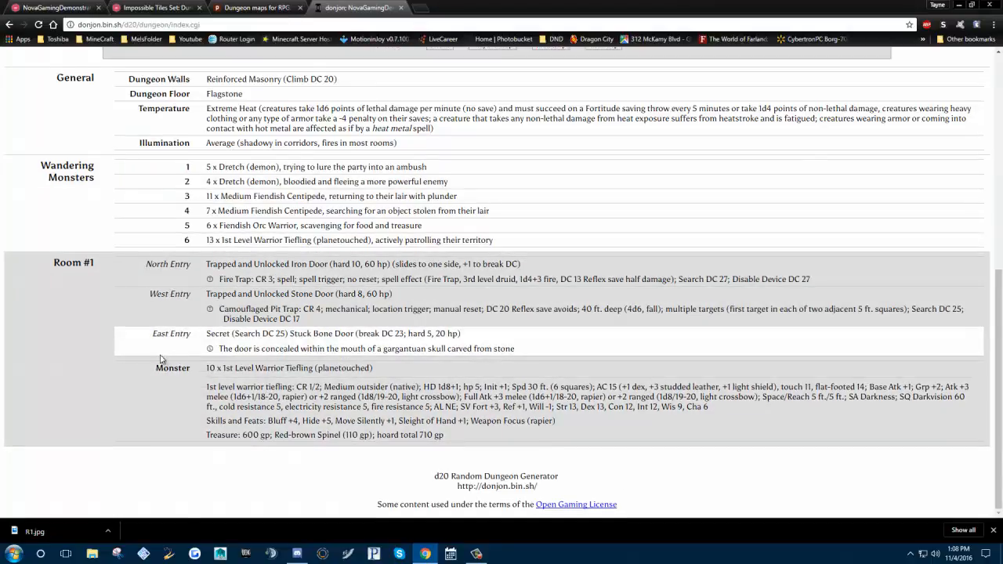
scroll(127, 321, up, 3)
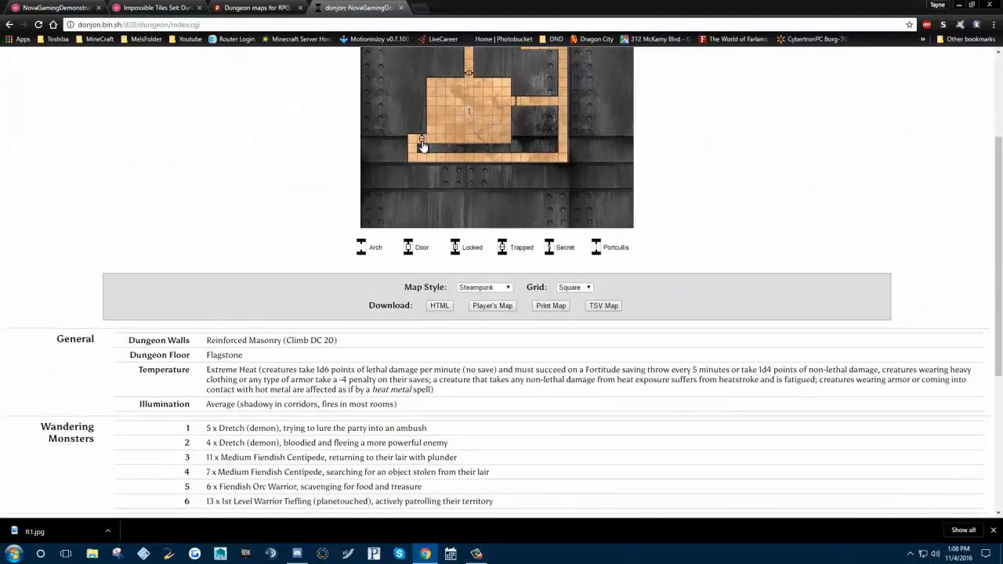
mouse_move(422, 146)
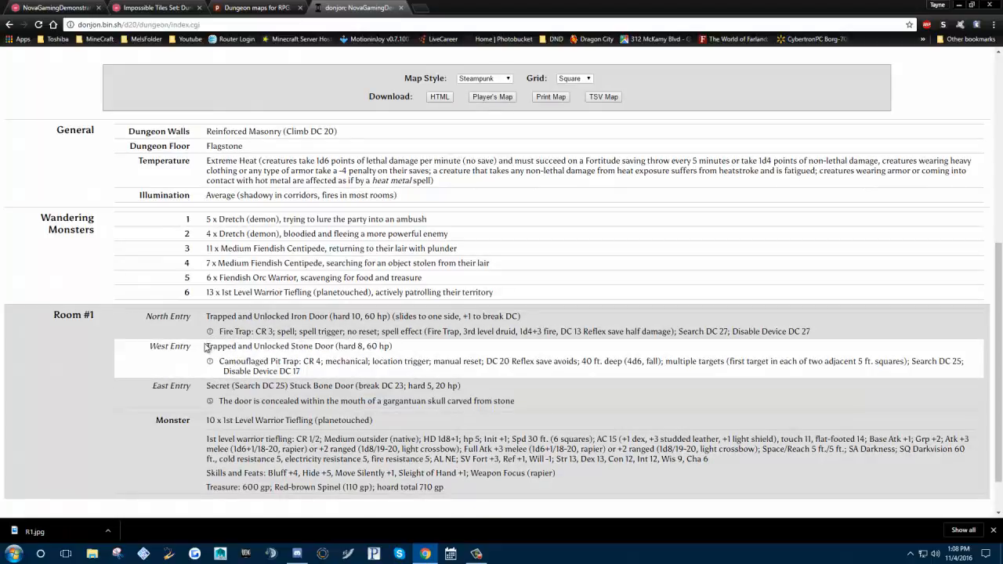
drag(207, 345, 373, 373)
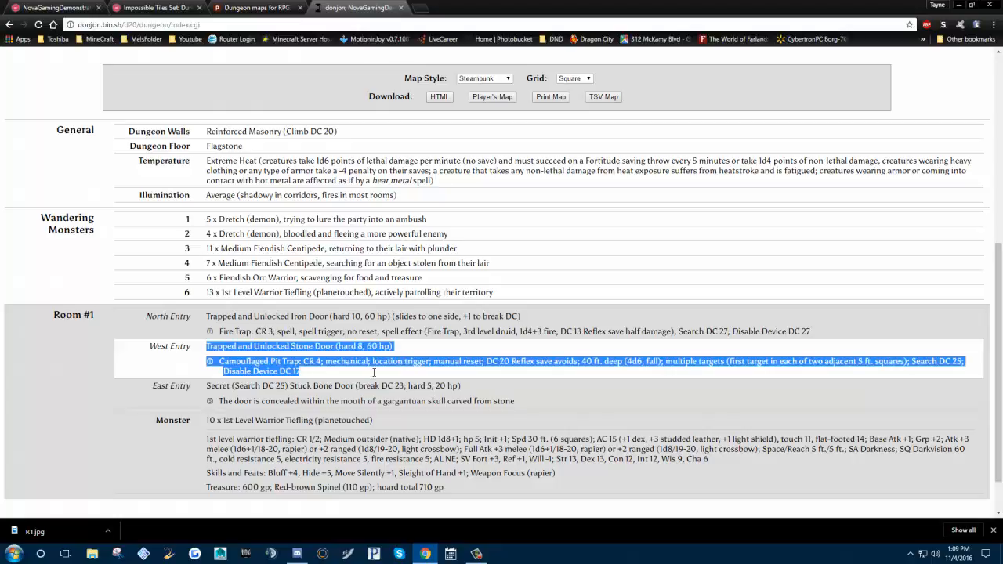
right_click(343, 345)
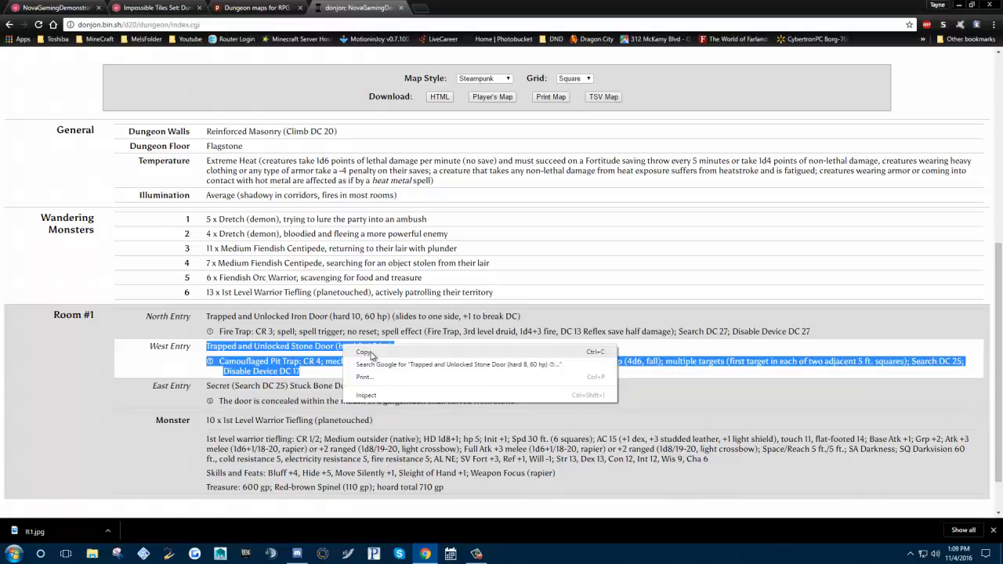
click(374, 351)
Switch to Roll20 and paste the copied West Entry door and pit trap description into the west door token's GM notes, saving the changes
click(267, 9)
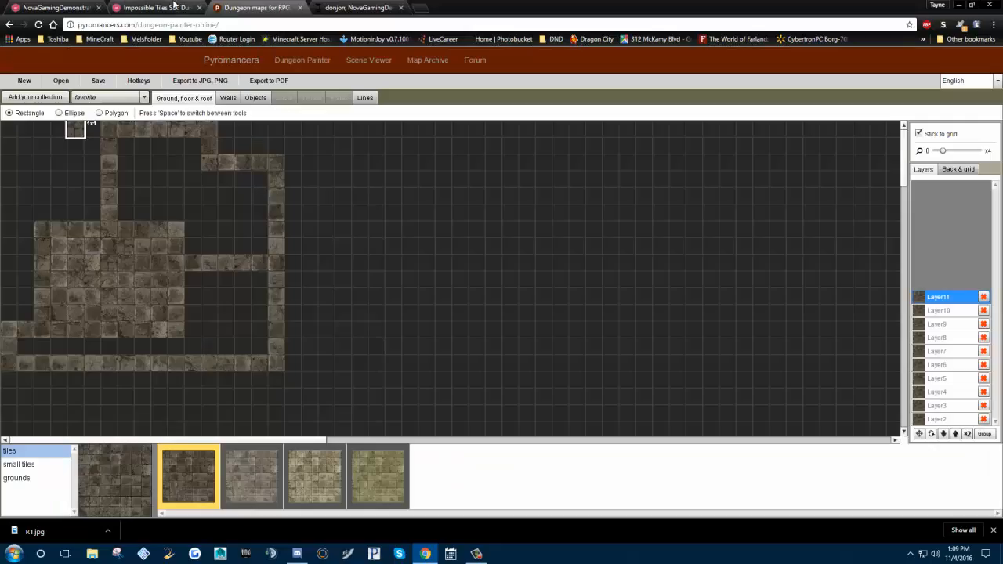
click(76, 7)
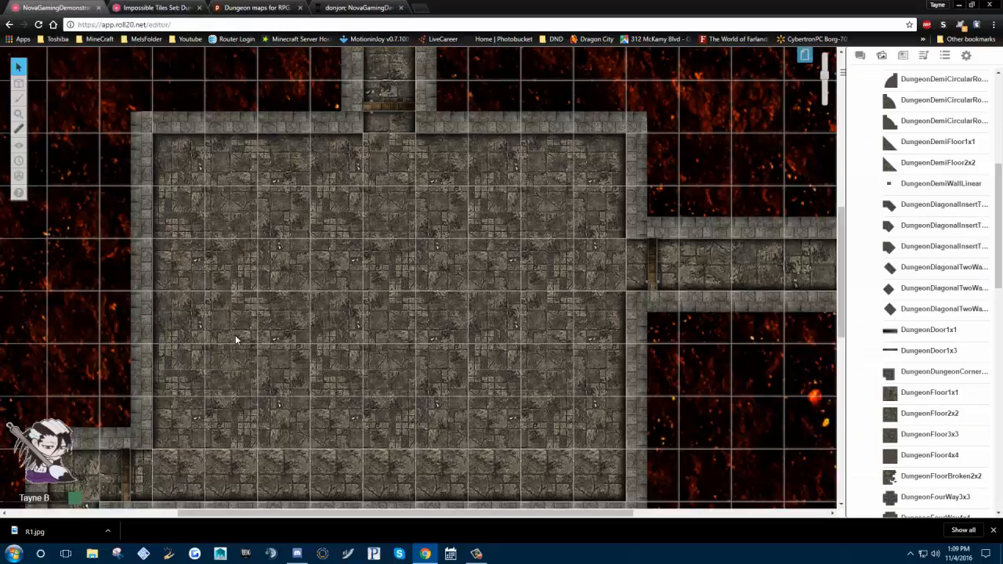
drag(237, 332, 392, 239)
click(312, 345)
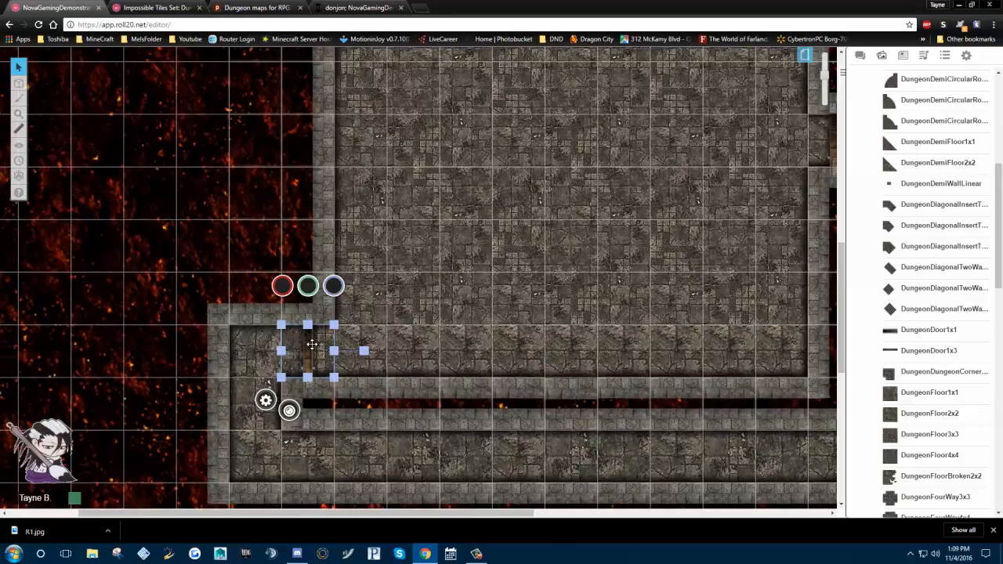
double_click(312, 345)
scroll(462, 265, down, 1)
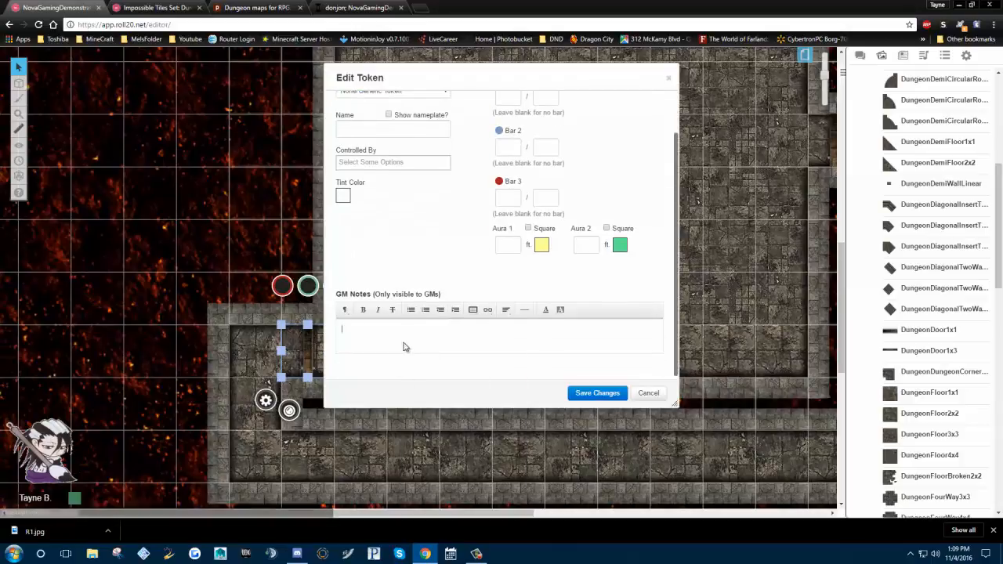
right_click(402, 343)
click(428, 406)
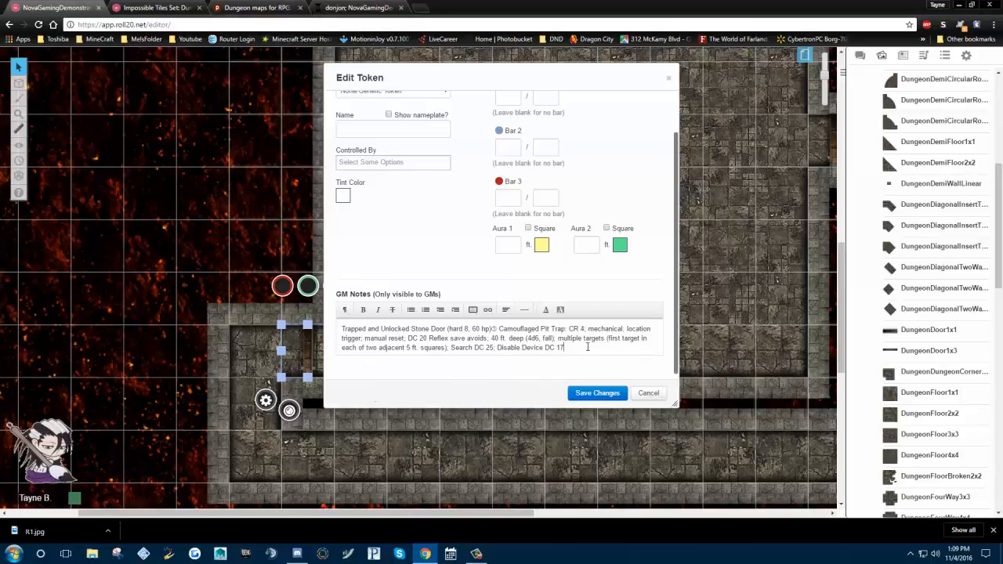
click(605, 394)
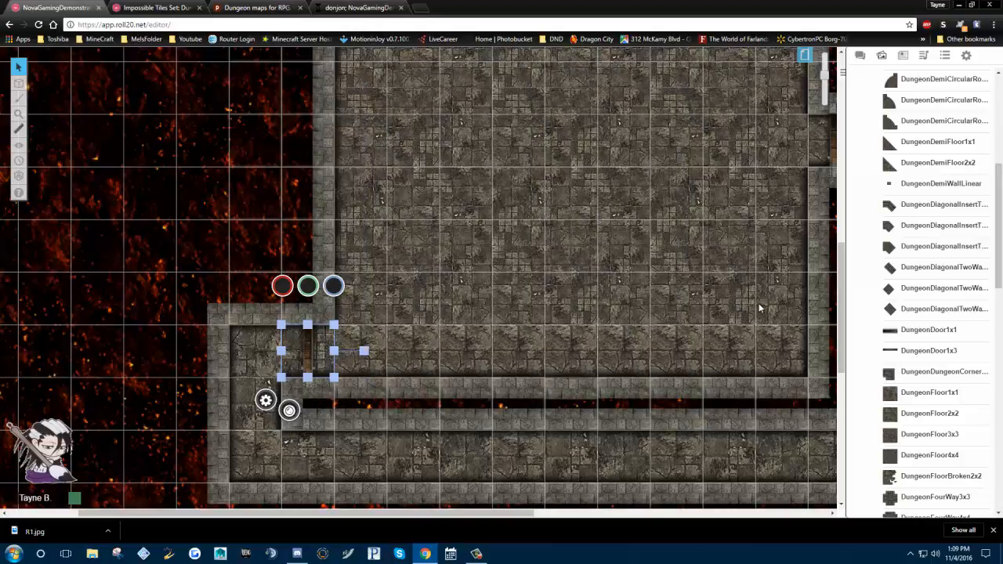
Switch to the donjon page and review Room #1's entry descriptions, clearing the text selection
click(357, 7)
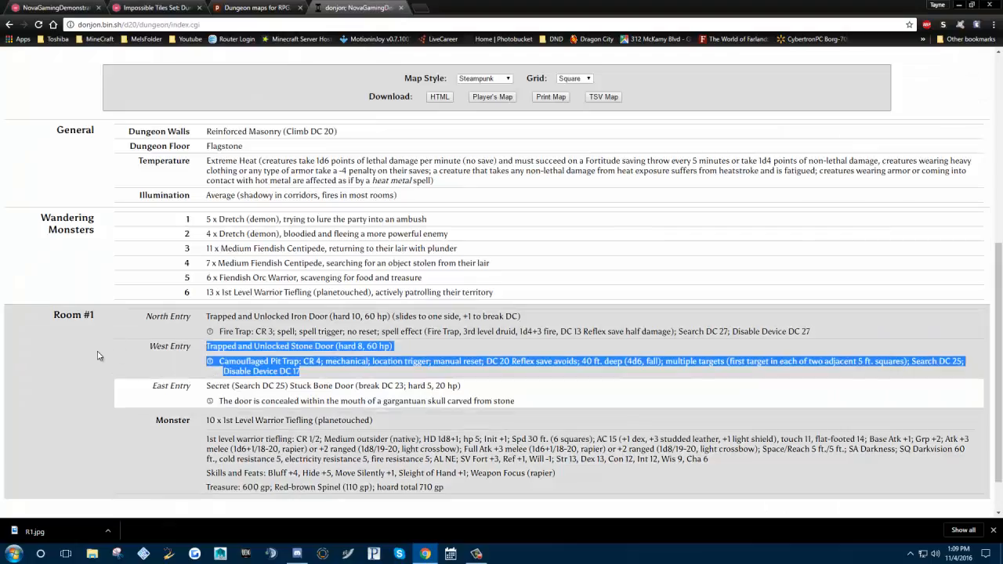
drag(133, 350, 272, 372)
click(151, 361)
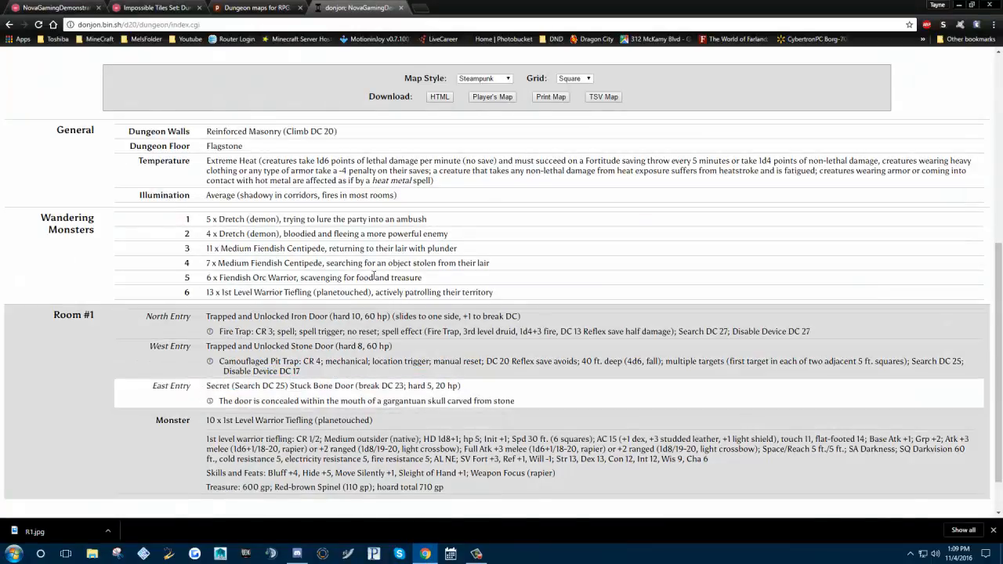
scroll(409, 260, down, 1)
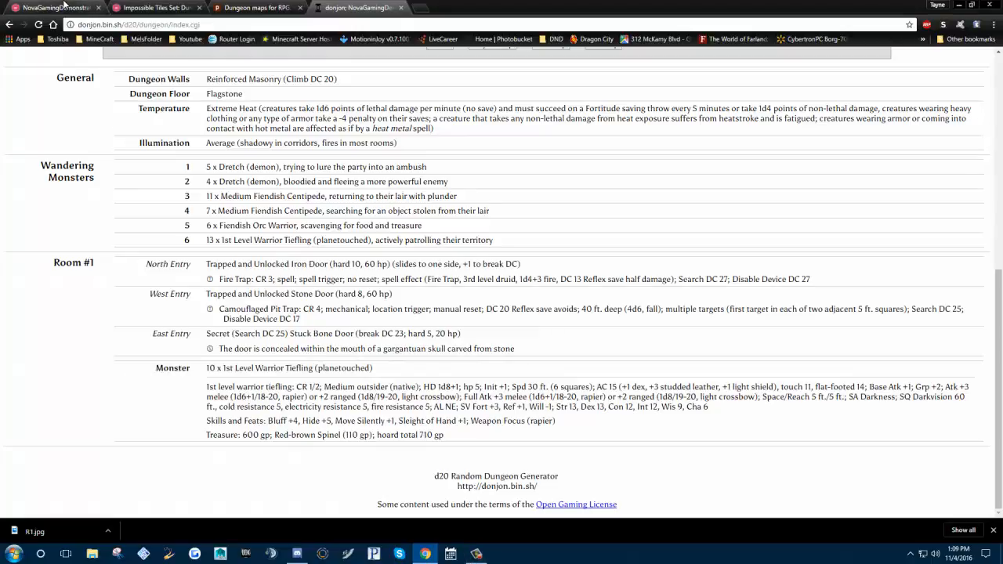
Switch to Roll20 and set the west door token's Bar 1 to 10 / 10, saving the changes
click(64, 7)
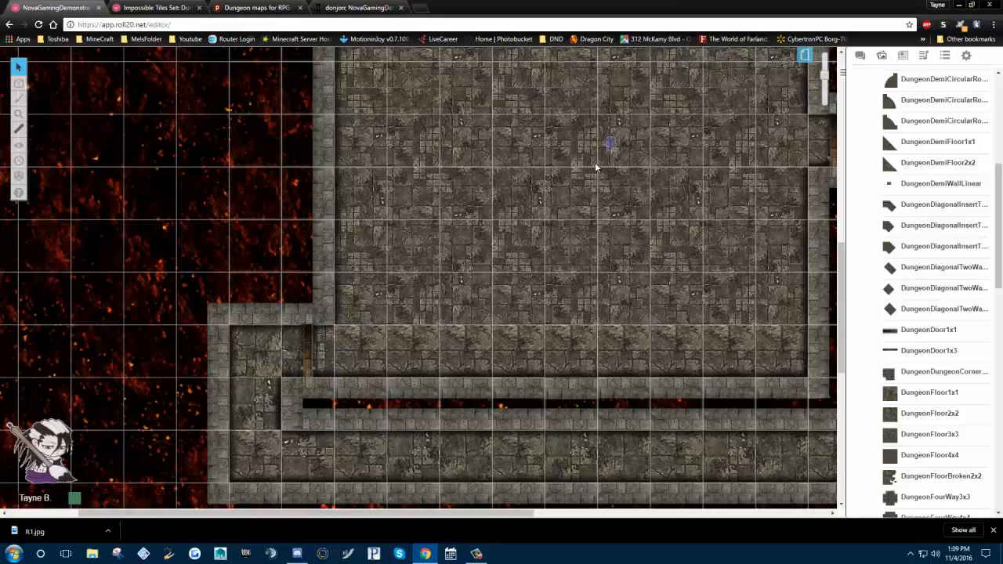
click(312, 350)
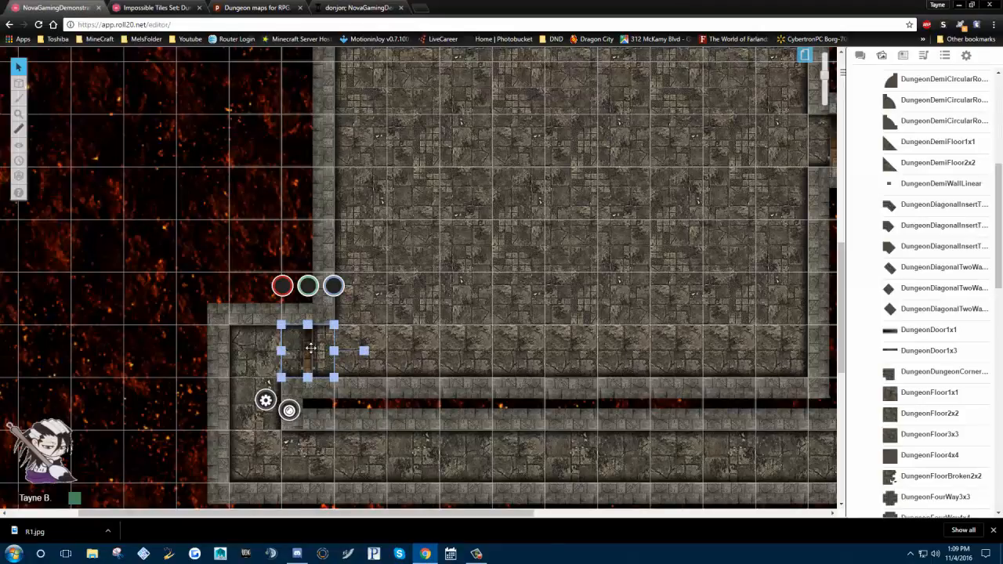
double_click(311, 348)
click(509, 147)
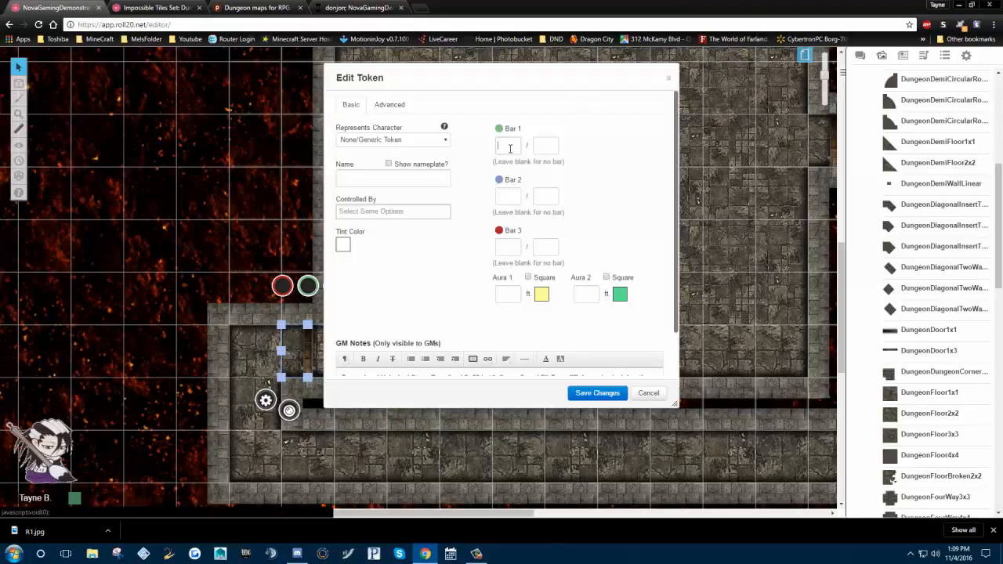
key(Tab)
text(10)
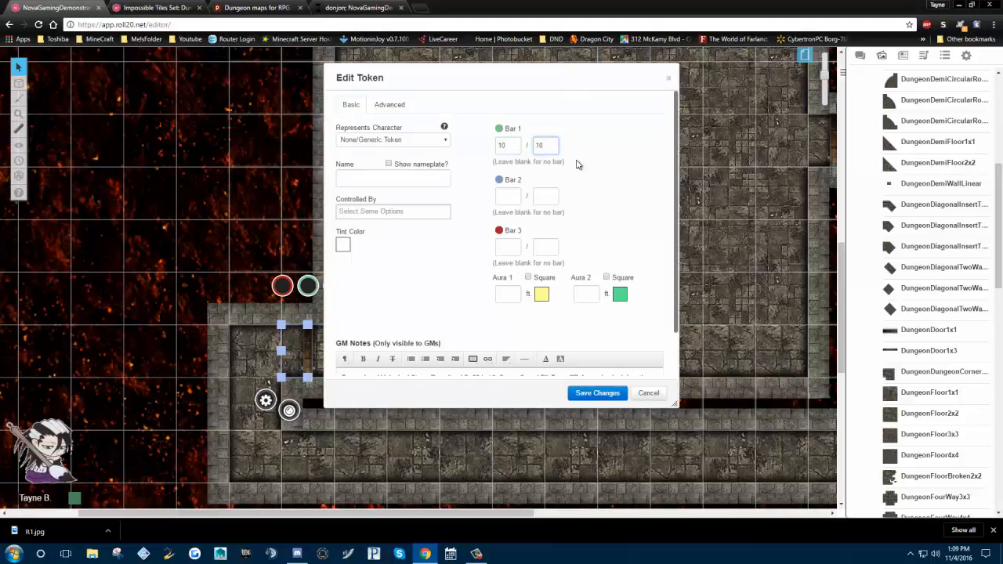
click(579, 398)
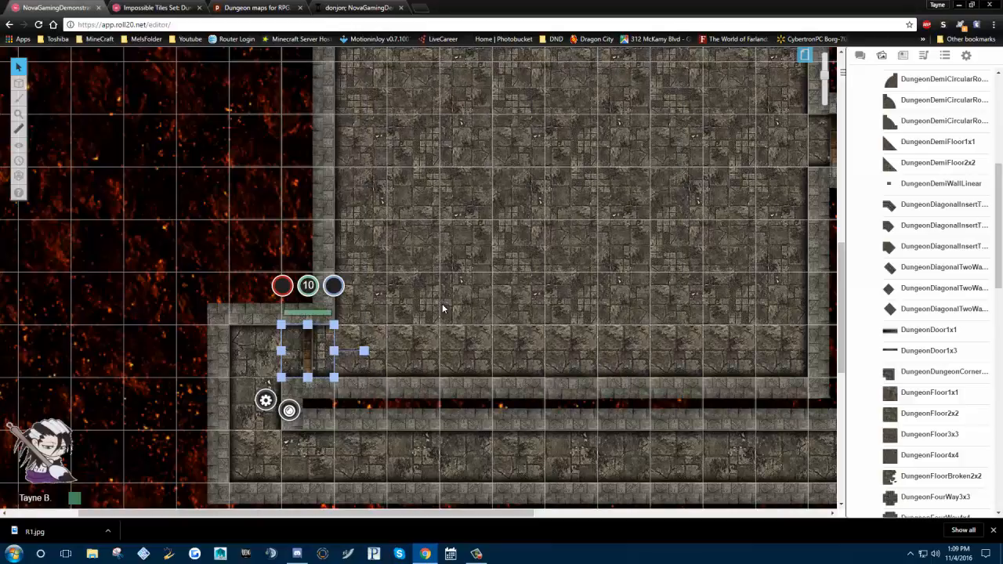
Examine the west door token's player permissions and light settings, then close its settings and deselect the token
click(265, 409)
double_click(300, 358)
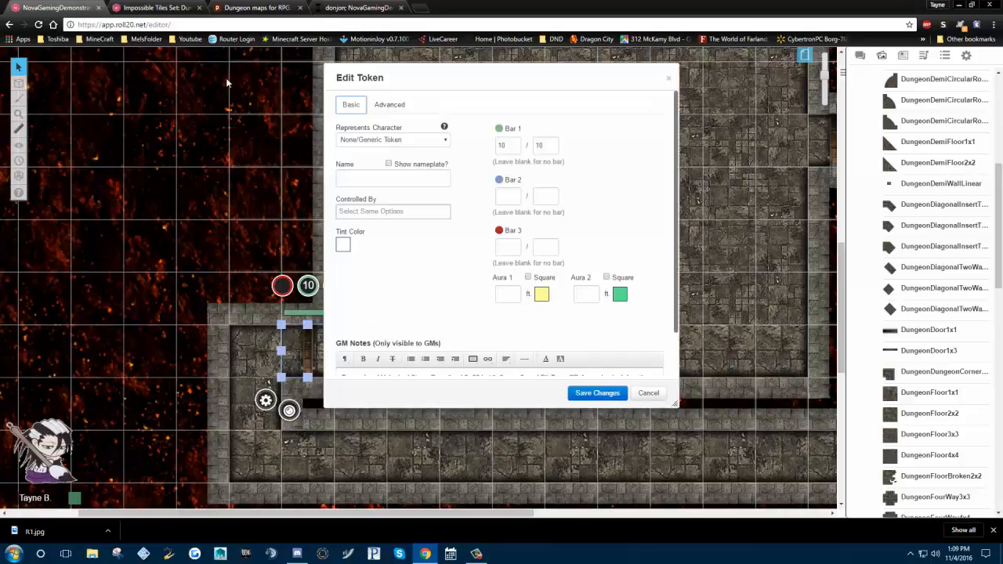
click(389, 104)
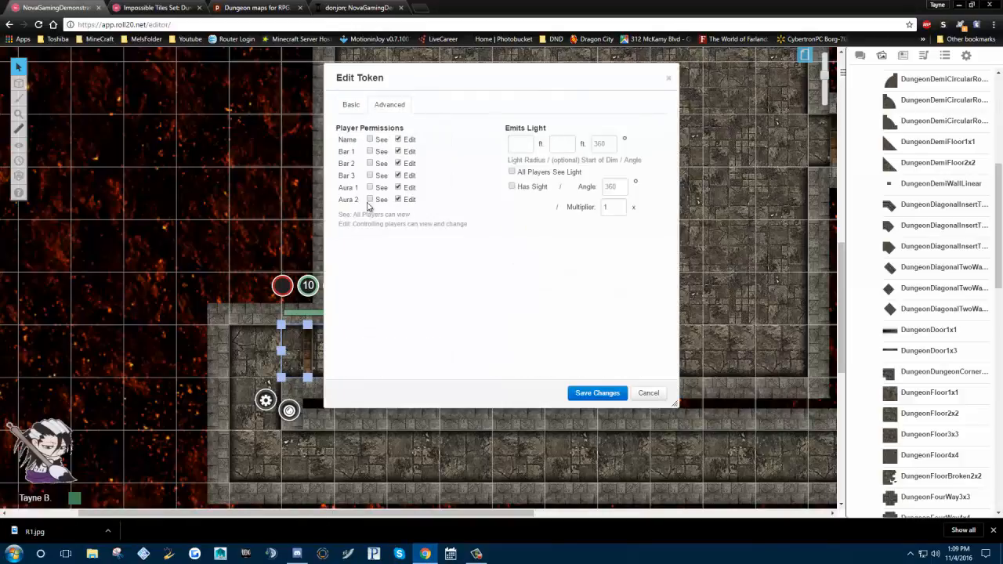
click(596, 393)
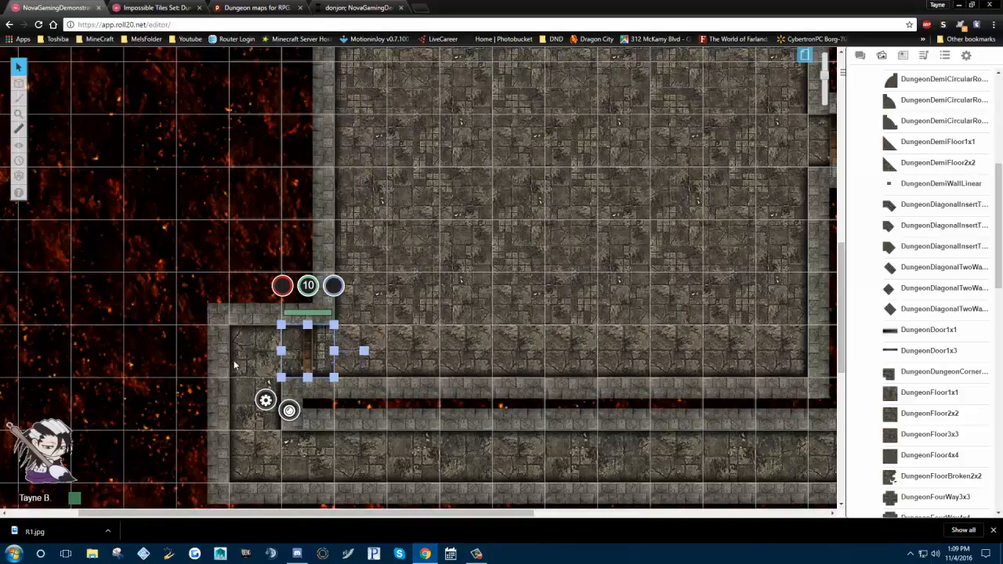
click(241, 188)
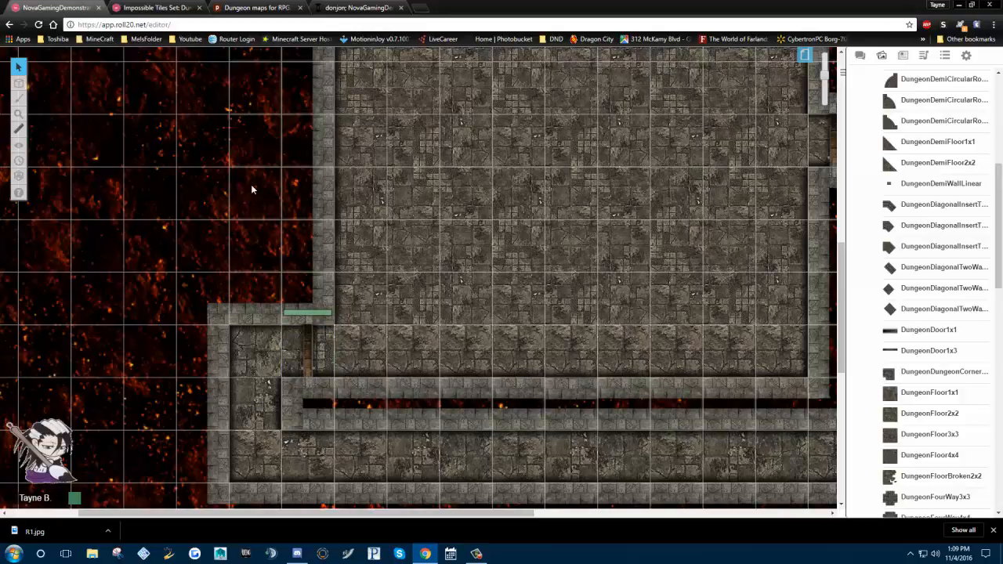
Switch to the donjon page and examine the dungeon map, general details, wandering monsters and Room #1 description
click(356, 7)
scroll(472, 225, up, 2)
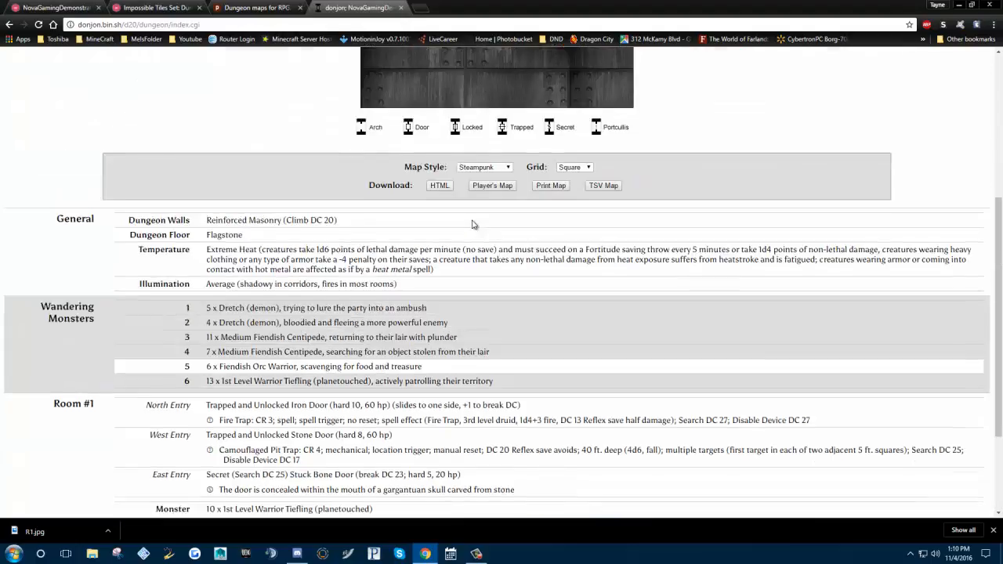
scroll(472, 225, up, 2)
scroll(472, 225, down, 2)
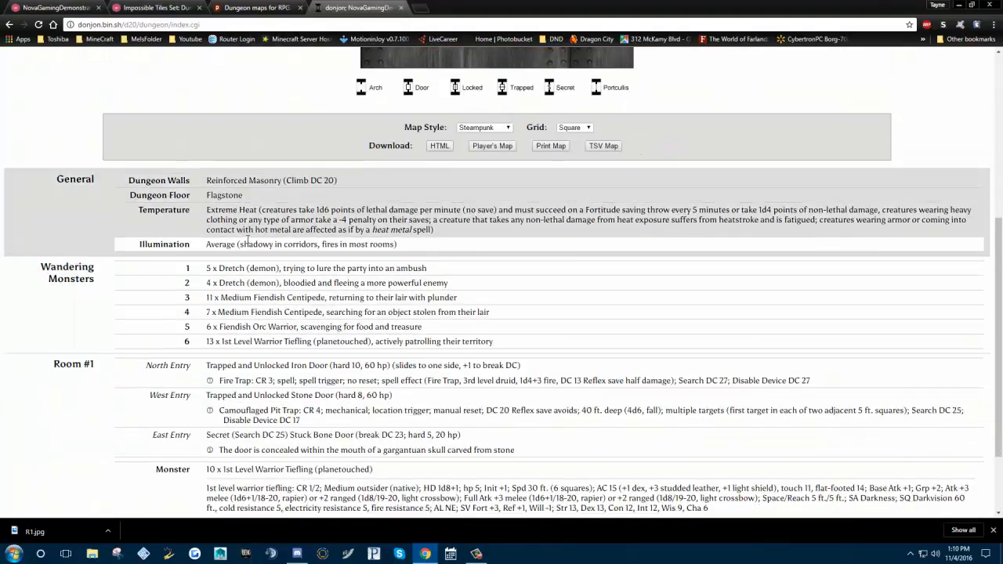
scroll(243, 242, down, 3)
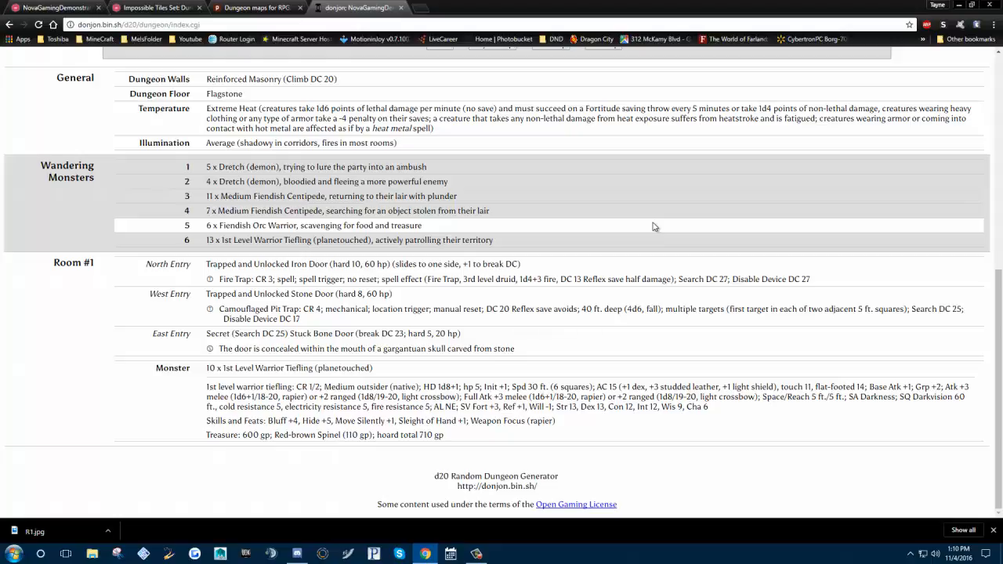
scroll(578, 141, up, 5)
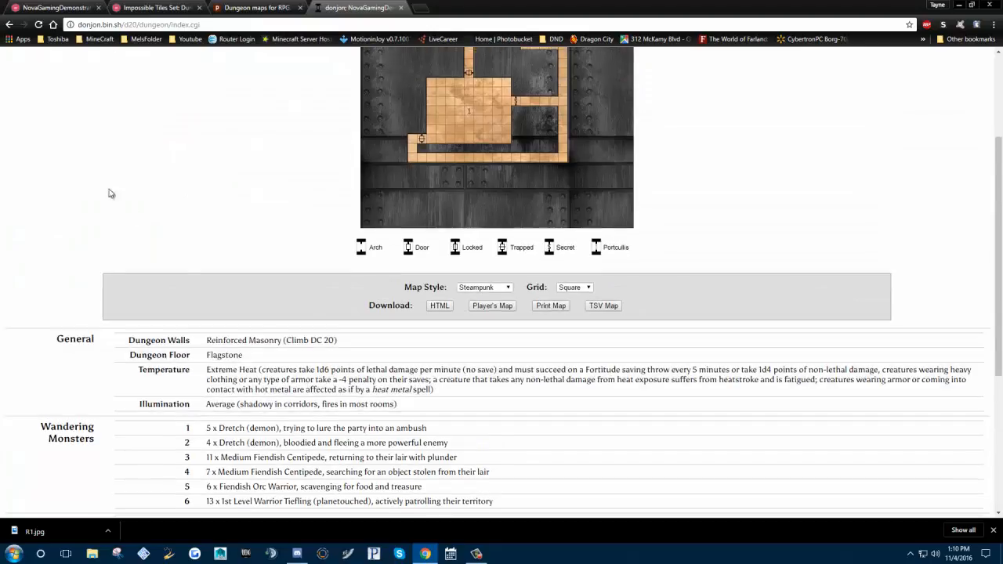
scroll(284, 376, down, 5)
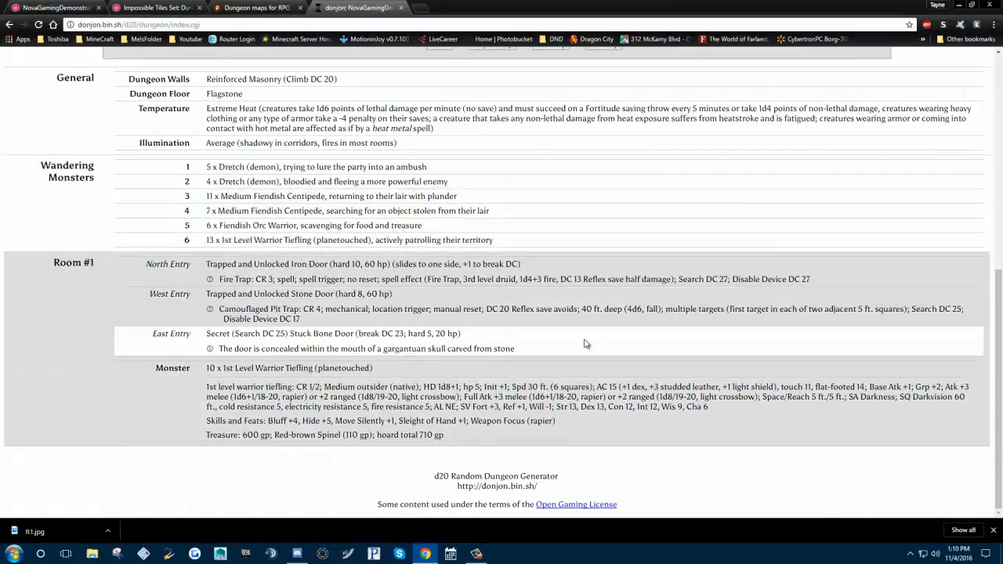
scroll(308, 166, up, 2)
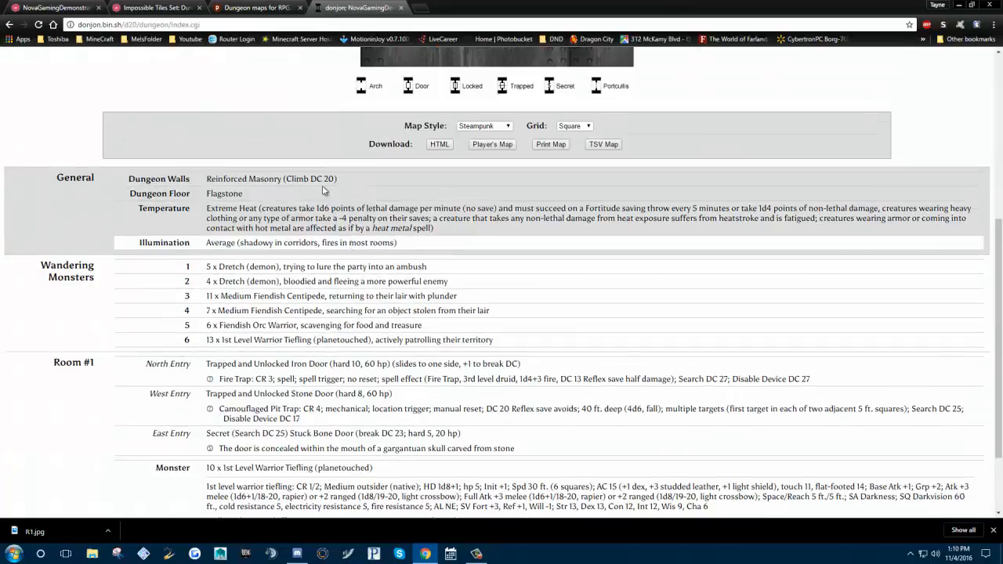
scroll(638, 320, down, 3)
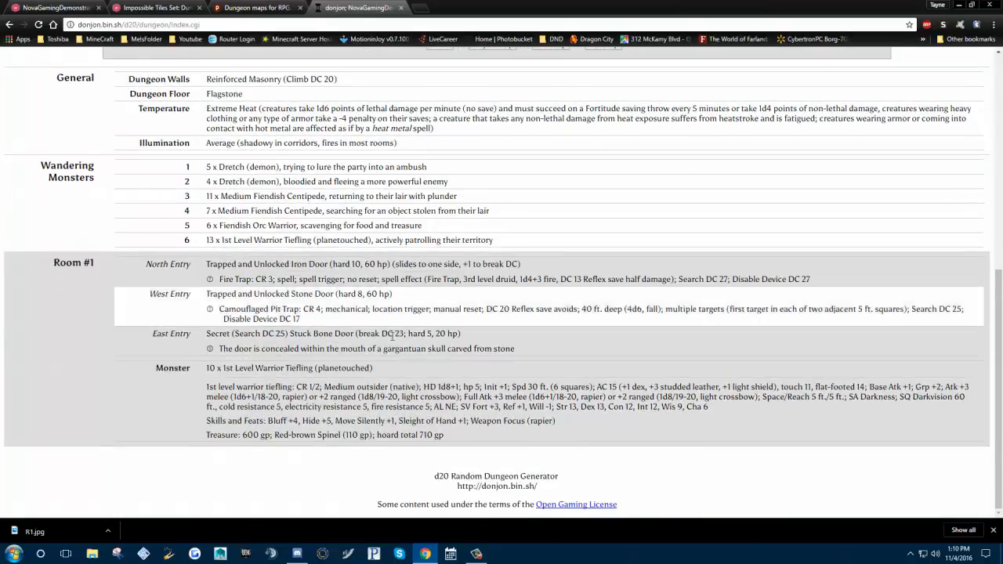
scroll(393, 339, up, 5)
scroll(393, 339, up, 2)
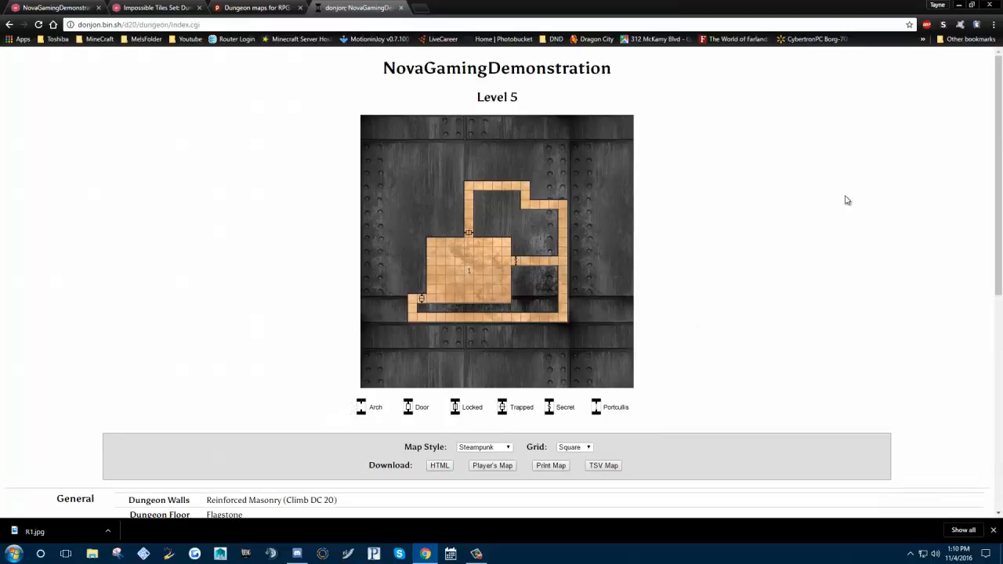
scroll(589, 306, down, 4)
scroll(706, 225, down, 2)
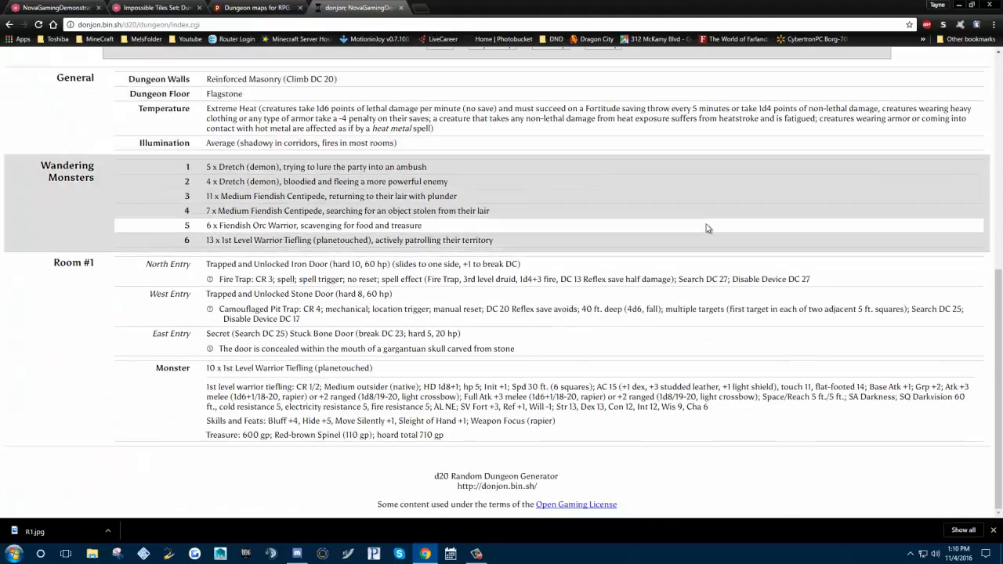
scroll(707, 227, up, 5)
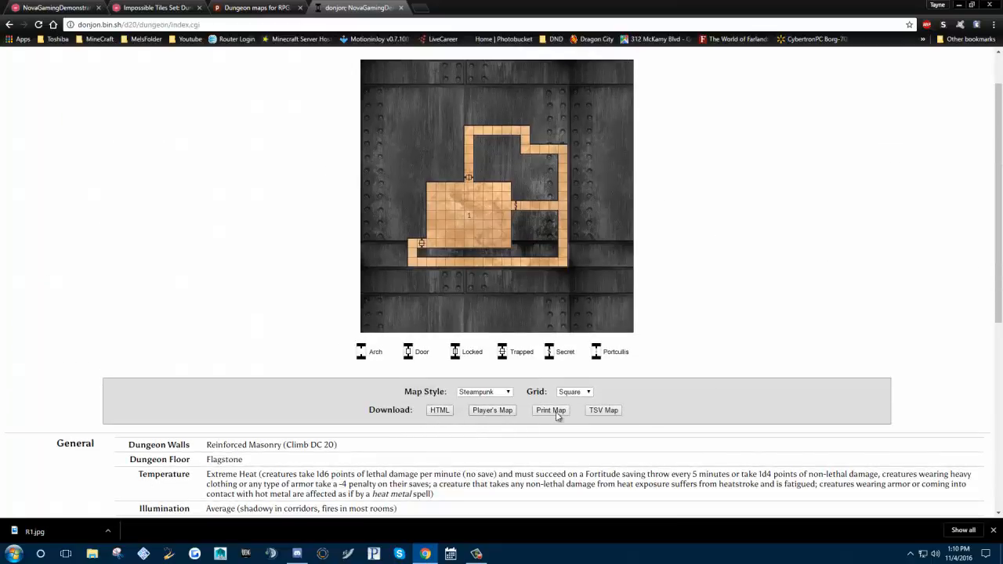
scroll(717, 348, down, 2)
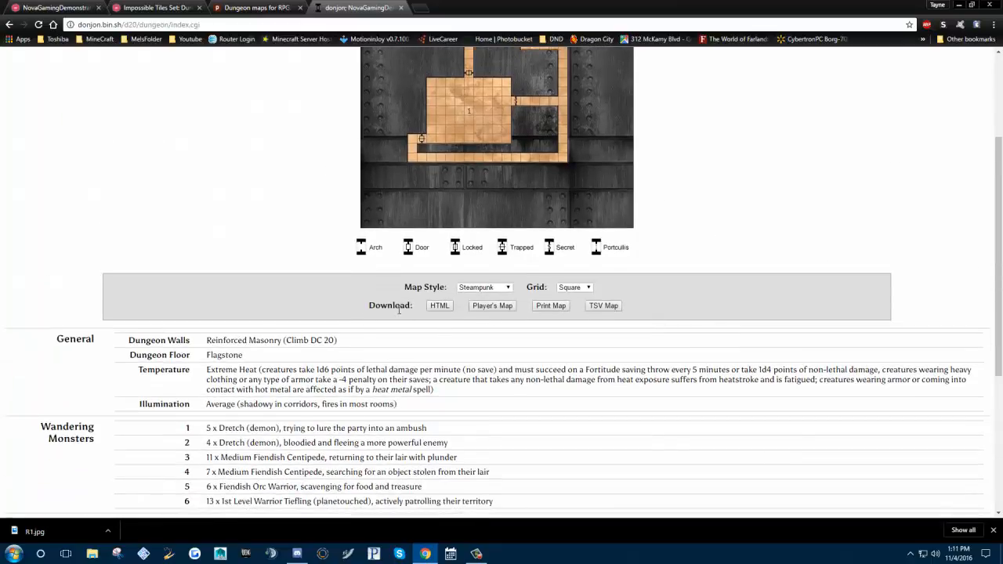
right_click(76, 149)
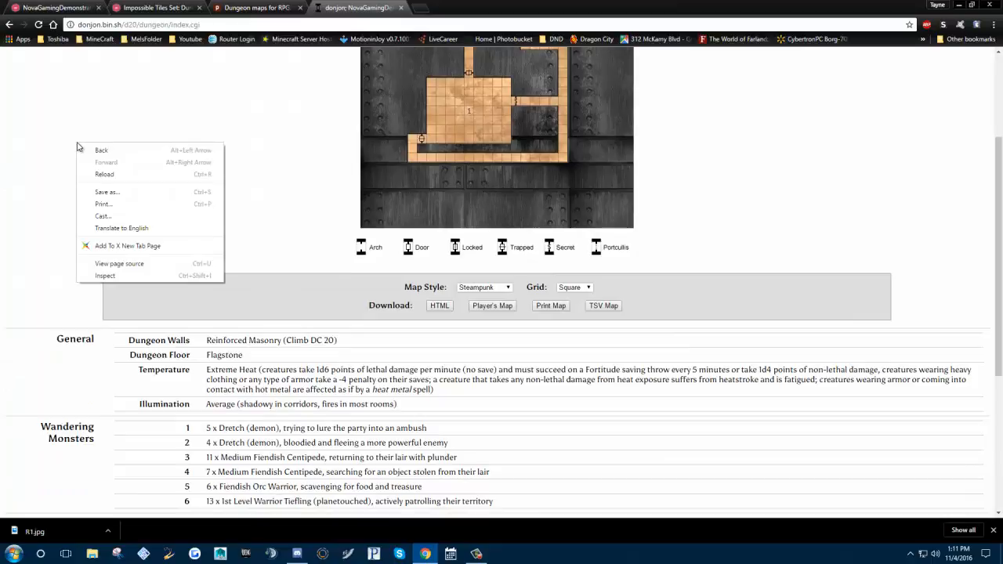
click(116, 197)
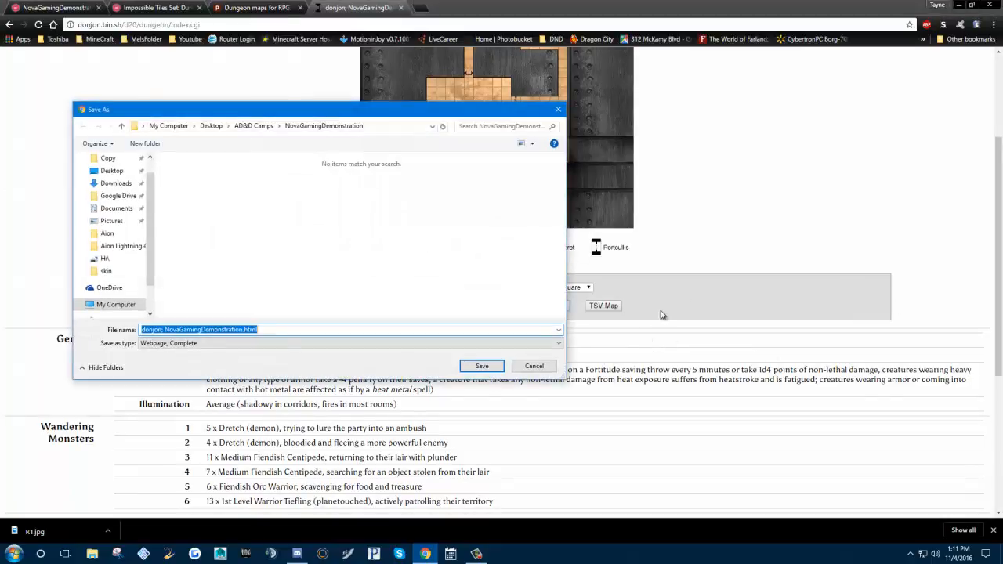
click(255, 345)
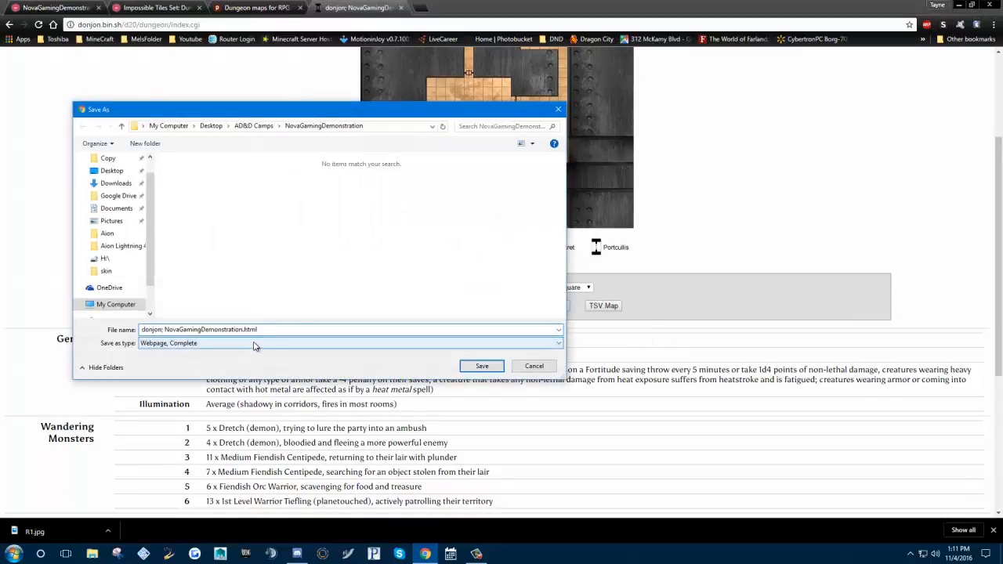
click(539, 371)
click(538, 370)
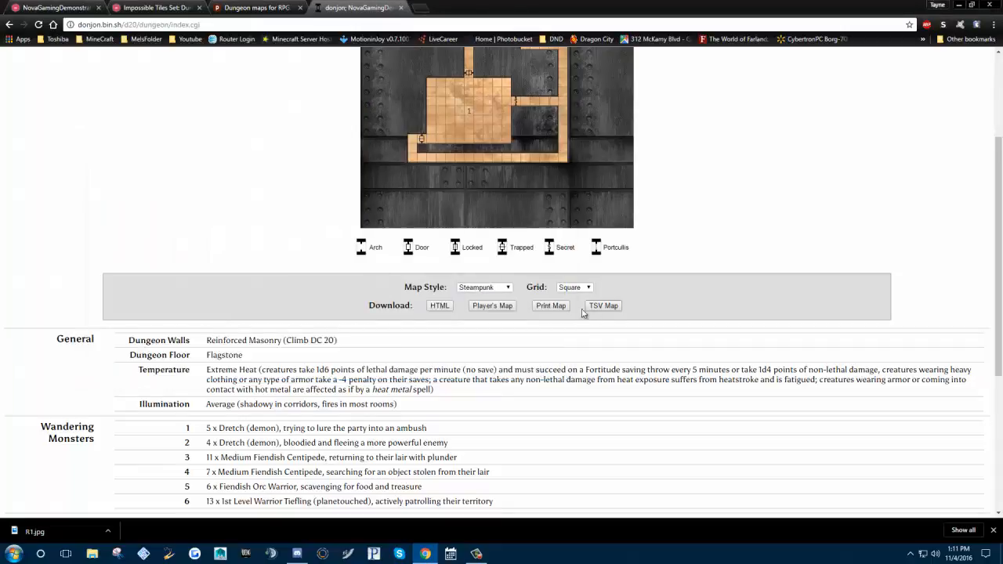
Download the generated NovaGamingDemonstration dungeon as an HTML file
click(444, 308)
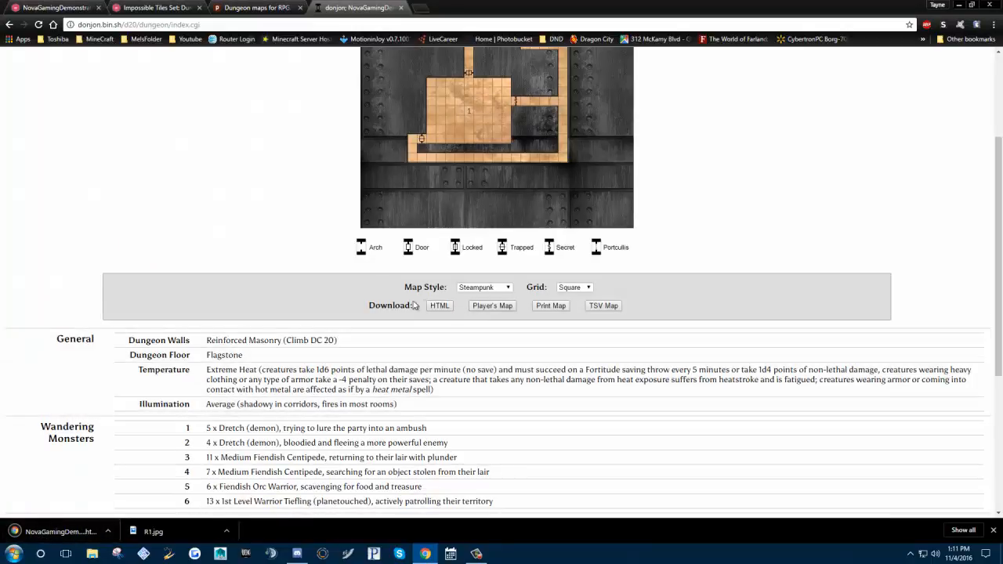
scroll(749, 231, up, 2)
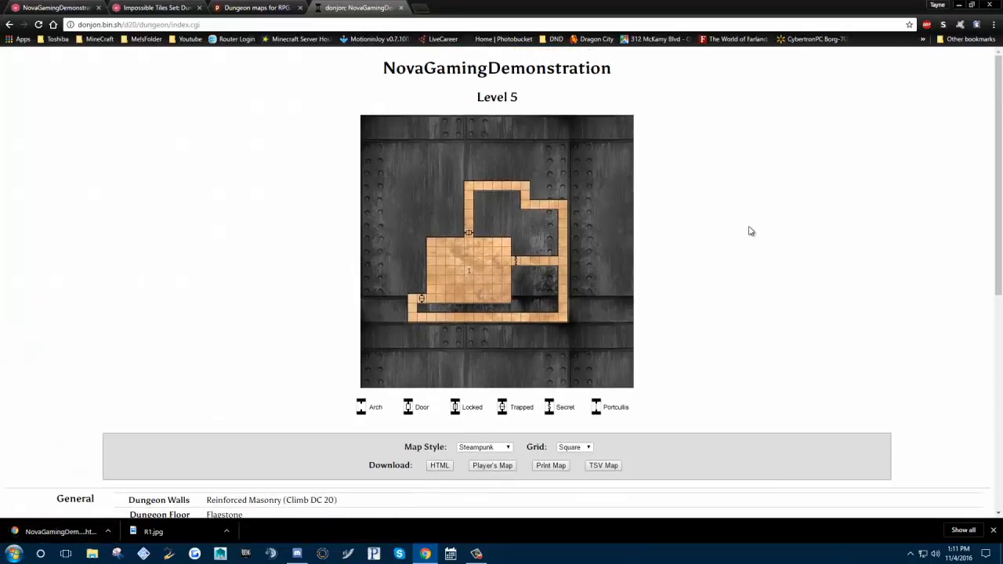
scroll(749, 231, down, 3)
scroll(749, 232, up, 3)
scroll(749, 231, down, 3)
scroll(750, 231, up, 2)
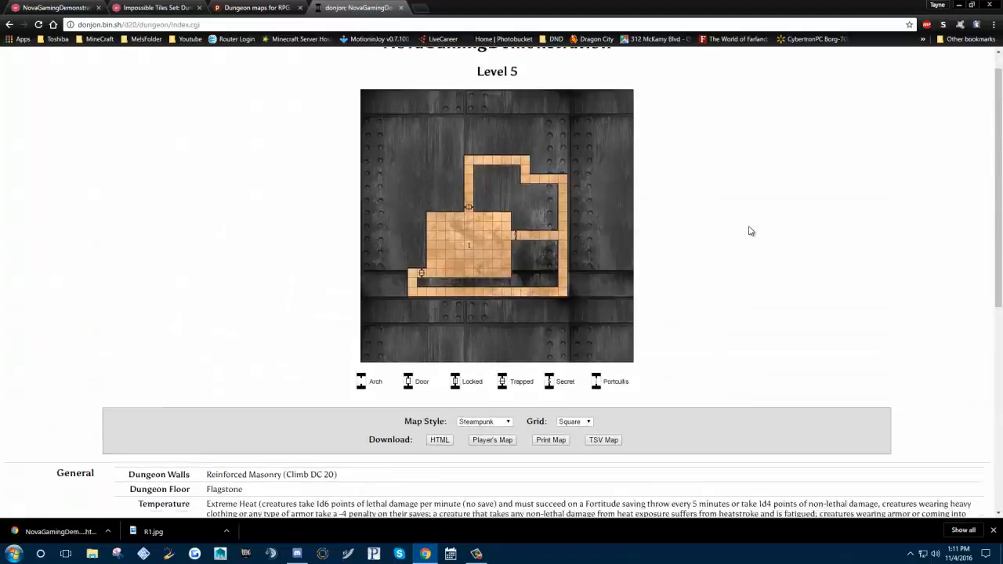
scroll(749, 232, down, 3)
scroll(749, 231, down, 1)
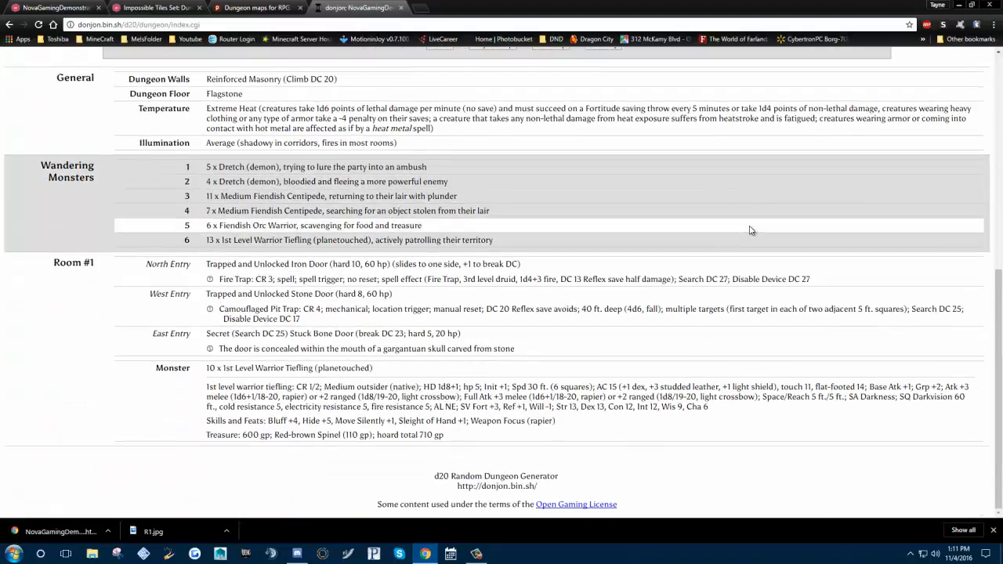